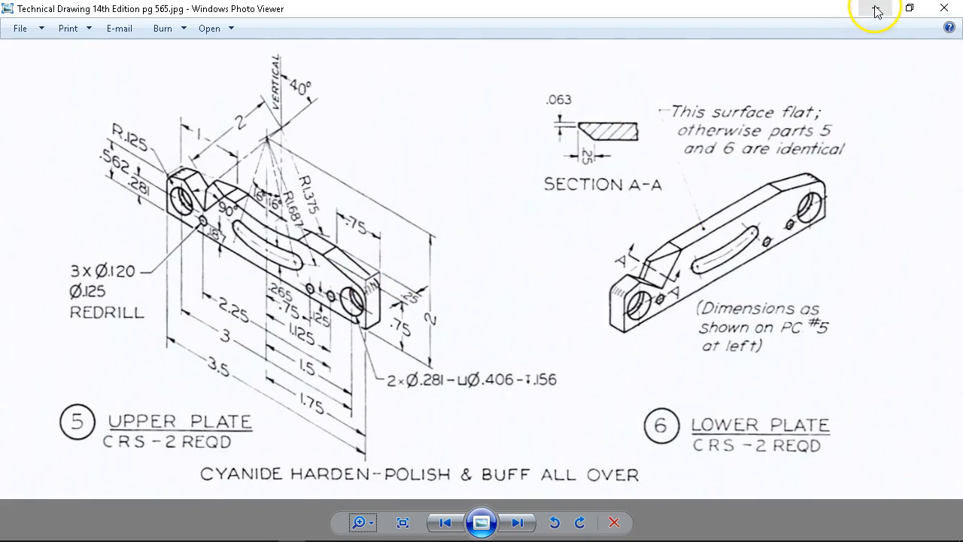
# Examine the tool vise assembly, standard parts list and part drawings on page 564.
pyautogui.click(440, 522)
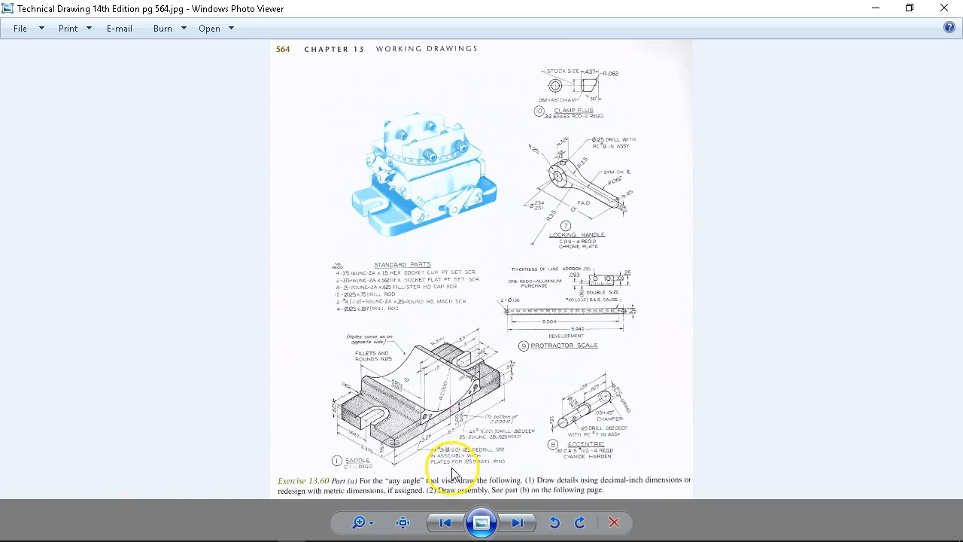
pyautogui.click(370, 523)
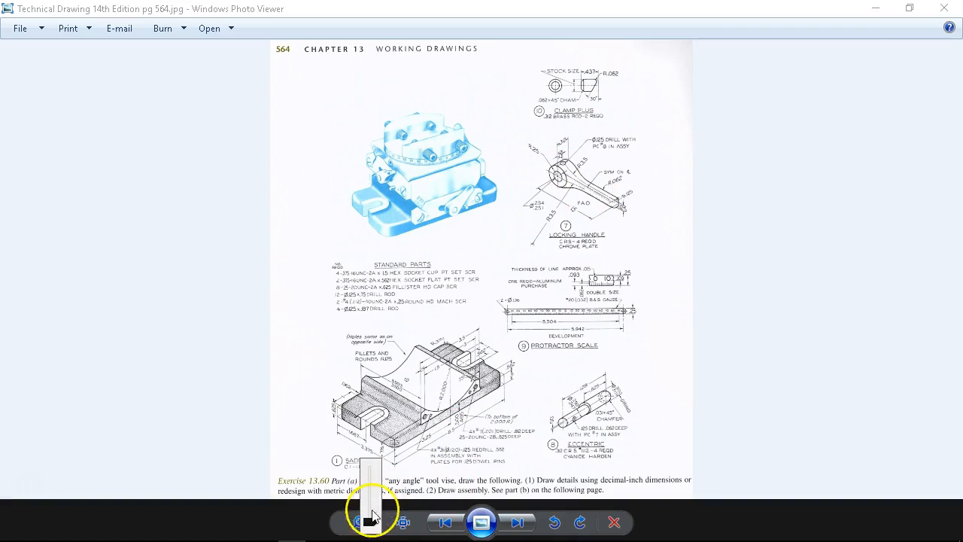
pyautogui.moveTo(369, 522); pyautogui.dragTo(368, 510)
pyautogui.moveTo(419, 240); pyautogui.dragTo(436, 343)
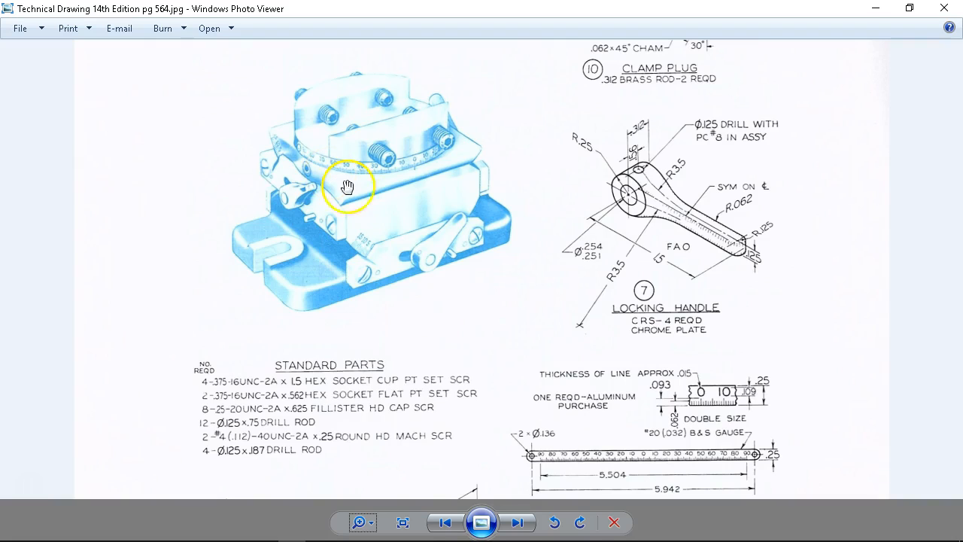
pyautogui.moveTo(666, 354); pyautogui.dragTo(677, 339)
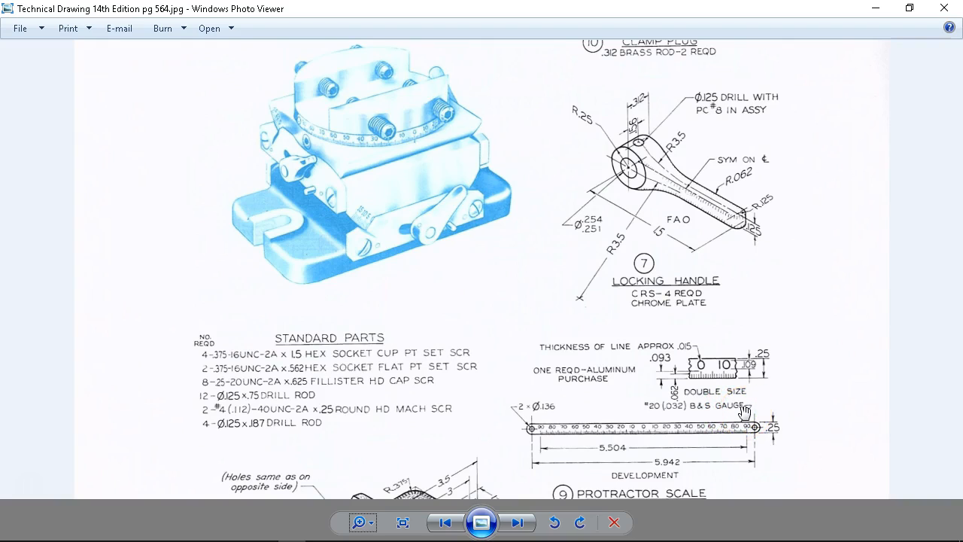
pyautogui.moveTo(564, 167); pyautogui.dragTo(557, 214)
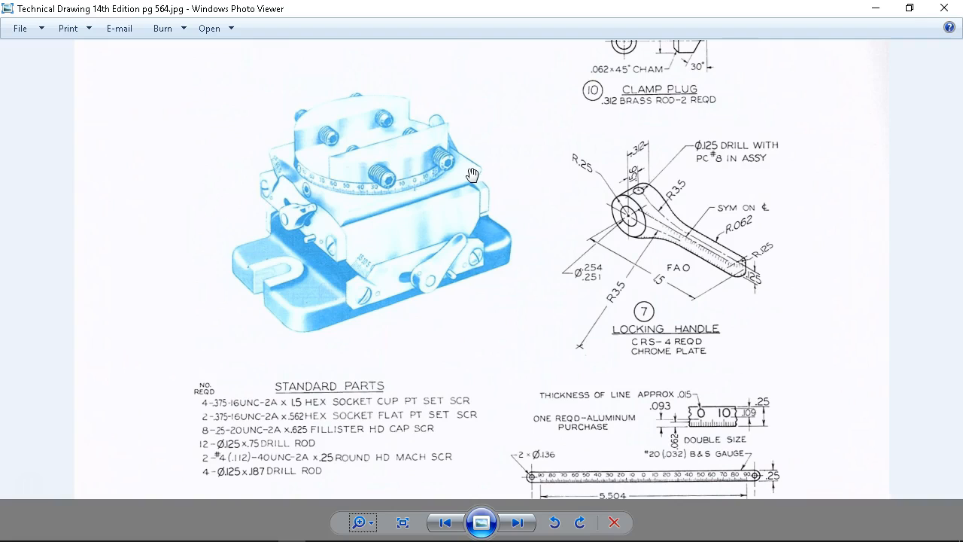
pyautogui.scroll(-3, 537, 226)
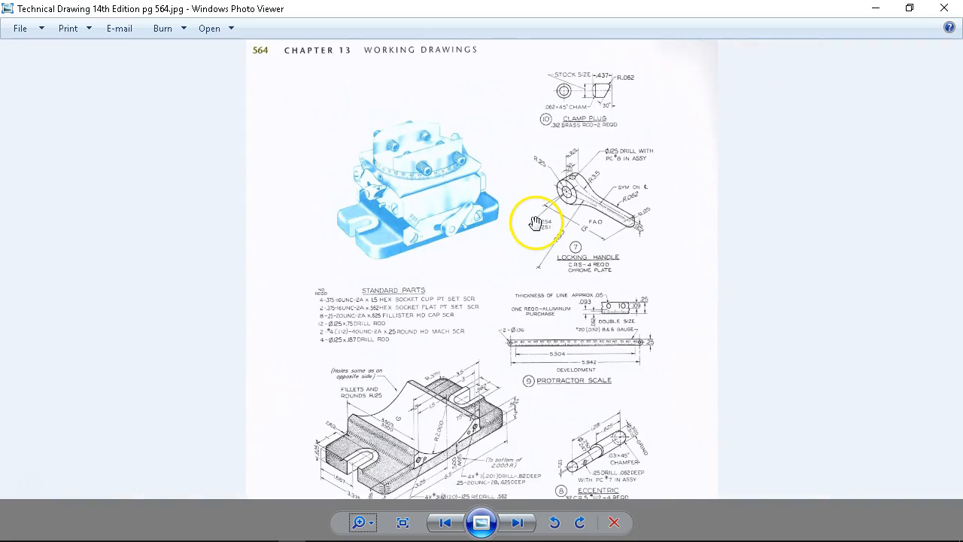
# Switch to SOLIDWORKS and set the Plain White basic scene as the default scene.
pyautogui.click(877, 15)
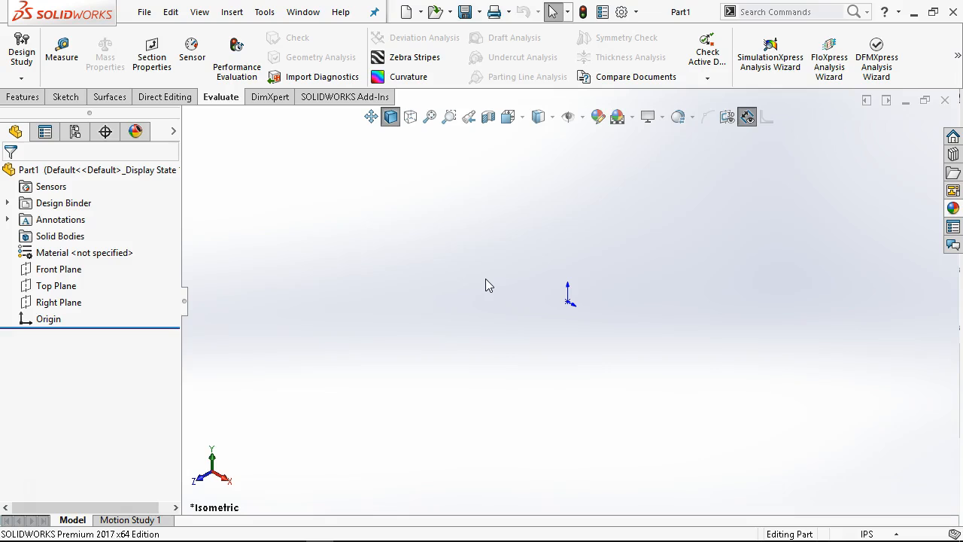
pyautogui.click(562, 301)
pyautogui.click(955, 208)
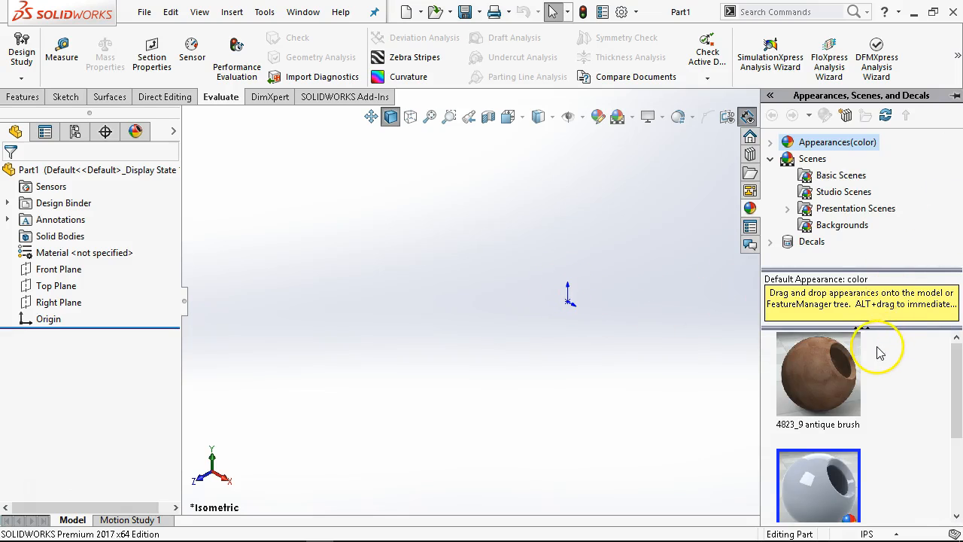
pyautogui.click(836, 177)
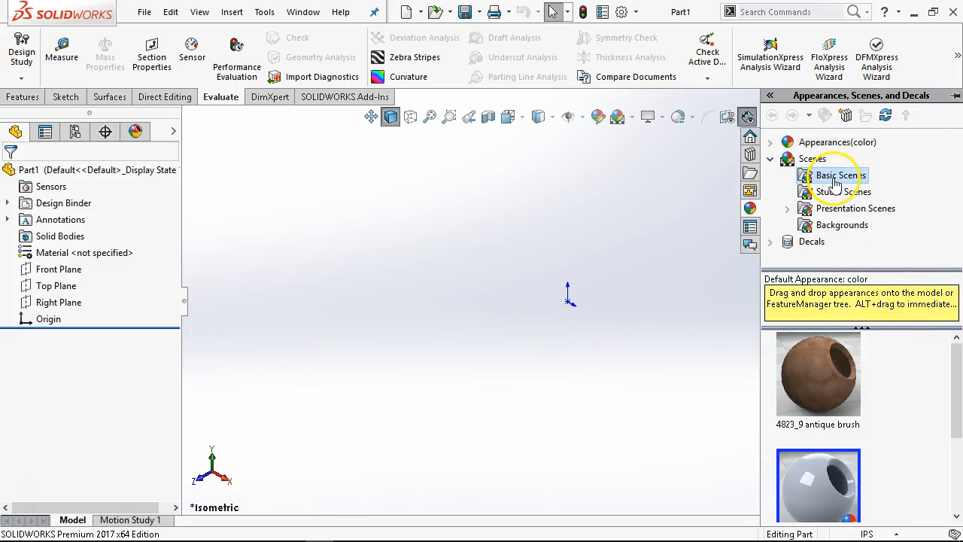
pyautogui.moveTo(956, 348); pyautogui.dragTo(942, 462)
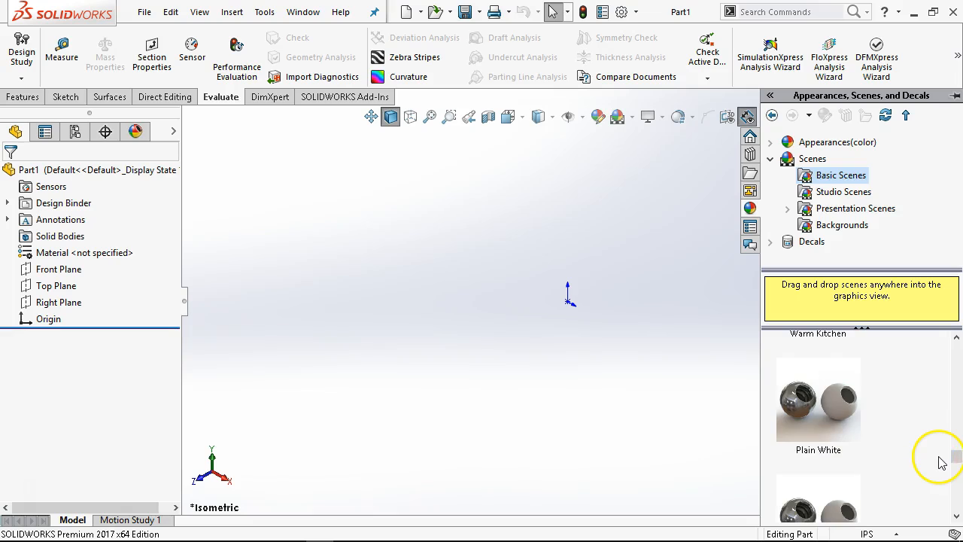
pyautogui.rightClick(809, 399)
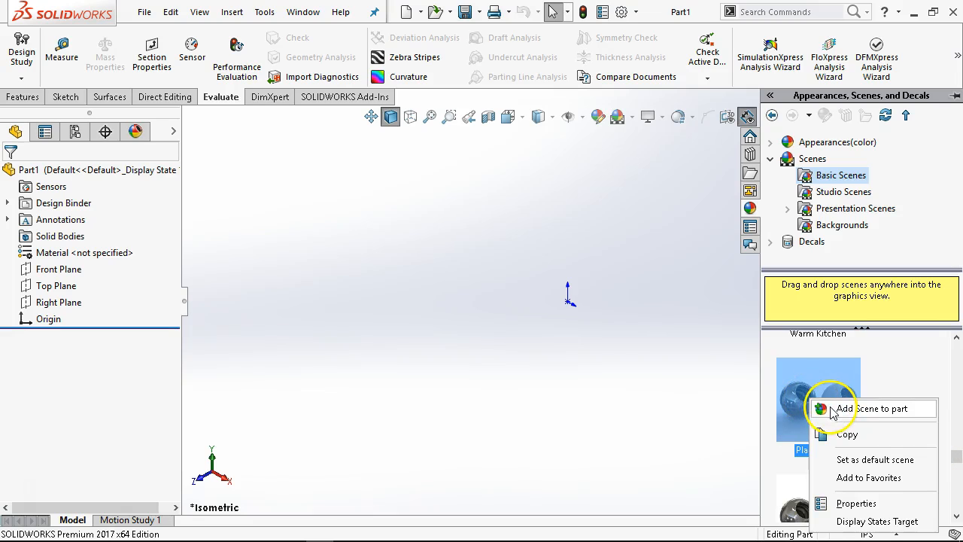
pyautogui.click(855, 460)
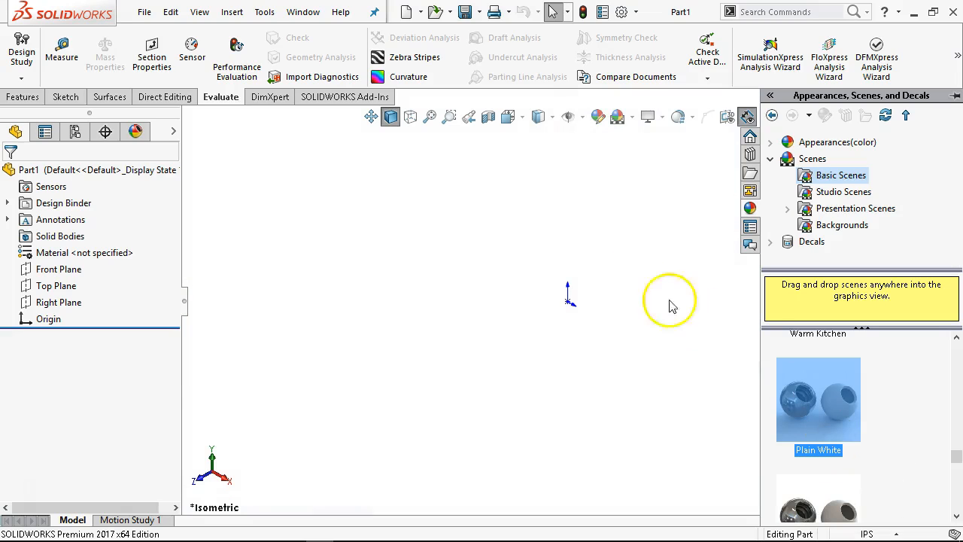
pyautogui.click(619, 245)
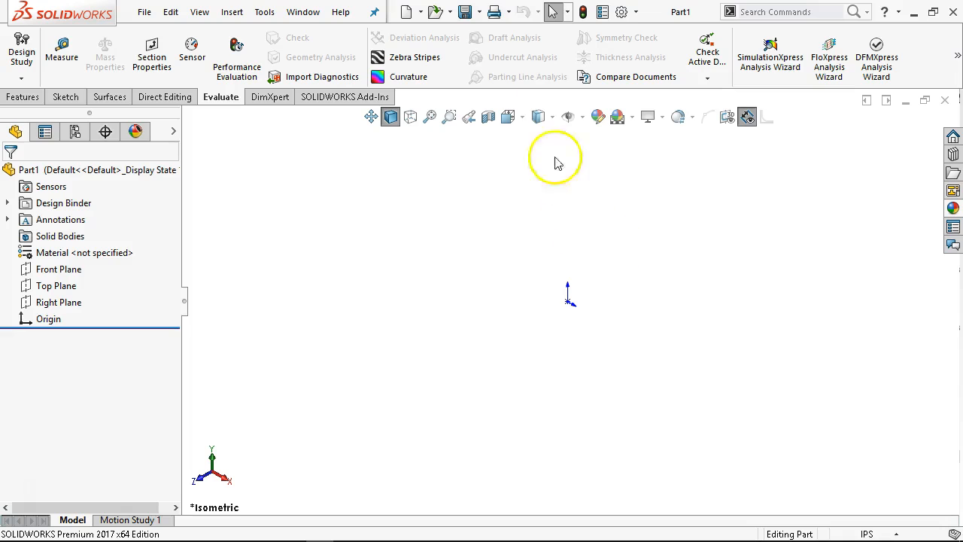
# Try the 3 Point Faded, Soft Spotlight and Courtyard Background scenes on the part.
pyautogui.click(631, 118)
pyautogui.moveTo(637, 161)
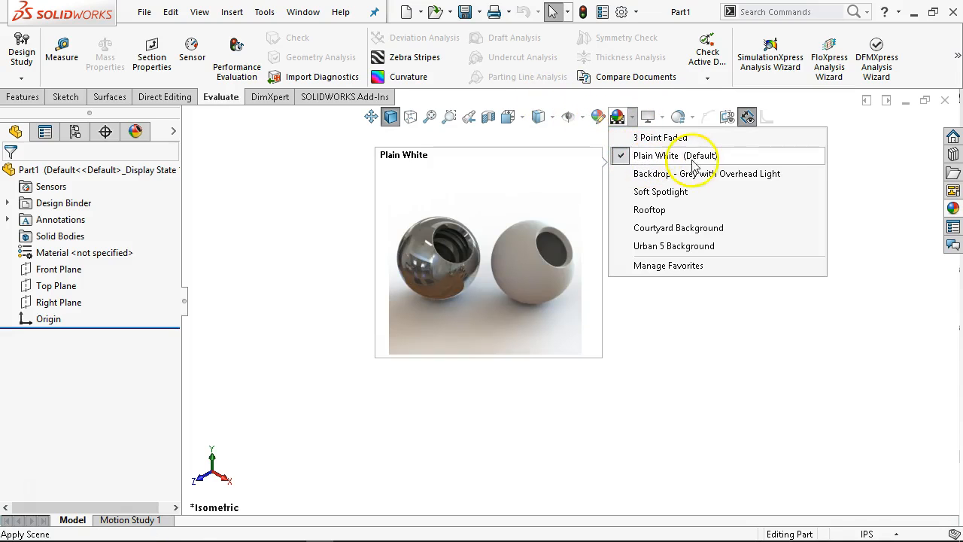
pyautogui.click(661, 363)
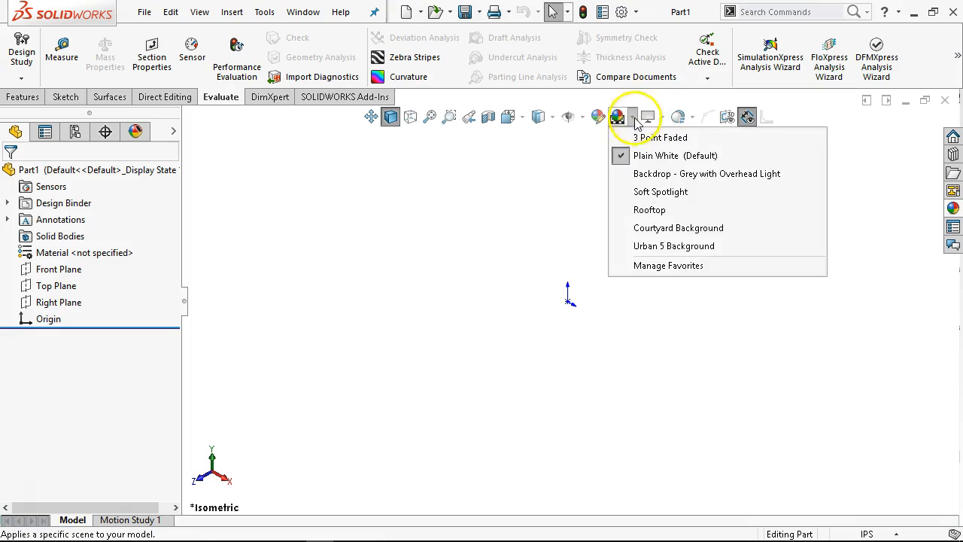
pyautogui.click(624, 139)
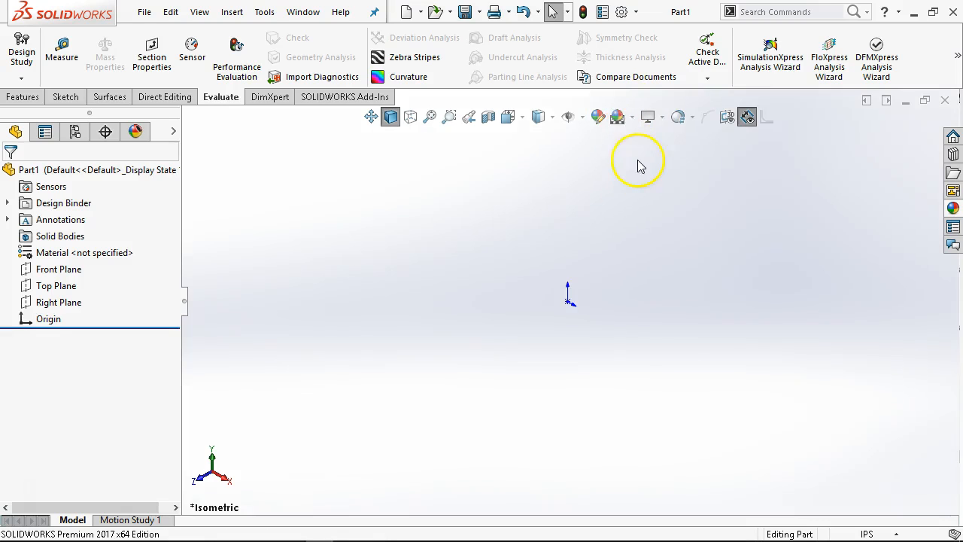
pyautogui.click(632, 190)
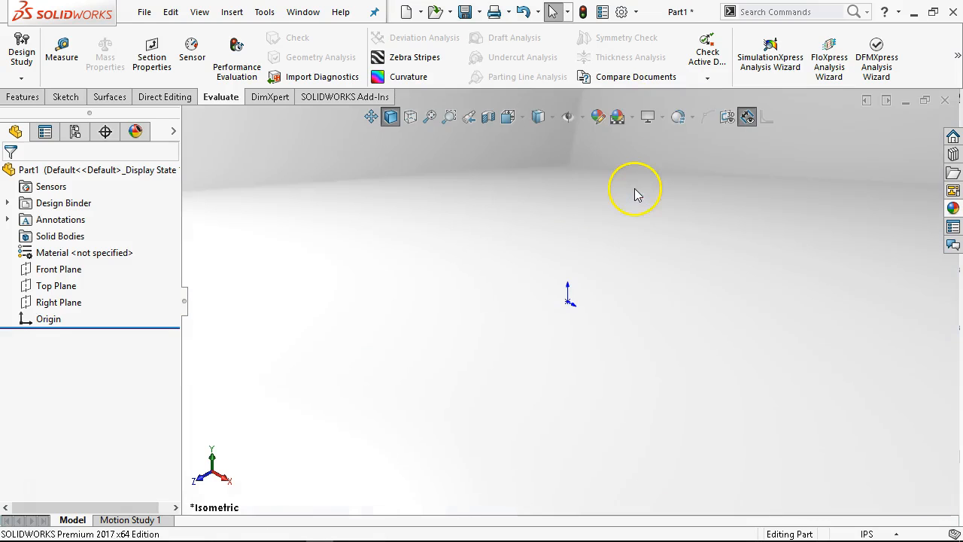
pyautogui.moveTo(621, 117)
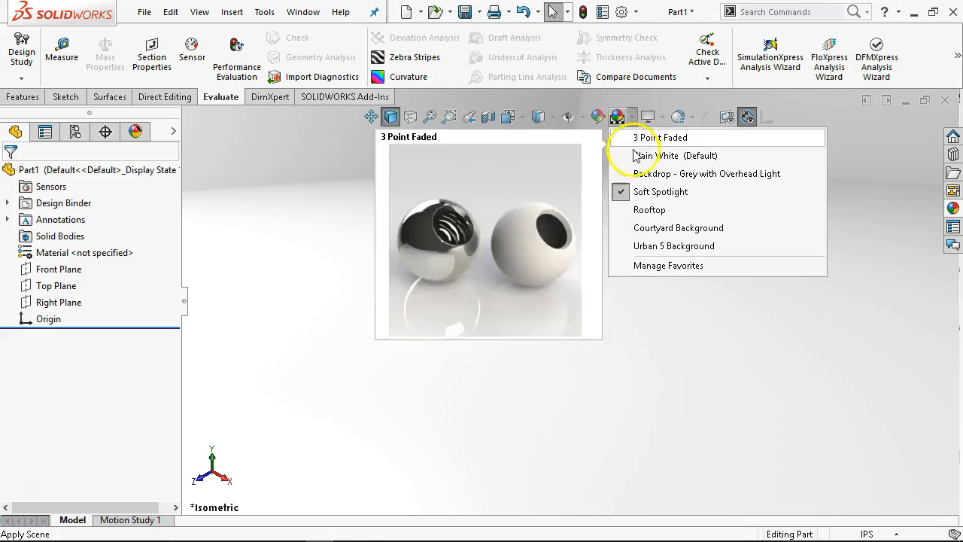
pyautogui.click(635, 226)
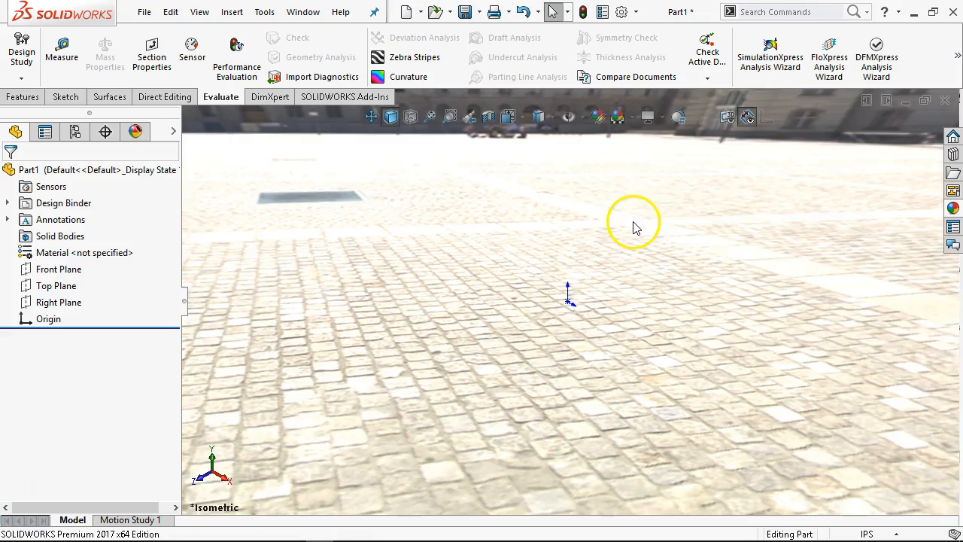
pyautogui.moveTo(623, 119)
pyautogui.click(635, 136)
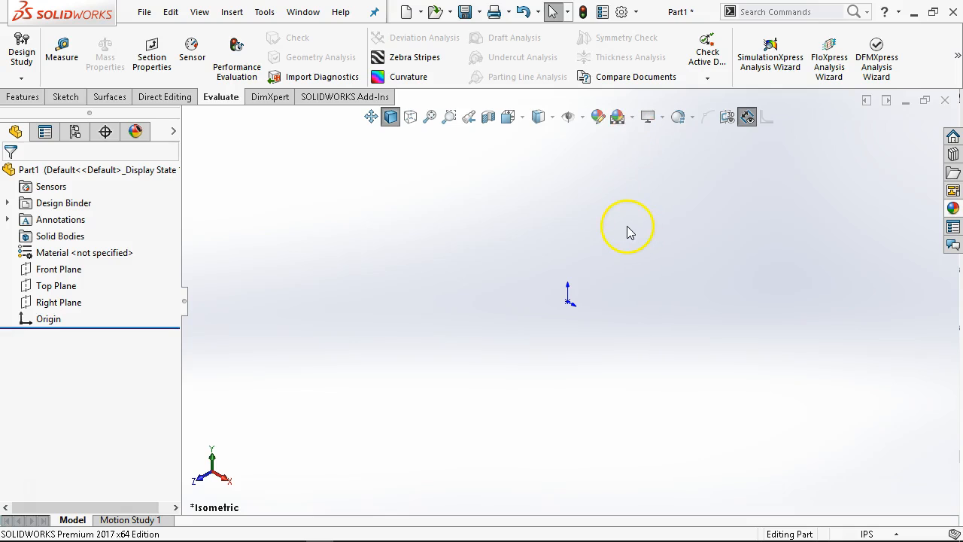
# Apply the Plain White scene to the part.
pyautogui.moveTo(621, 120)
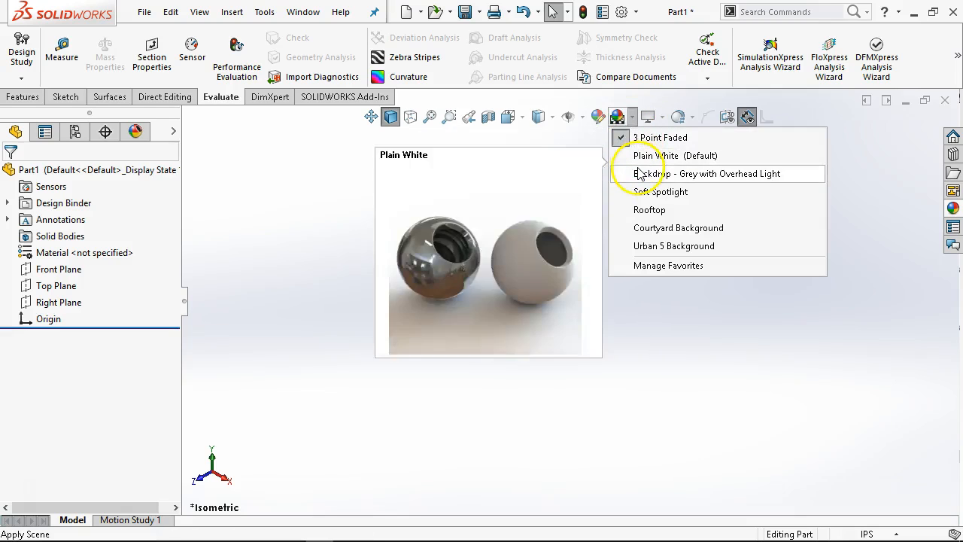
pyautogui.click(634, 154)
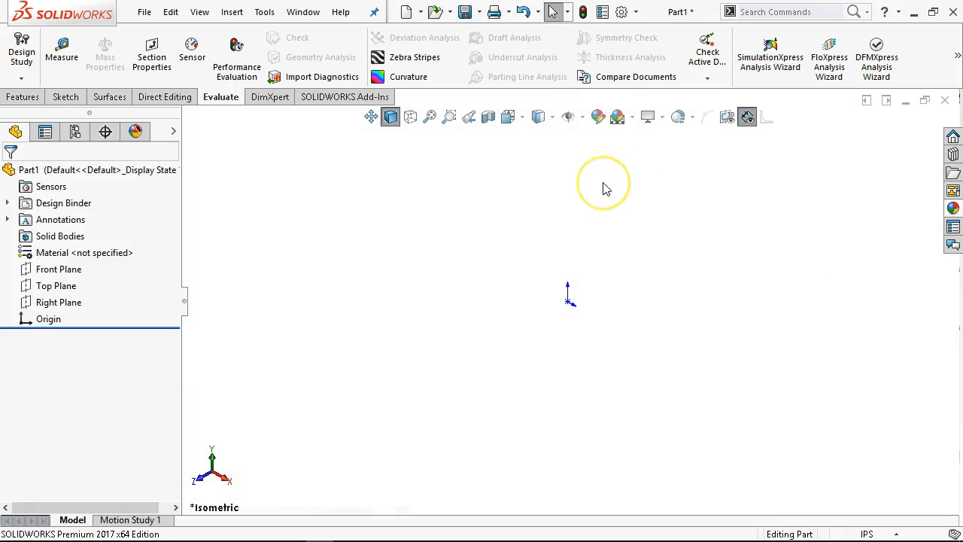
pyautogui.click(637, 196)
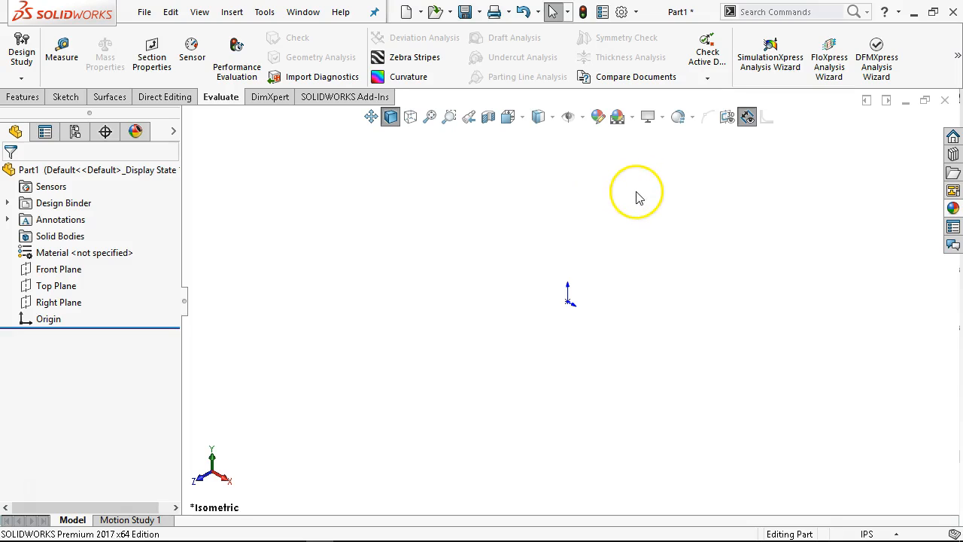
pyautogui.click(543, 186)
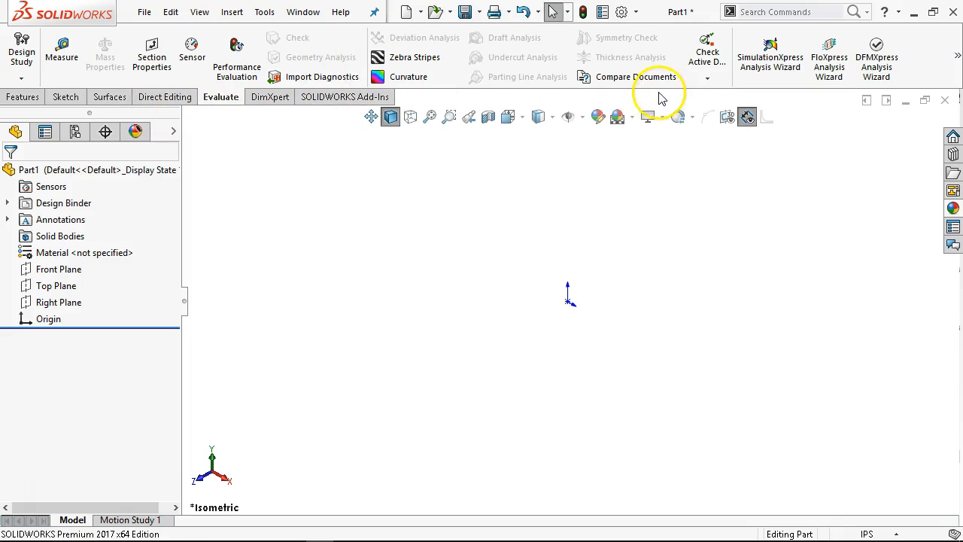
# Hide the Surfaces command set from the CommandManager.
pyautogui.rightClick(316, 100)
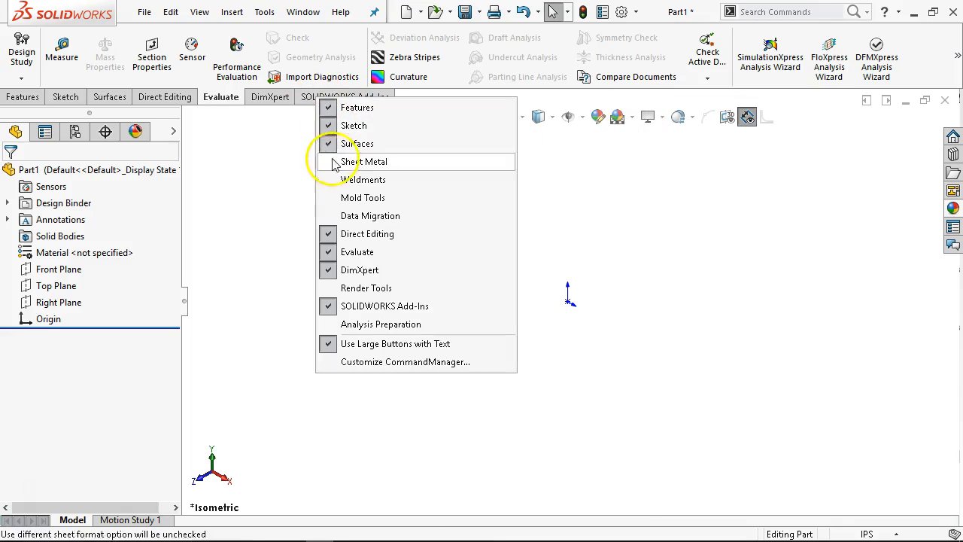
pyautogui.click(357, 145)
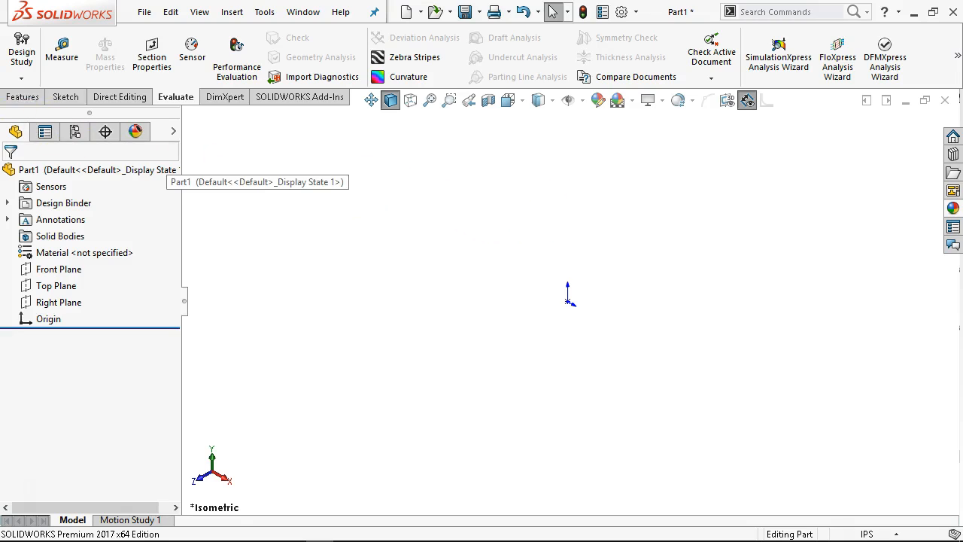
pyautogui.click(62, 51)
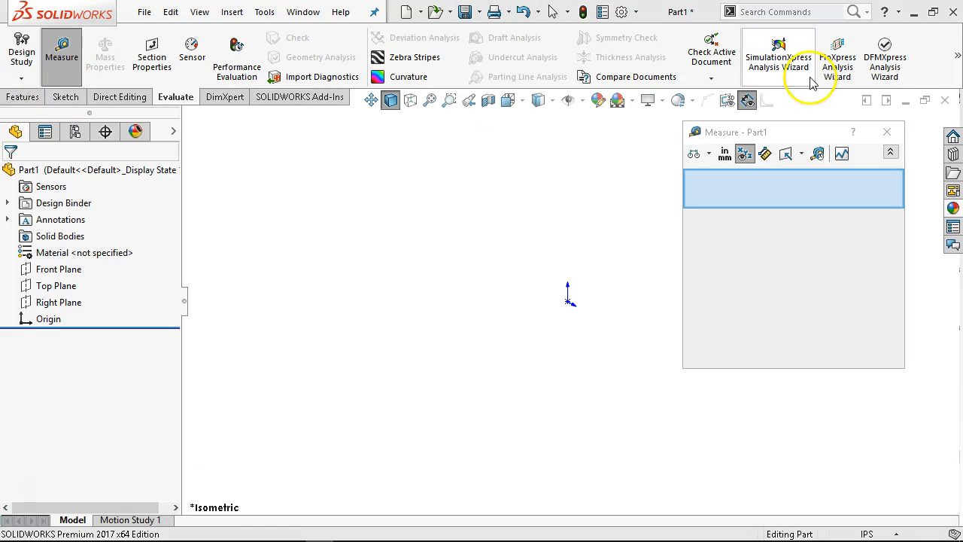
pyautogui.click(876, 131)
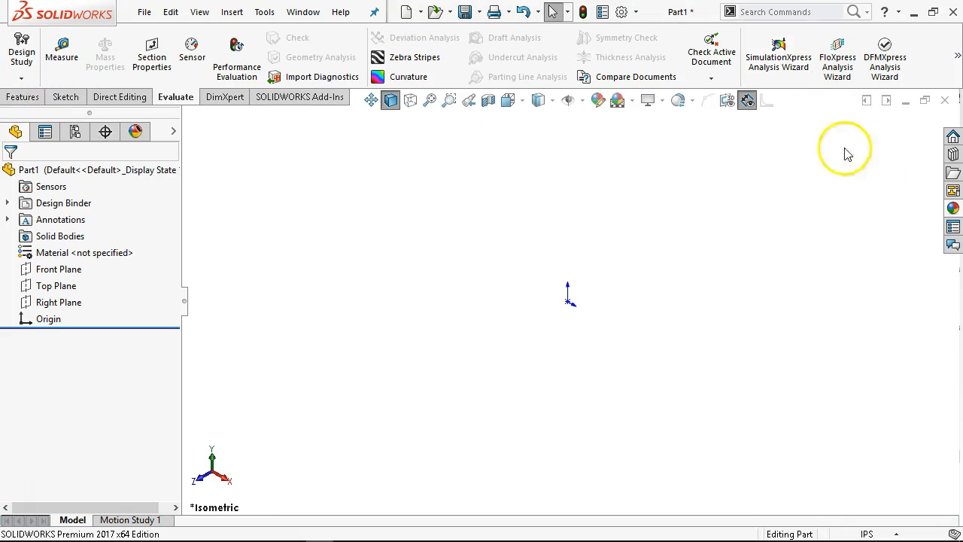
# Start a new sketch on the Front Plane.
pyautogui.click(64, 97)
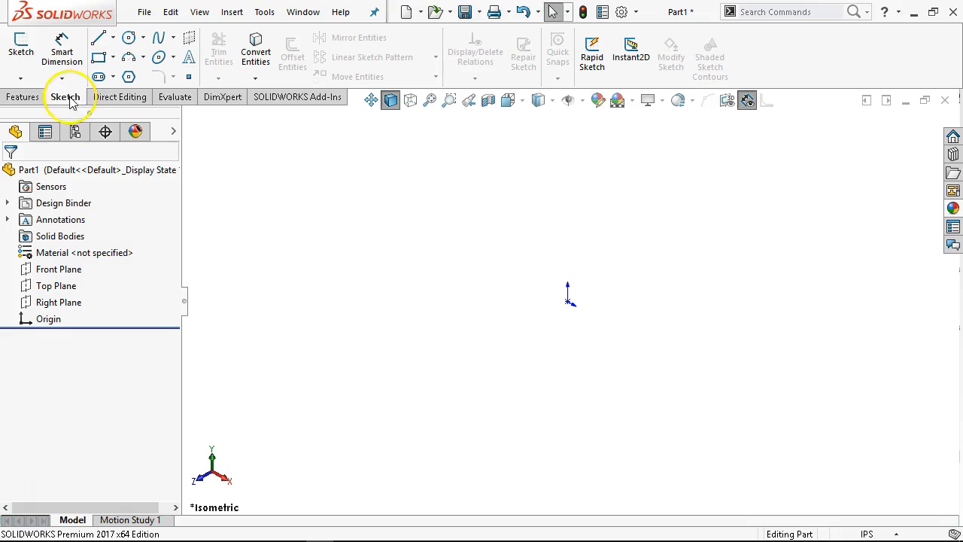
pyautogui.click(61, 269)
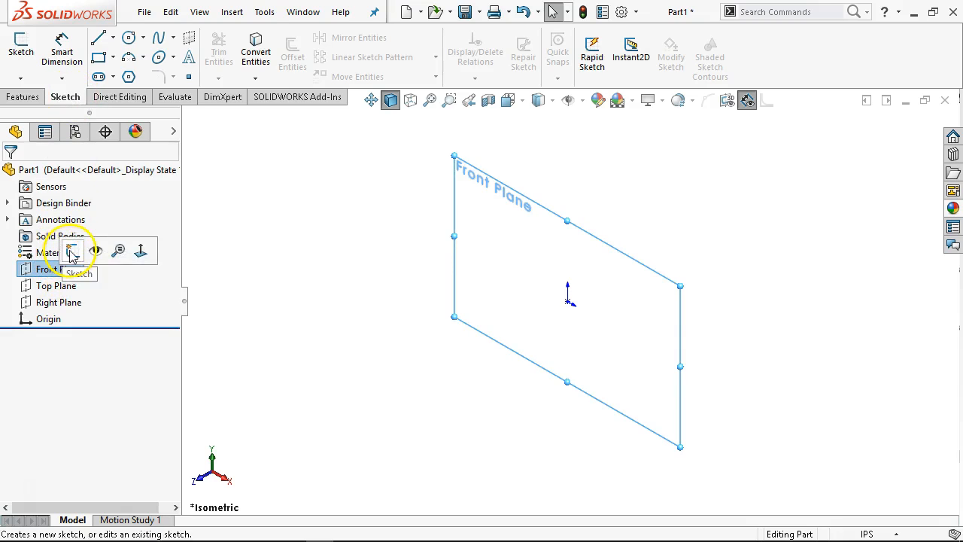
pyautogui.click(73, 252)
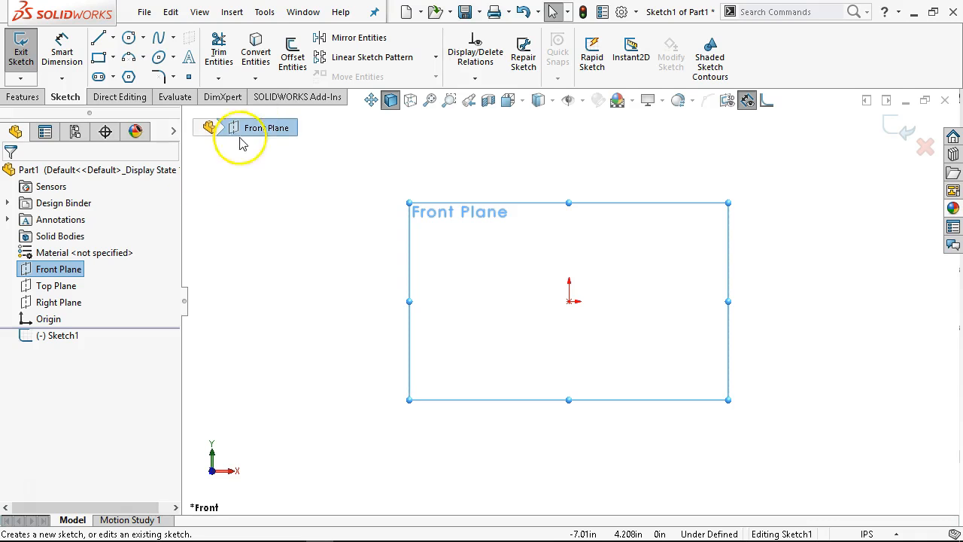
# Draw a vertical construction line of infinite length through the origin.
pyautogui.click(113, 37)
pyautogui.click(128, 75)
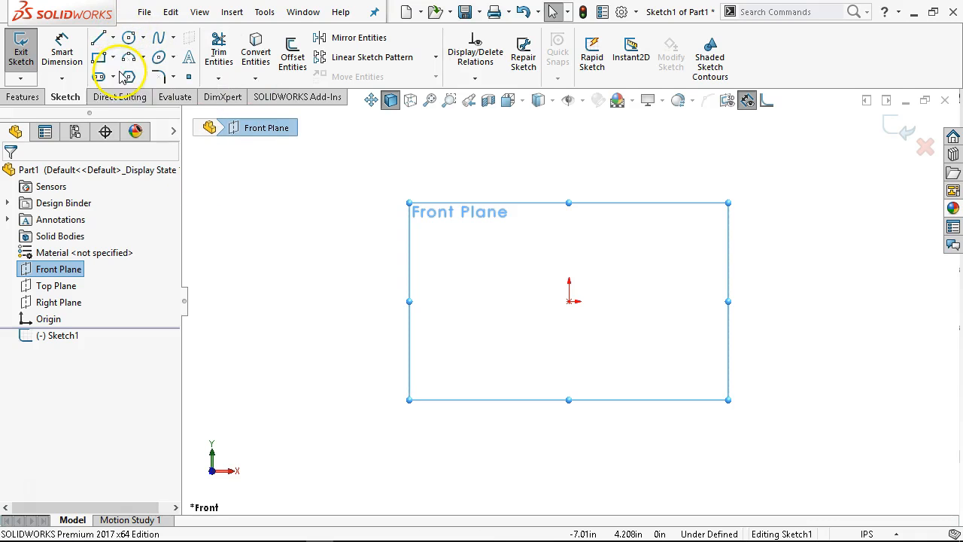
pyautogui.click(31, 291)
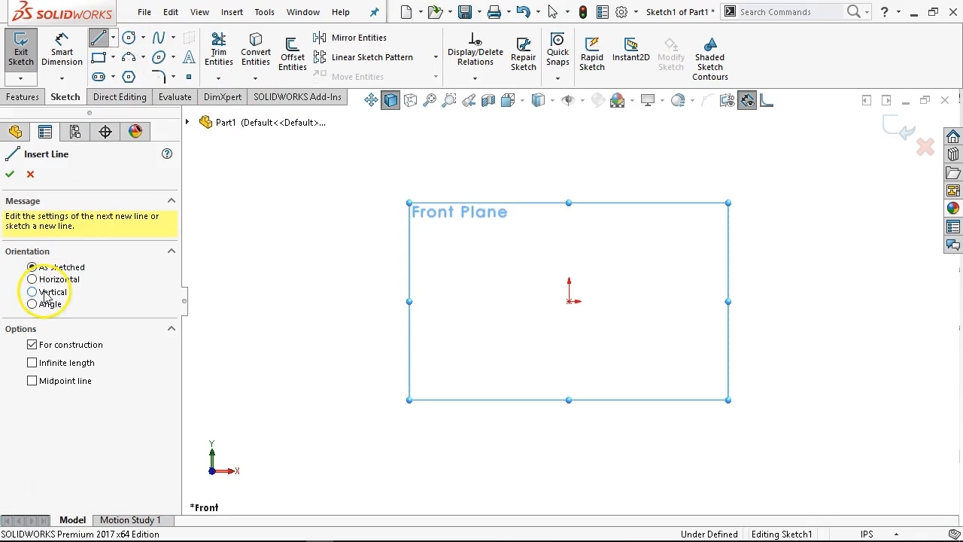
pyautogui.click(32, 362)
pyautogui.click(570, 302)
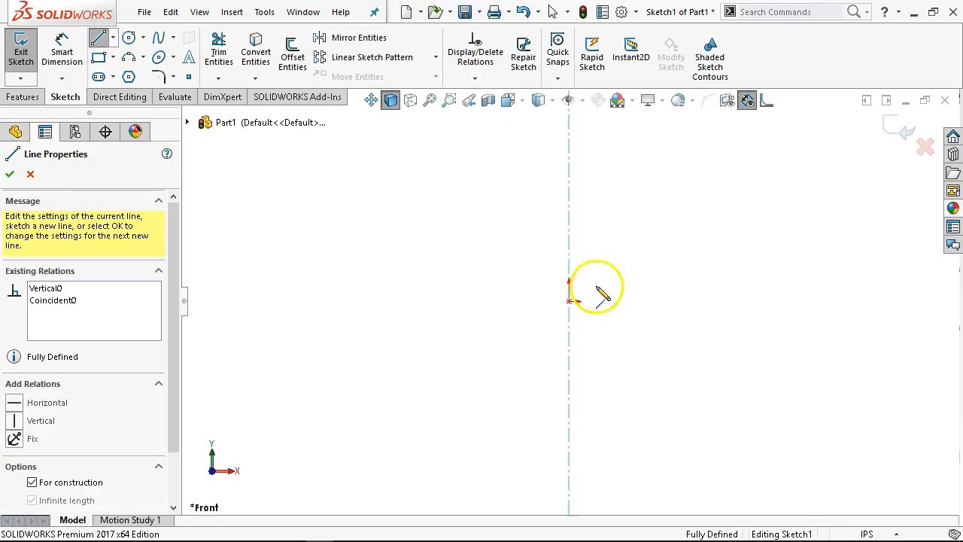
pyautogui.rightClick(649, 259)
pyautogui.click(666, 268)
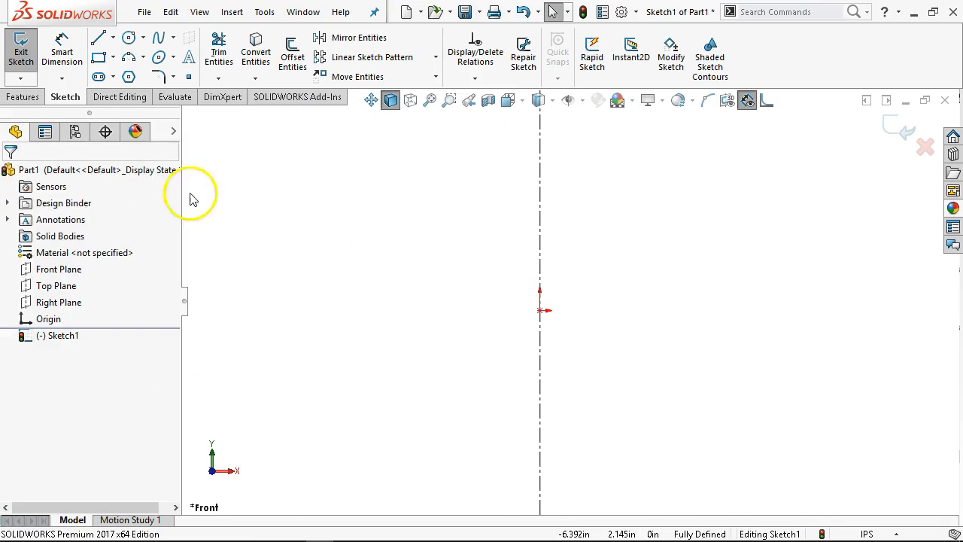
# Sketch the plate's right half-outline from the origin, about 2.72 in wide, with a vertical side, sloped shoulder and top edge ending on the centreline.
pyautogui.click(98, 38)
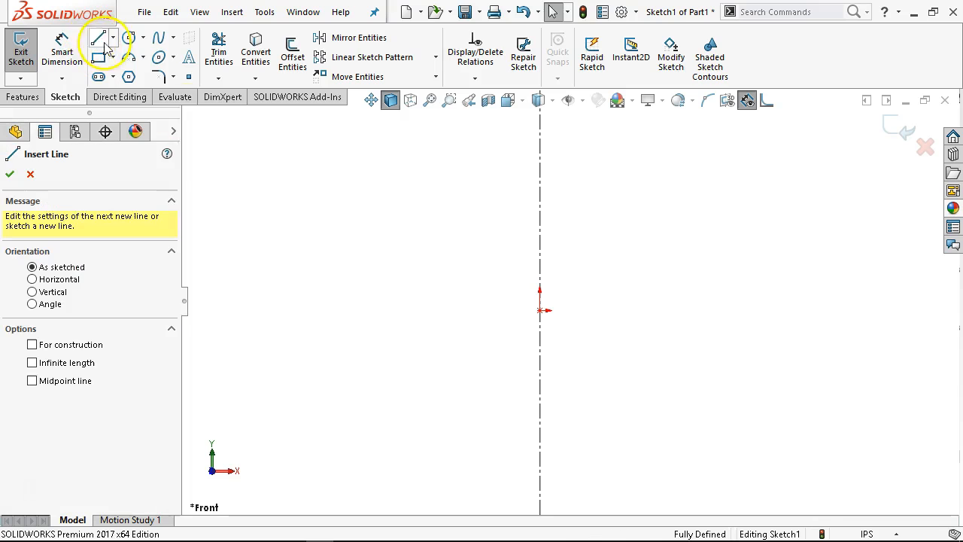
pyautogui.click(539, 310)
pyautogui.click(690, 310)
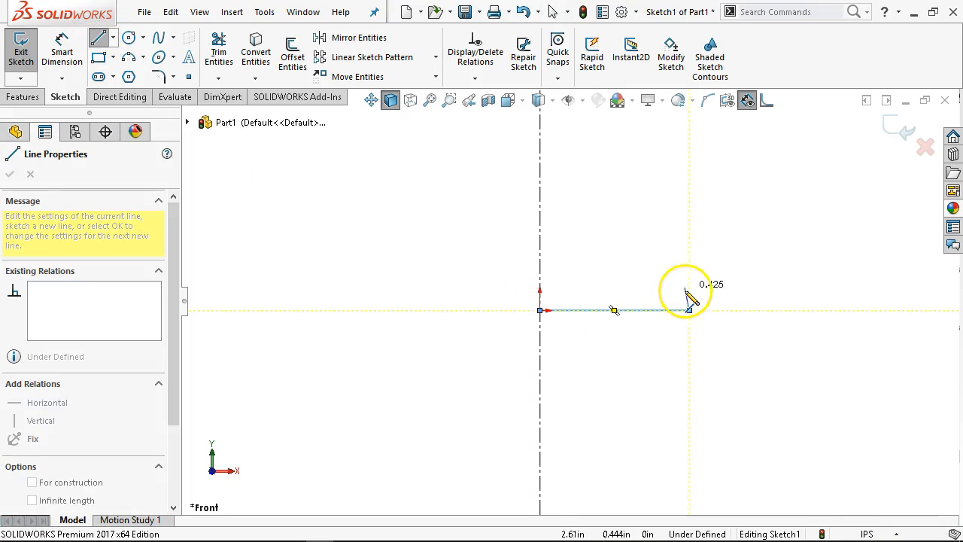
pyautogui.click(690, 269)
pyautogui.click(637, 252)
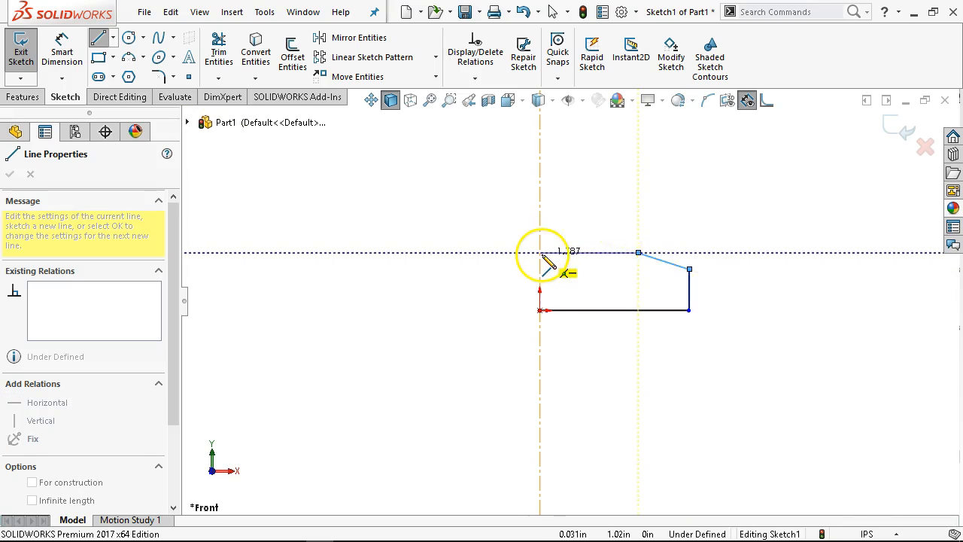
pyautogui.doubleClick(539, 252)
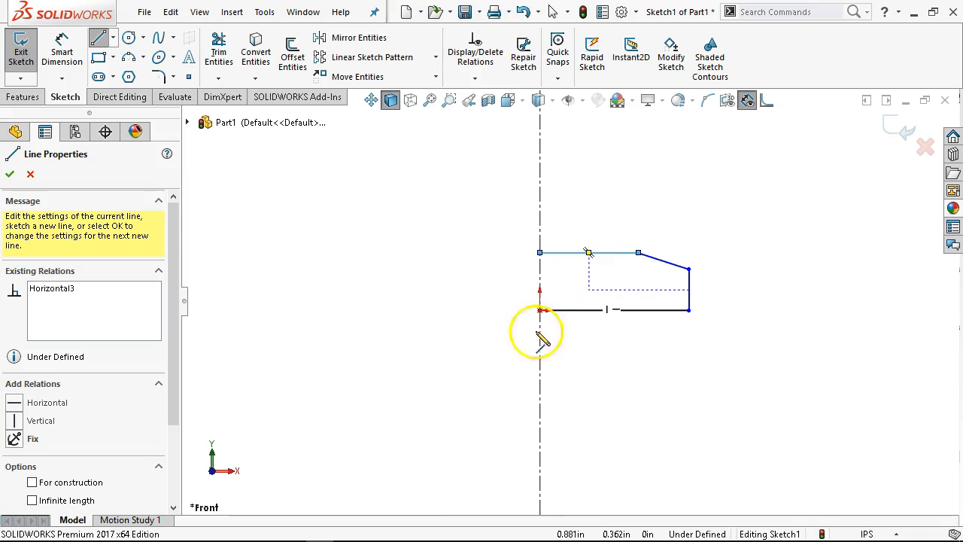
# Switch to Windows Photo Viewer, examine the Upper Plate's dimensions on textbook page 565, and return to SOLIDWORKS.
pyautogui.click(290, 531)
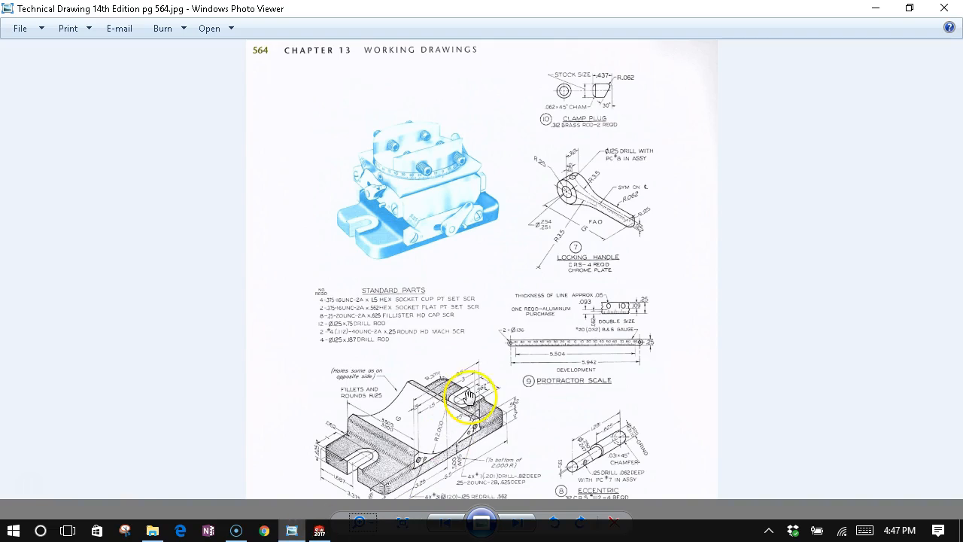
pyautogui.click(517, 522)
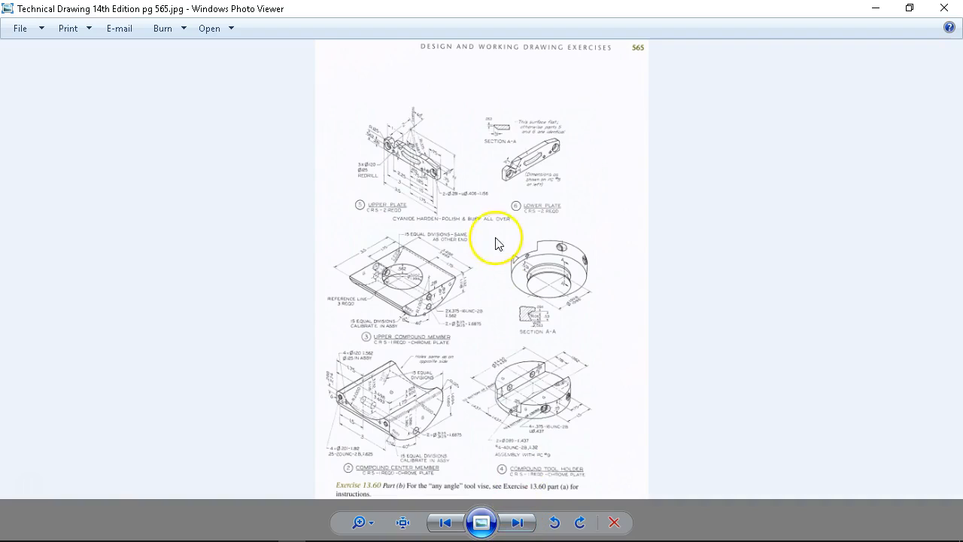
pyautogui.click(361, 519)
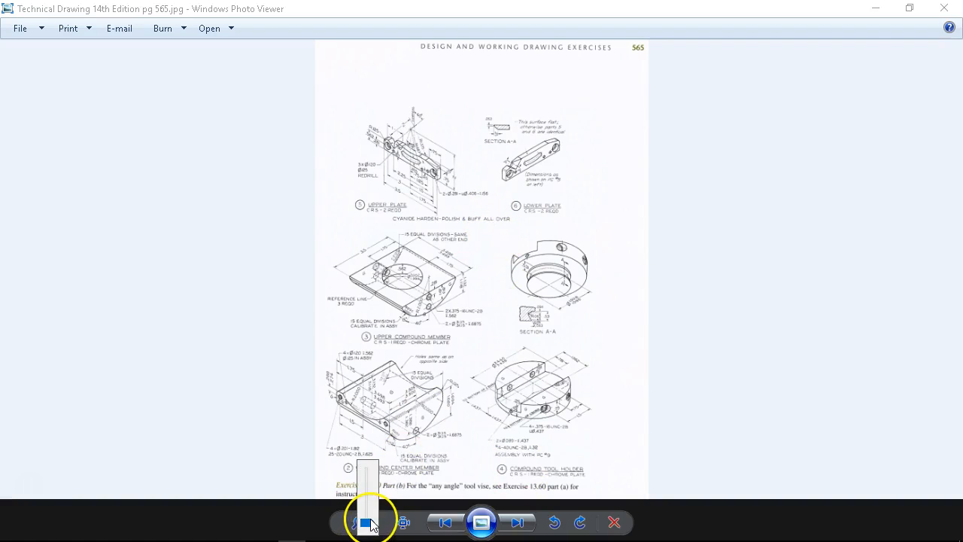
pyautogui.moveTo(374, 500); pyautogui.dragTo(364, 486)
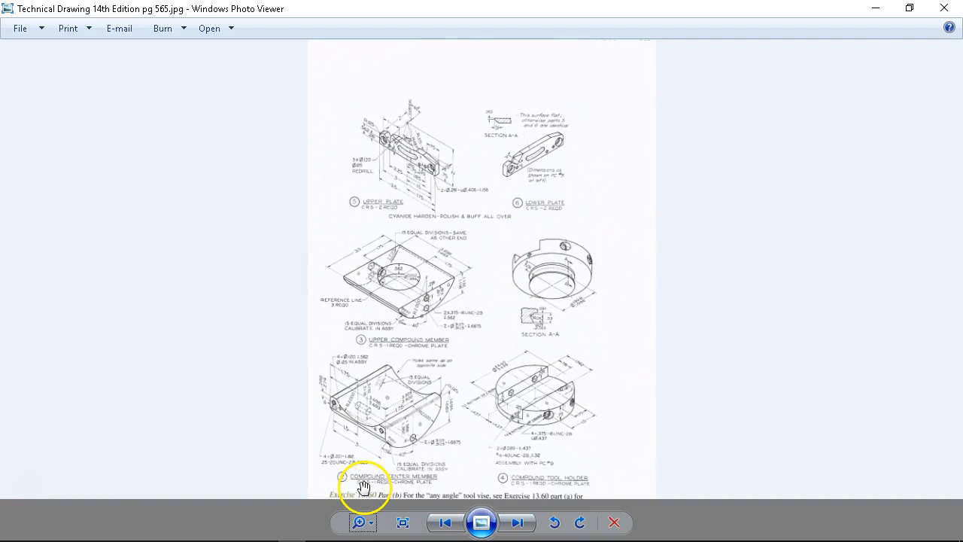
pyautogui.scroll(5, 394, 400)
pyautogui.moveTo(495, 238); pyautogui.dragTo(519, 421)
pyautogui.moveTo(492, 210); pyautogui.dragTo(513, 401)
pyautogui.moveTo(529, 203); pyautogui.dragTo(540, 331)
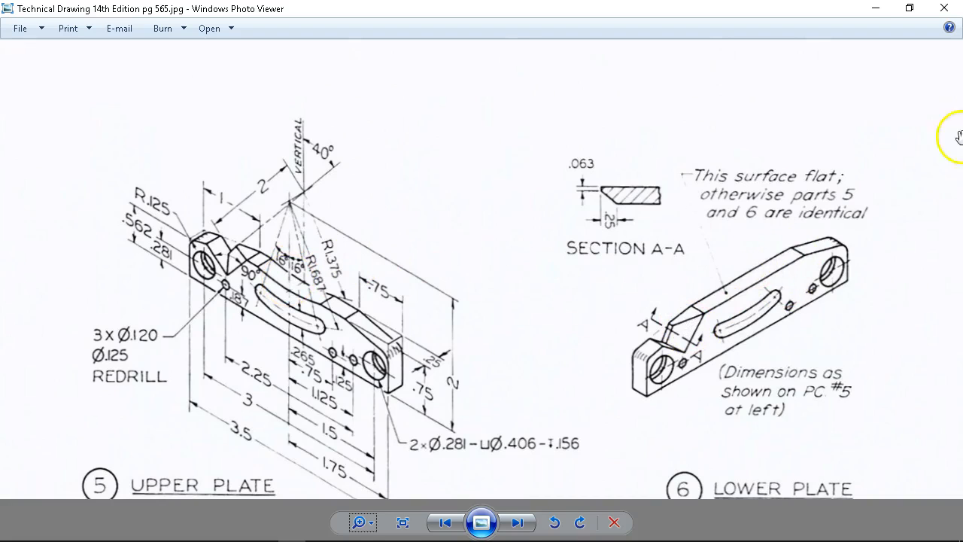
pyautogui.click(872, 11)
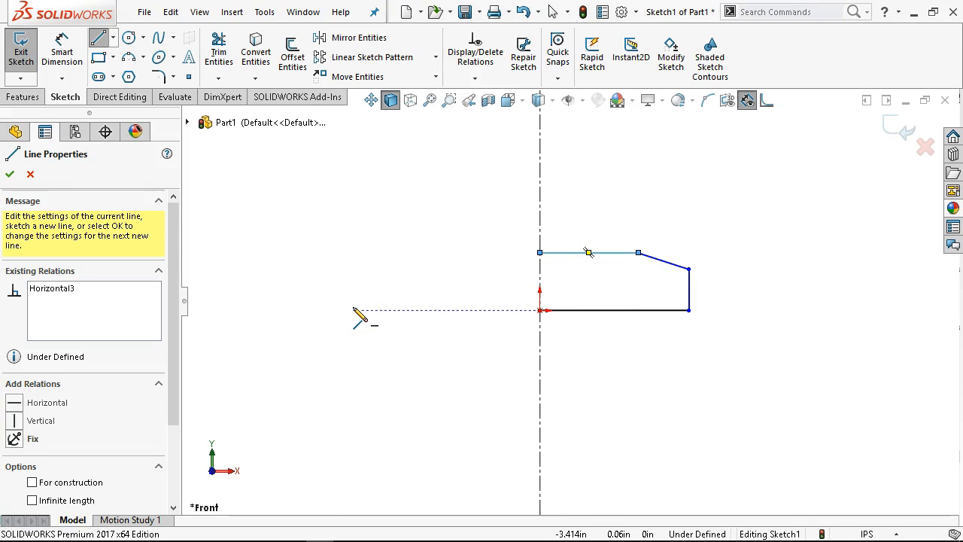
# Leave the Line tool and mirror the half-outline about the vertical construction line.
pyautogui.rightClick(385, 229)
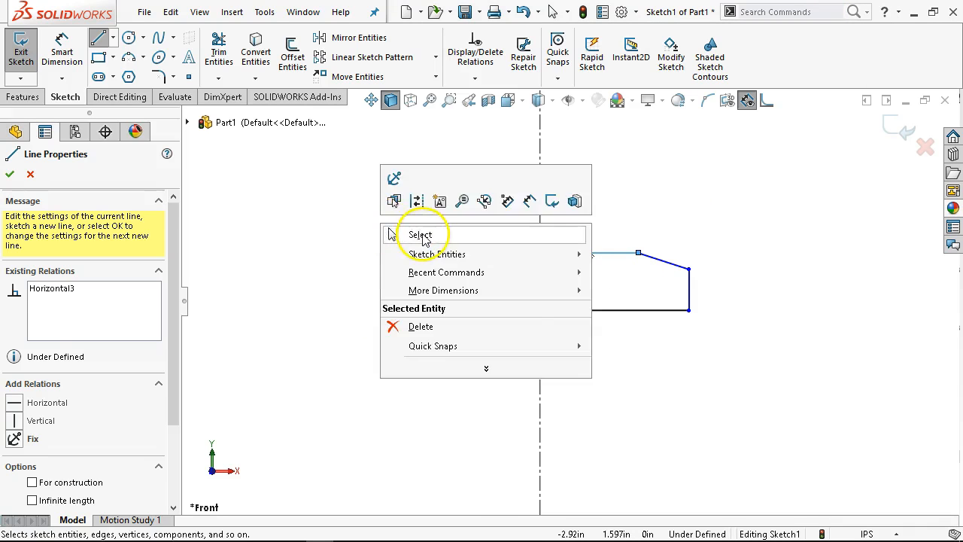
pyautogui.click(421, 236)
pyautogui.moveTo(766, 218); pyautogui.dragTo(444, 381)
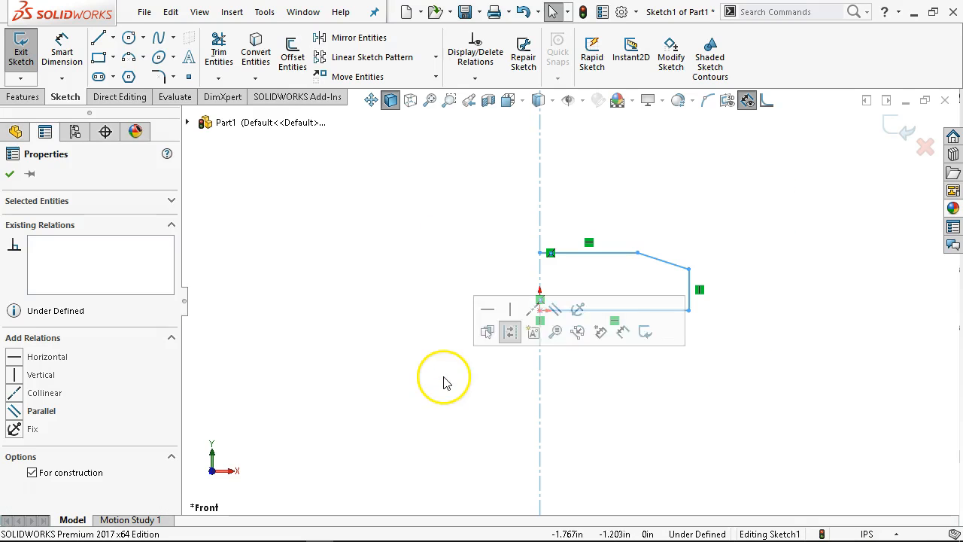
pyautogui.click(349, 37)
# Dimension the full base line of the plate outline to 3.5 in with Smart Dimension.
pyautogui.click(56, 42)
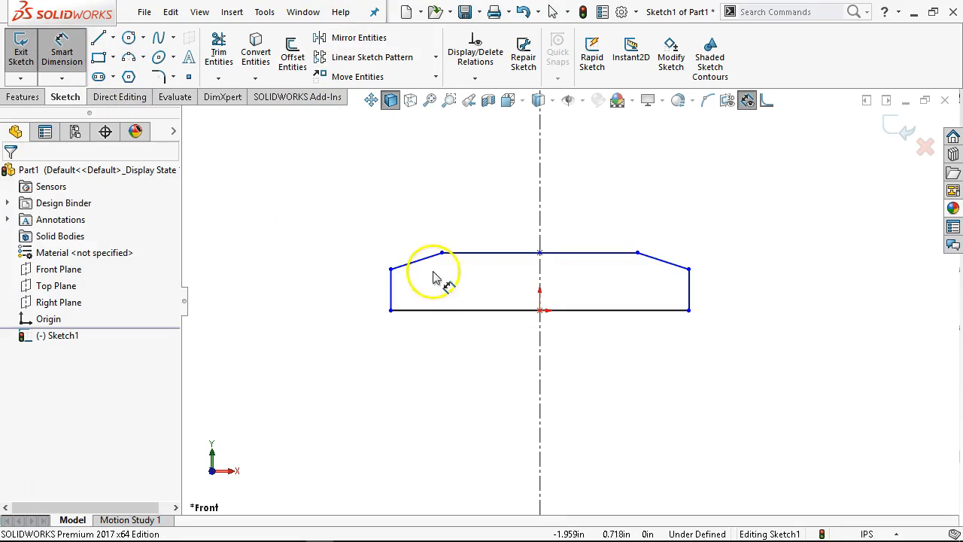
pyautogui.click(508, 311)
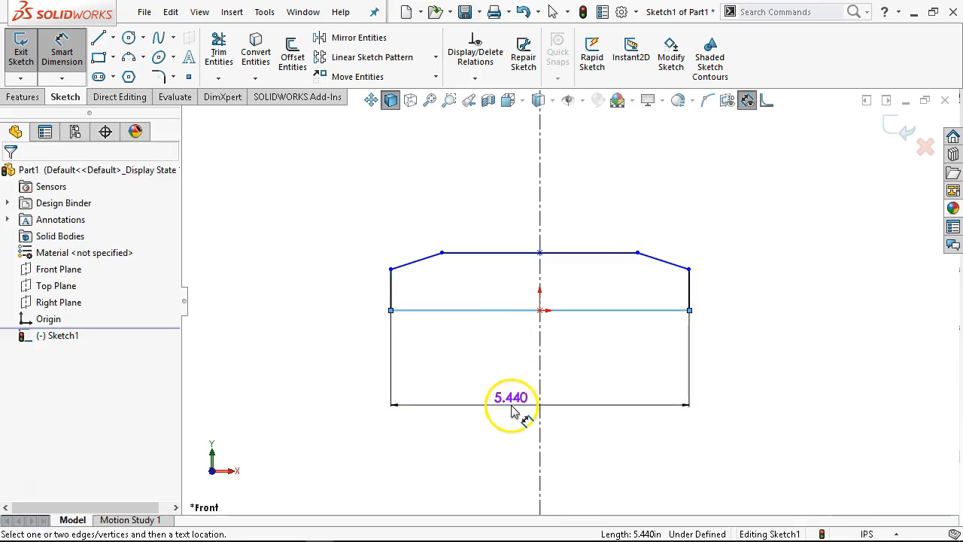
pyautogui.click(509, 401)
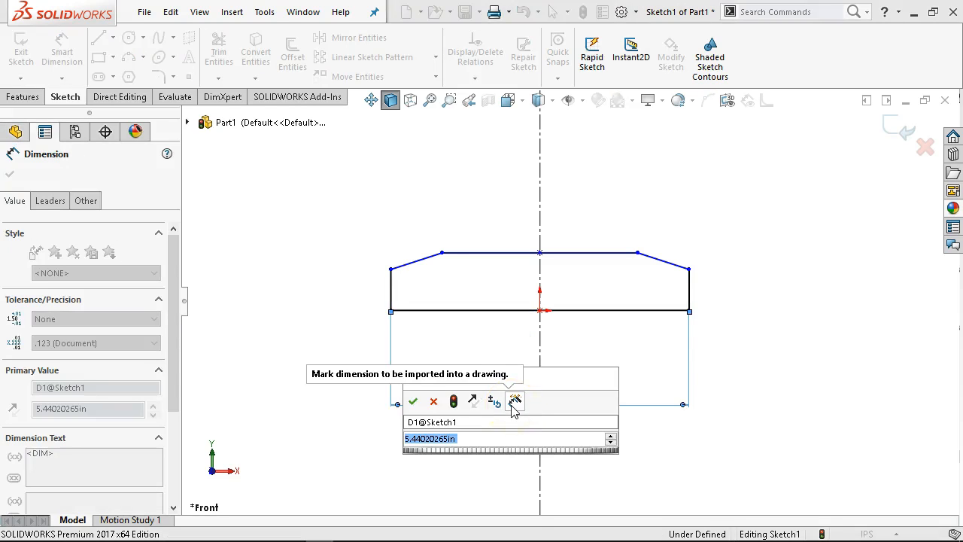
pyautogui.write('3.5')
pyautogui.press('Return')
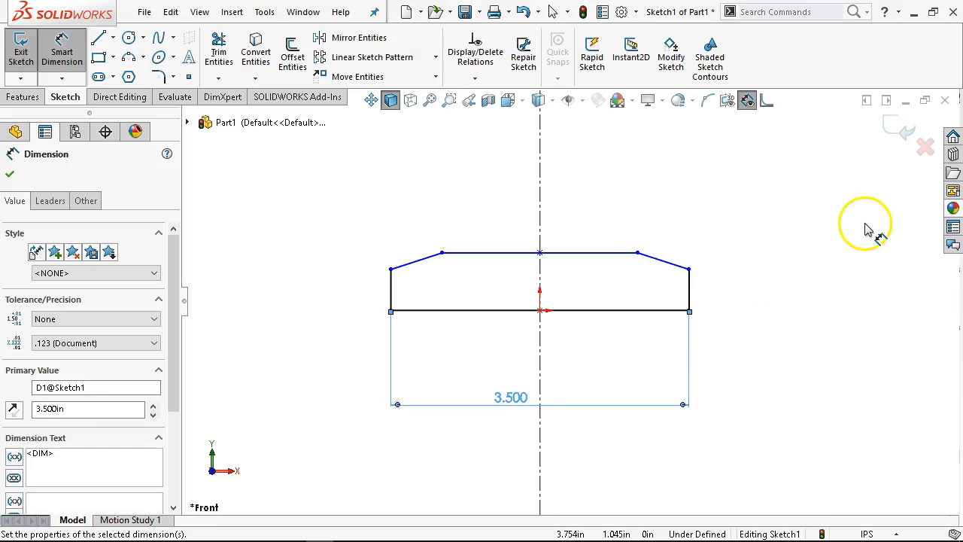
# Dimension the plate's overall height from the base line to the top edge as 0.75 in.
pyautogui.click(667, 309)
pyautogui.click(623, 258)
pyautogui.click(784, 266)
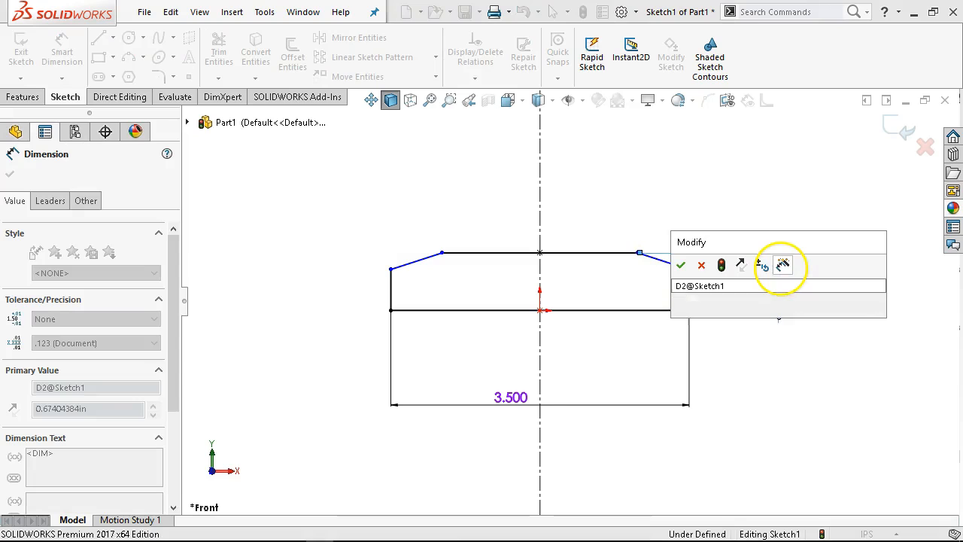
pyautogui.write('.75')
pyautogui.press('Return')
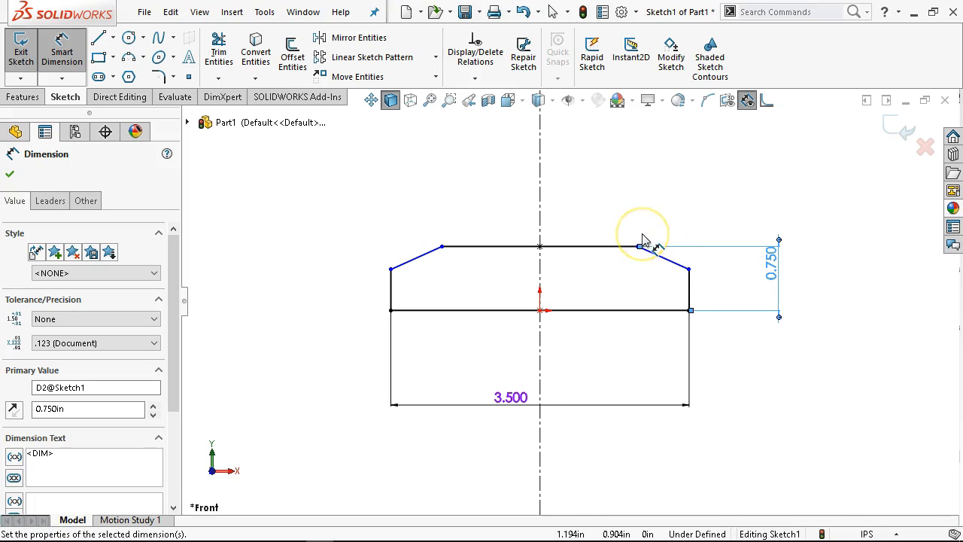
# Dimension the horizontal width of the right sloped shoulder as 0.75 in, placed above the outline.
pyautogui.click(613, 219)
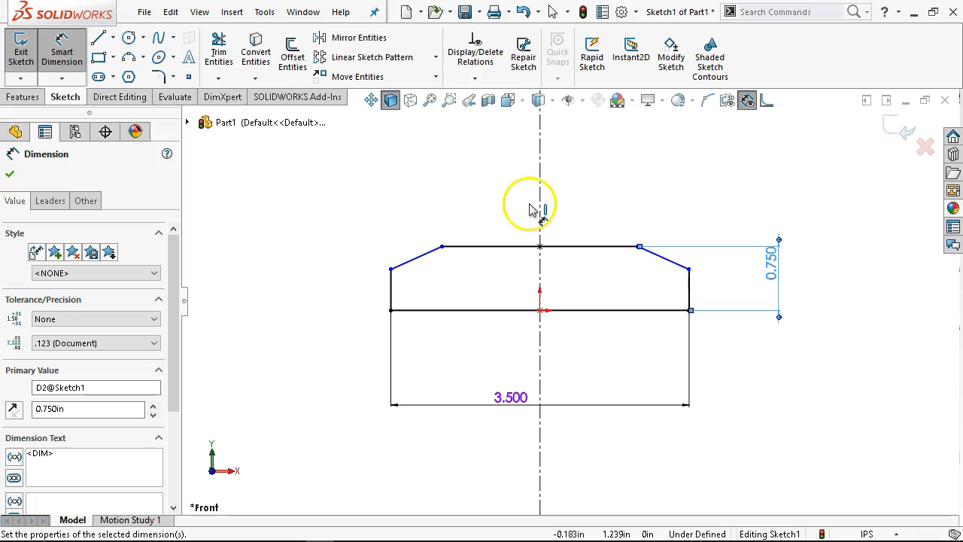
pyautogui.click(658, 255)
pyautogui.click(656, 207)
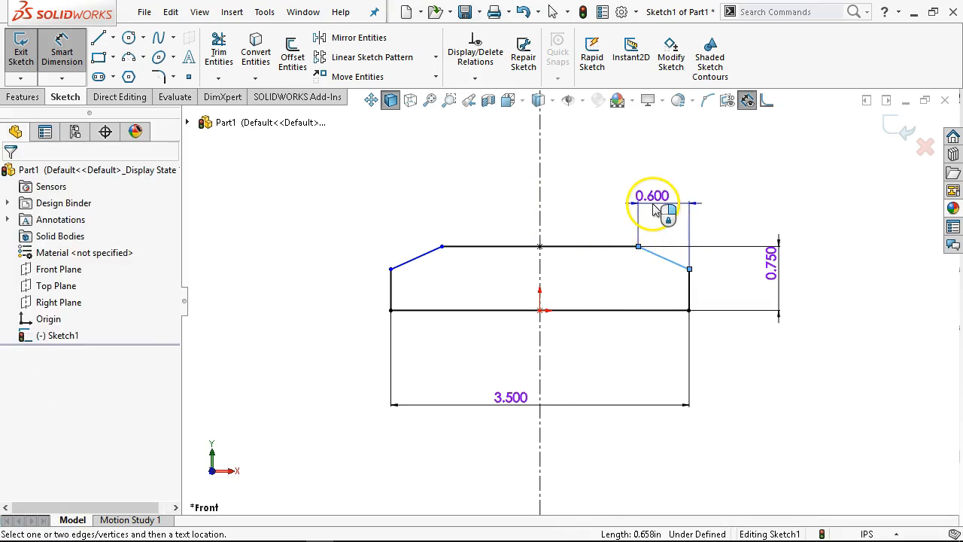
pyautogui.write('.75')
pyautogui.press('Return')
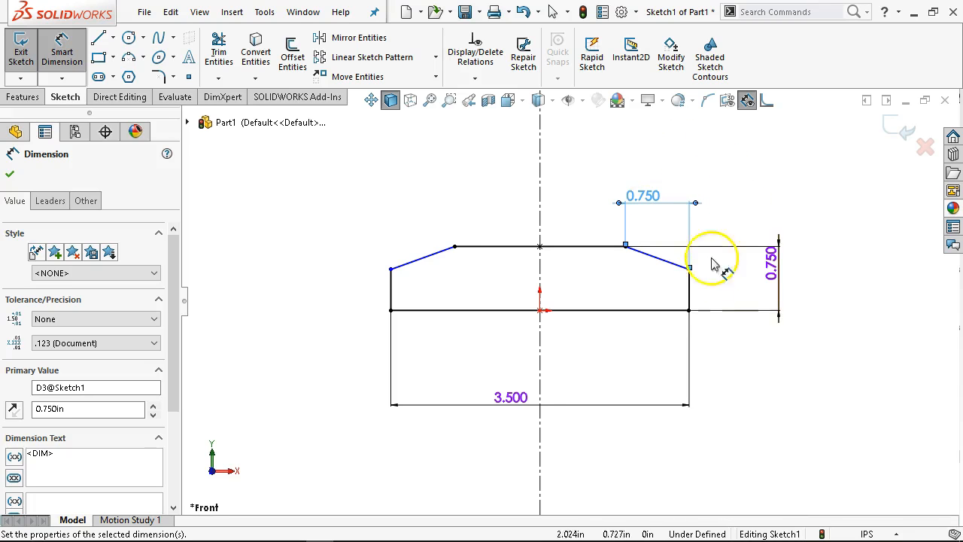
# Dimension the plate's right vertical side to 0.5625 in.
pyautogui.click(689, 299)
pyautogui.click(730, 292)
pyautogui.write('.5625')
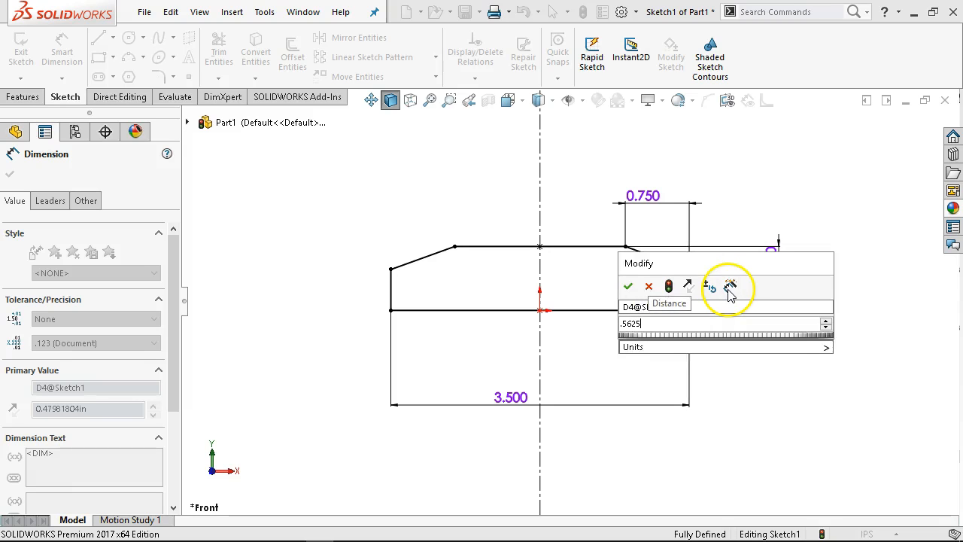
pyautogui.press('Return')
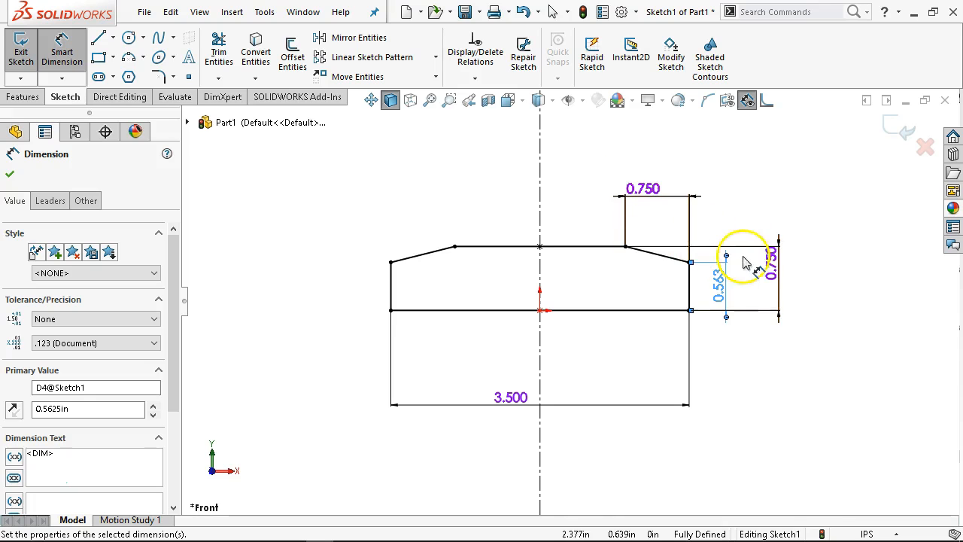
# Leave Smart Dimension and move the overall-height and side-height dimensions slightly farther out from the outline.
pyautogui.rightClick(743, 164)
pyautogui.click(755, 207)
pyautogui.click(778, 268)
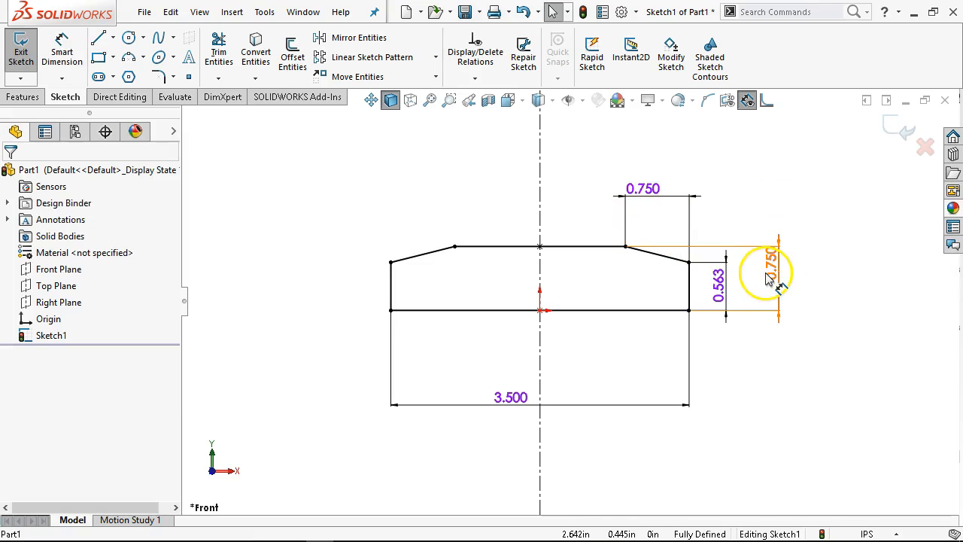
pyautogui.click(719, 287)
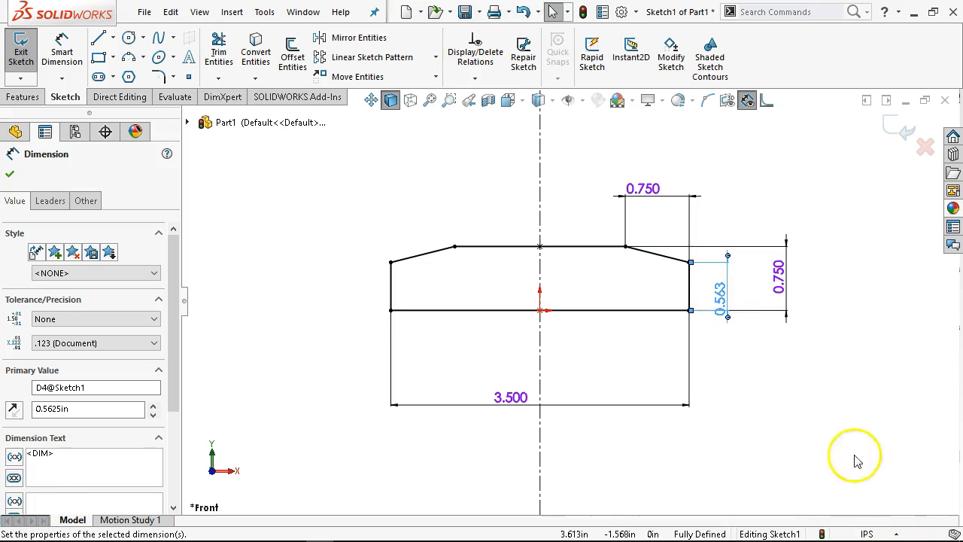
pyautogui.click(754, 371)
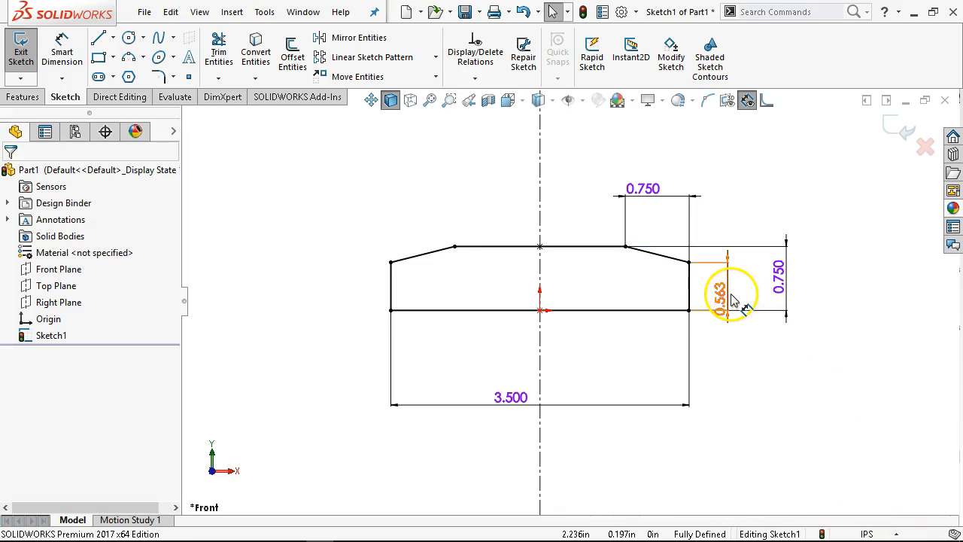
pyautogui.moveTo(730, 292); pyautogui.dragTo(735, 290)
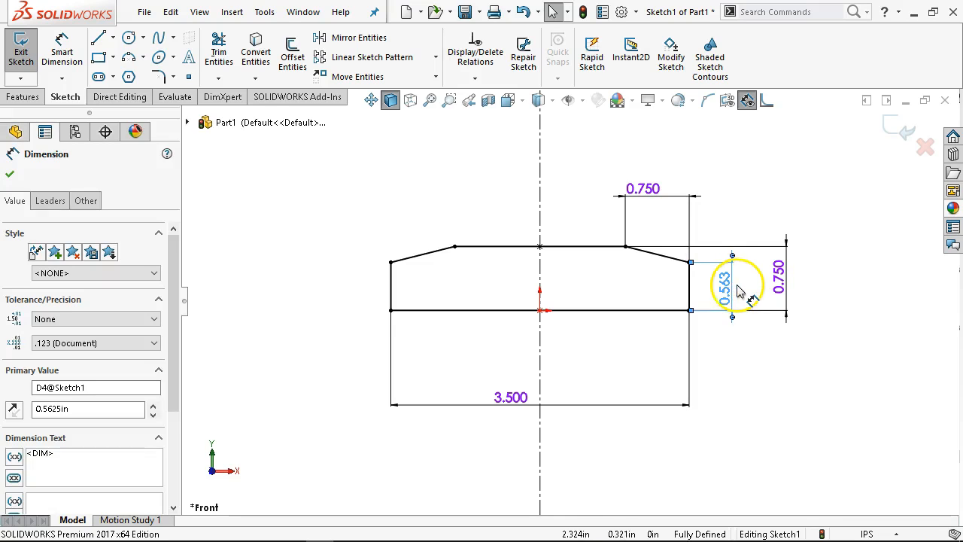
pyautogui.click(725, 155)
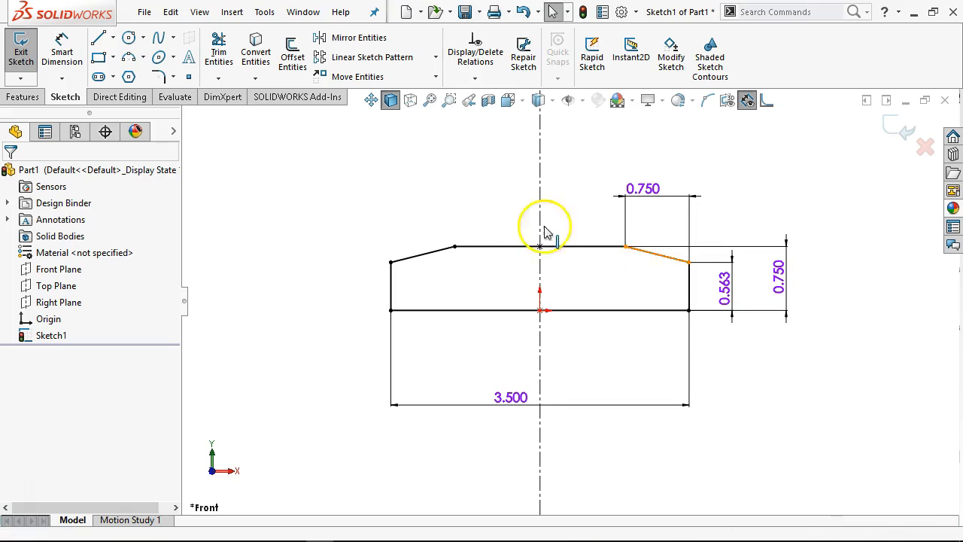
# Sketch a centerpoint arc slot centred on the construction line above the plate, about 1.67 in radius, 49° and 0.25 in wide.
pyautogui.scroll(-2, 677, 255)
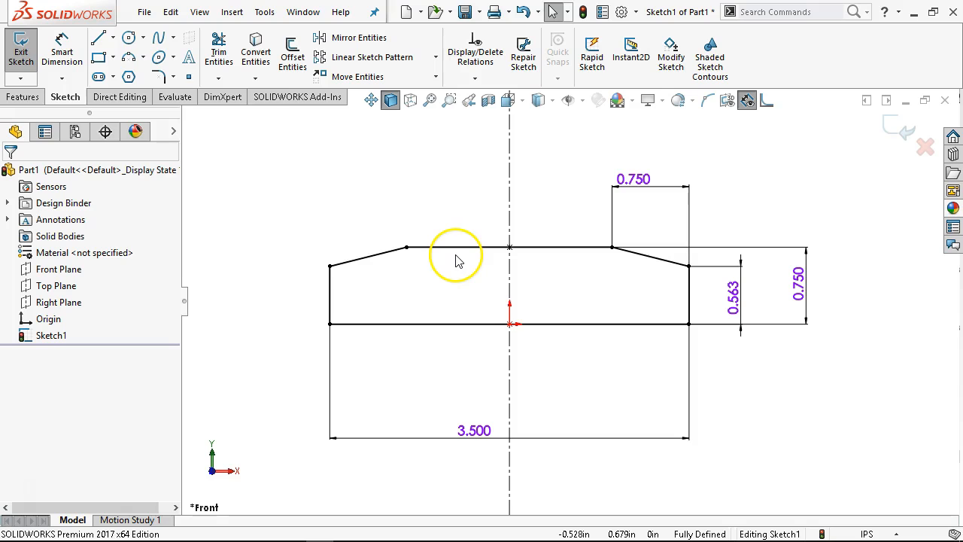
pyautogui.click(113, 79)
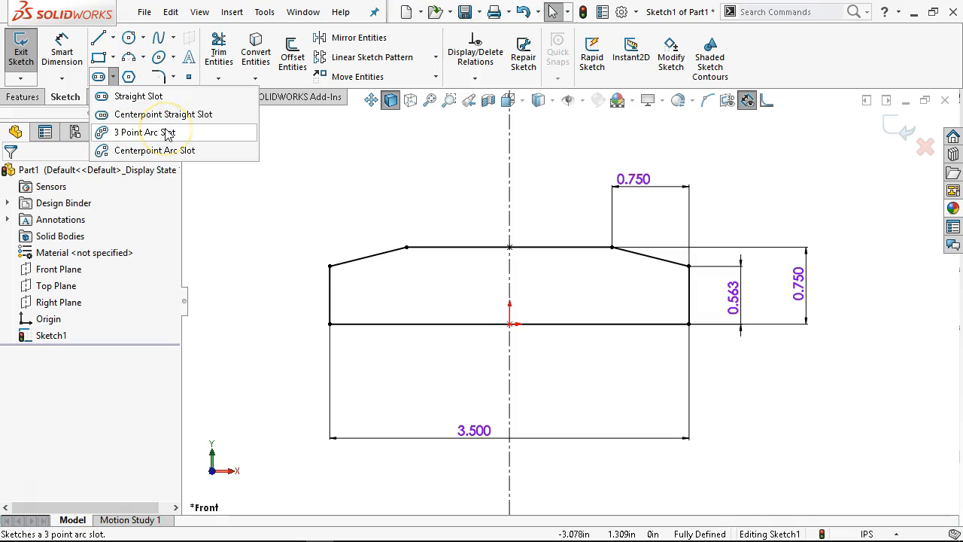
pyautogui.click(192, 151)
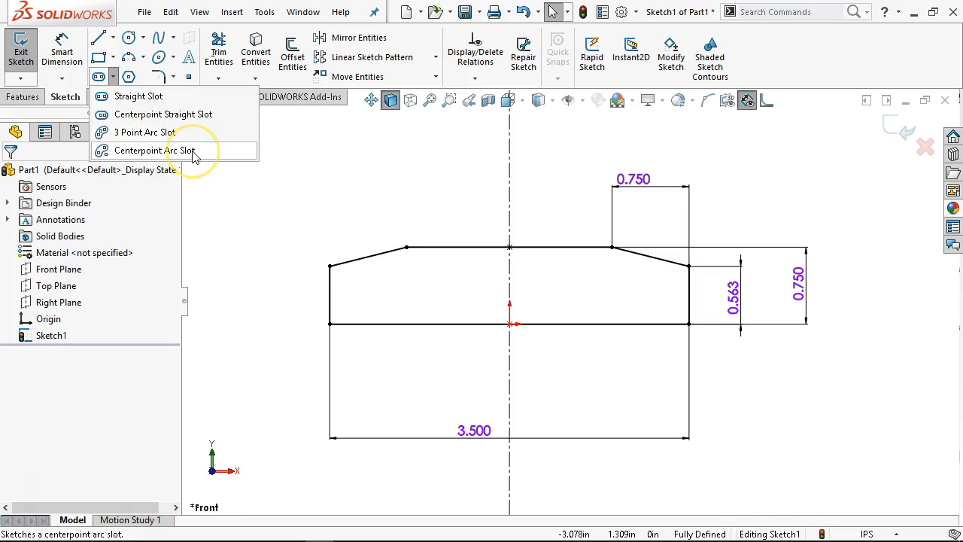
pyautogui.click(192, 151)
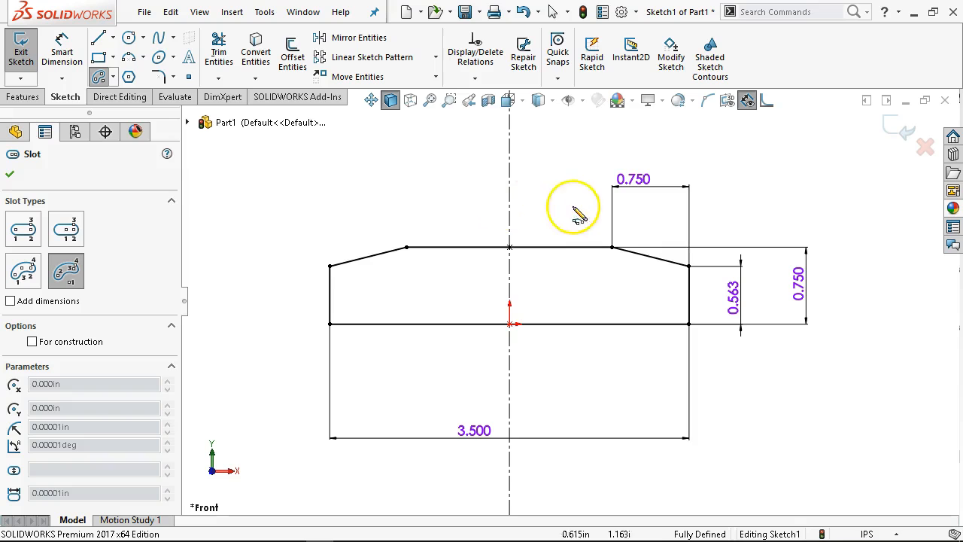
pyautogui.click(509, 121)
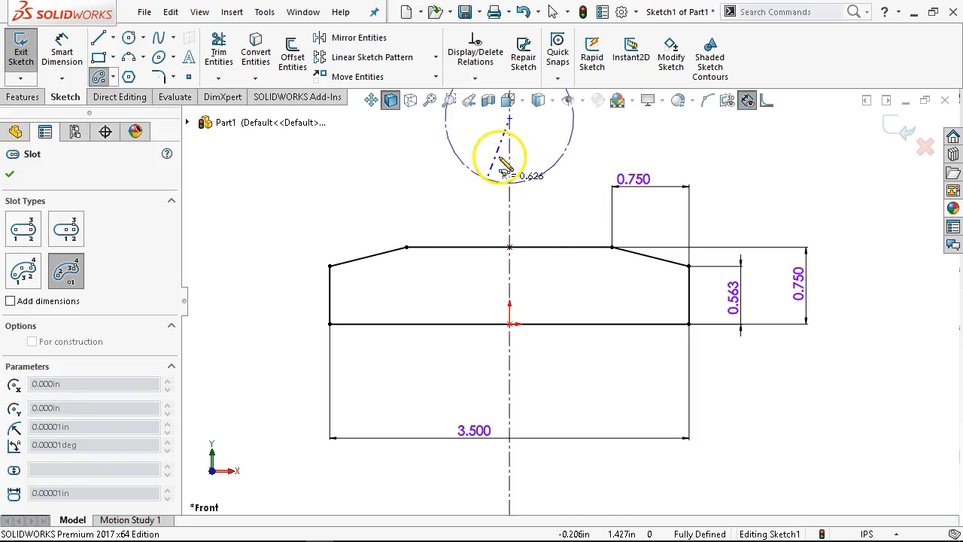
pyautogui.click(444, 278)
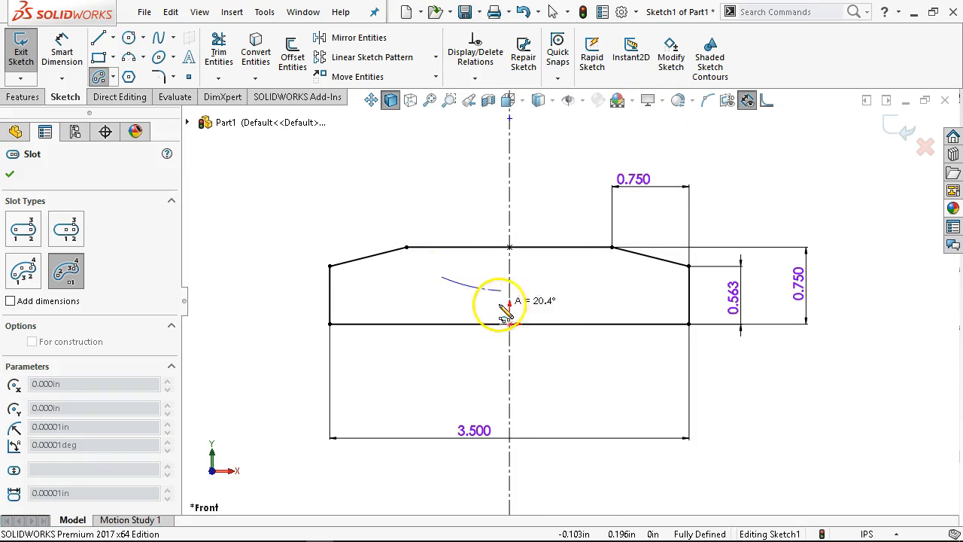
pyautogui.click(584, 274)
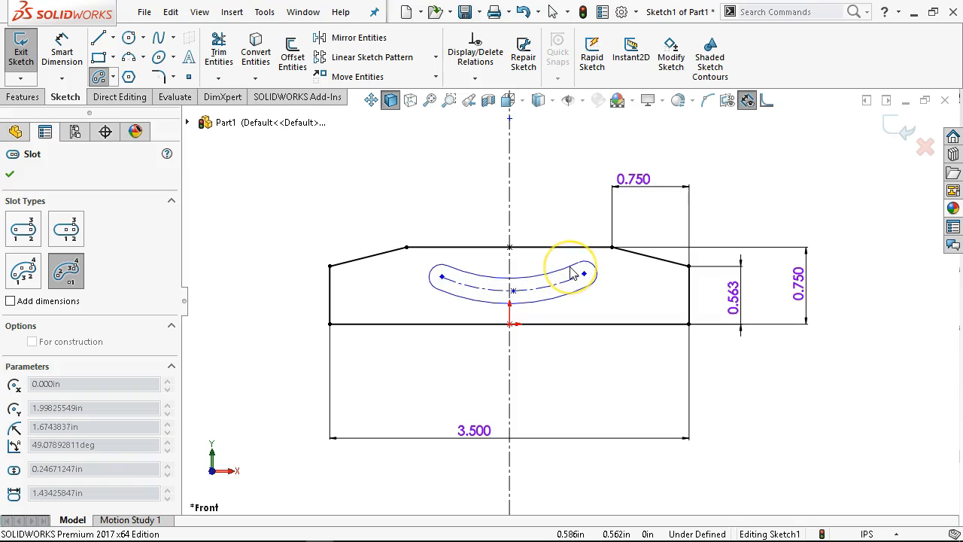
# Finish the arc slot and make the midpoint of its centreline arc coincident with the vertical construction line.
pyautogui.click(571, 275)
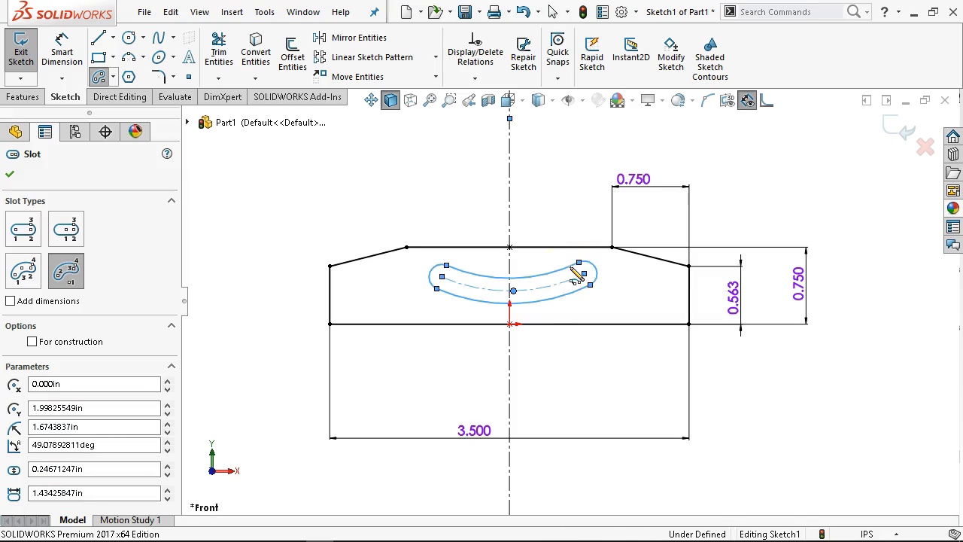
pyautogui.rightClick(573, 175)
pyautogui.click(592, 181)
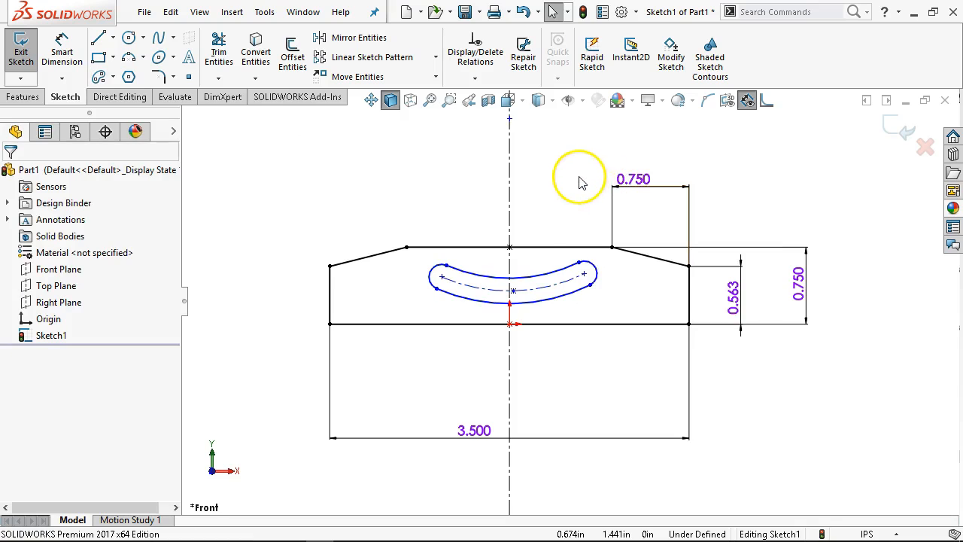
pyautogui.click(519, 292)
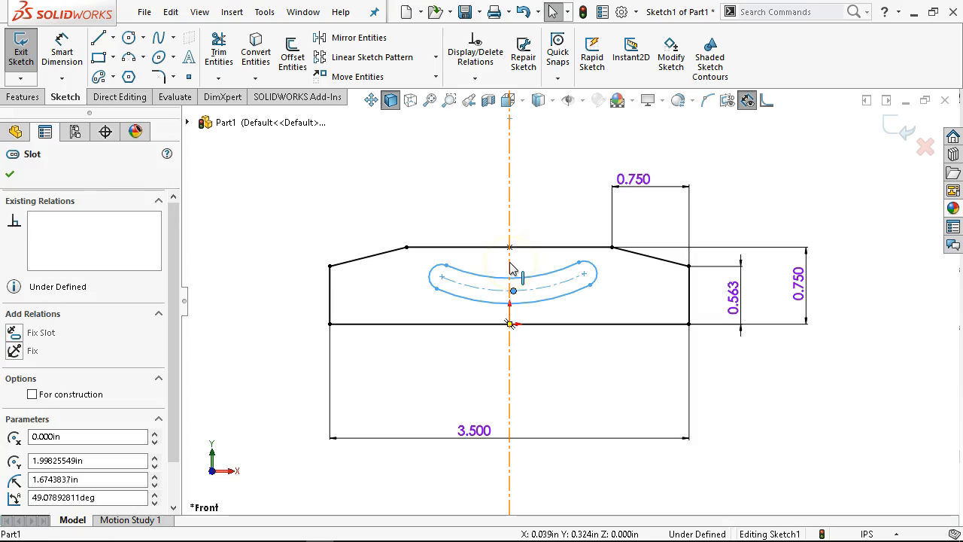
pyautogui.keyDown('ctrl'); pyautogui.click(510, 267); pyautogui.keyUp('ctrl')
pyautogui.click(557, 195)
pyautogui.click(560, 143)
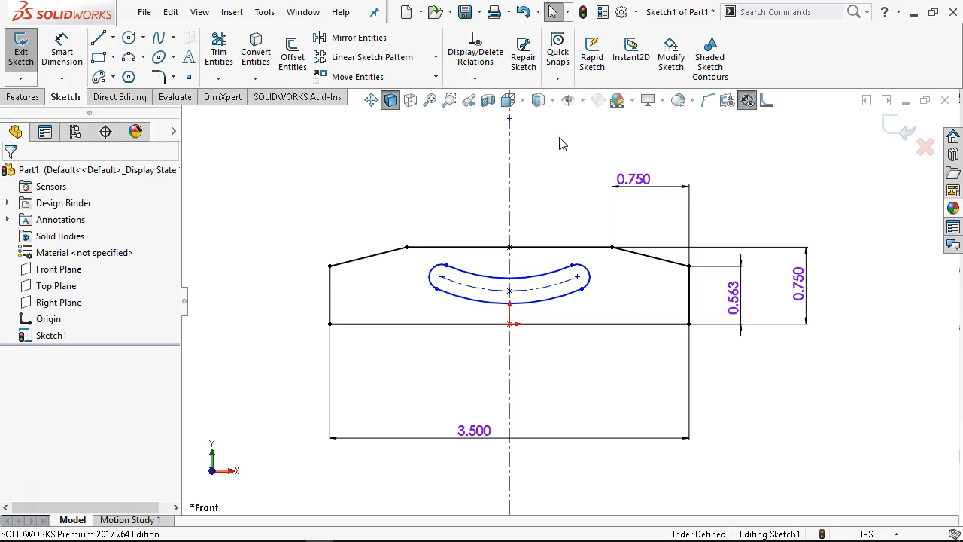
# Dimension the vertical distance from the plate's bottom edge to the slot's arc centre as 2 in.
pyautogui.click(63, 53)
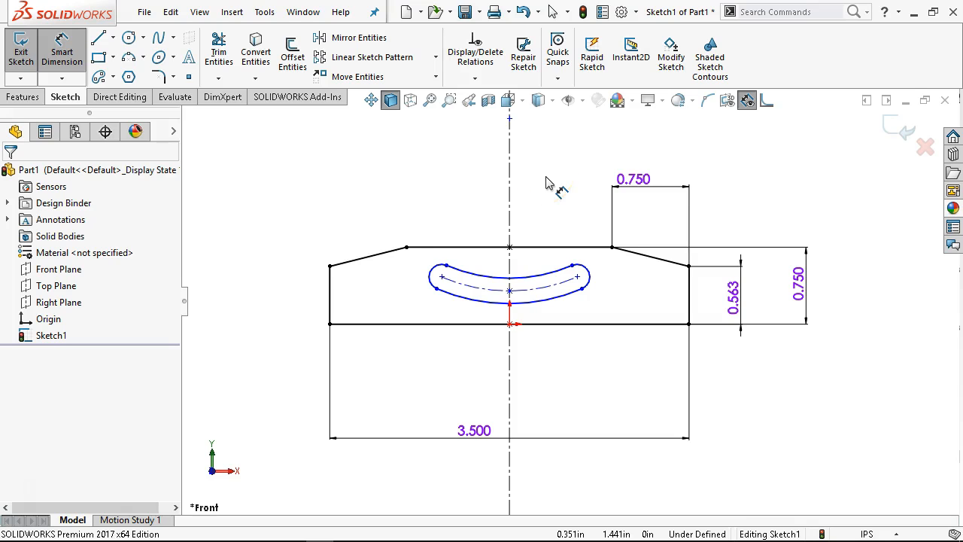
pyautogui.click(625, 327)
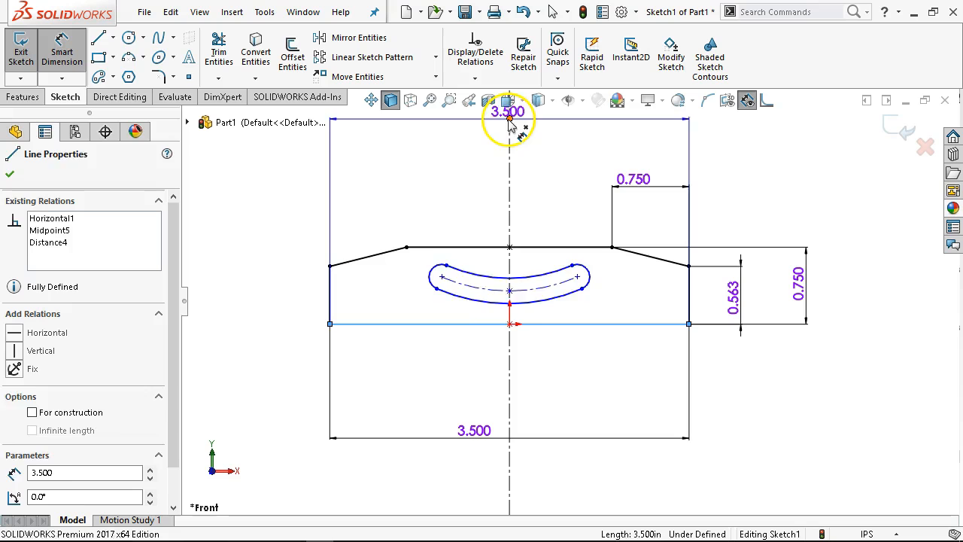
pyautogui.click(509, 118)
pyautogui.click(893, 208)
pyautogui.write('2')
pyautogui.press('Return')
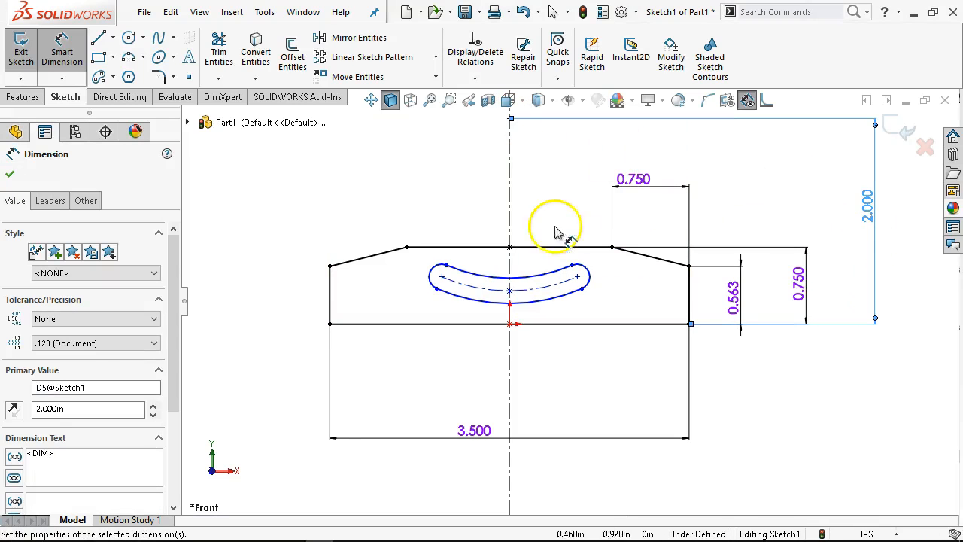
pyautogui.click(548, 188)
pyautogui.click(522, 131)
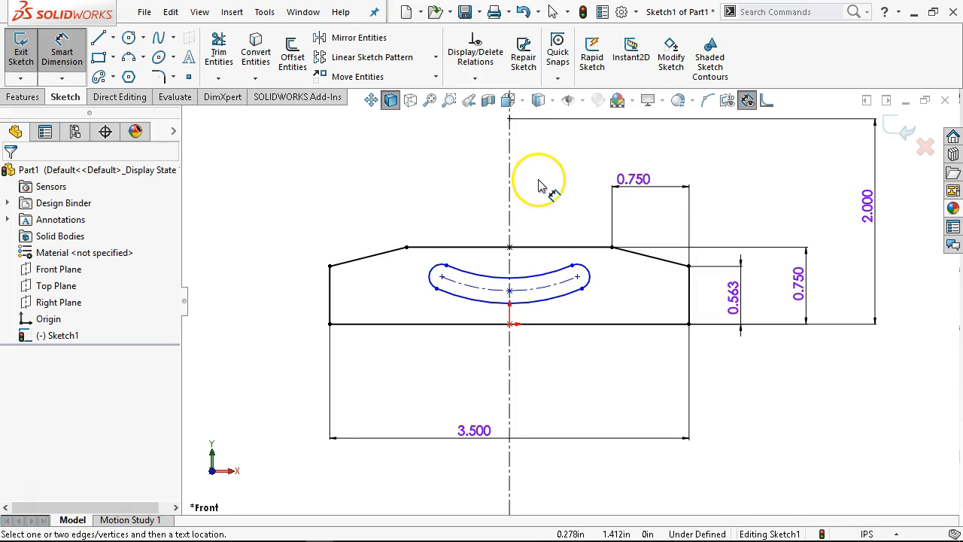
# Dimension the angle about the arc centre between the slot's midpoint and its left end centre as 16°, then leave Smart Dimension.
pyautogui.click(510, 120)
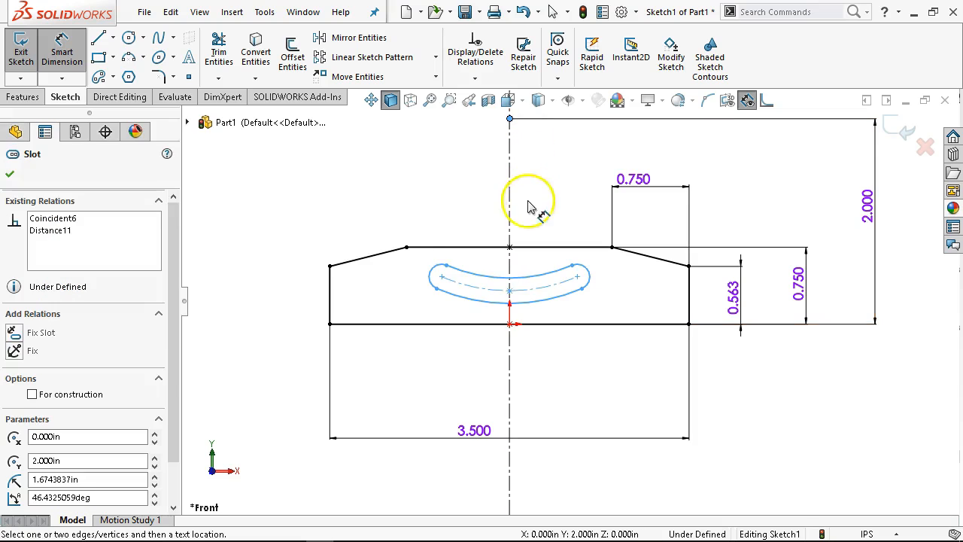
pyautogui.click(509, 291)
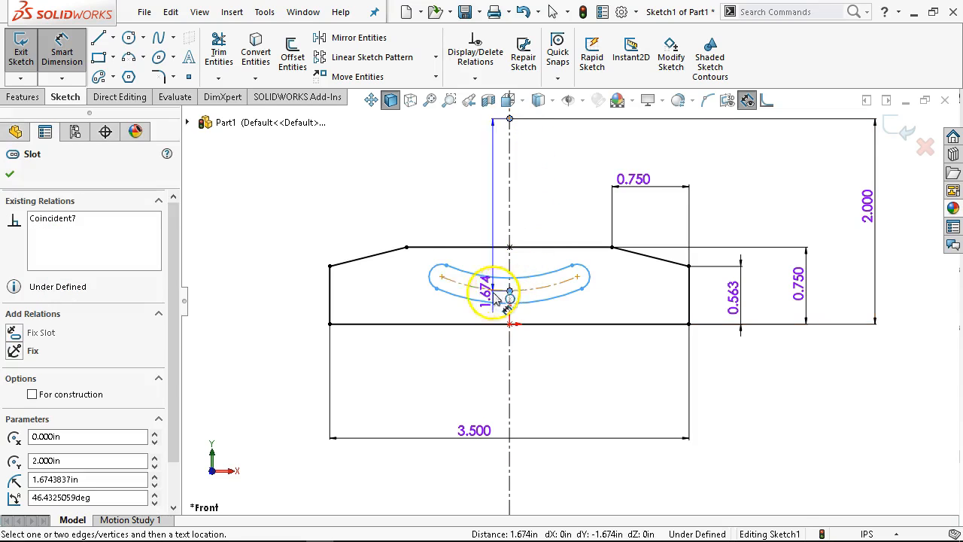
pyautogui.click(442, 278)
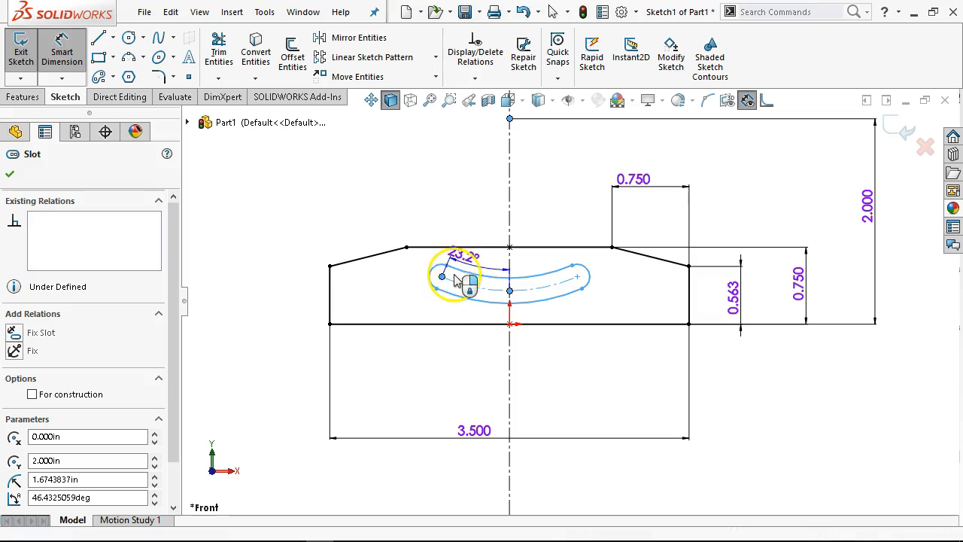
pyautogui.click(488, 236)
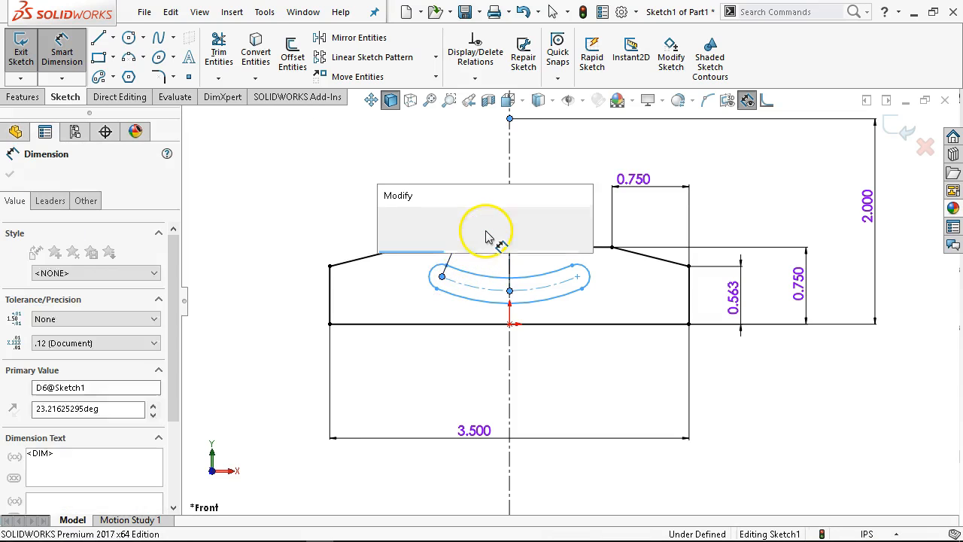
pyautogui.write('16')
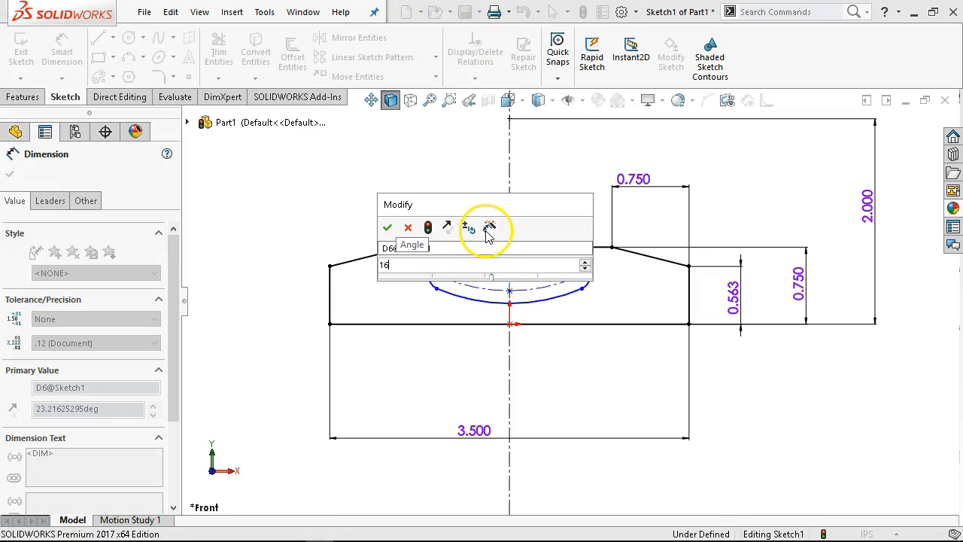
pyautogui.press('Return')
pyautogui.rightClick(444, 175)
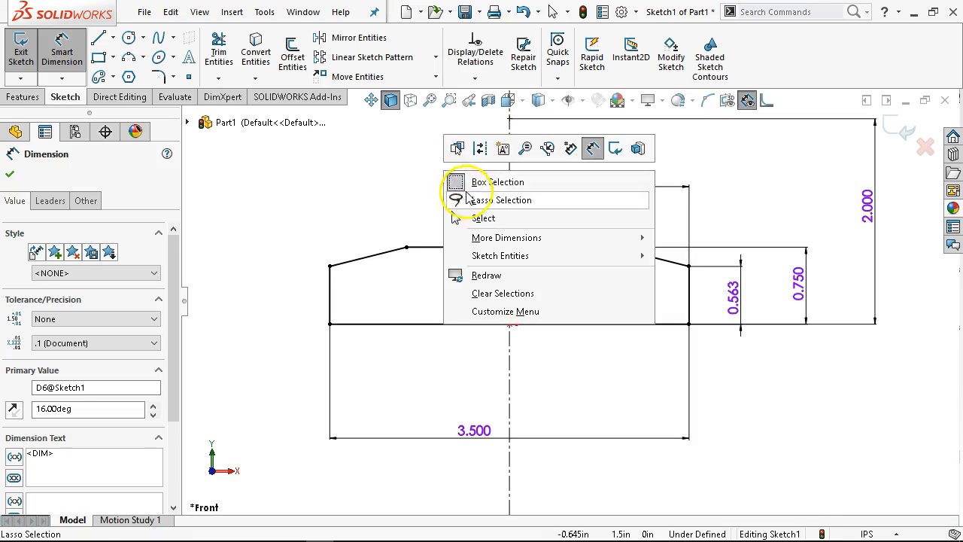
pyautogui.click(482, 215)
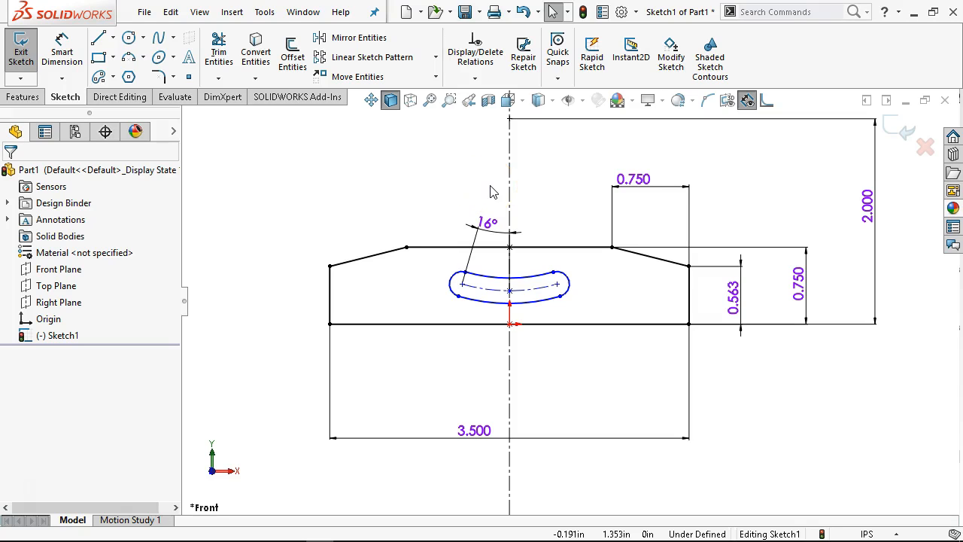
# Dimension the radius of the slot's centreline arc as 1.6875 in, placed below the plate.
pyautogui.click(61, 52)
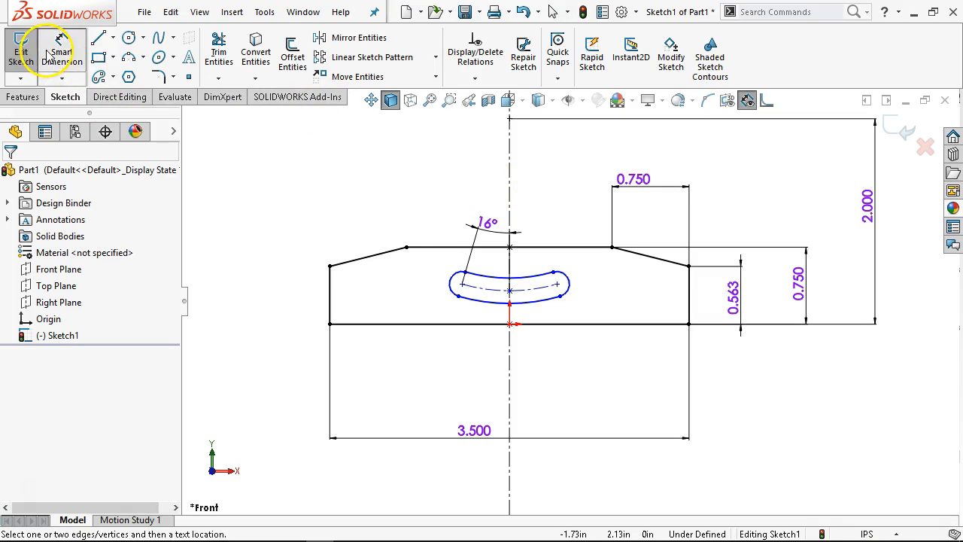
pyautogui.click(475, 288)
pyautogui.click(475, 380)
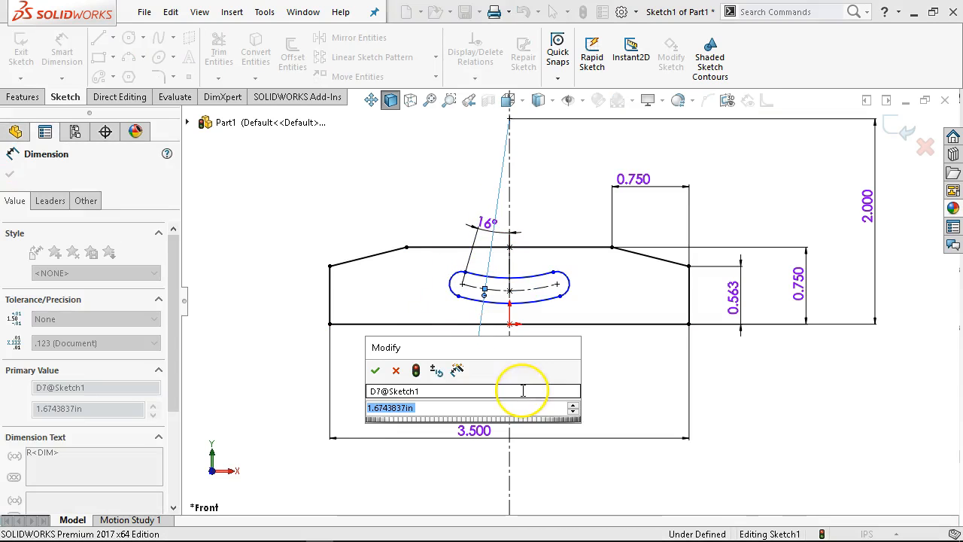
pyautogui.write('1.')
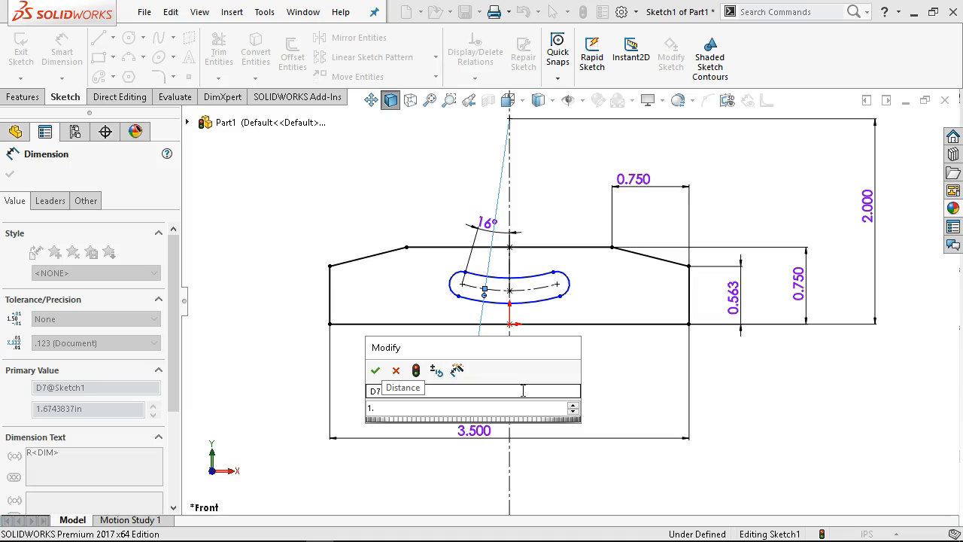
pyautogui.write('6875')
pyautogui.press('Return')
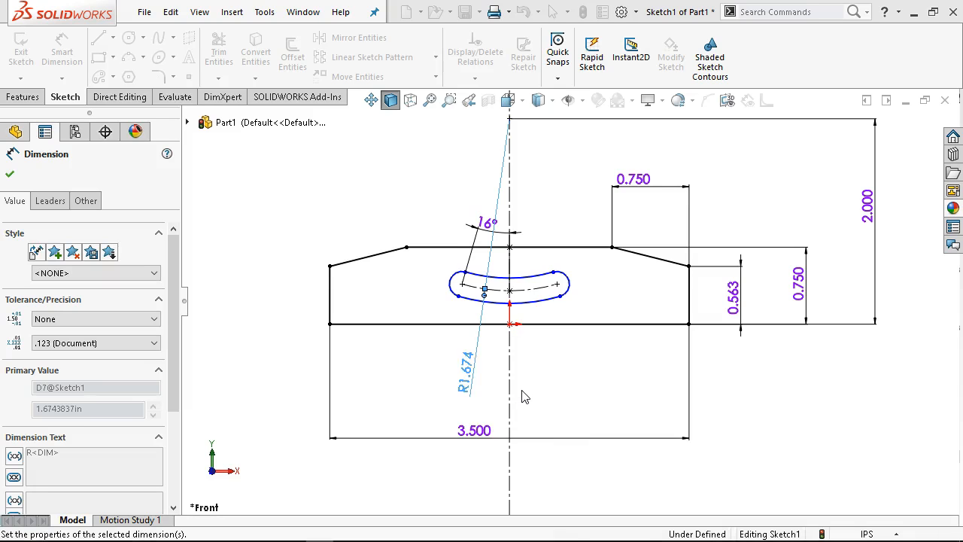
pyautogui.click(558, 354)
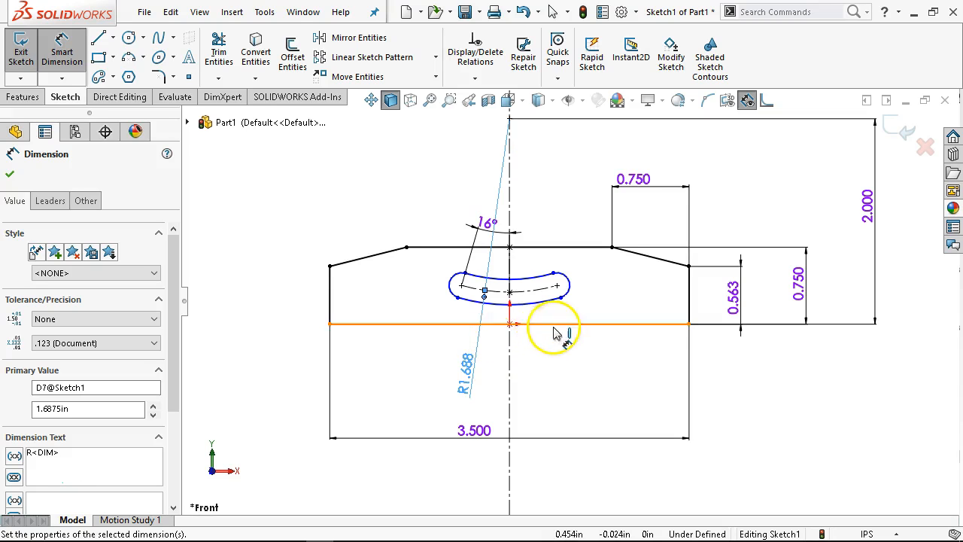
# Dimension the slot's width between its two long arcs as 0.265 in and leave Smart Dimension.
pyautogui.scroll(-3, 527, 316)
pyautogui.moveTo(528, 310); pyautogui.dragTo(537, 275)
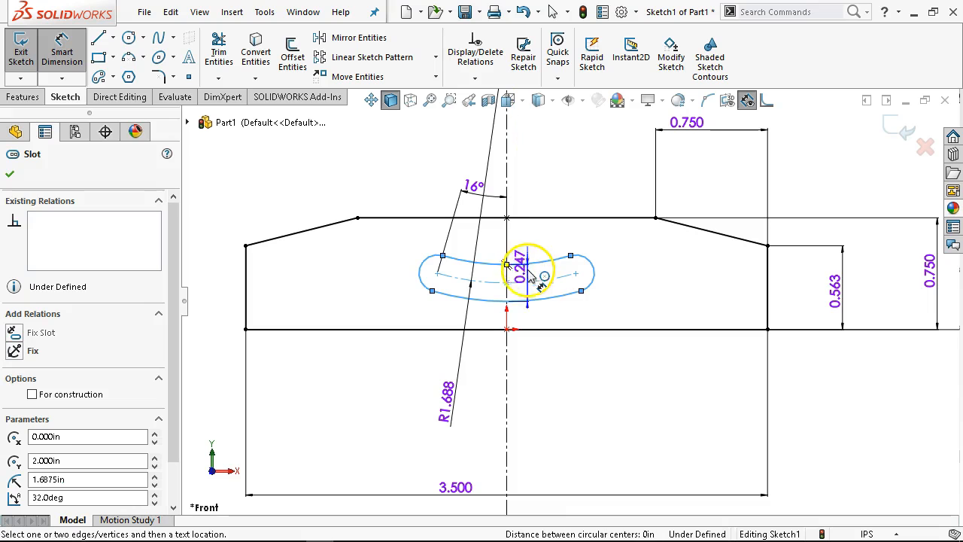
pyautogui.click(569, 365)
pyautogui.write('.')
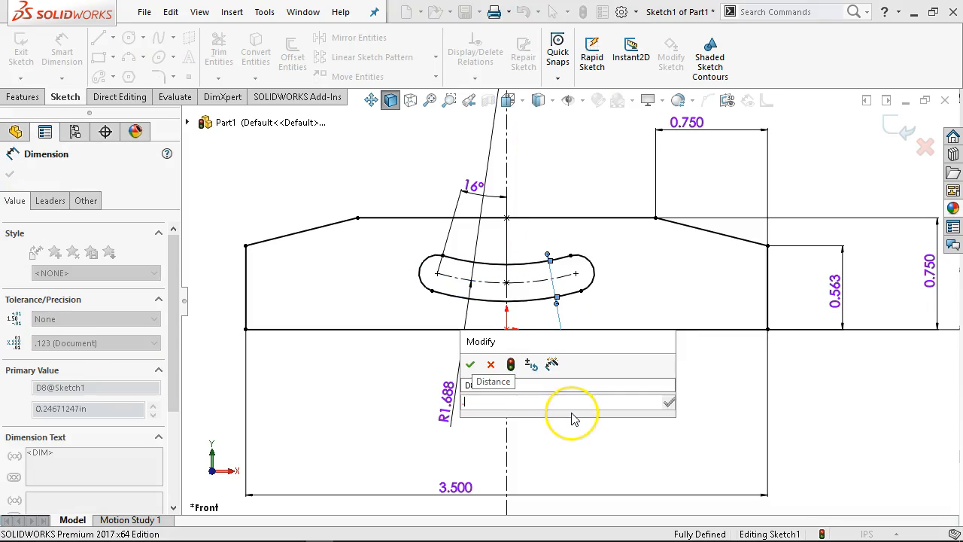
pyautogui.write('3')
pyautogui.press('BackSpace')
pyautogui.write('27')
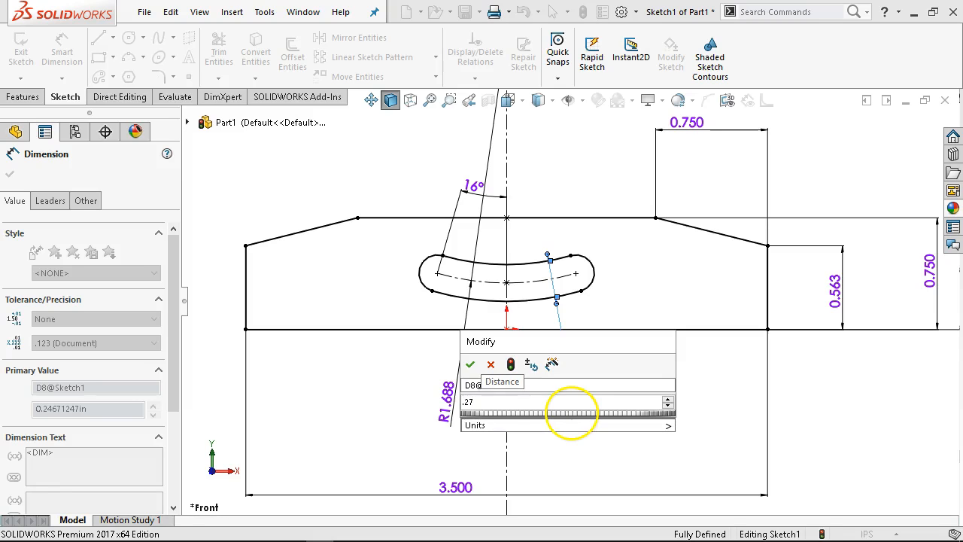
pyautogui.press('Return')
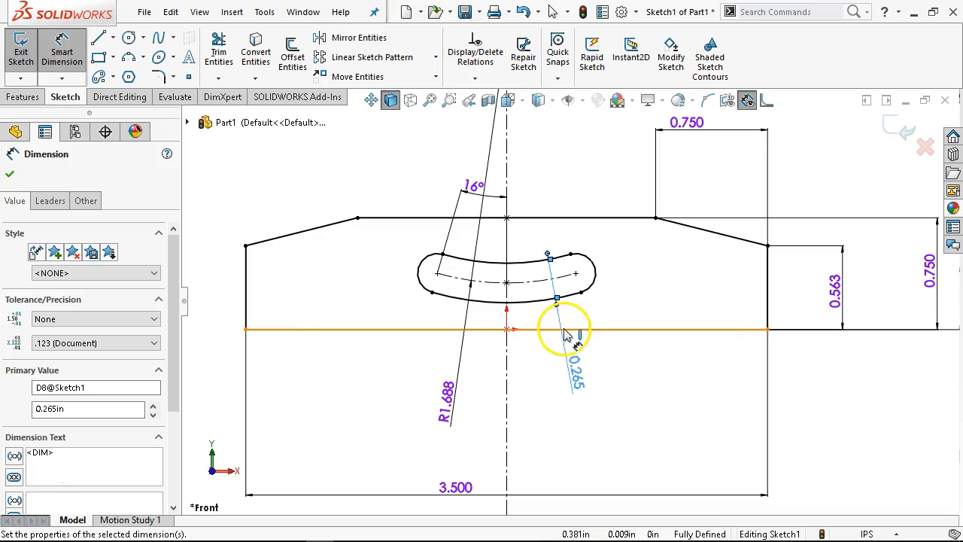
pyautogui.scroll(2, 568, 305)
pyautogui.rightClick(554, 139)
pyautogui.click(583, 192)
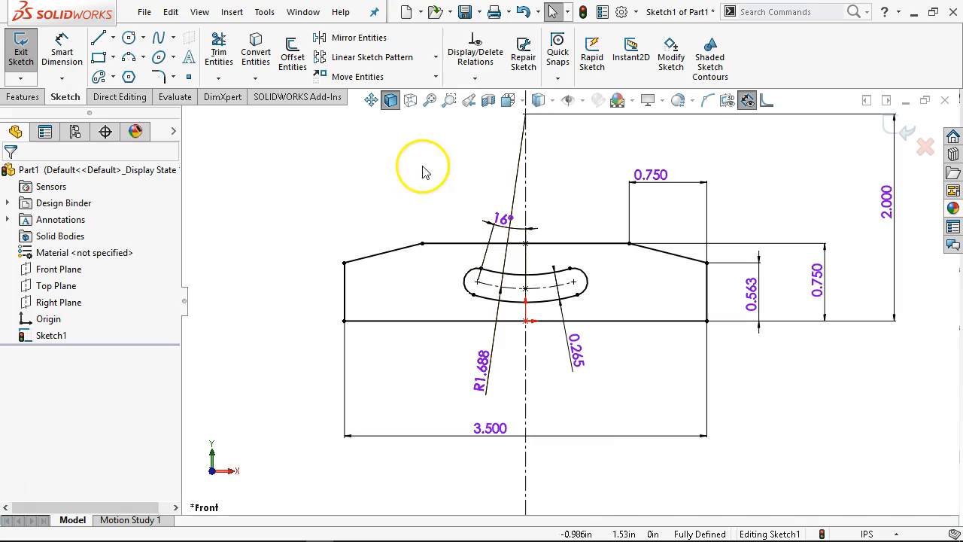
# Extrude the slotted plate sketch as a blind boss 0.25 in deep.
pyautogui.click(24, 97)
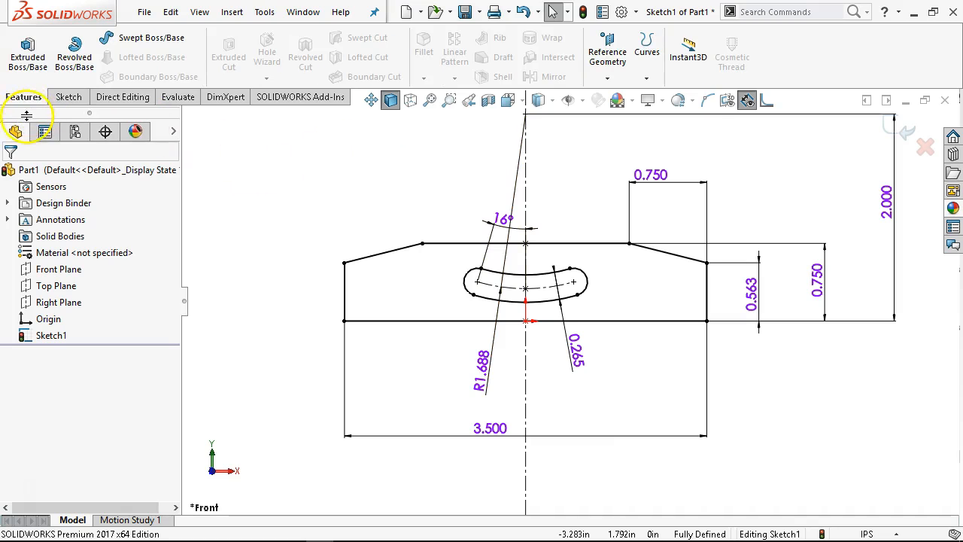
pyautogui.click(28, 53)
pyautogui.write('.25')
pyautogui.press('Tab')
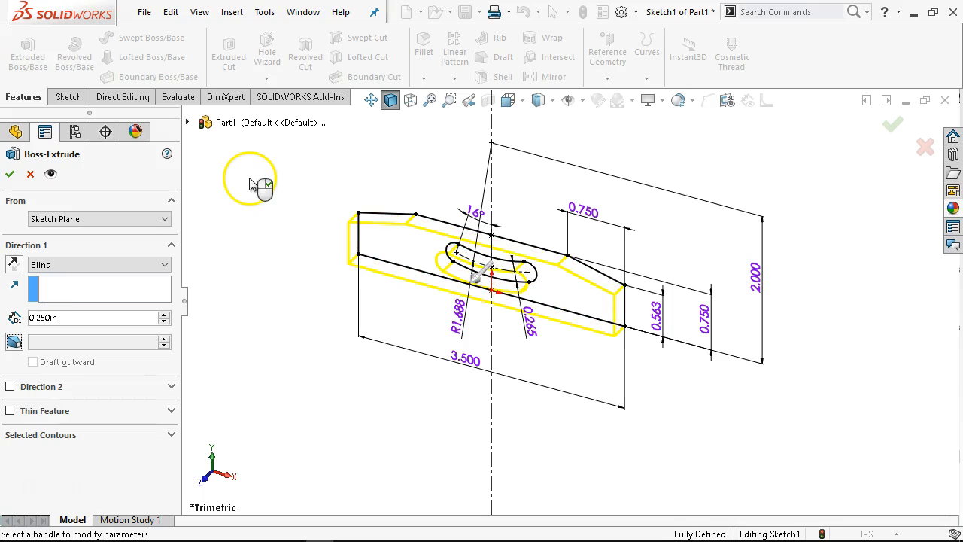
pyautogui.click(11, 174)
# Start a Hole Wizard counterbore hole on the plate's front face, viewed straight on.
pyautogui.click(379, 248)
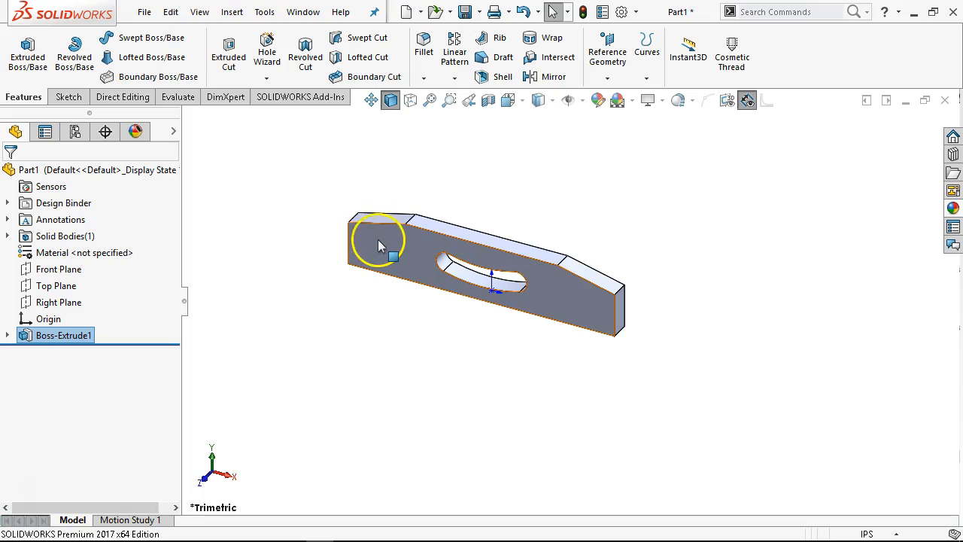
pyautogui.hotkey('ctrl', '8')
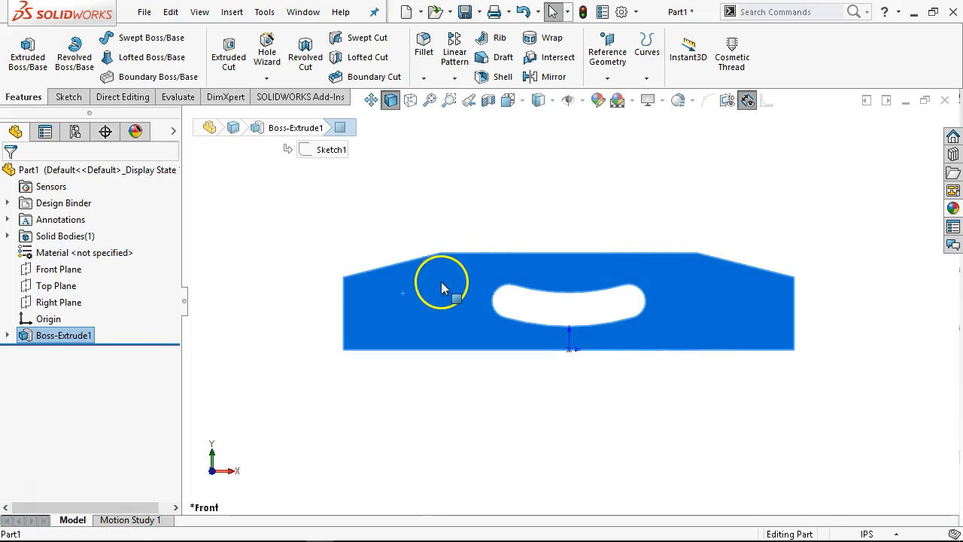
pyautogui.click(419, 307)
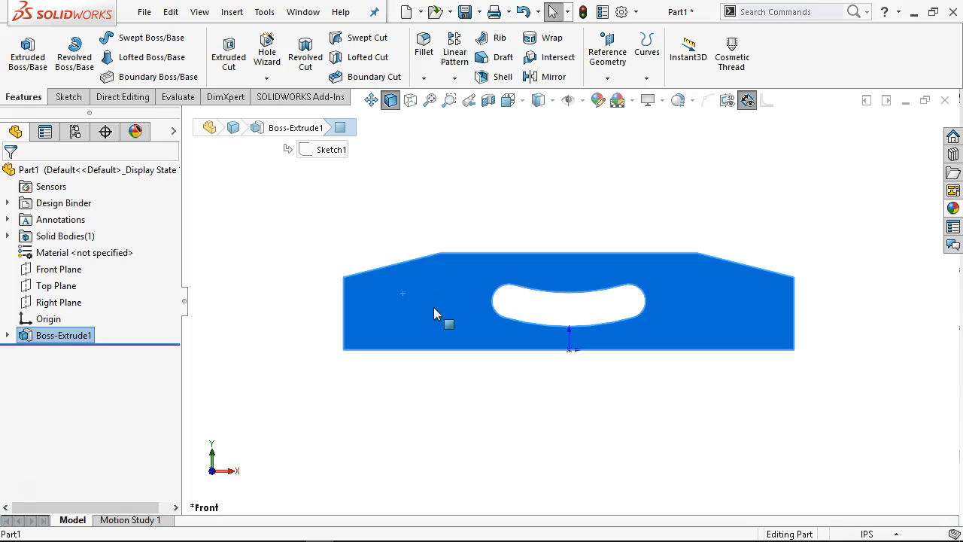
pyautogui.click(434, 308)
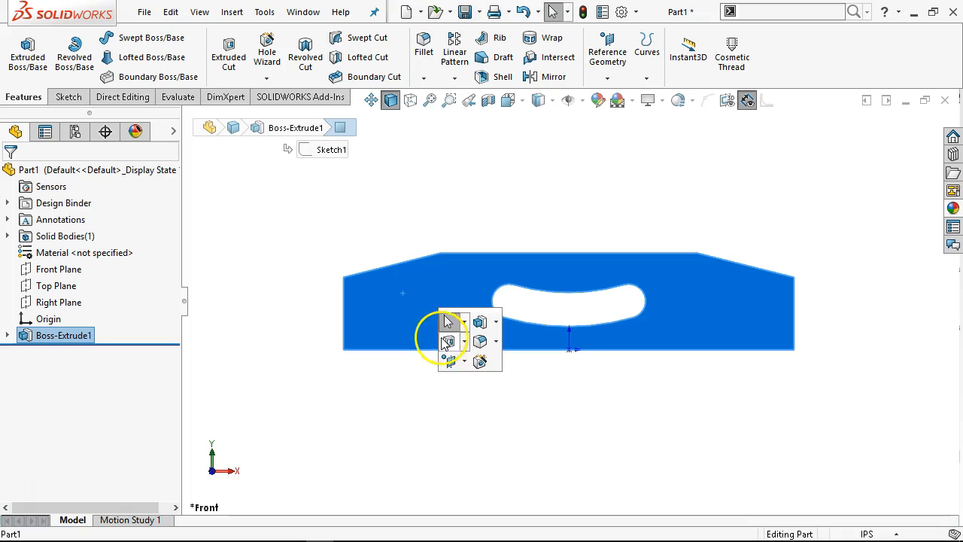
pyautogui.click(478, 364)
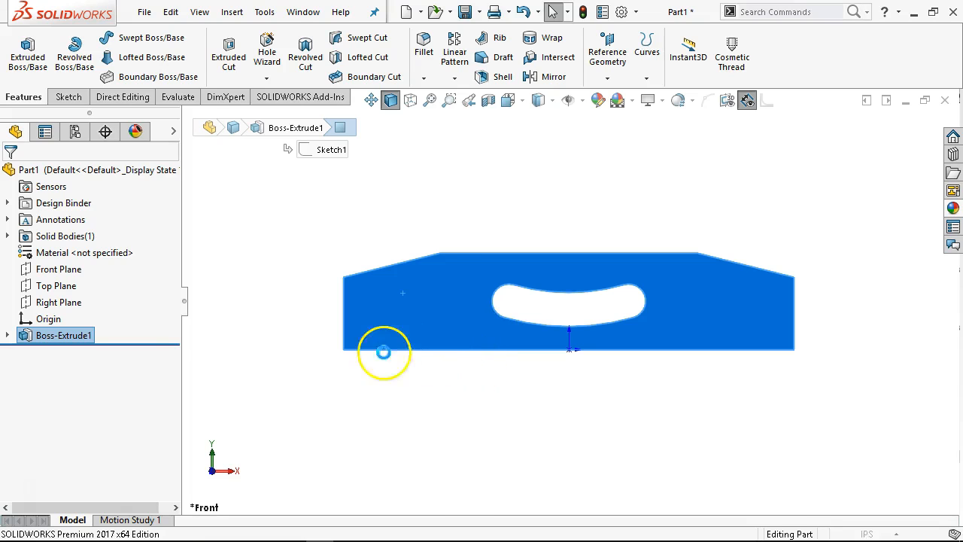
pyautogui.click(23, 328)
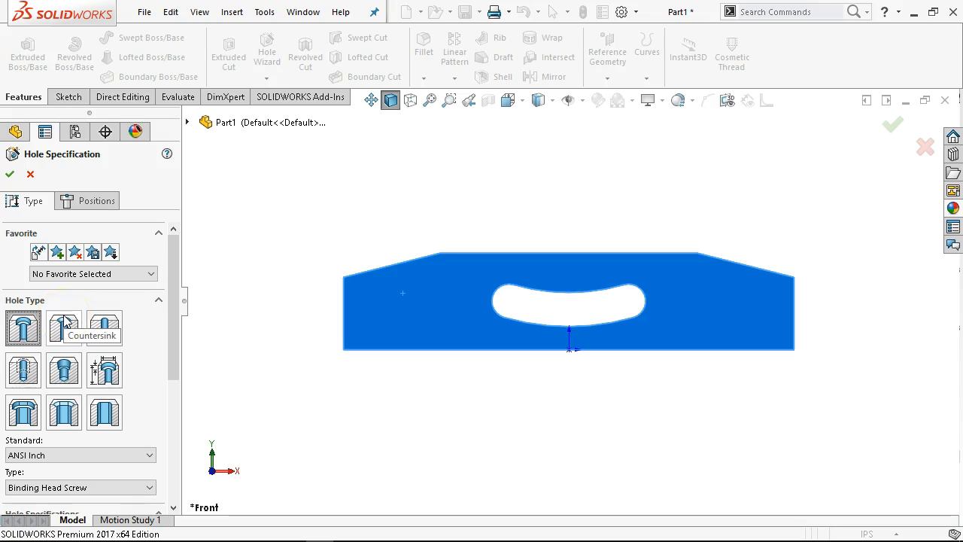
# Set the counterbore hole's screw type to Fillister Head Screw.
pyautogui.moveTo(174, 326); pyautogui.dragTo(166, 379)
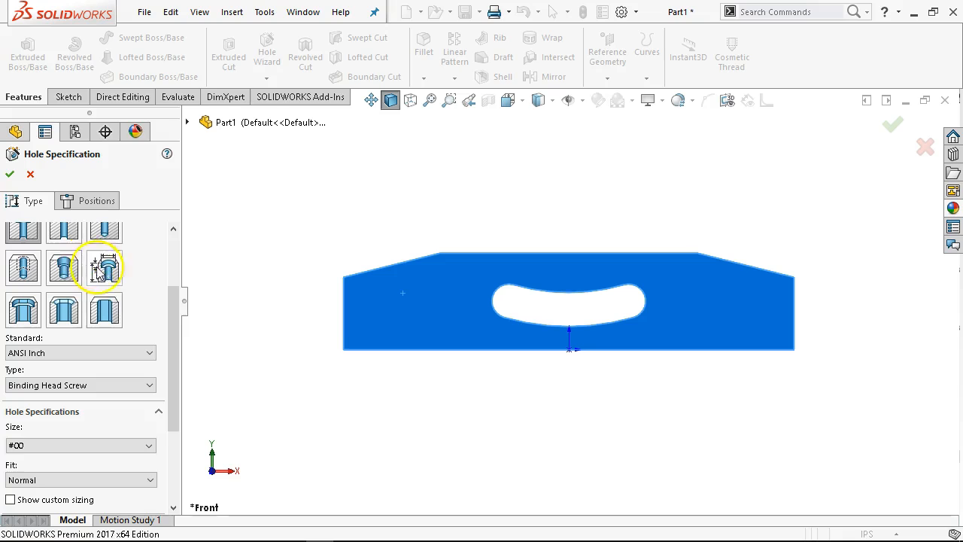
pyautogui.moveTo(169, 332); pyautogui.dragTo(172, 303)
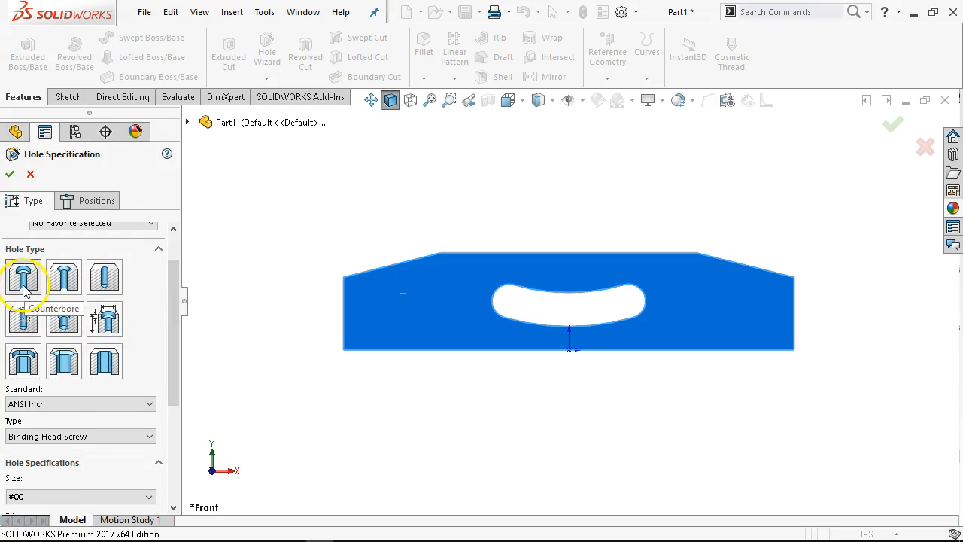
pyautogui.moveTo(172, 344); pyautogui.dragTo(151, 382)
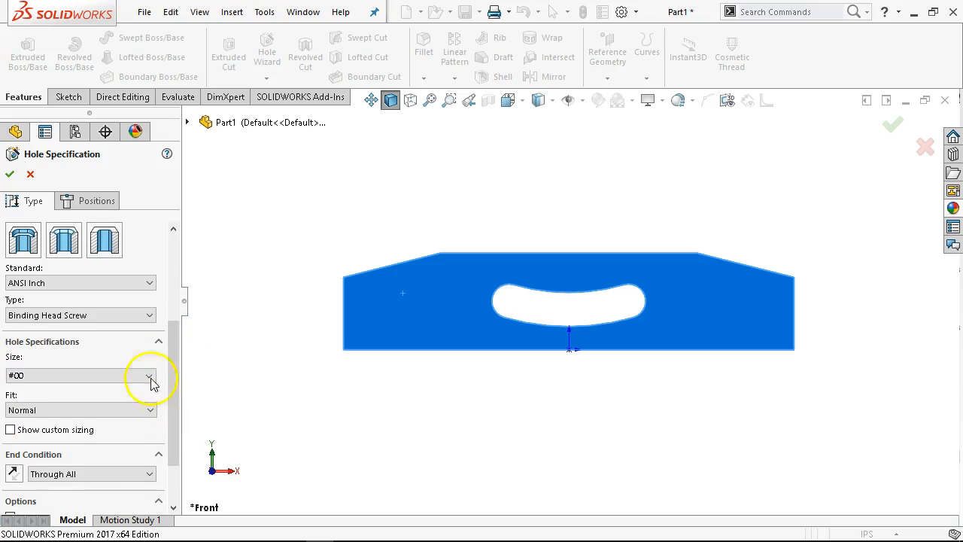
pyautogui.click(75, 316)
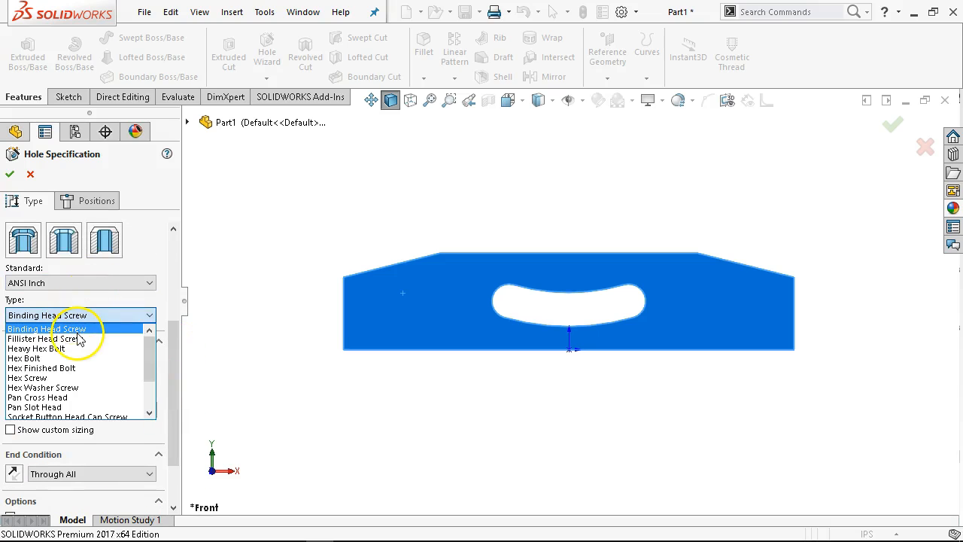
pyautogui.click(79, 339)
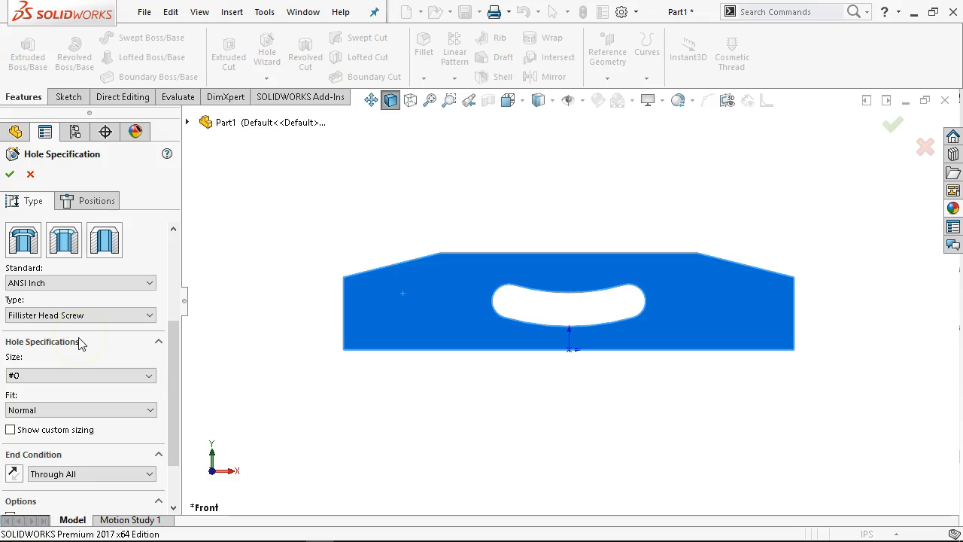
# Set the counterbore hole's size to 1/4 and enable custom sizing.
pyautogui.click(80, 375)
pyautogui.scroll(-1, 41, 442)
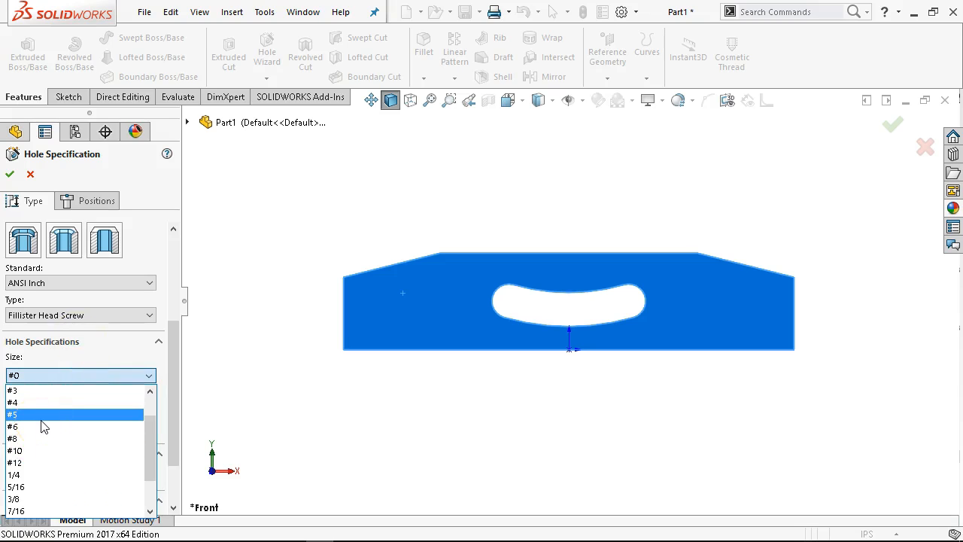
pyautogui.scroll(-1, 43, 428)
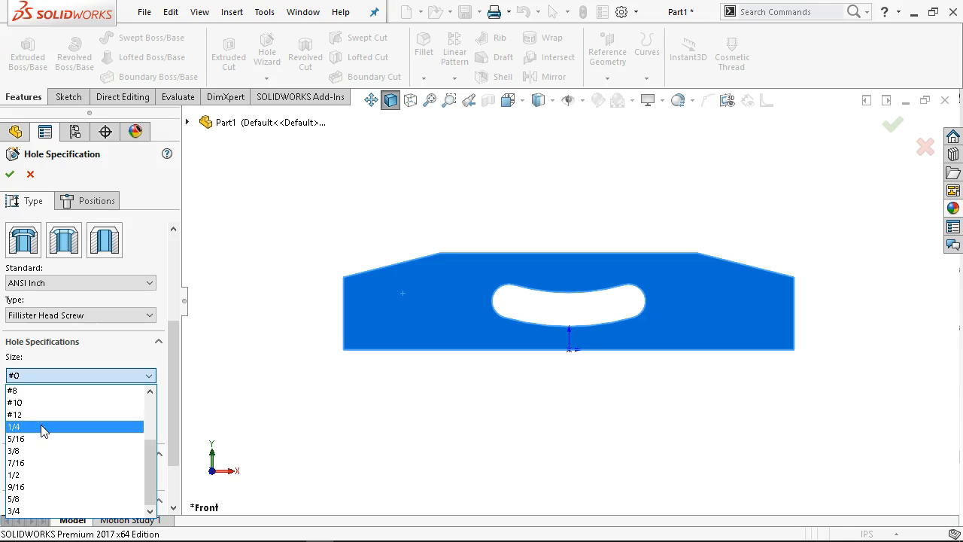
pyautogui.click(42, 426)
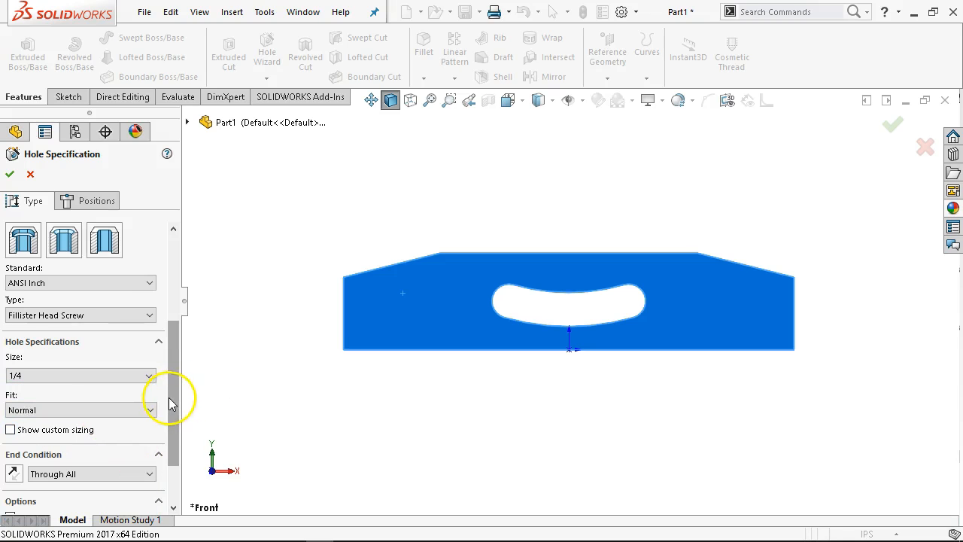
pyautogui.scroll(-1, 169, 404)
pyautogui.click(9, 397)
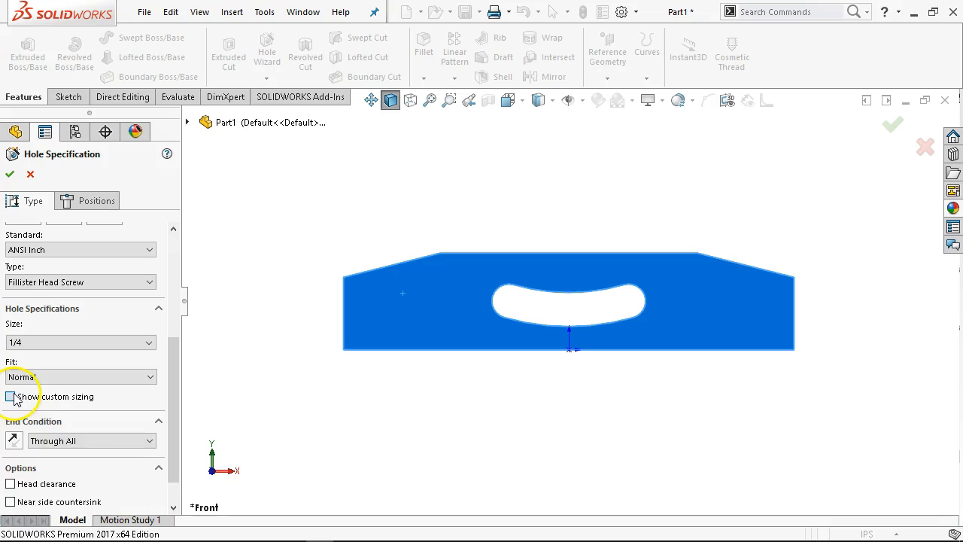
pyautogui.moveTo(173, 372); pyautogui.dragTo(168, 406)
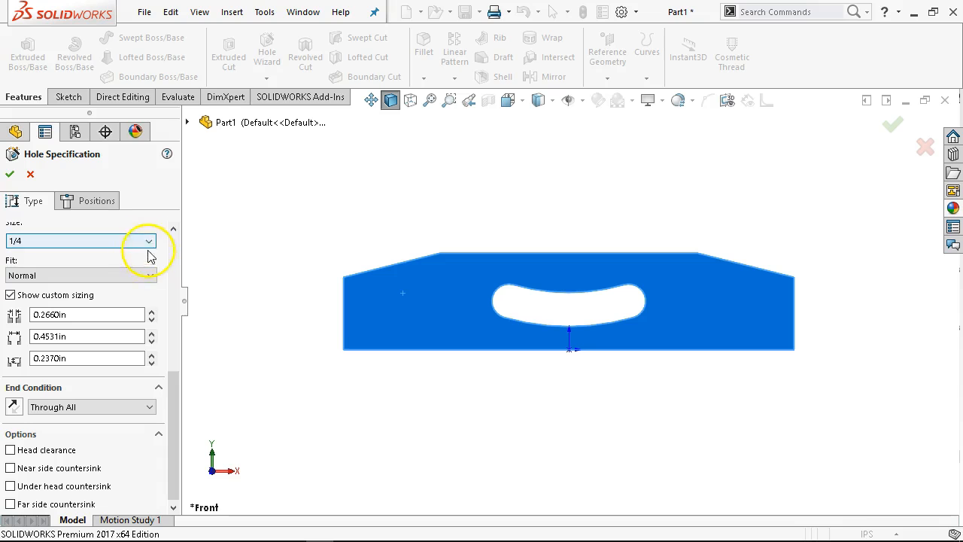
# Try Binding Head Screw, Pan Cross Head and Pan Slot Head as the screw type, comparing their counterbore dimensions.
pyautogui.moveTo(172, 371); pyautogui.dragTo(168, 323)
pyautogui.click(61, 278)
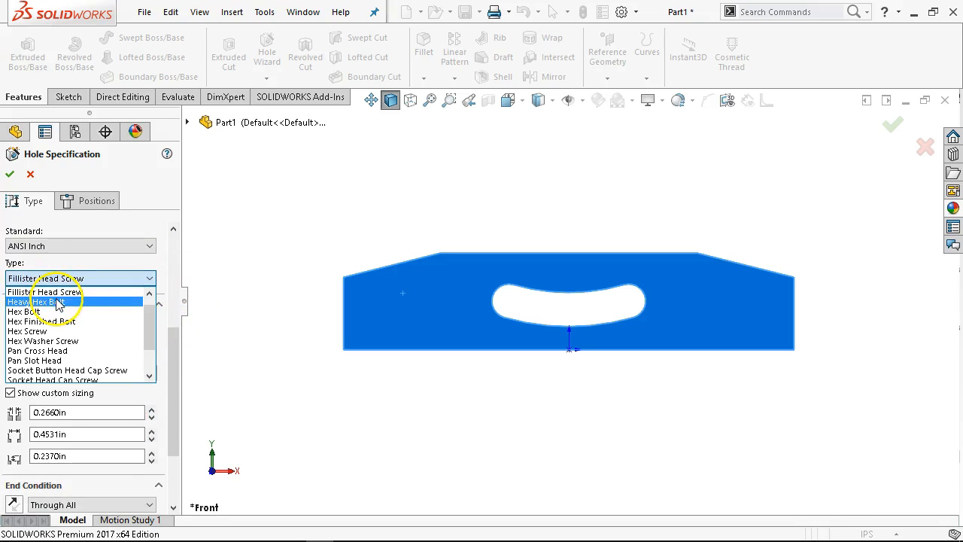
pyautogui.scroll(1, 53, 295)
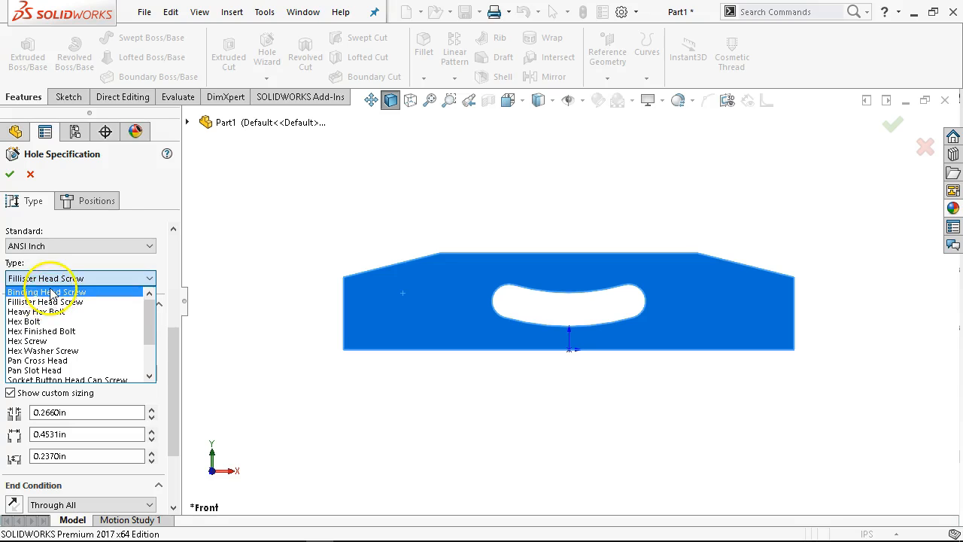
pyautogui.click(53, 293)
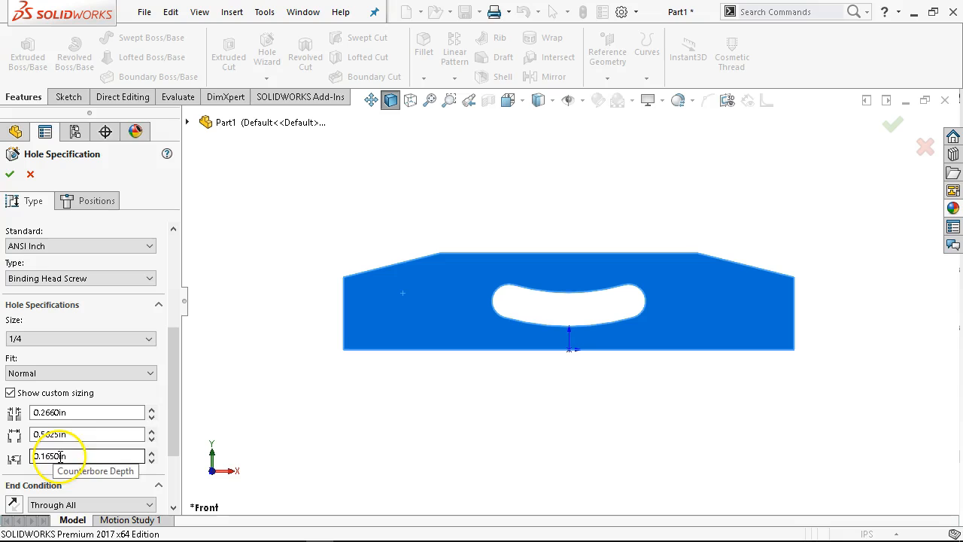
pyautogui.click(77, 278)
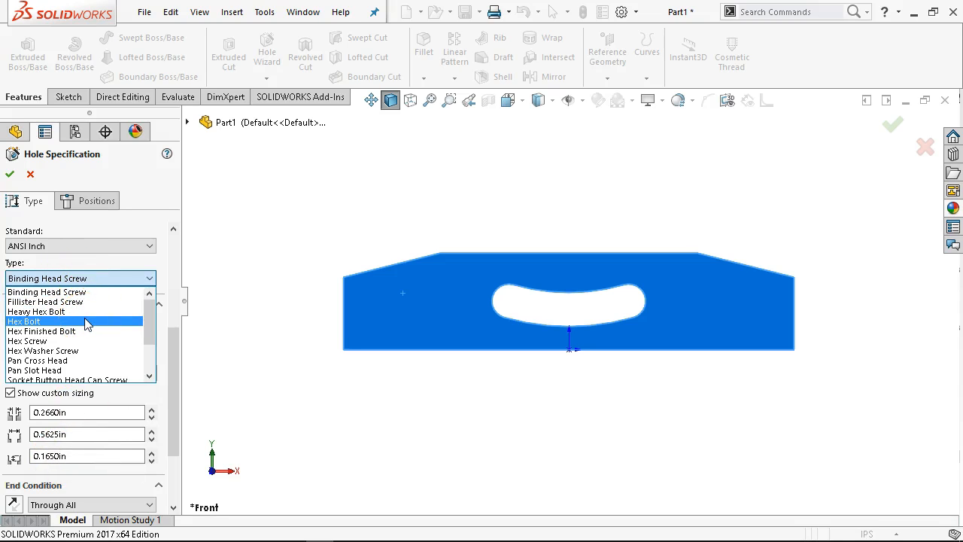
pyautogui.click(91, 361)
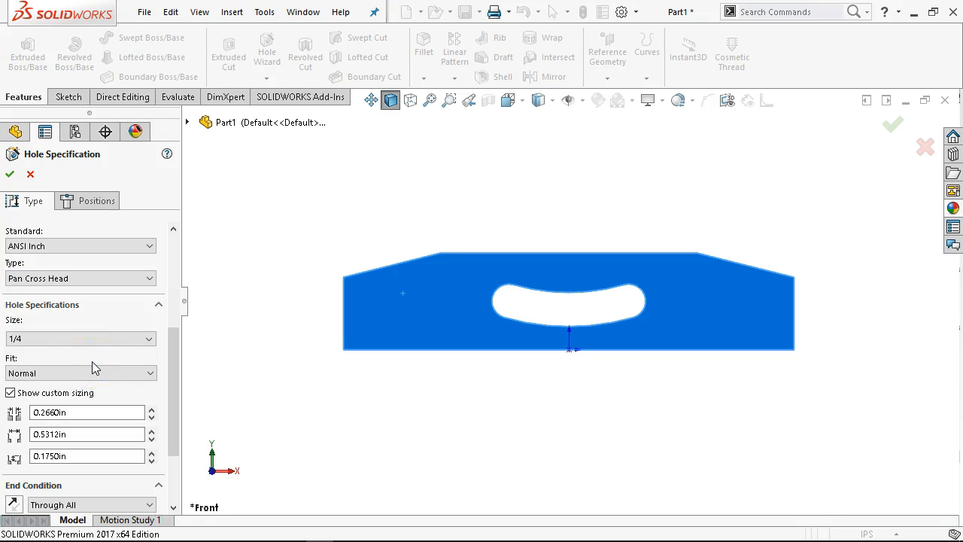
pyautogui.click(81, 337)
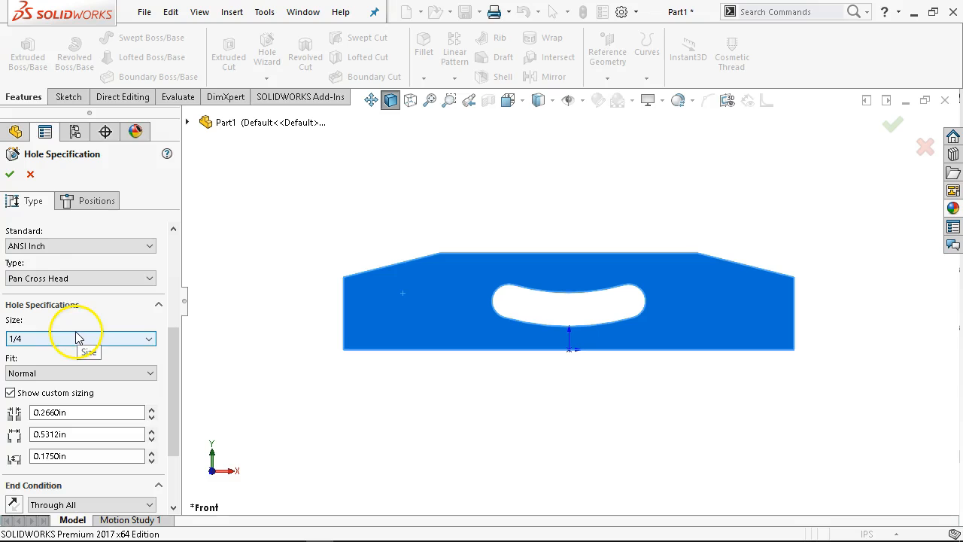
pyautogui.click(64, 278)
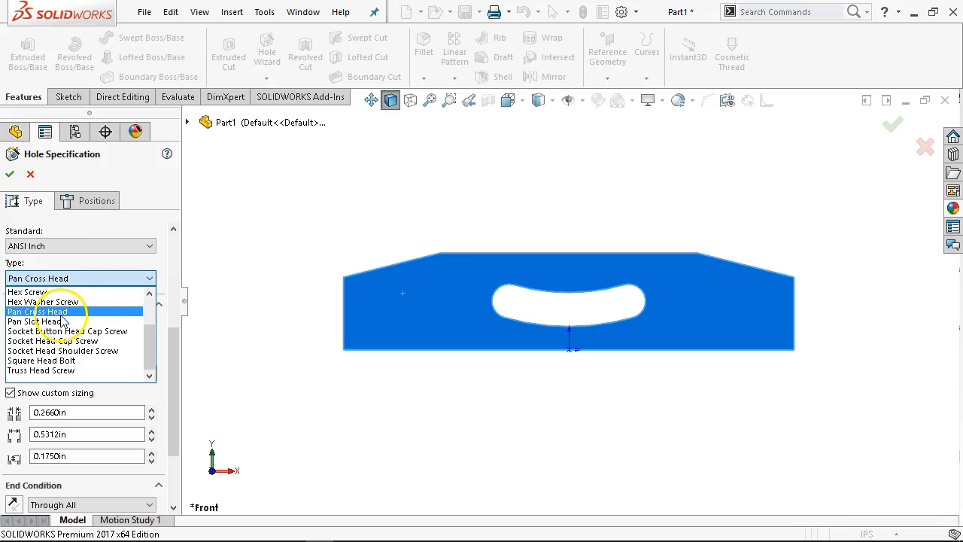
pyautogui.click(37, 322)
pyautogui.click(65, 436)
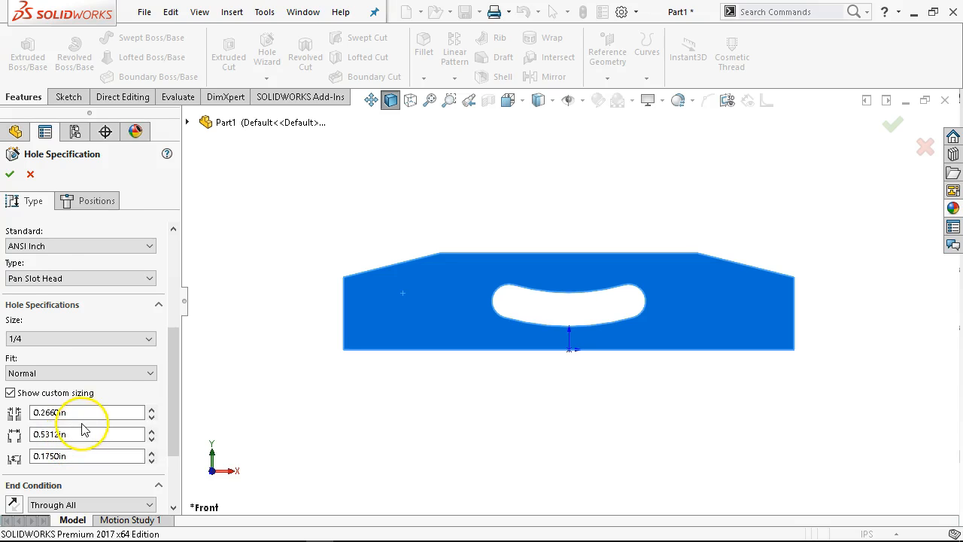
# Set the counterbore hole's screw type to Socket Head Cap Screw with a Loose fit.
pyautogui.click(62, 281)
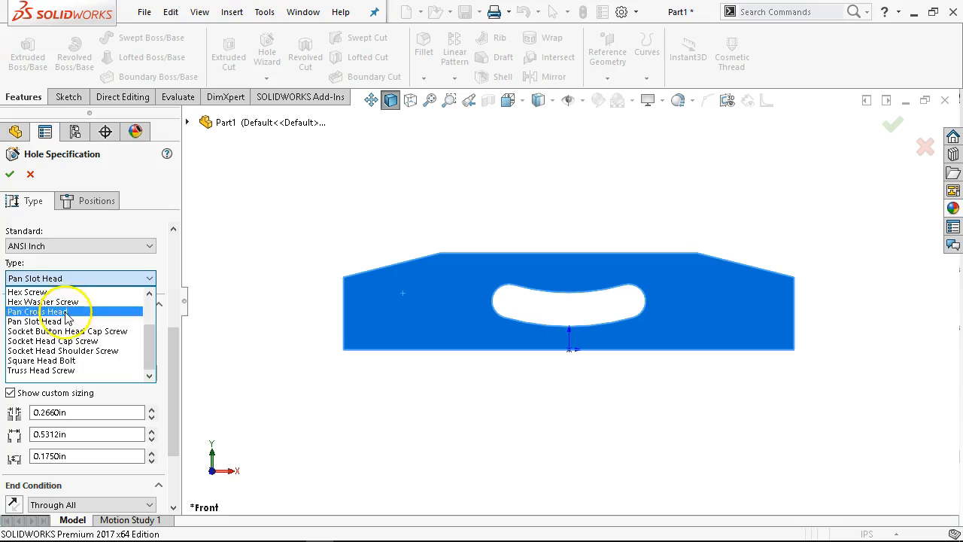
pyautogui.click(60, 341)
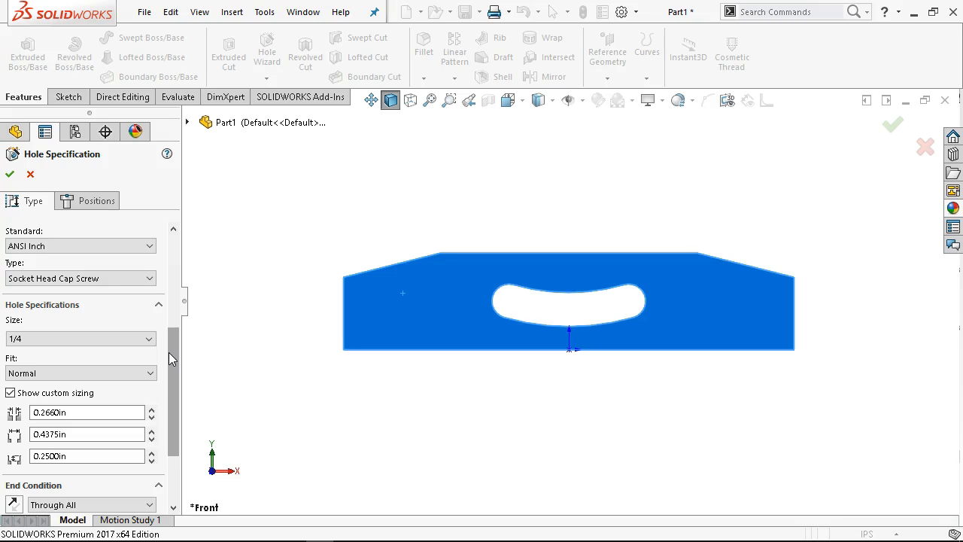
pyautogui.moveTo(169, 353); pyautogui.dragTo(172, 391)
pyautogui.click(60, 323)
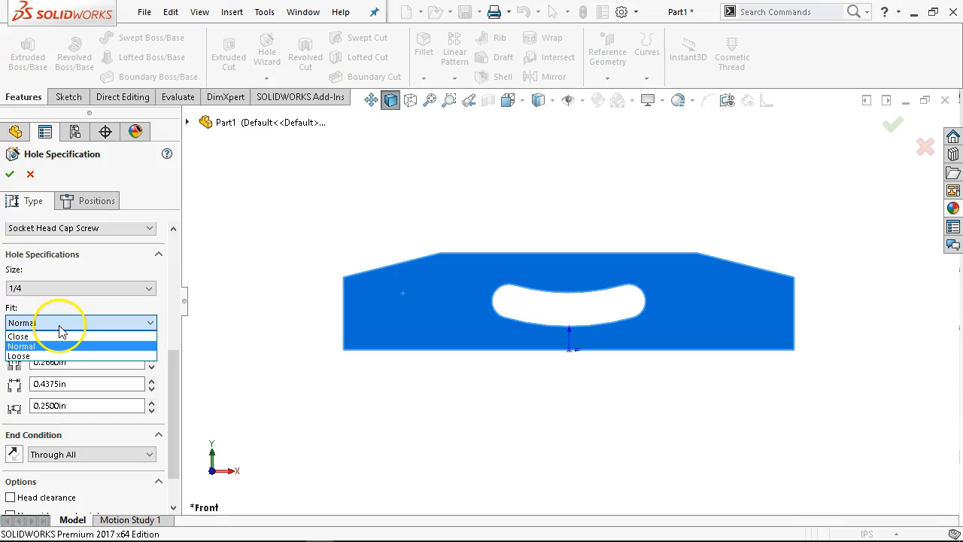
pyautogui.click(60, 355)
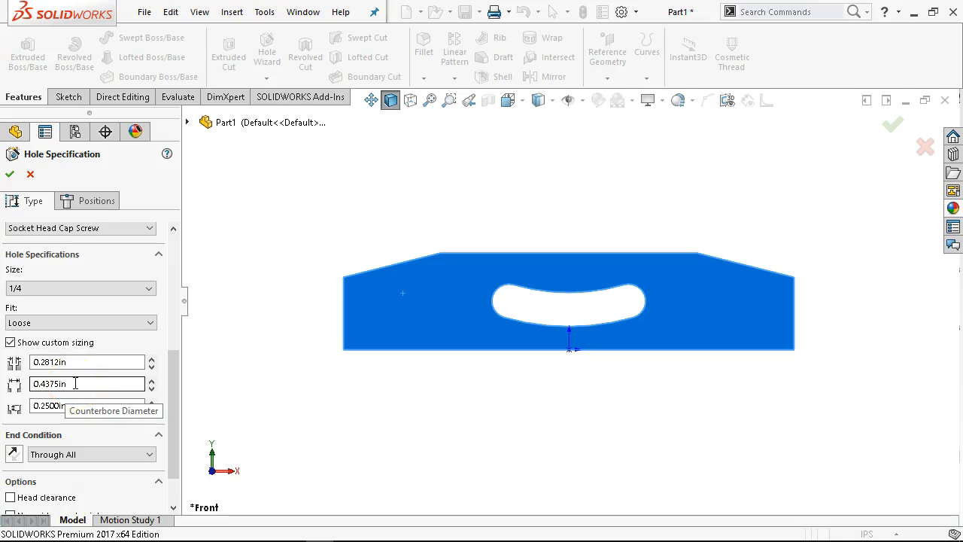
# Set the custom counterbore diameter to 0.406 in and the counterbore depth to 0.15625 in.
pyautogui.doubleClick(75, 383)
pyautogui.write('.')
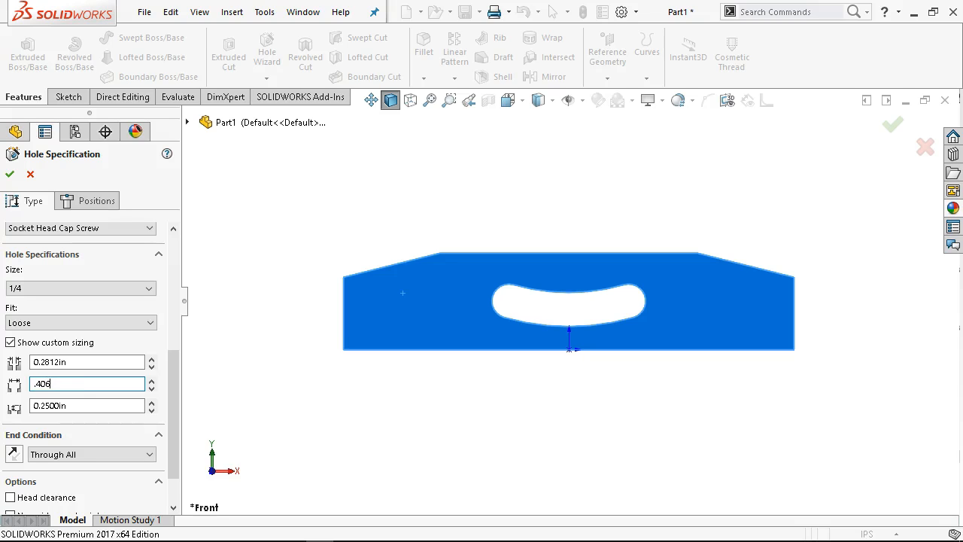
pyautogui.write('406')
pyautogui.press('Tab')
pyautogui.moveTo(175, 388); pyautogui.dragTo(173, 412)
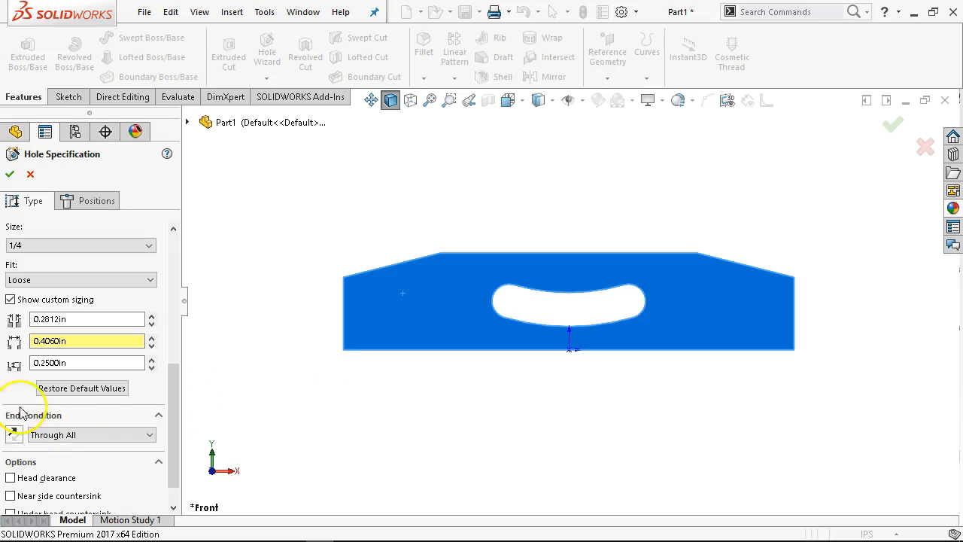
pyautogui.click(66, 363)
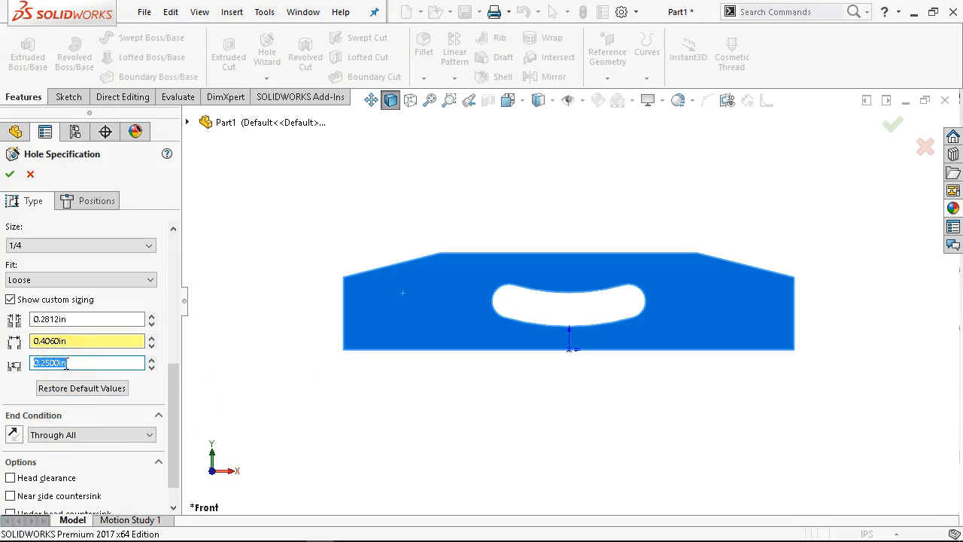
pyautogui.write('.15625')
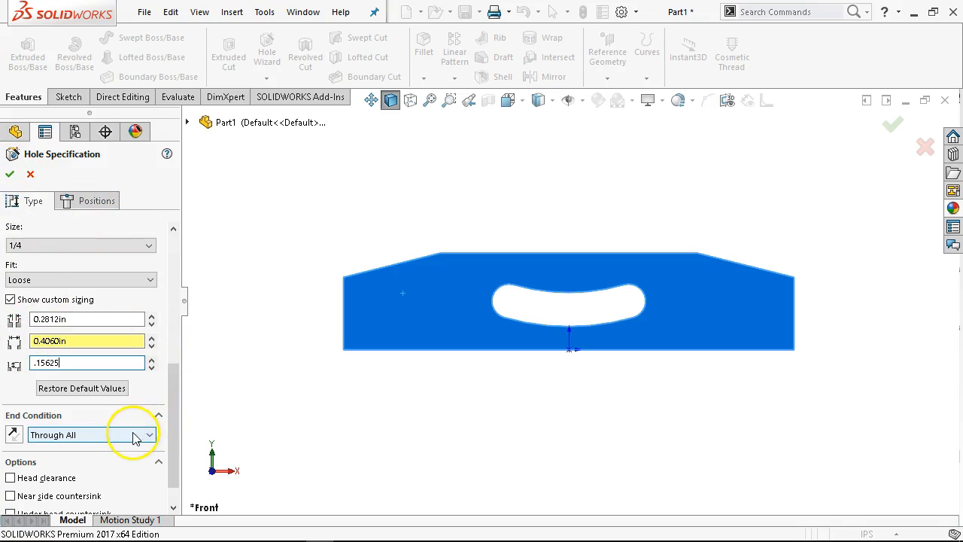
# Place one counterbore hole on the plate's front face near its left end.
pyautogui.scroll(-1, 168, 467)
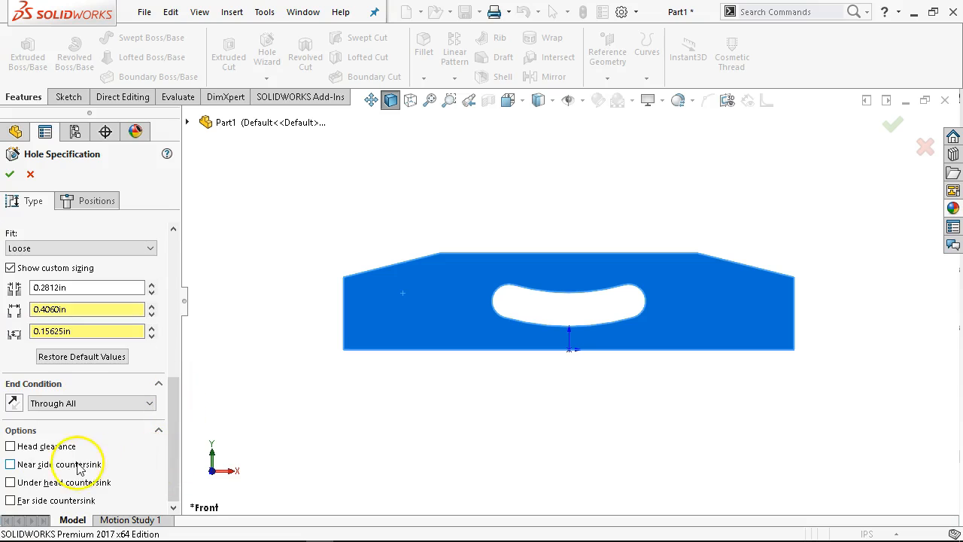
pyautogui.moveTo(185, 394); pyautogui.dragTo(172, 296)
pyautogui.click(75, 200)
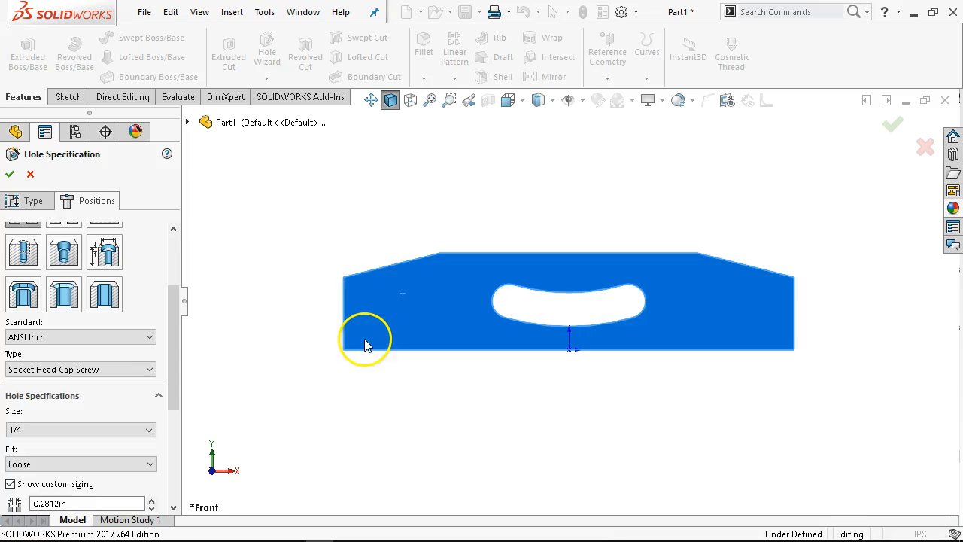
pyautogui.click(384, 317)
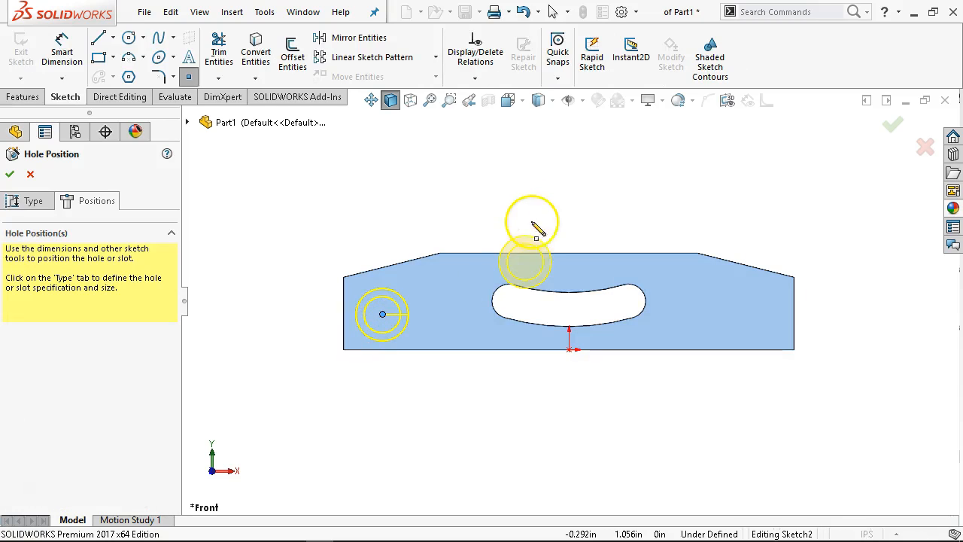
# Sketch a vertical centerline from the origin to the midpoint of the plate's top edge.
pyautogui.rightClick(545, 207)
pyautogui.click(554, 204)
pyautogui.click(112, 38)
pyautogui.click(129, 78)
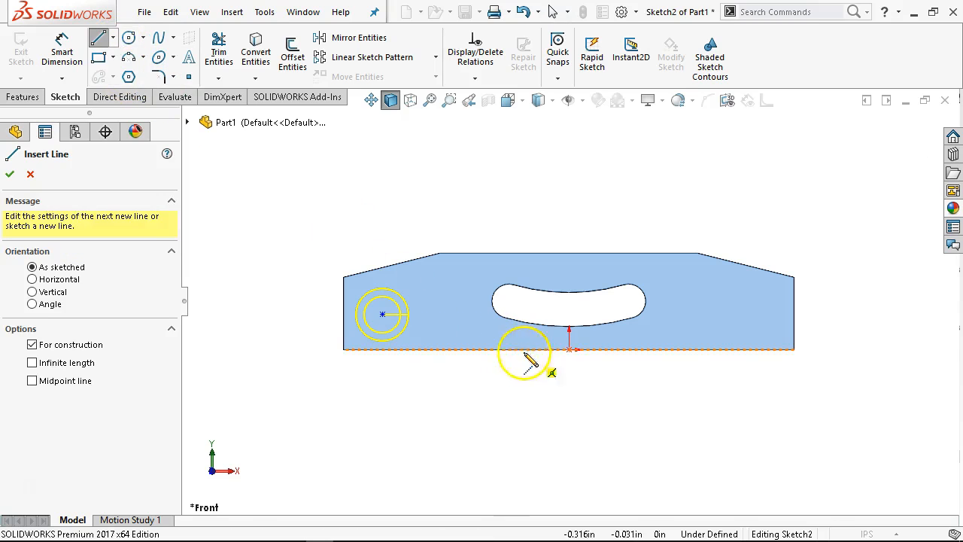
pyautogui.click(569, 349)
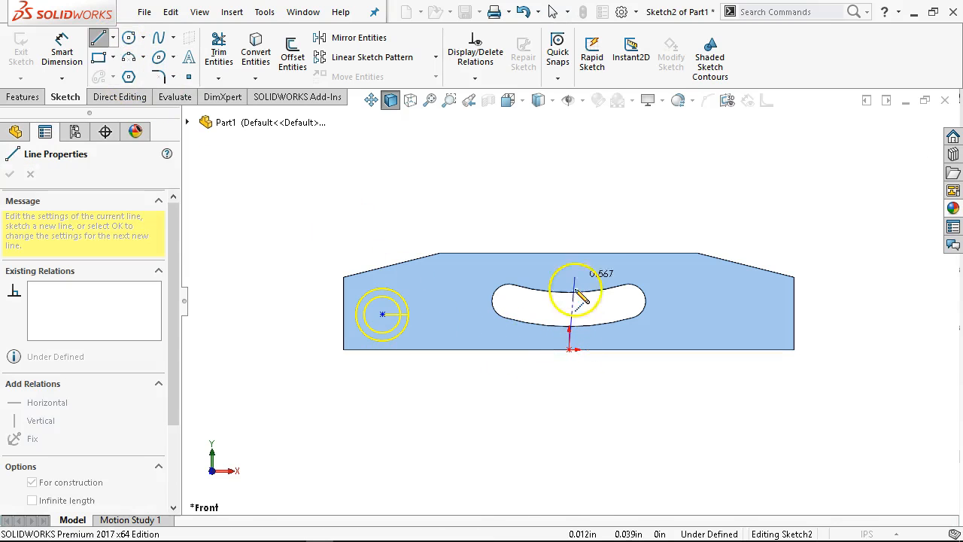
pyautogui.click(569, 252)
pyautogui.rightClick(576, 172)
pyautogui.click(585, 183)
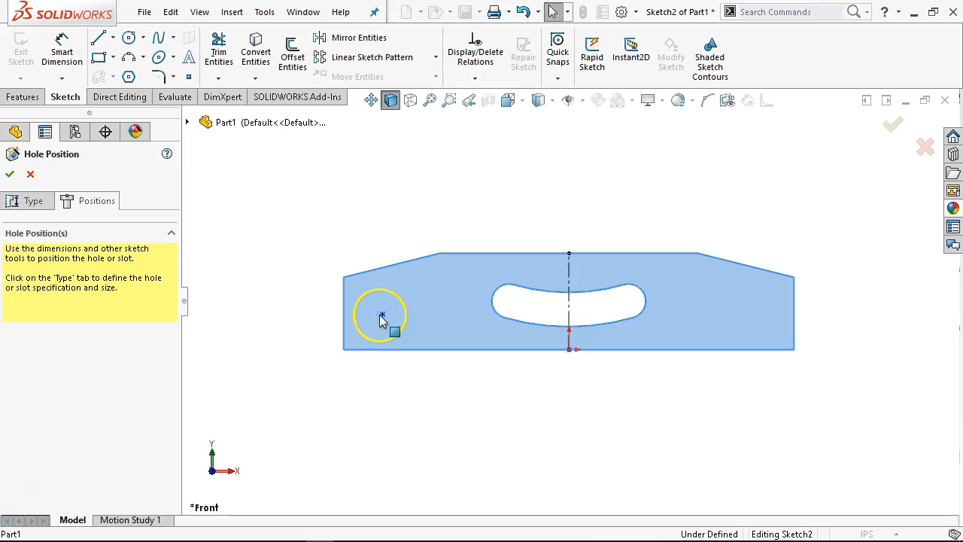
# Try to mirror the left hole point about the vertical centerline.
pyautogui.click(568, 317)
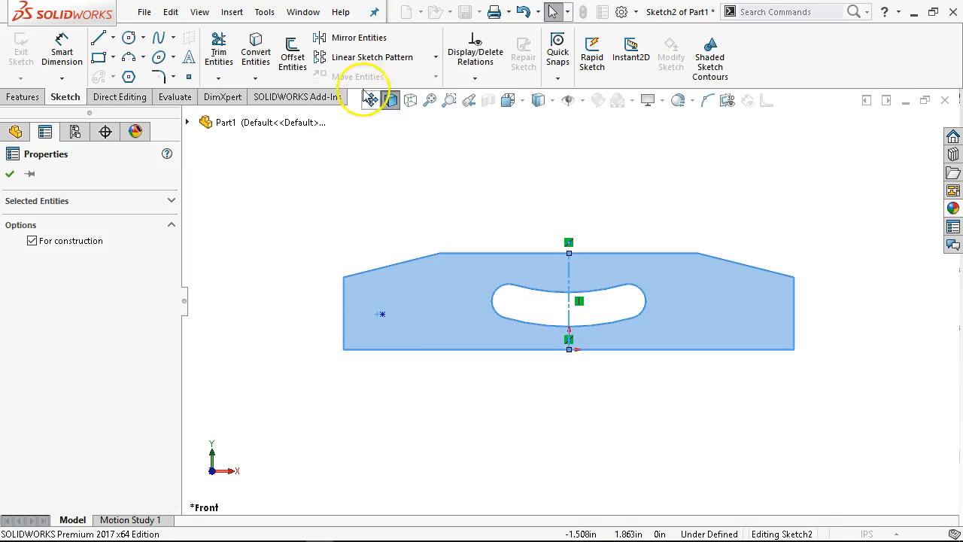
pyautogui.click(331, 37)
pyautogui.click(62, 53)
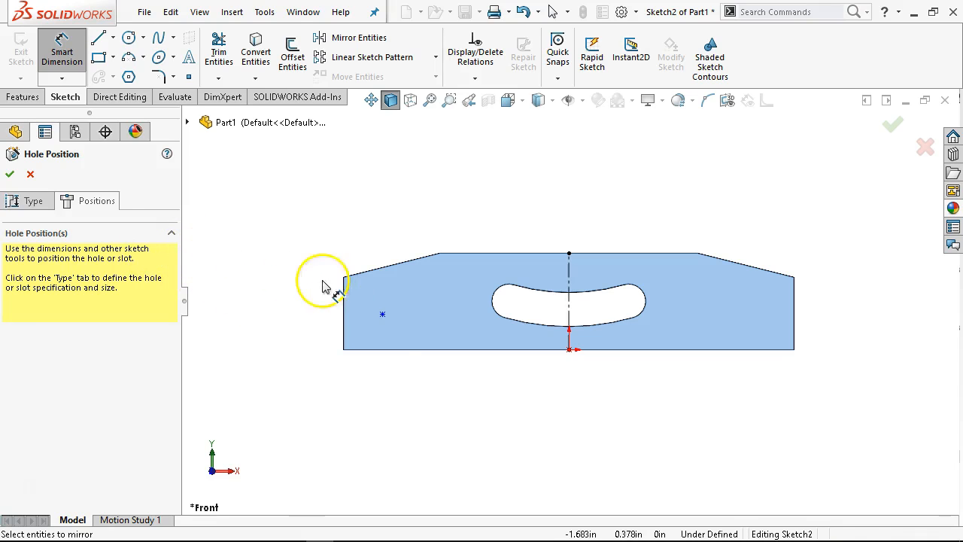
pyautogui.click(382, 315)
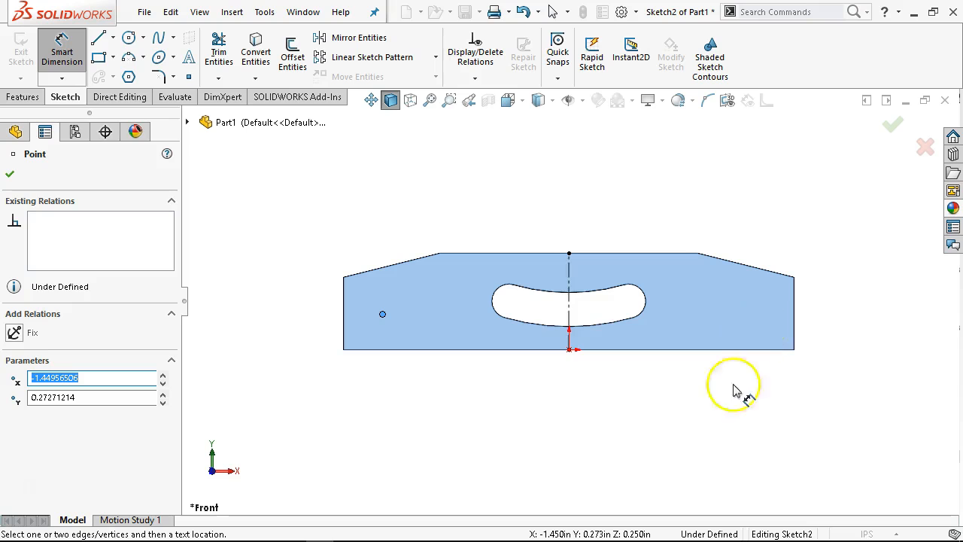
pyautogui.rightClick(532, 187)
pyautogui.click(579, 217)
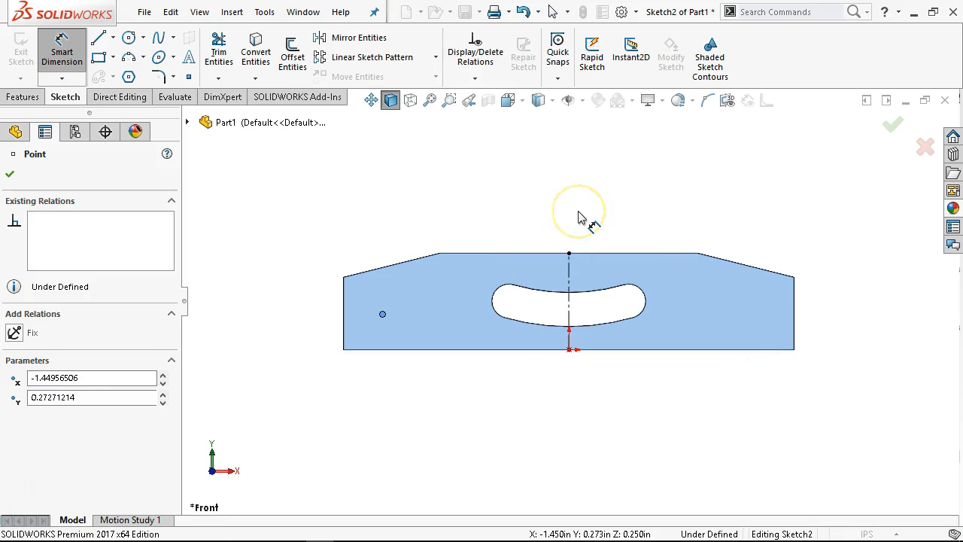
pyautogui.rightClick(579, 218)
pyautogui.click(669, 222)
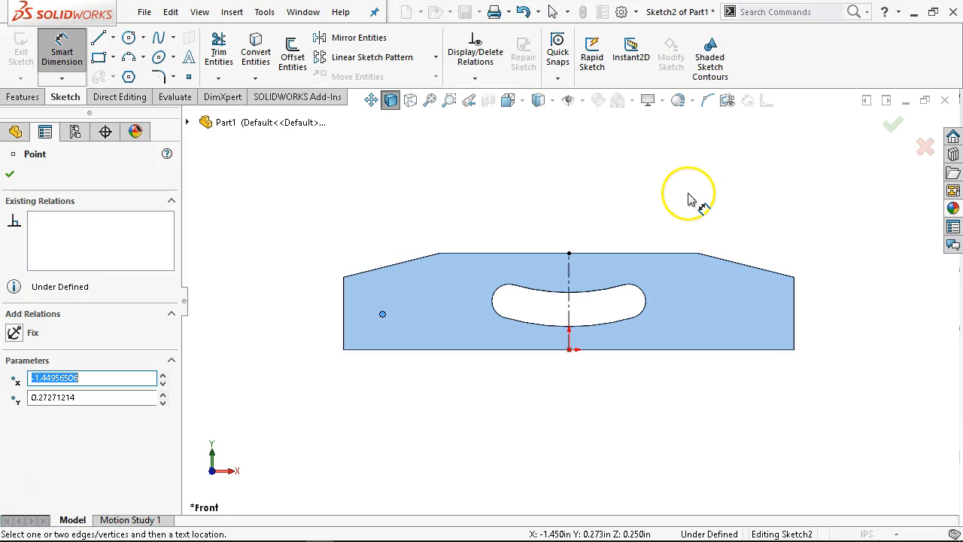
pyautogui.click(685, 205)
# Select the left hole point together with the vertical centerline and mirror the point to the plate's right end.
pyautogui.rightClick(570, 178)
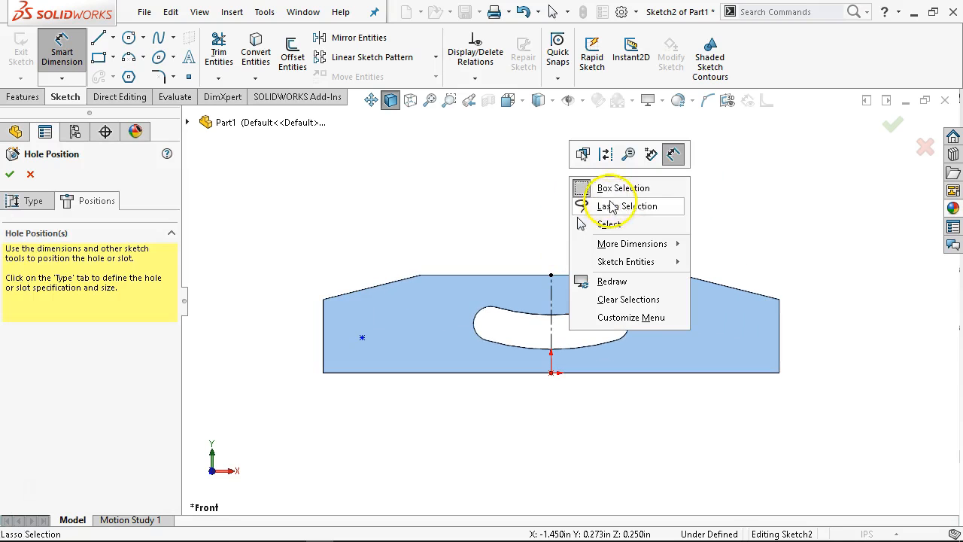
pyautogui.click(609, 223)
pyautogui.moveTo(600, 244); pyautogui.dragTo(304, 435)
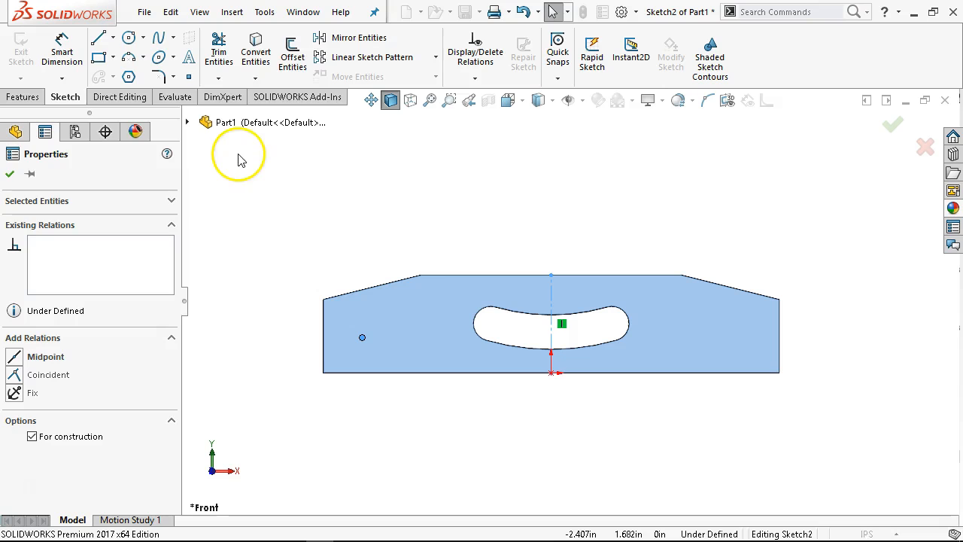
pyautogui.press('Escape')
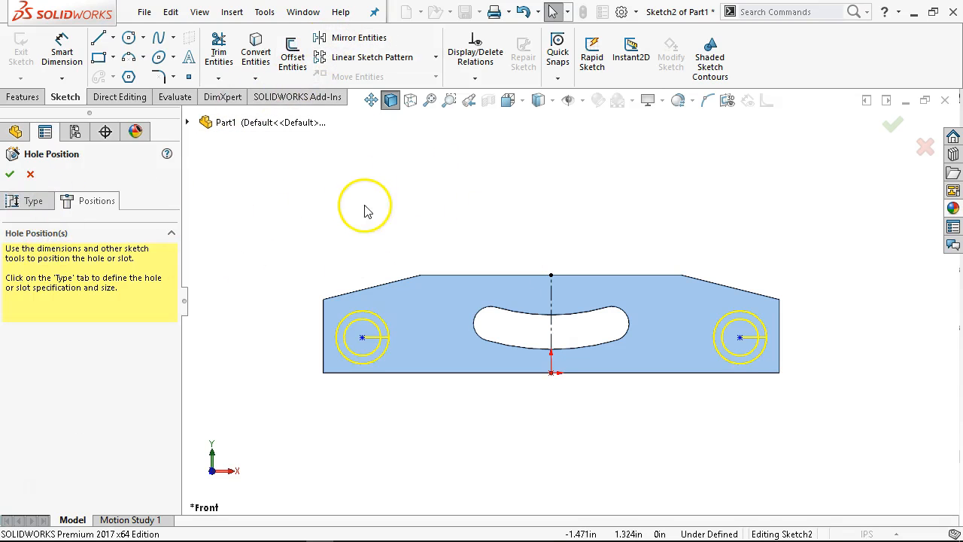
# Dimension the horizontal distance between the two counterbore hole centers and set it to 3 in.
pyautogui.rightClick(328, 172)
pyautogui.click(75, 201)
pyautogui.rightClick(346, 188)
pyautogui.click(453, 160)
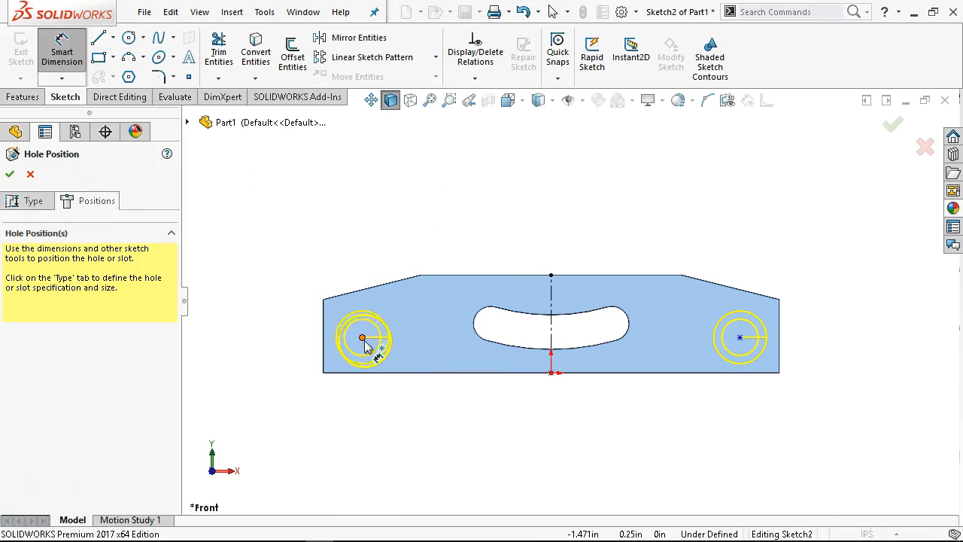
pyautogui.click(362, 337)
pyautogui.click(740, 338)
pyautogui.click(592, 443)
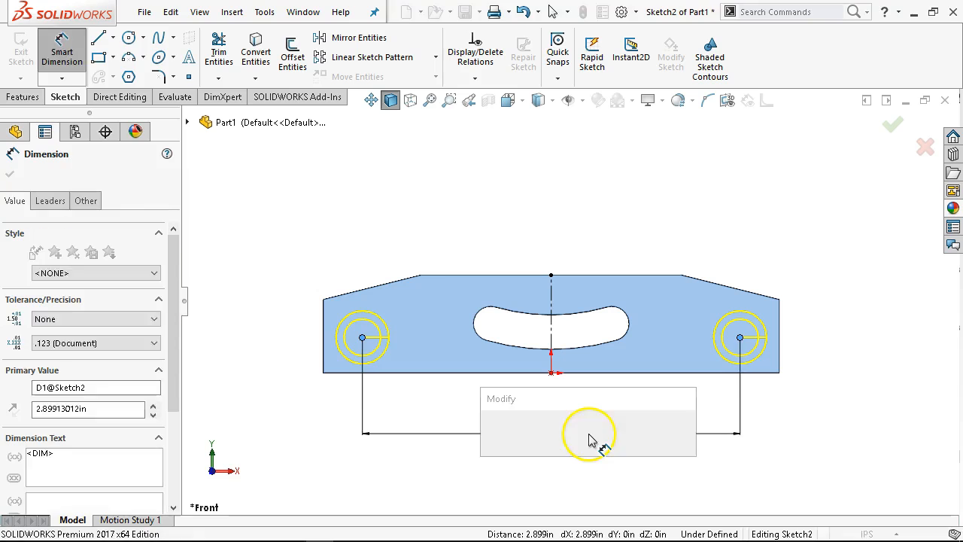
pyautogui.write('3')
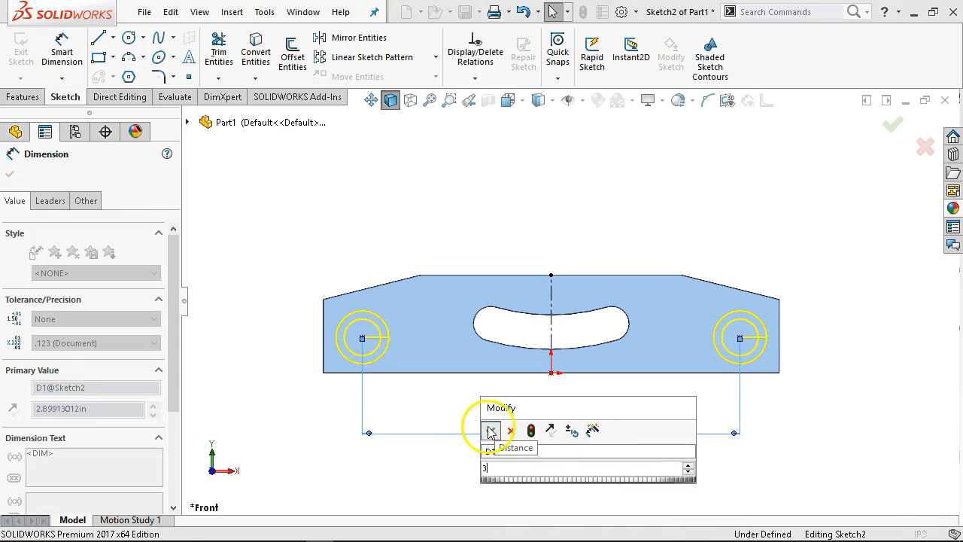
pyautogui.click(489, 430)
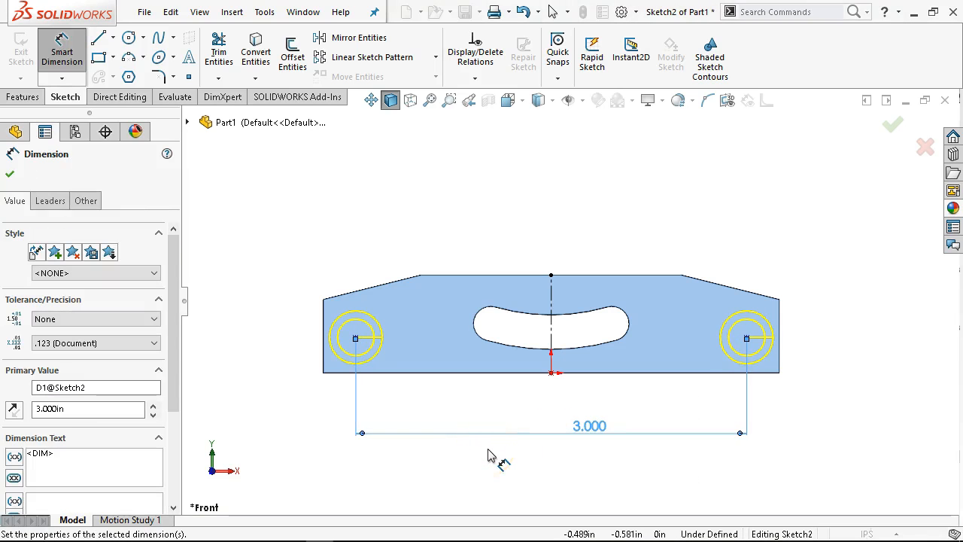
# Set the left hole center's height above the plate's bottom edge to 0.281 in and finish the counterbored holes.
pyautogui.click(339, 372)
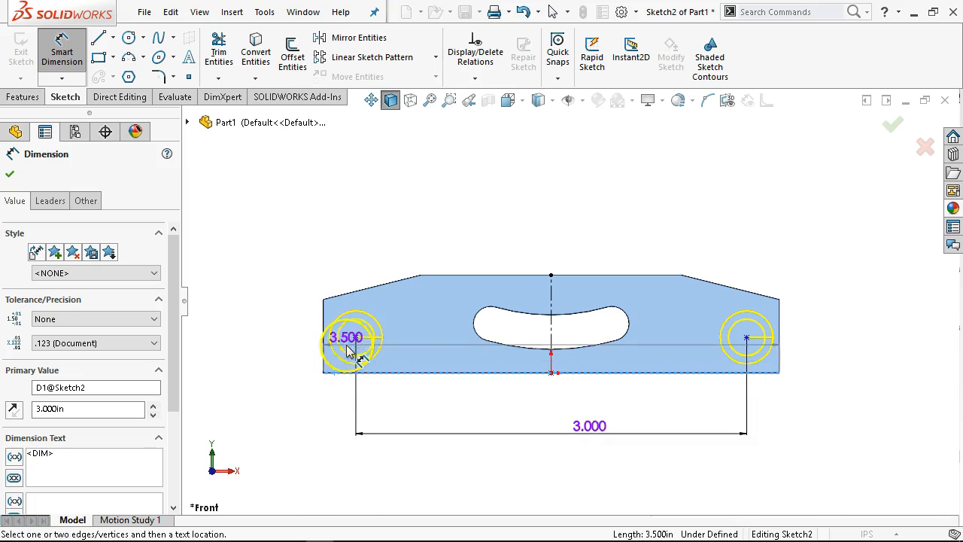
pyautogui.click(354, 340)
pyautogui.click(309, 352)
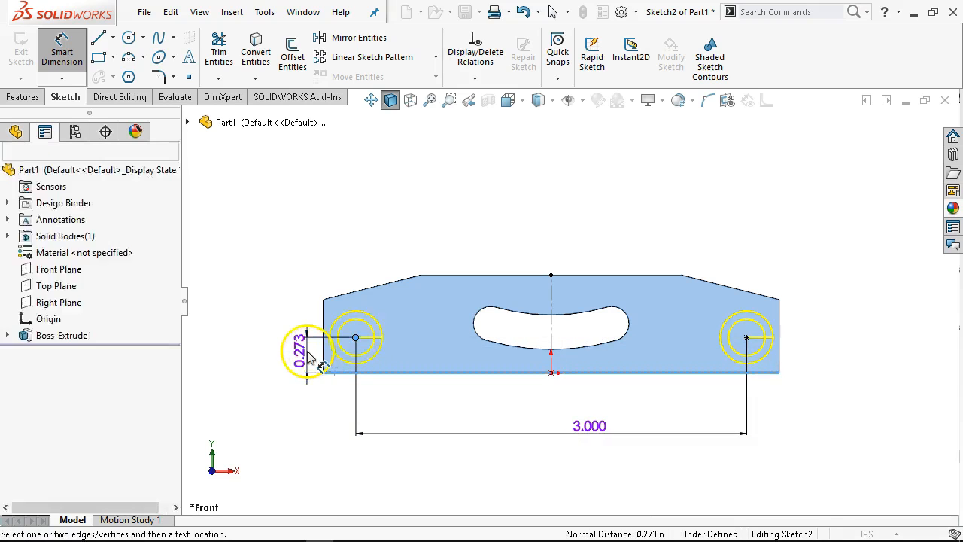
pyautogui.write('.28')
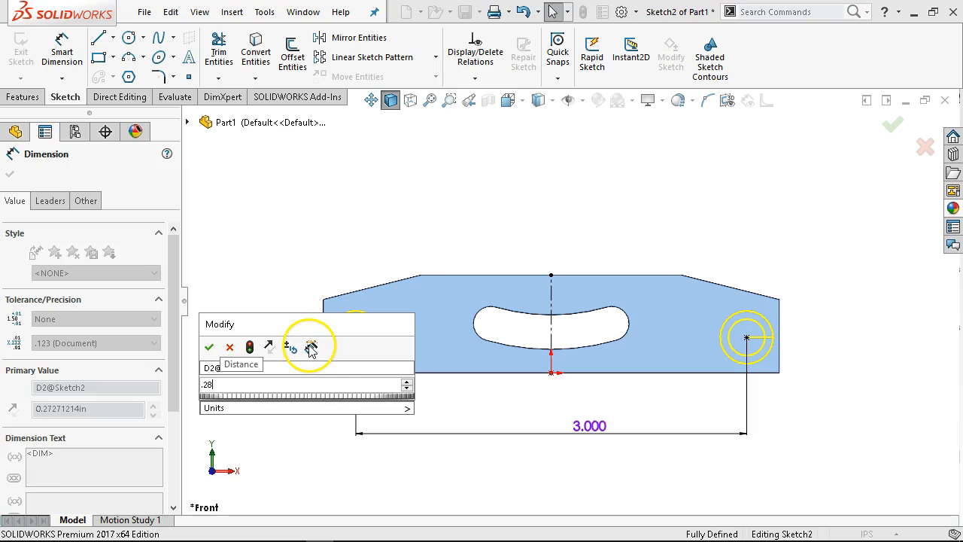
pyautogui.write('1')
pyautogui.click(210, 351)
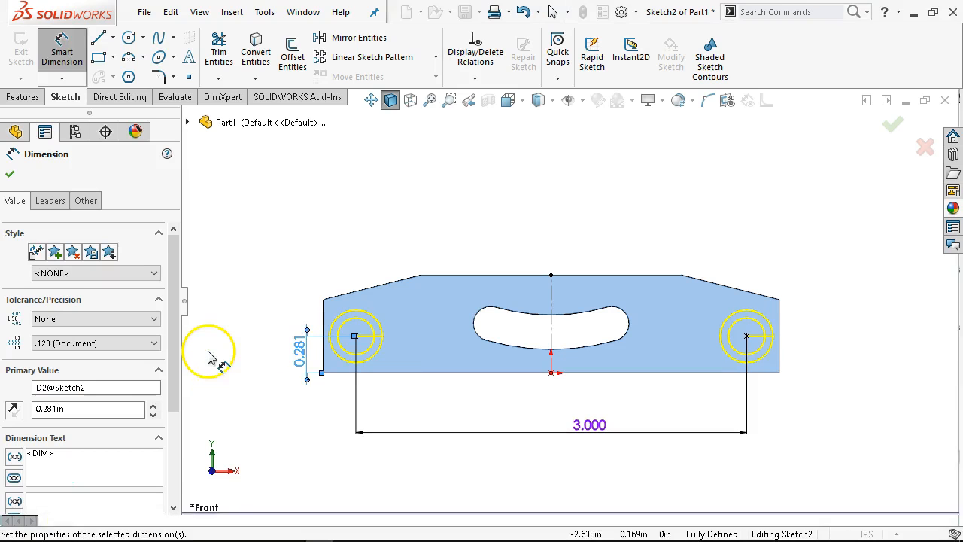
pyautogui.rightClick(383, 184)
pyautogui.click(421, 224)
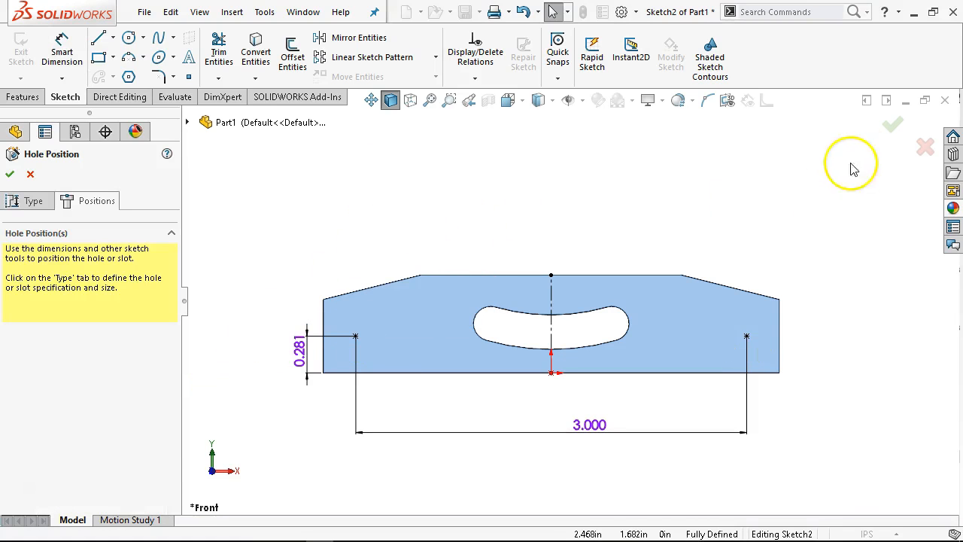
pyautogui.click(891, 124)
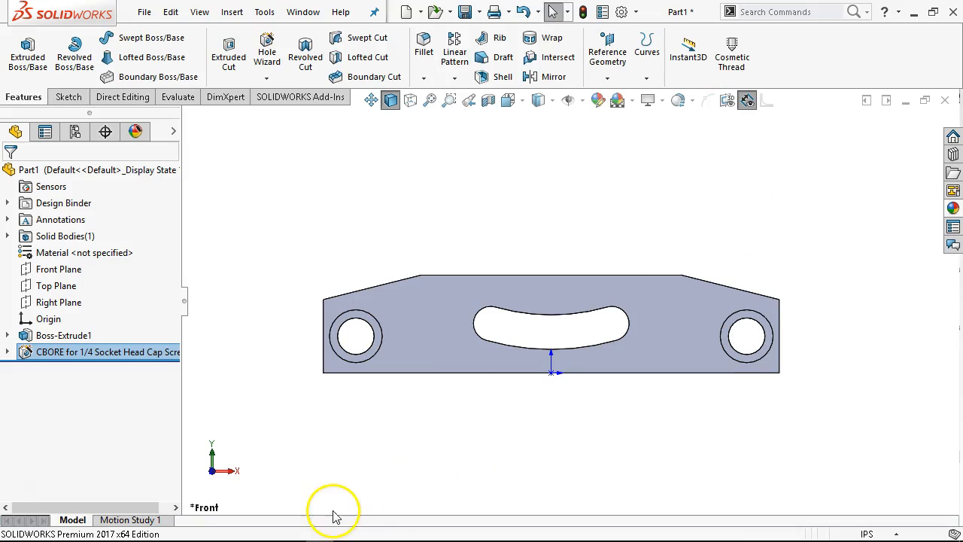
# Start a new Hole Wizard feature on the plate's front face as a plain Hole, resetting the custom sizing to default values.
pyautogui.click(416, 353)
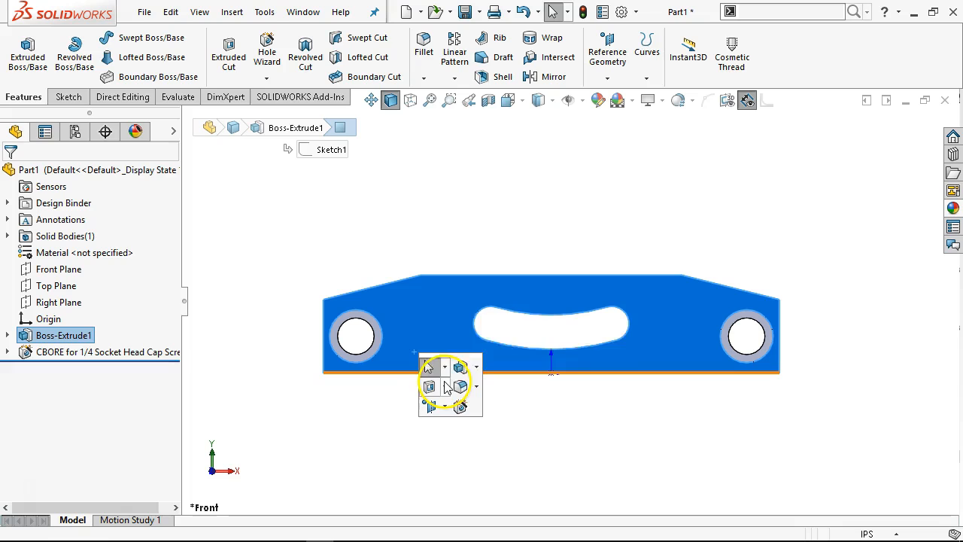
pyautogui.click(459, 405)
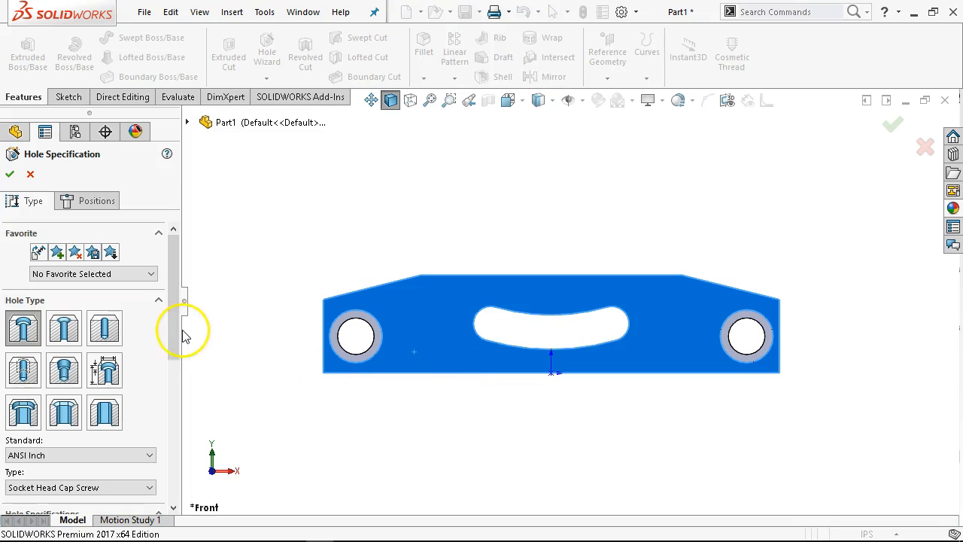
pyautogui.click(104, 328)
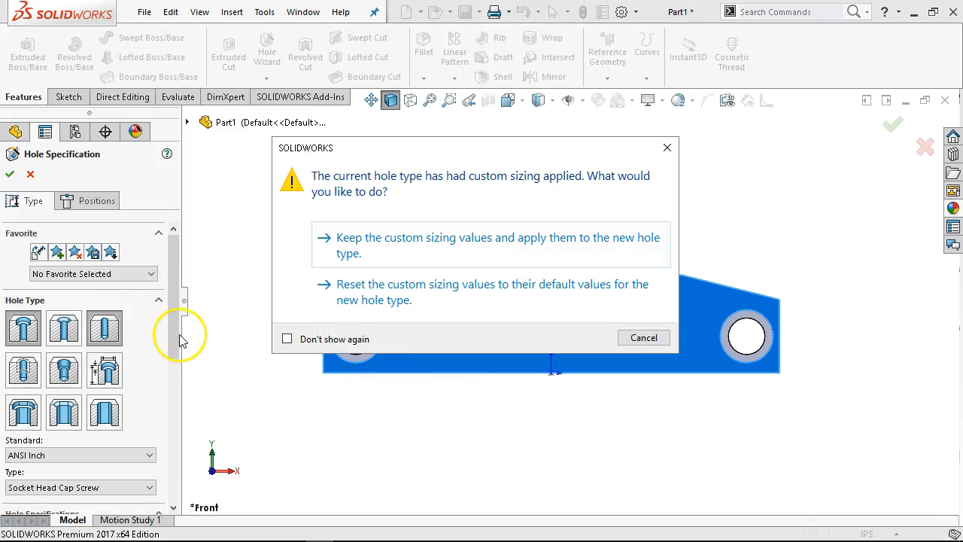
pyautogui.click(406, 293)
pyautogui.moveTo(180, 348); pyautogui.dragTo(158, 421)
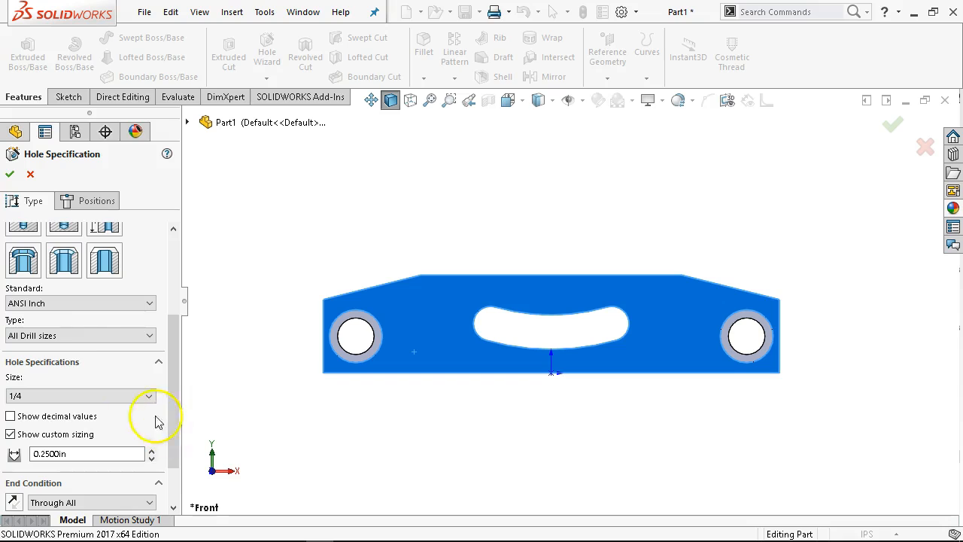
pyautogui.moveTo(170, 379); pyautogui.dragTo(163, 404)
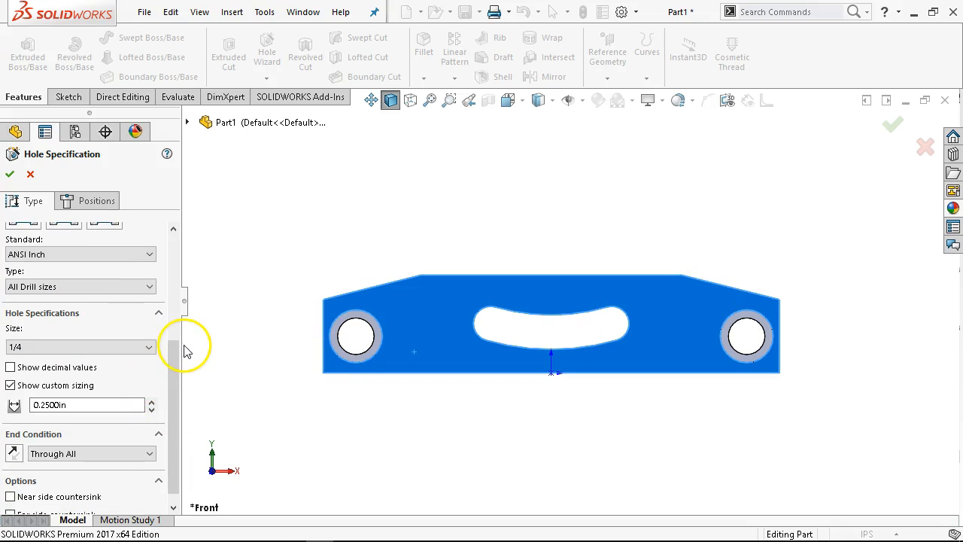
pyautogui.click(146, 349)
pyautogui.scroll(2, 101, 381)
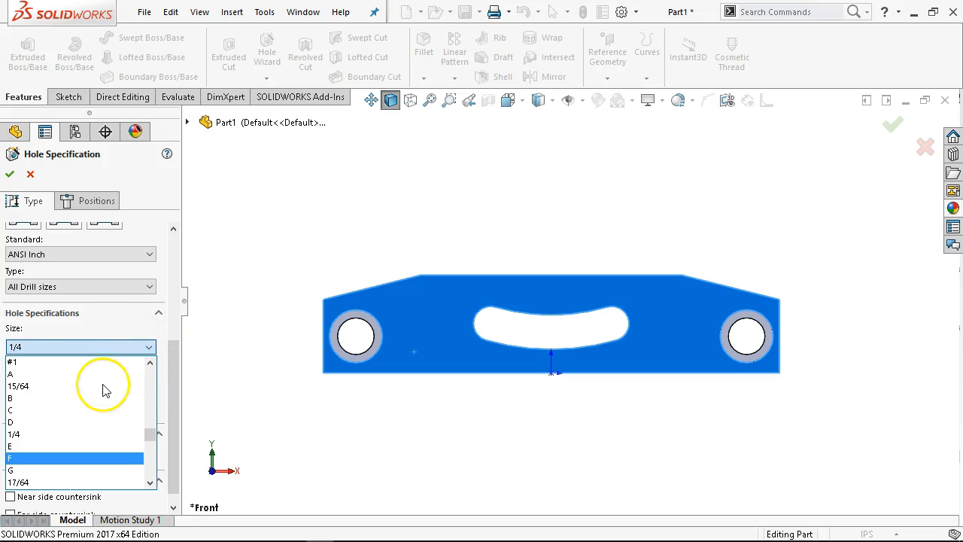
pyautogui.scroll(8, 68, 413)
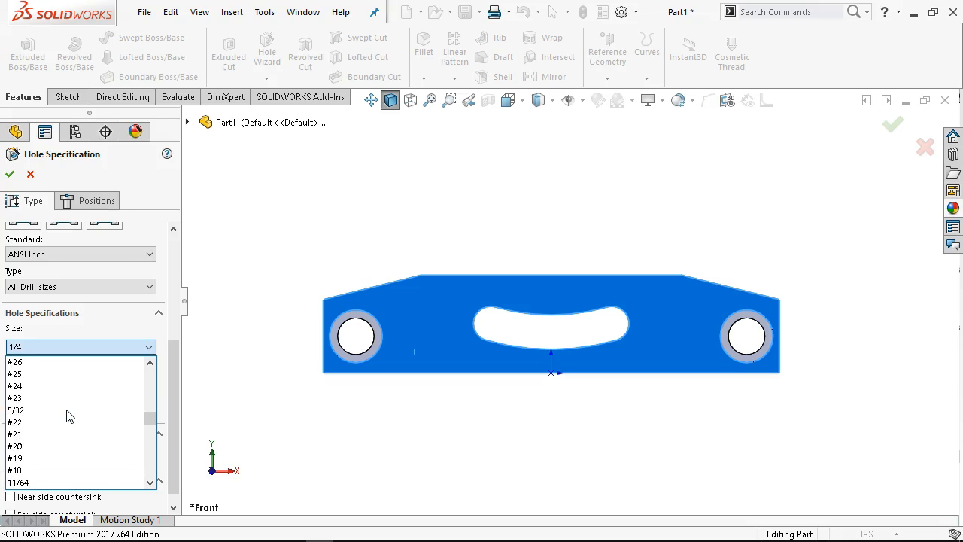
pyautogui.scroll(1, 67, 410)
pyautogui.click(78, 335)
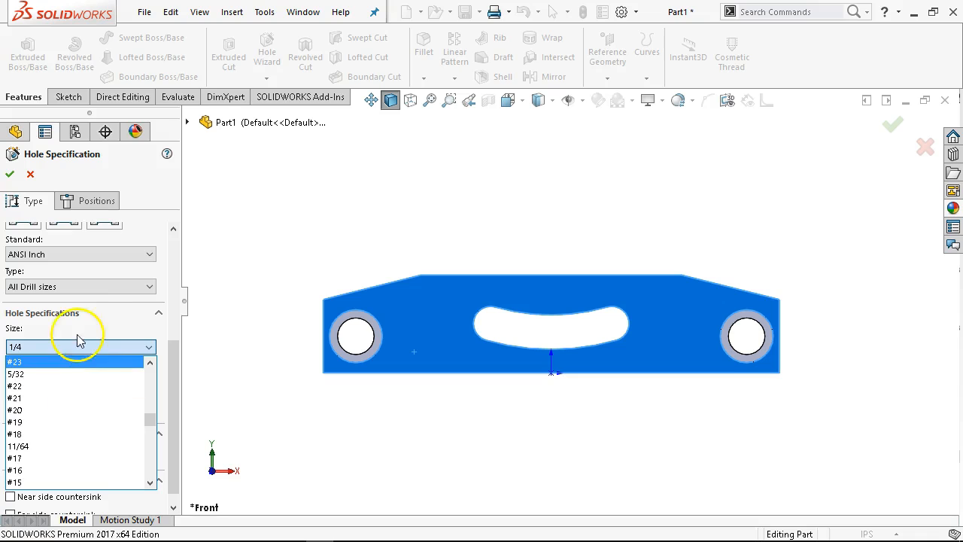
# Set the hole type to Fractional Drill Sizes with size 1/8.
pyautogui.click(71, 290)
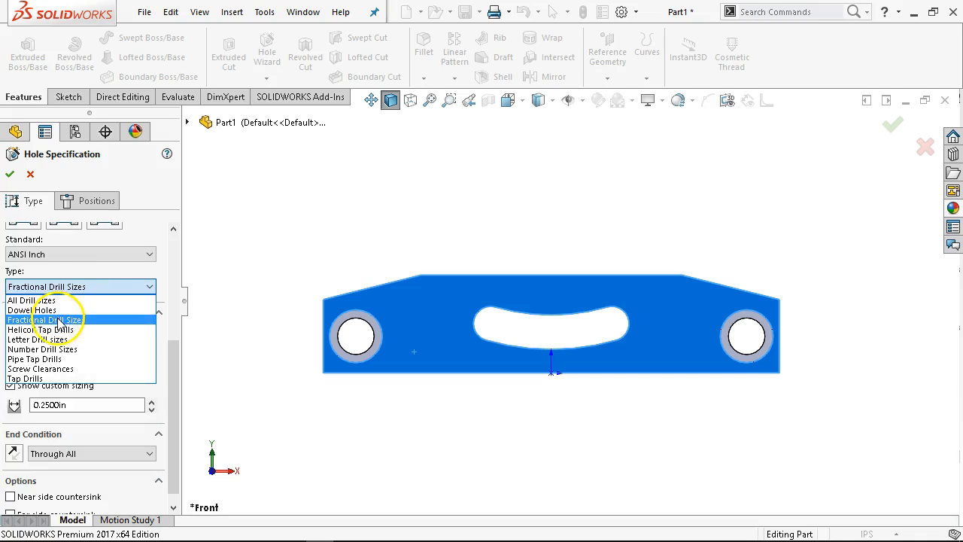
pyautogui.click(59, 322)
pyautogui.click(52, 344)
pyautogui.scroll(2, 41, 373)
pyautogui.scroll(1, 42, 372)
pyautogui.click(39, 370)
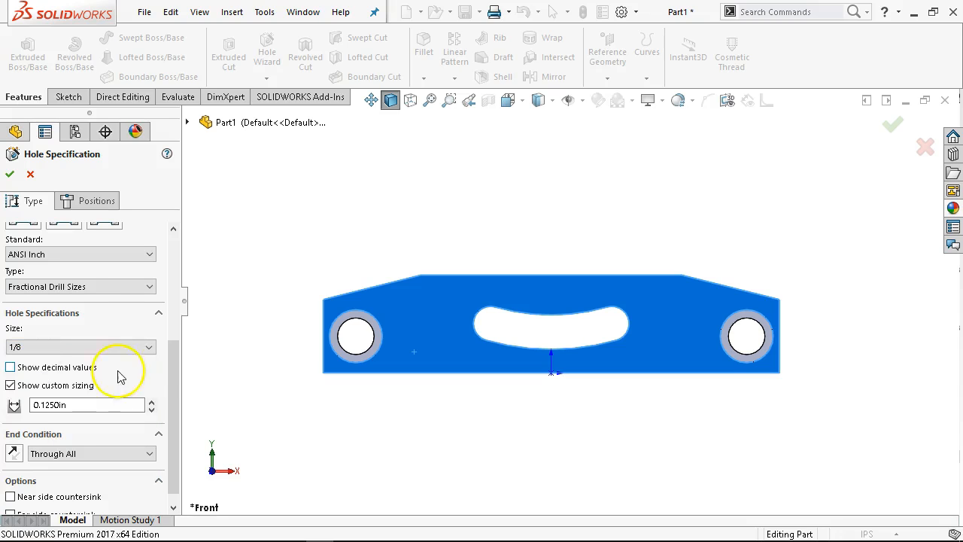
pyautogui.scroll(-1, 173, 368)
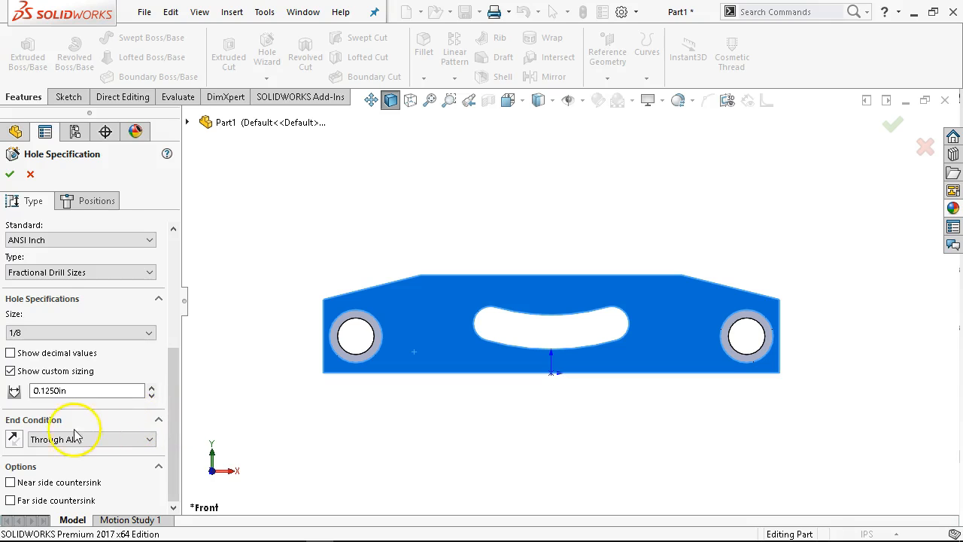
# Place two 1/8 in holes on the front face, one on each side between the slot and the counterbored hole.
pyautogui.click(101, 202)
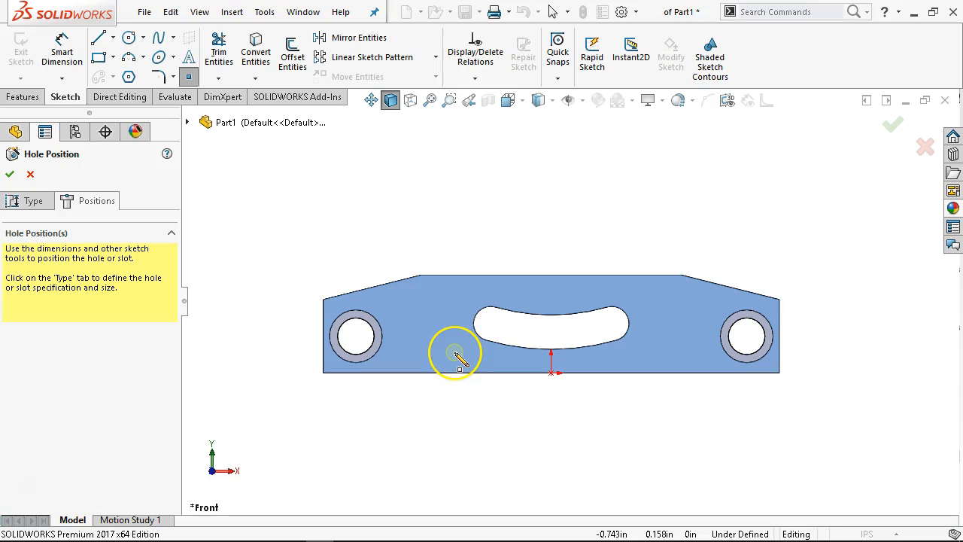
pyautogui.click(413, 324)
pyautogui.rightClick(727, 203)
pyautogui.click(765, 225)
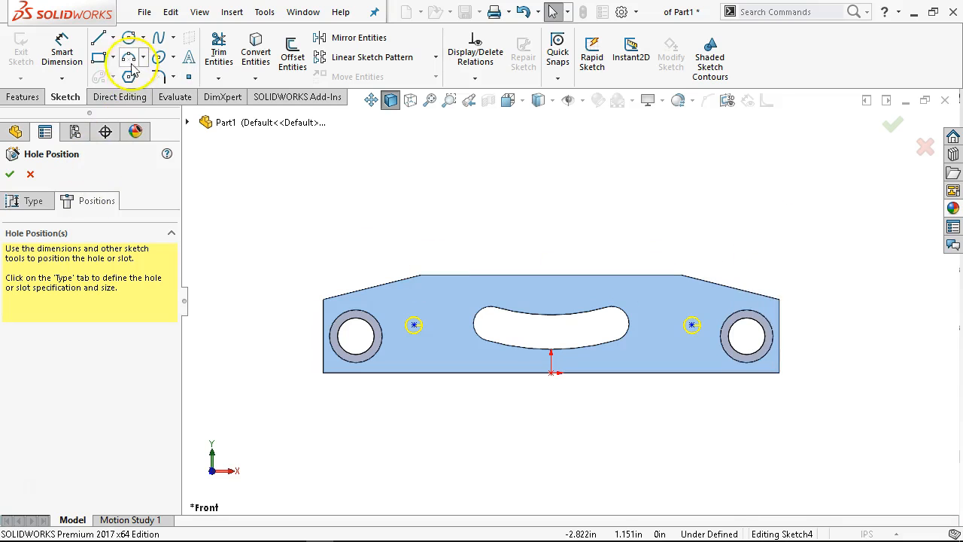
# Draw a vertical construction centerline from the origin to the plate's top edge in the hole position sketch.
pyautogui.click(112, 39)
pyautogui.click(129, 76)
pyautogui.click(552, 373)
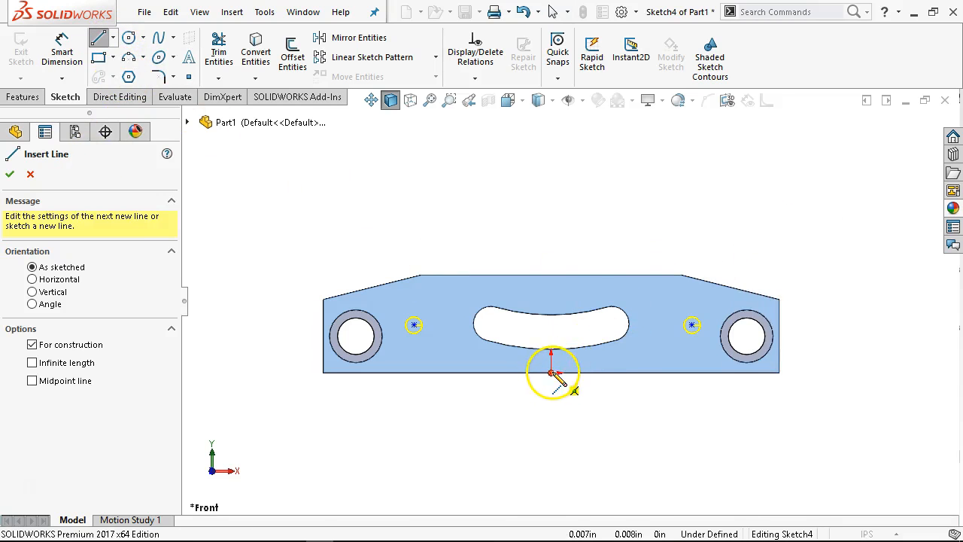
pyautogui.click(551, 275)
pyautogui.rightClick(553, 244)
pyautogui.click(649, 249)
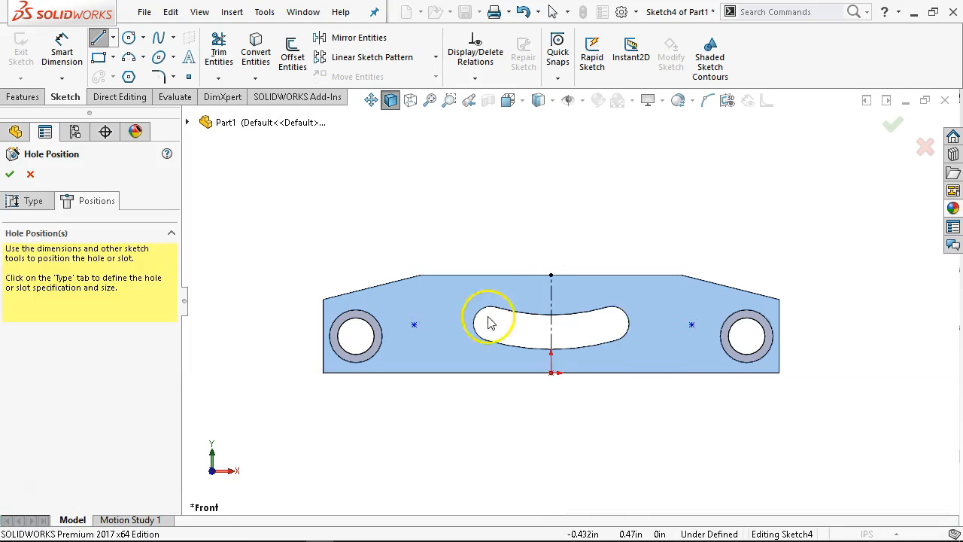
# Make the two 1/8 in hole points symmetric about the vertical centerline.
pyautogui.click(414, 325)
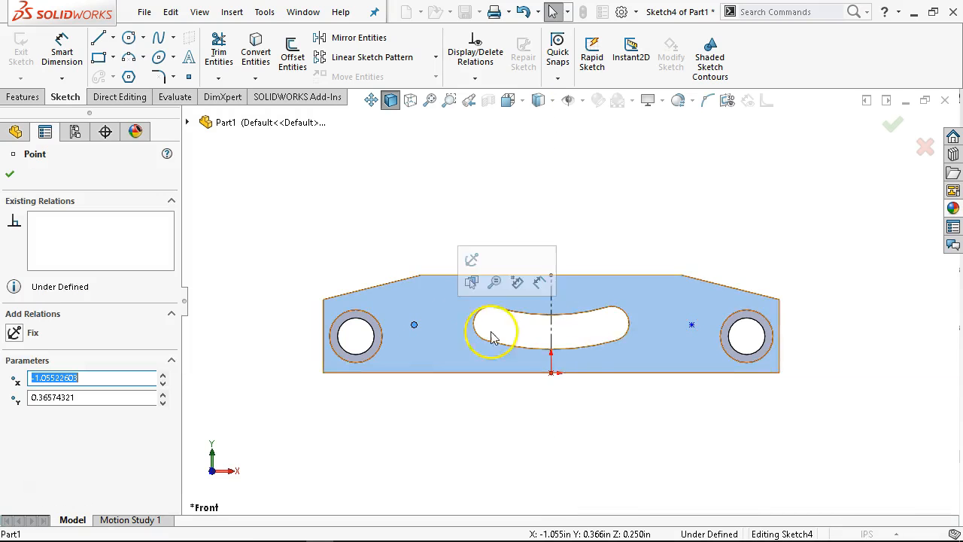
pyautogui.keyDown('ctrl'); pyautogui.click(549, 337); pyautogui.keyUp('ctrl')
pyautogui.keyDown('ctrl'); pyautogui.click(689, 325); pyautogui.keyUp('ctrl')
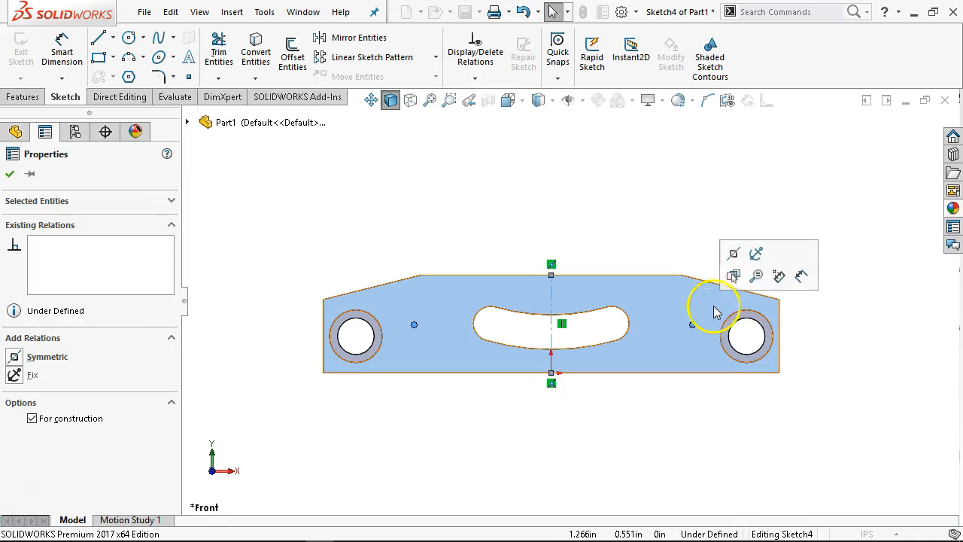
pyautogui.click(734, 258)
pyautogui.click(636, 215)
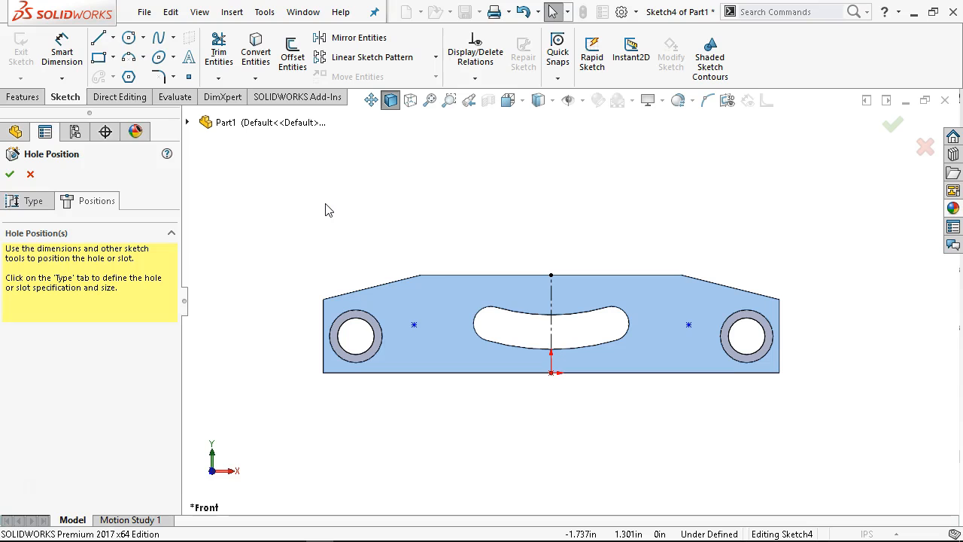
# Dimension the left 1/8 in hole point's height above the plate's bottom edge as 0.1875 in.
pyautogui.click(62, 50)
pyautogui.click(423, 372)
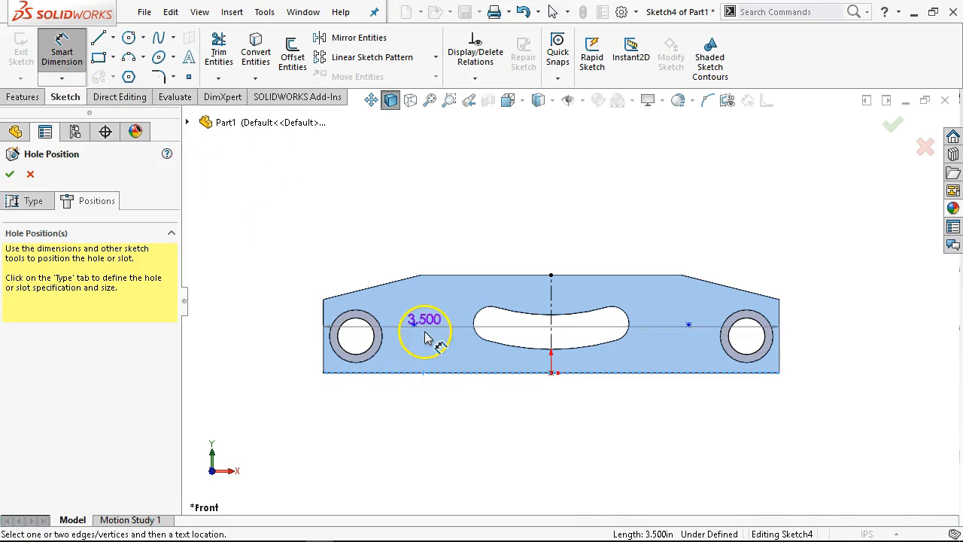
pyautogui.click(414, 325)
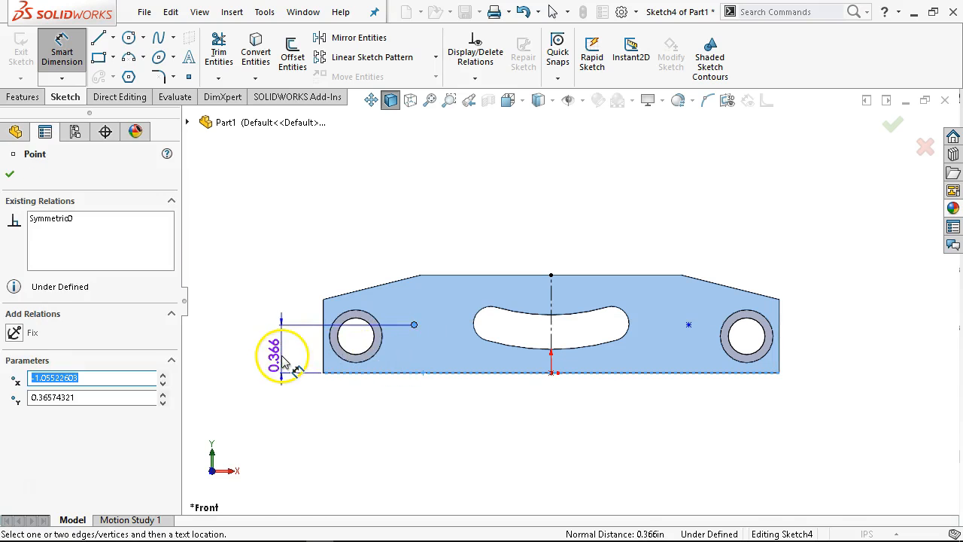
pyautogui.click(281, 353)
pyautogui.write('.1875')
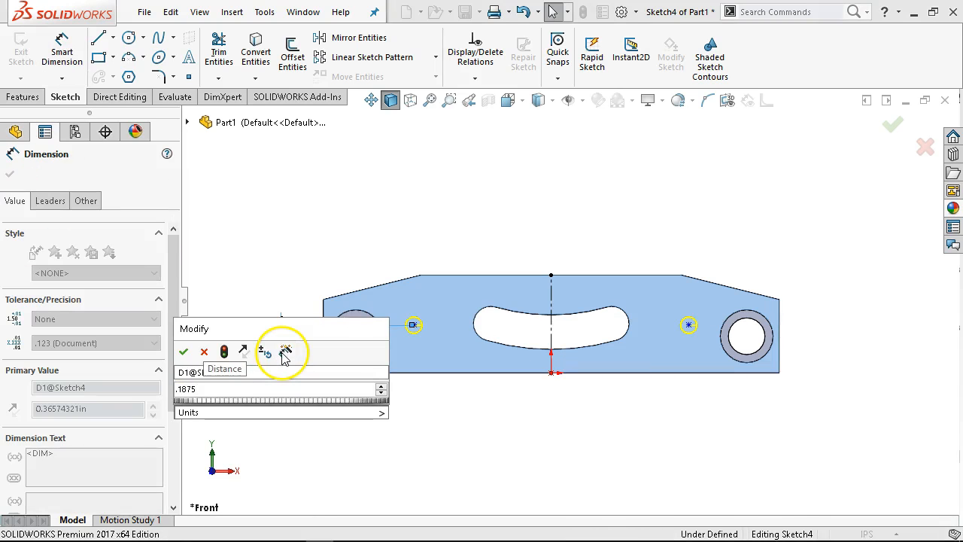
pyautogui.press('Return')
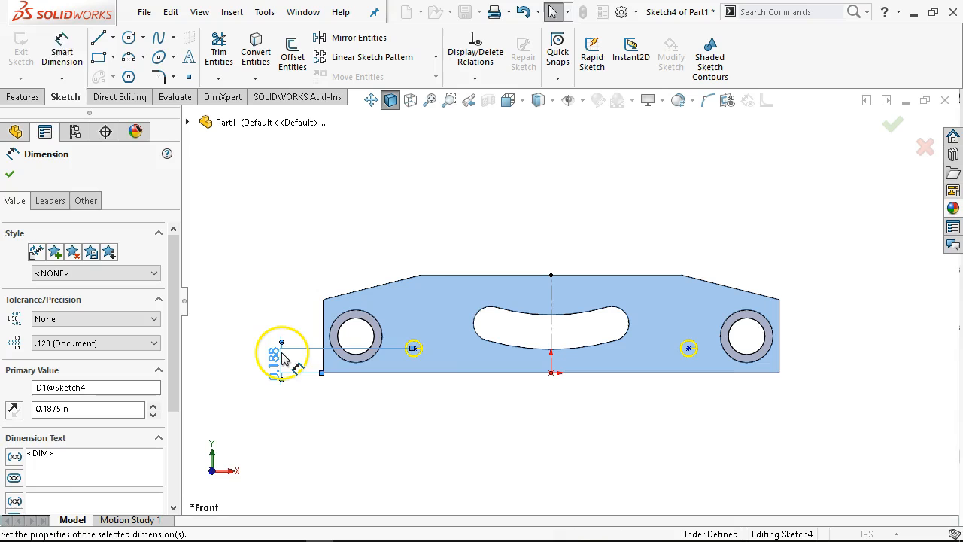
# Set the horizontal distance between the two symmetric 1/8 in hole points to 2.25 in.
pyautogui.click(413, 348)
pyautogui.click(689, 348)
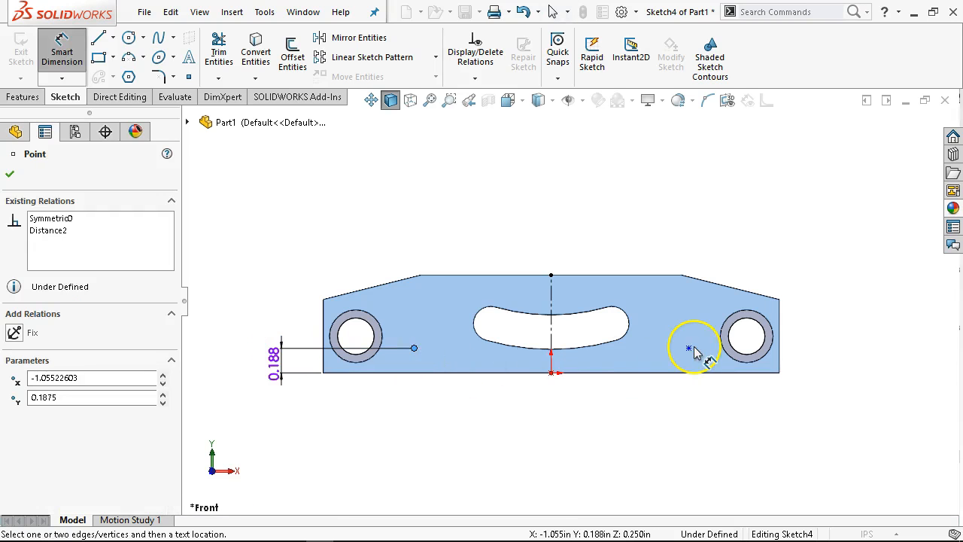
pyautogui.click(579, 221)
pyautogui.write('2')
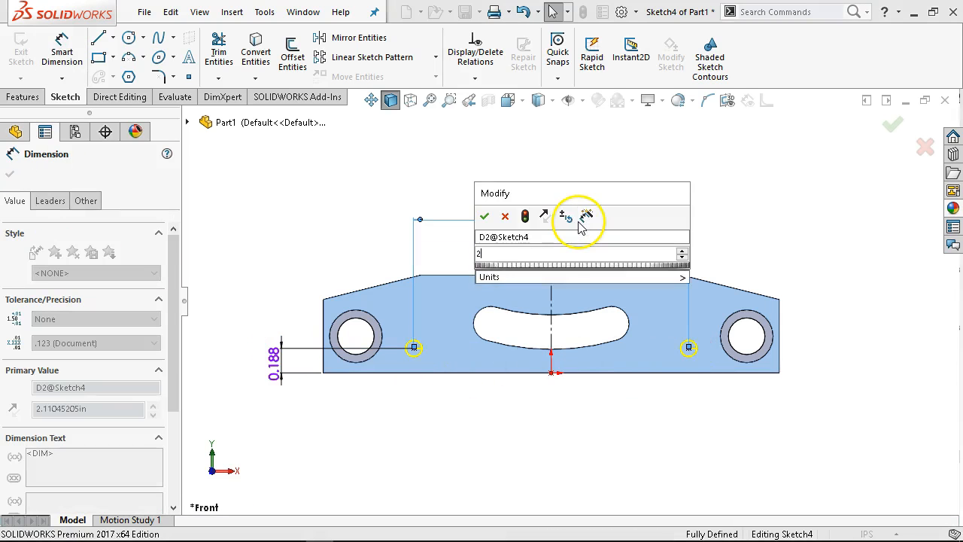
pyautogui.write('.25')
pyautogui.press('Return')
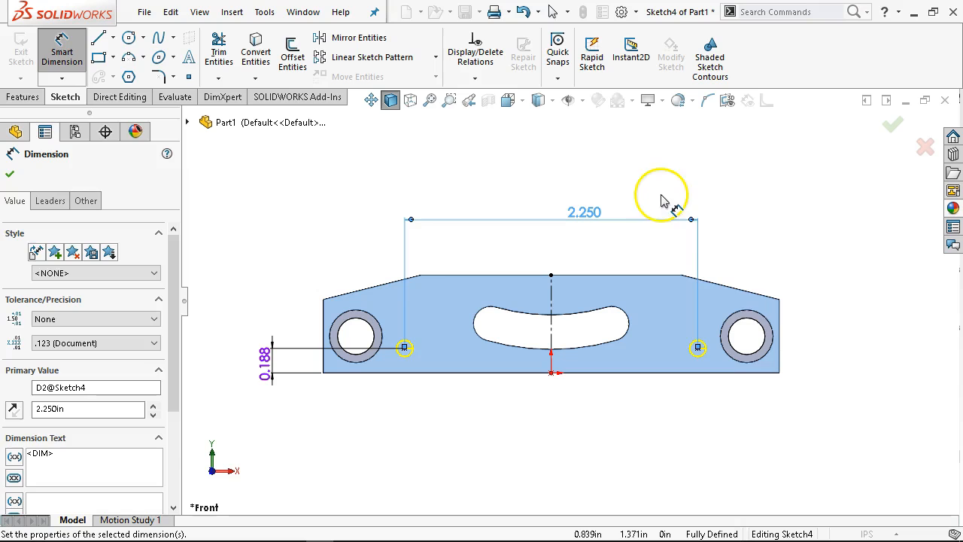
pyautogui.rightClick(688, 173)
pyautogui.click(744, 216)
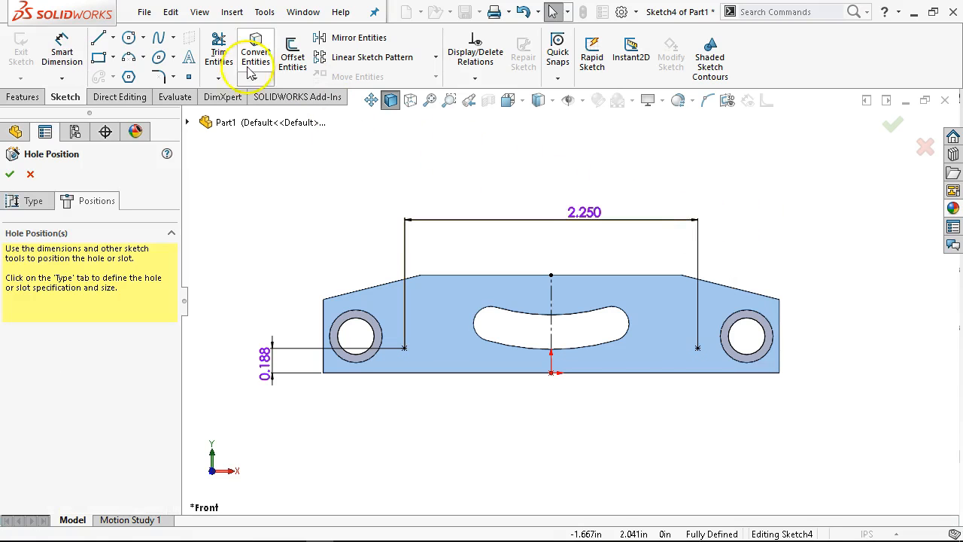
# Place a third 1/8 in hole point near the bottom edge, between the slot and the right 1/8 in hole.
pyautogui.click(188, 76)
pyautogui.scroll(-2, 616, 351)
pyautogui.click(668, 350)
# Dimension the third hole point's height above the plate's bottom edge as 0.125 in.
pyautogui.rightClick(700, 382)
pyautogui.click(788, 320)
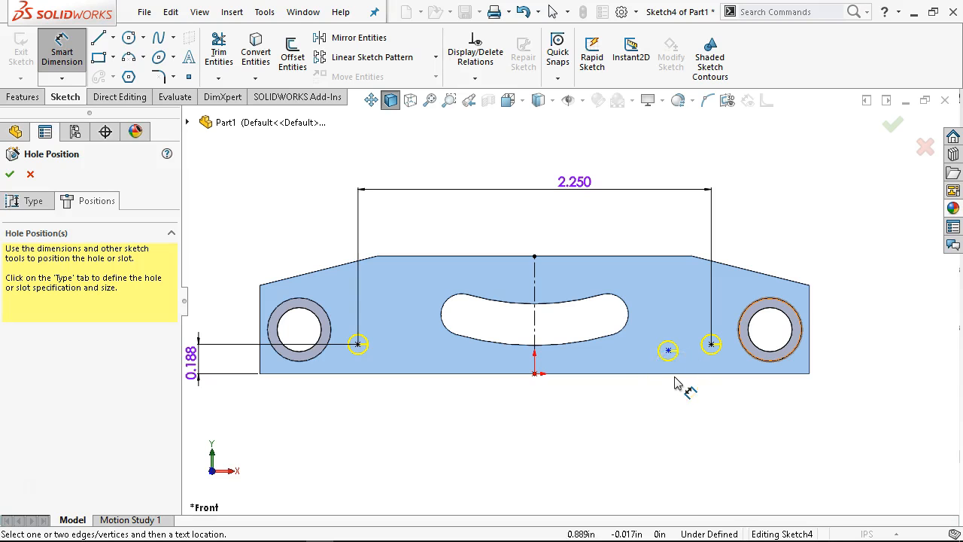
pyautogui.click(678, 374)
pyautogui.click(668, 350)
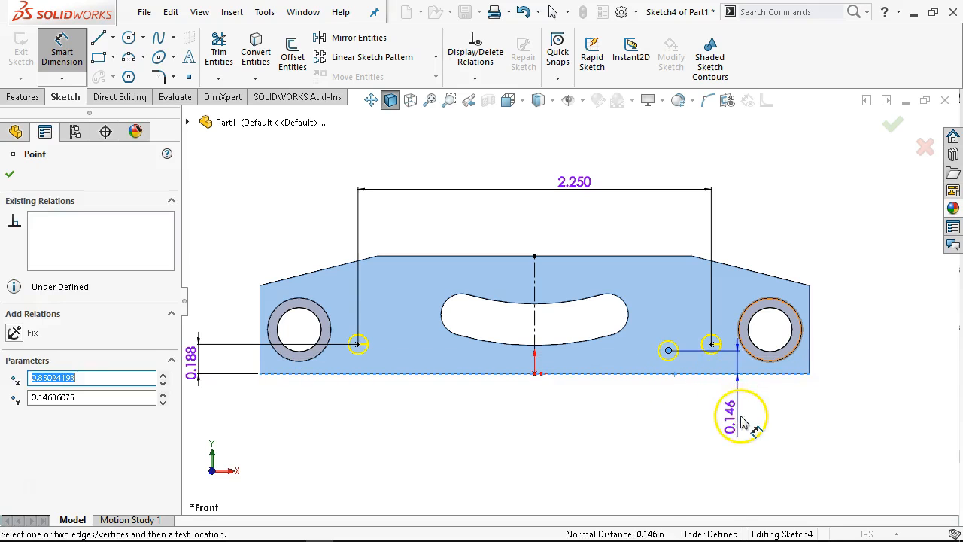
pyautogui.click(741, 421)
pyautogui.write('.12')
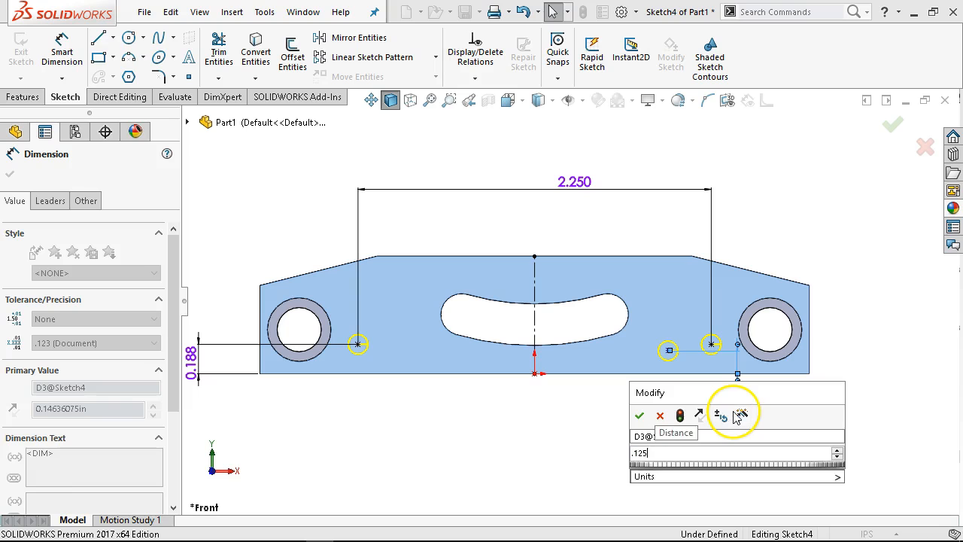
pyautogui.write('5')
pyautogui.press('Return')
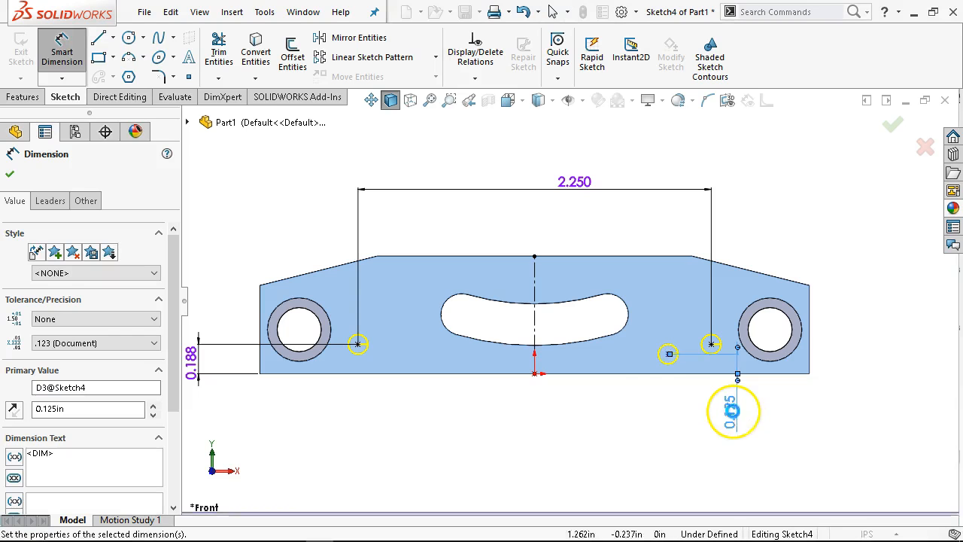
# Set the third hole point's horizontal distance from the centerline to 0.75 in and finish the 1/8 in holes.
pyautogui.click(669, 354)
pyautogui.press('Escape')
pyautogui.rightClick(759, 199)
pyautogui.click(843, 167)
pyautogui.click(534, 316)
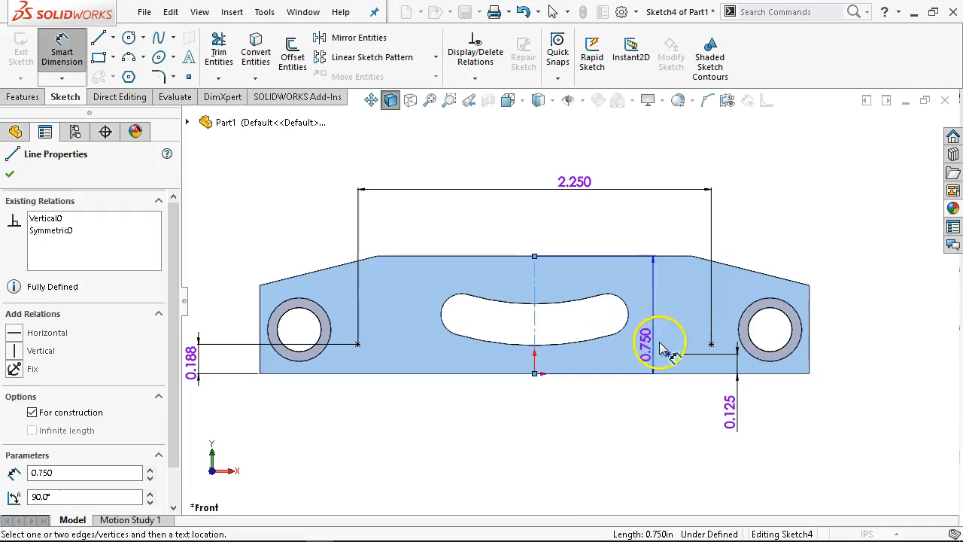
pyautogui.click(668, 354)
pyautogui.click(594, 437)
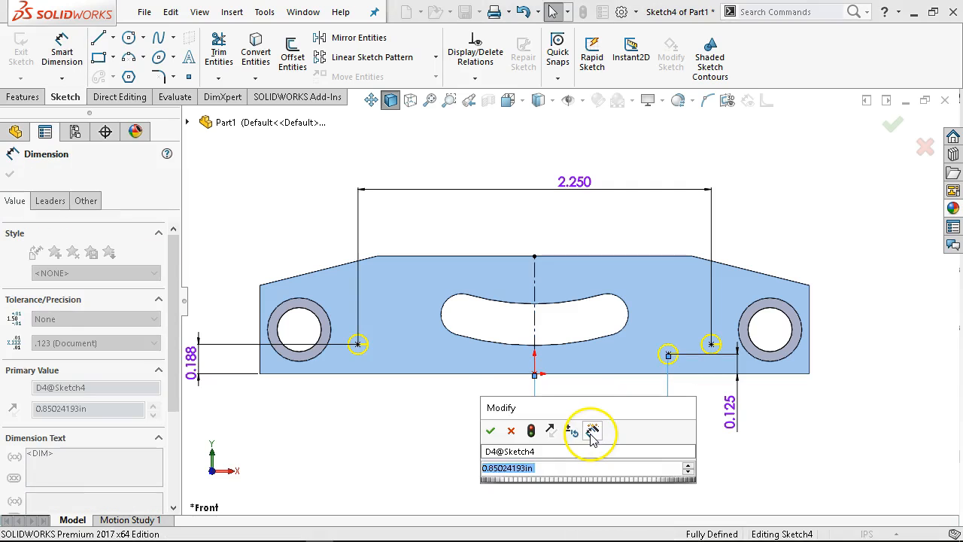
pyautogui.write('.75')
pyautogui.press('Return')
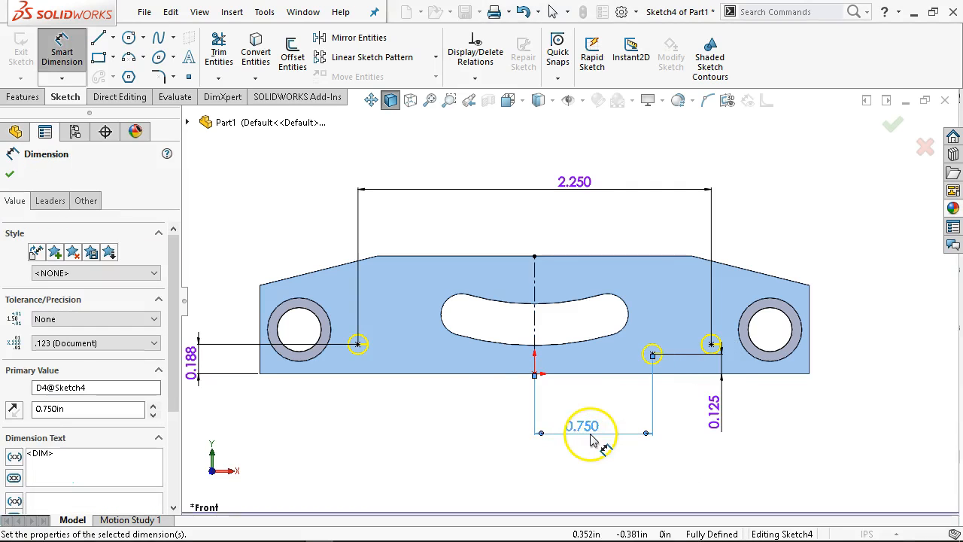
pyautogui.rightClick(760, 200)
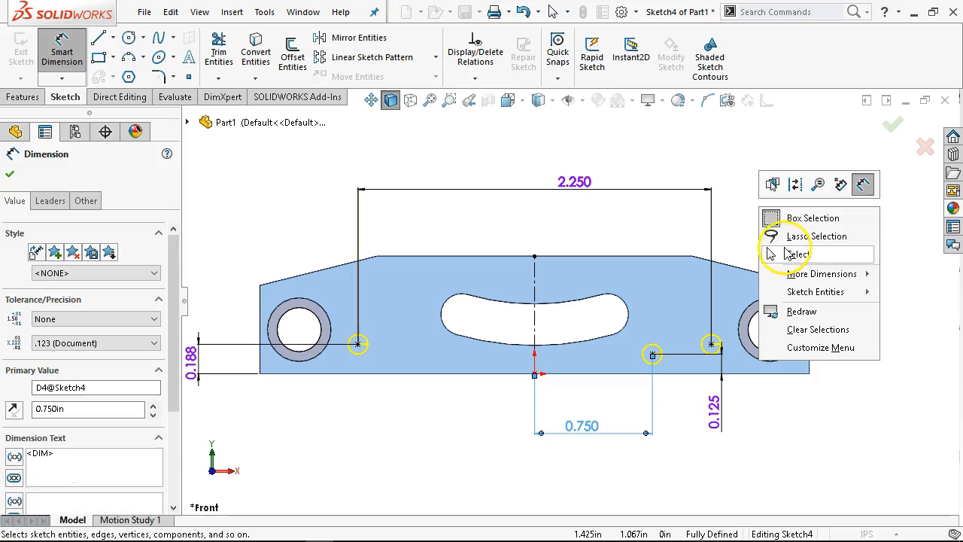
pyautogui.click(796, 254)
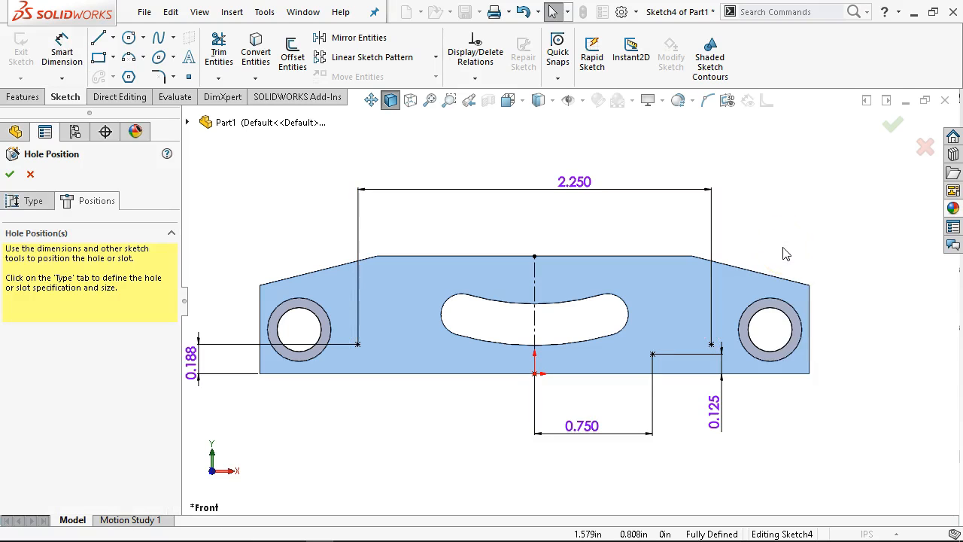
pyautogui.scroll(-1, 451, 321)
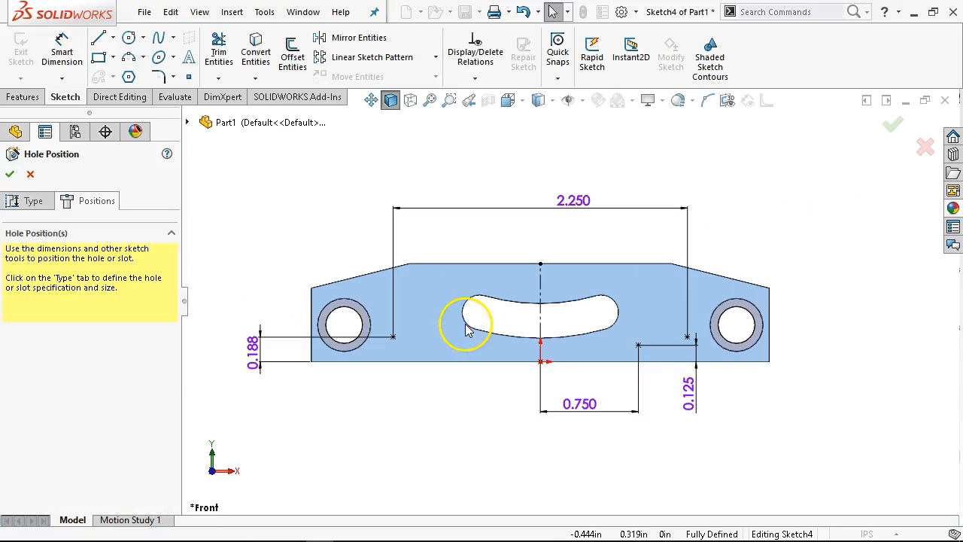
pyautogui.click(894, 123)
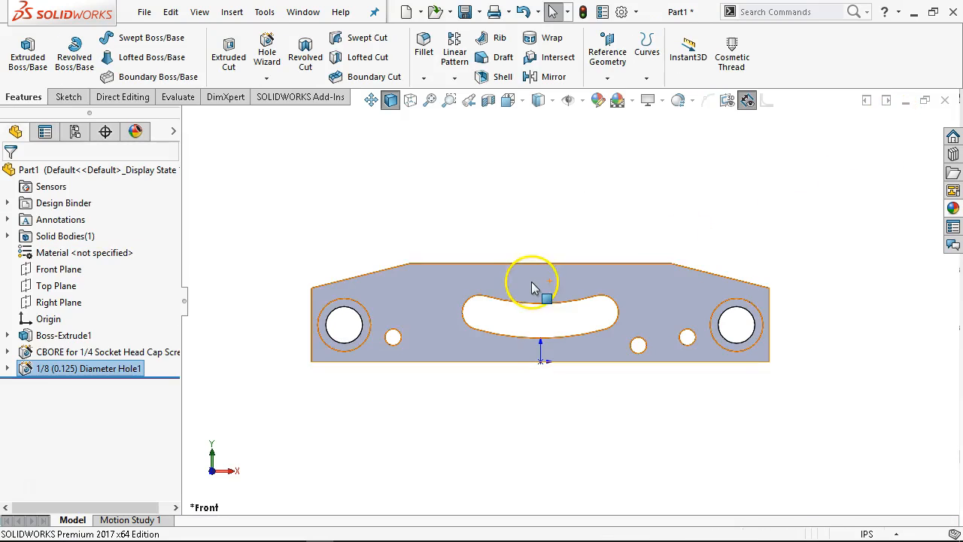
# Display the dimensions of the 1/8 in hole feature's profile sketch and move its diameter dimension clear of the plate.
pyautogui.click(7, 368)
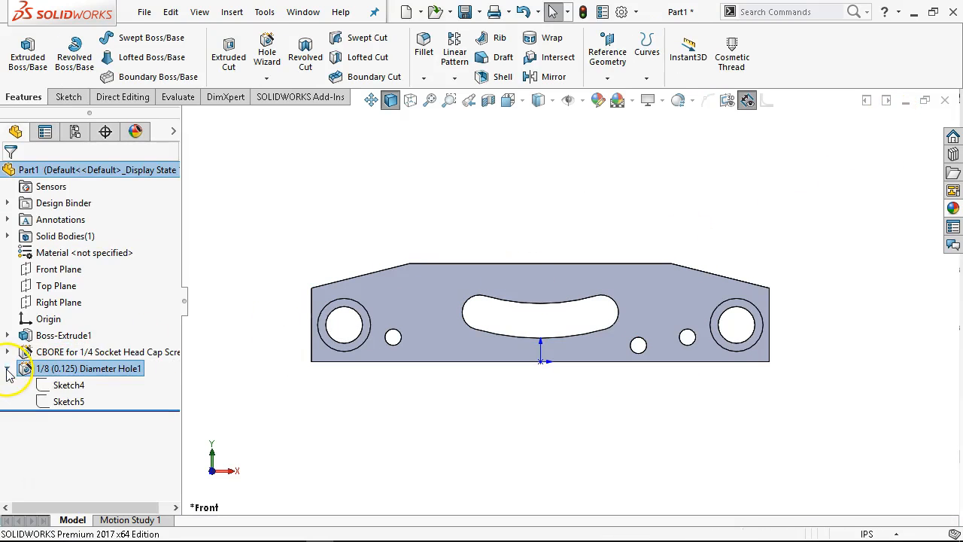
pyautogui.click(66, 385)
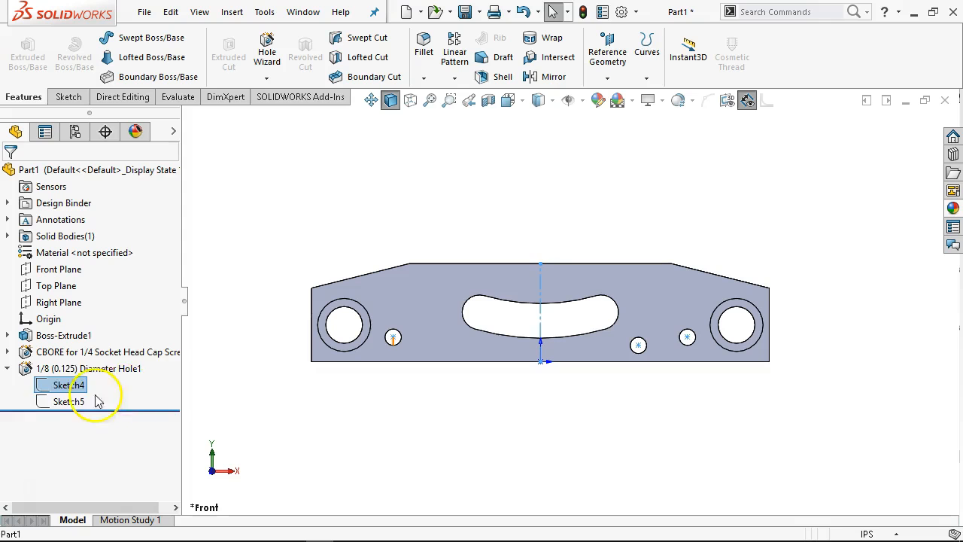
pyautogui.click(66, 400)
pyautogui.moveTo(519, 173); pyautogui.dragTo(476, 273, button='middle')
pyautogui.scroll(-4, 479, 280)
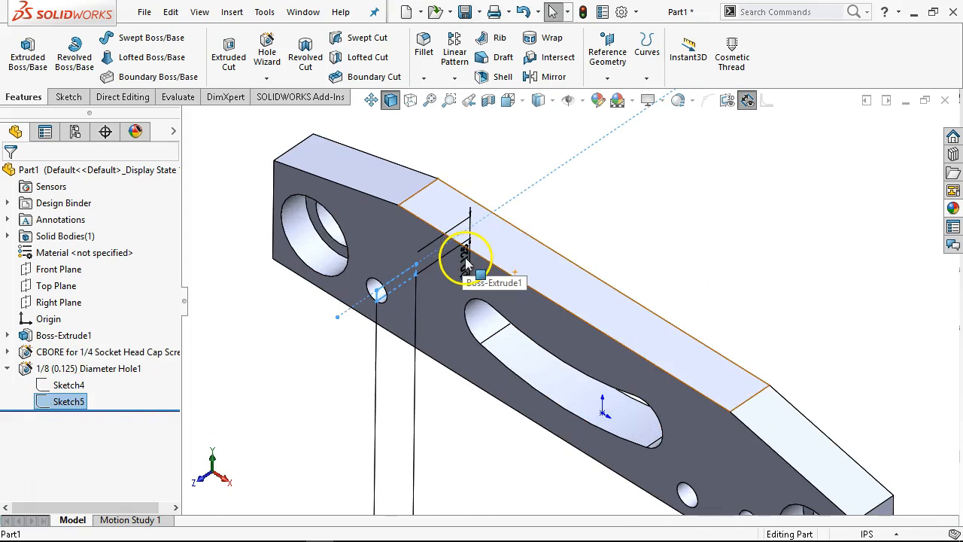
pyautogui.press('Escape')
pyautogui.moveTo(434, 175); pyautogui.dragTo(445, 153)
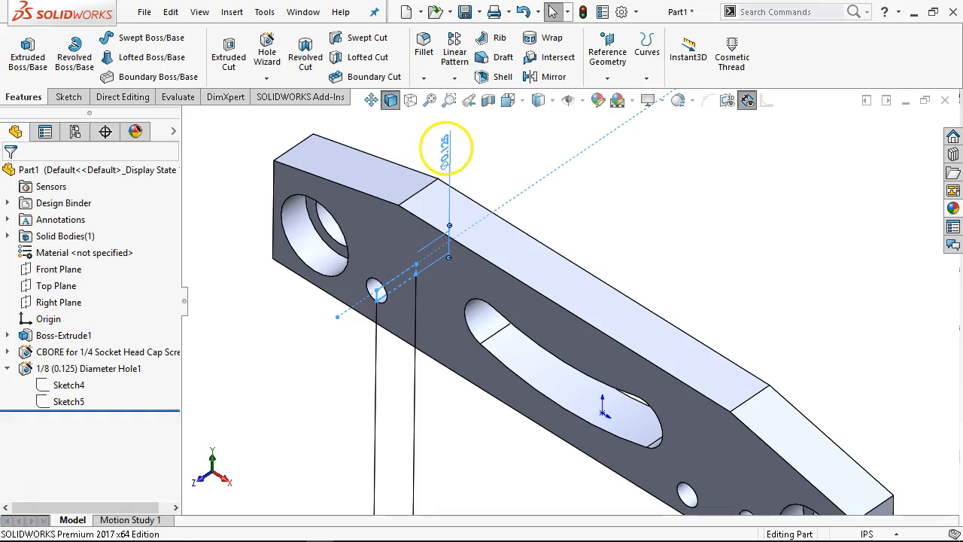
# Set the precision of the 1/8 in through hole's diameter dimension to four decimal places (.1234).
pyautogui.click(446, 153)
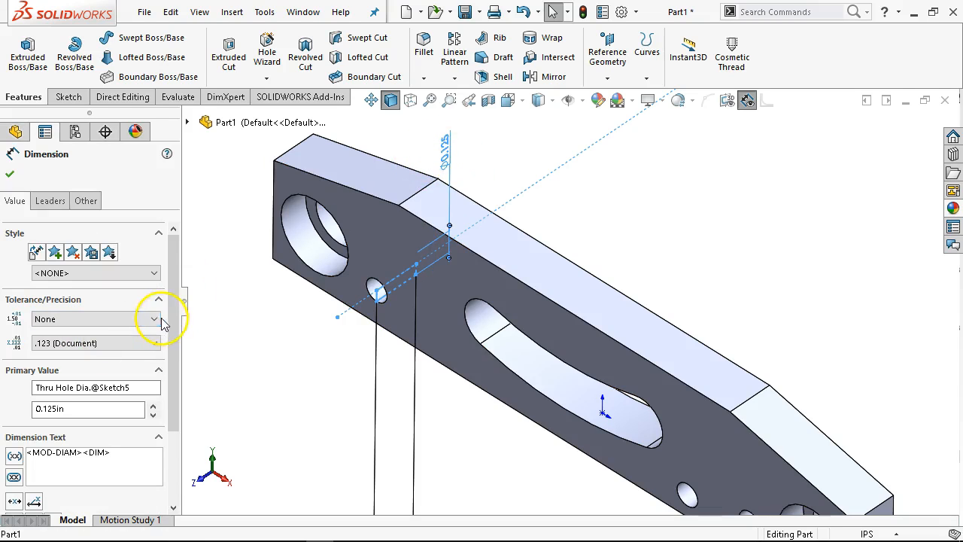
pyautogui.click(119, 320)
pyautogui.click(119, 320)
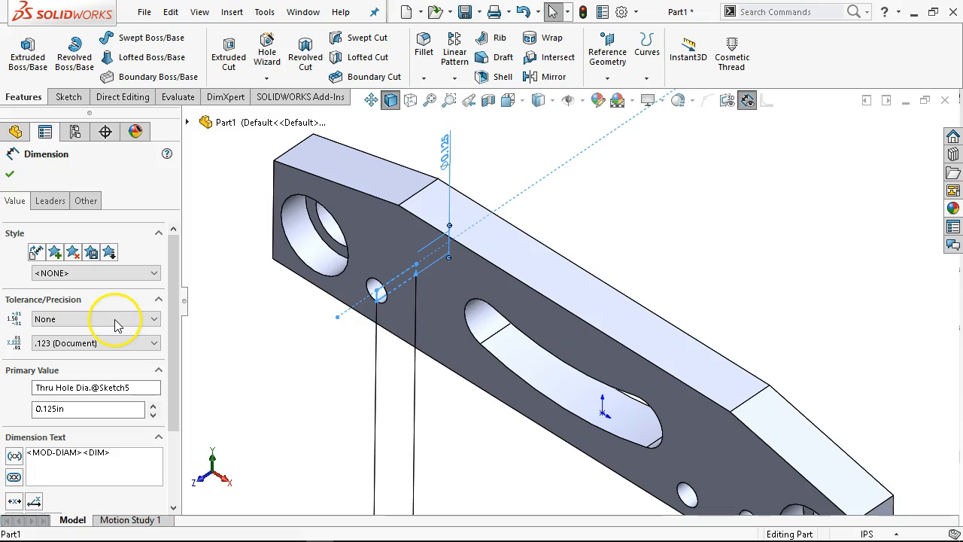
pyautogui.click(97, 344)
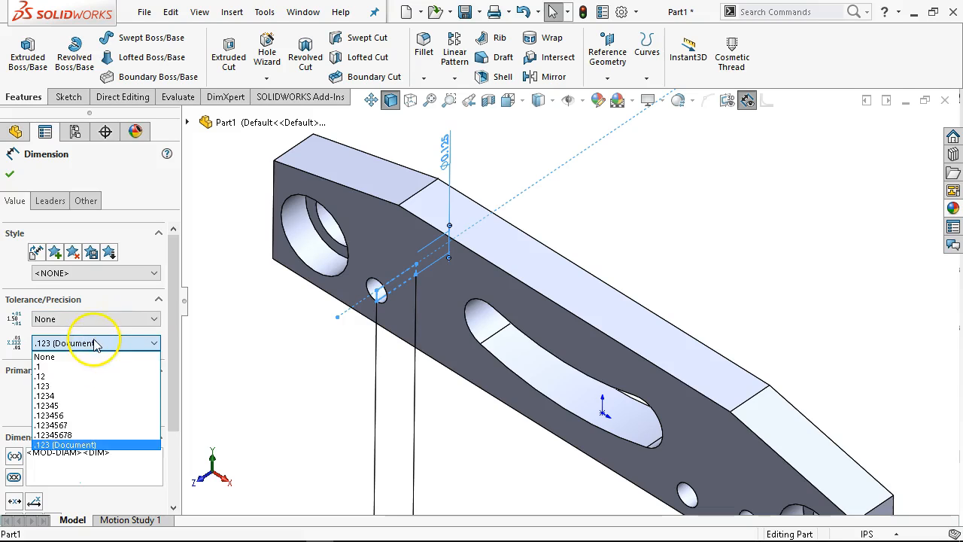
pyautogui.click(86, 405)
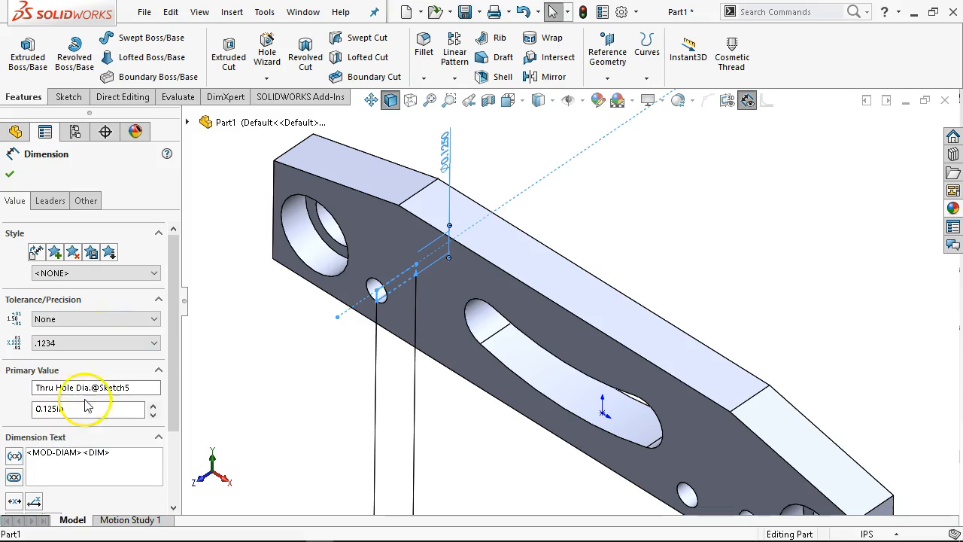
pyautogui.click(9, 175)
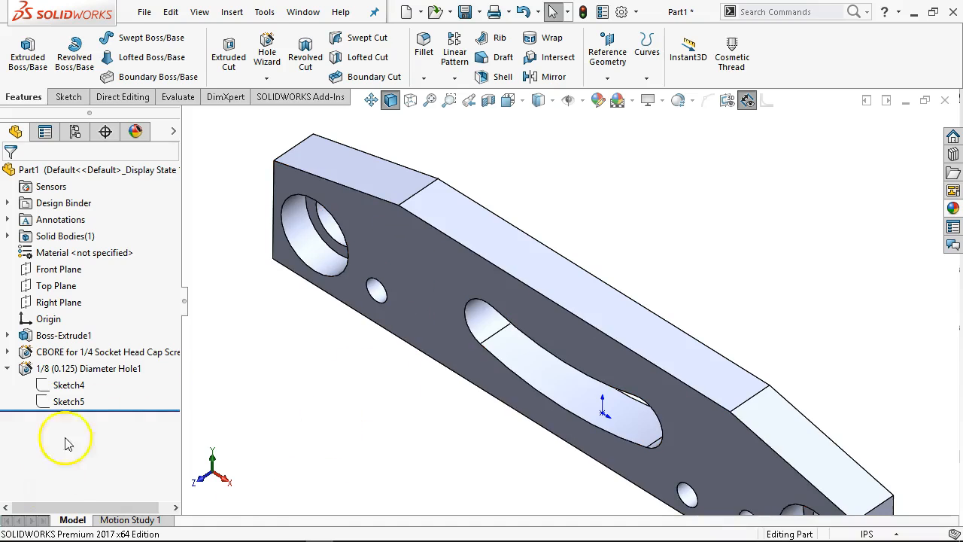
pyautogui.click(36, 486)
pyautogui.hotkey('ctrl', '1')
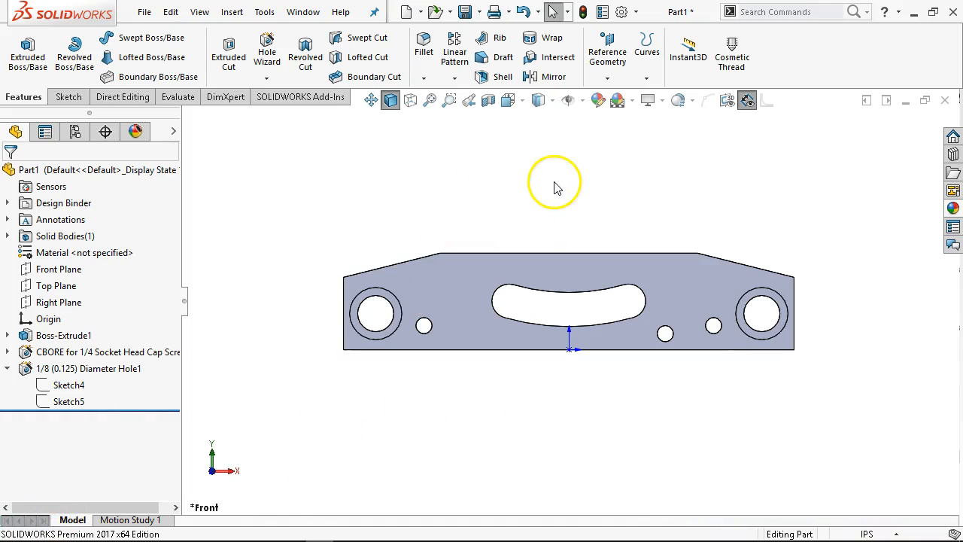
pyautogui.scroll(-2, 564, 193)
pyautogui.moveTo(515, 202); pyautogui.dragTo(502, 248, button='middle')
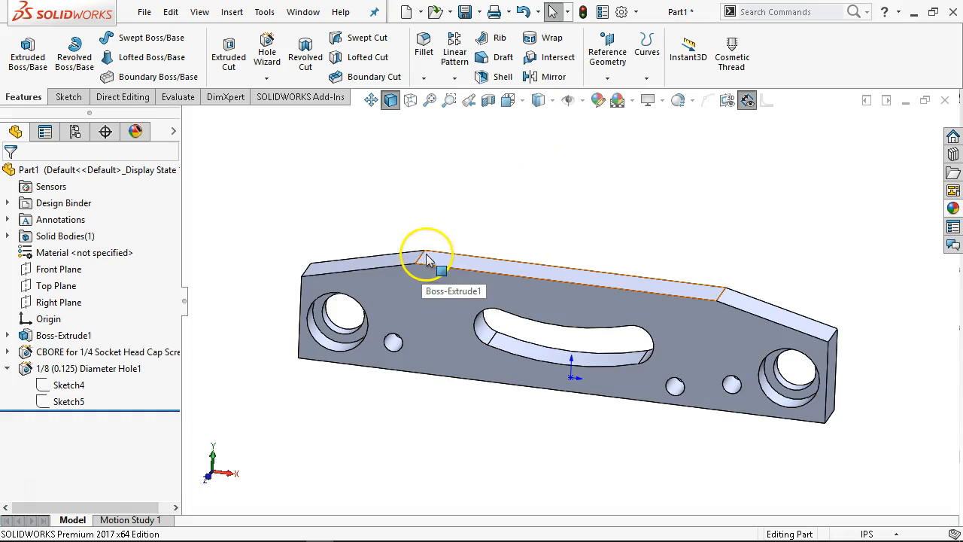
# Consult the Upper Plate drawing in Windows Photo Viewer, then return to SOLIDWORKS and start a sketch on the plate's front face.
pyautogui.moveTo(365, 532)
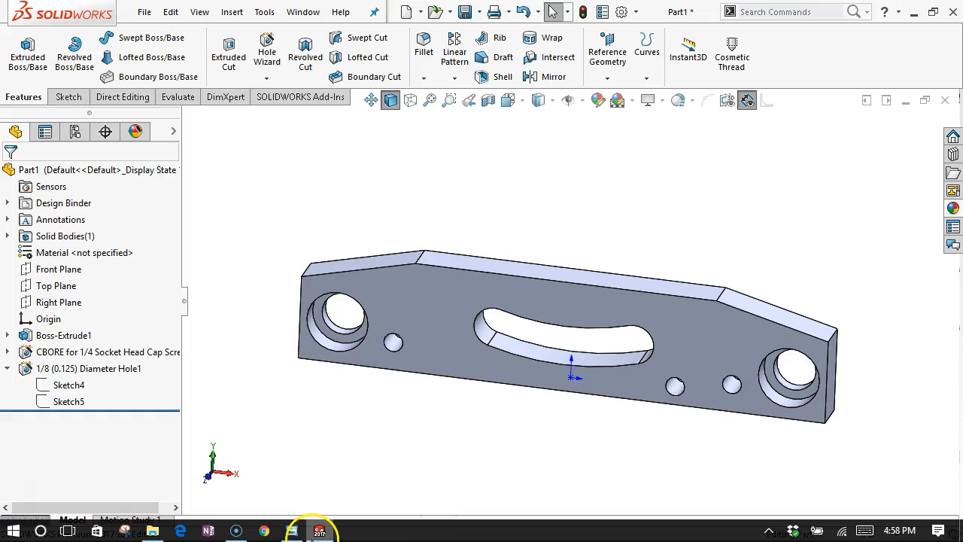
pyautogui.click(292, 531)
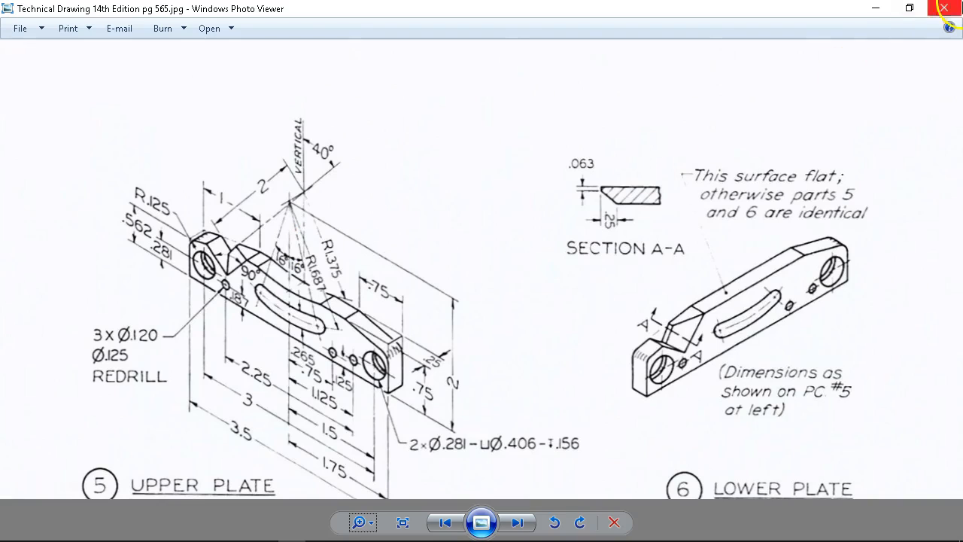
pyautogui.click(875, 9)
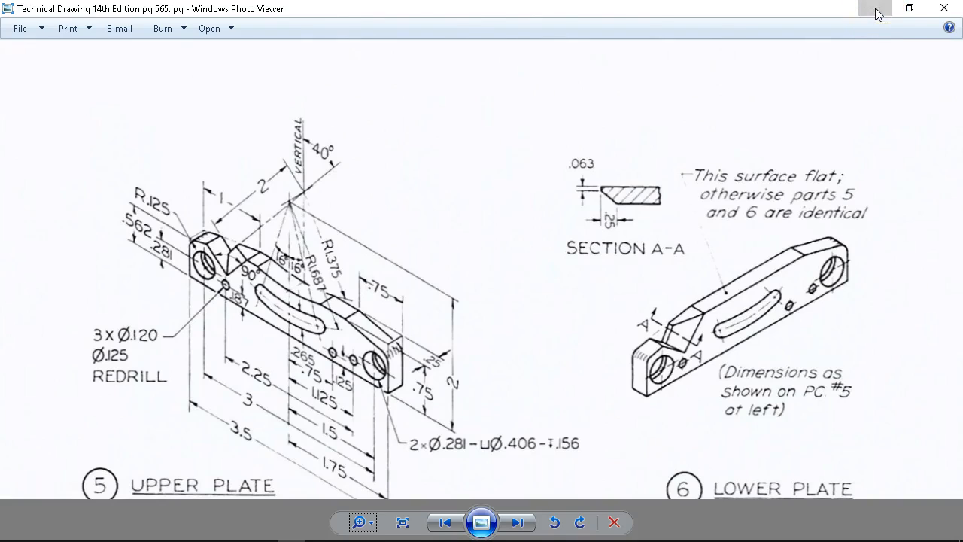
pyautogui.click(385, 295)
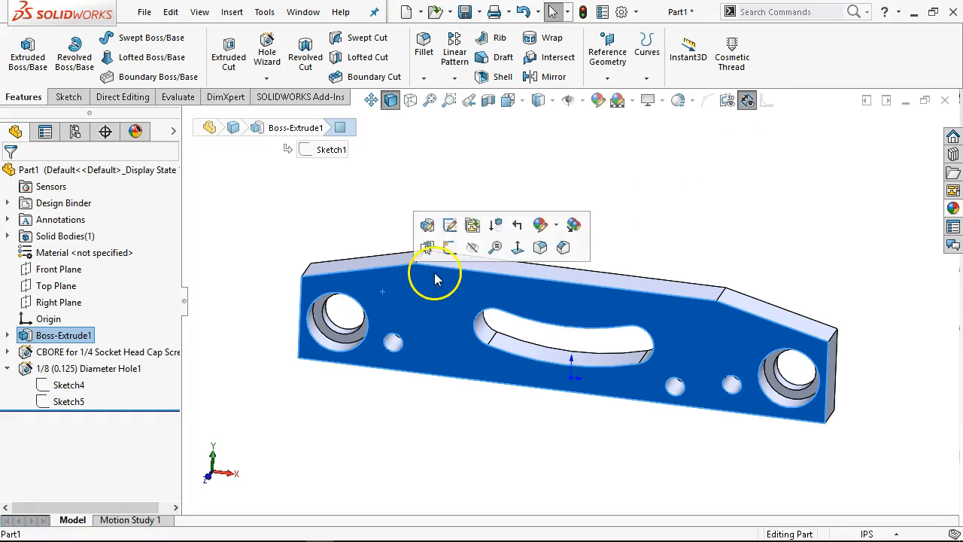
pyautogui.click(456, 233)
pyautogui.scroll(-2, 383, 290)
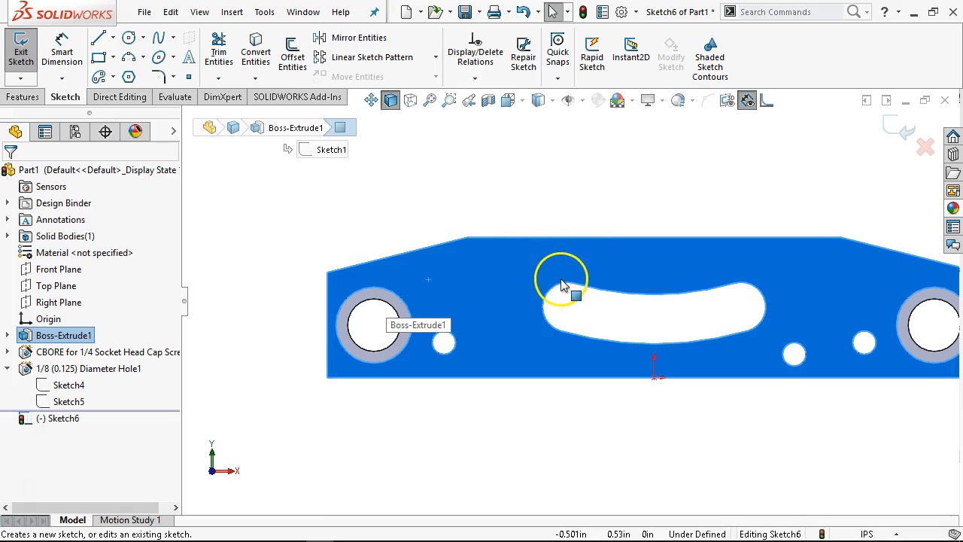
pyautogui.press('f')
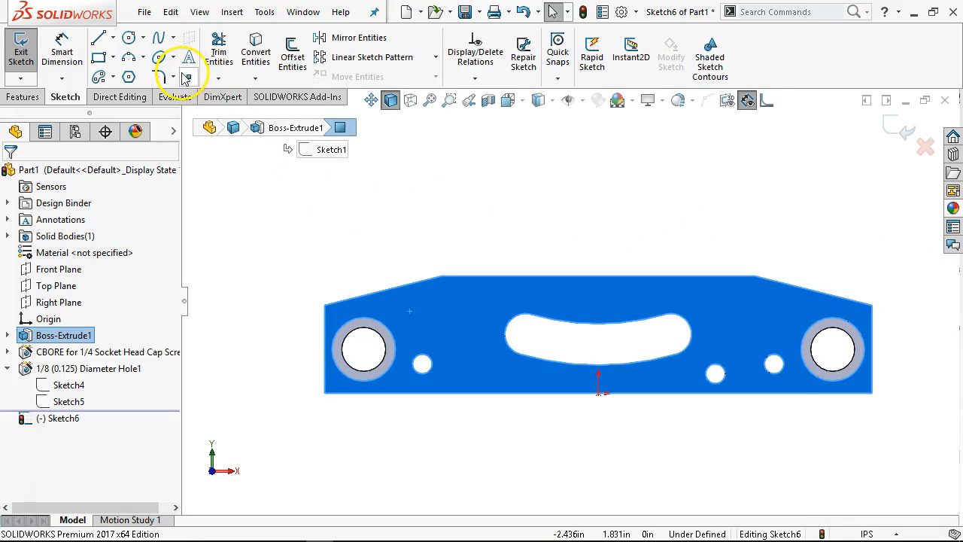
# Place a sketch point at the slot arcs' center, on the vertical centerline about 2 in above the plate's bottom edge.
pyautogui.click(188, 76)
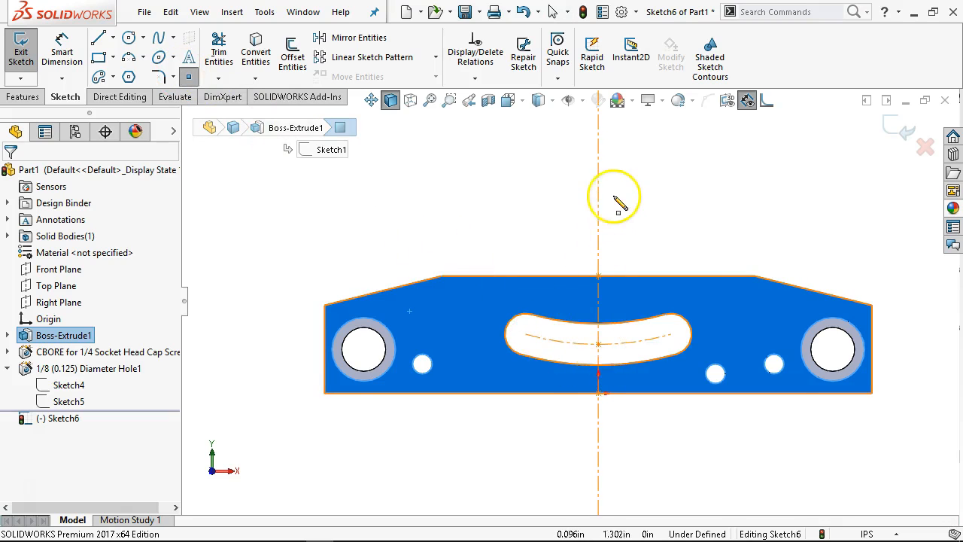
pyautogui.scroll(2, 601, 197)
pyautogui.scroll(-2, 601, 195)
pyautogui.click(583, 377)
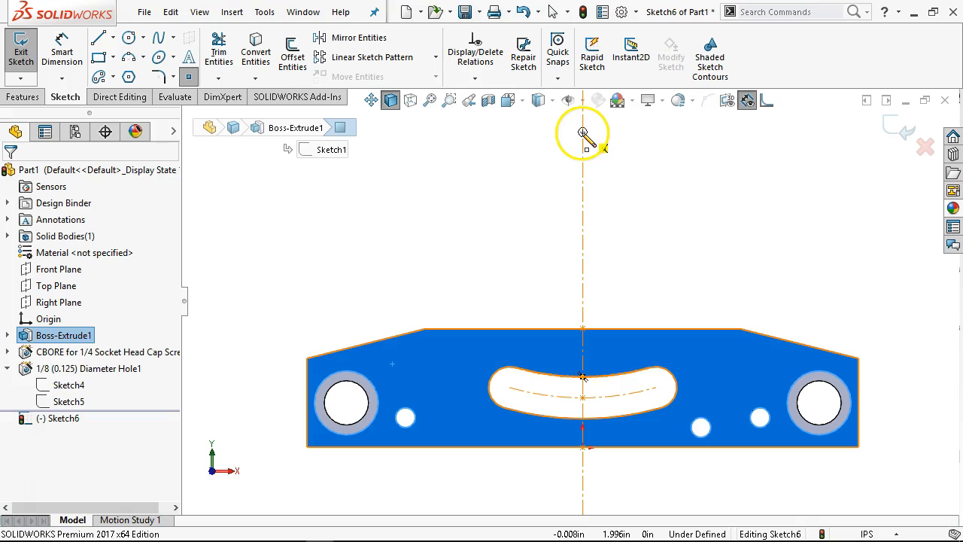
pyautogui.click(583, 133)
pyautogui.rightClick(541, 192)
pyautogui.click(560, 199)
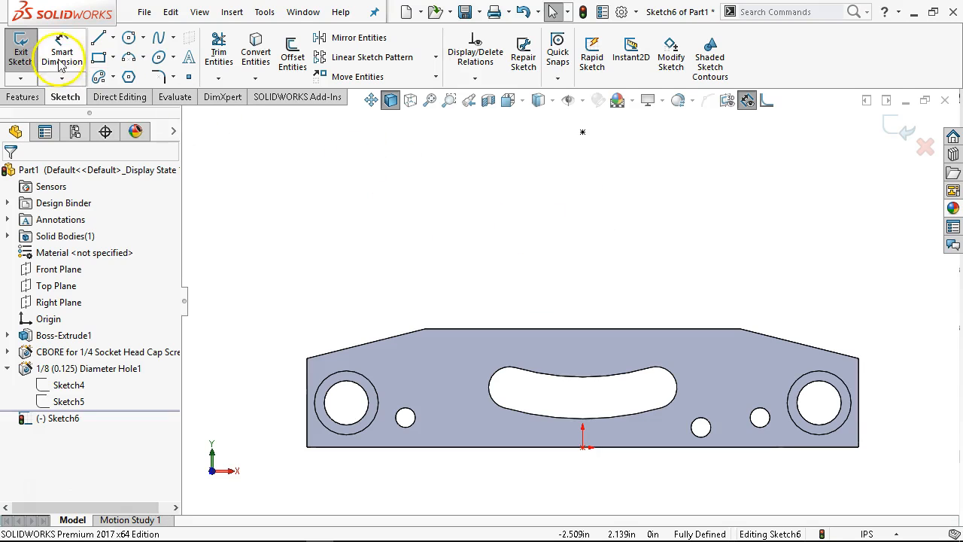
# Sketch two connected lines forming a V notch from the plate's left sloped edge down and back up to its top edge.
pyautogui.click(98, 43)
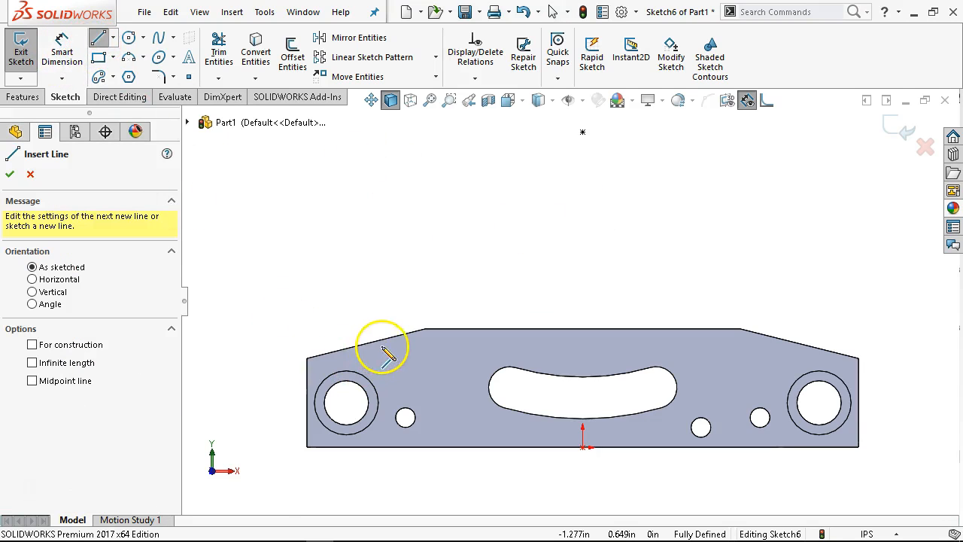
pyautogui.click(365, 343)
pyautogui.click(391, 381)
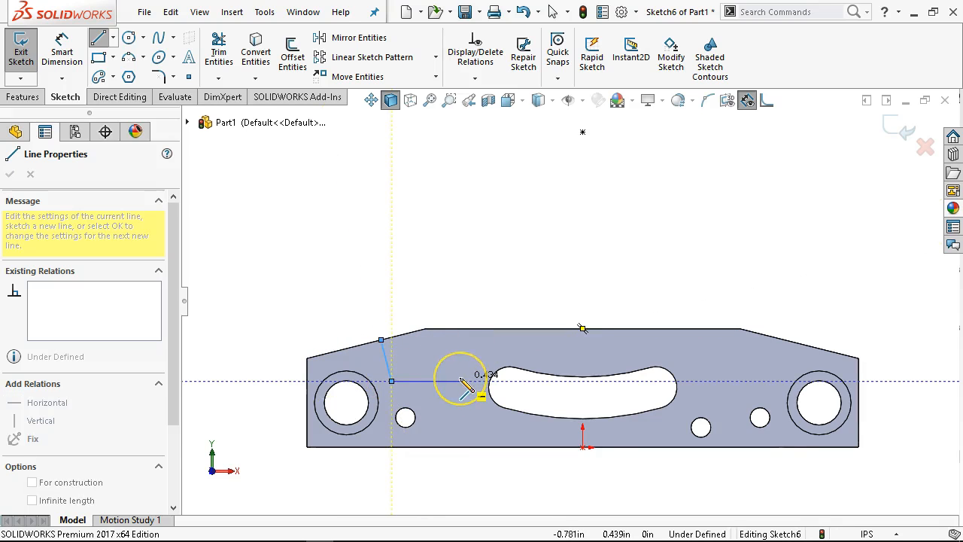
pyautogui.click(460, 329)
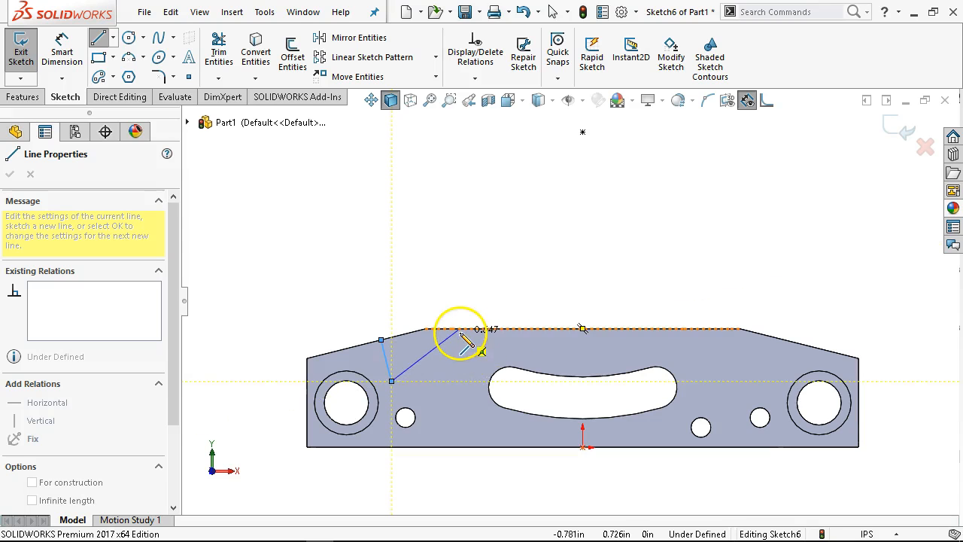
pyautogui.rightClick(496, 267)
pyautogui.click(519, 267)
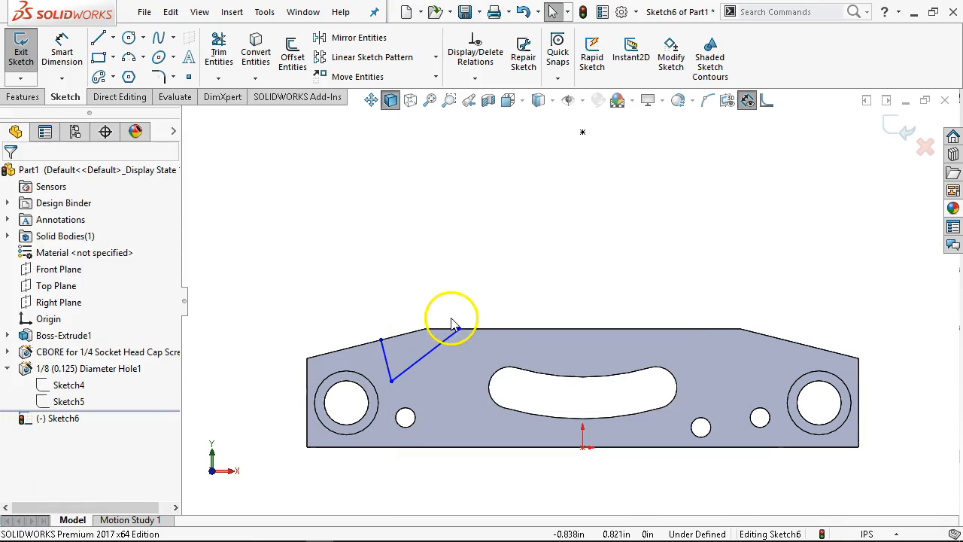
# Reposition the V notch's lower vertex and make its two lines perpendicular.
pyautogui.click(395, 380)
pyautogui.click(391, 280)
pyautogui.moveTo(391, 381); pyautogui.dragTo(411, 376)
pyautogui.click(397, 367)
pyautogui.click(401, 361)
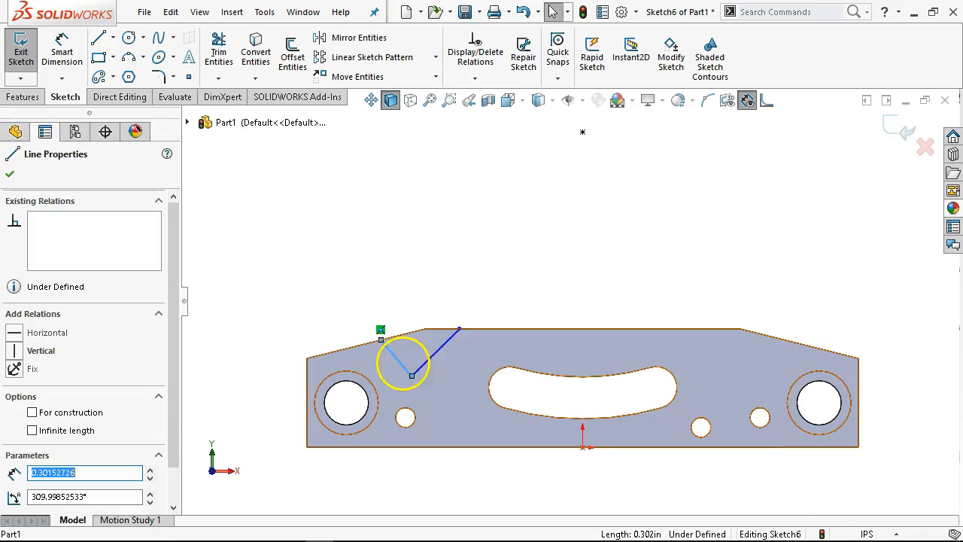
pyautogui.keyDown('ctrl'); pyautogui.click(428, 360); pyautogui.keyUp('ctrl')
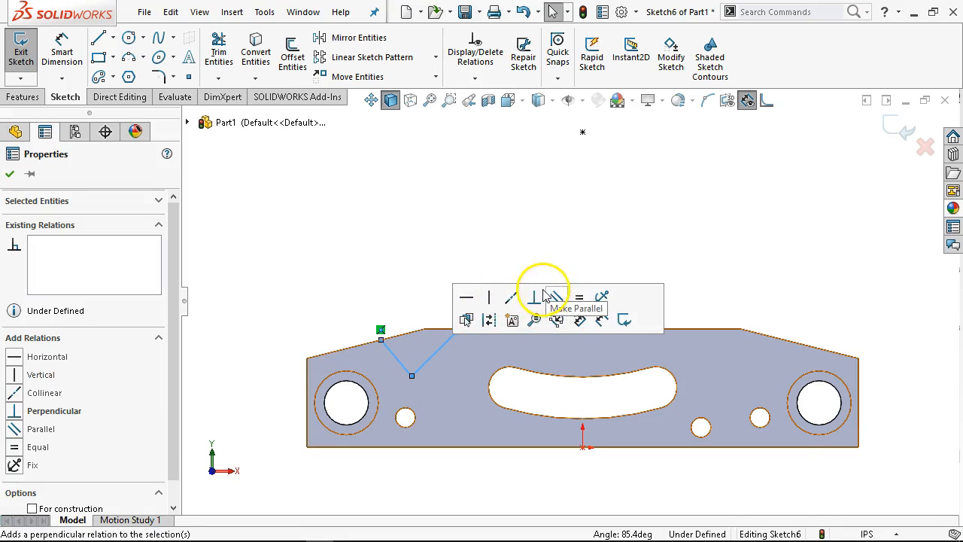
pyautogui.click(538, 301)
pyautogui.click(516, 234)
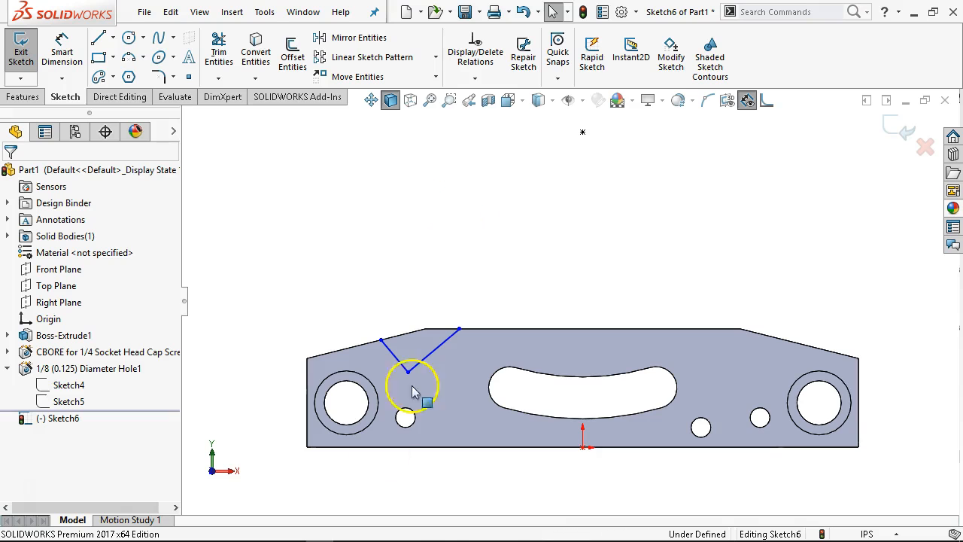
# Check the drawing, show the 1/8 in holes' position sketch and try to align the notch vertex vertically with the left hole's center.
pyautogui.moveTo(173, 519)
pyautogui.click(292, 531)
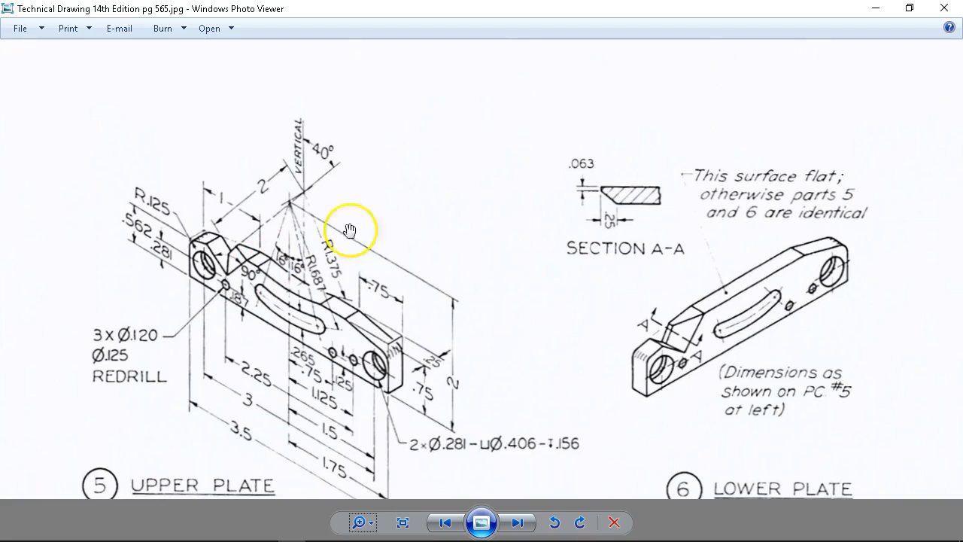
pyautogui.click(874, 13)
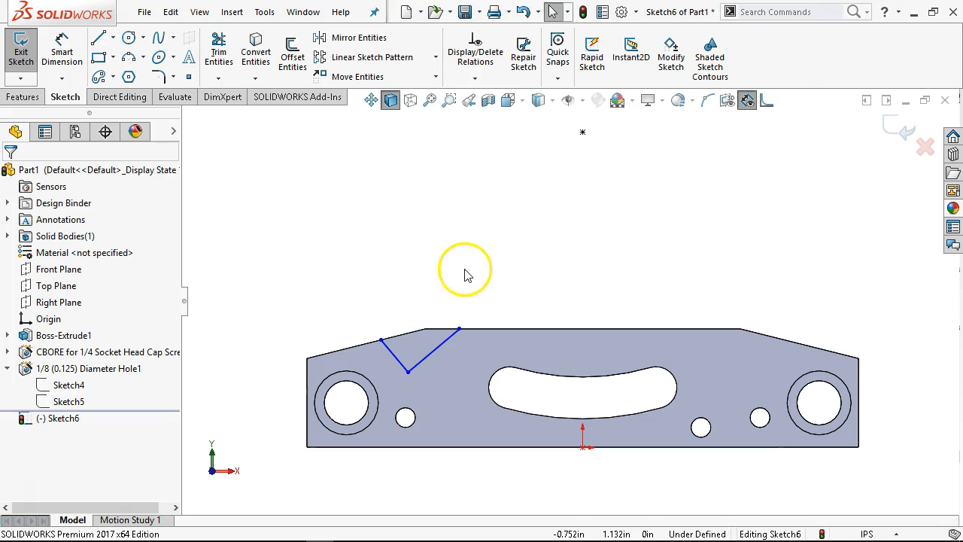
pyautogui.click(68, 385)
pyautogui.rightClick(68, 385)
pyautogui.click(80, 326)
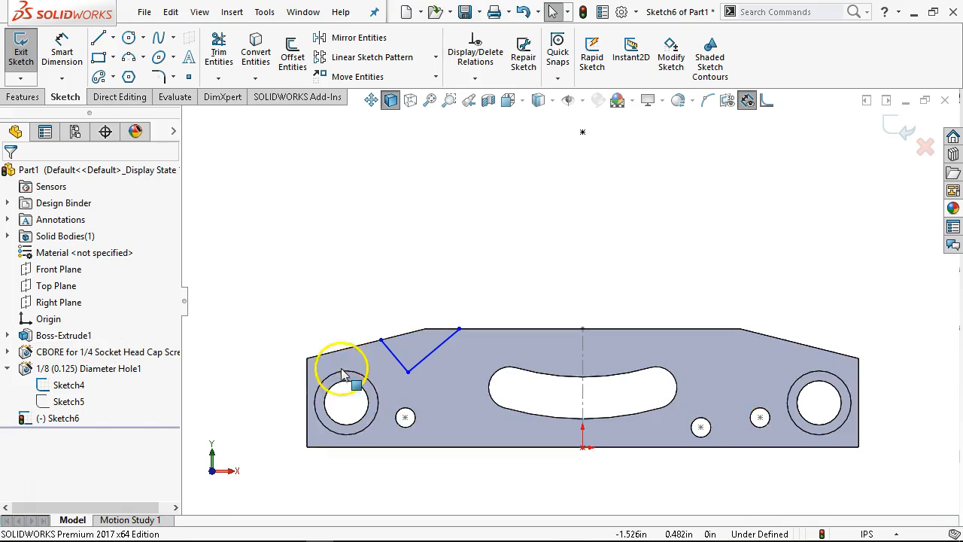
pyautogui.click(405, 418)
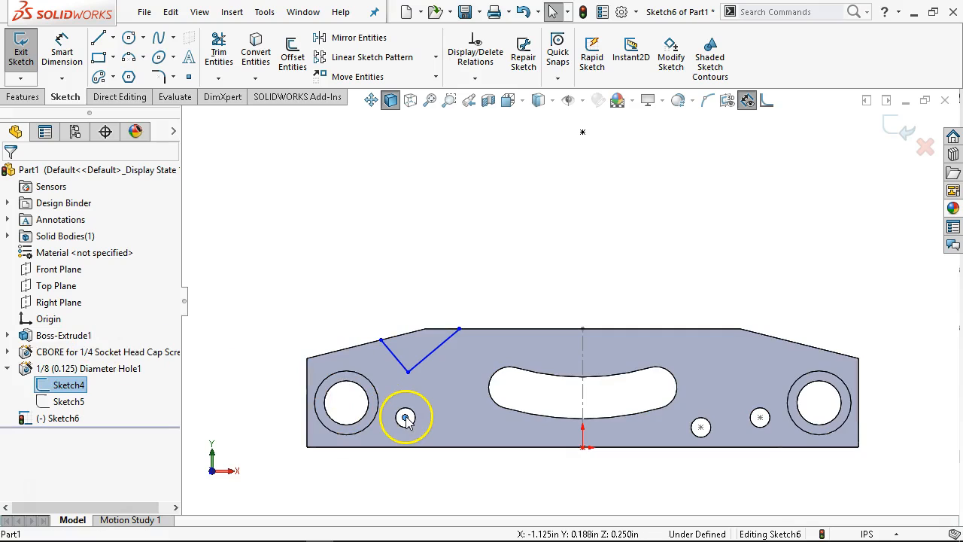
pyautogui.keyDown('ctrl'); pyautogui.click(416, 364); pyautogui.keyUp('ctrl')
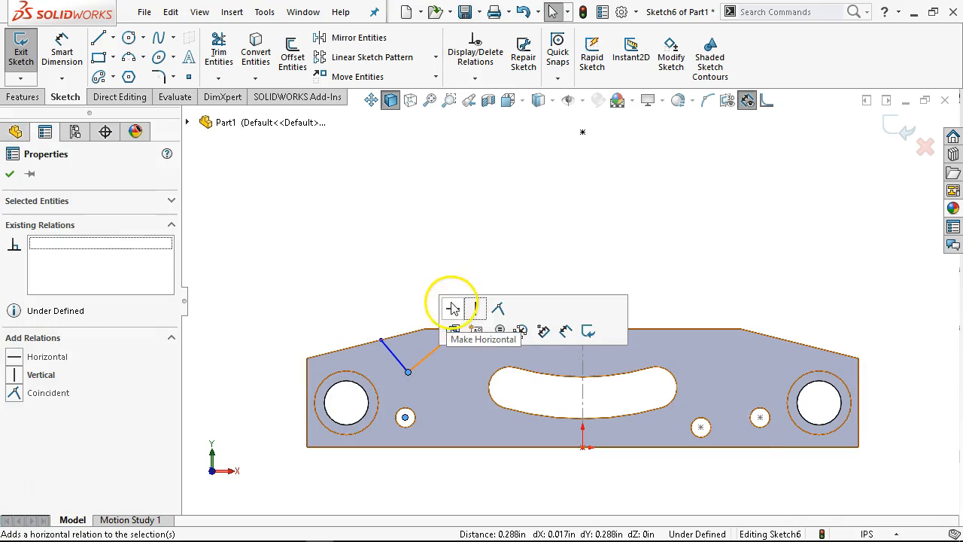
pyautogui.click(474, 309)
pyautogui.click(408, 262)
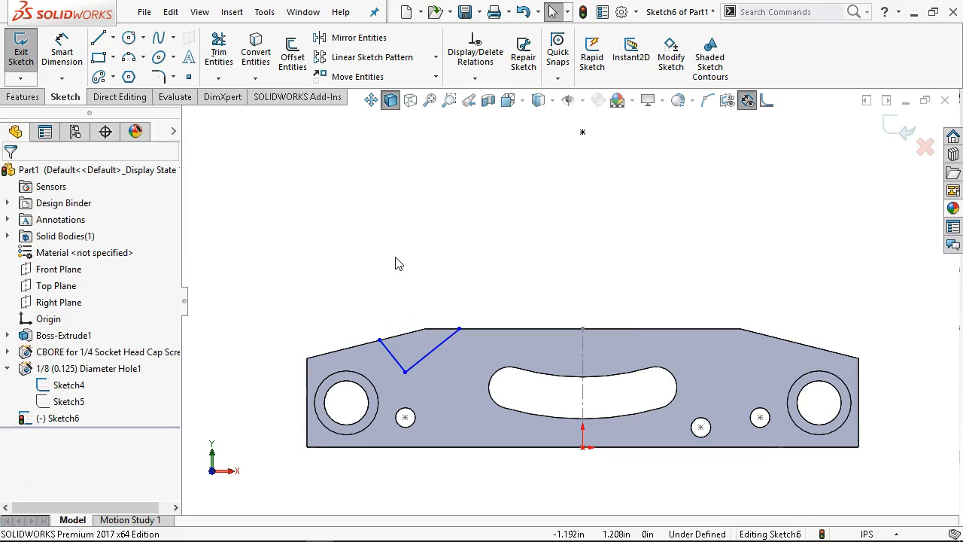
# Undo the notch vertex's vertical relation and hide the 1/8 in holes' position sketch again.
pyautogui.hotkey('ctrl', 'z')
pyautogui.click(389, 263)
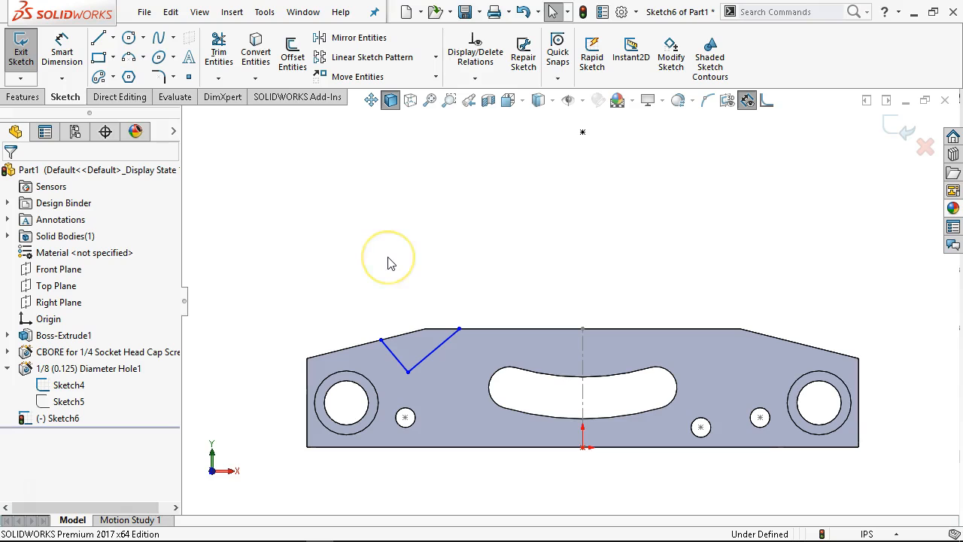
pyautogui.rightClick(66, 385)
pyautogui.click(95, 329)
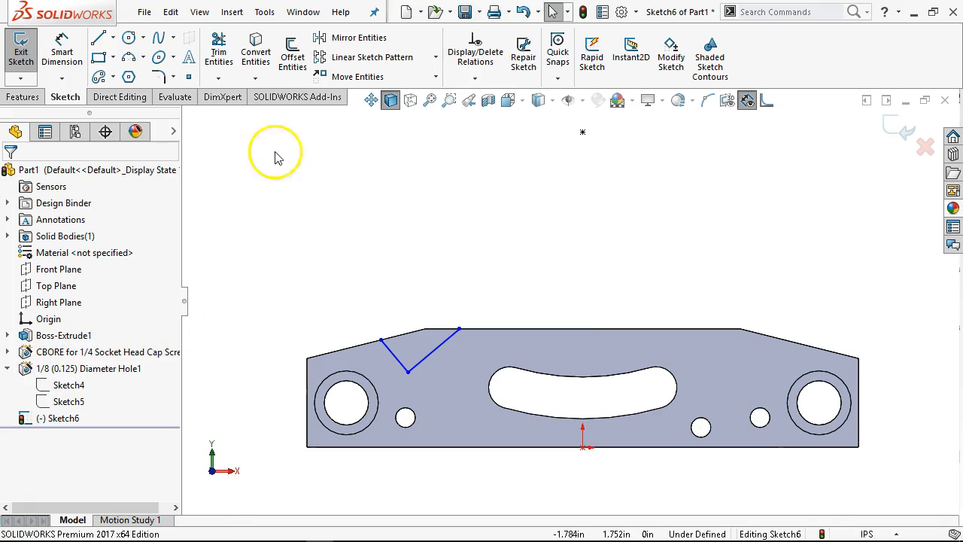
# Dimension the notch vertex's horizontal distance from the origin as 1.125 in.
pyautogui.click(63, 47)
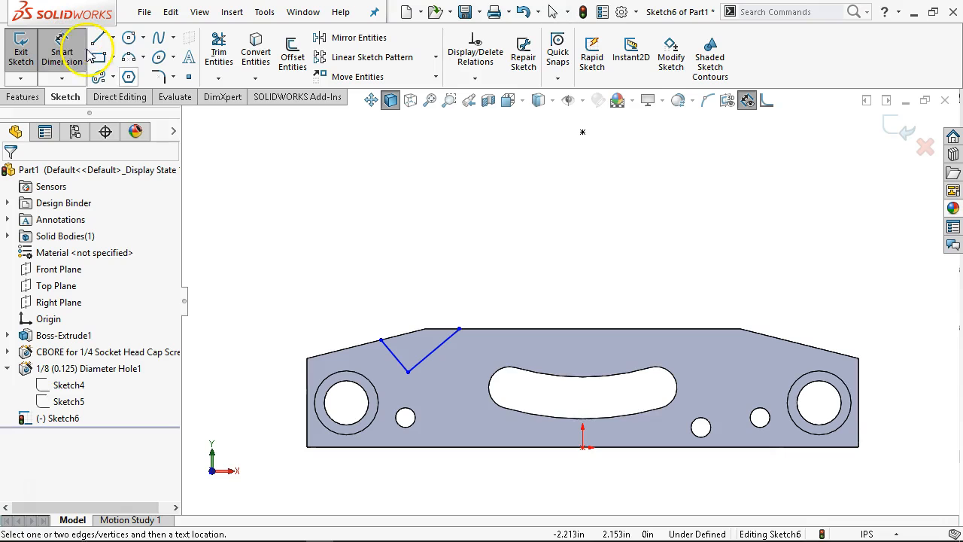
pyautogui.click(582, 447)
pyautogui.click(407, 371)
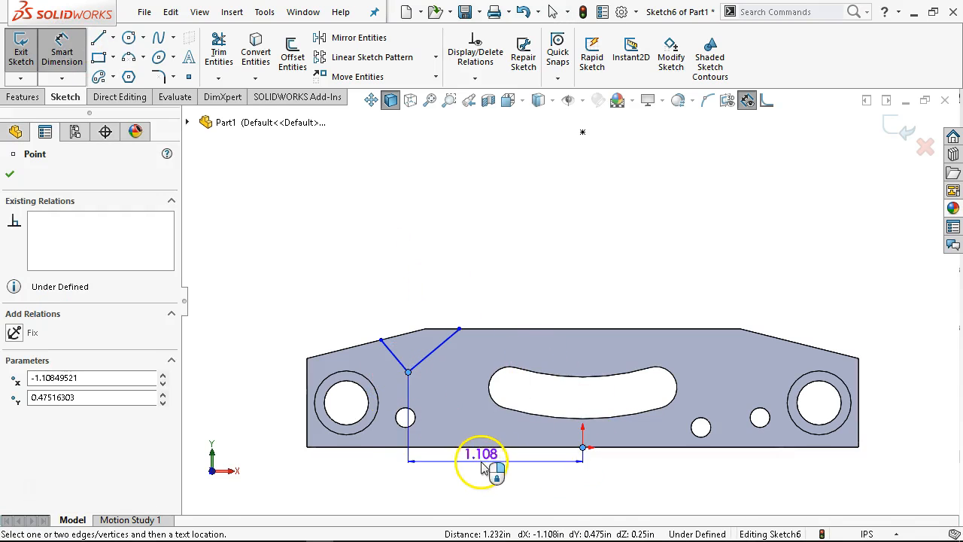
pyautogui.click(482, 472)
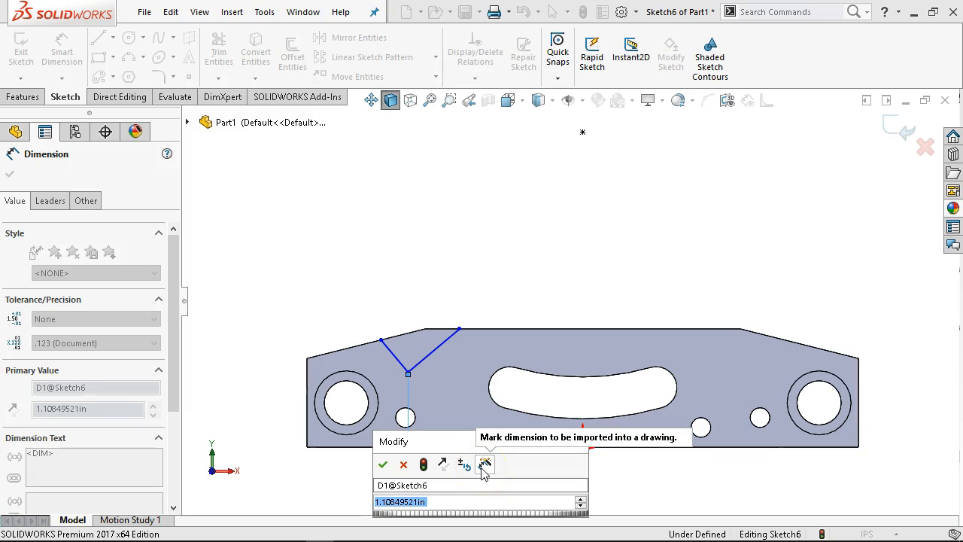
pyautogui.write('1.108')
pyautogui.press('Return')
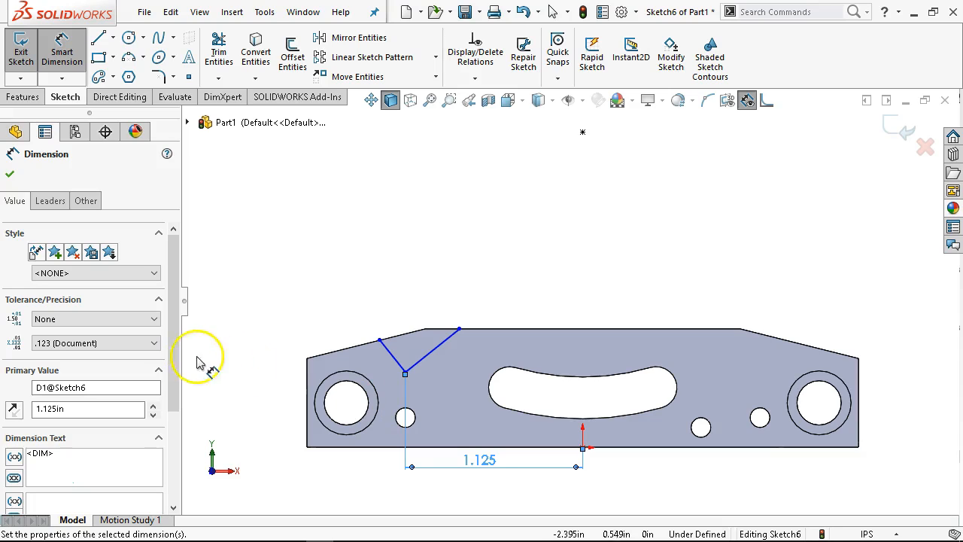
# Dimension the distance between the notch's left end and the point above the plate, parallel to the right notch line, as 2 in.
pyautogui.click(388, 349)
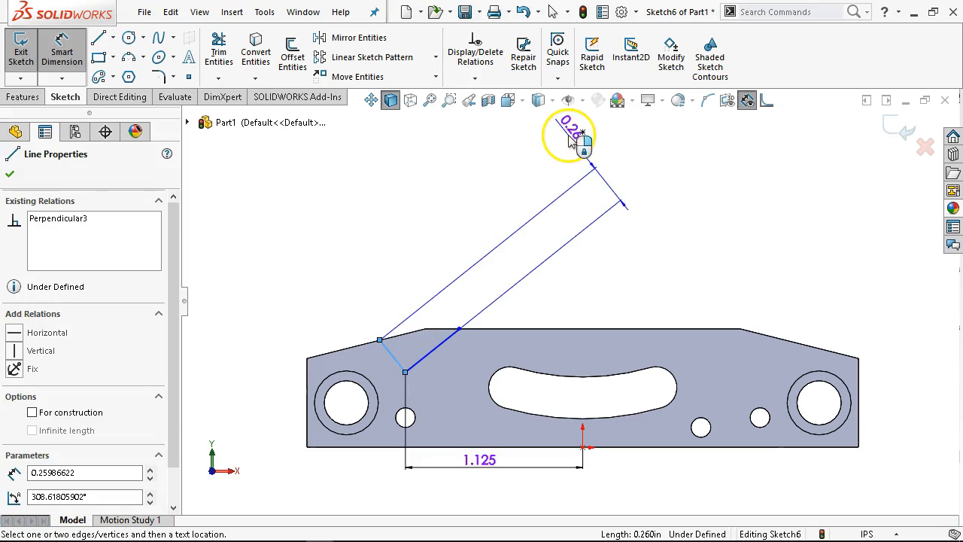
pyautogui.click(582, 132)
pyautogui.click(422, 186)
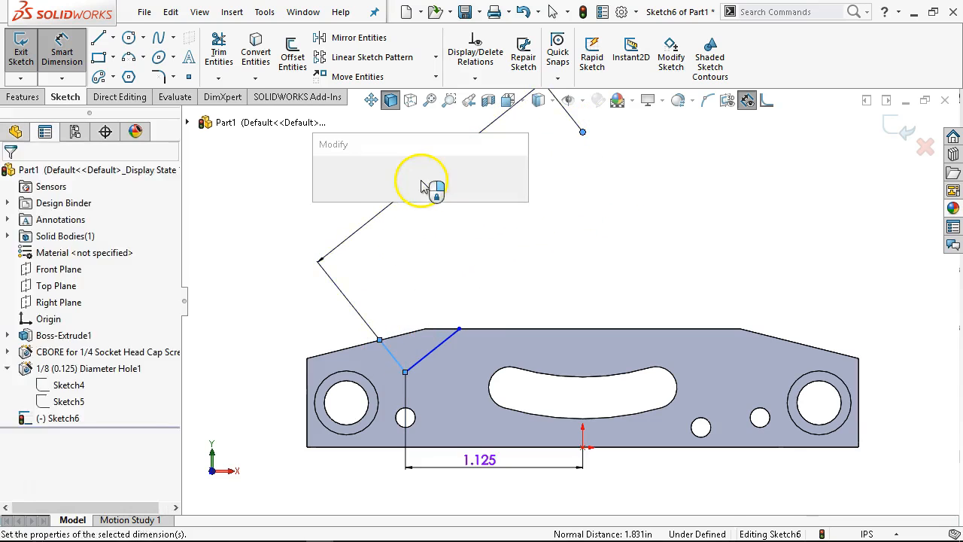
pyautogui.write('2')
pyautogui.press('Return')
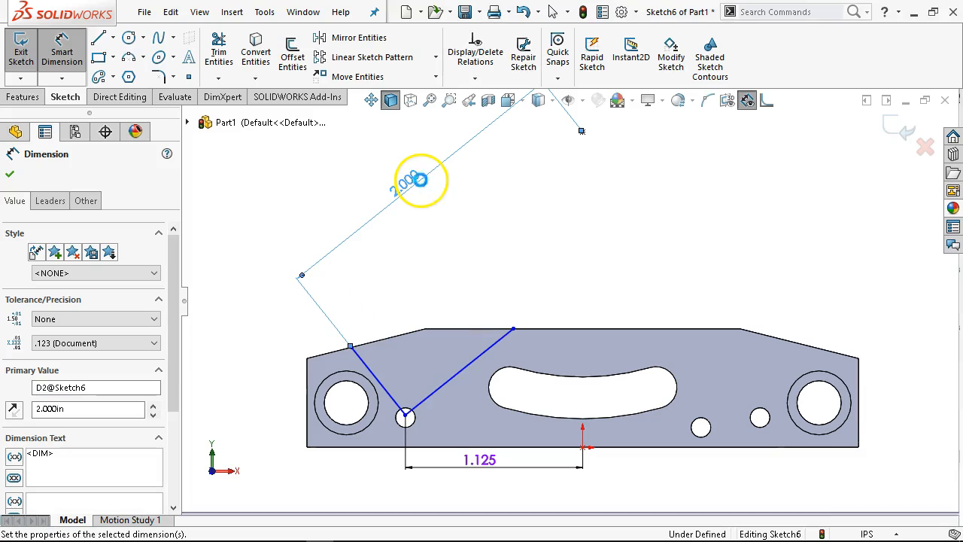
# Leave dimensioning and move the right notch line's upper endpoint leftward along the plate's top edge to steepen the line.
pyautogui.rightClick(551, 230)
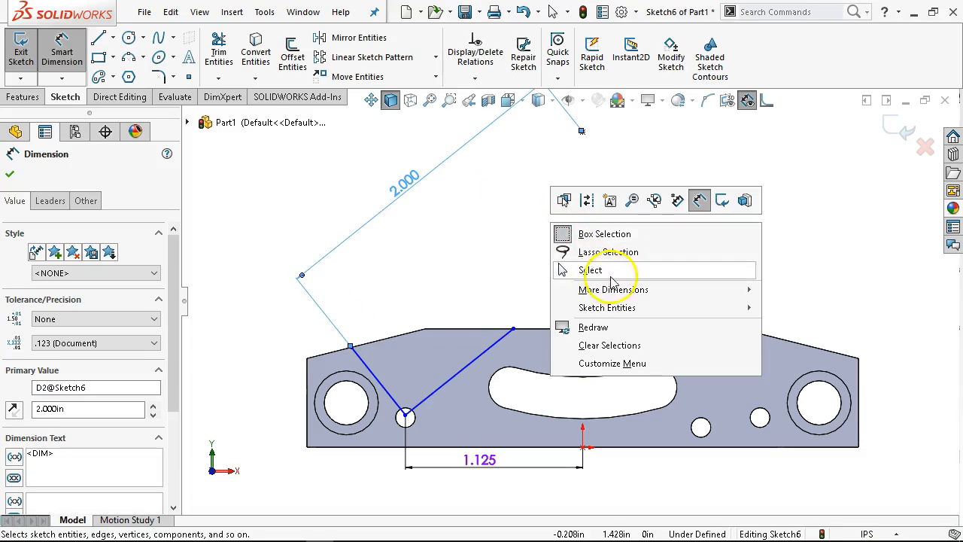
pyautogui.click(608, 272)
pyautogui.moveTo(517, 336); pyautogui.dragTo(468, 340)
pyautogui.click(476, 222)
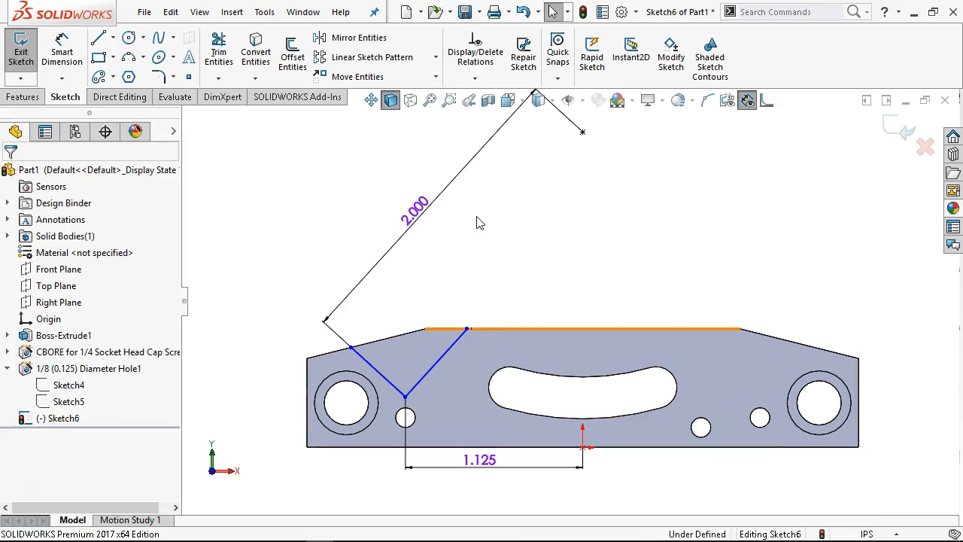
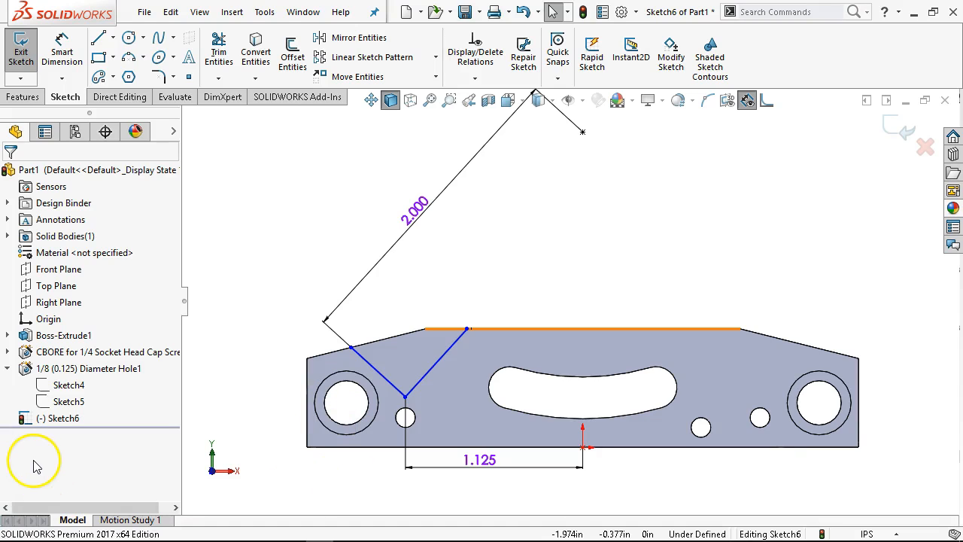
pyautogui.moveTo(468, 340)
pyautogui.mouseDown()
pyautogui.moveTo(419, 338)
pyautogui.moveTo(468, 344)
pyautogui.moveTo(467, 328)
pyautogui.mouseUp()
pyautogui.click(490, 247)
pyautogui.click(570, 225)
pyautogui.moveTo(97, 534)
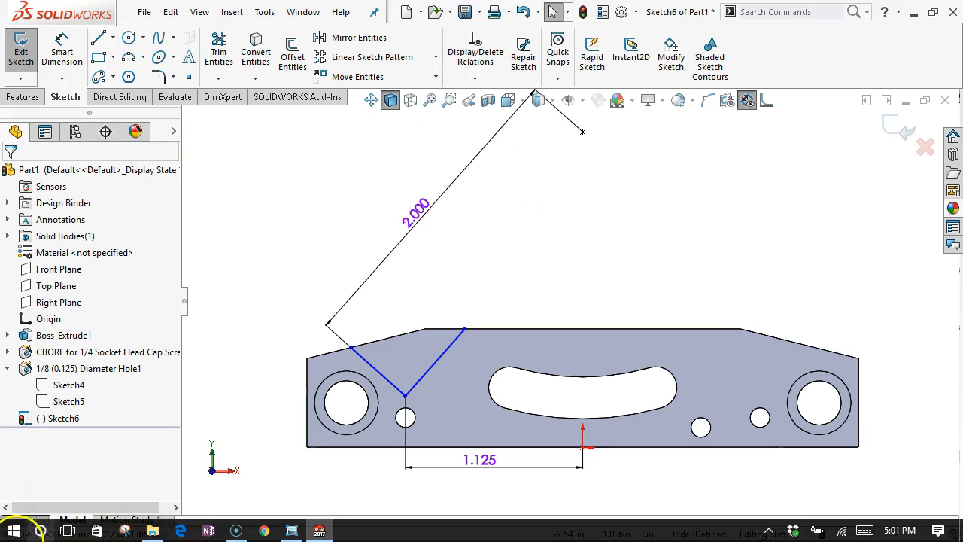
# Consult the textbook drawing in Windows Photo Viewer for the notch's dimensions and return to the SOLIDWORKS part.
pyautogui.moveTo(291, 531)
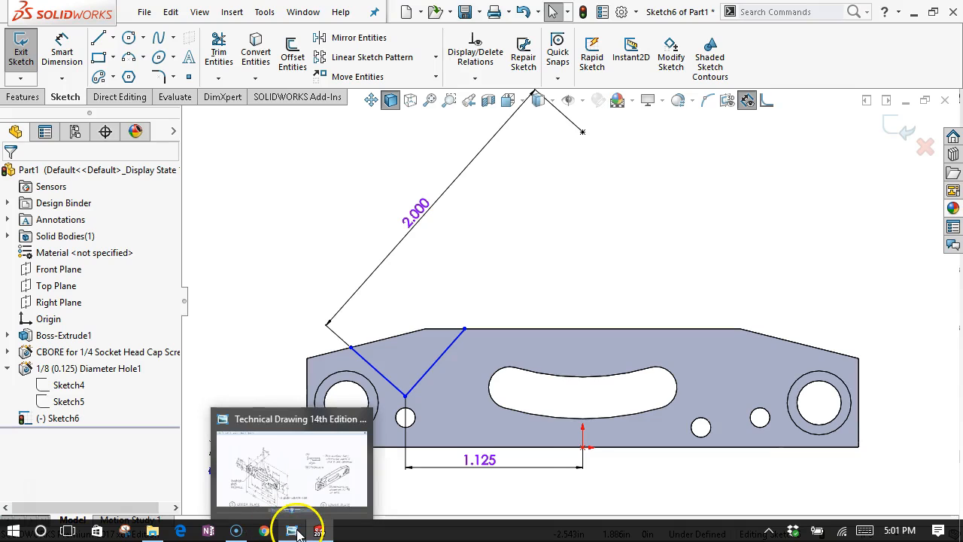
pyautogui.click(294, 531)
pyautogui.moveTo(493, 287); pyautogui.dragTo(470, 59)
pyautogui.moveTo(480, 331)
pyautogui.mouseDown()
pyautogui.moveTo(524, 136)
pyautogui.moveTo(521, 82)
pyautogui.mouseUp()
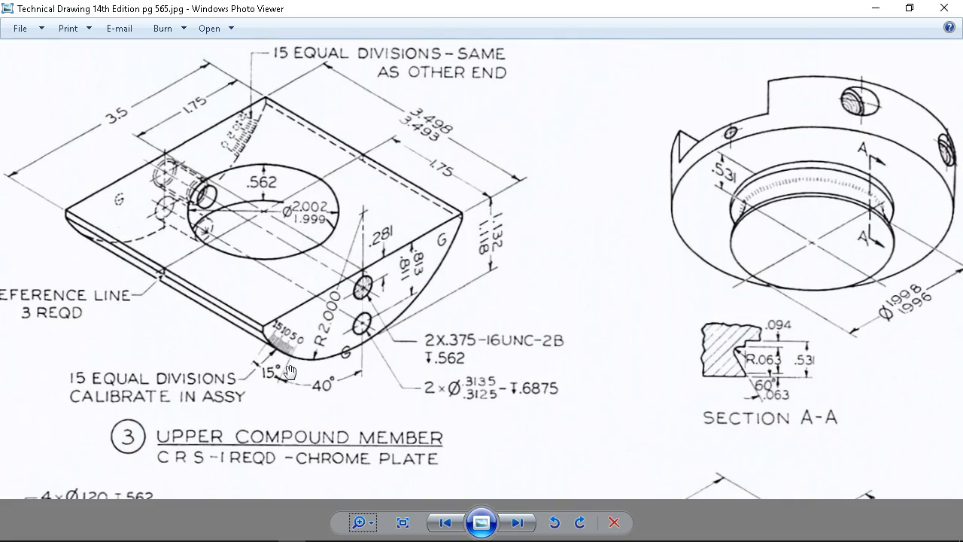
pyautogui.click(875, 10)
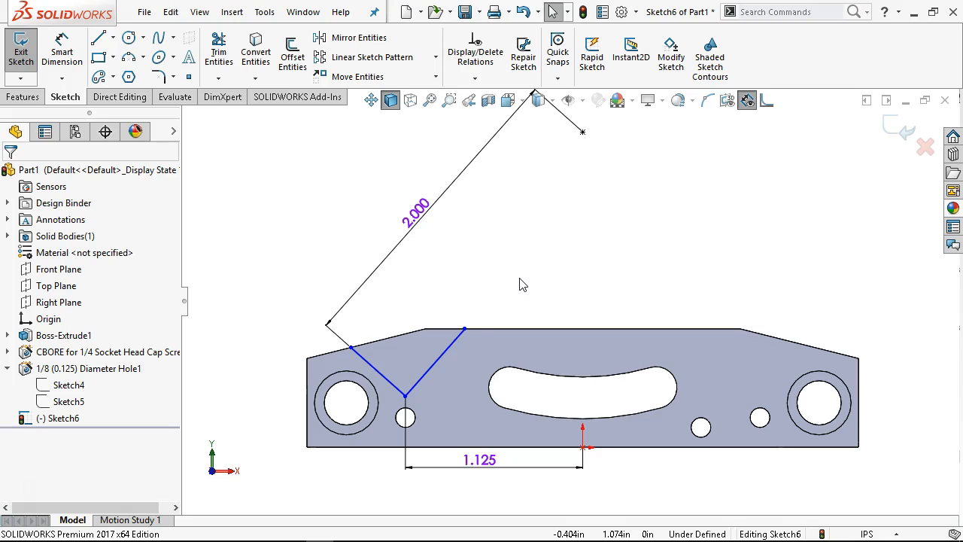
# Draw a vertical construction line from the point above the plate down to the origin.
pyautogui.scroll(-1, 372, 404)
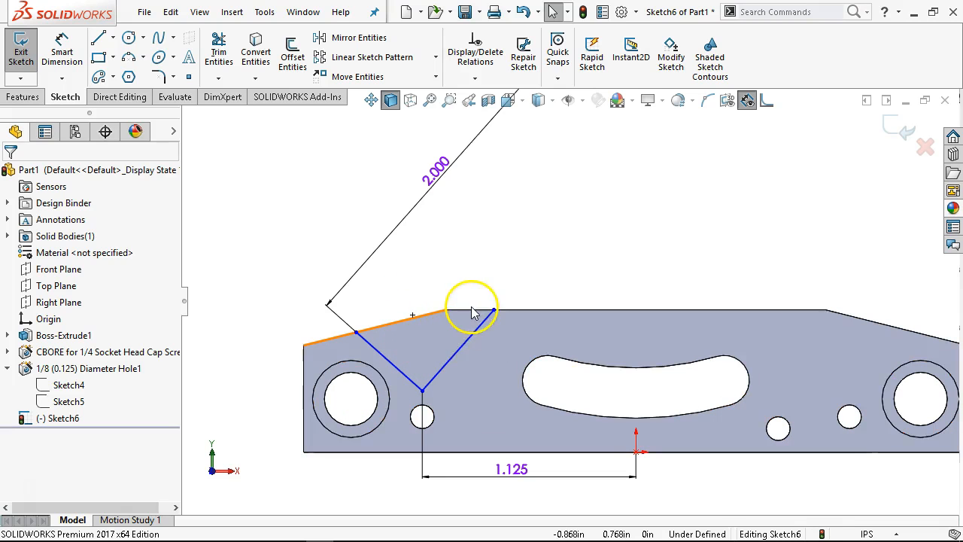
pyautogui.press('f')
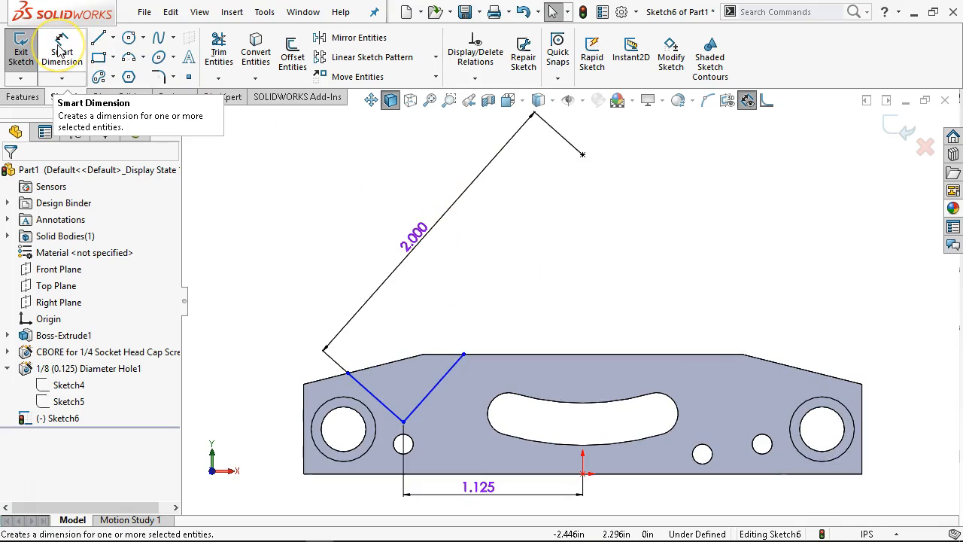
pyautogui.click(98, 38)
pyautogui.click(112, 38)
pyautogui.click(132, 75)
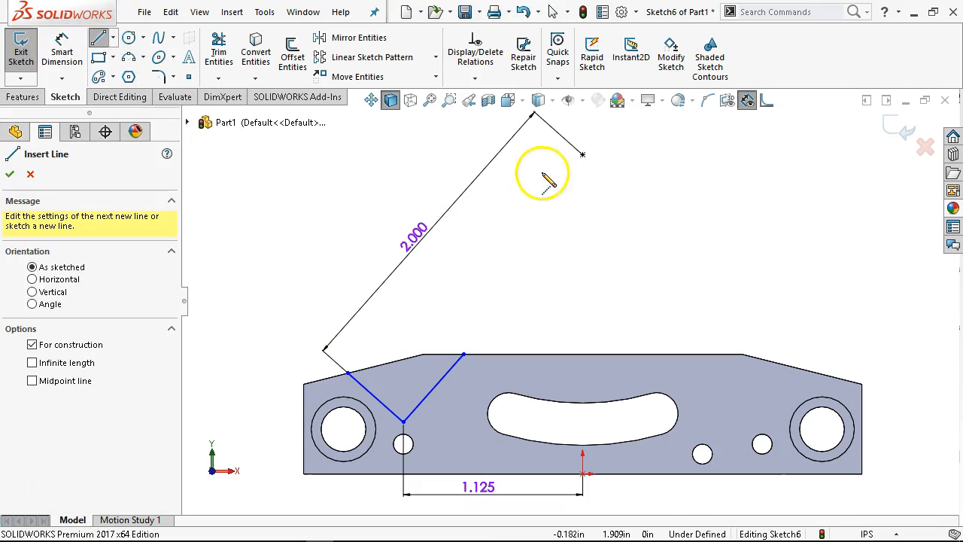
pyautogui.click(582, 154)
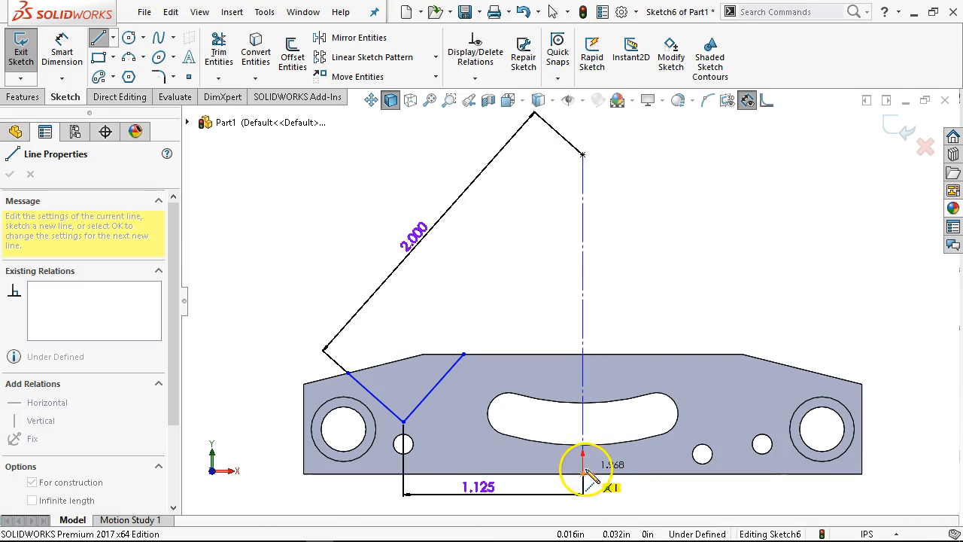
pyautogui.click(582, 473)
# Dimension the angle between the vertical construction line and the right notch line as 40° and leave dimensioning.
pyautogui.rightClick(687, 236)
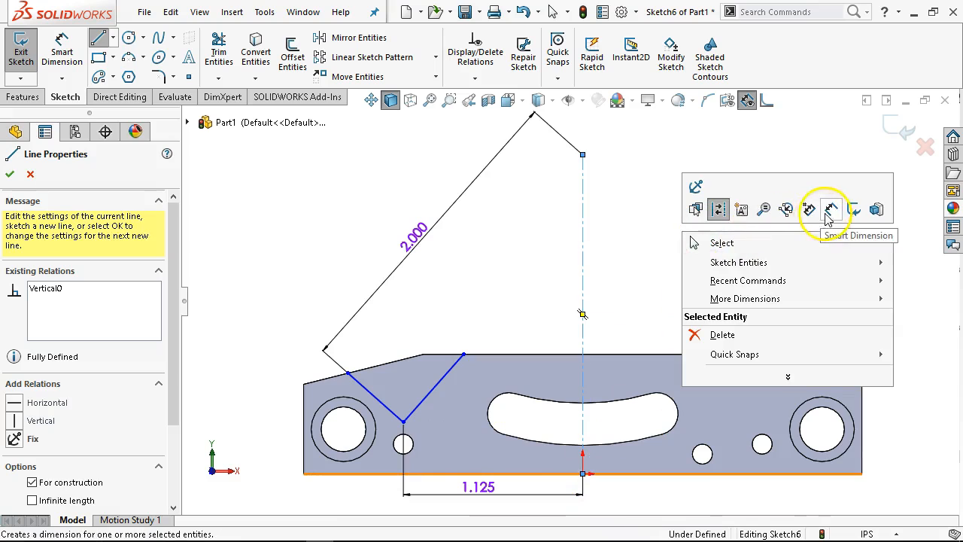
pyautogui.click(808, 209)
pyautogui.click(584, 253)
pyautogui.click(435, 387)
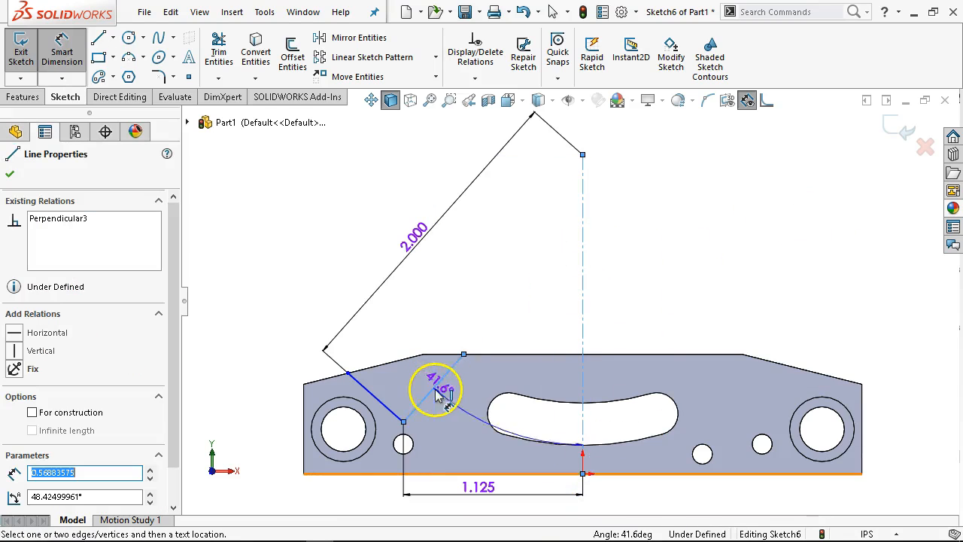
pyautogui.scroll(2, 452, 391)
pyautogui.click(461, 484)
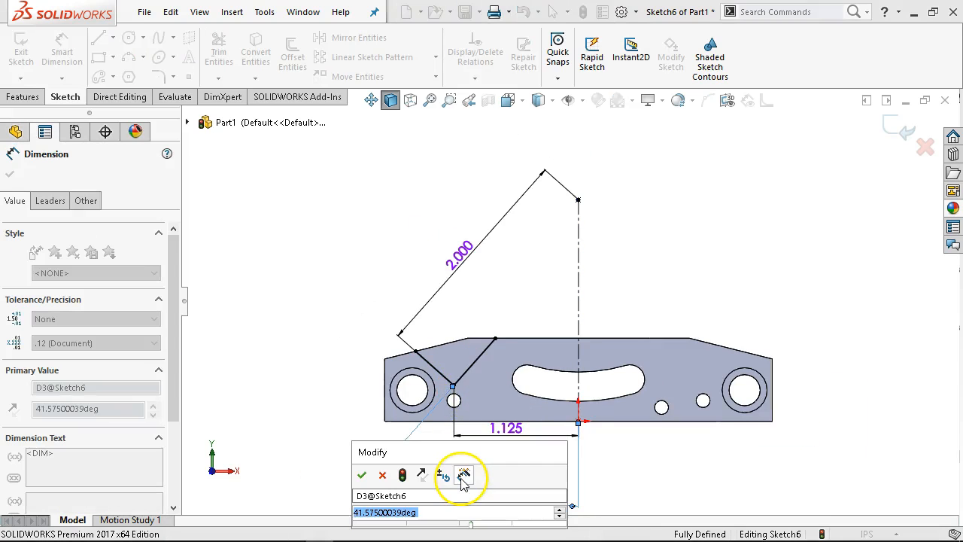
pyautogui.press('Return')
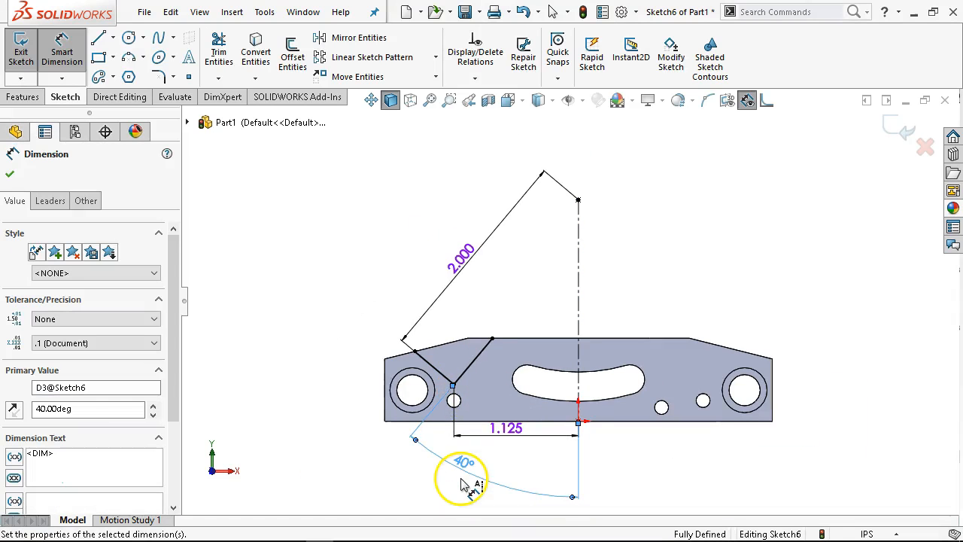
pyautogui.scroll(-3, 338, 414)
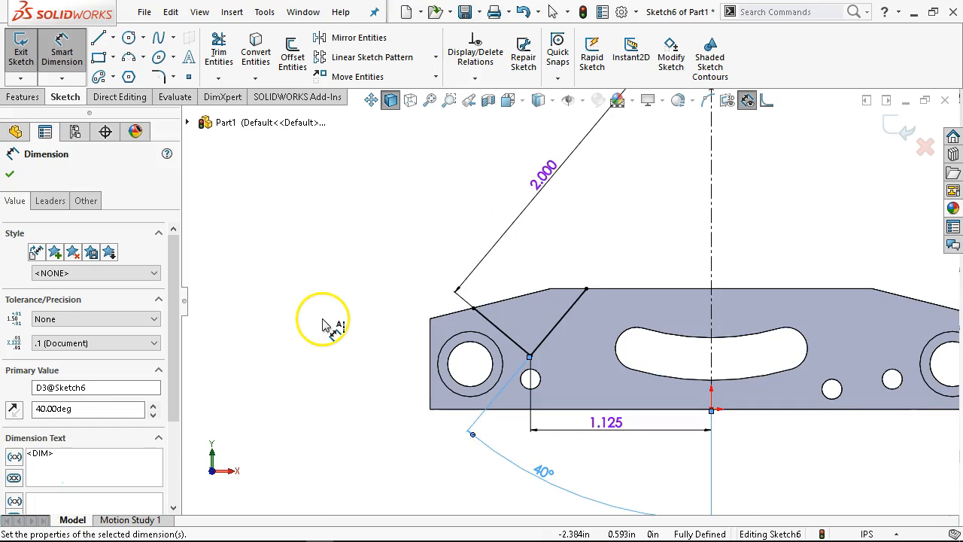
pyautogui.rightClick(338, 267)
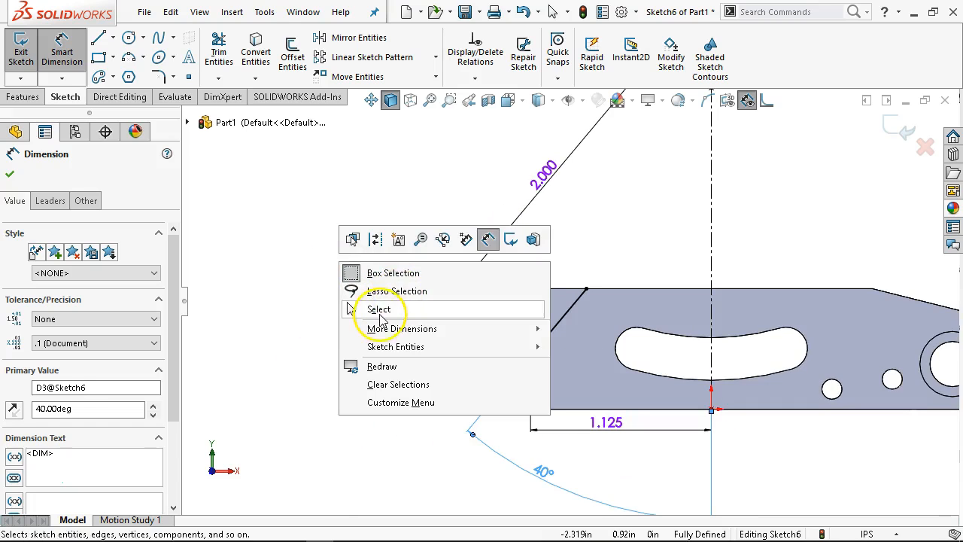
pyautogui.click(385, 308)
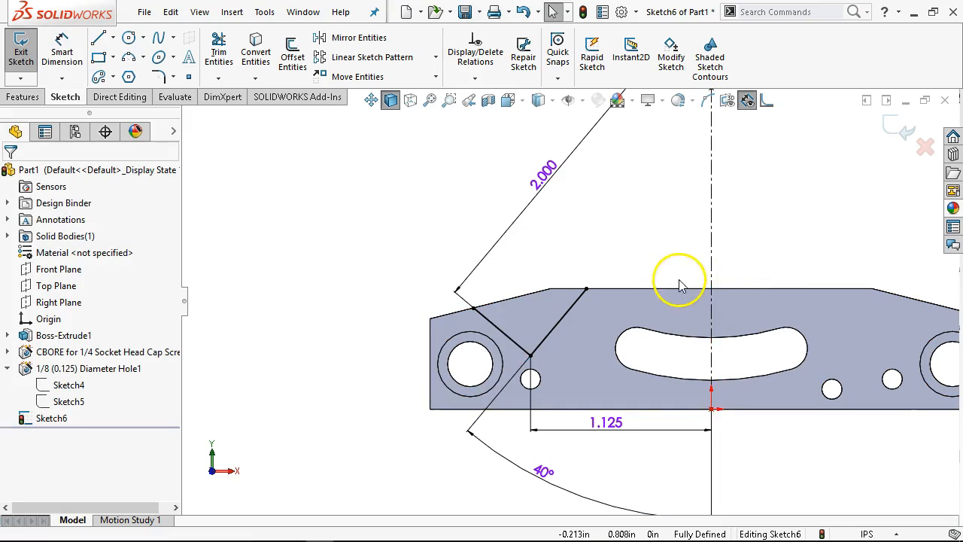
# Close the notch profile with lines from its right end along the plate's top edge to the corner and down the slope to its left end.
pyautogui.scroll(-3, 543, 343)
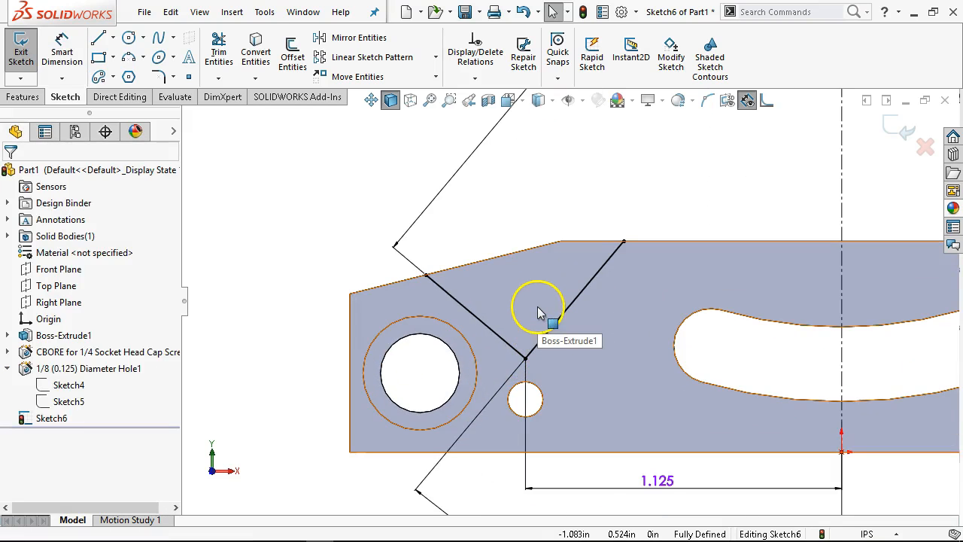
pyautogui.scroll(1, 537, 280)
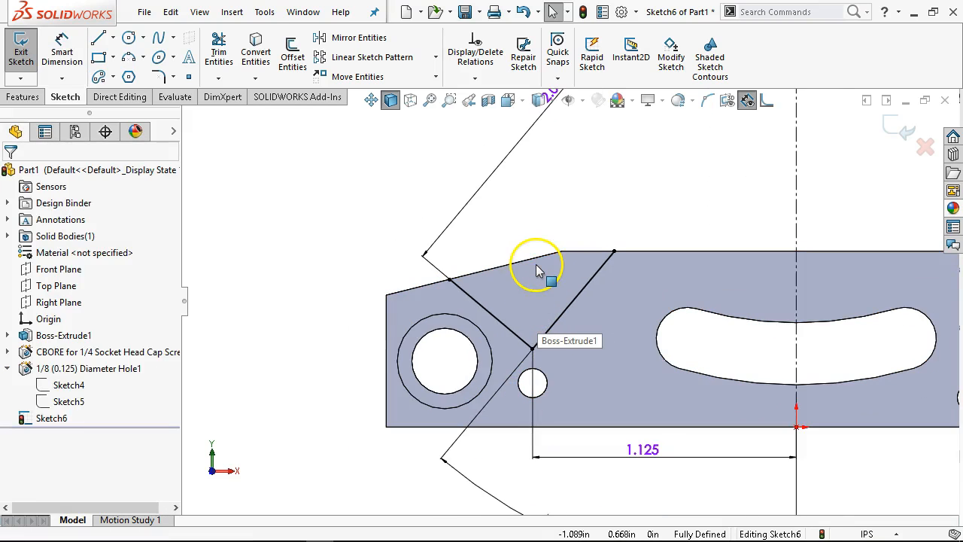
pyautogui.click(97, 38)
pyautogui.click(613, 251)
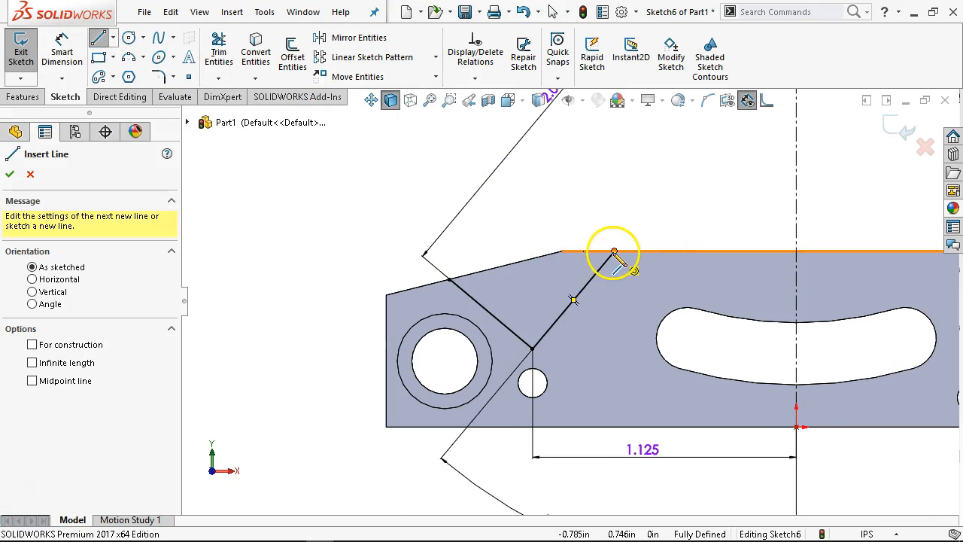
pyautogui.click(561, 252)
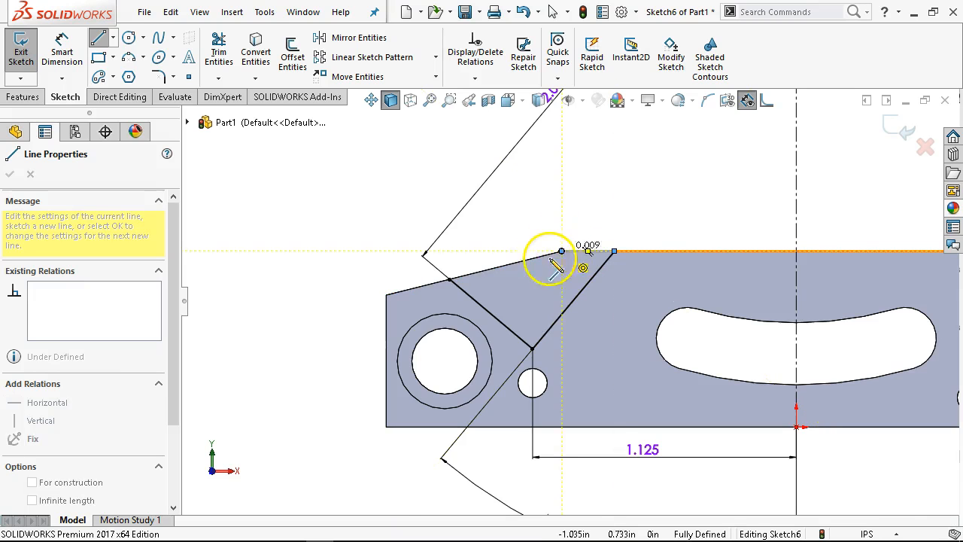
pyautogui.click(449, 279)
pyautogui.rightClick(616, 161)
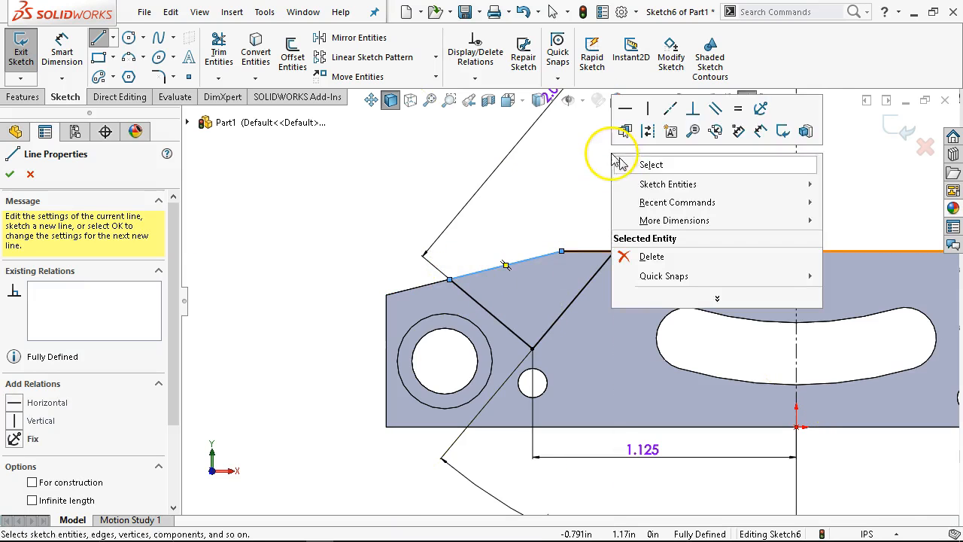
pyautogui.click(650, 163)
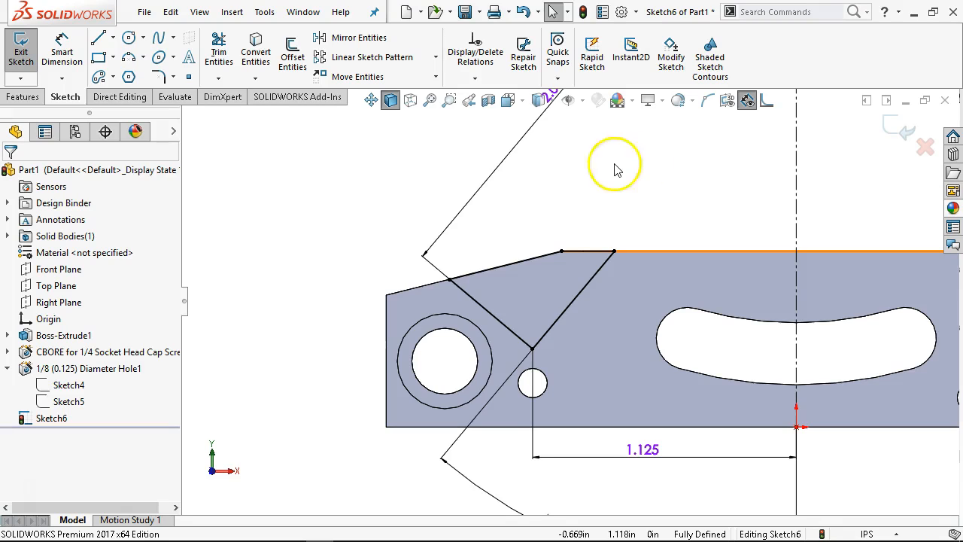
# Cut the closed notch profile into the plate as a blind Extruded Cut 0.1875 in deep.
pyautogui.click(22, 98)
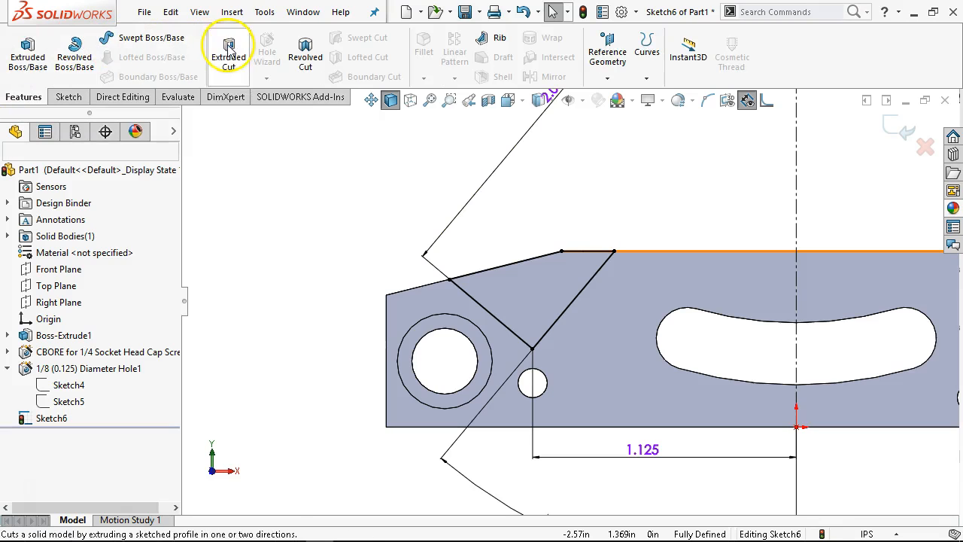
pyautogui.click(228, 49)
pyautogui.write('.19')
pyautogui.press('BackSpace')
pyautogui.write('875')
pyautogui.press('Tab')
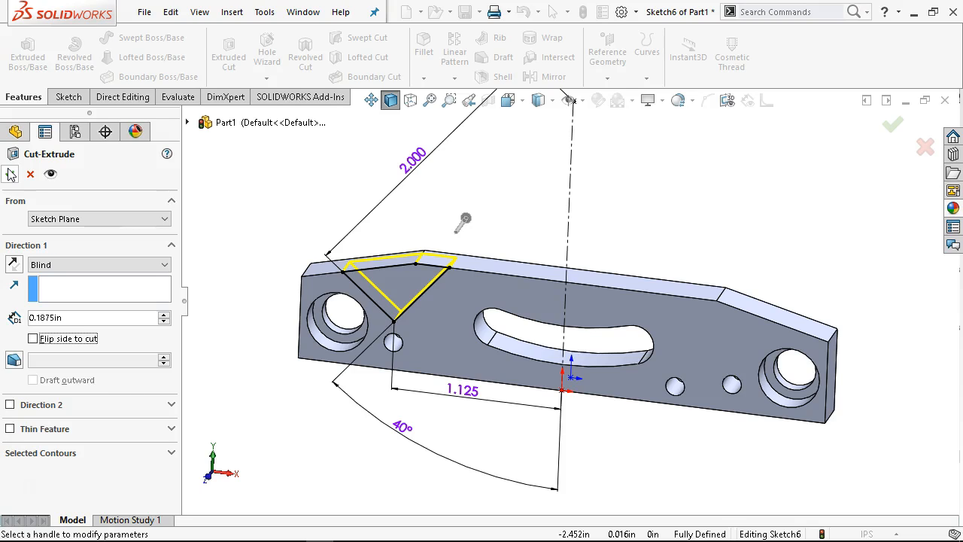
pyautogui.press('Return')
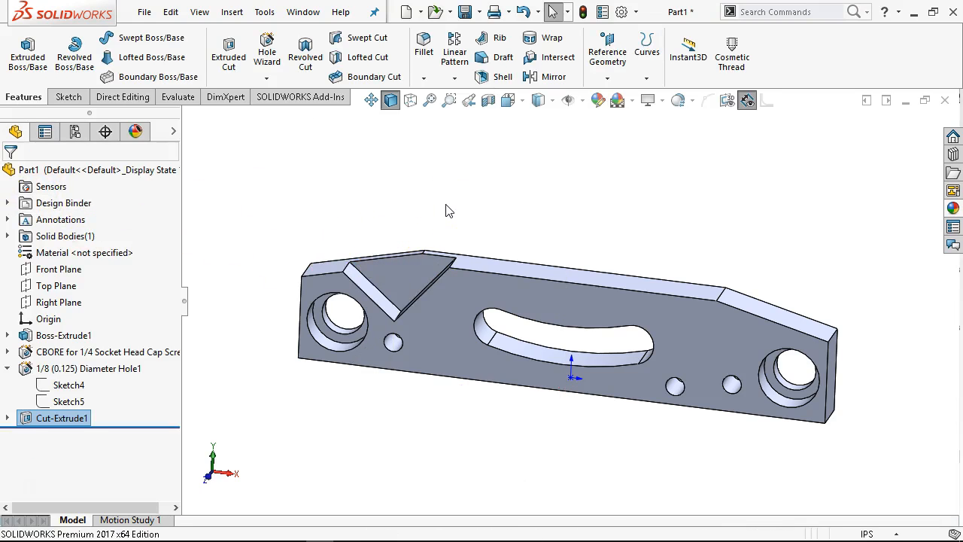
# Start a new sketch on the recessed floor face of the notch.
pyautogui.moveTo(537, 210); pyautogui.dragTo(546, 126, button='middle')
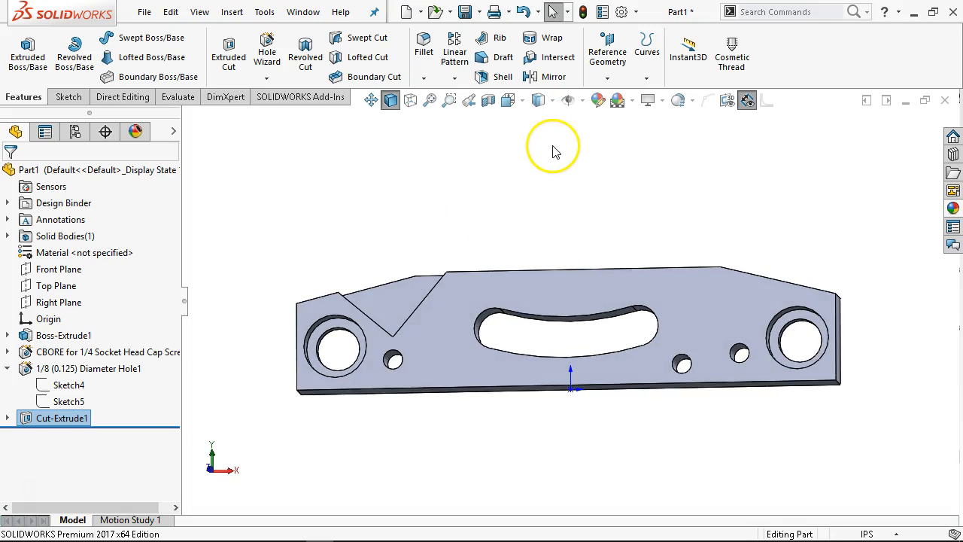
pyautogui.click(524, 193)
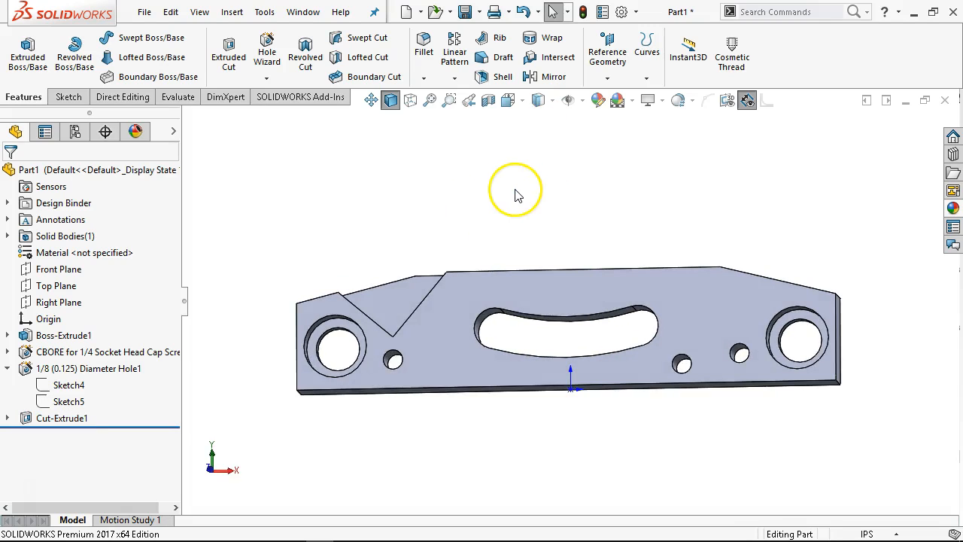
pyautogui.hotkey('ctrl', '1')
pyautogui.scroll(-5, 416, 267)
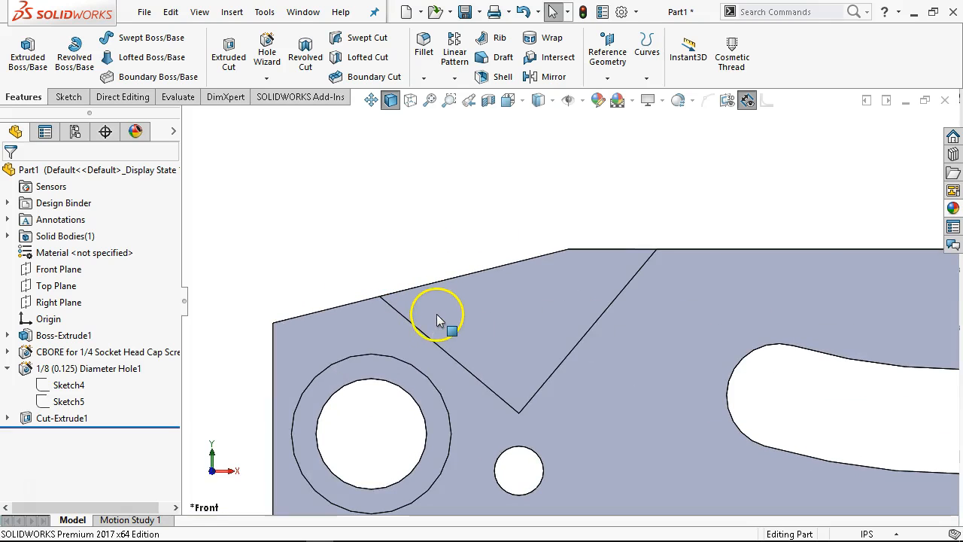
pyautogui.click(436, 313)
pyautogui.click(503, 219)
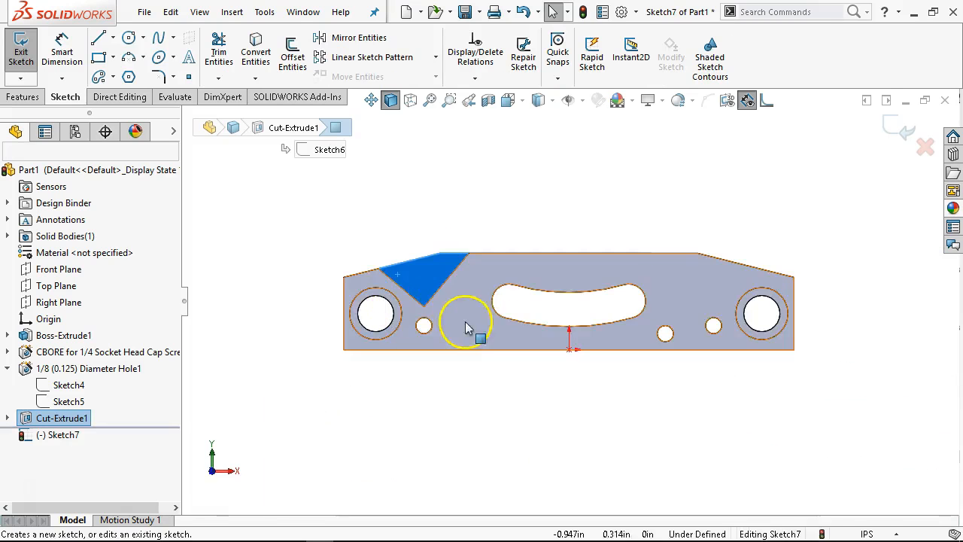
# Convert the notch floor's left edge and the plate's sloped top edge beside it into sketch lines.
pyautogui.moveTo(465, 328); pyautogui.dragTo(429, 365, button='middle')
pyautogui.scroll(-5, 415, 294)
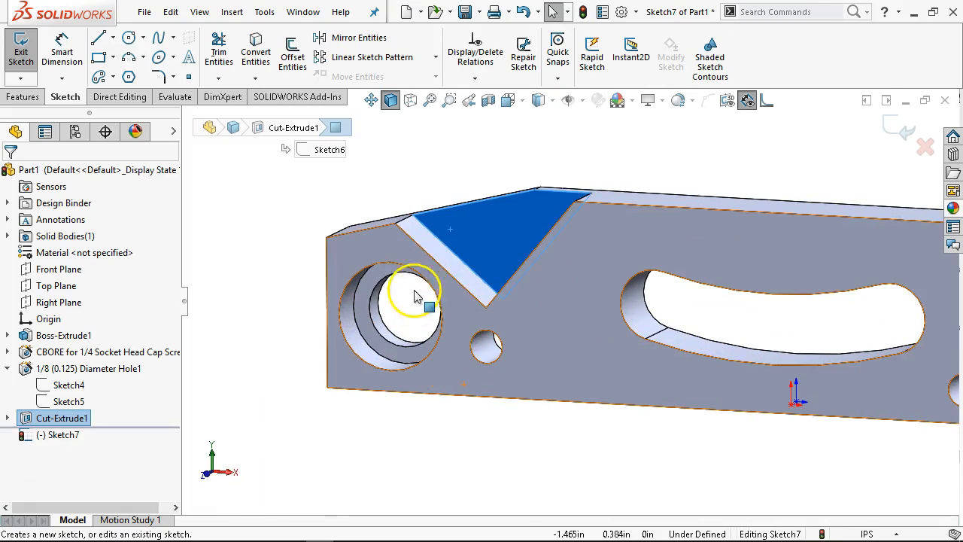
pyautogui.click(447, 252)
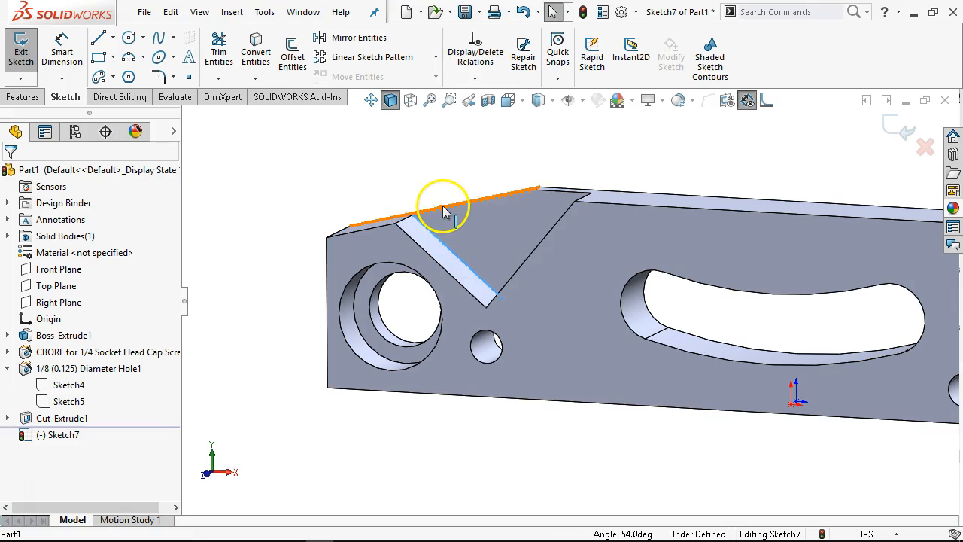
pyautogui.click(257, 49)
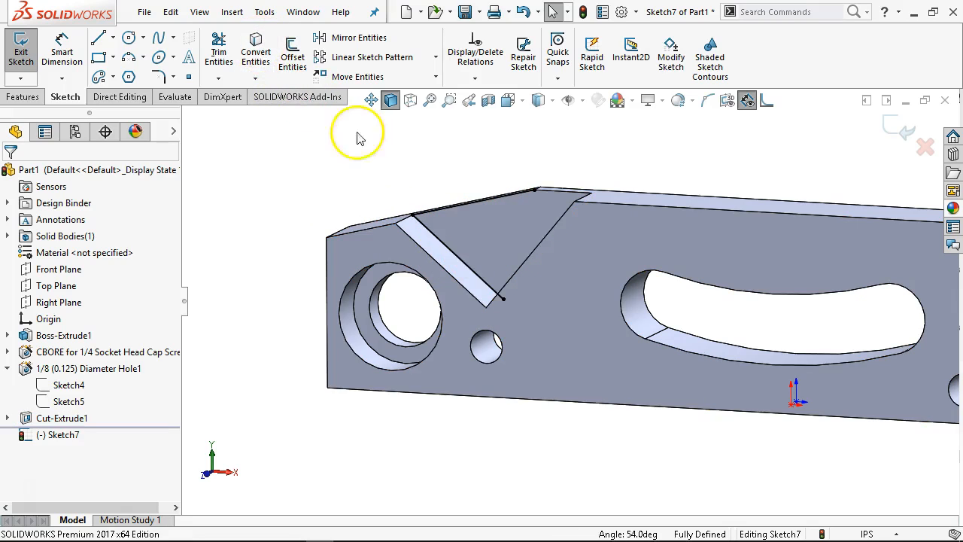
# Shorten both converted lines by moving their free endpoints partway along the edges toward the notch's left corner.
pyautogui.hotkey('ctrl', '1')
pyautogui.scroll(-6, 516, 334)
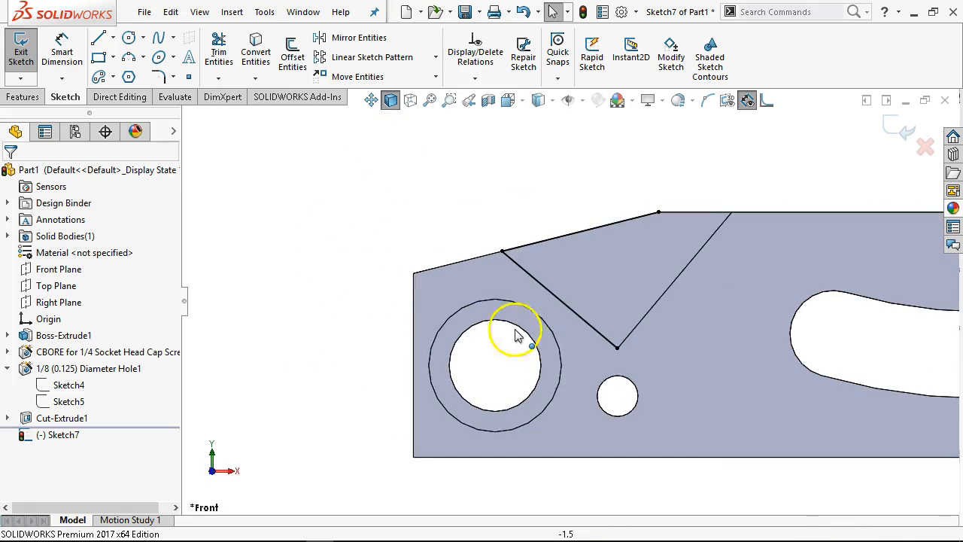
pyautogui.moveTo(614, 324); pyautogui.dragTo(544, 257)
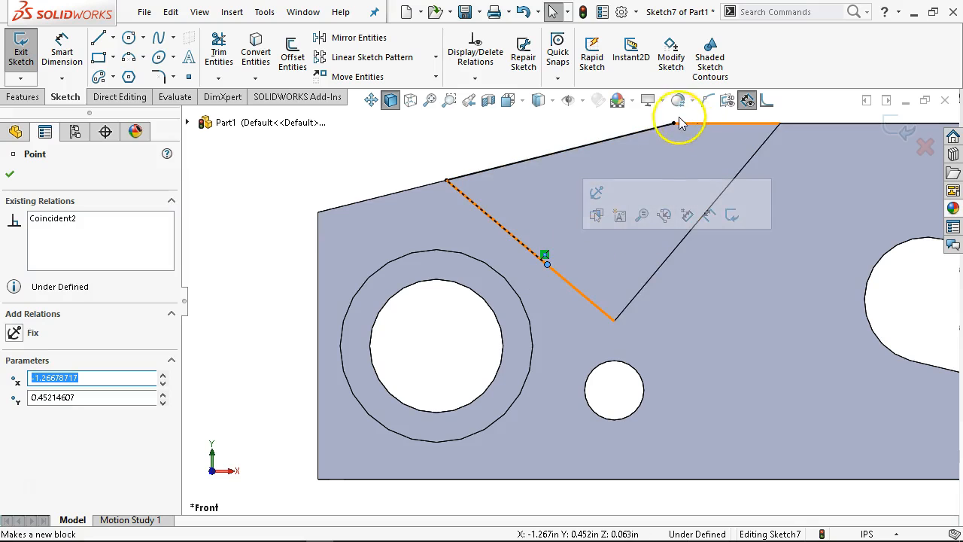
pyautogui.moveTo(673, 123); pyautogui.dragTo(589, 156)
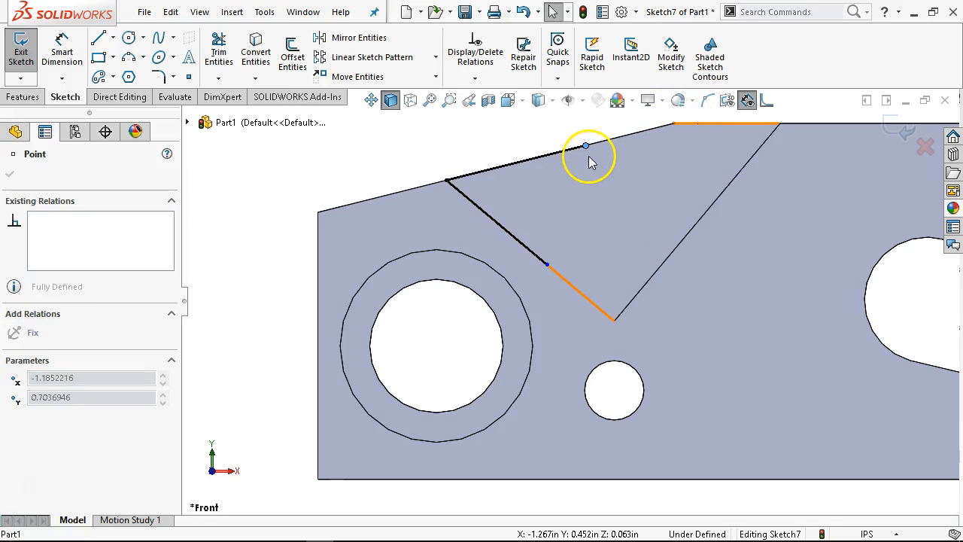
# Close the triangle at the notch's left corner with a line about 0.26 in long between the shortened lines' free ends, and select it.
pyautogui.click(97, 37)
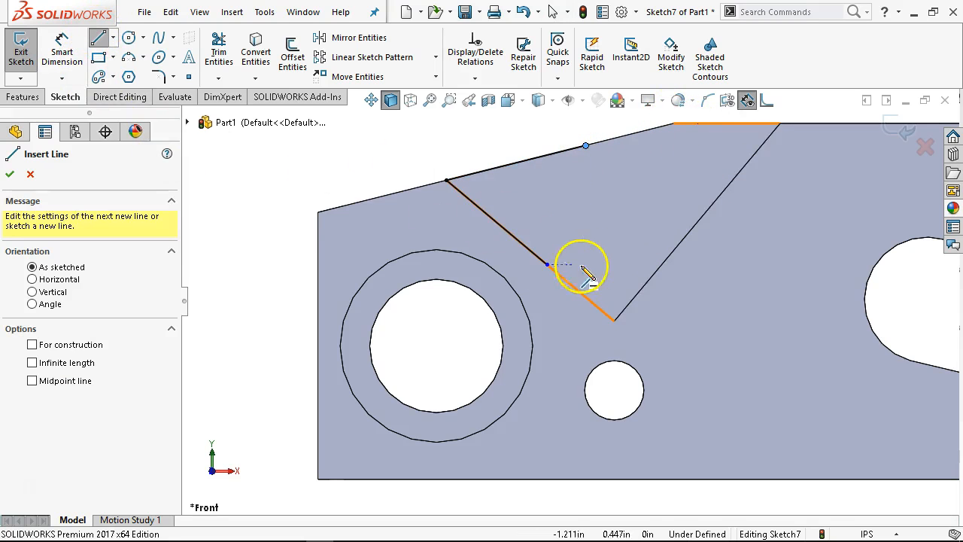
pyautogui.click(546, 263)
pyautogui.click(586, 145)
pyautogui.rightClick(588, 147)
pyautogui.click(580, 155)
pyautogui.click(575, 183)
pyautogui.moveTo(594, 209); pyautogui.dragTo(634, 228, button='middle')
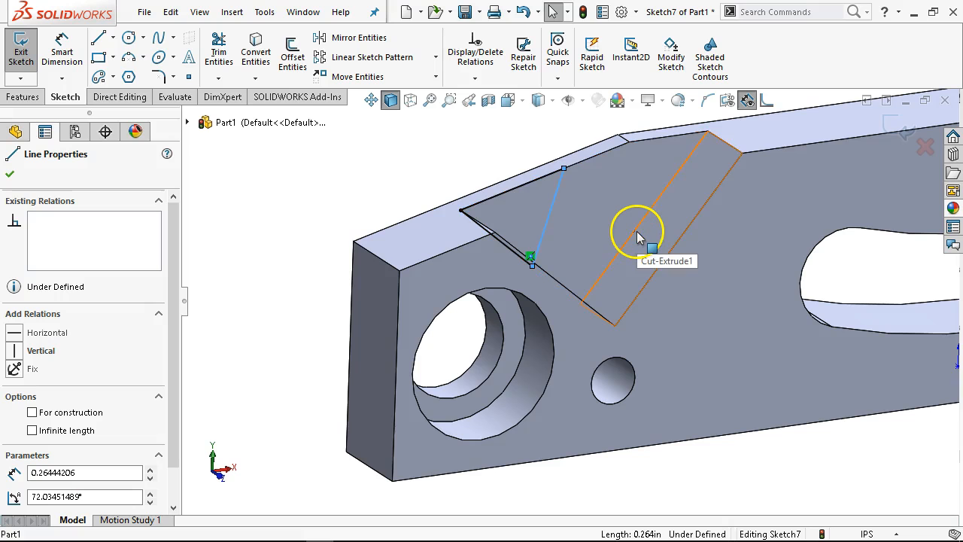
# Make the triangle's closing line parallel to the V notch's opposite side wall.
pyautogui.keyDown('ctrl'); pyautogui.click(637, 234); pyautogui.keyUp('ctrl')
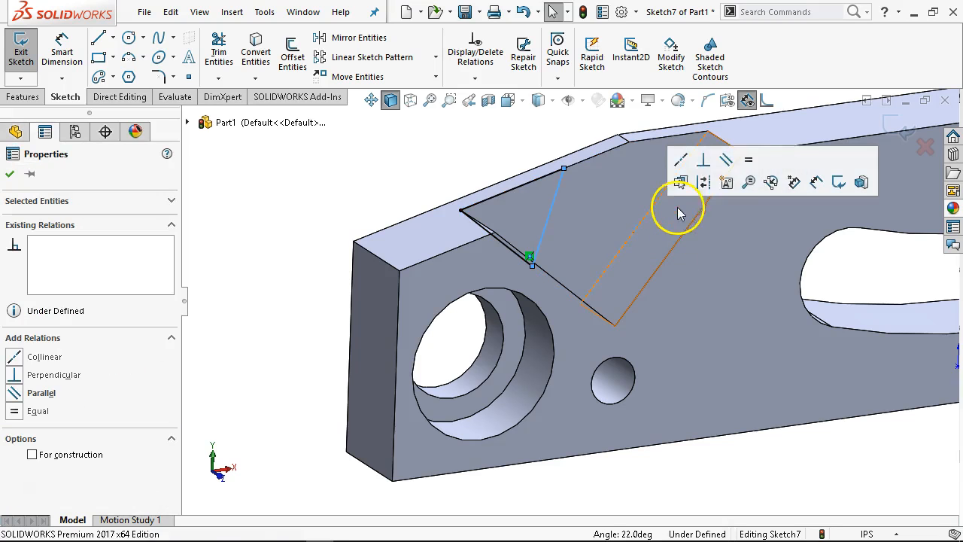
pyautogui.click(727, 161)
pyautogui.click(509, 146)
# Sketch a vertical centerline about 2 in long upward from the origin.
pyautogui.hotkey('ctrl', '1')
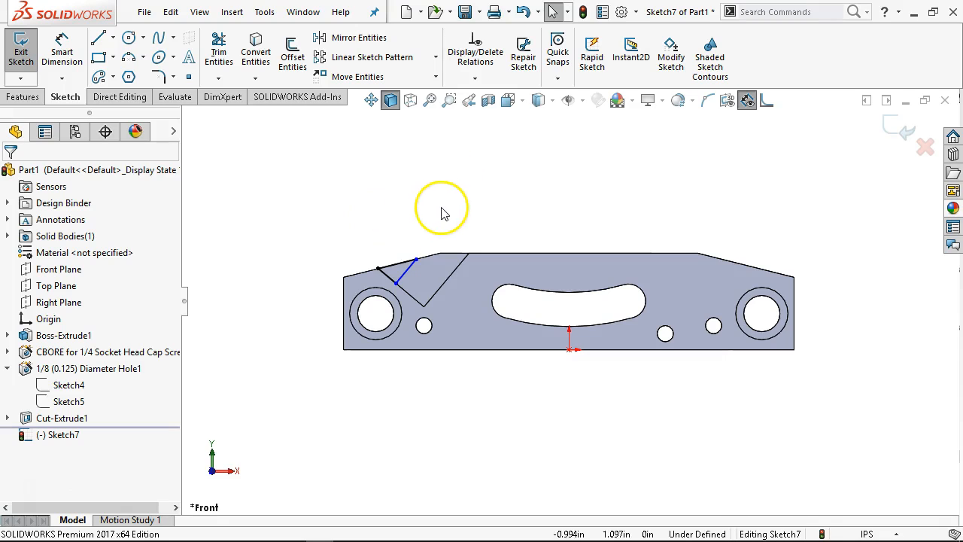
pyautogui.scroll(-3, 446, 264)
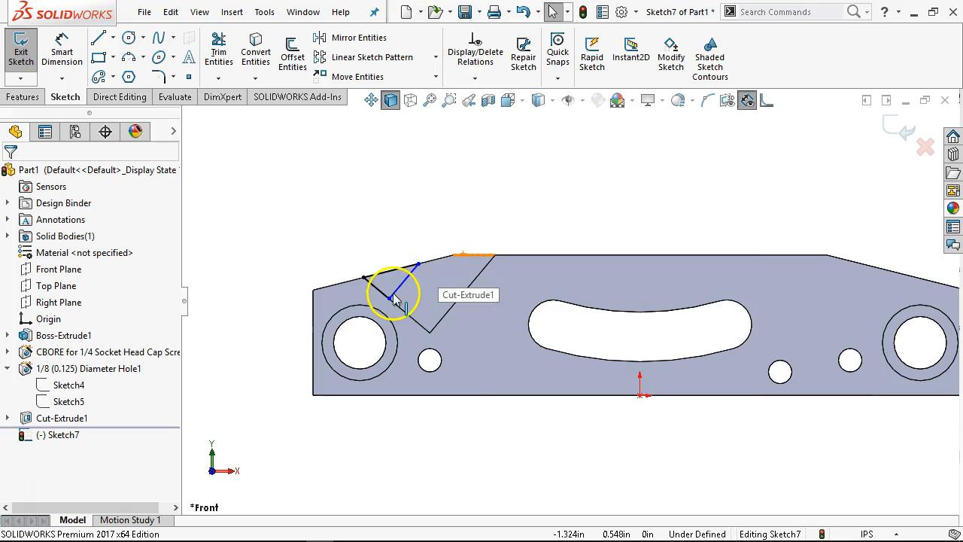
pyautogui.click(112, 38)
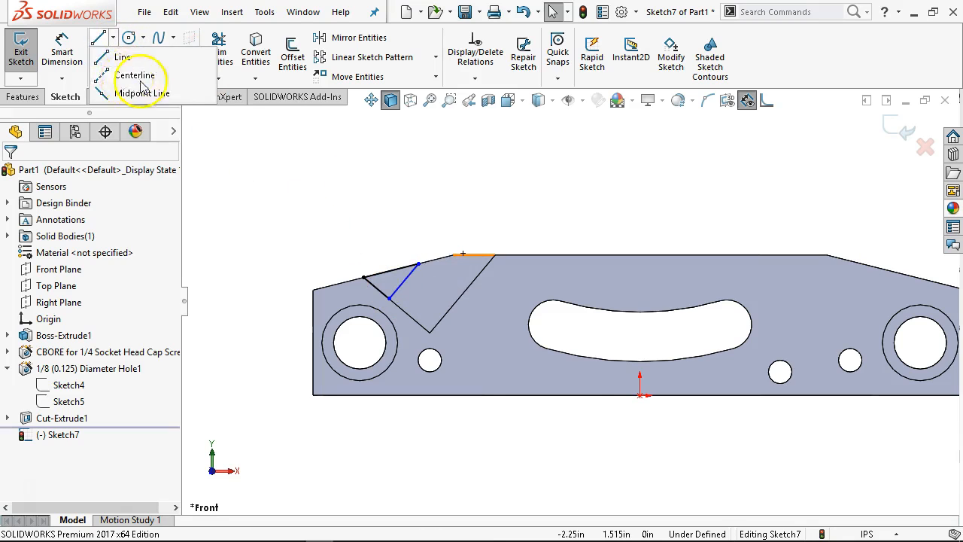
pyautogui.click(140, 77)
pyautogui.click(639, 393)
pyautogui.scroll(3, 651, 166)
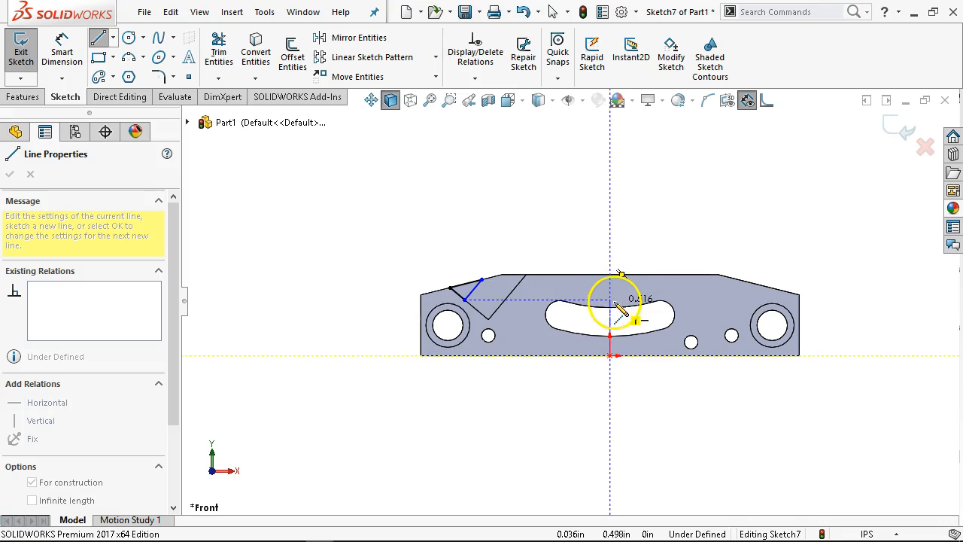
pyautogui.scroll(3, 612, 205)
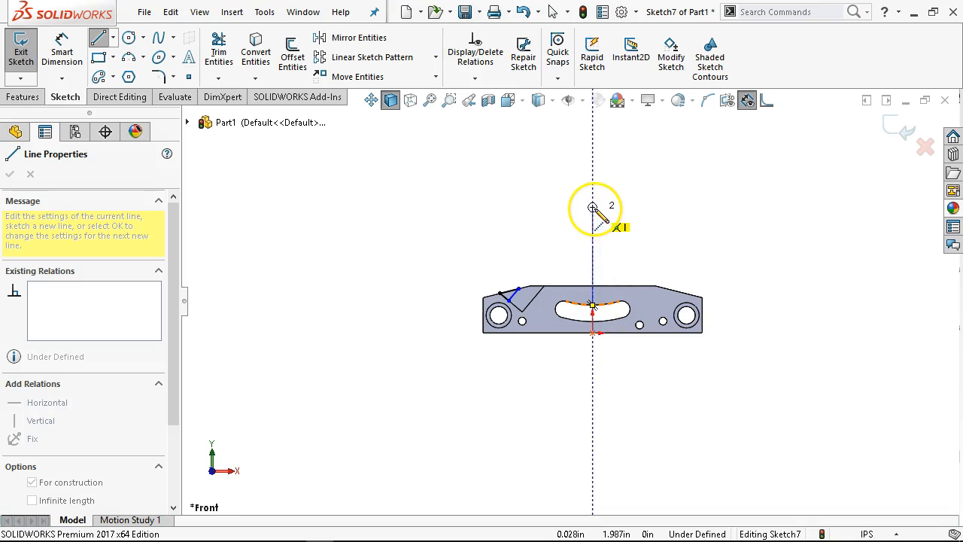
pyautogui.click(593, 207)
pyautogui.rightClick(532, 218)
pyautogui.click(559, 213)
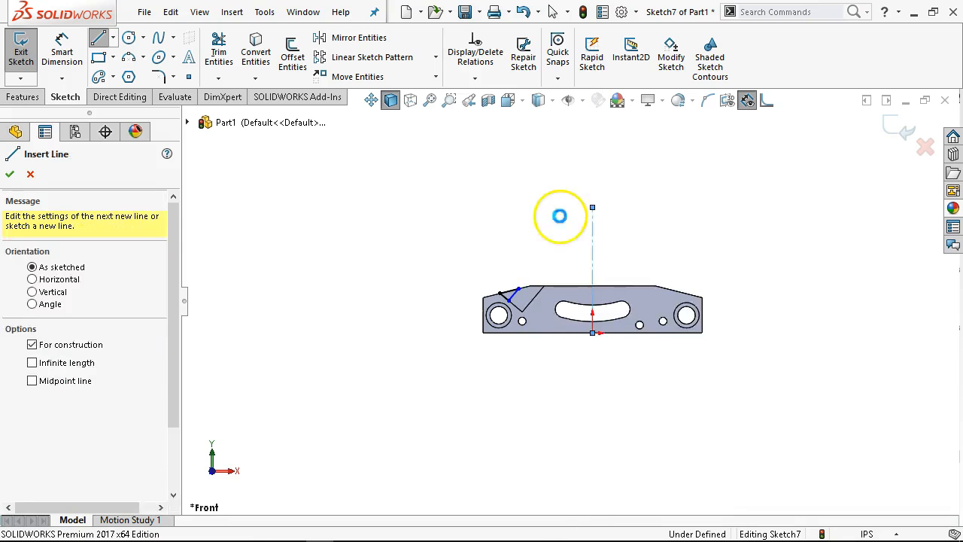
pyautogui.scroll(-3, 559, 215)
# Add a driven angle dimension between the triangle's closing line and the vertical centerline, placed below the plate.
pyautogui.click(62, 51)
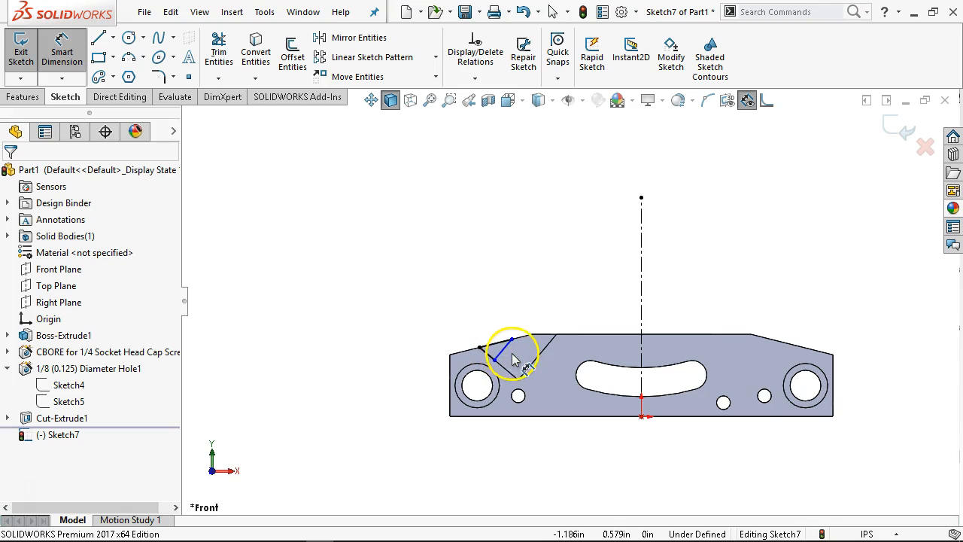
pyautogui.scroll(-3, 505, 355)
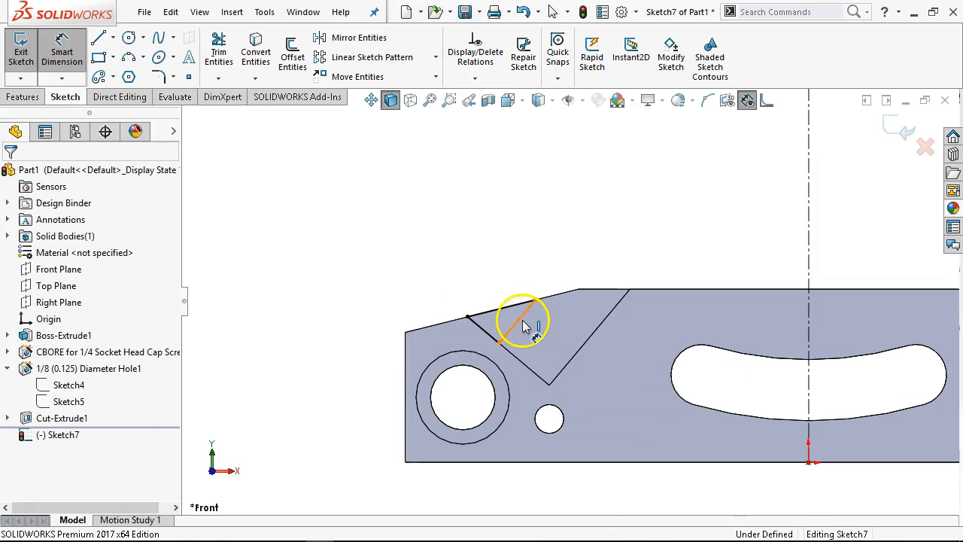
pyautogui.click(523, 327)
pyautogui.click(808, 241)
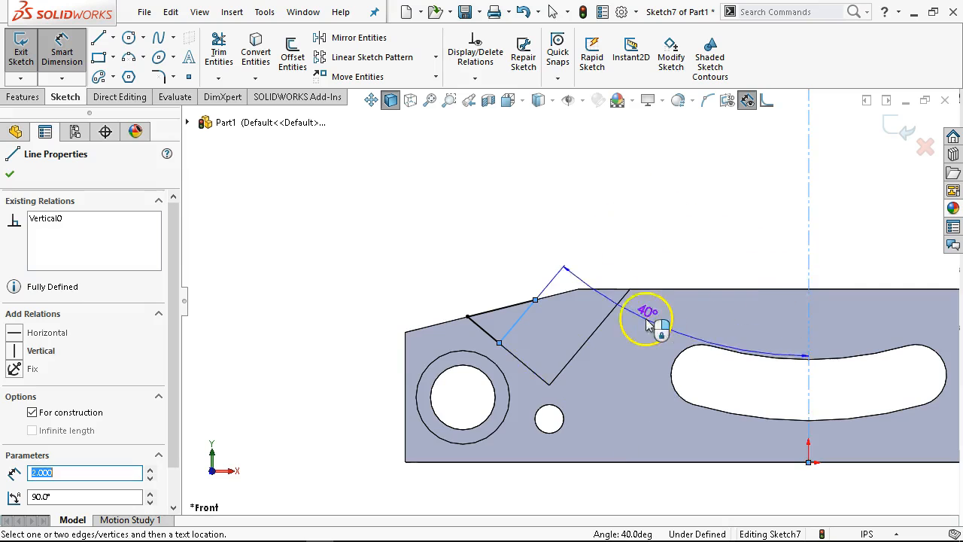
pyautogui.scroll(2, 573, 303)
pyautogui.click(590, 470)
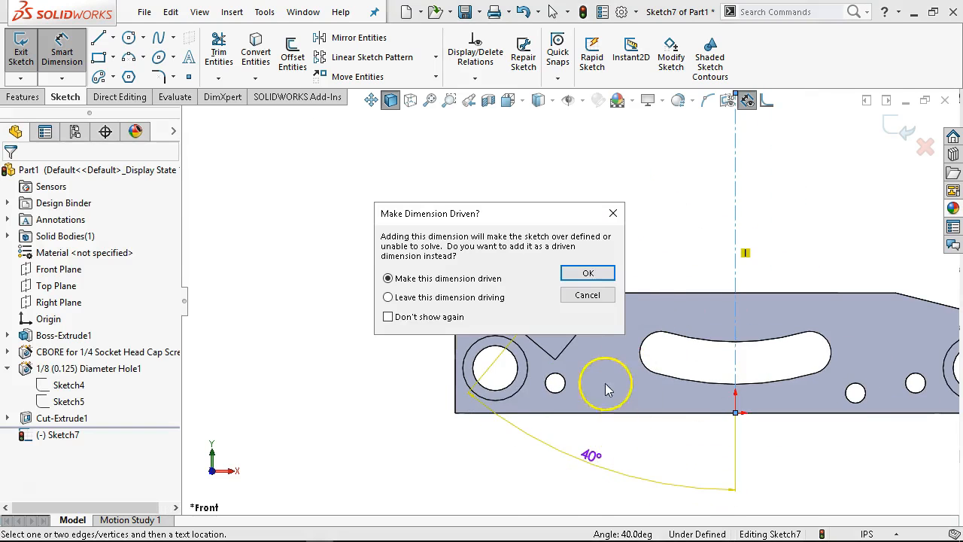
pyautogui.click(588, 273)
pyautogui.rightClick(570, 209)
pyautogui.click(618, 250)
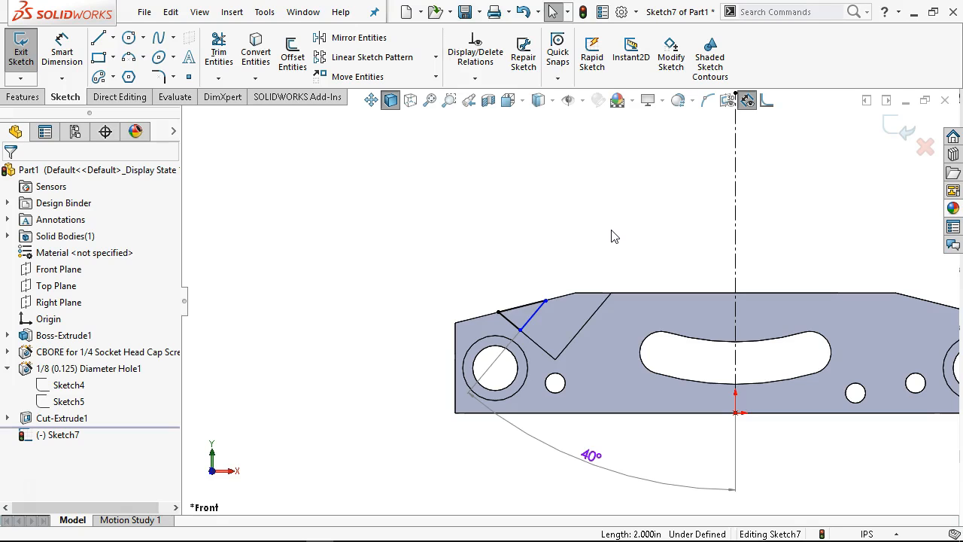
# Consult the textbook drawing in Windows Photo Viewer for the notch's dimensions and return to SOLIDWORKS.
pyautogui.moveTo(284, 538)
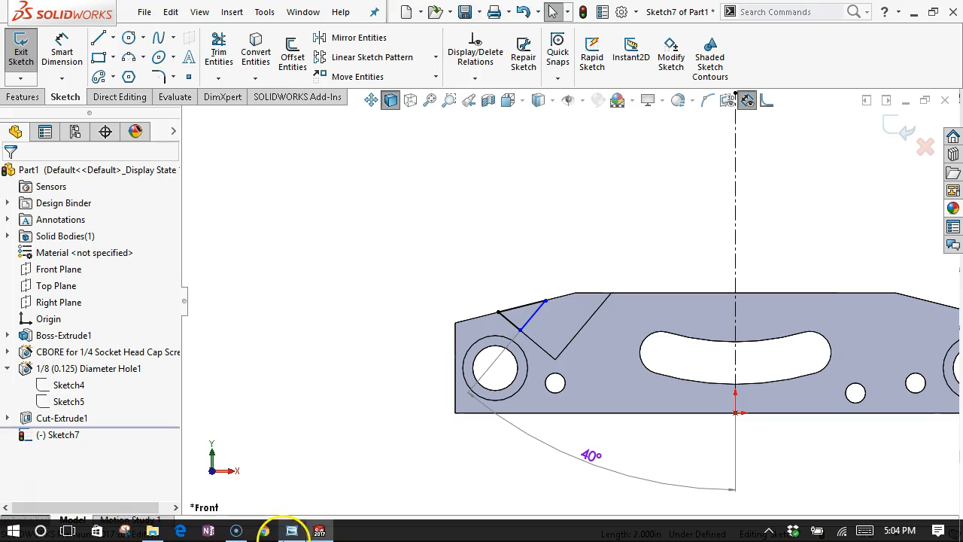
pyautogui.click(293, 530)
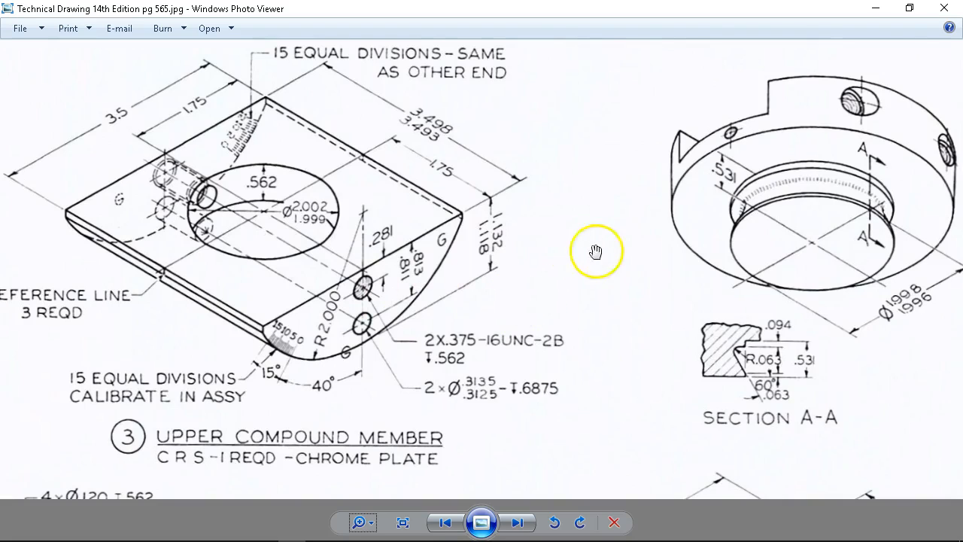
pyautogui.click(874, 9)
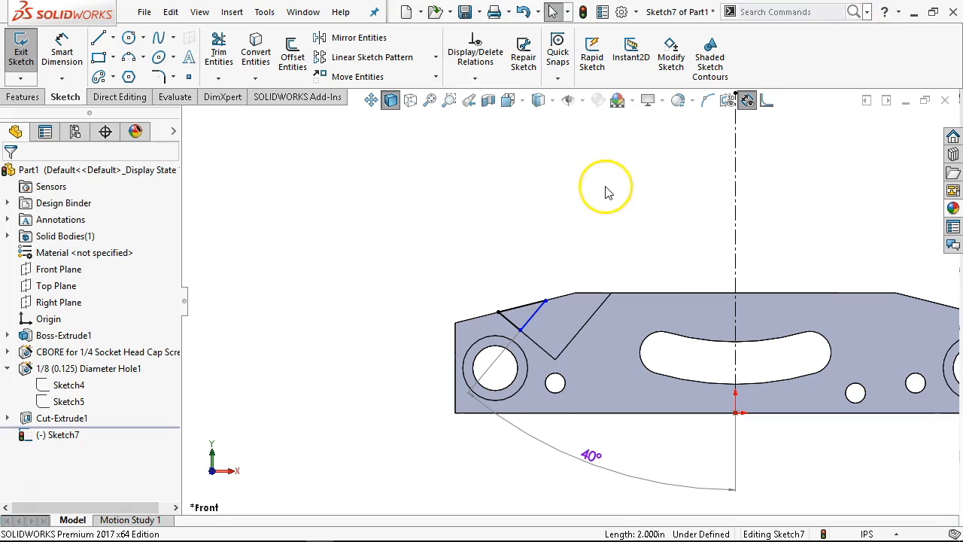
# Dimension the distance from the triangle's closing line to the floor edge of the notch's opposite wall as 0.25 in.
pyautogui.scroll(-2, 460, 291)
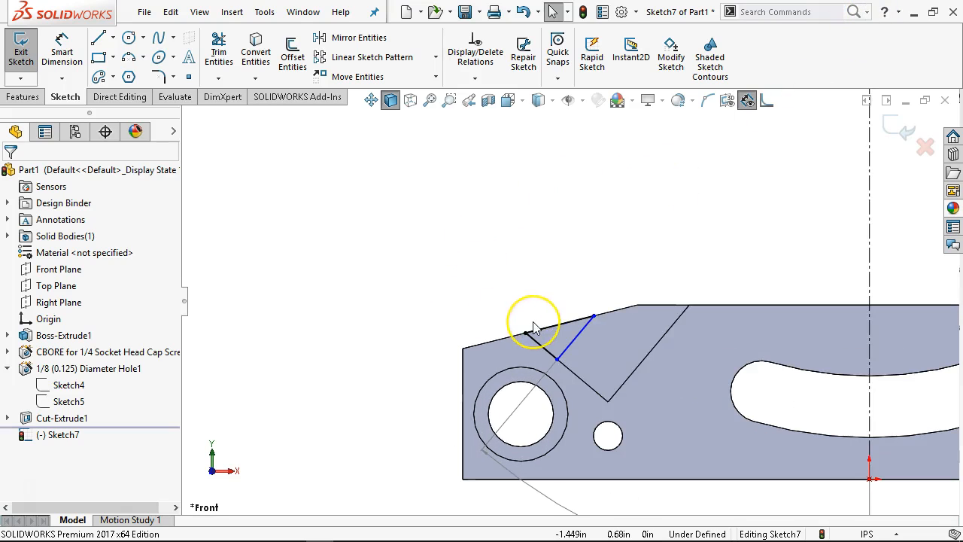
pyautogui.rightClick(613, 220)
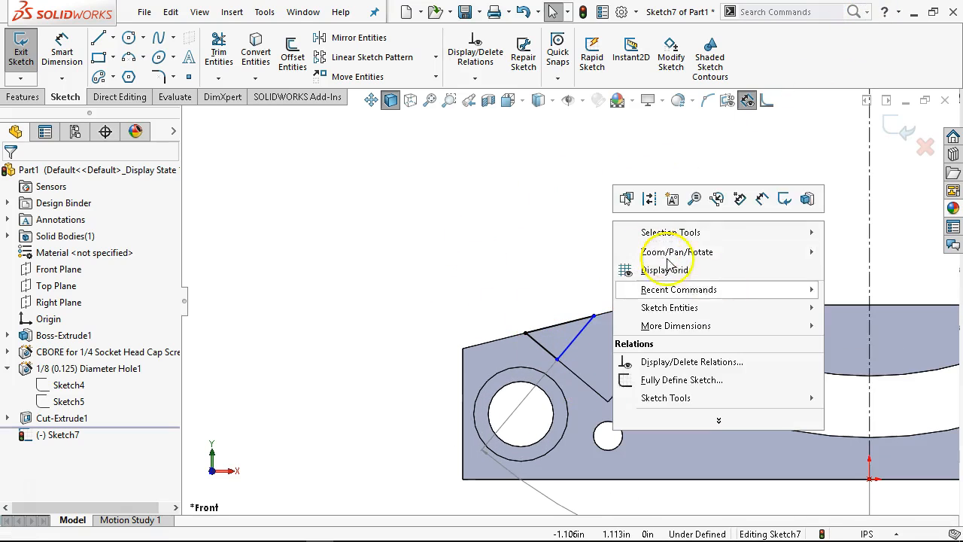
pyautogui.click(764, 197)
pyautogui.scroll(-3, 602, 393)
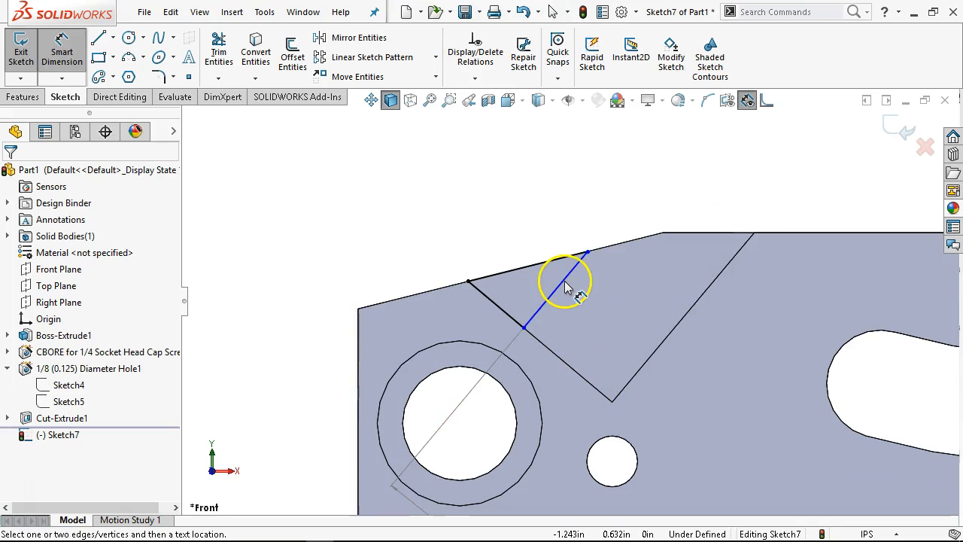
pyautogui.click(564, 285)
pyautogui.moveTo(645, 339)
pyautogui.mouseDown(button='middle')
pyautogui.moveTo(702, 382)
pyautogui.moveTo(658, 335)
pyautogui.mouseUp(button='middle')
pyautogui.click(645, 295)
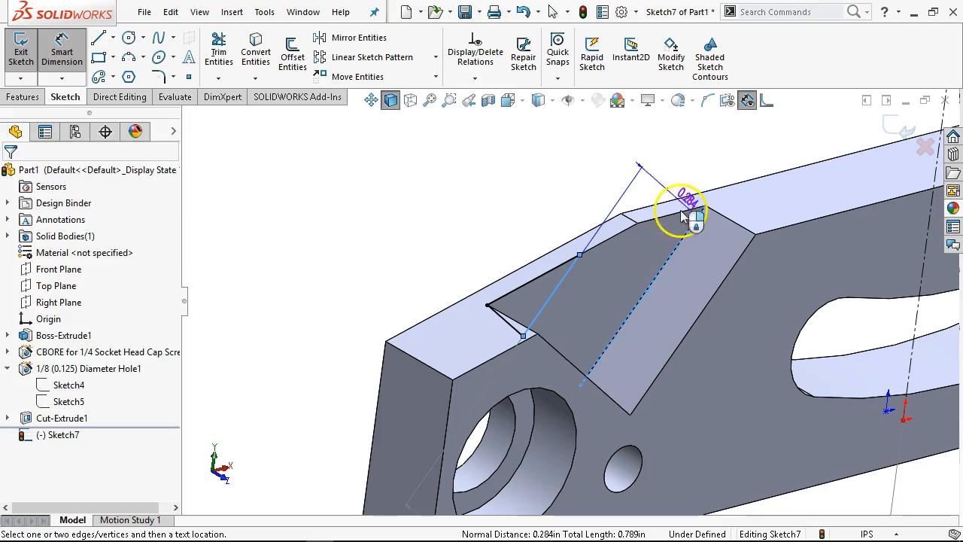
pyautogui.click(700, 158)
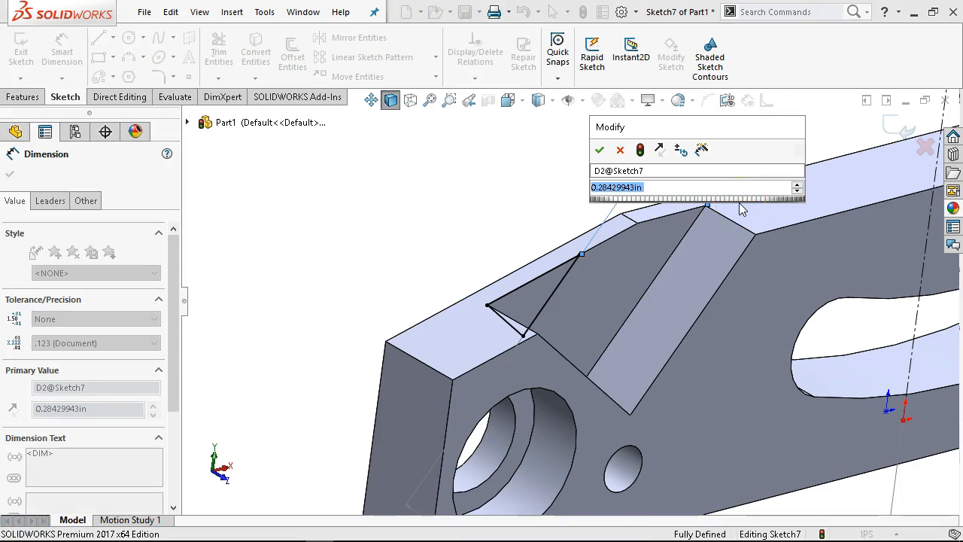
pyautogui.write('.25')
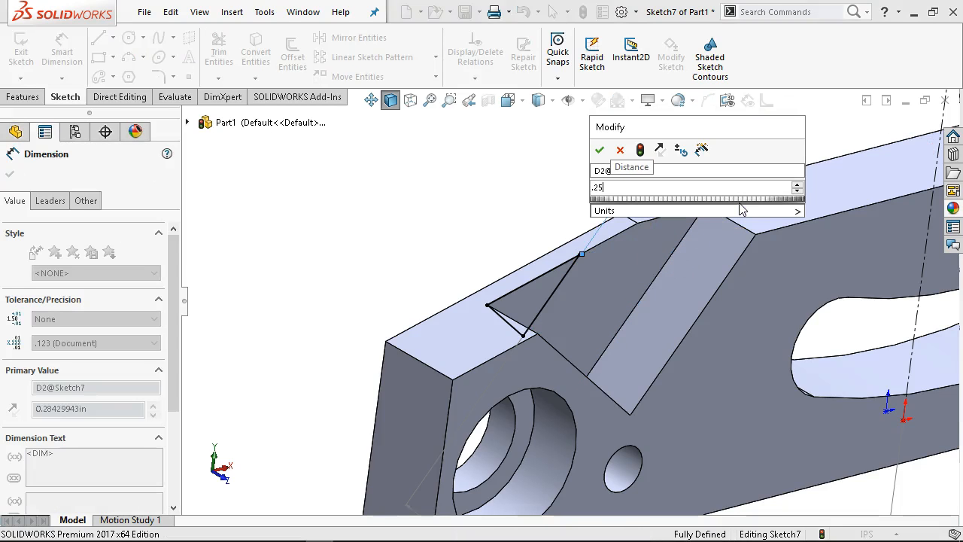
pyautogui.press('Return')
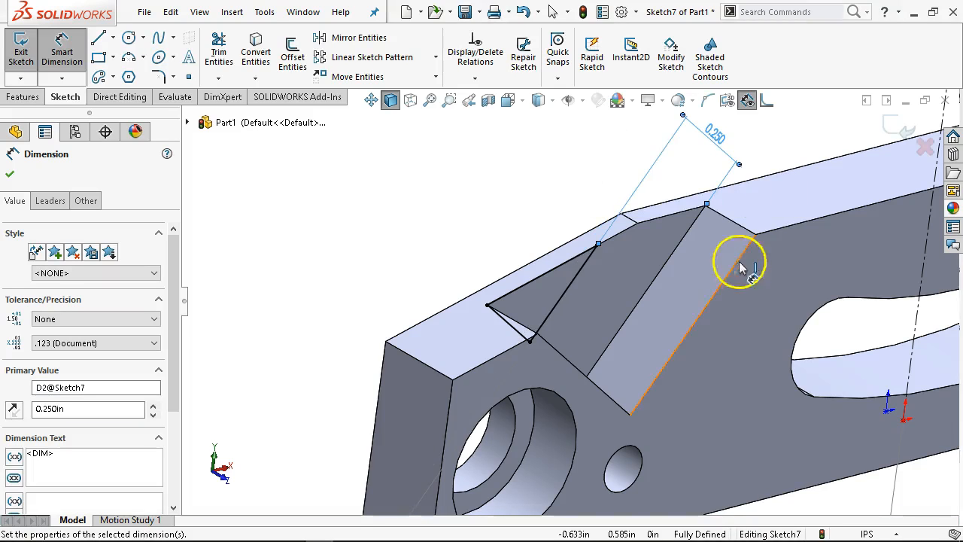
pyautogui.rightClick(495, 211)
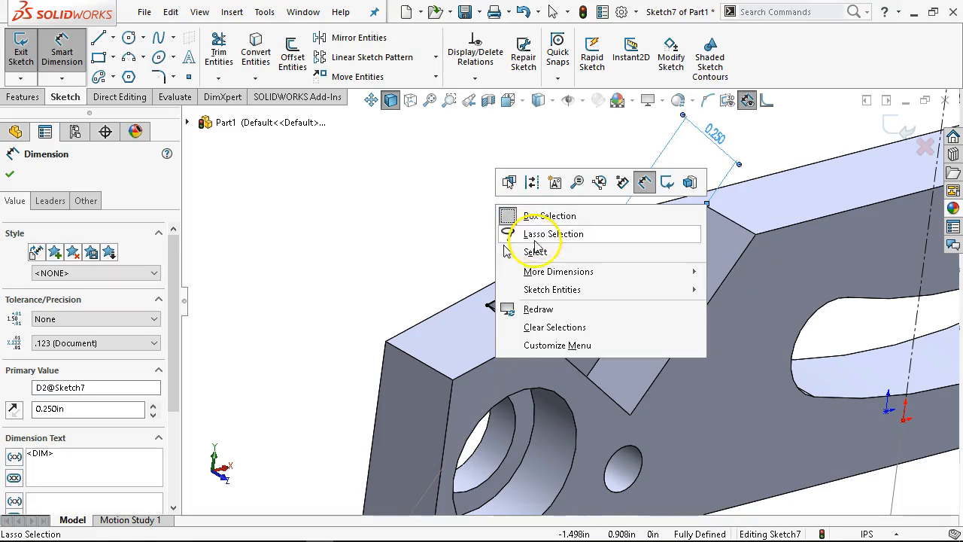
pyautogui.click(535, 251)
# Cut the triangular profile through the whole plate with an Extruded Cut set to Through All.
pyautogui.moveTo(484, 150); pyautogui.dragTo(443, 101, button='middle')
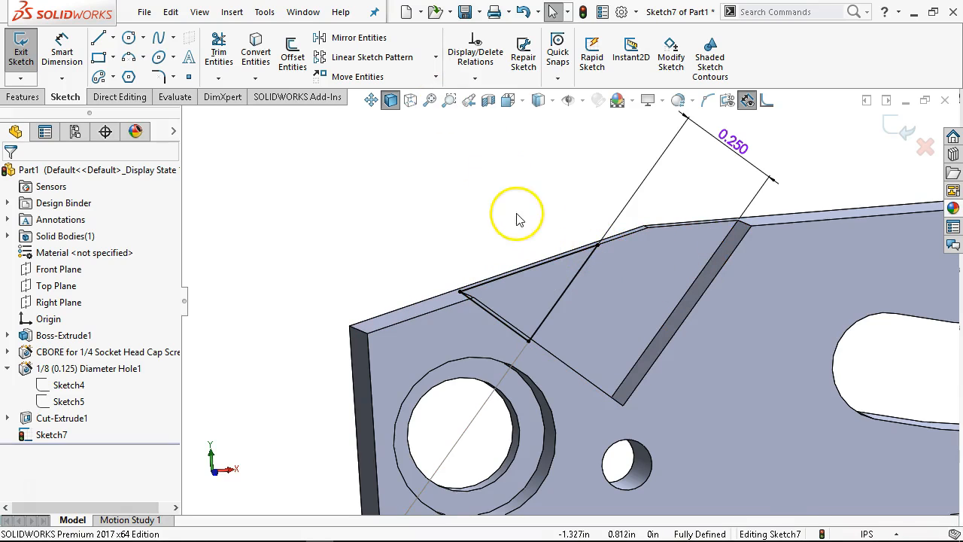
pyautogui.moveTo(675, 277); pyautogui.dragTo(683, 344, button='middle')
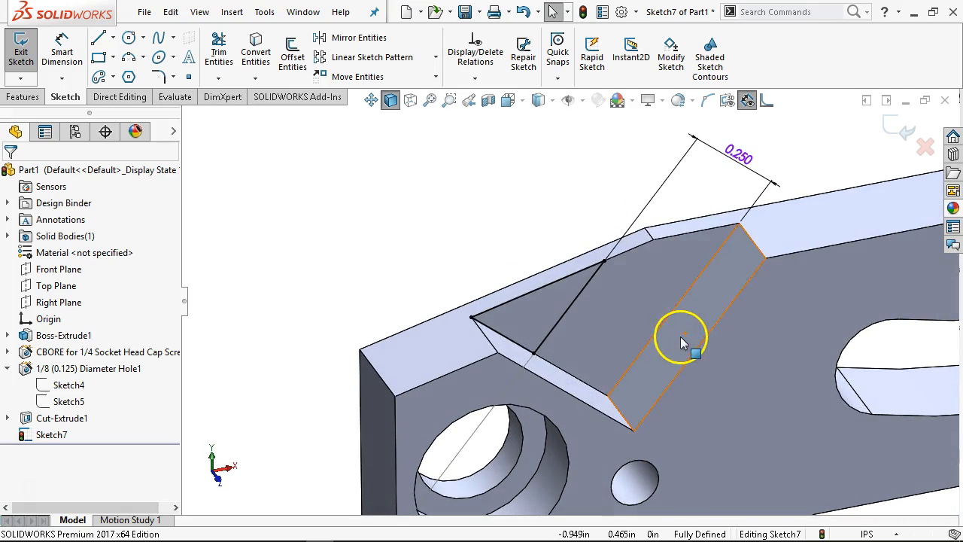
pyautogui.click(22, 97)
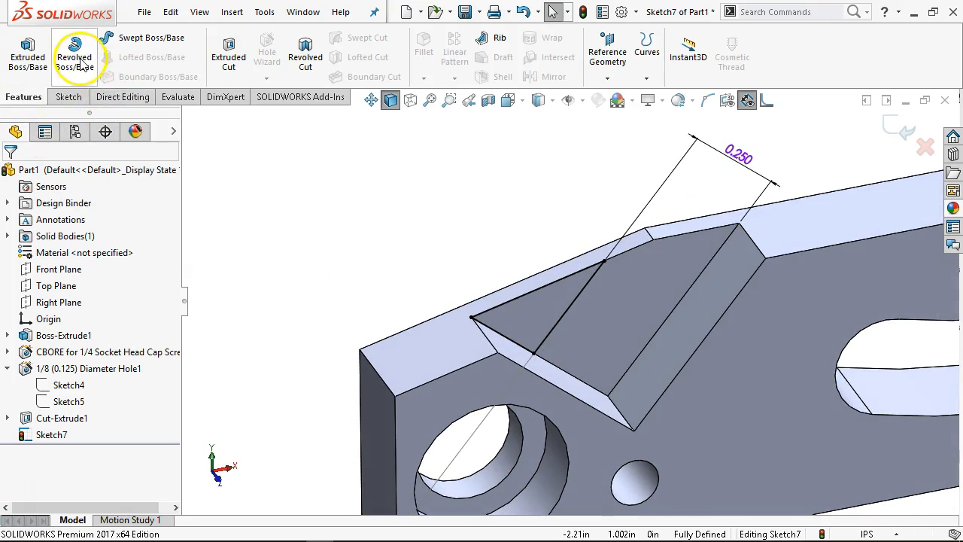
pyautogui.click(228, 75)
pyautogui.click(75, 264)
pyautogui.click(55, 288)
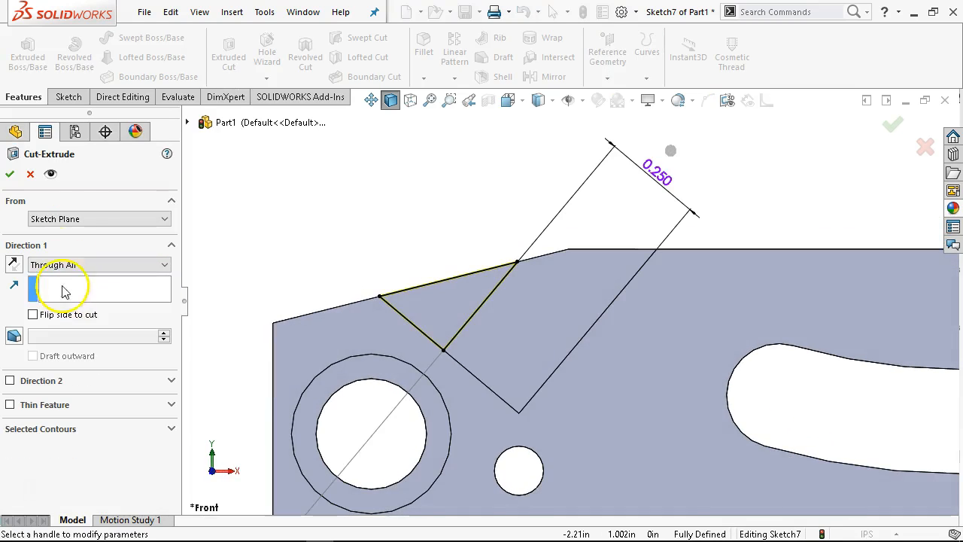
pyautogui.click(12, 175)
# Start a Fillet on the two inner corner edges of the stepped V notch.
pyautogui.press('f')
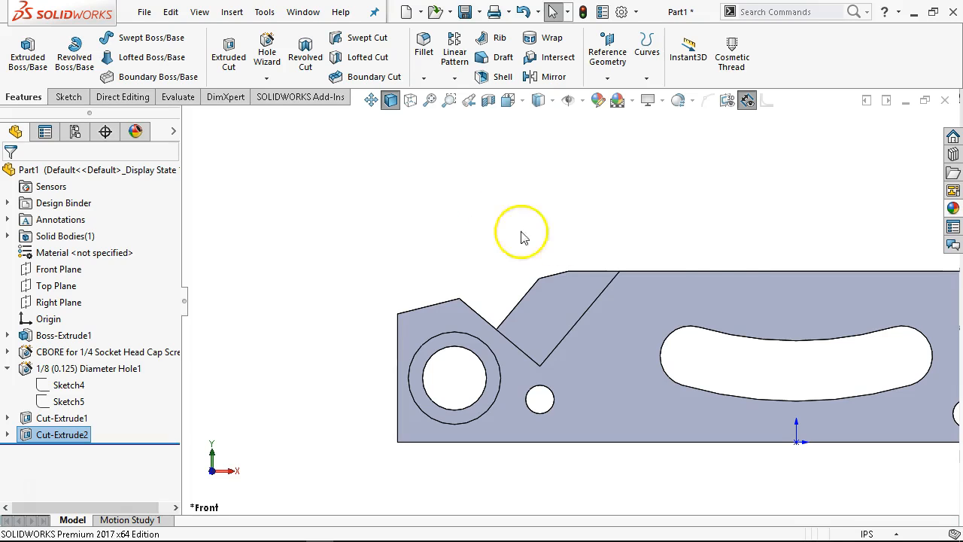
pyautogui.scroll(2, 832, 301)
pyautogui.scroll(-2, 832, 318)
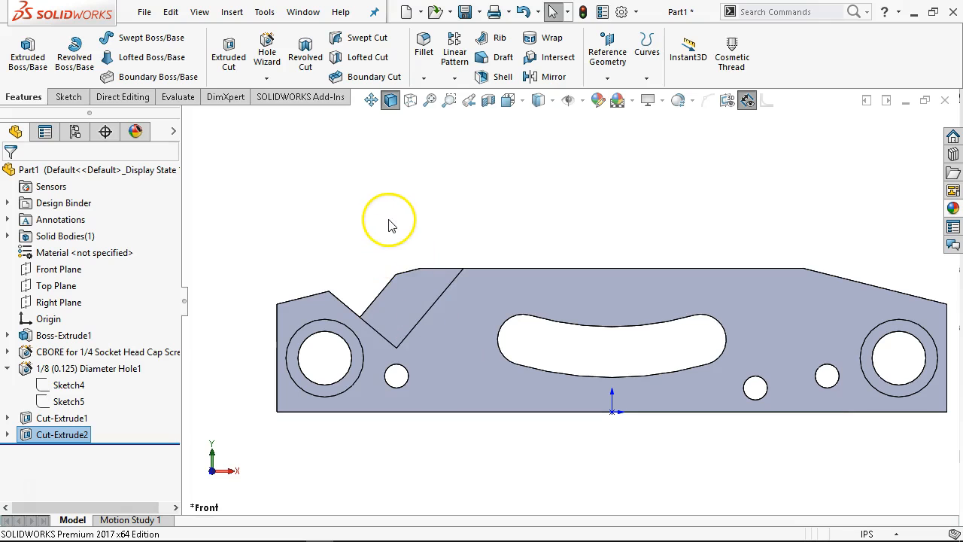
pyautogui.moveTo(409, 215); pyautogui.dragTo(430, 290, button='middle')
pyautogui.scroll(3, 376, 458)
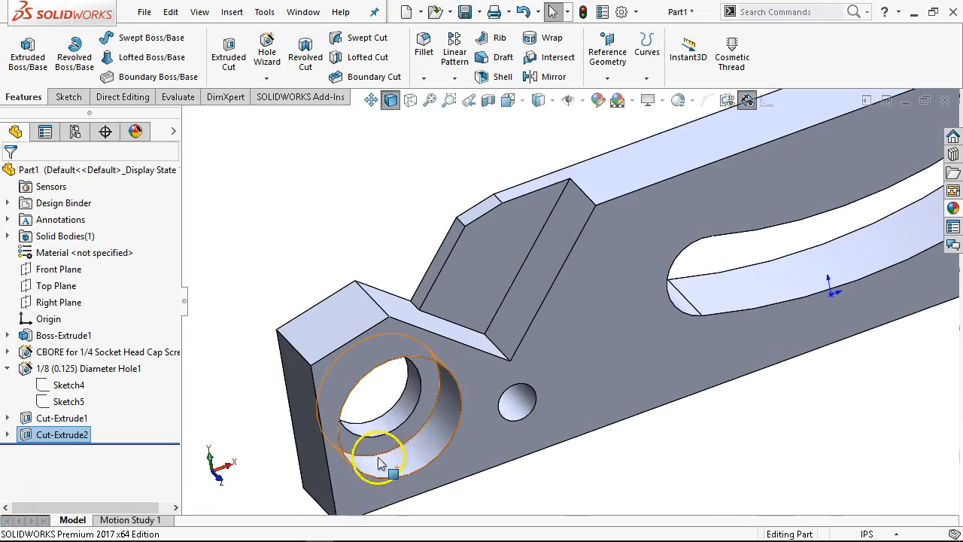
pyautogui.click(503, 347)
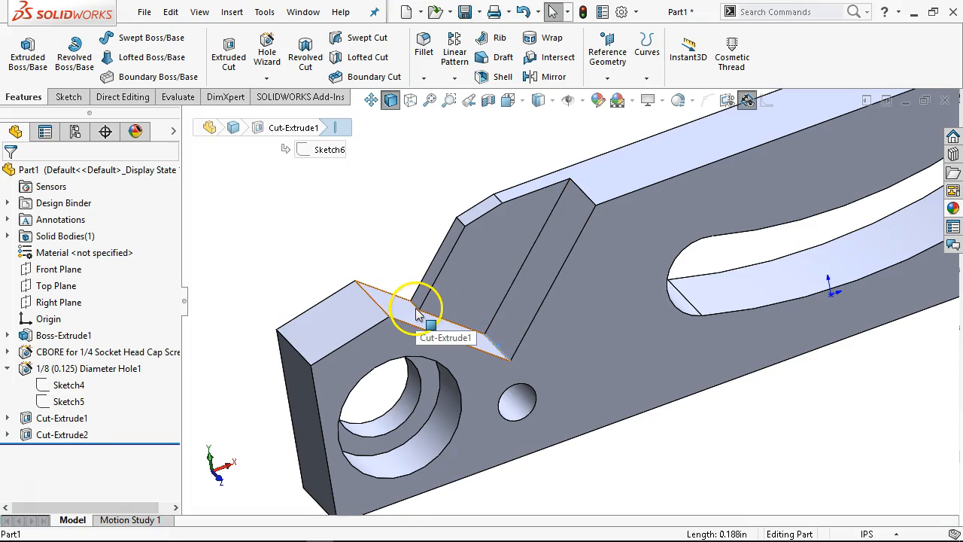
pyautogui.scroll(-3, 418, 313)
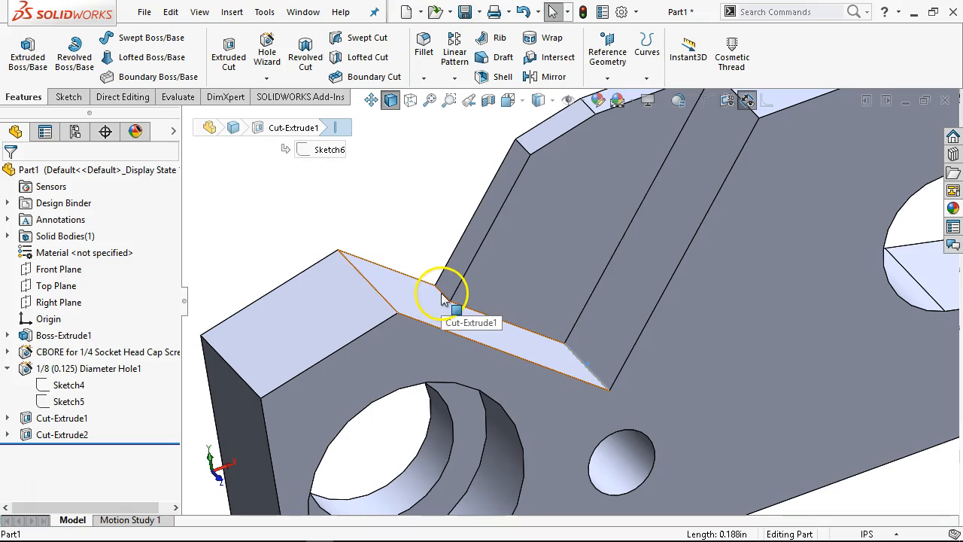
pyautogui.click(442, 299)
pyautogui.click(431, 306)
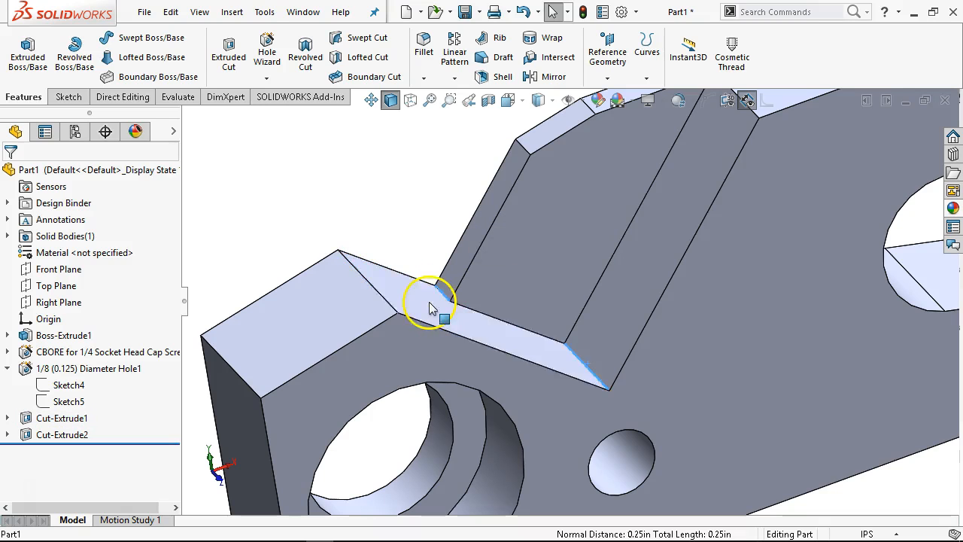
pyautogui.click(565, 256)
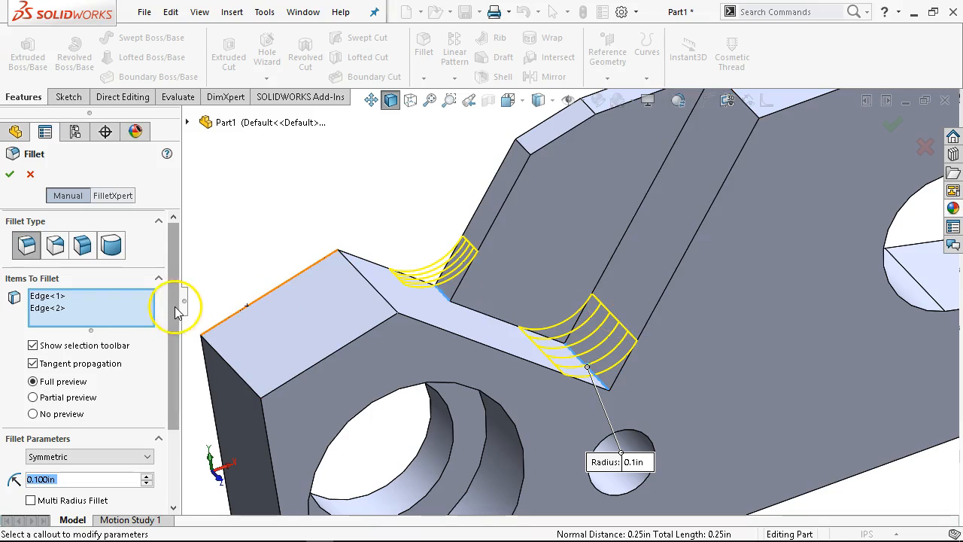
# Set the radius of the notch corner fillets to 0.09375 in.
pyautogui.moveTo(175, 307); pyautogui.dragTo(174, 397)
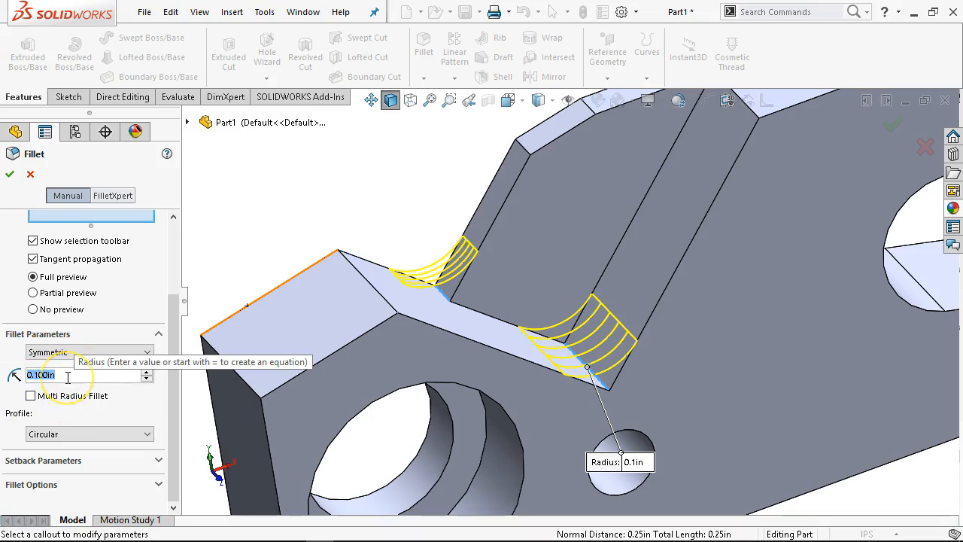
pyautogui.write('.')
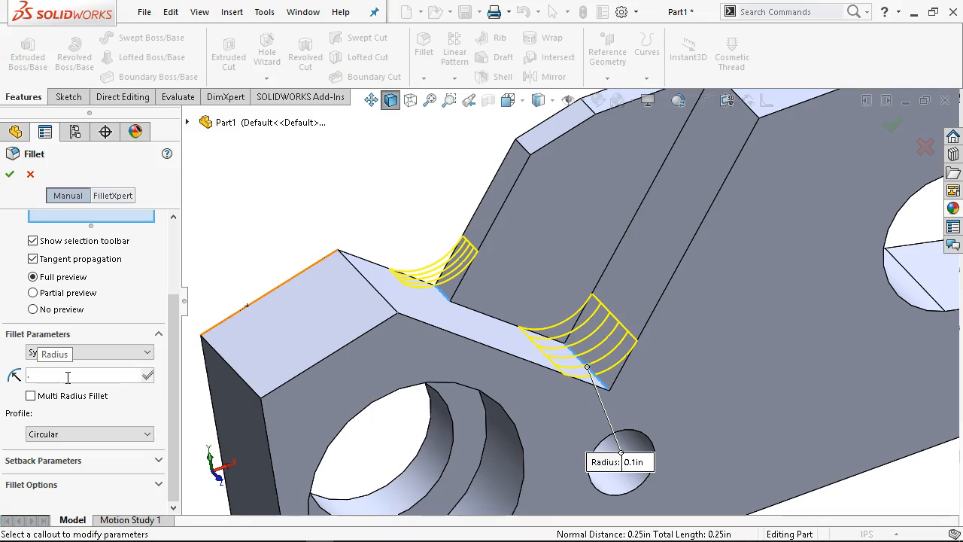
pyautogui.write('09')
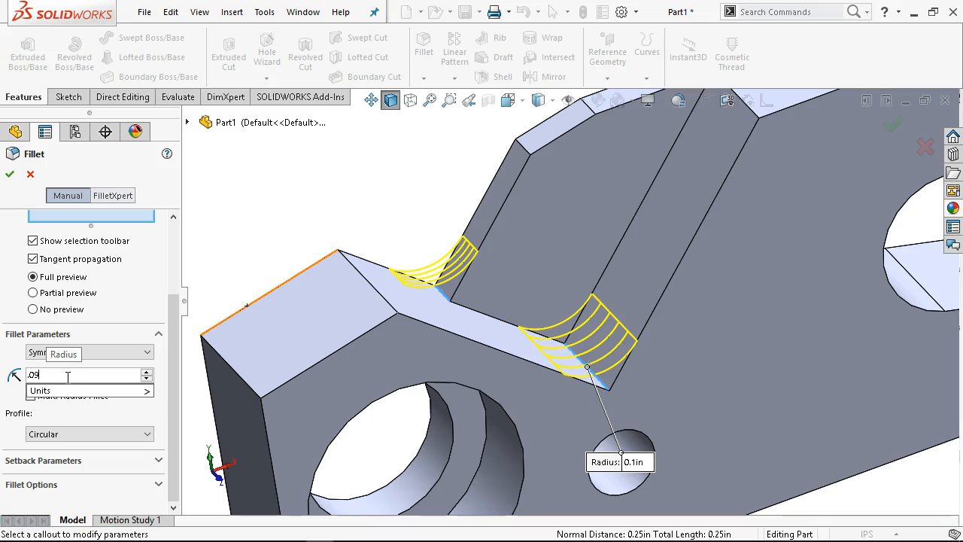
pyautogui.write('375')
pyautogui.press('Return')
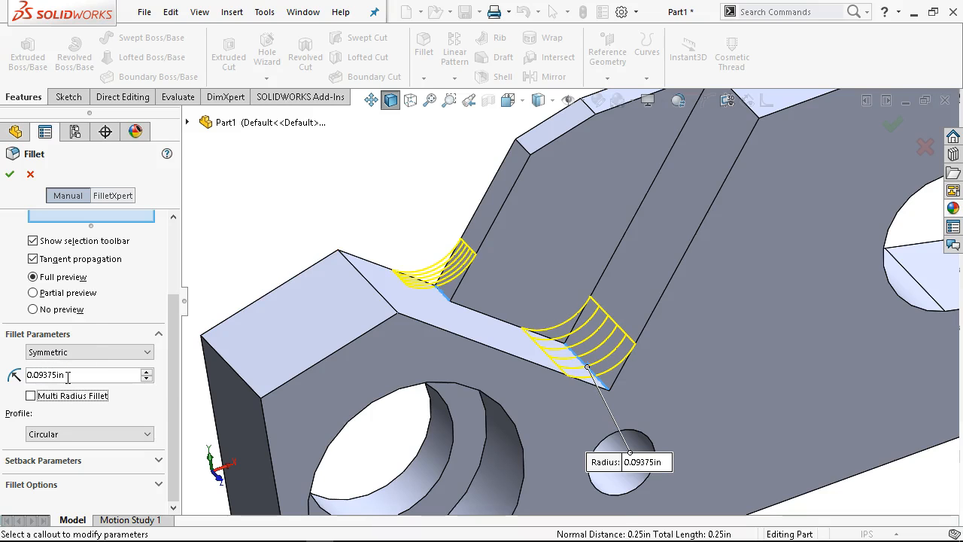
# Set the fillet radius to 0.0625 in and apply it to the notch's two inner corners.
pyautogui.moveTo(322, 404); pyautogui.dragTo(308, 202, button='middle')
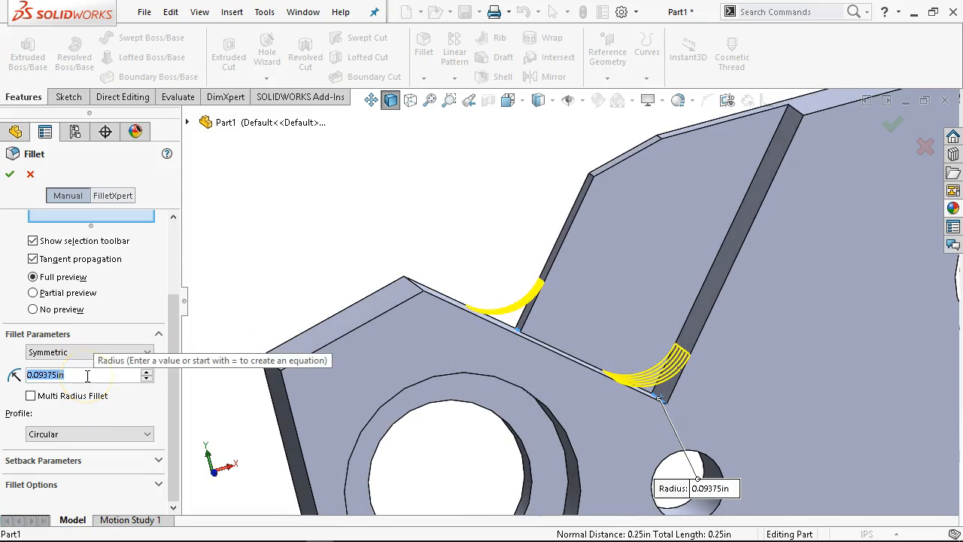
pyautogui.press('BackSpace')
pyautogui.write('.0625')
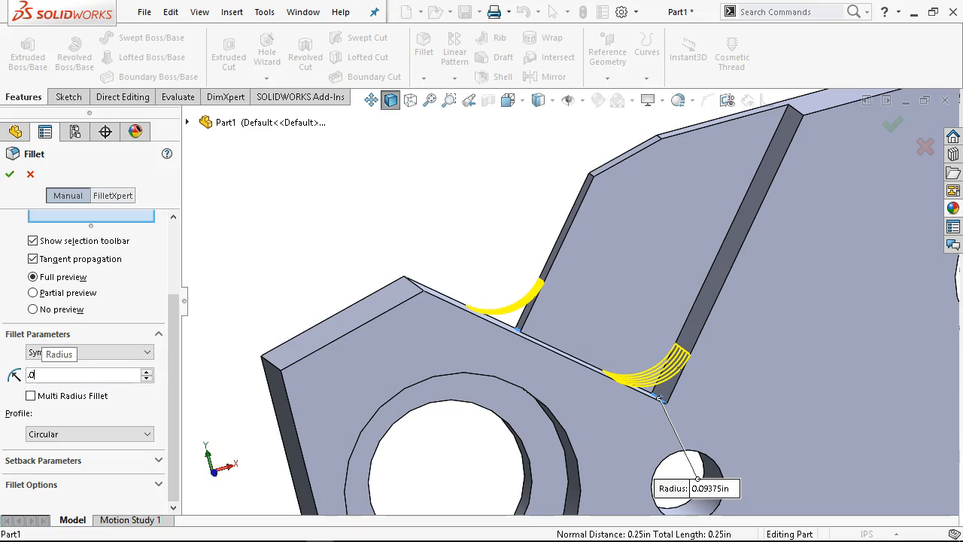
pyautogui.press('Return')
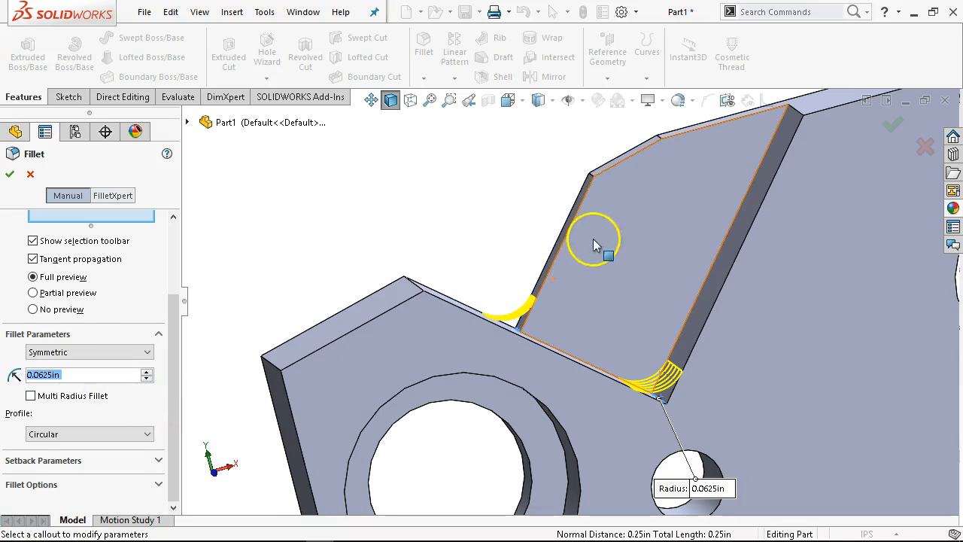
pyautogui.click(12, 172)
# Fillet the upper outer corner edges at both ends of the plate with a 0.125 in radius.
pyautogui.moveTo(404, 254); pyautogui.dragTo(474, 278, button='middle')
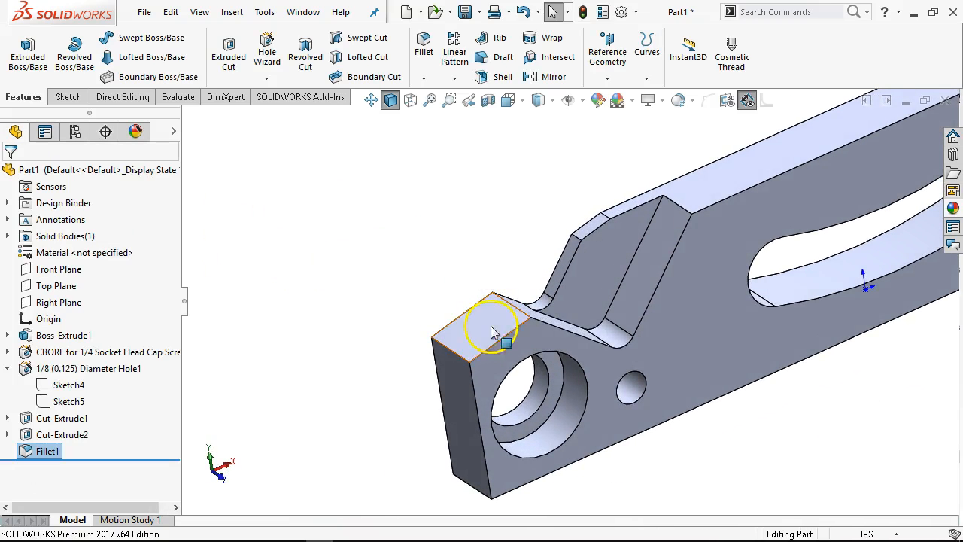
pyautogui.click(436, 343)
pyautogui.scroll(5, 754, 285)
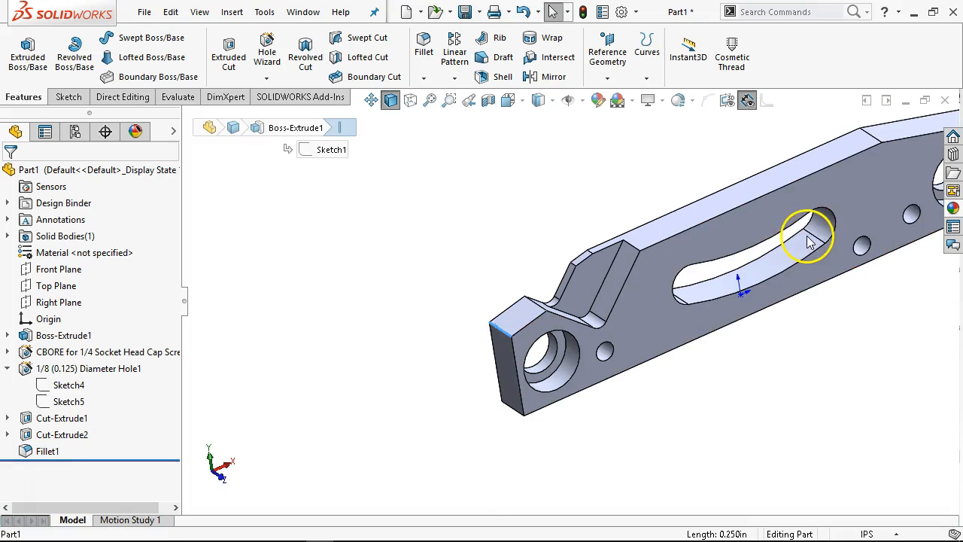
pyautogui.scroll(1, 828, 137)
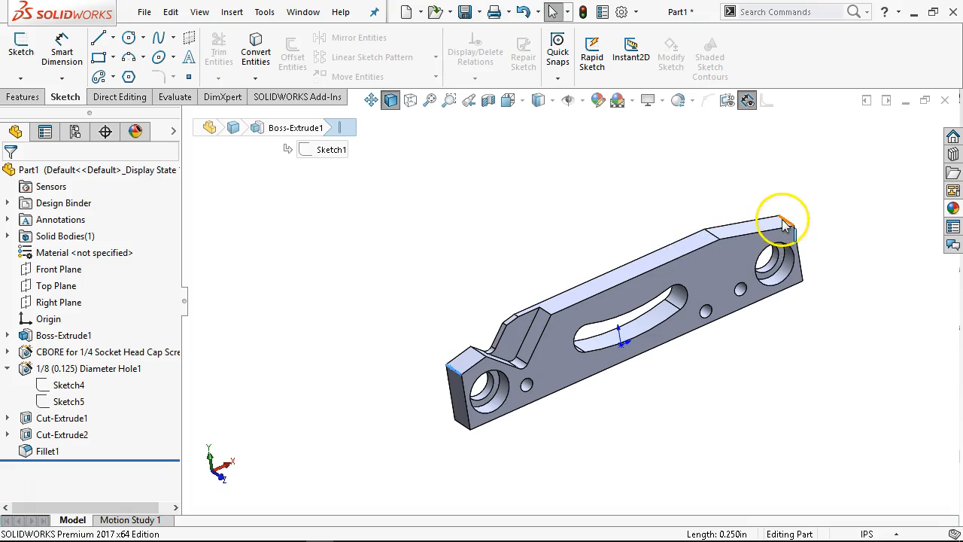
pyautogui.keyDown('ctrl'); pyautogui.click(786, 224); pyautogui.keyUp('ctrl')
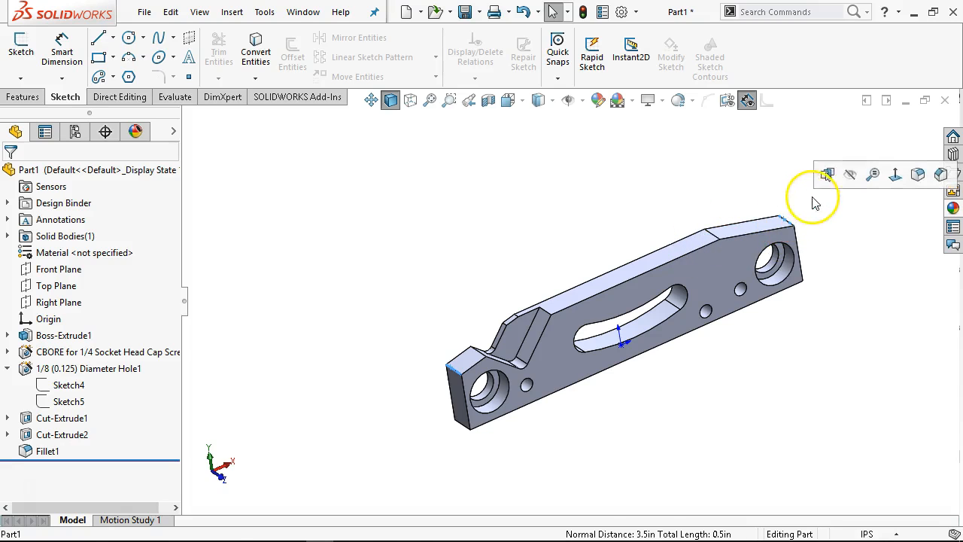
pyautogui.click(916, 170)
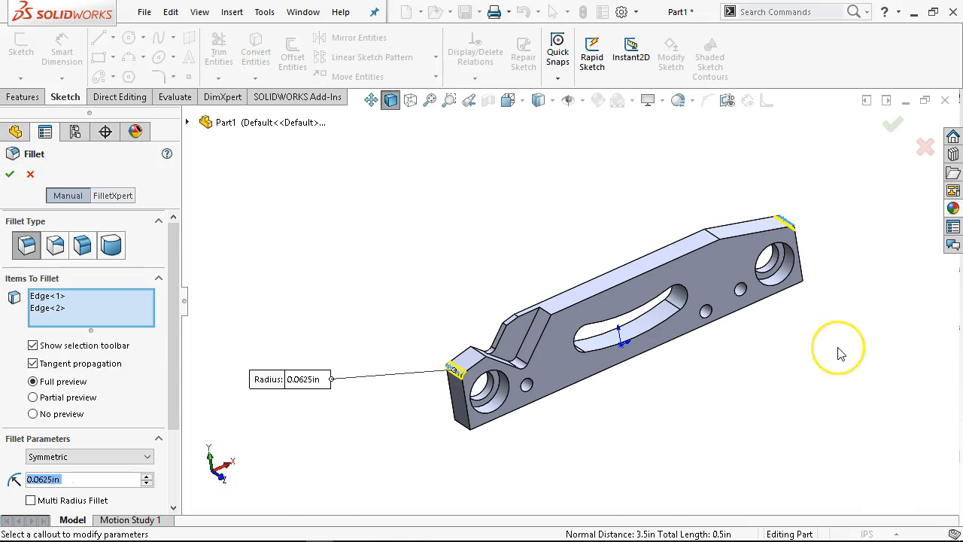
pyautogui.write('.12')
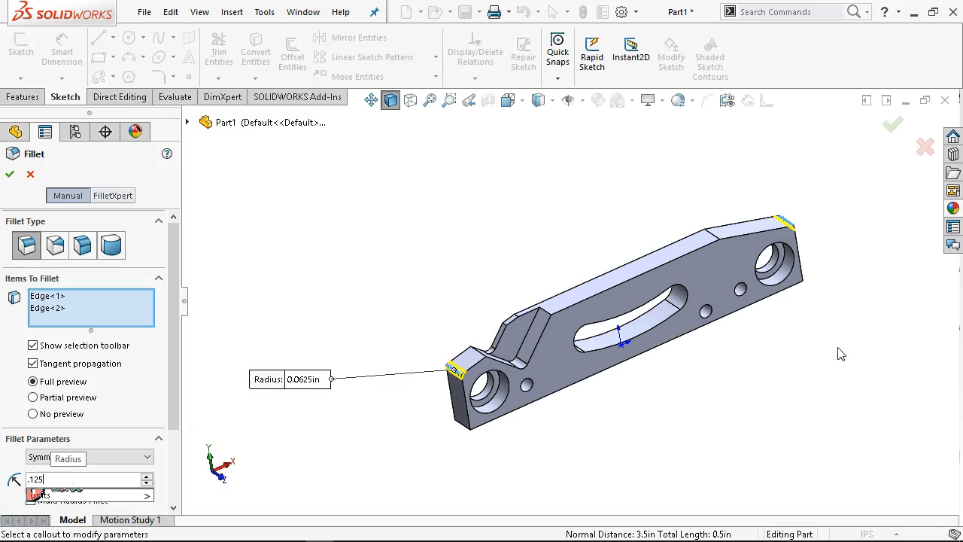
pyautogui.write('5')
pyautogui.press('Return')
pyautogui.click(726, 285)
pyautogui.click(11, 176)
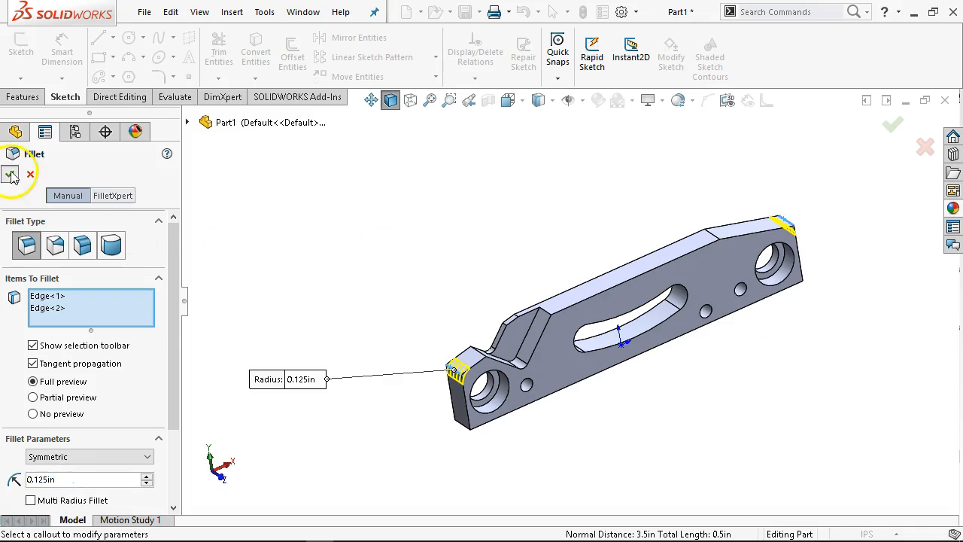
# Save the part as "6 Lower Plate" in the Tool Vise folder.
pyautogui.hotkey('ctrl', '1')
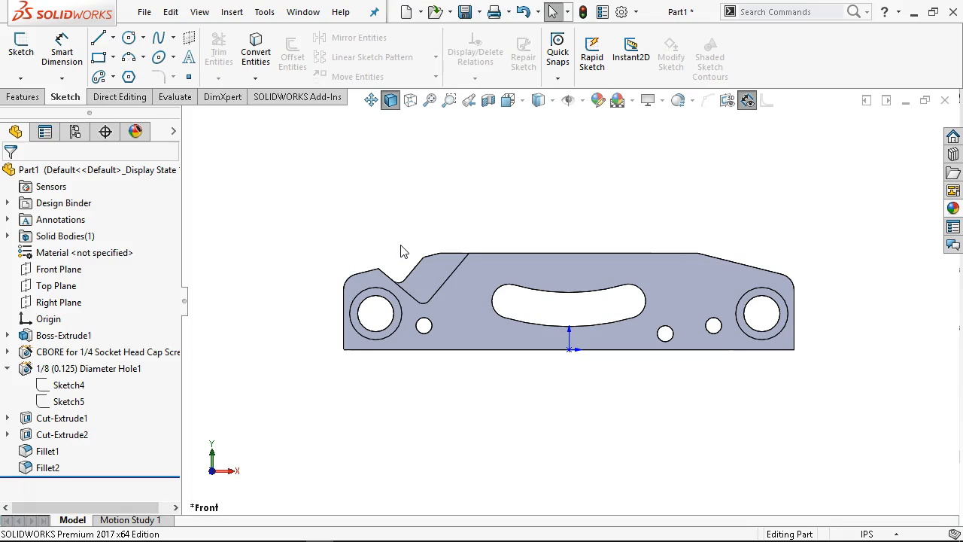
pyautogui.click(467, 20)
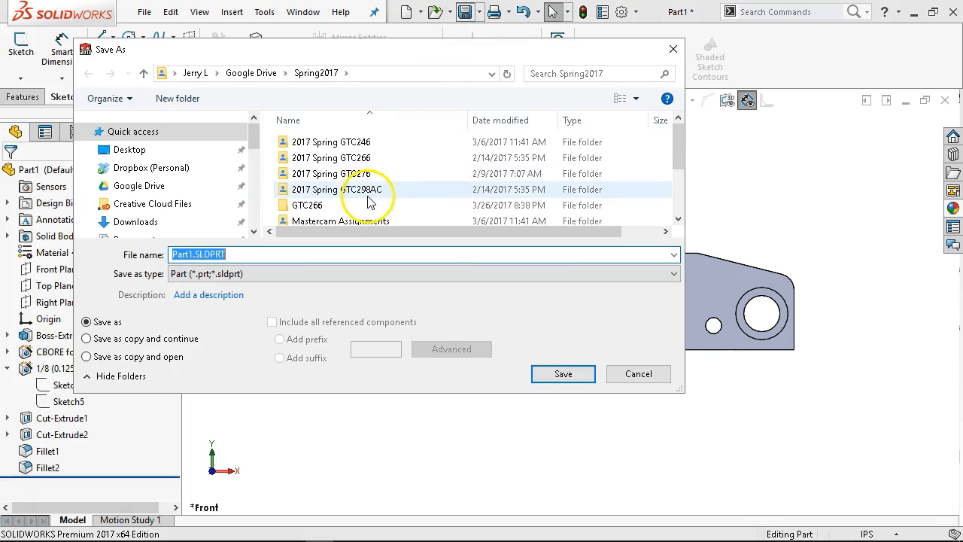
pyautogui.scroll(-1, 368, 202)
pyautogui.doubleClick(331, 216)
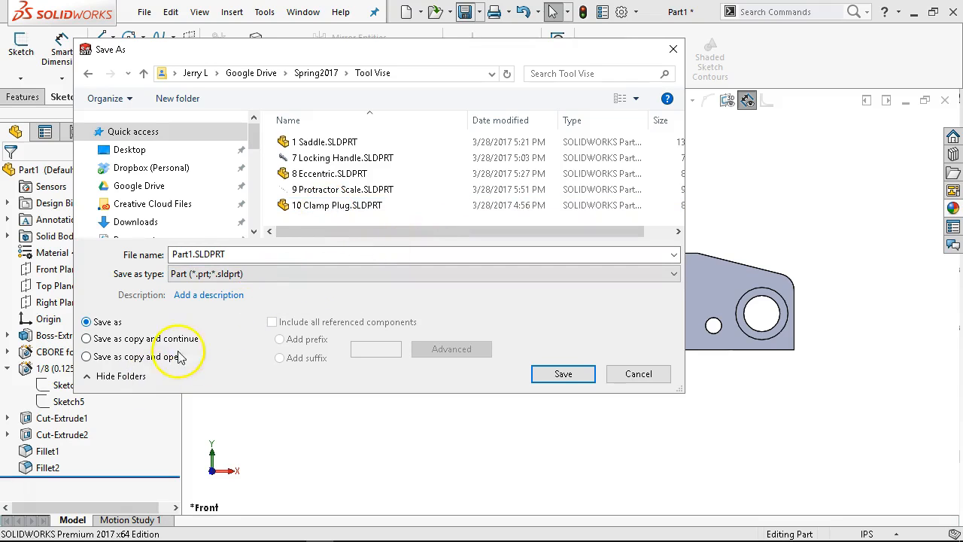
pyautogui.doubleClick(218, 255)
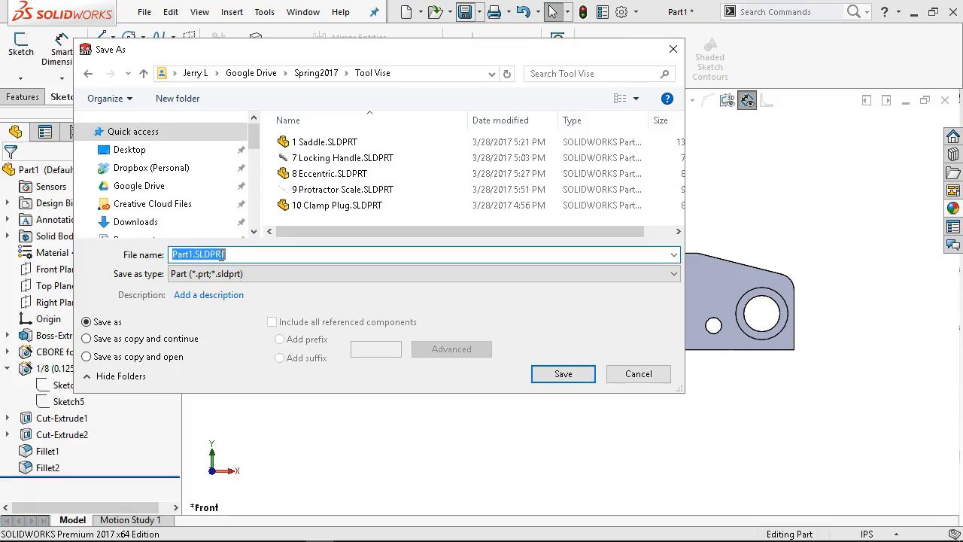
pyautogui.write('6 Lower Plate')
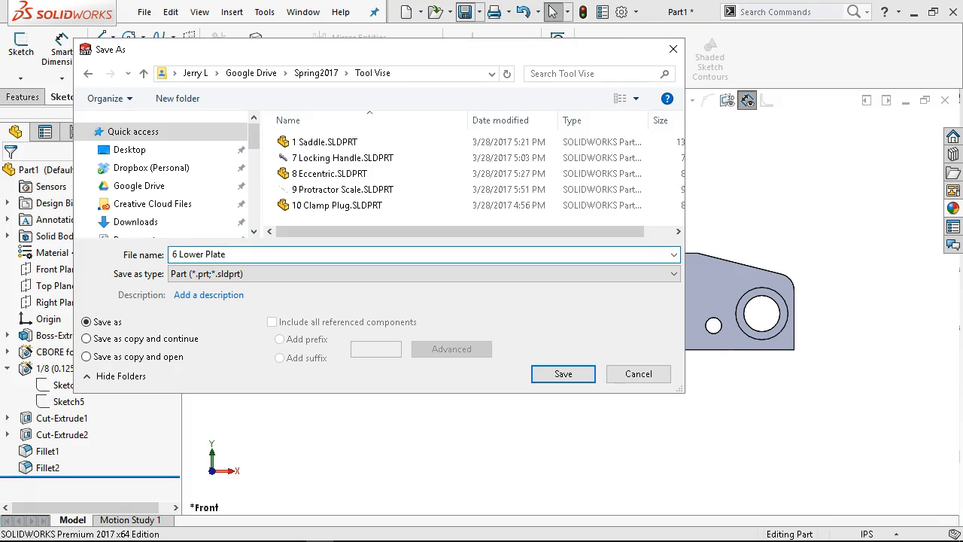
pyautogui.click(556, 372)
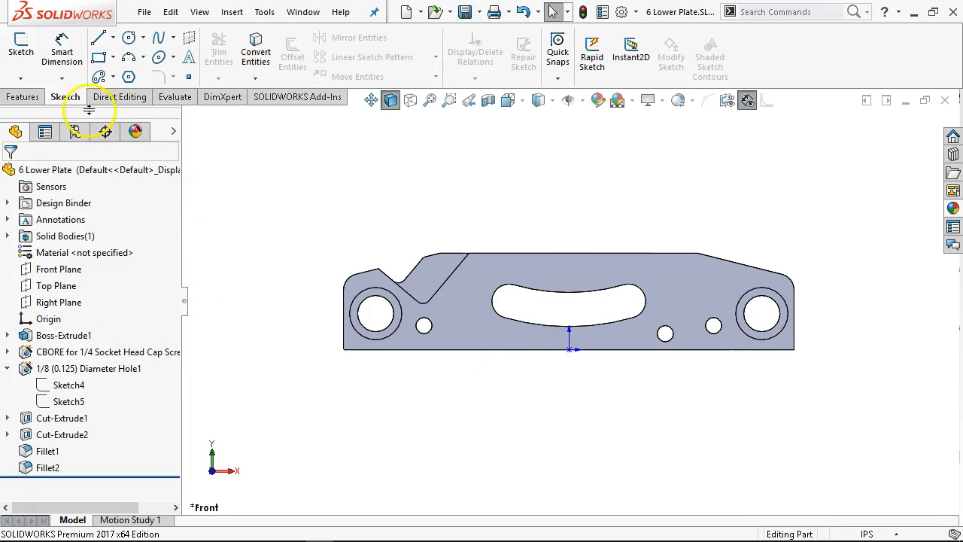
# Save a copy of the part as "5 Upper Plate.SLDPRT" in the Tool Vise folder and open that copy.
pyautogui.click(143, 11)
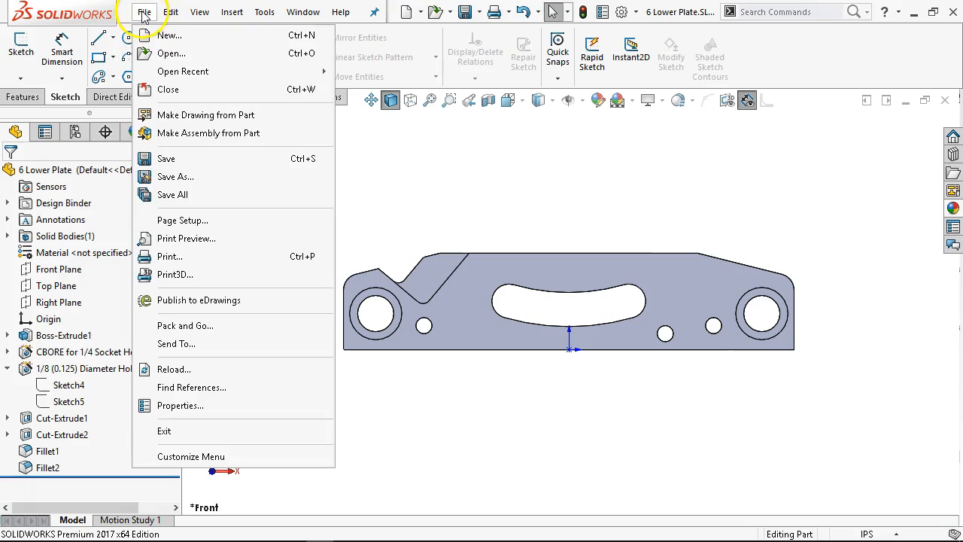
pyautogui.click(167, 183)
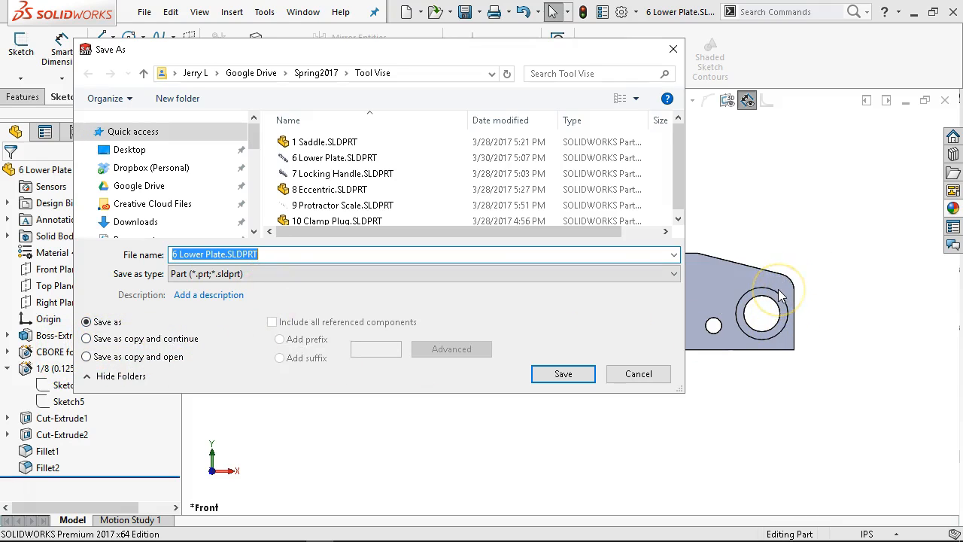
pyautogui.click(91, 358)
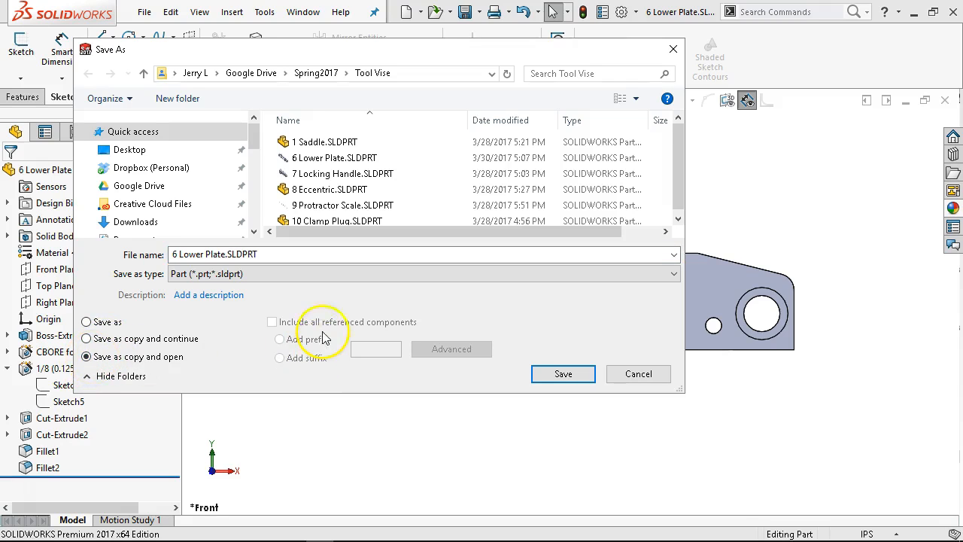
pyautogui.click(207, 253)
pyautogui.moveTo(205, 254); pyautogui.dragTo(167, 251)
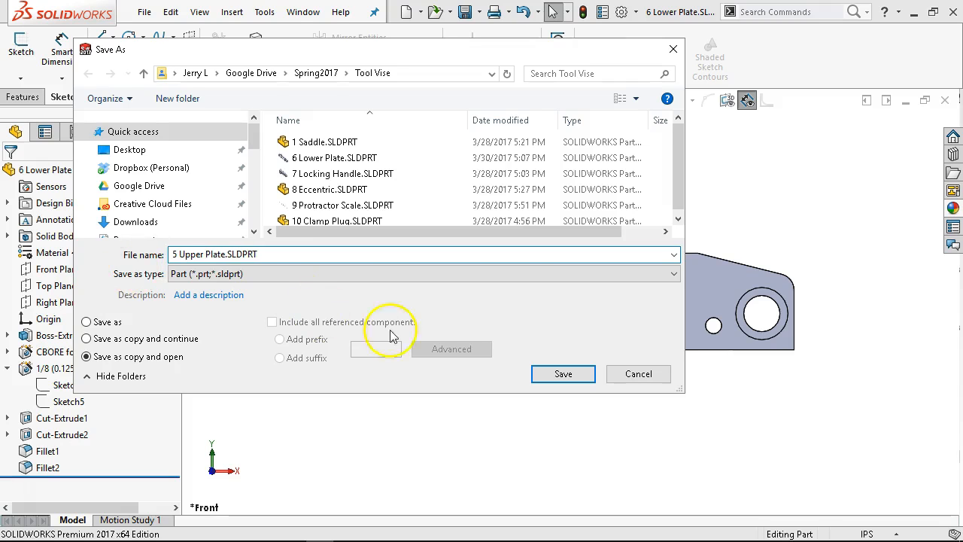
pyautogui.click(563, 373)
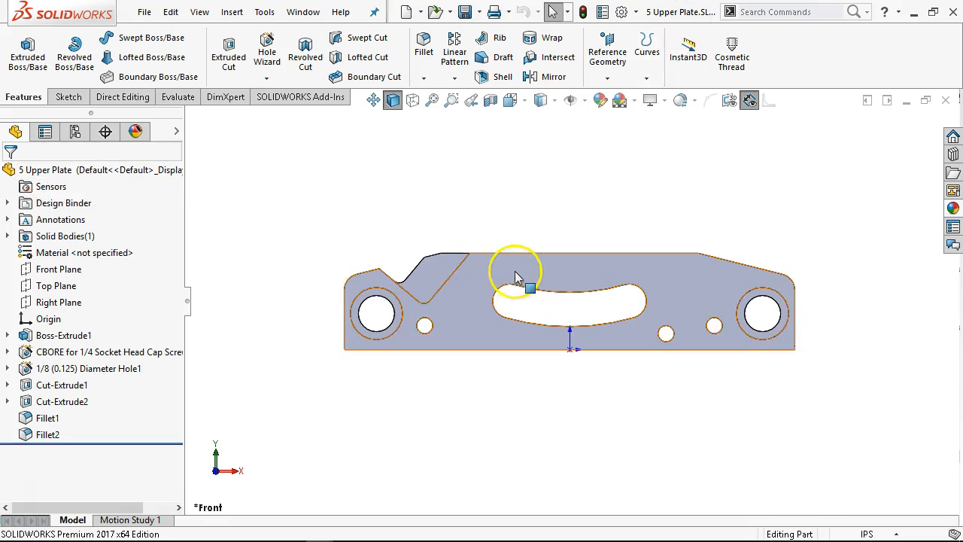
# Start a sketch on the plate's front face and draw a circle about 2.71 in in diameter, centred 2 in directly above the origin.
pyautogui.scroll(-1, 515, 276)
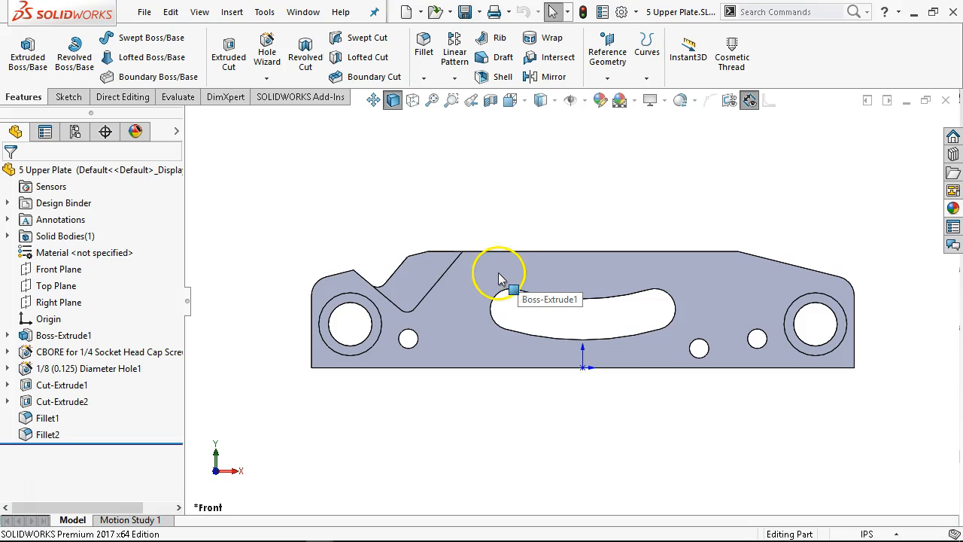
pyautogui.click(507, 276)
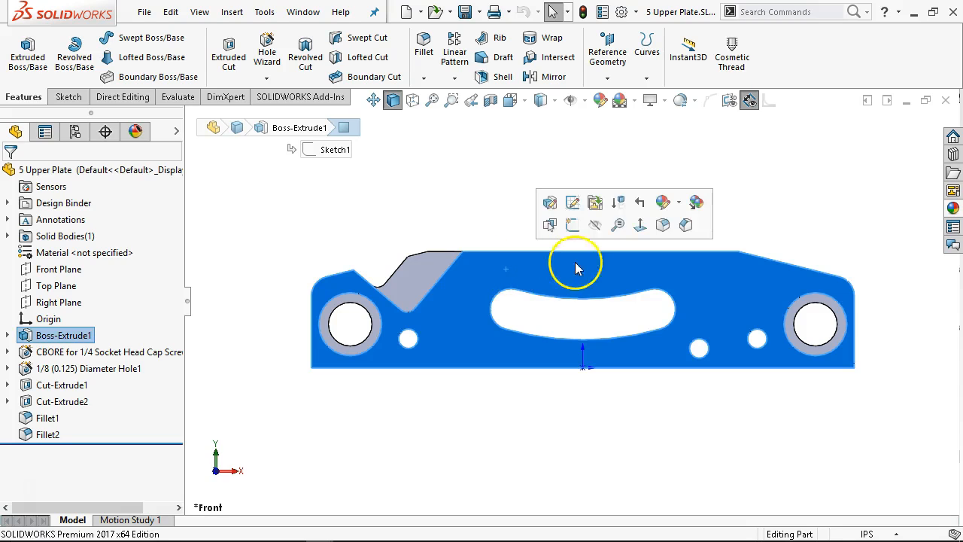
pyautogui.click(573, 222)
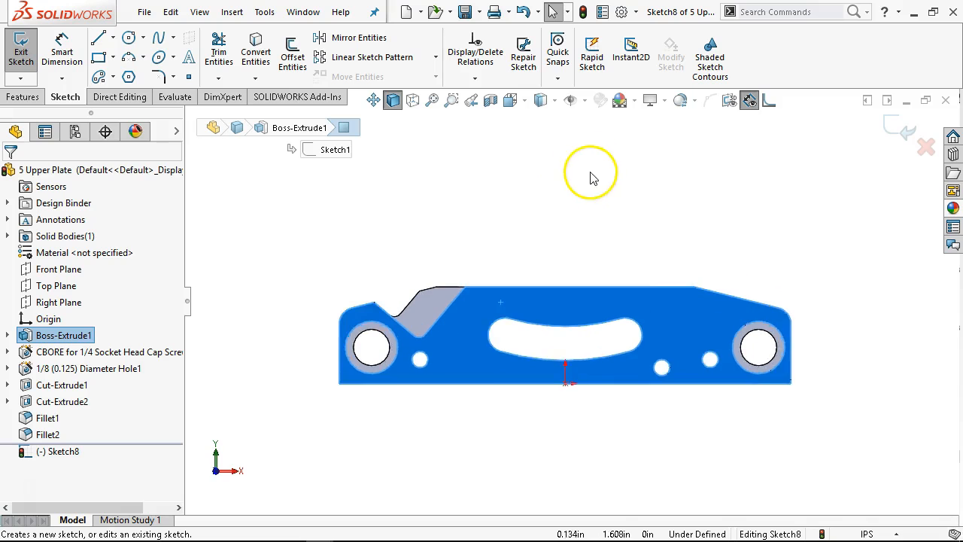
pyautogui.click(129, 37)
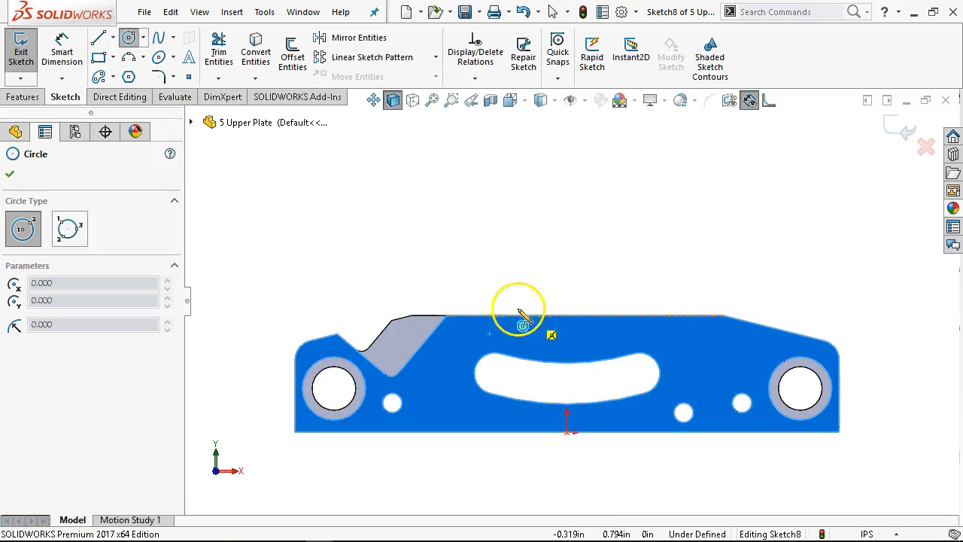
pyautogui.click(567, 122)
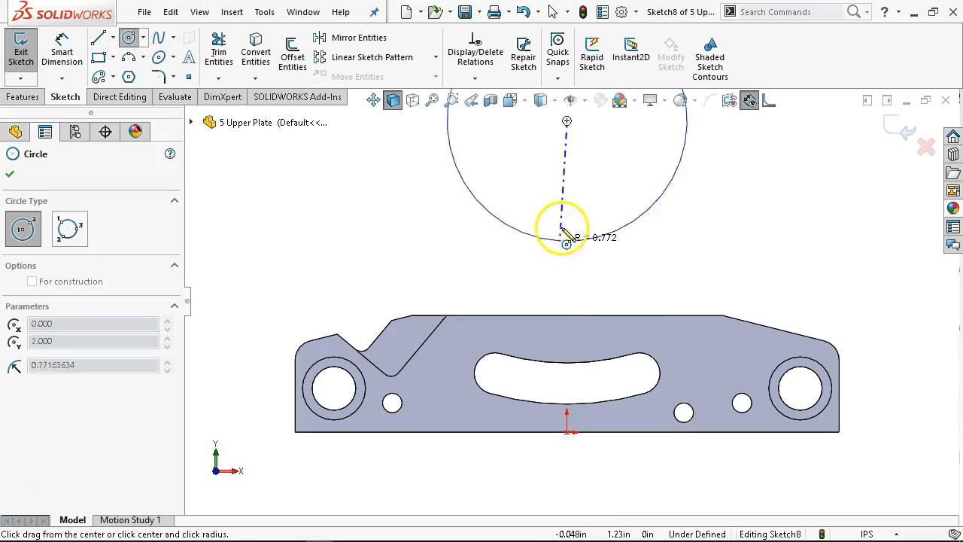
pyautogui.click(553, 331)
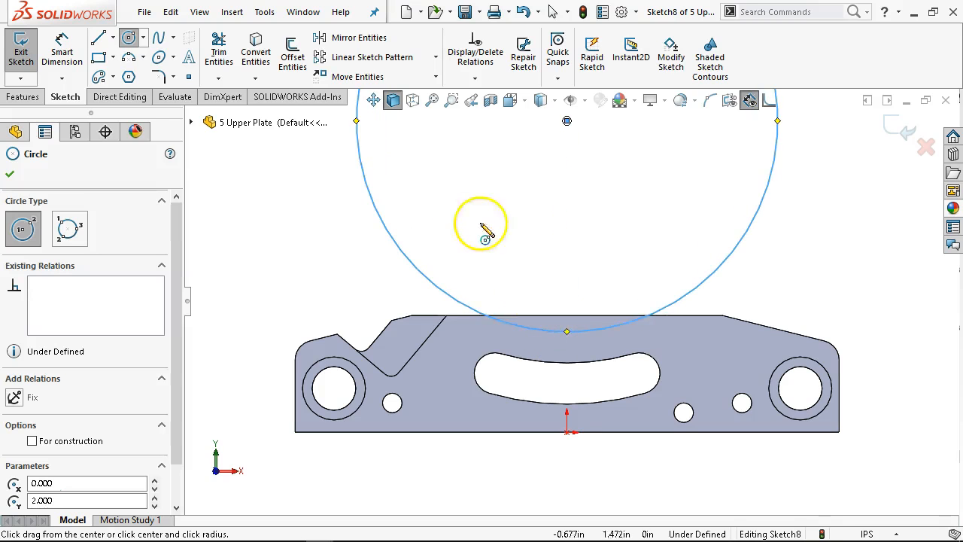
# Dimension the circle's diameter as 1.375*2, giving 2.75 in.
pyautogui.rightClick(459, 201)
pyautogui.click(605, 177)
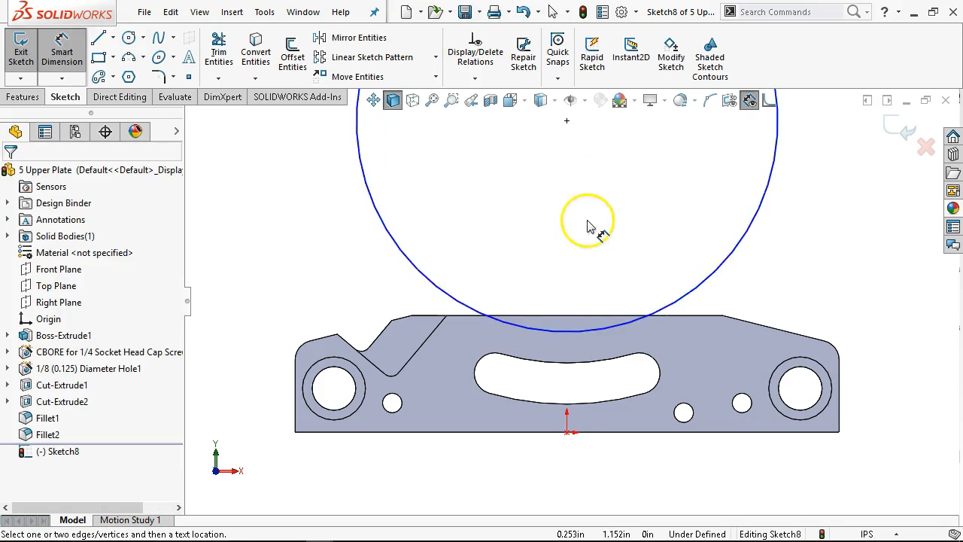
pyautogui.click(720, 279)
pyautogui.click(800, 475)
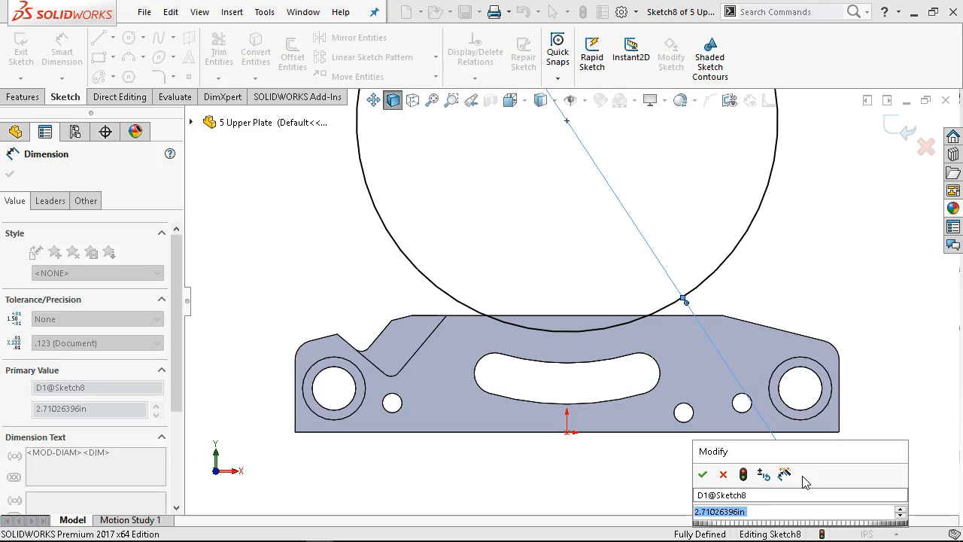
pyautogui.write('1.375')
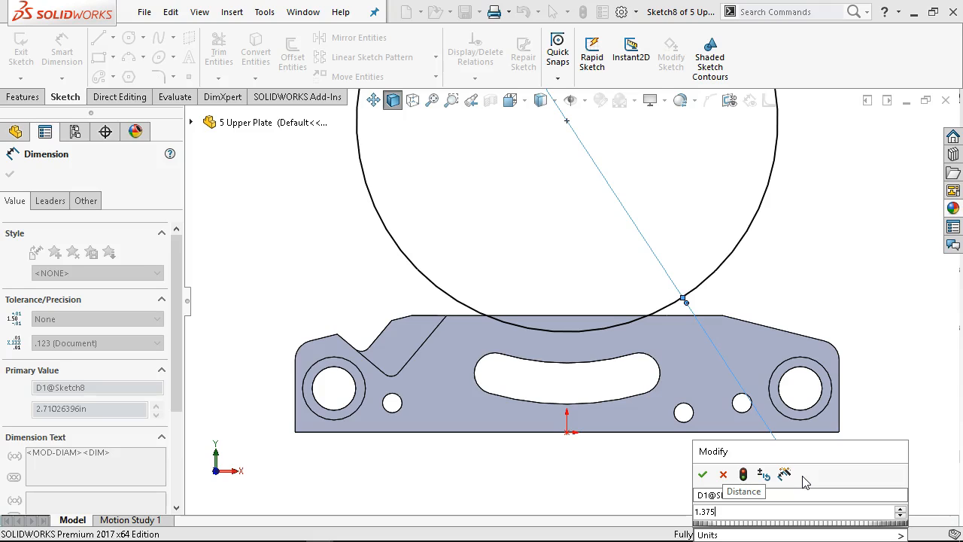
pyautogui.write('"')
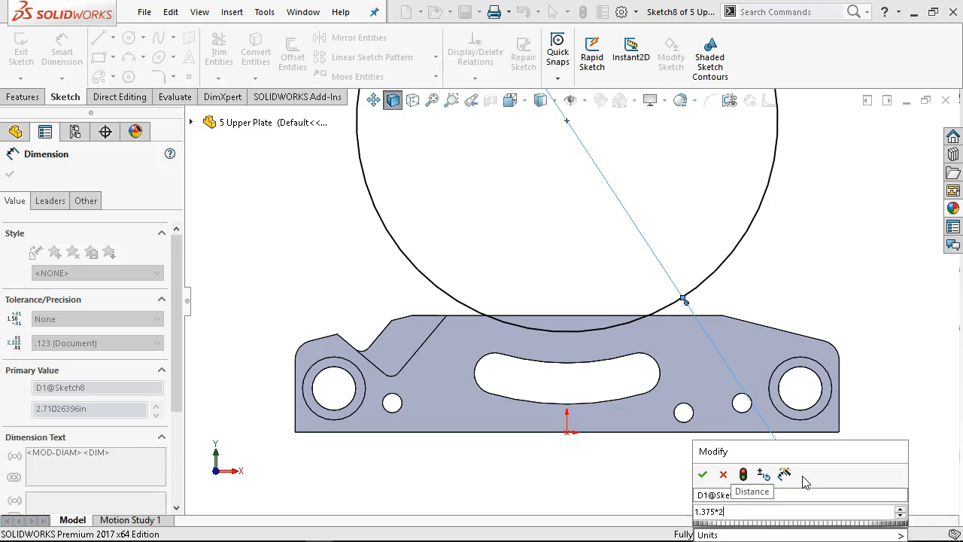
pyautogui.press('Return')
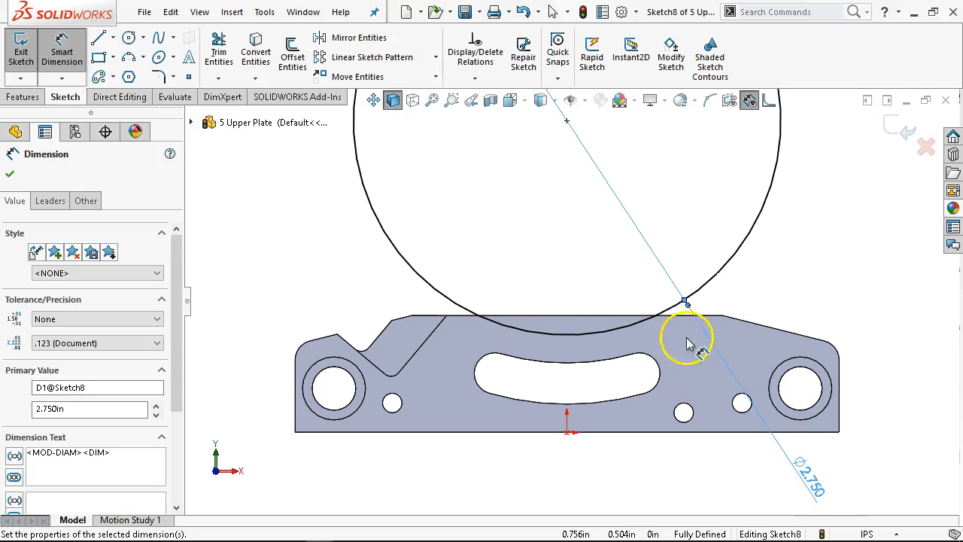
# Move the large circle's diameter dimension inside the circle and display it as a radius.
pyautogui.rightClick(617, 262)
pyautogui.click(655, 305)
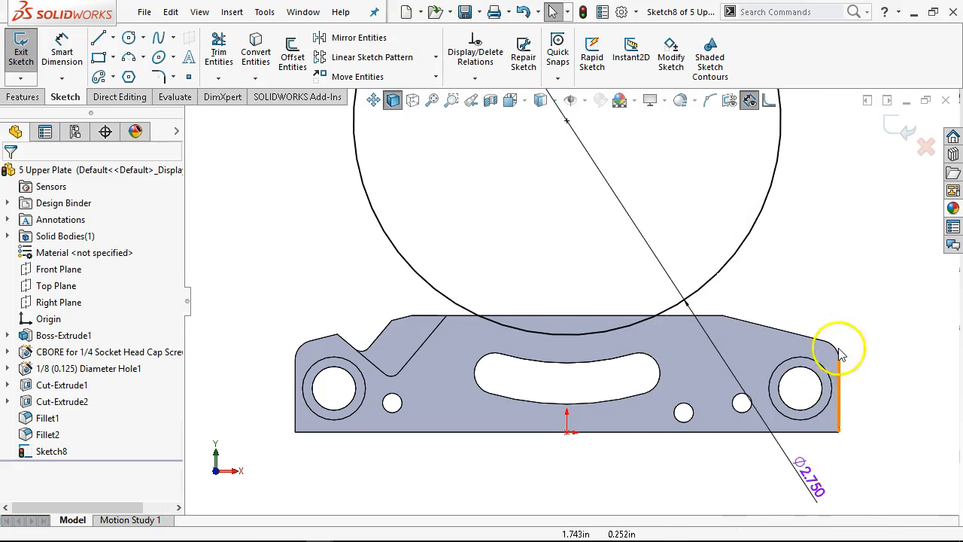
pyautogui.moveTo(802, 481); pyautogui.dragTo(673, 202)
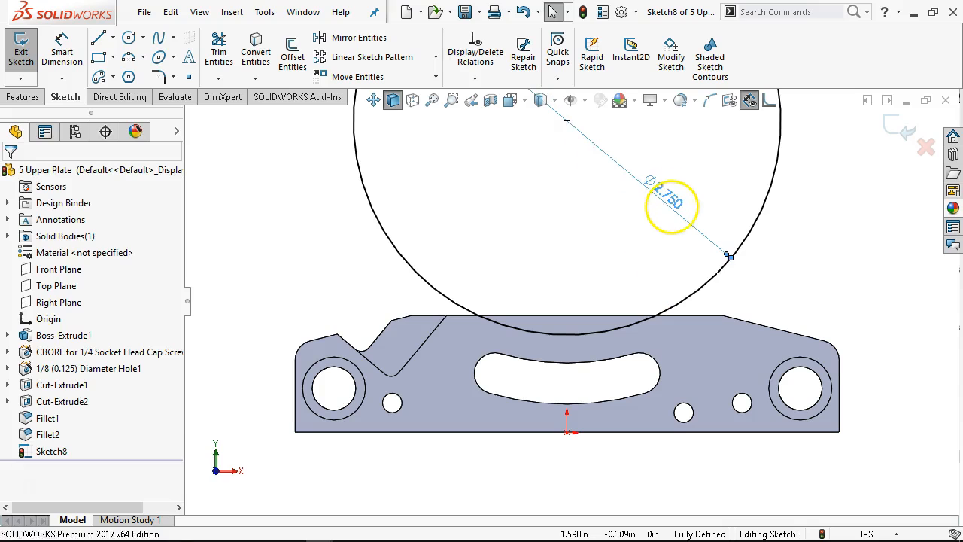
pyautogui.click(50, 201)
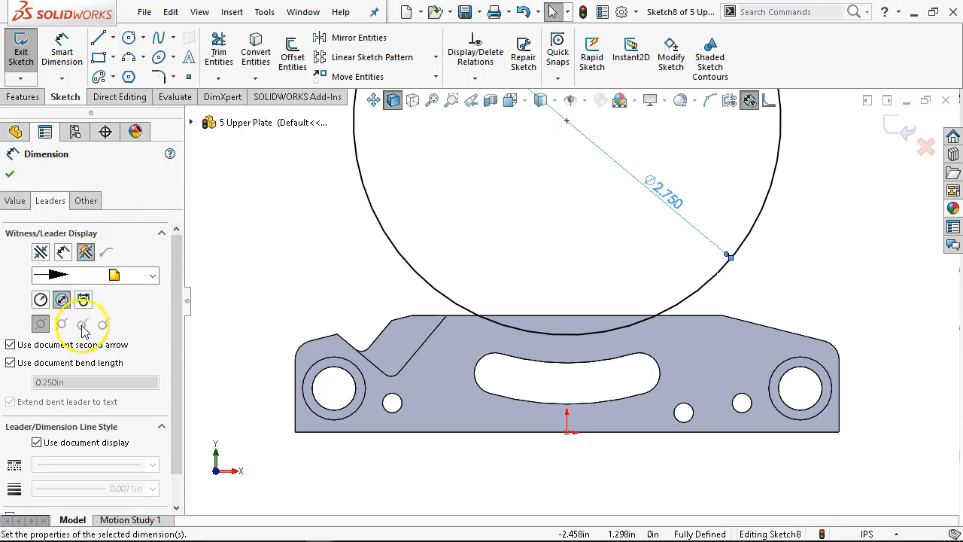
pyautogui.click(41, 299)
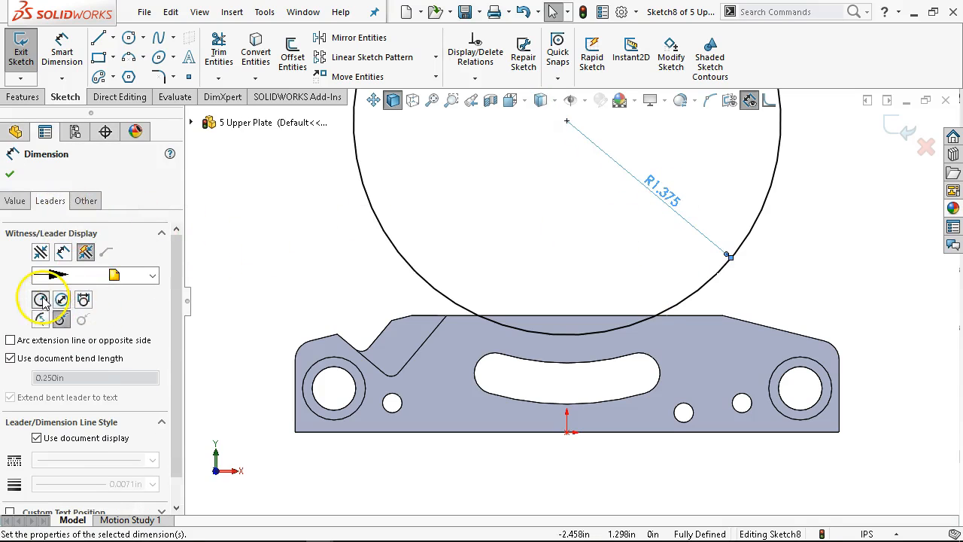
pyautogui.click(11, 174)
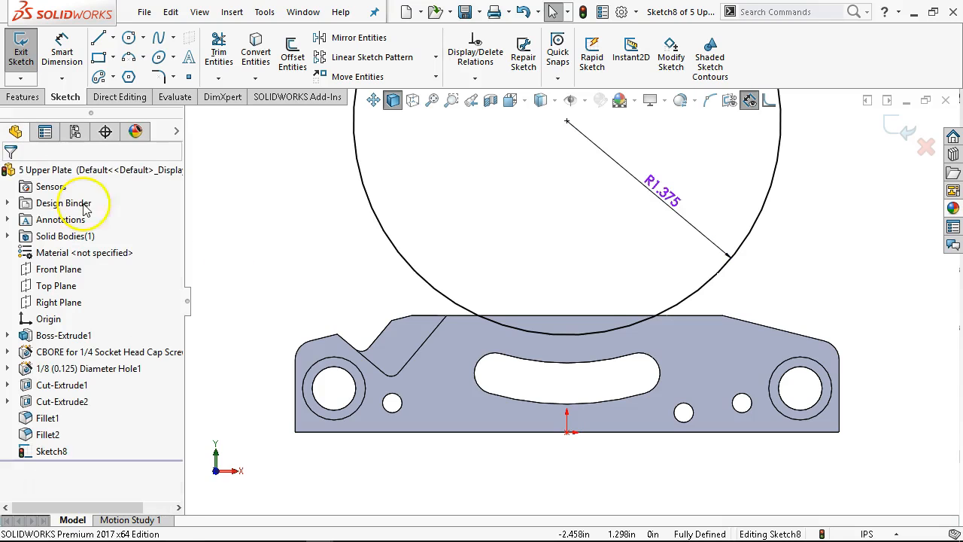
# Cut the circle sketch through the upper plate with an Extruded Cut set to Through All.
pyautogui.click(23, 96)
pyautogui.click(229, 52)
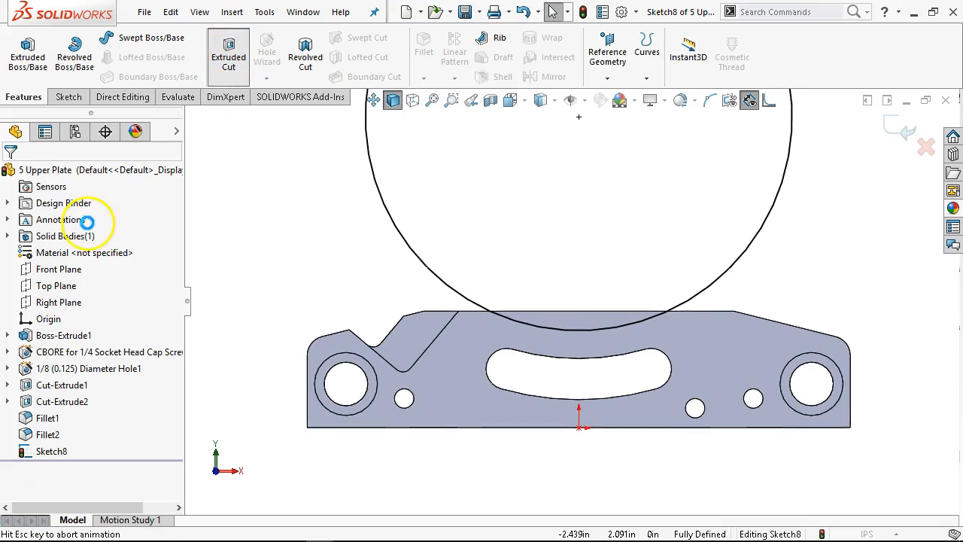
pyautogui.click(77, 264)
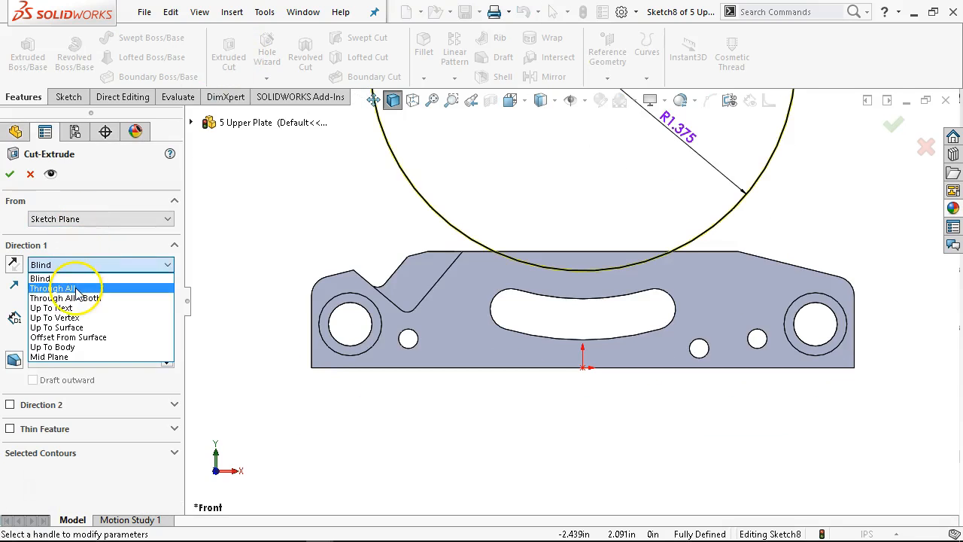
pyautogui.click(75, 288)
pyautogui.click(11, 174)
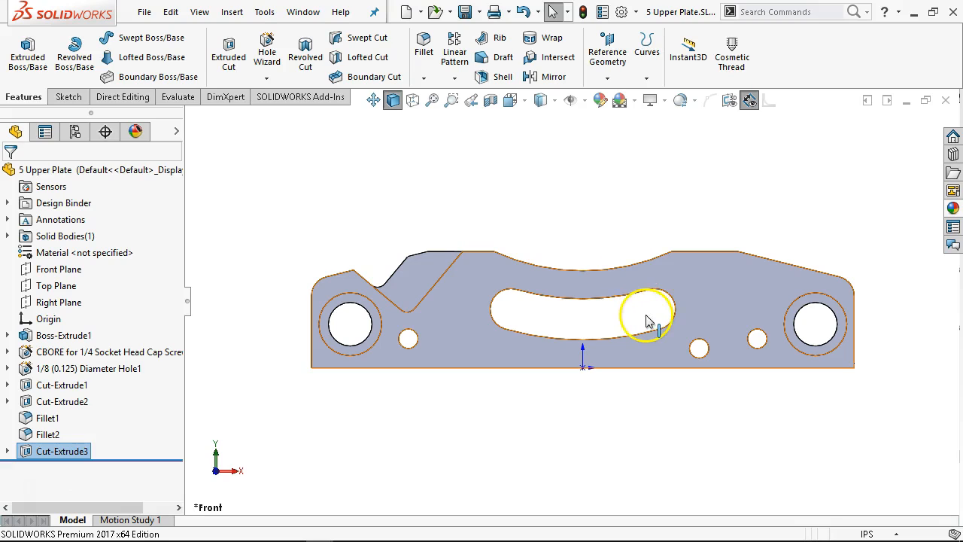
pyautogui.click(591, 213)
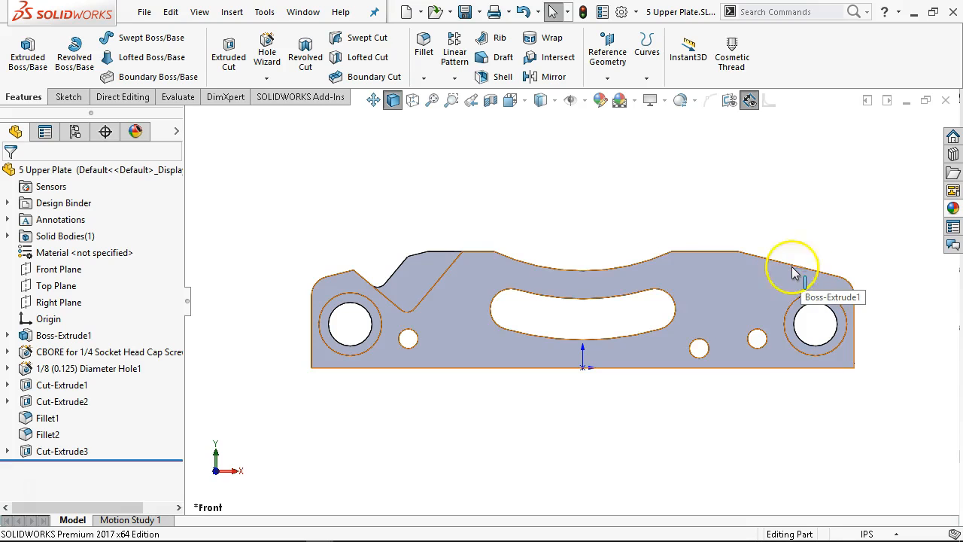
# Reorder Cut-Extrude3 so that it comes directly after Cut-Extrude2 and before the fillets.
pyautogui.moveTo(548, 251); pyautogui.dragTo(575, 323, button='middle')
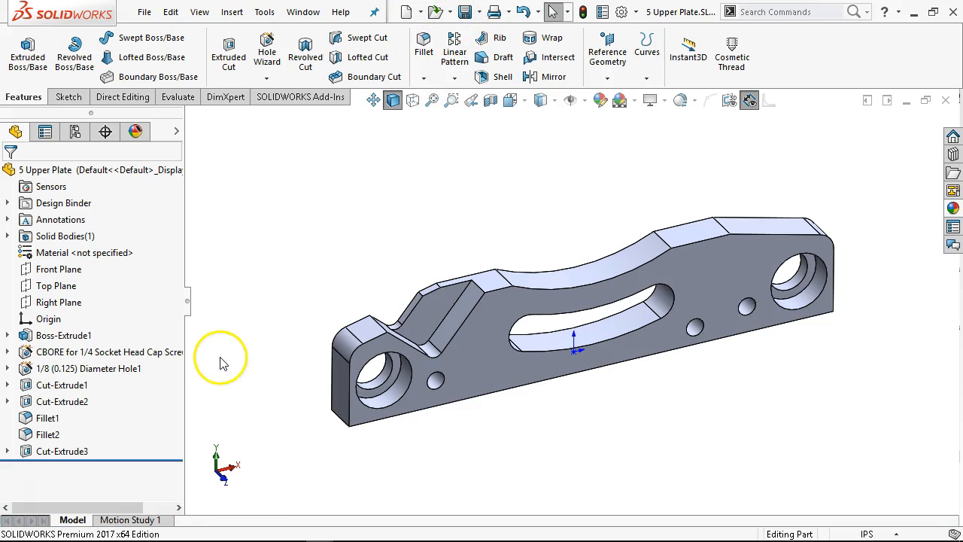
pyautogui.moveTo(82, 449); pyautogui.dragTo(66, 407)
pyautogui.click(299, 267)
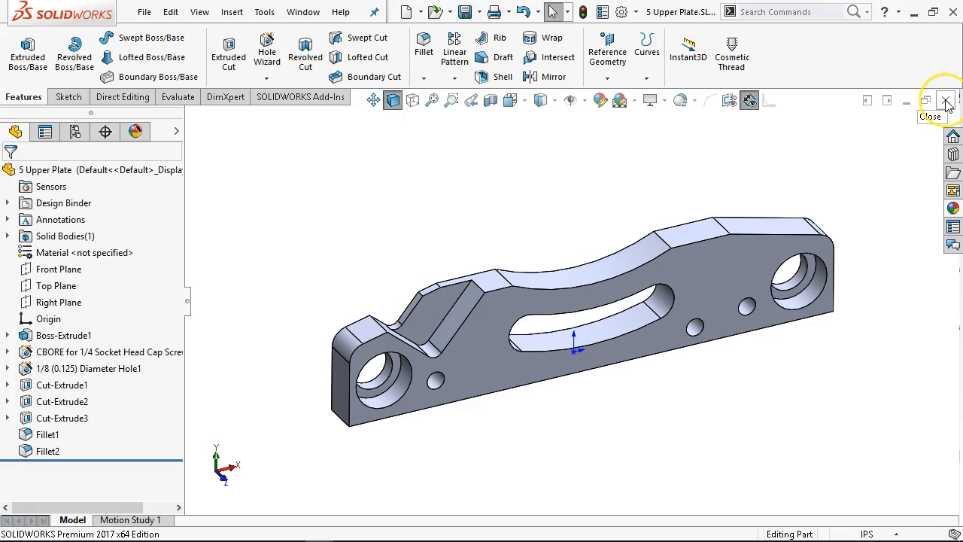
# Switch to Windows Photo Viewer and examine the dimensions of part 3, Upper Compound Member, in the page 565 technical drawing.
pyautogui.moveTo(318, 526)
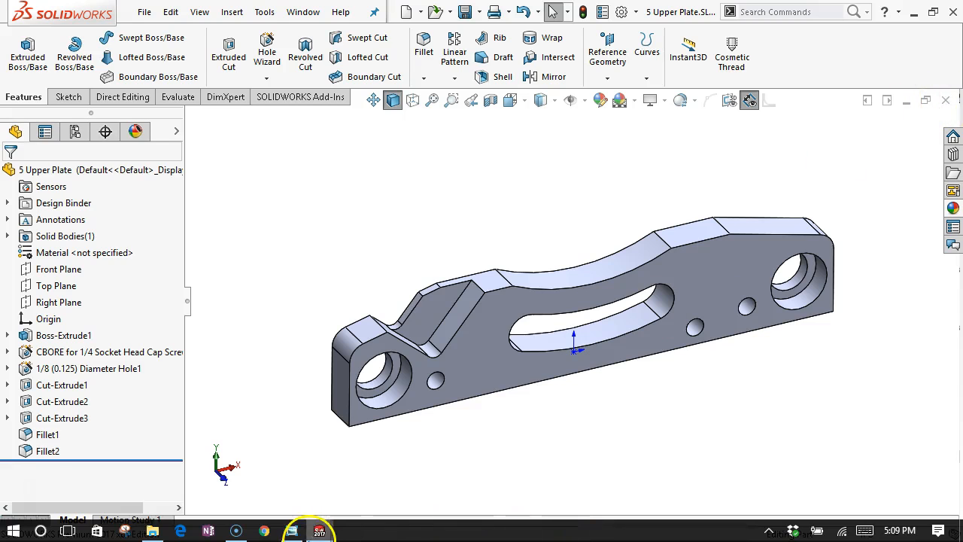
pyautogui.click(290, 531)
pyautogui.moveTo(586, 167)
pyautogui.mouseDown()
pyautogui.moveTo(591, 404)
pyautogui.moveTo(589, 206)
pyautogui.moveTo(638, 188)
pyautogui.moveTo(663, 121)
pyautogui.mouseUp()
pyautogui.moveTo(587, 354)
pyautogui.mouseDown()
pyautogui.moveTo(638, 263)
pyautogui.moveTo(659, 147)
pyautogui.mouseUp()
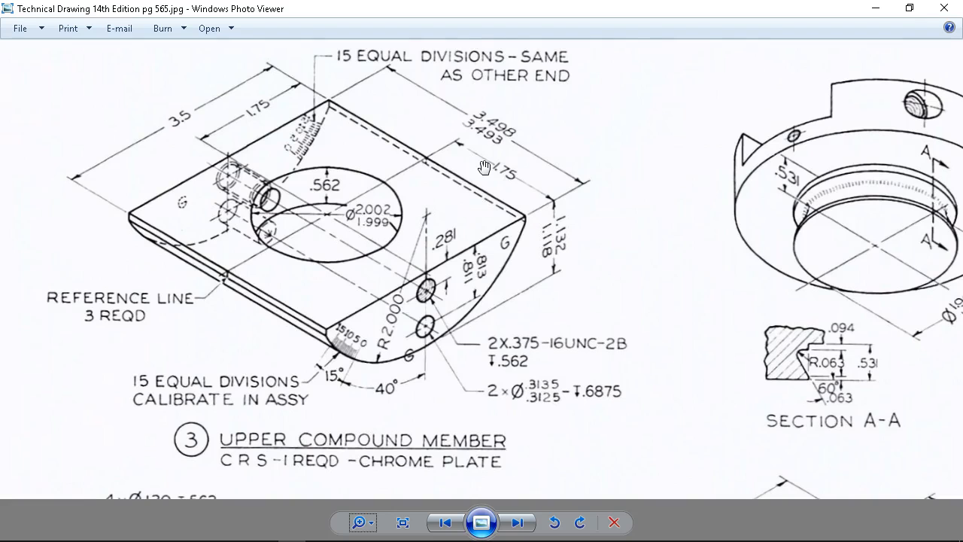
pyautogui.moveTo(649, 286); pyautogui.dragTo(565, 113)
pyautogui.moveTo(545, 288); pyautogui.dragTo(683, 151)
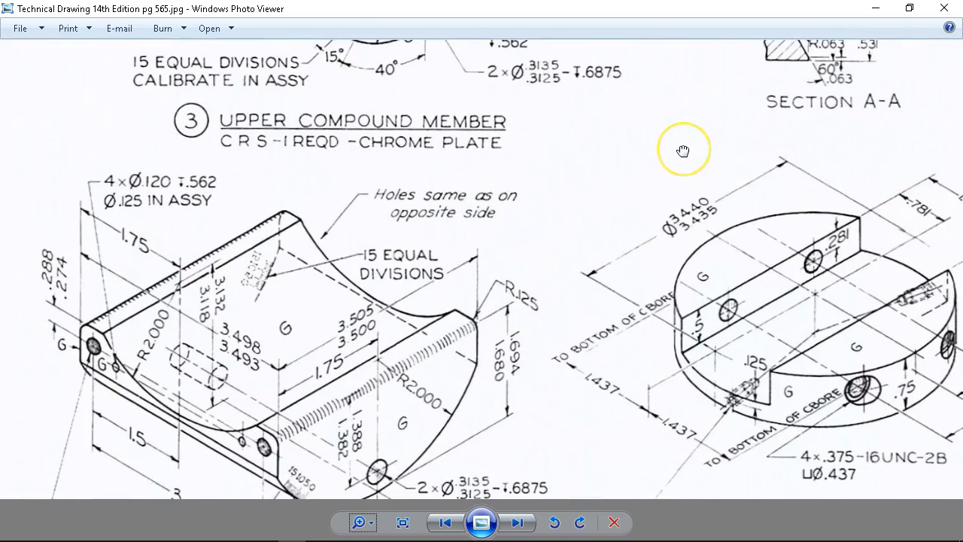
pyautogui.moveTo(619, 197)
pyautogui.mouseDown()
pyautogui.moveTo(646, 136)
pyautogui.moveTo(630, 319)
pyautogui.mouseUp()
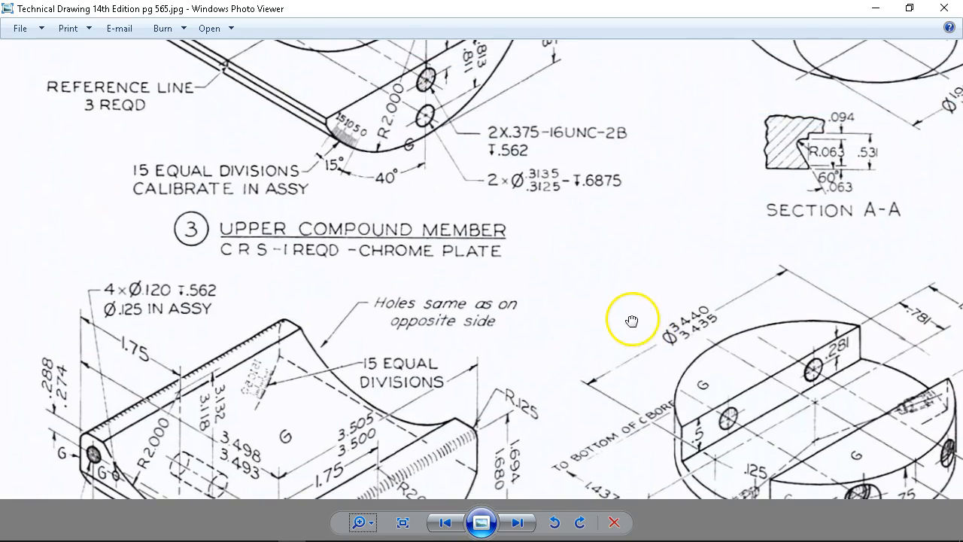
pyautogui.moveTo(649, 151)
pyautogui.mouseDown()
pyautogui.moveTo(664, 260)
pyautogui.moveTo(654, 381)
pyautogui.mouseUp()
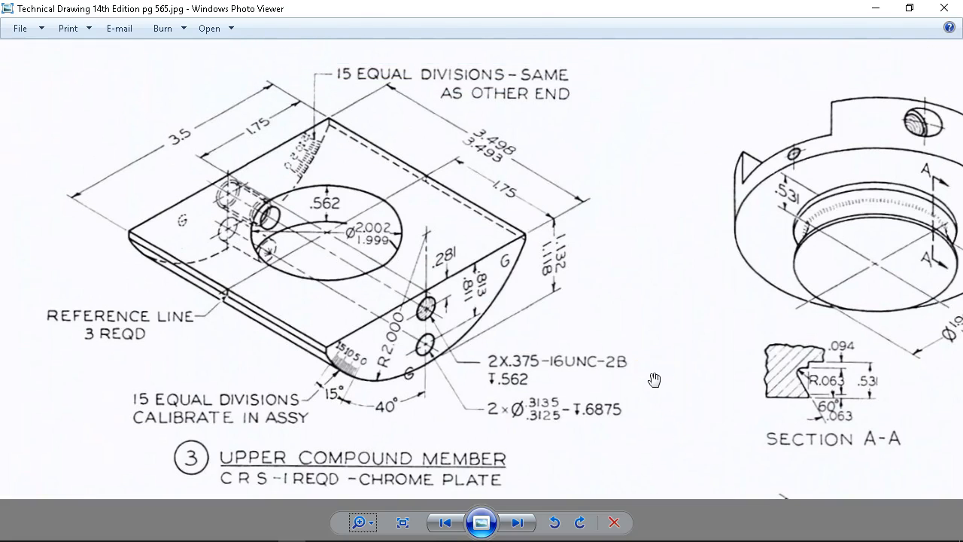
pyautogui.moveTo(653, 364); pyautogui.dragTo(666, 275)
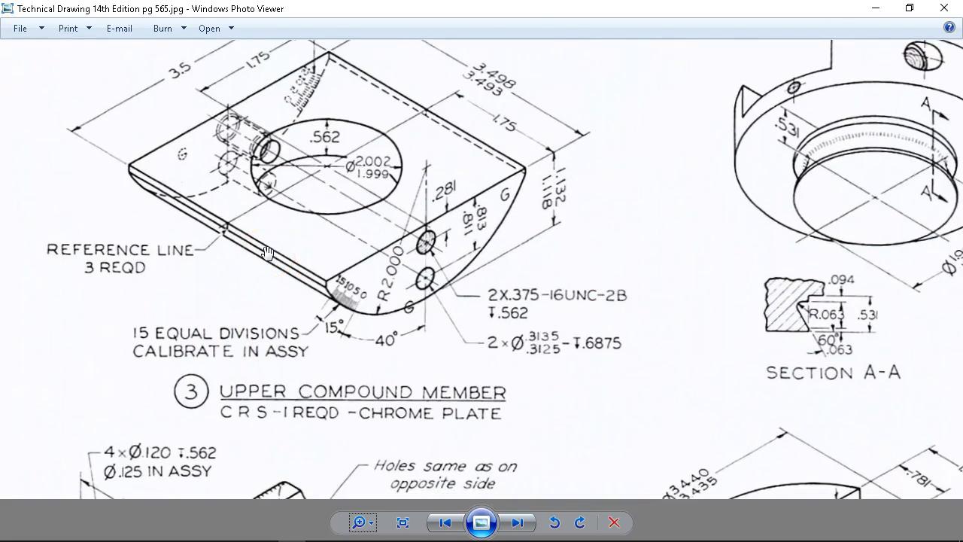
pyautogui.moveTo(301, 97)
pyautogui.mouseDown()
pyautogui.moveTo(333, 161)
pyautogui.moveTo(331, 180)
pyautogui.mouseUp()
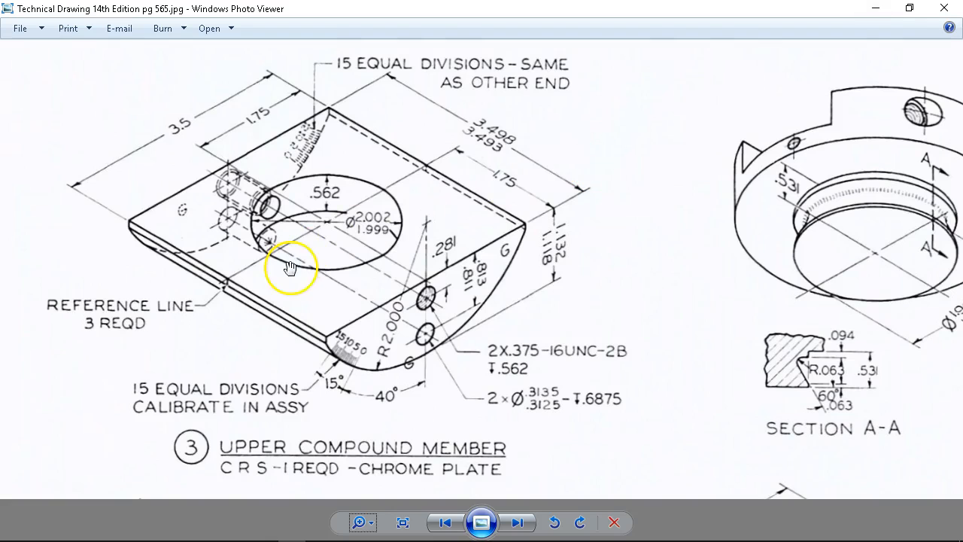
pyautogui.click(875, 7)
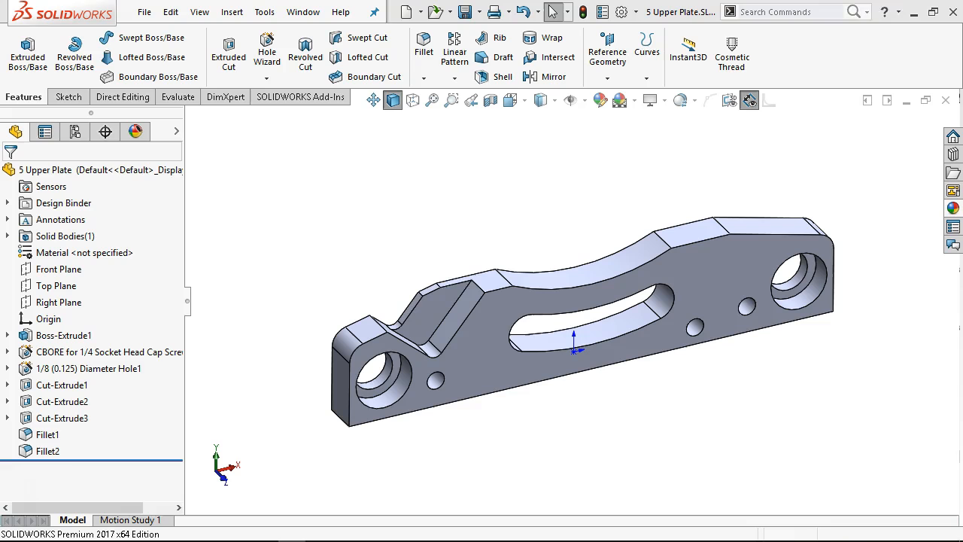
# Close the 5 Upper Plate and 6 Lower Plate parts and create a new part from the Part Inch template.
pyautogui.click(943, 99)
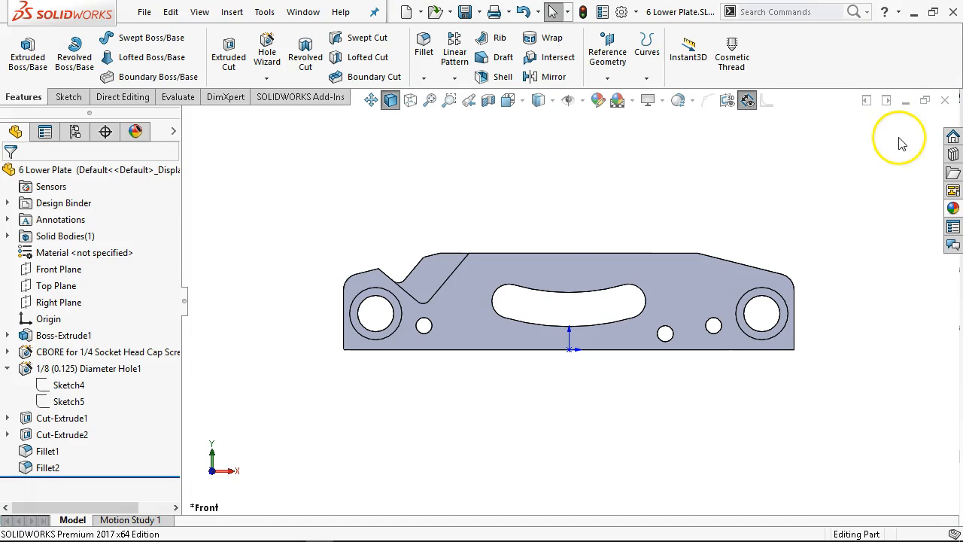
pyautogui.click(944, 100)
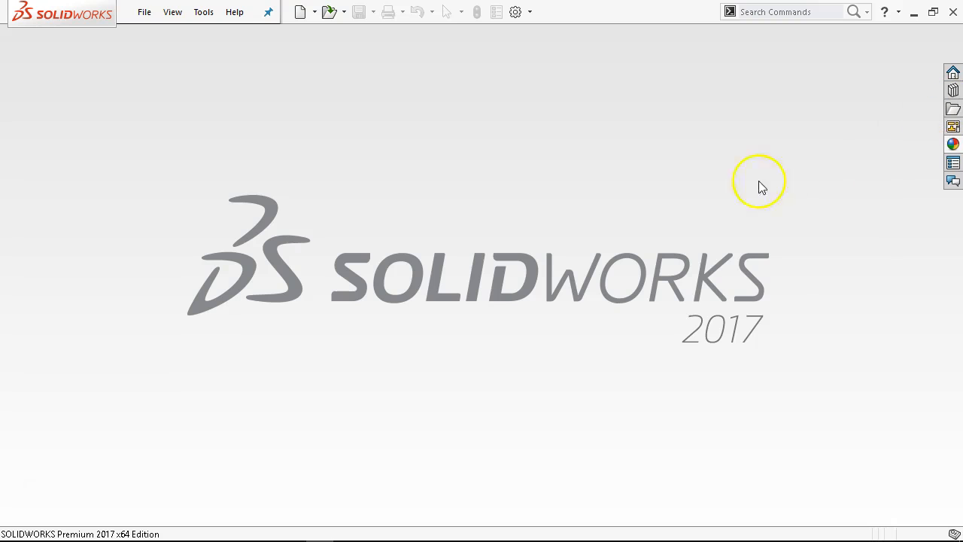
pyautogui.click(299, 12)
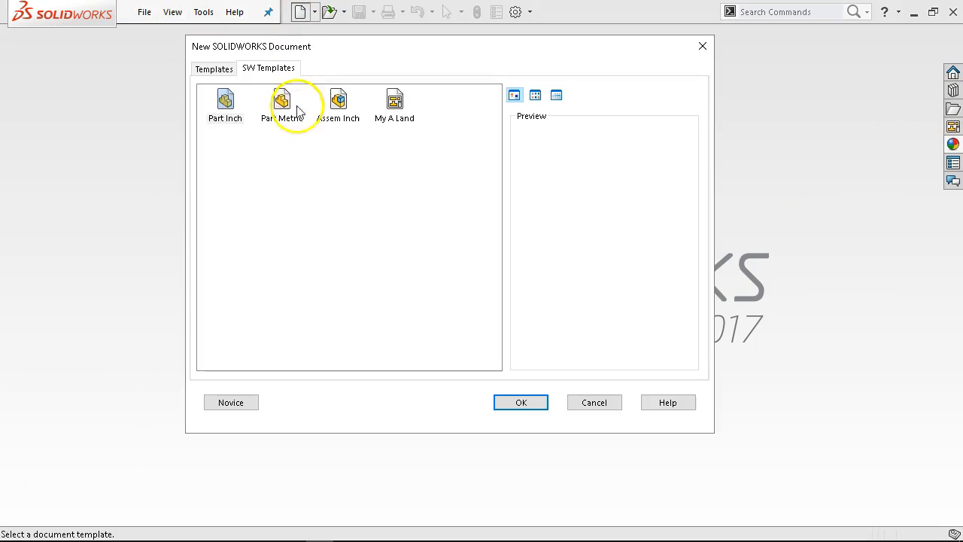
pyautogui.doubleClick(225, 112)
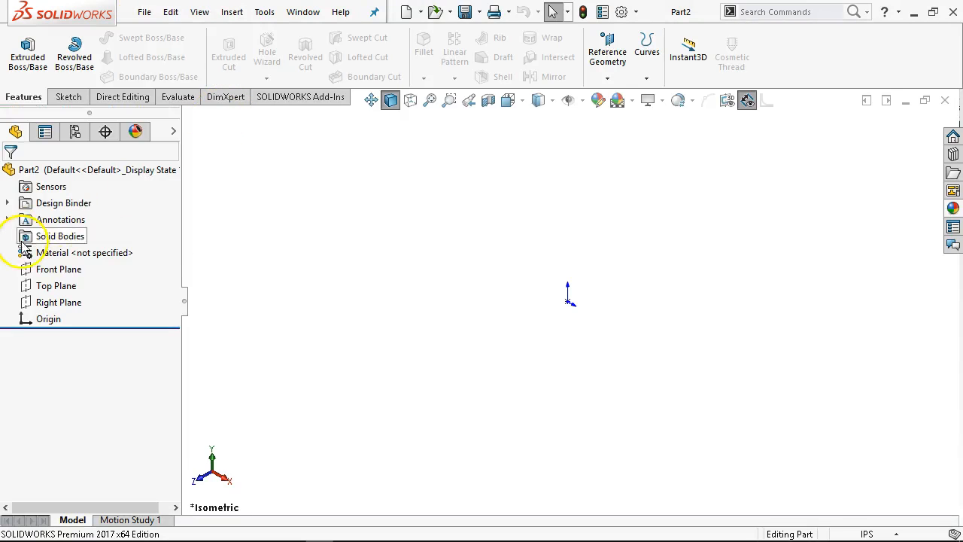
# Start a sketch on the Front Plane and draw a horizontal line about 1.4 in above the origin.
pyautogui.click(53, 269)
pyautogui.click(46, 235)
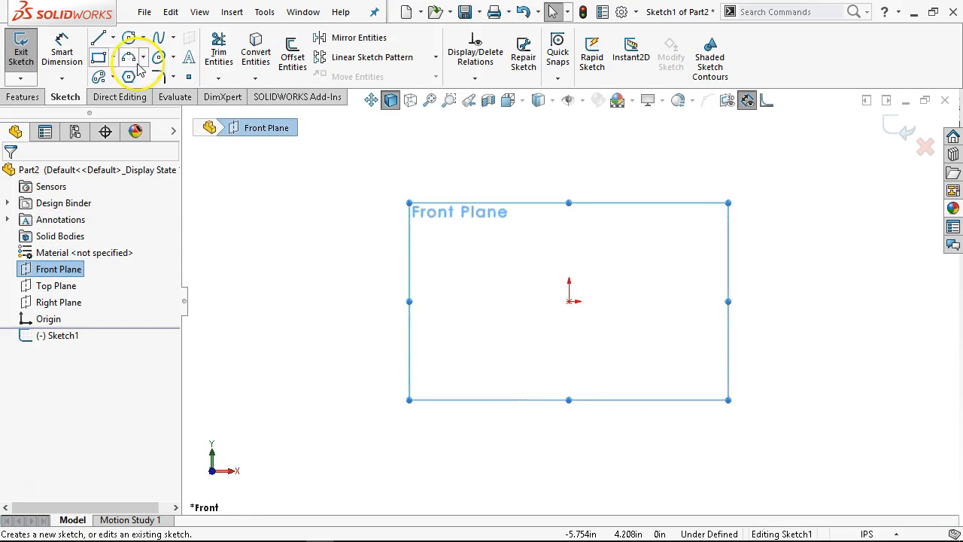
pyautogui.click(97, 38)
pyautogui.moveTo(442, 236); pyautogui.dragTo(723, 237)
pyautogui.rightClick(677, 201)
pyautogui.click(720, 209)
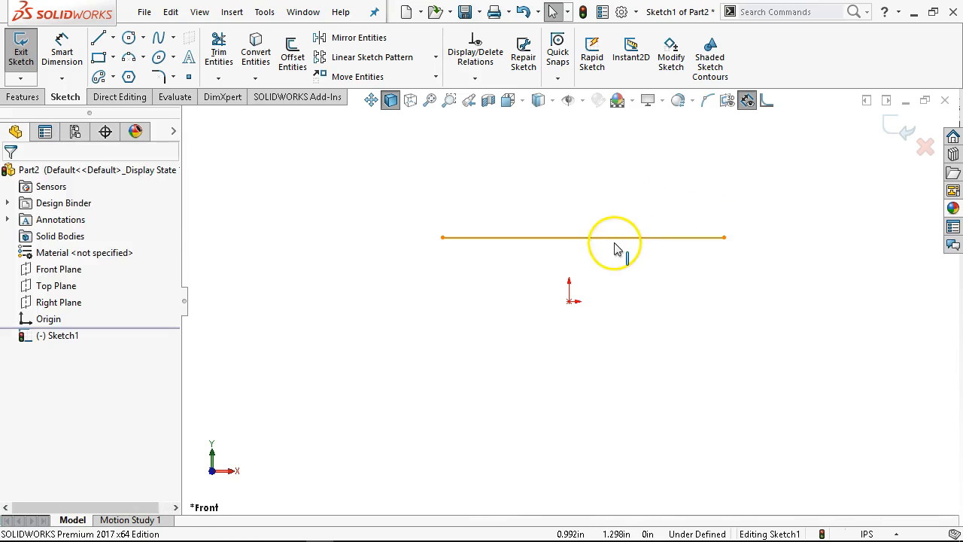
# Add a Midpoint relation between the horizontal line and the origin.
pyautogui.click(616, 239)
pyautogui.keyDown('ctrl'); pyautogui.click(569, 301); pyautogui.keyUp('ctrl')
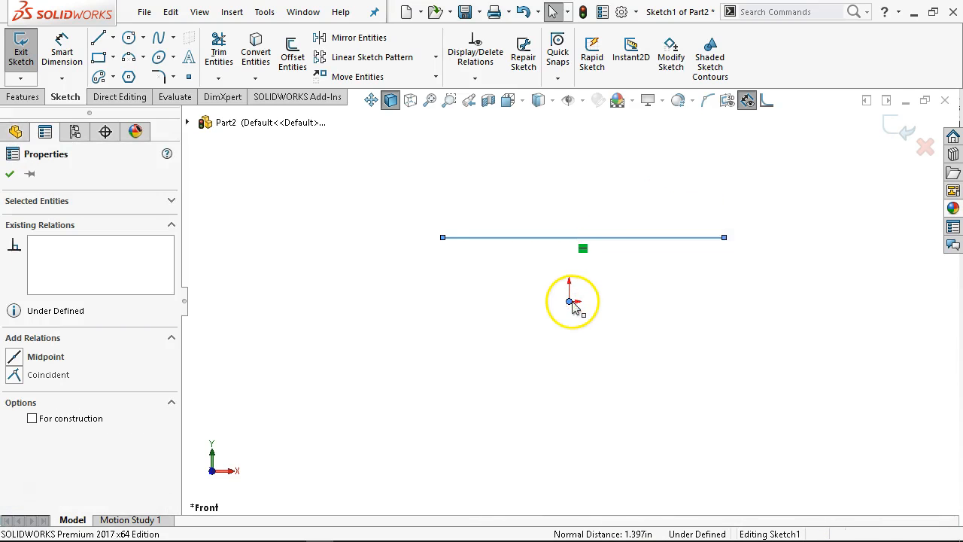
pyautogui.click(616, 235)
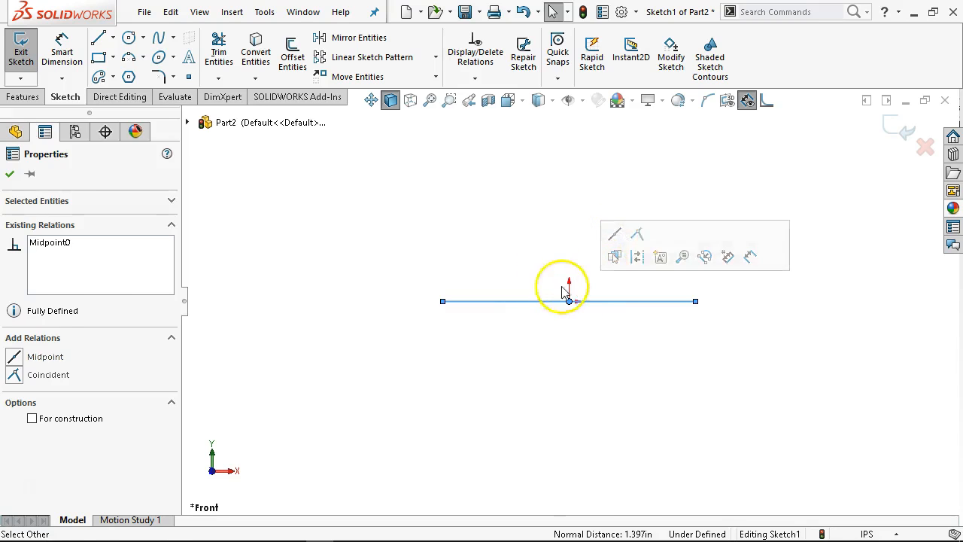
pyautogui.click(585, 241)
# Dimension the horizontal line's length as 3.5 in, placing the dimension above the line.
pyautogui.rightClick(559, 245)
pyautogui.click(705, 220)
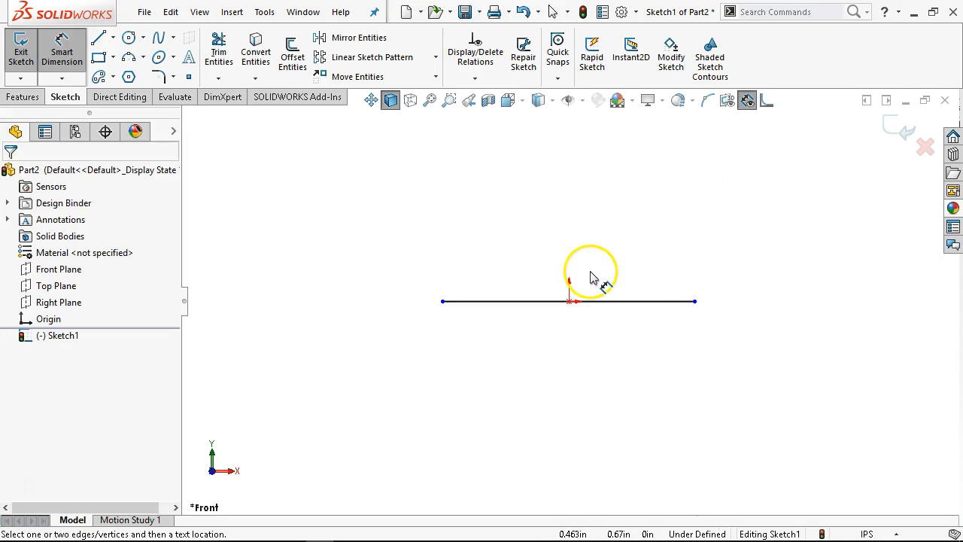
pyautogui.click(555, 300)
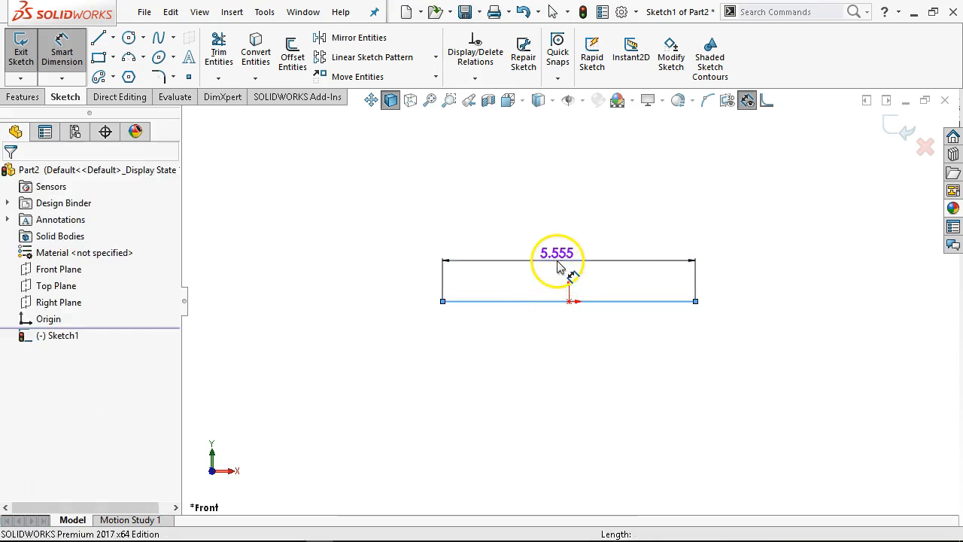
pyautogui.click(561, 263)
pyautogui.write('3.5')
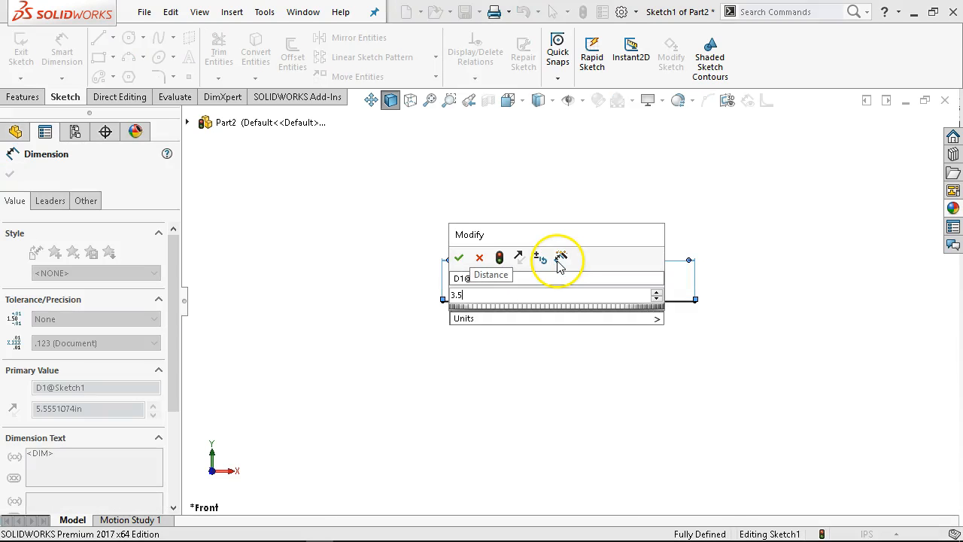
pyautogui.press('Return')
pyautogui.rightClick(580, 354)
pyautogui.click(650, 402)
pyautogui.scroll(-3, 542, 397)
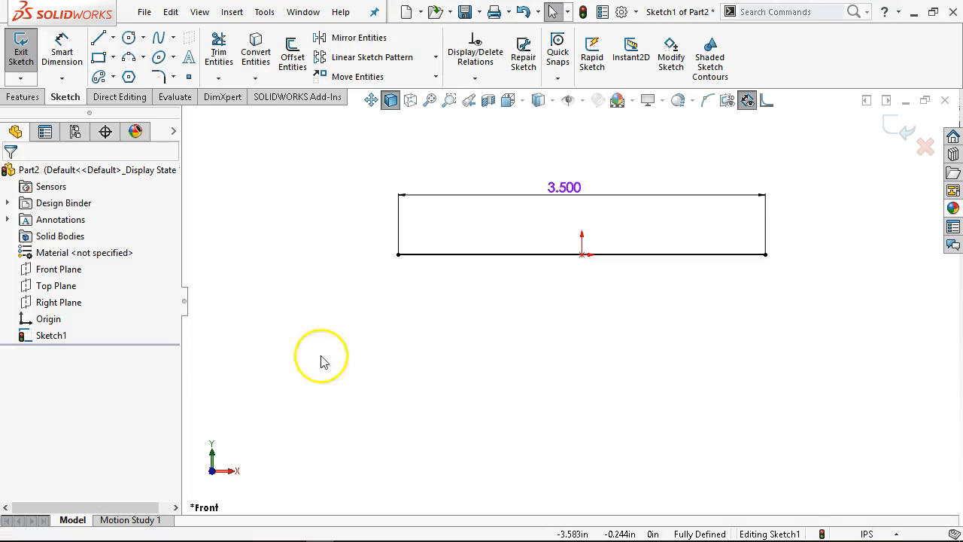
# Draw two short vertical lines of equal length downward from both endpoints of the 3.5 in line.
pyautogui.click(98, 38)
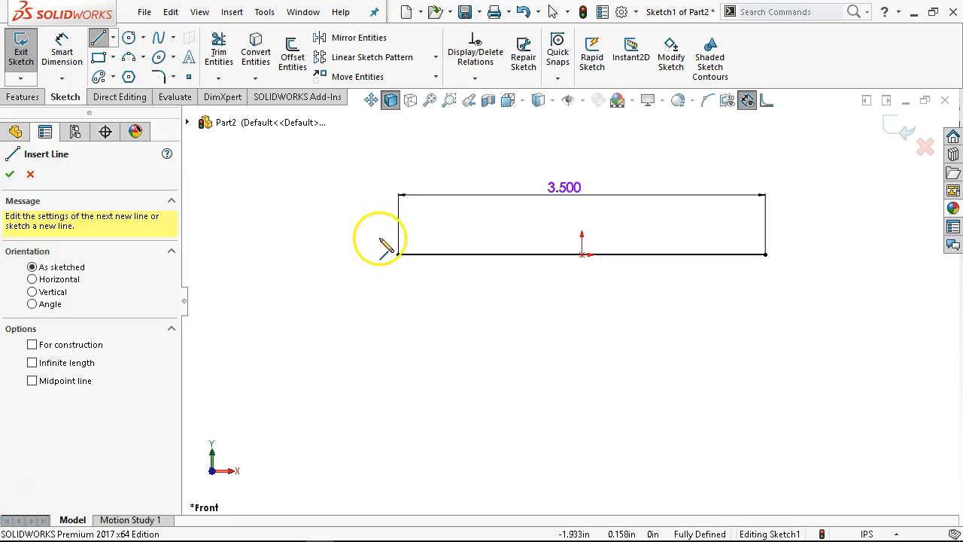
pyautogui.moveTo(398, 255); pyautogui.dragTo(398, 272)
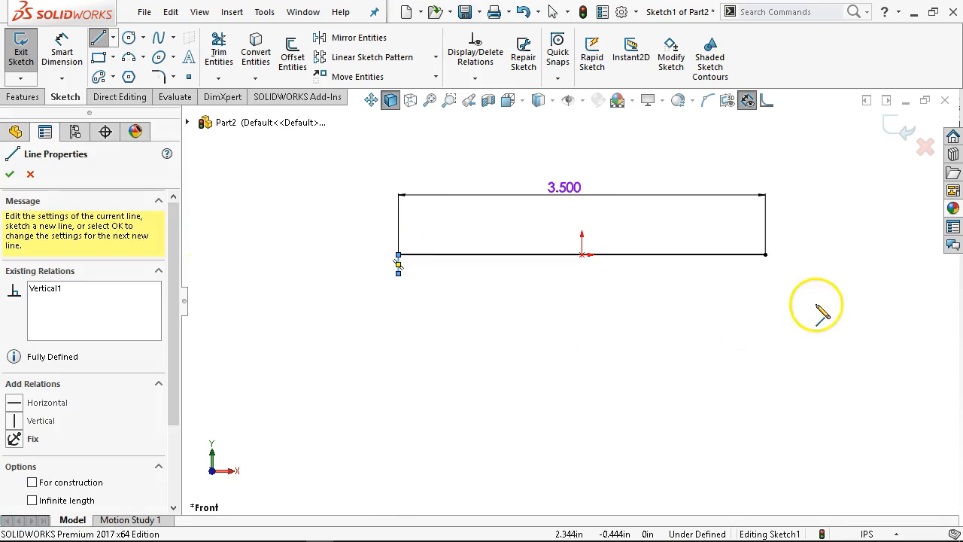
pyautogui.moveTo(765, 257); pyautogui.dragTo(768, 280)
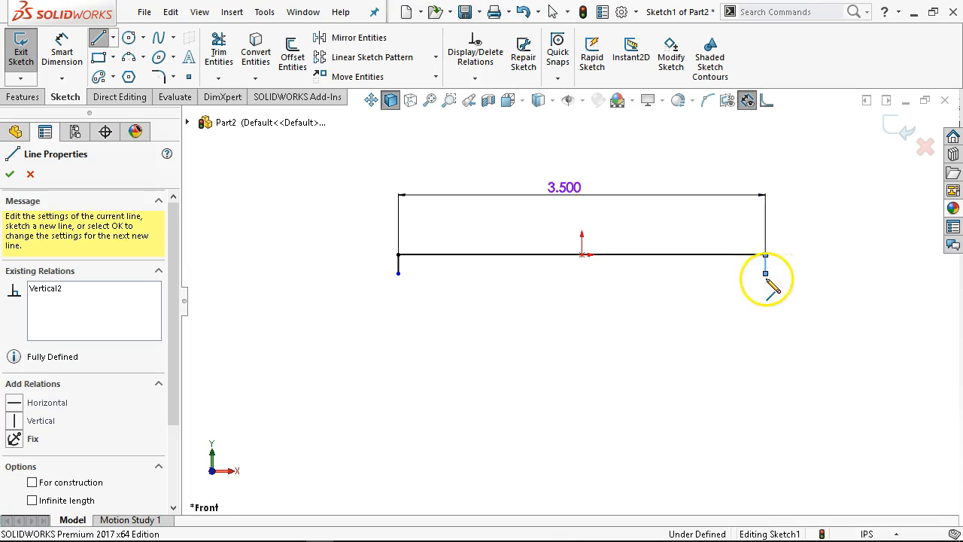
pyautogui.rightClick(668, 361)
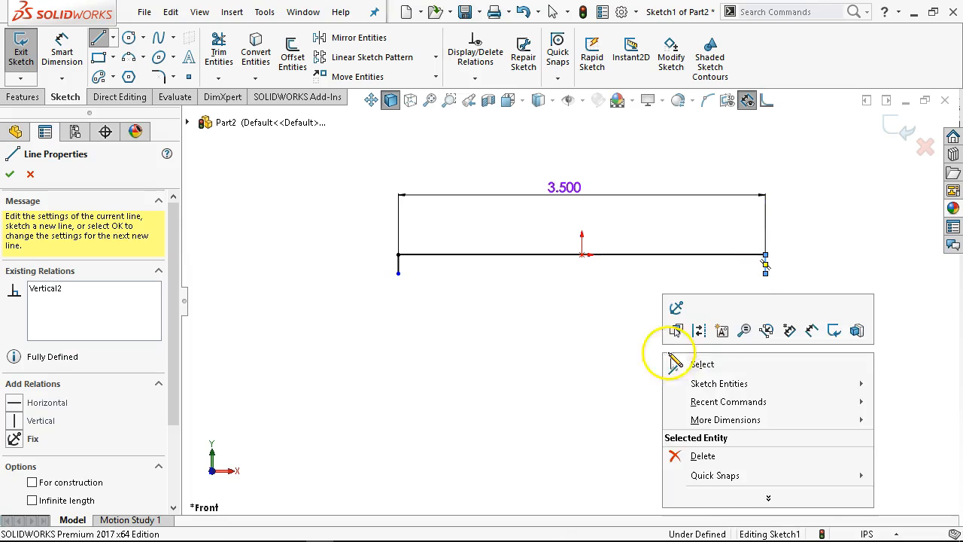
# Add an Equal relation between the two short vertical side lines.
pyautogui.click(715, 365)
pyautogui.click(401, 268)
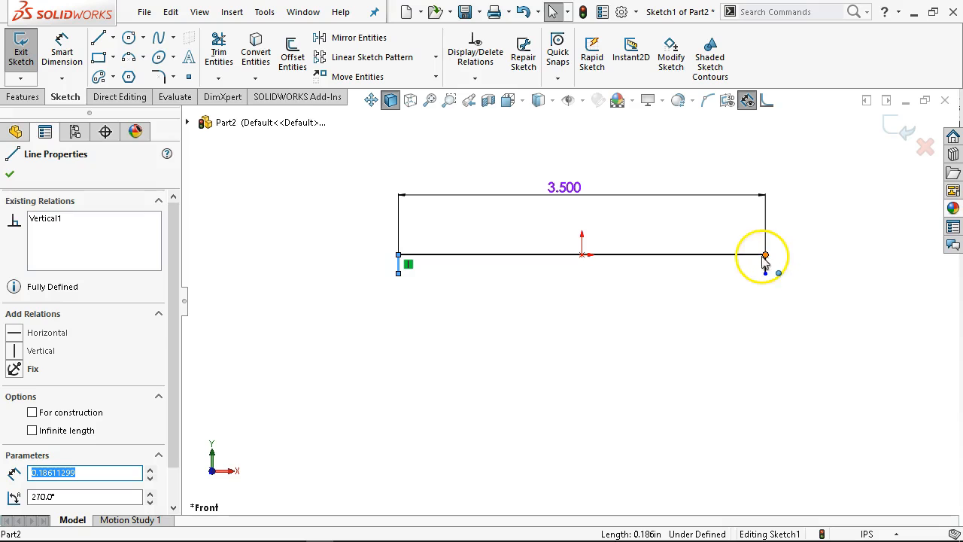
pyautogui.keyDown('ctrl'); pyautogui.click(767, 266); pyautogui.keyUp('ctrl')
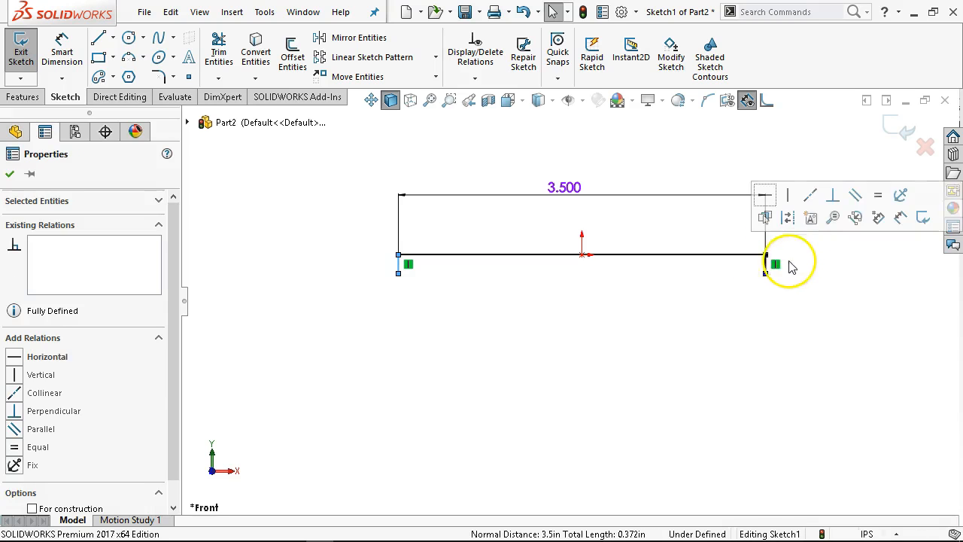
pyautogui.click(877, 196)
pyautogui.click(588, 295)
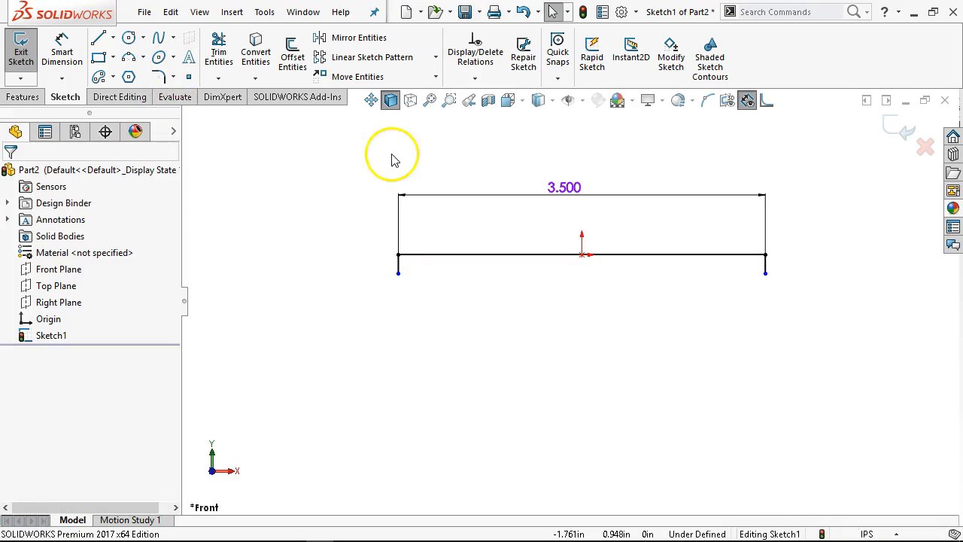
# Draw a centerpoint arc centered about 1.67 in above the origin, running below the profile between the lower ends of the side lines.
pyautogui.click(143, 57)
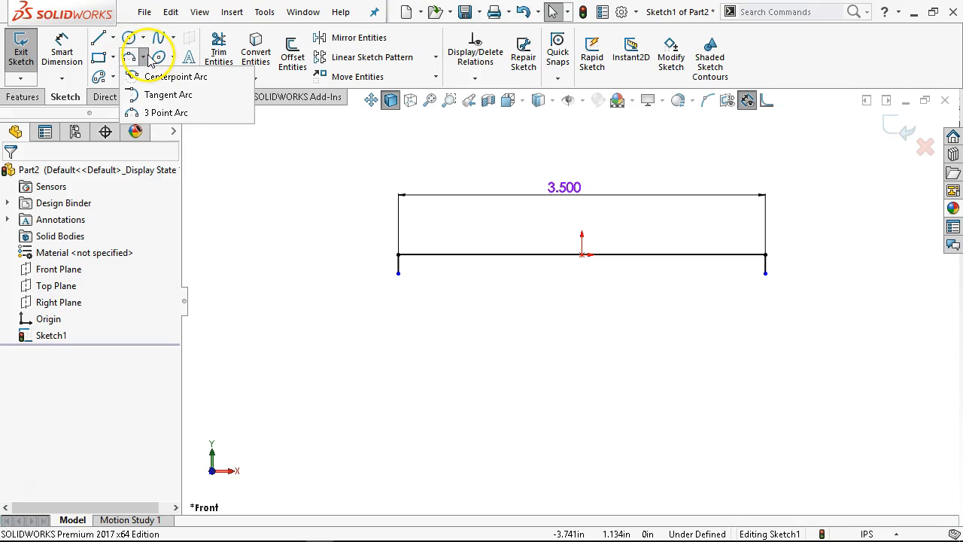
pyautogui.click(154, 79)
pyautogui.scroll(2, 652, 223)
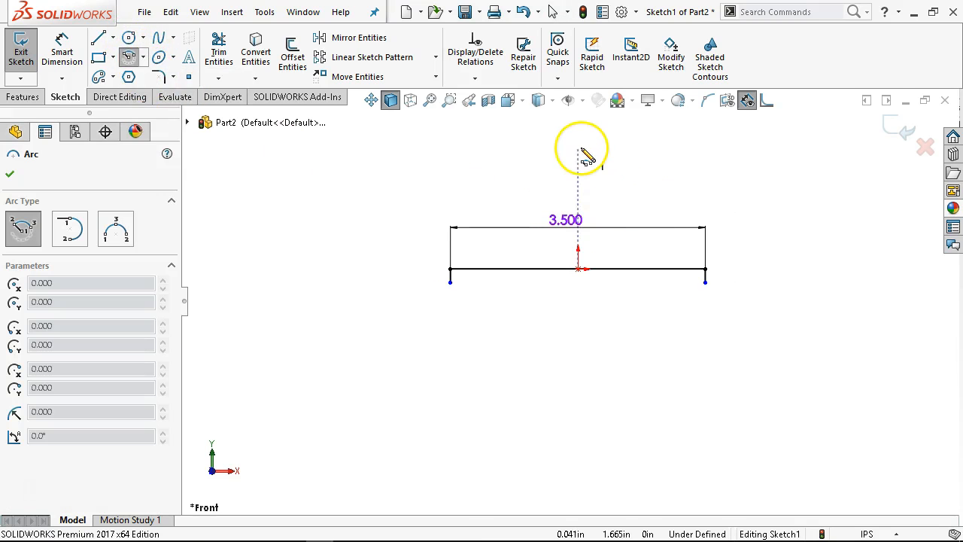
pyautogui.click(578, 147)
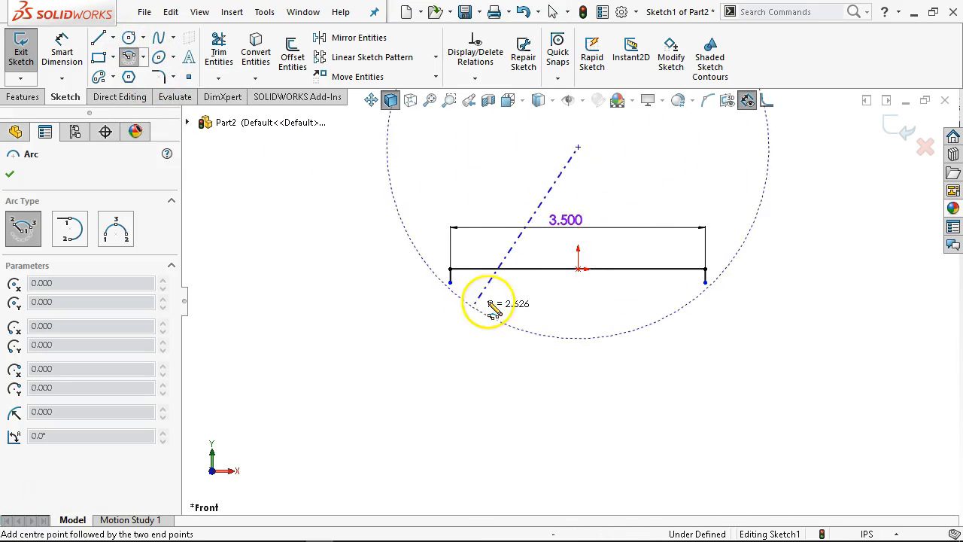
pyautogui.click(450, 284)
pyautogui.click(705, 284)
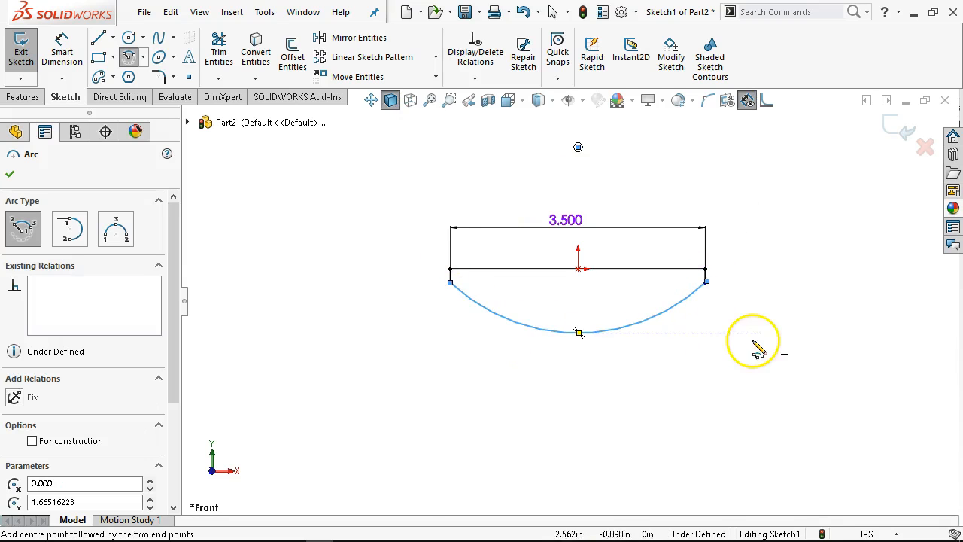
pyautogui.rightClick(750, 337)
pyautogui.click(803, 343)
# Attach the arc's right endpoint to the lower end of the right side line.
pyautogui.scroll(-3, 894, 252)
pyautogui.scroll(2, 885, 266)
pyautogui.scroll(-3, 725, 292)
pyautogui.moveTo(693, 259); pyautogui.dragTo(690, 264)
pyautogui.scroll(6, 702, 332)
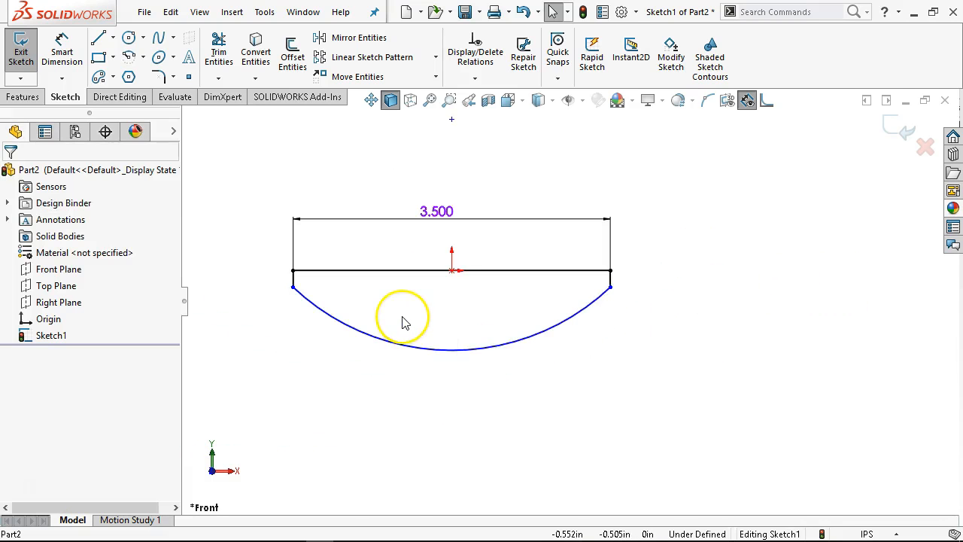
# Add a vertical dimension between the arc and the 3.5 in line, placed to the right of the profile.
pyautogui.scroll(-1, 403, 318)
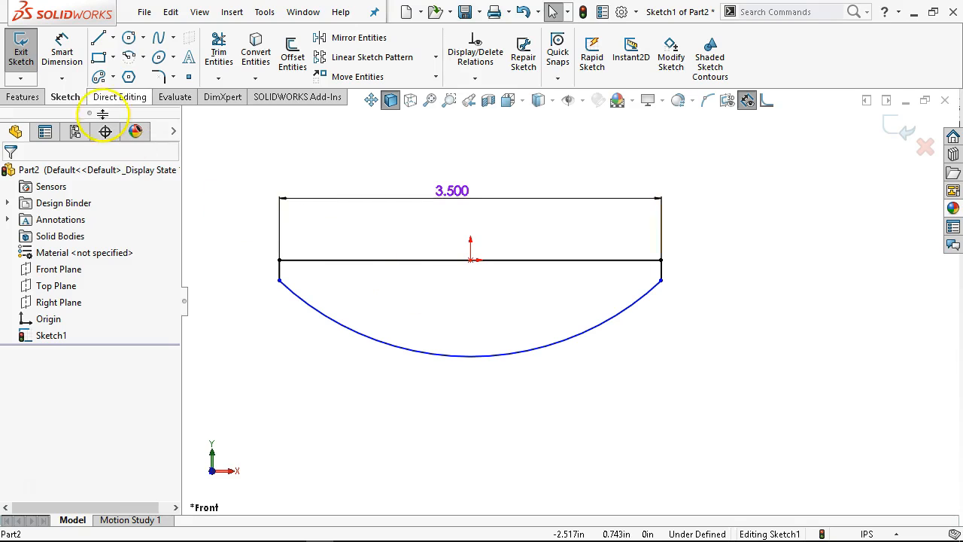
pyautogui.click(61, 51)
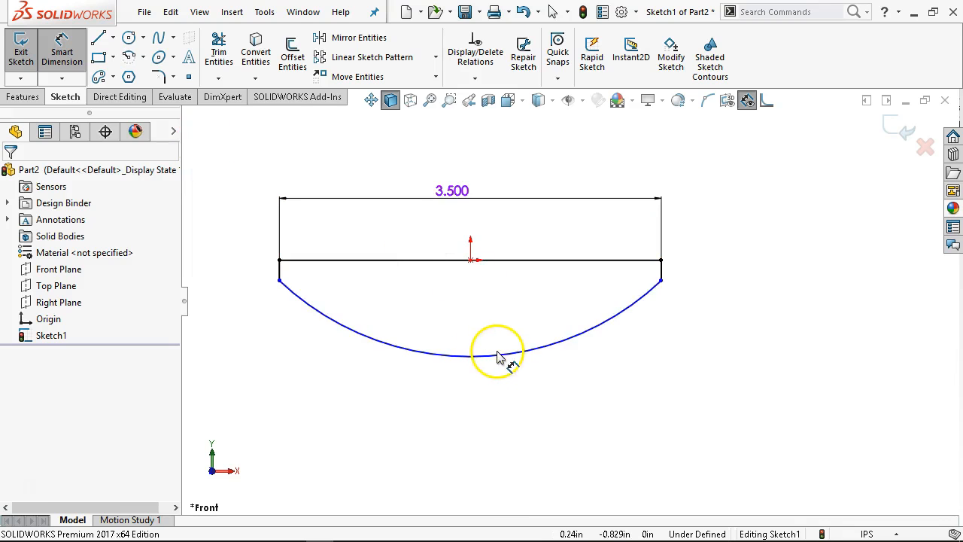
pyautogui.click(493, 360)
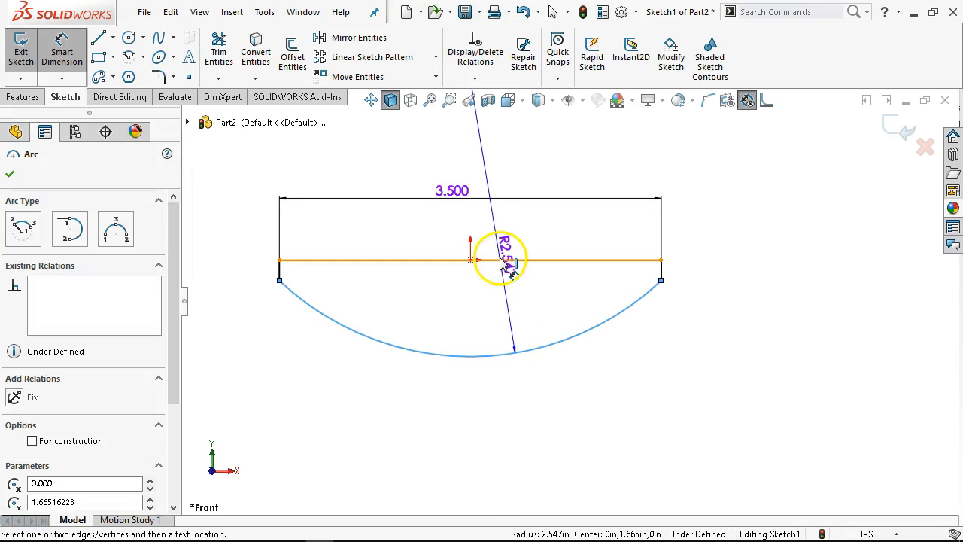
pyautogui.click(499, 259)
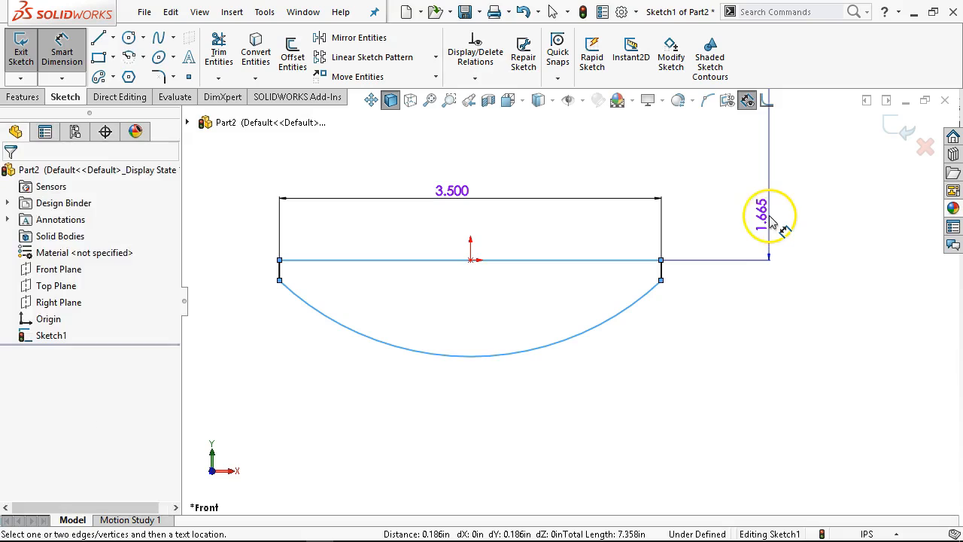
pyautogui.click(774, 218)
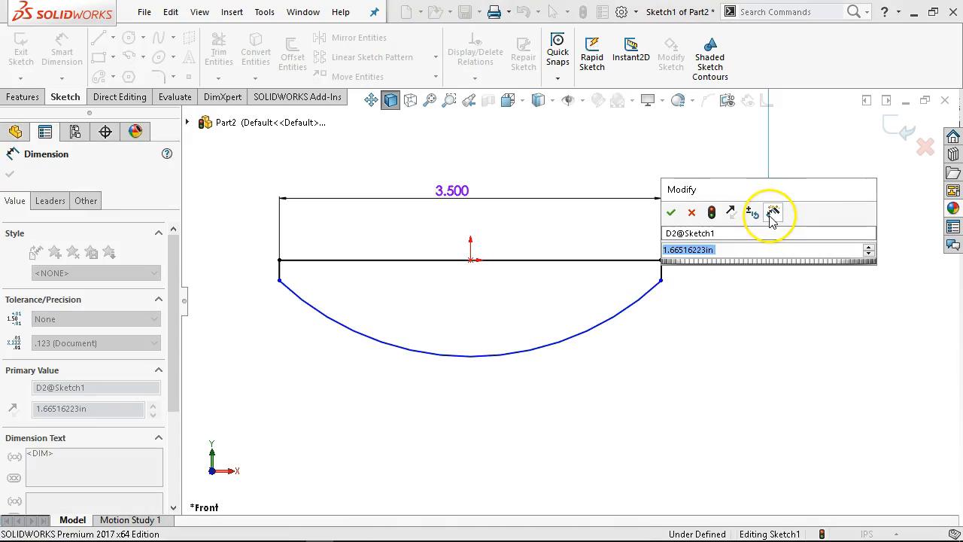
pyautogui.click(671, 213)
# Set the vertical dimension's first arc condition to Min and reposition it just left of the profile.
pyautogui.click(50, 202)
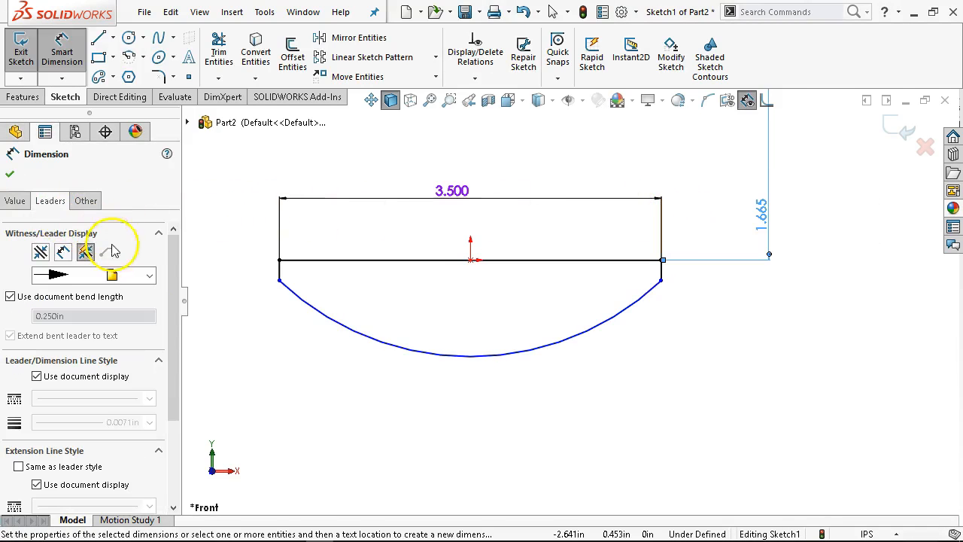
pyautogui.moveTo(174, 301); pyautogui.dragTo(168, 414)
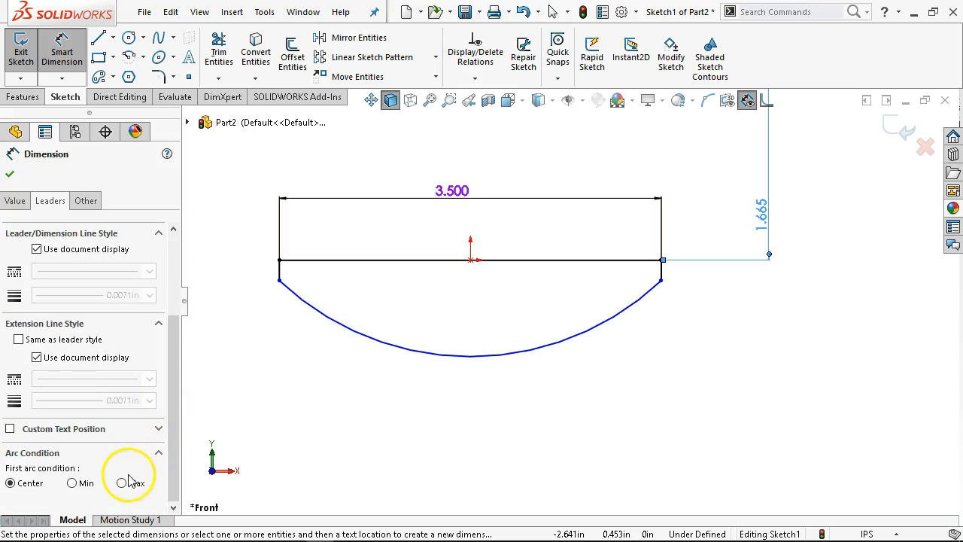
pyautogui.click(73, 483)
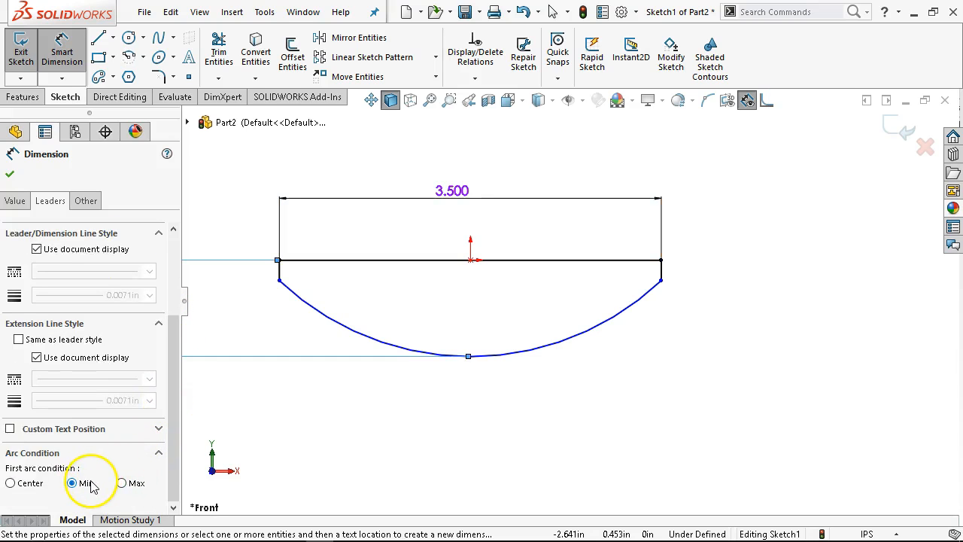
pyautogui.scroll(3, 561, 361)
pyautogui.moveTo(376, 307)
pyautogui.mouseDown()
pyautogui.moveTo(394, 316)
pyautogui.moveTo(415, 308)
pyautogui.mouseUp()
pyautogui.scroll(-3, 462, 302)
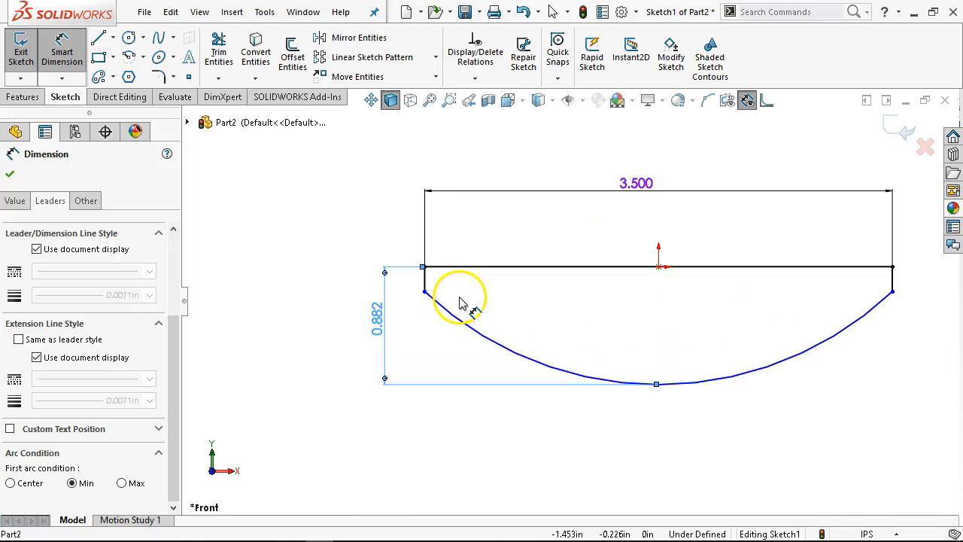
pyautogui.rightClick(636, 234)
pyautogui.click(671, 272)
# Add a Vertical relation between the origin and the arc's center point.
pyautogui.click(656, 267)
pyautogui.press('z')
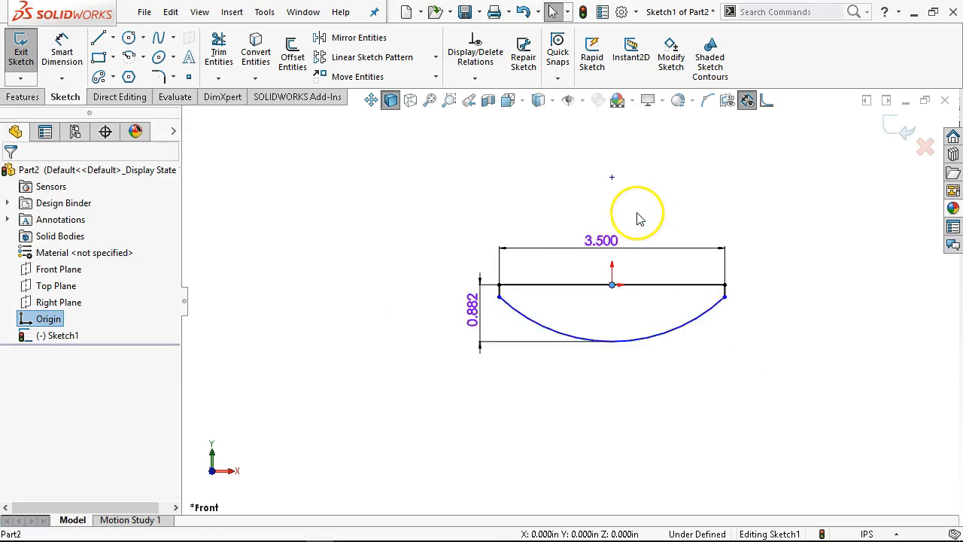
pyautogui.press('f')
pyautogui.keyDown('ctrl'); pyautogui.click(594, 203); pyautogui.keyUp('ctrl')
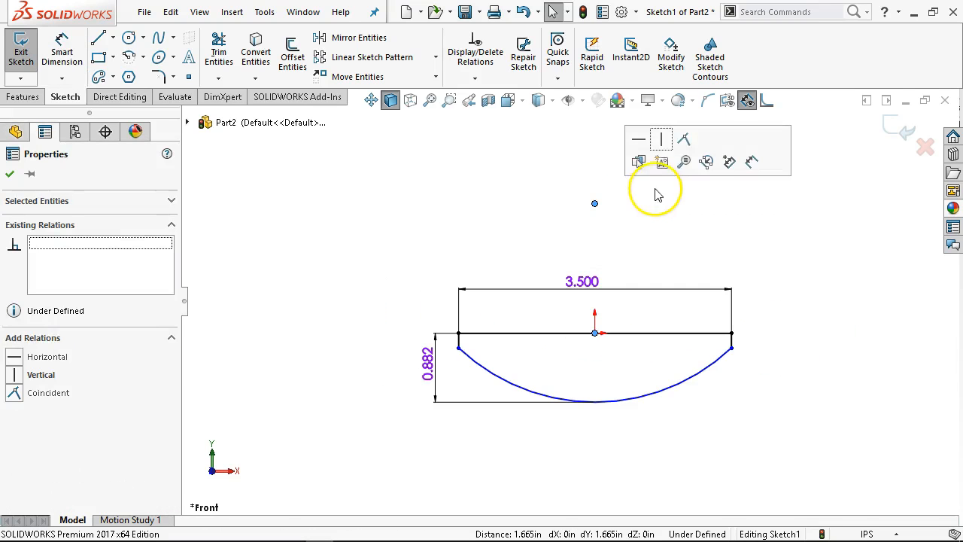
pyautogui.click(665, 145)
pyautogui.click(666, 225)
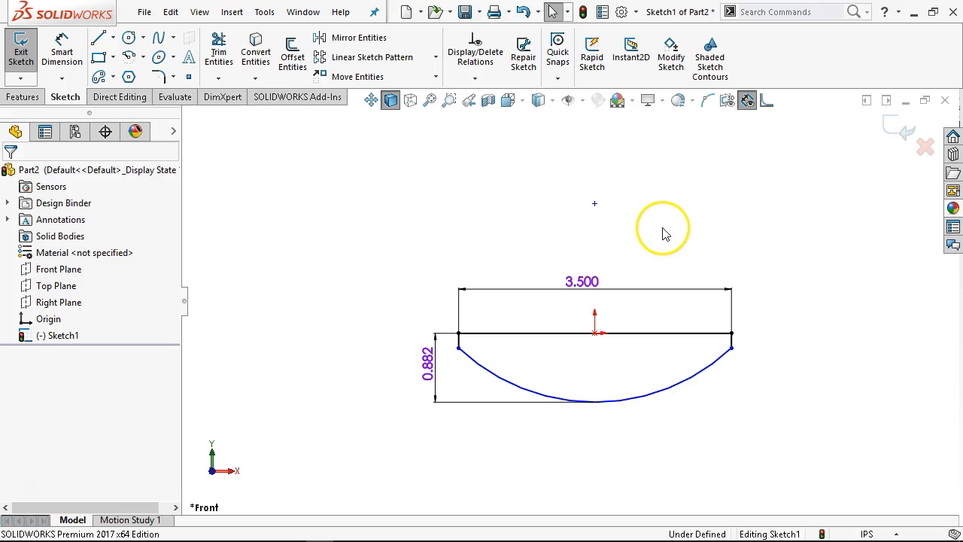
# Shorten the side lines to about 0.14 in and check the Upper Compound Member's arc radius in the technical drawing in Windows Photo Viewer.
pyautogui.scroll(-2, 547, 369)
pyautogui.moveTo(419, 336)
pyautogui.mouseDown()
pyautogui.moveTo(421, 373)
pyautogui.moveTo(420, 329)
pyautogui.mouseUp()
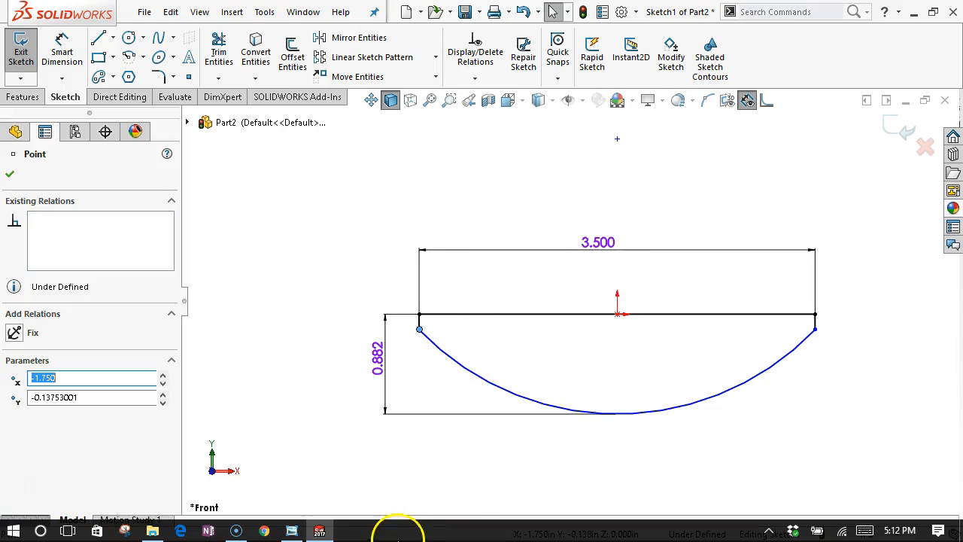
pyautogui.click(313, 498)
pyautogui.moveTo(666, 344)
pyautogui.mouseDown()
pyautogui.moveTo(621, 305)
pyautogui.moveTo(620, 268)
pyautogui.mouseUp()
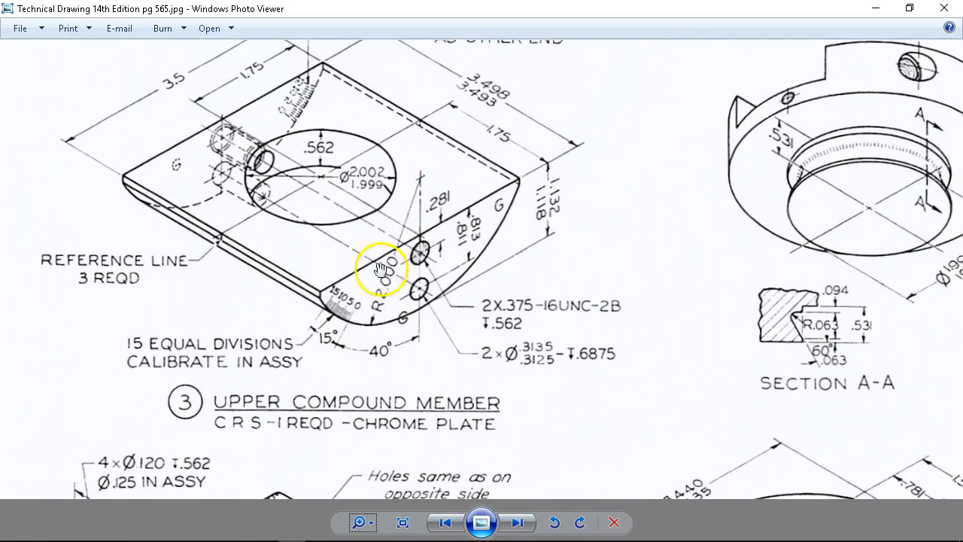
pyautogui.click(880, 8)
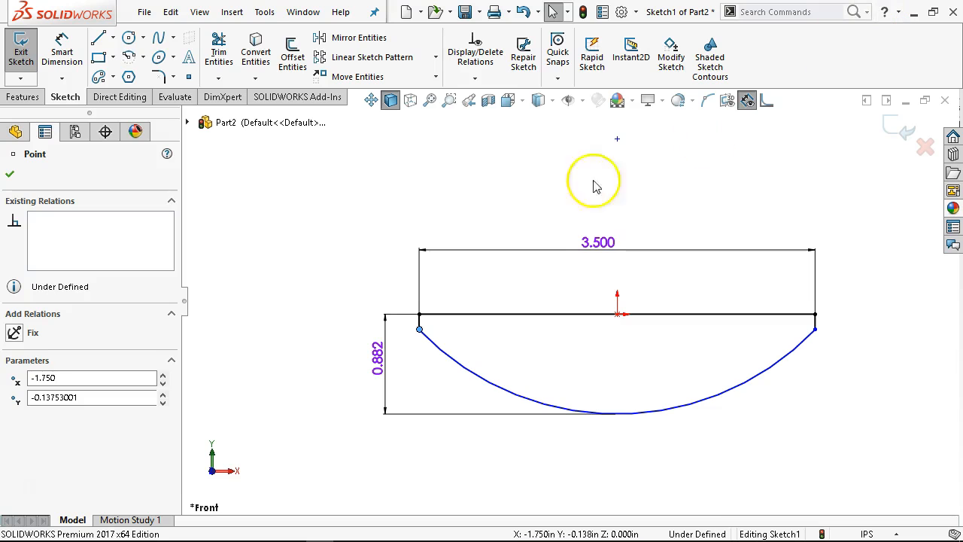
# Dimension the arc's radius as 2 in, placing the dimension below the arc.
pyautogui.click(56, 50)
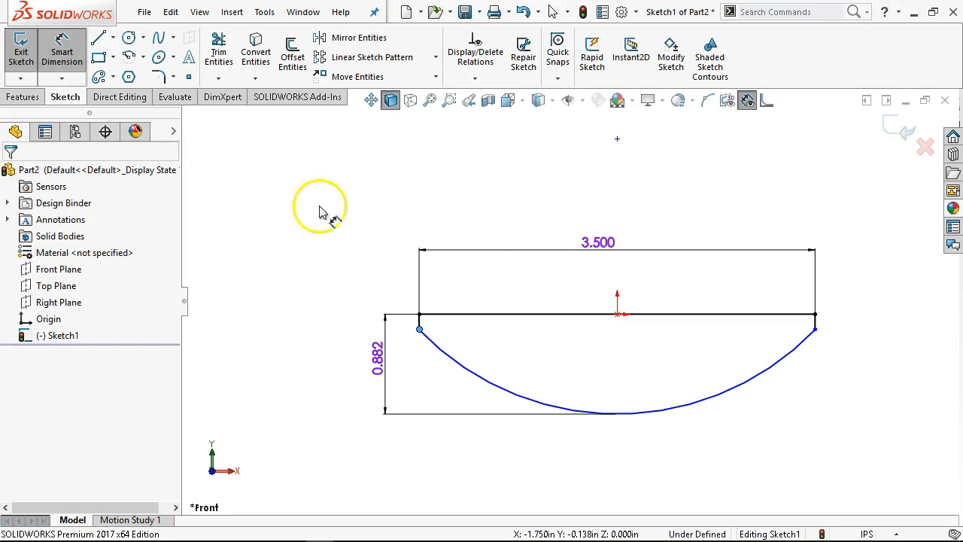
pyautogui.click(481, 377)
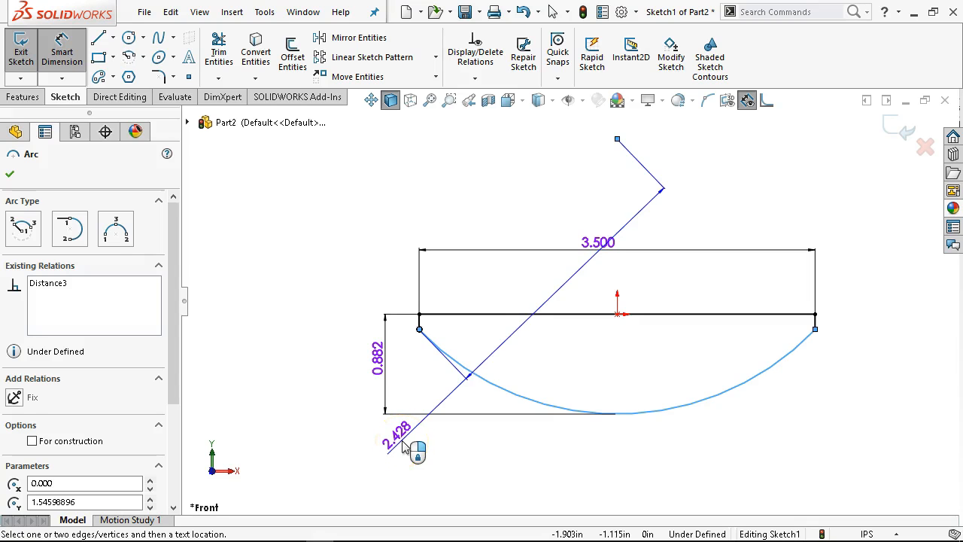
pyautogui.press('Escape')
pyautogui.click(549, 404)
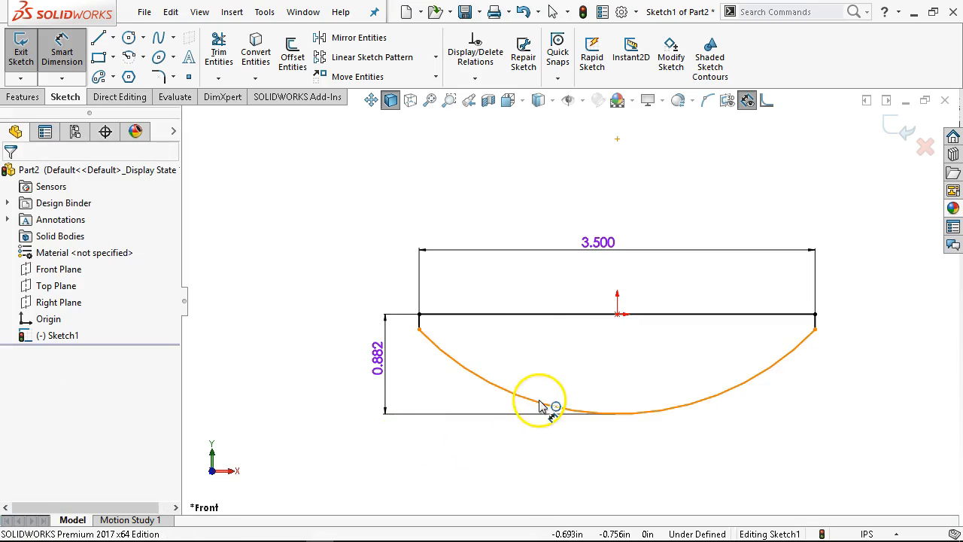
pyautogui.click(490, 455)
pyautogui.write('2')
pyautogui.press('Return')
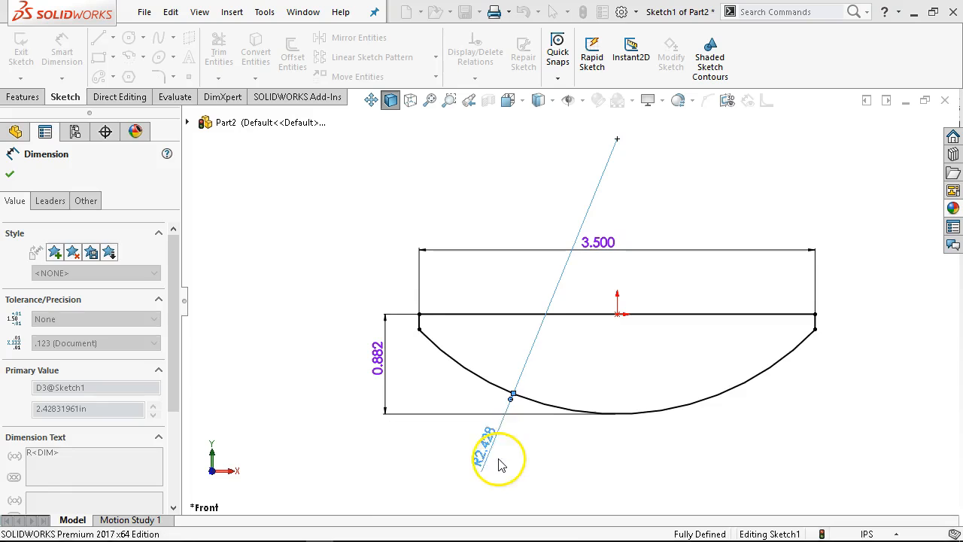
pyautogui.rightClick(470, 142)
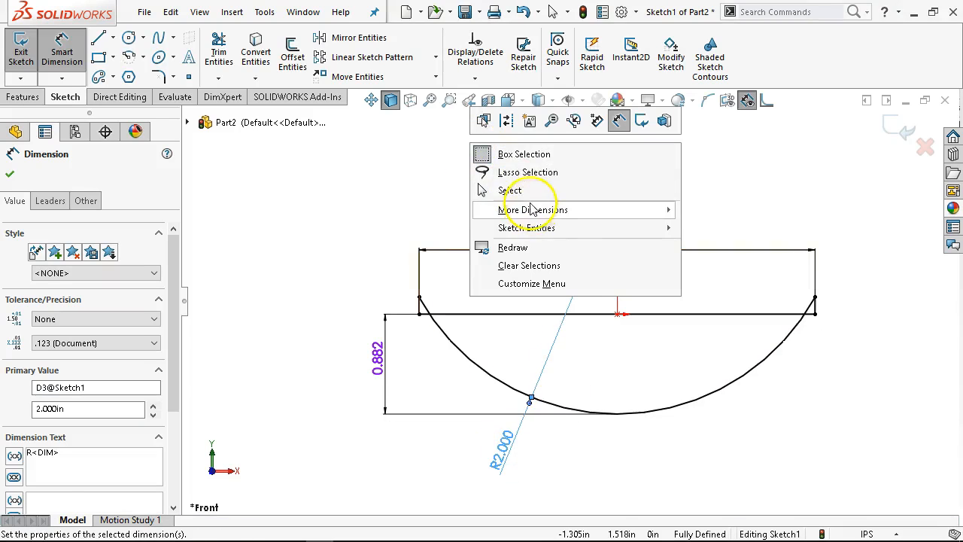
pyautogui.click(525, 196)
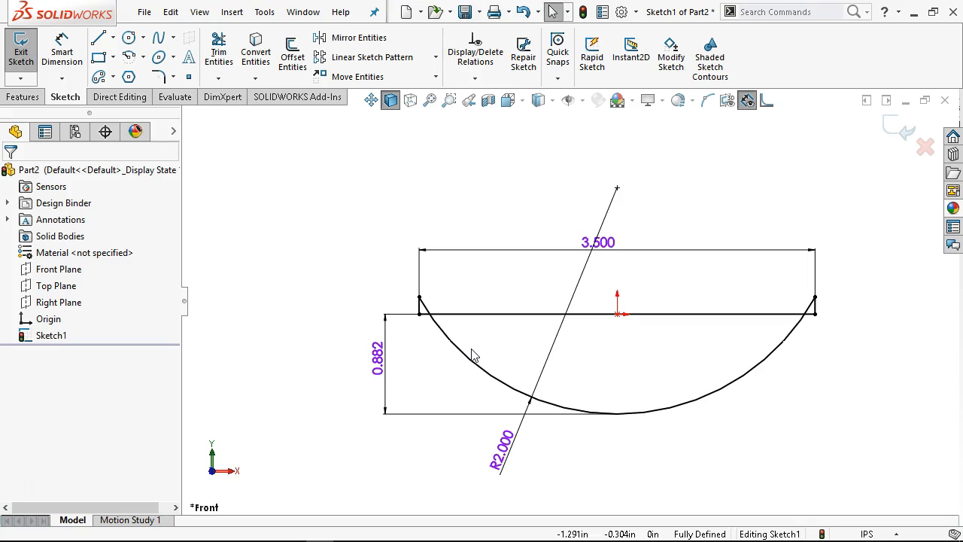
# Set the vertical dimension from the top line to the arc's lowest point to 1.132 in.
pyautogui.click(378, 355)
pyautogui.doubleClick(378, 354)
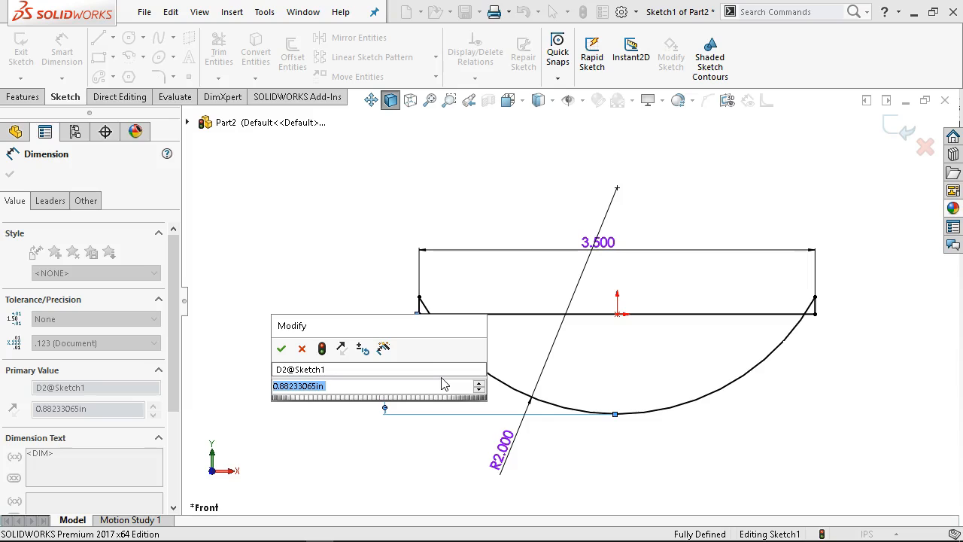
pyautogui.write('1')
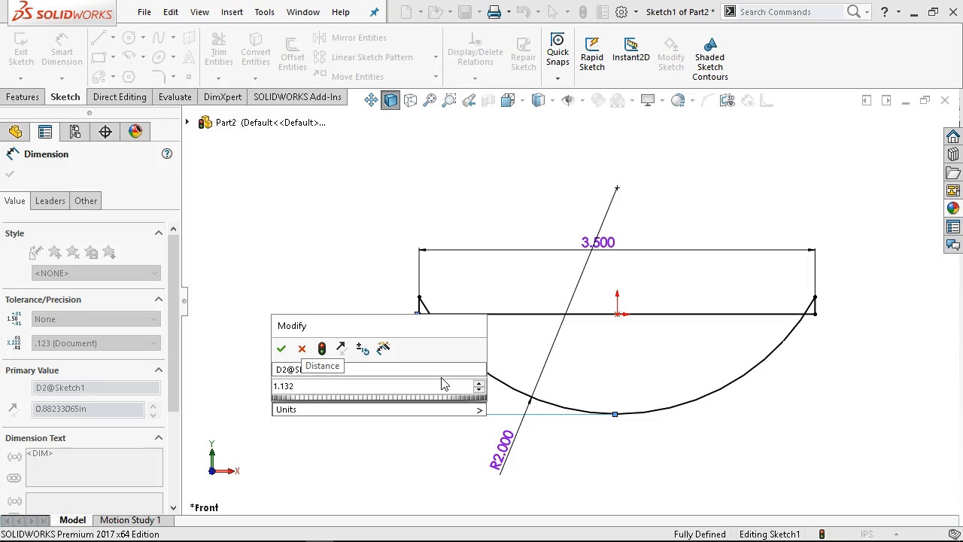
pyautogui.write('.132')
pyautogui.press('Return')
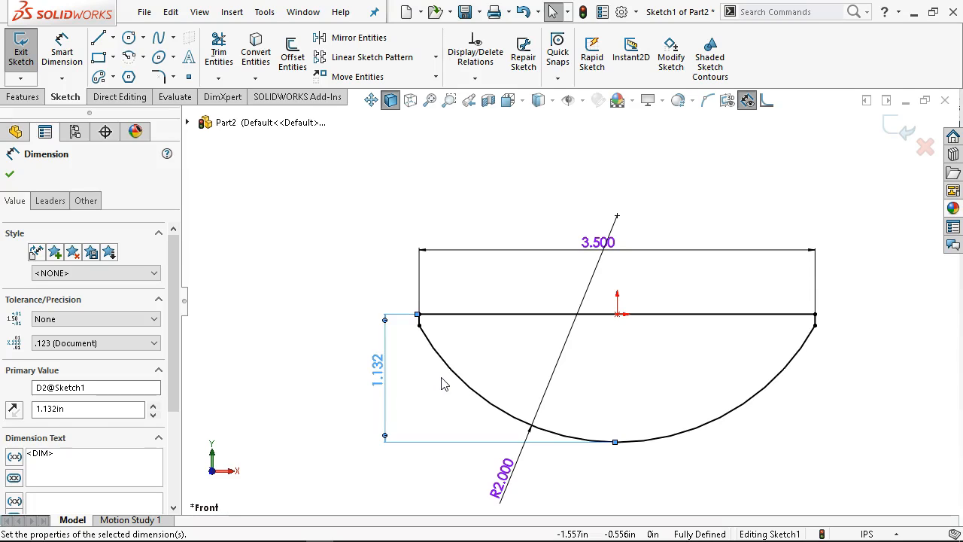
# Apply a Limit tolerance to the 1.132 in vertical dimension with a lower deviation of -0.014 in.
pyautogui.click(76, 342)
pyautogui.click(75, 343)
pyautogui.click(73, 319)
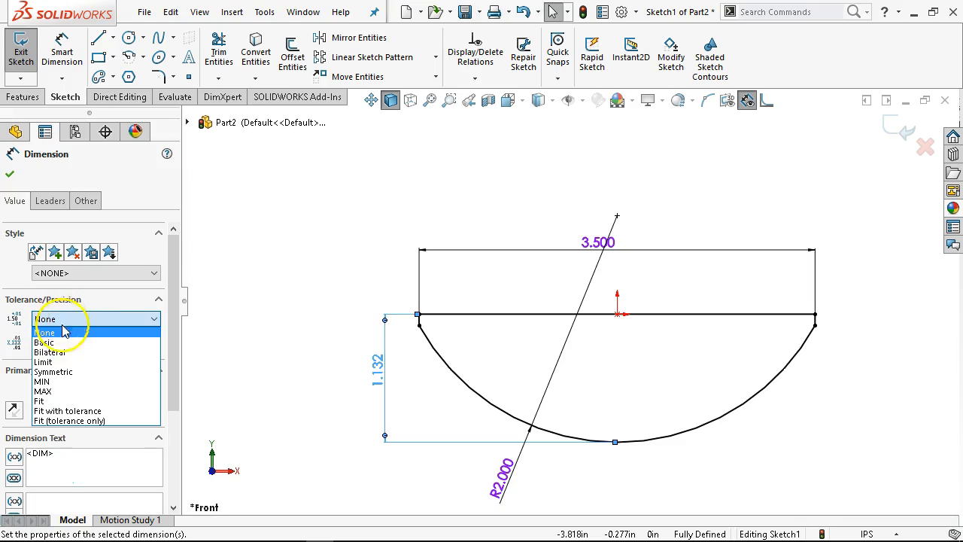
pyautogui.click(66, 343)
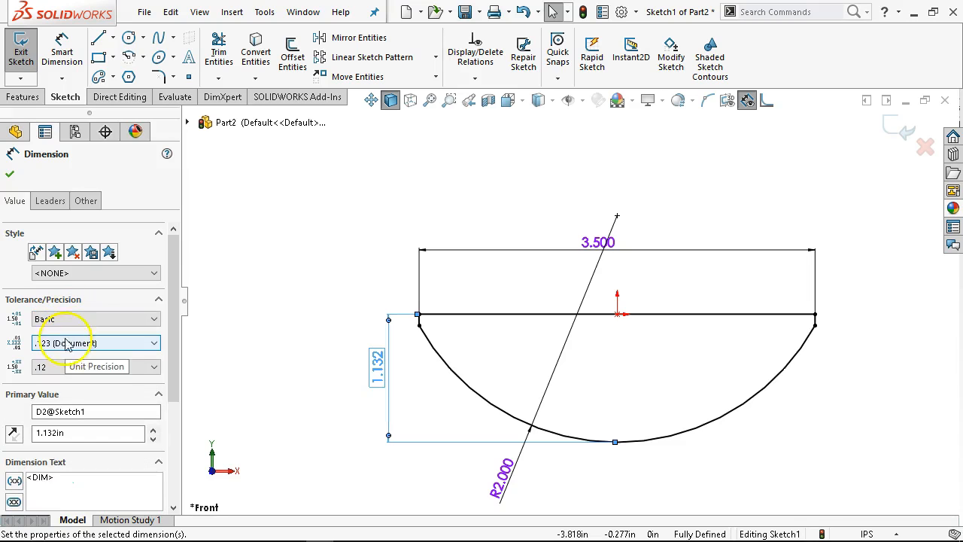
pyautogui.click(66, 319)
pyautogui.click(60, 361)
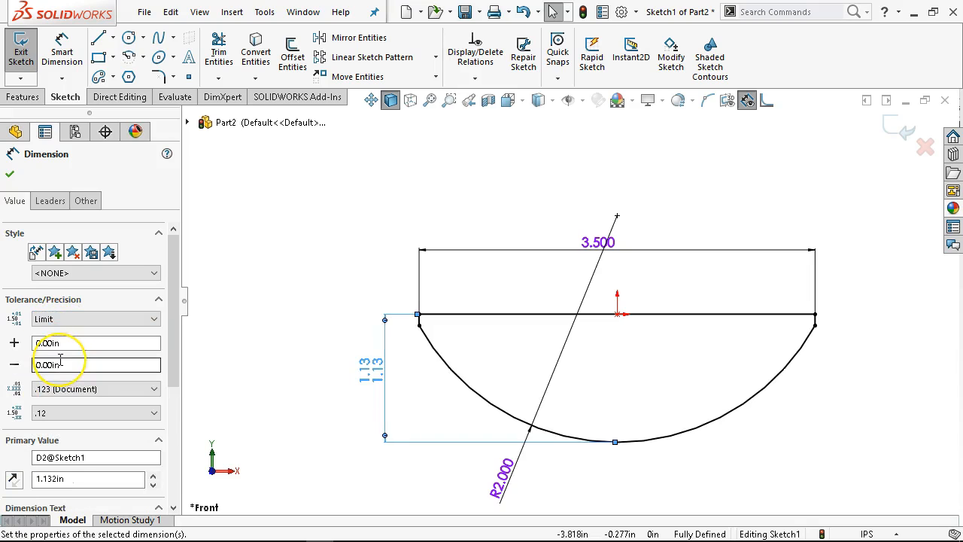
pyautogui.click(65, 389)
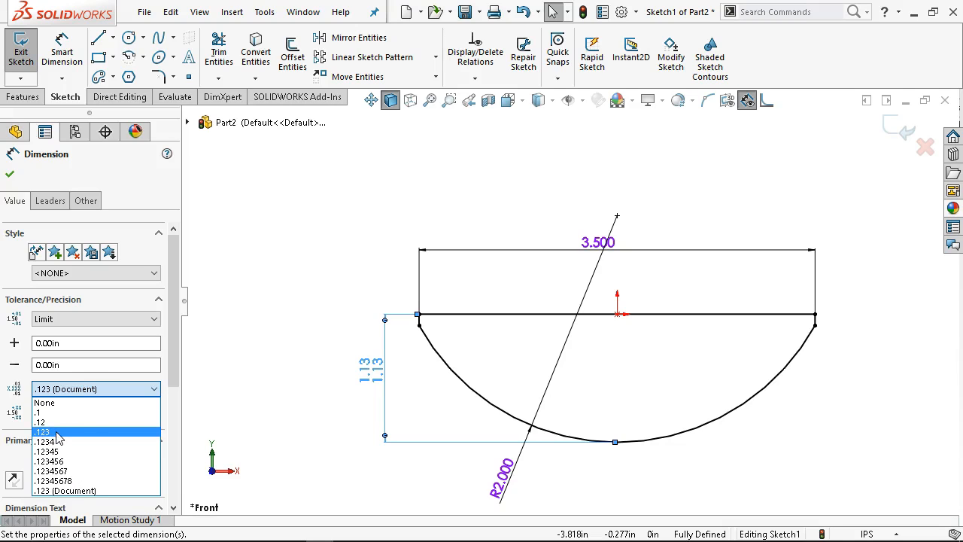
pyautogui.click(89, 389)
pyautogui.doubleClick(65, 364)
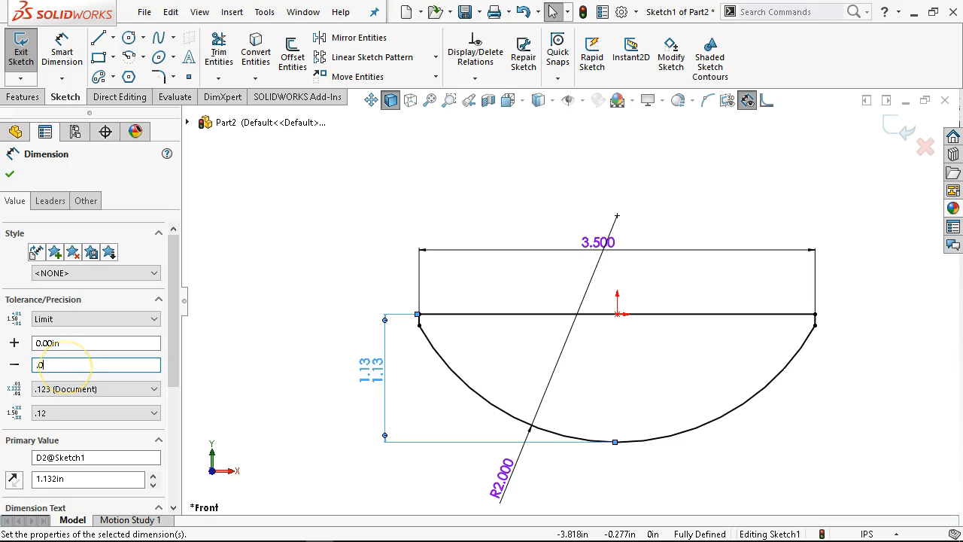
pyautogui.write('.014')
pyautogui.press('Tab')
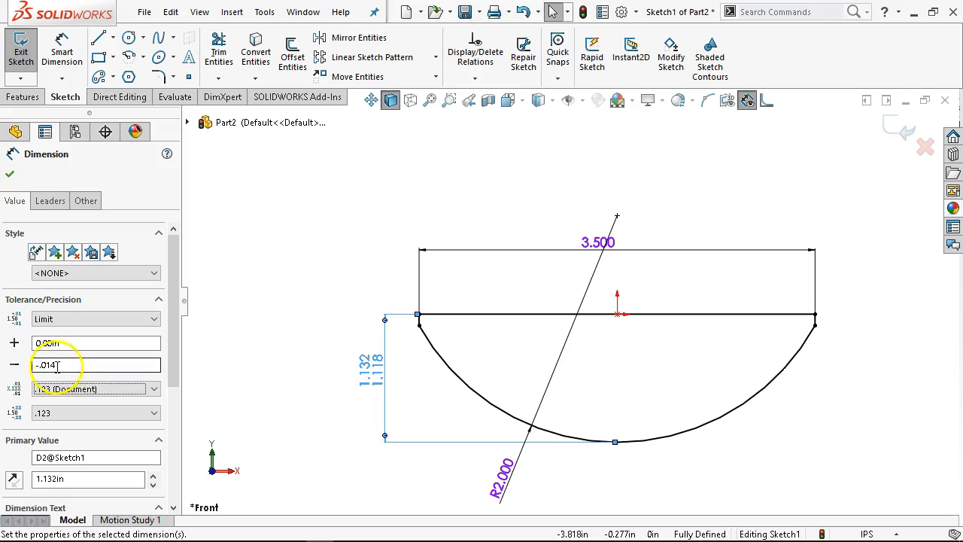
pyautogui.click(10, 174)
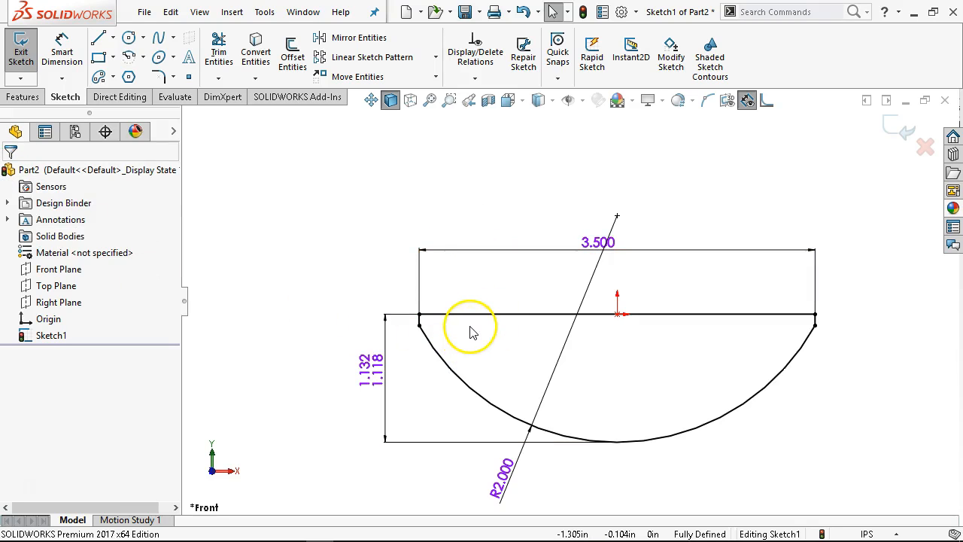
# Move the 3.5 in width dimension above the arc's center point and unmark the vertical limit dimension for drawing.
pyautogui.moveTo(598, 242); pyautogui.dragTo(605, 198)
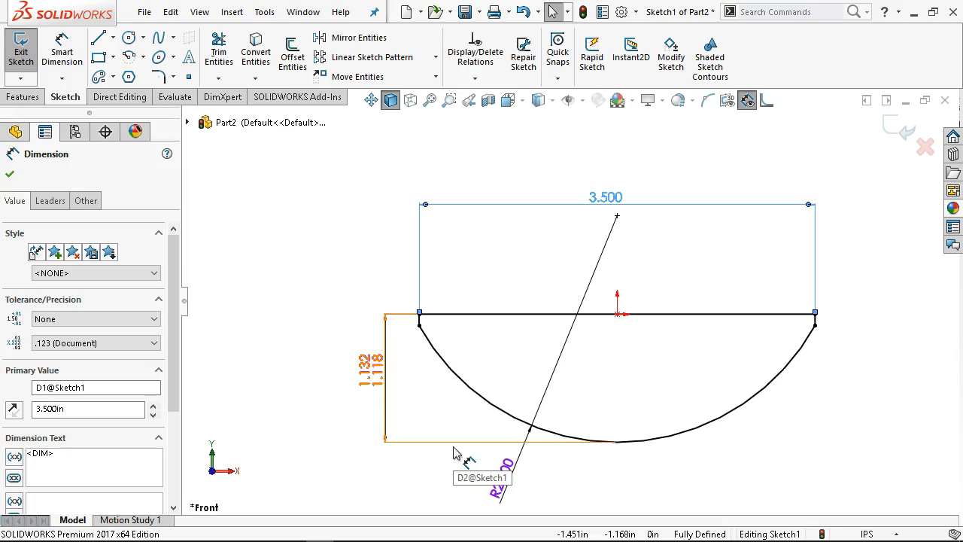
pyautogui.rightClick(368, 377)
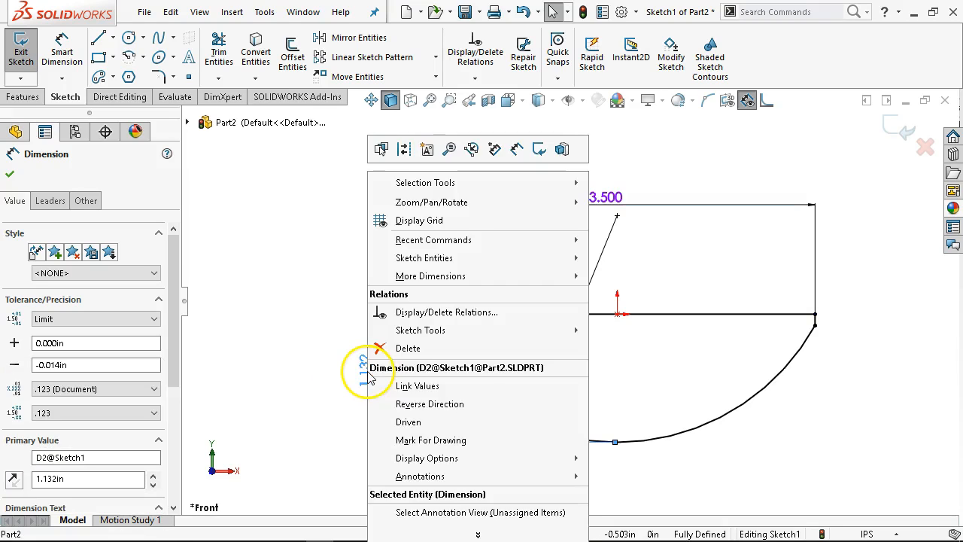
pyautogui.click(430, 440)
pyautogui.click(336, 271)
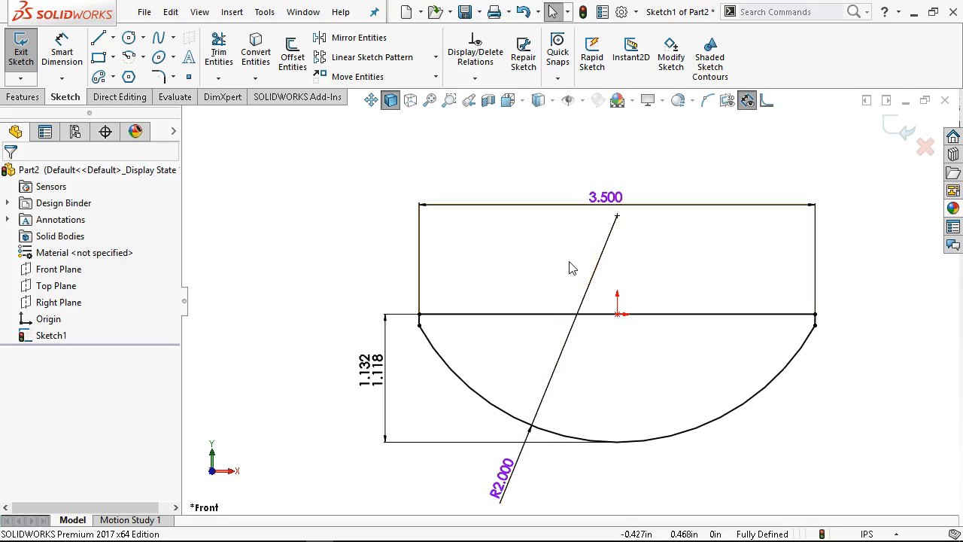
# Extrude the arc-bottomed profile as a boss 3.498 in deep, using the Mid Plane end condition.
pyautogui.click(14, 100)
pyautogui.click(28, 54)
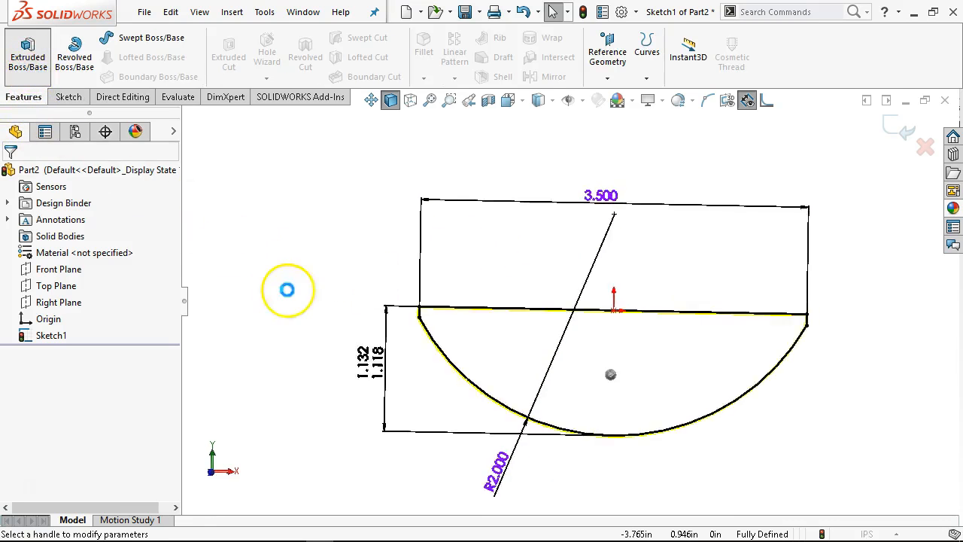
pyautogui.write('3.498')
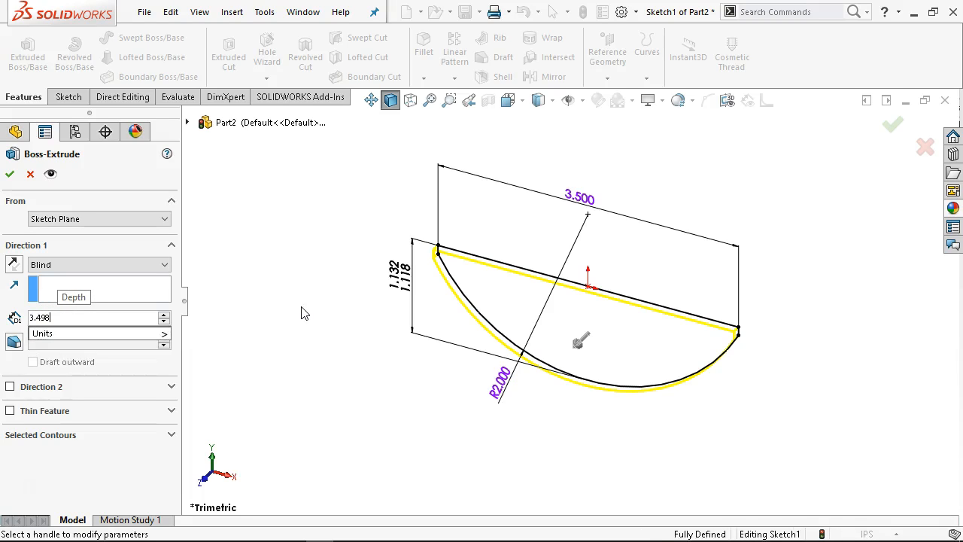
pyautogui.press('Return')
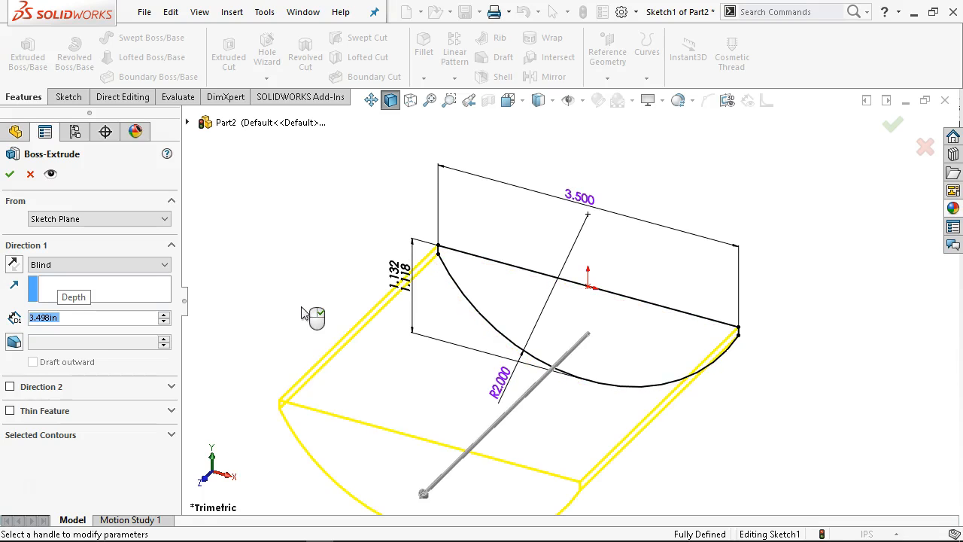
pyautogui.click(308, 289)
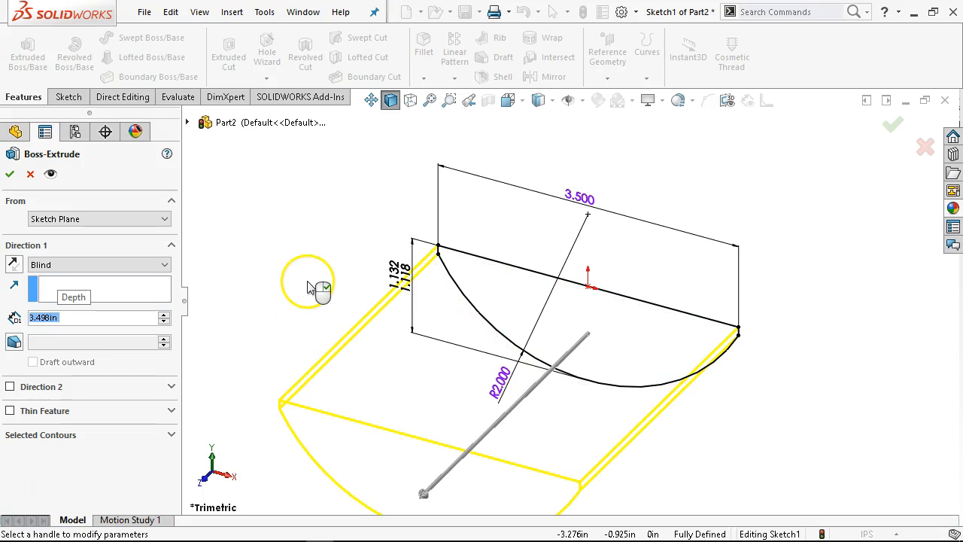
pyautogui.click(72, 271)
pyautogui.click(65, 325)
pyautogui.click(118, 298)
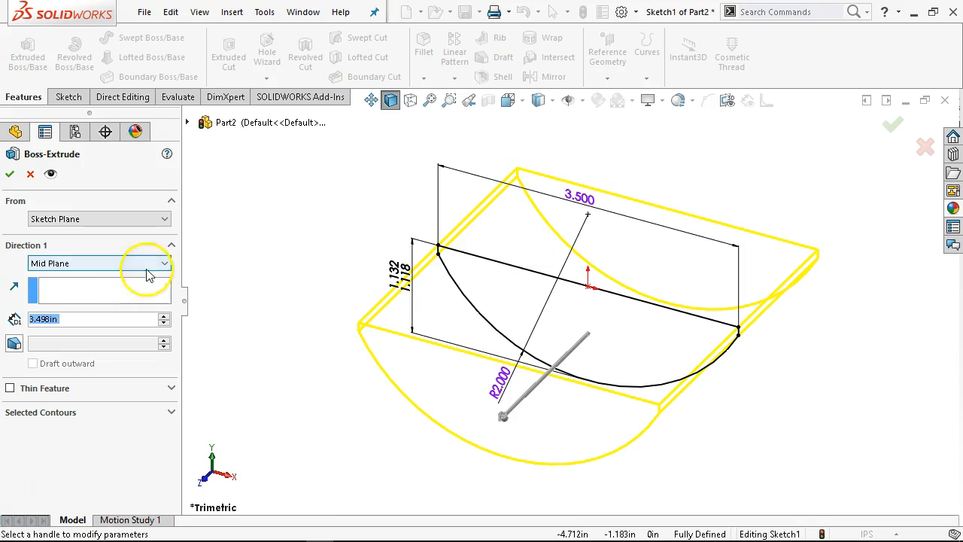
pyautogui.click(10, 174)
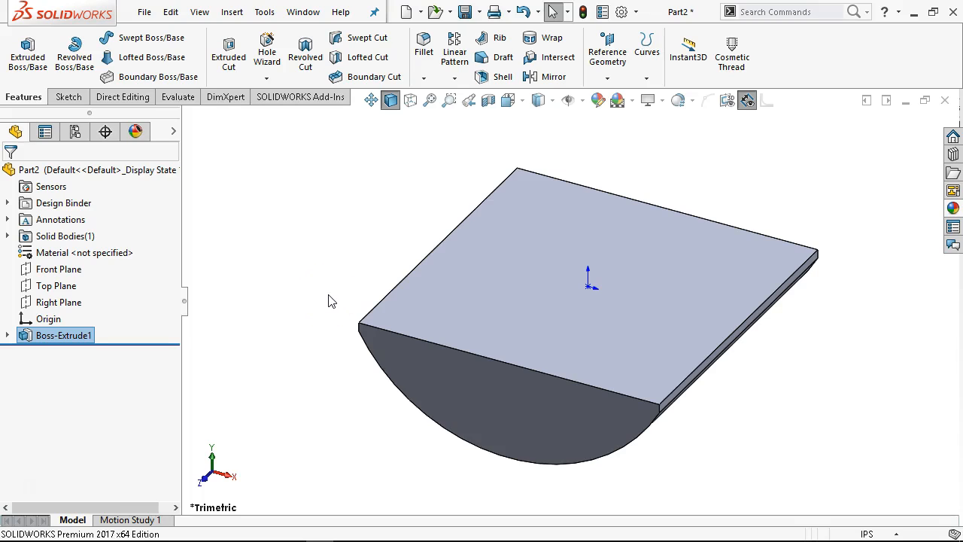
# Apply a Limit tolerance to the extrusion's depth dimension with a lower deviation of -0.005 in.
pyautogui.doubleClick(23, 342)
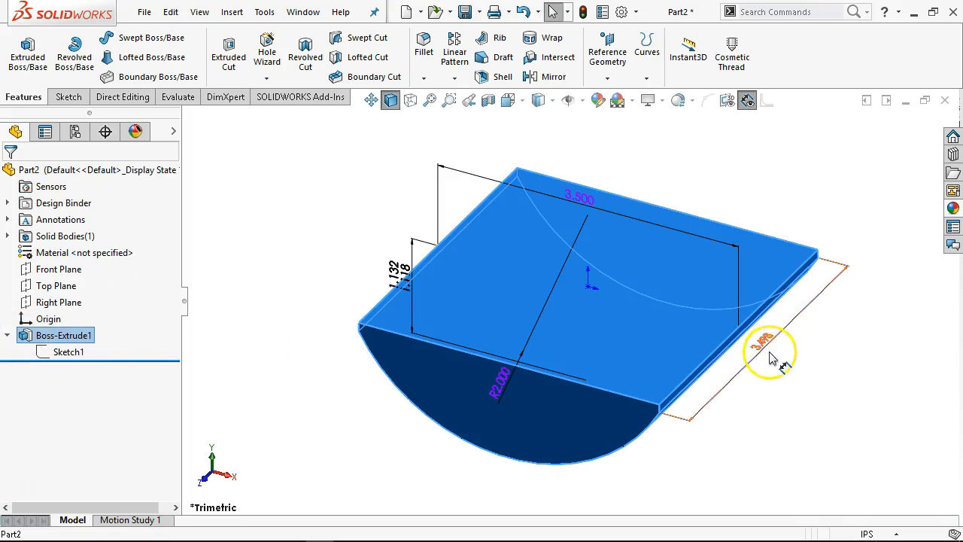
pyautogui.doubleClick(764, 338)
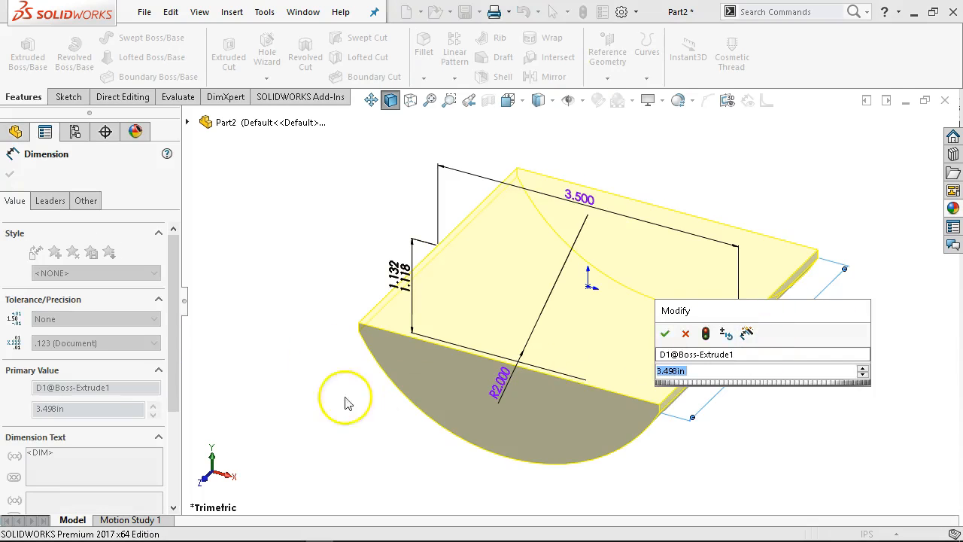
pyautogui.click(682, 326)
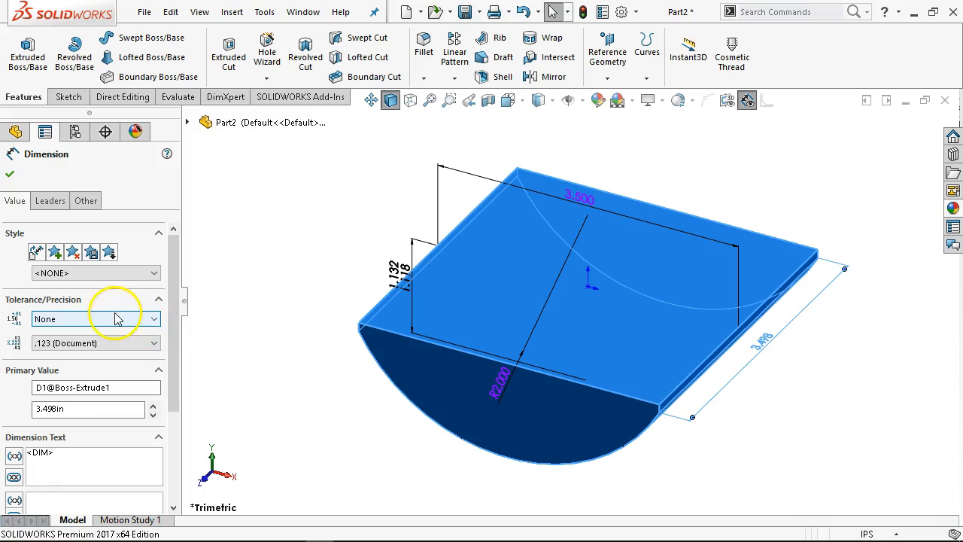
pyautogui.click(118, 319)
pyautogui.click(60, 361)
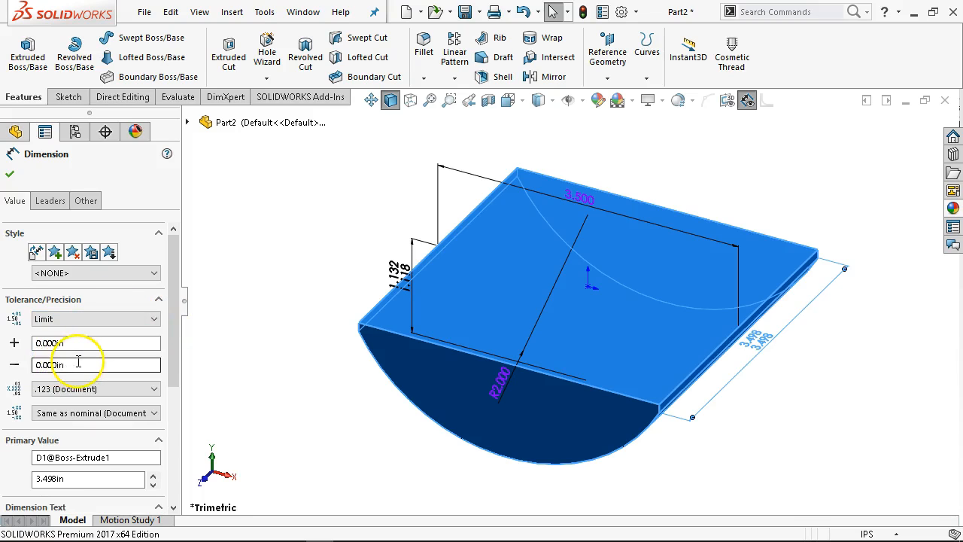
pyautogui.doubleClick(76, 364)
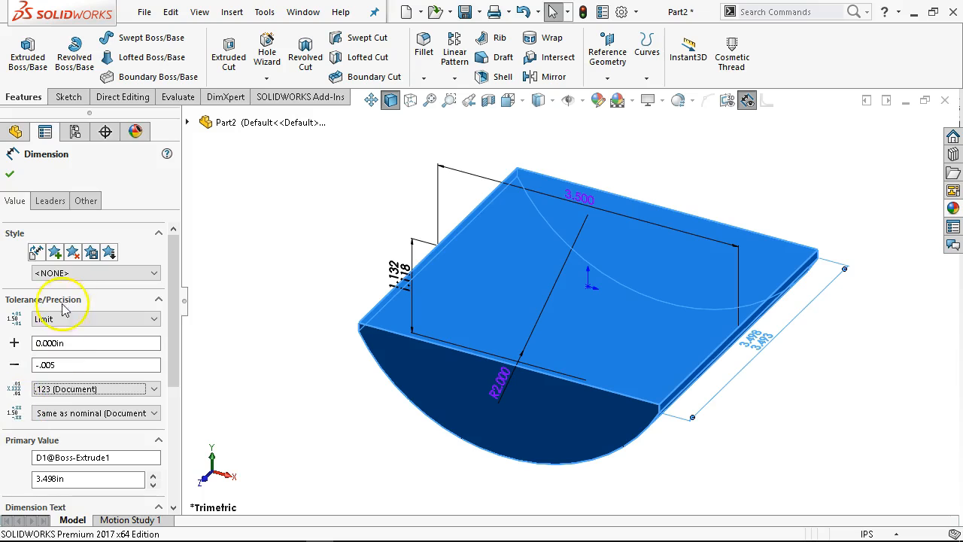
# Look through the depth dimension's value, leader and other properties, and unmark that dimension for drawing.
pyautogui.moveTo(174, 323); pyautogui.dragTo(180, 452)
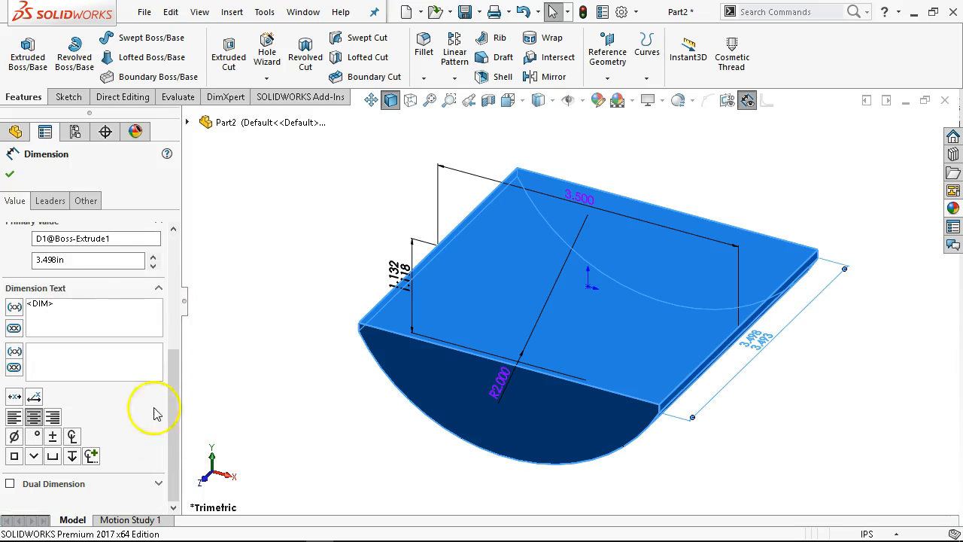
pyautogui.click(51, 201)
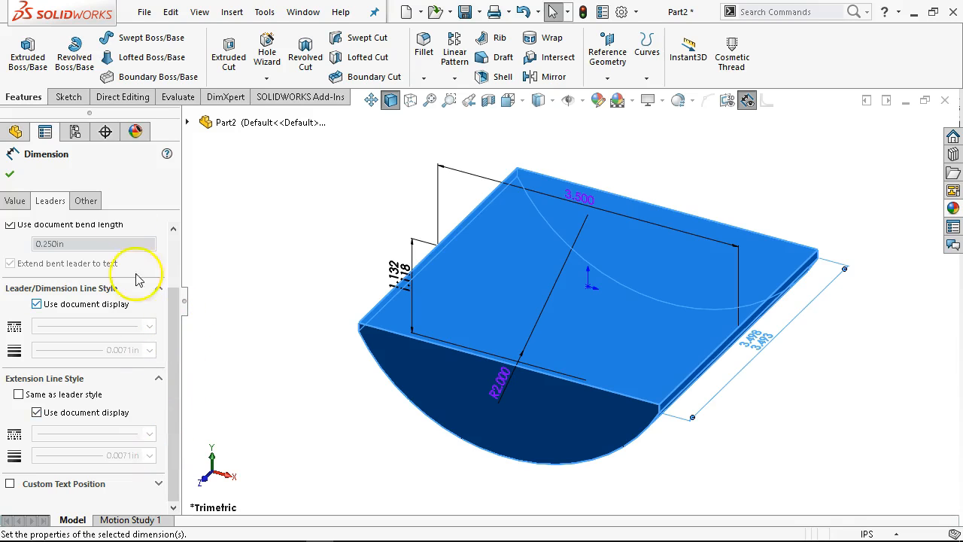
pyautogui.click(85, 202)
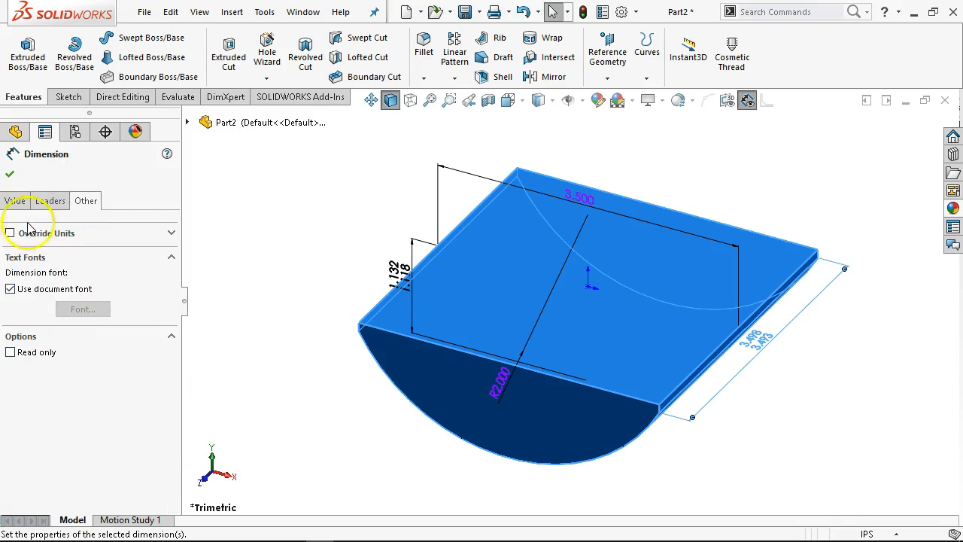
pyautogui.click(9, 174)
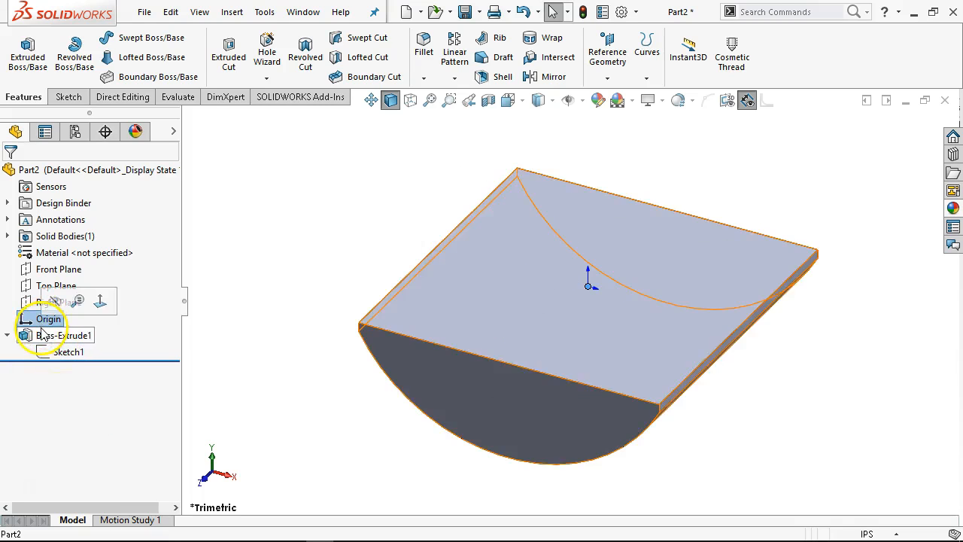
pyautogui.click(63, 336)
pyautogui.rightClick(756, 338)
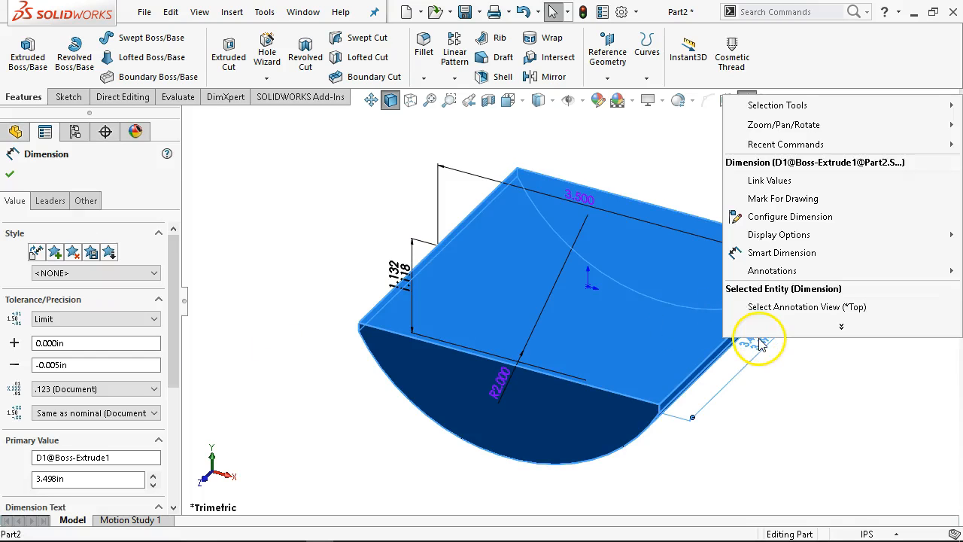
pyautogui.click(782, 198)
pyautogui.click(672, 172)
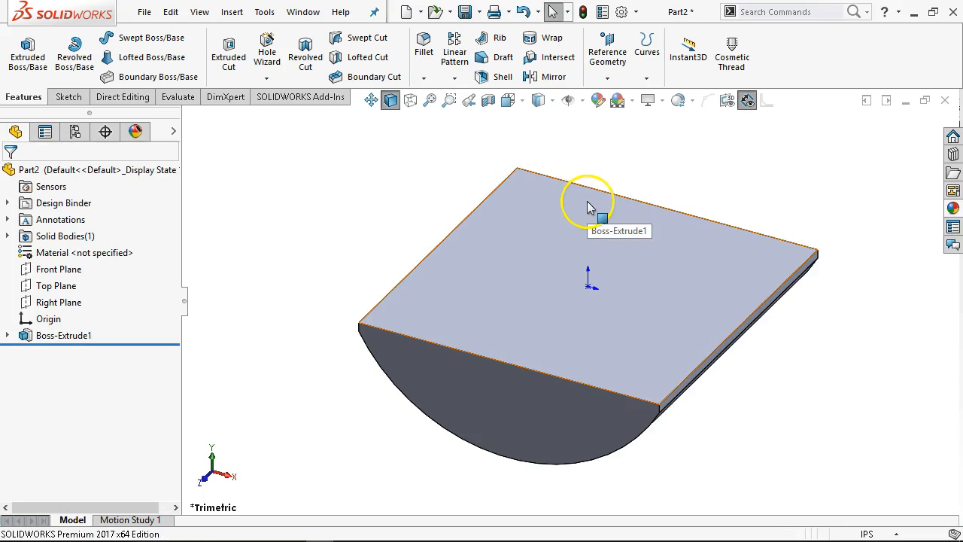
# Save the part as "33 Upper Compound Member" in the Tool Vise folder.
pyautogui.hotkey('ctrl', 's')
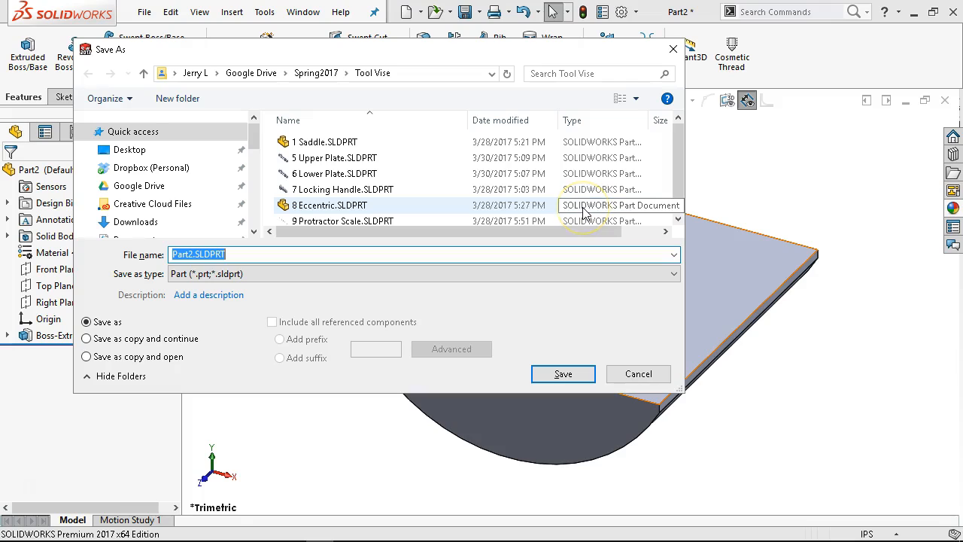
pyautogui.write('33 Upper Compound Member')
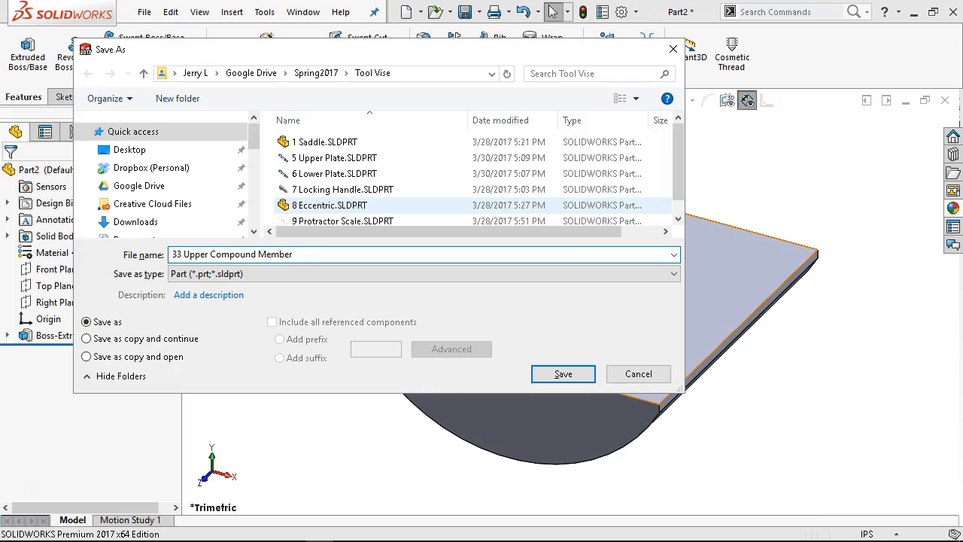
pyautogui.click(560, 374)
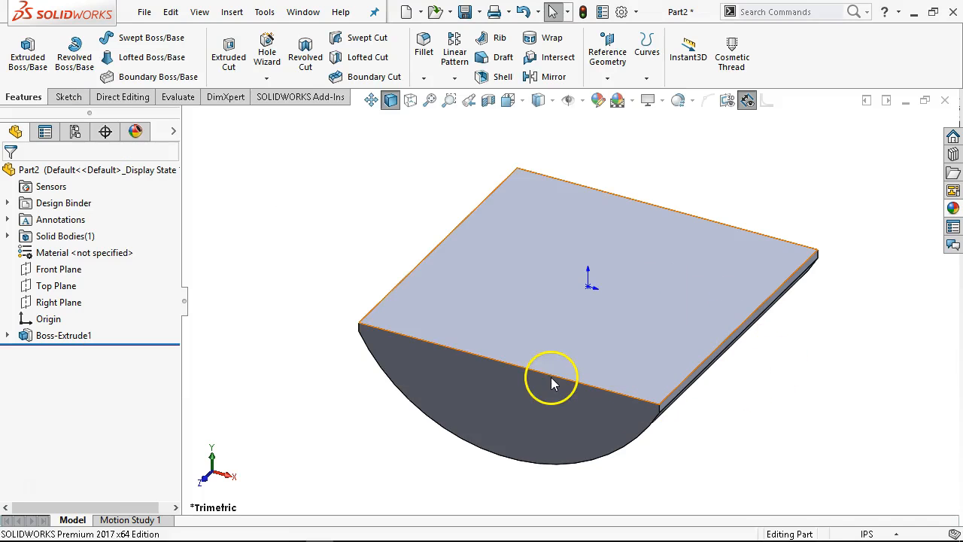
# Sketch a circle about 1.846 in in diameter on the flat top face, centered on the origin.
pyautogui.click(510, 272)
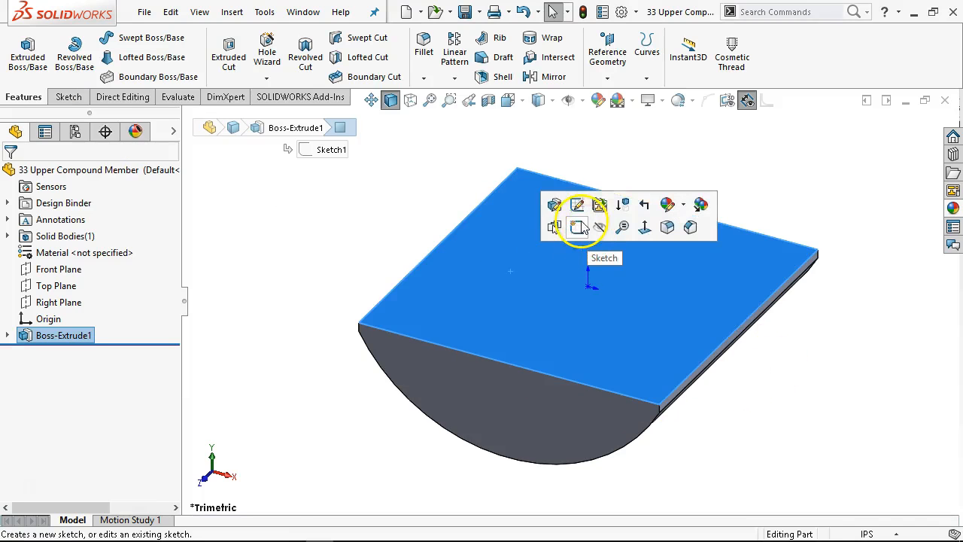
pyautogui.click(578, 227)
pyautogui.click(129, 38)
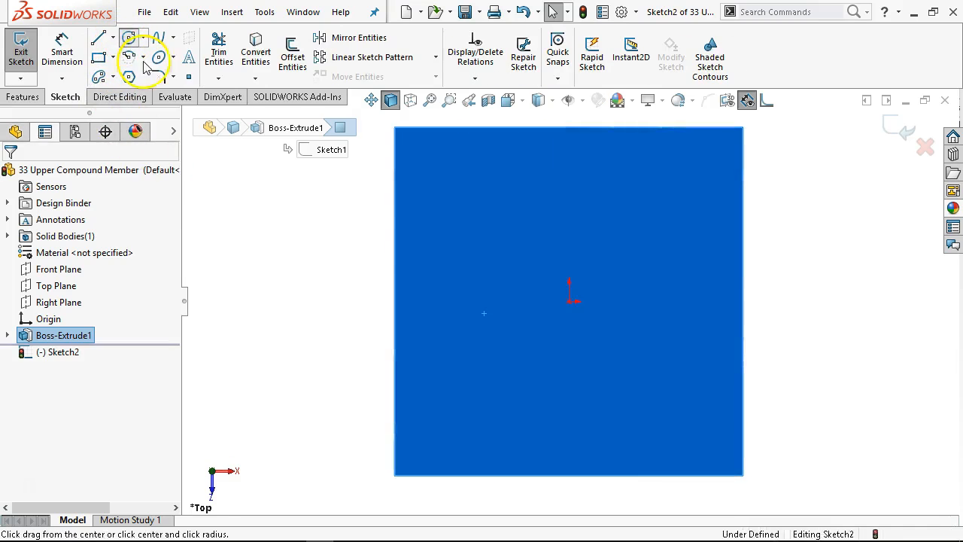
pyautogui.click(569, 300)
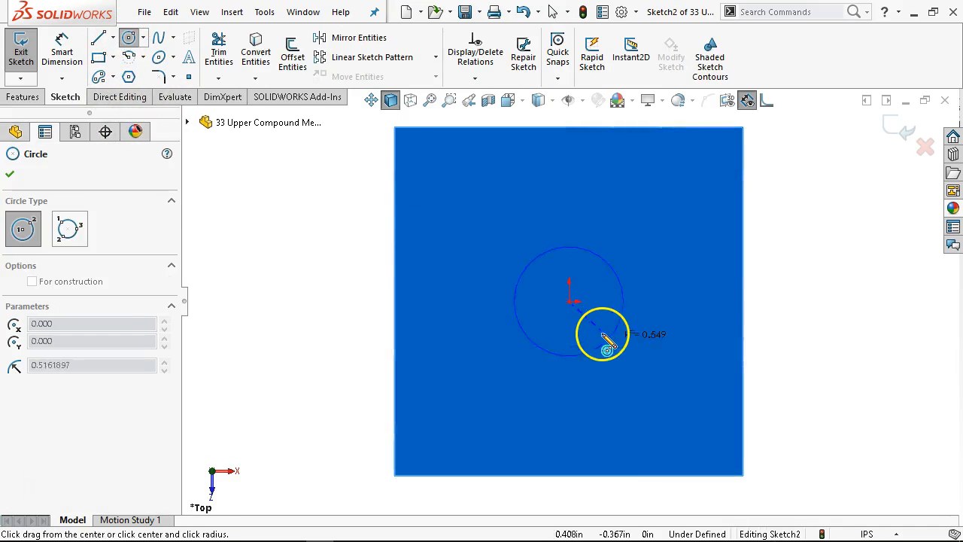
pyautogui.click(640, 370)
# Dimension the circle's diameter on the top face and set it to 1.999 in.
pyautogui.rightClick(641, 371)
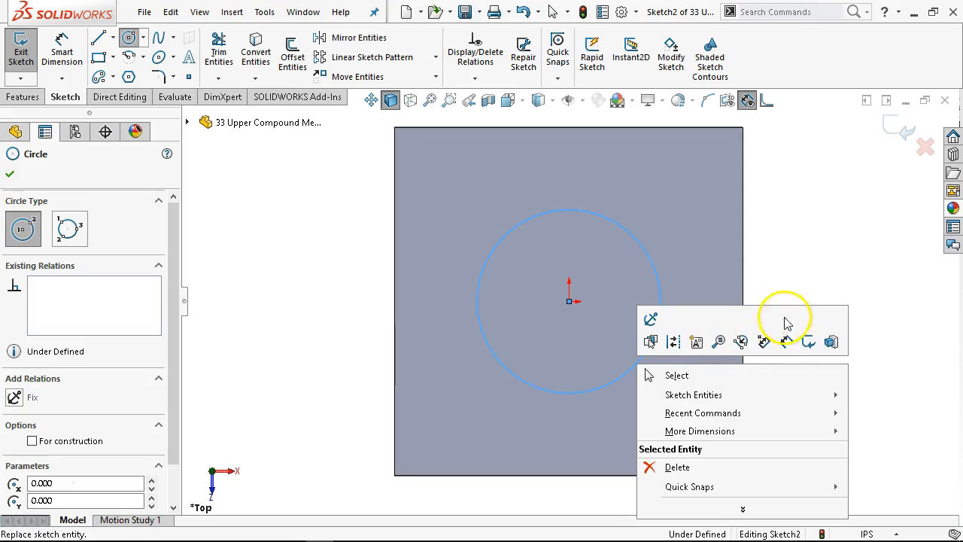
pyautogui.click(786, 340)
pyautogui.click(655, 353)
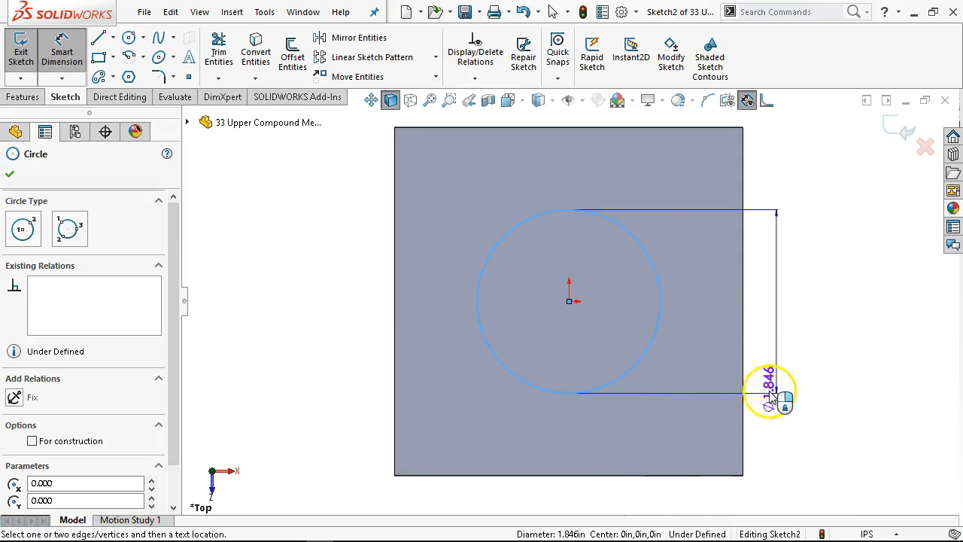
pyautogui.click(800, 416)
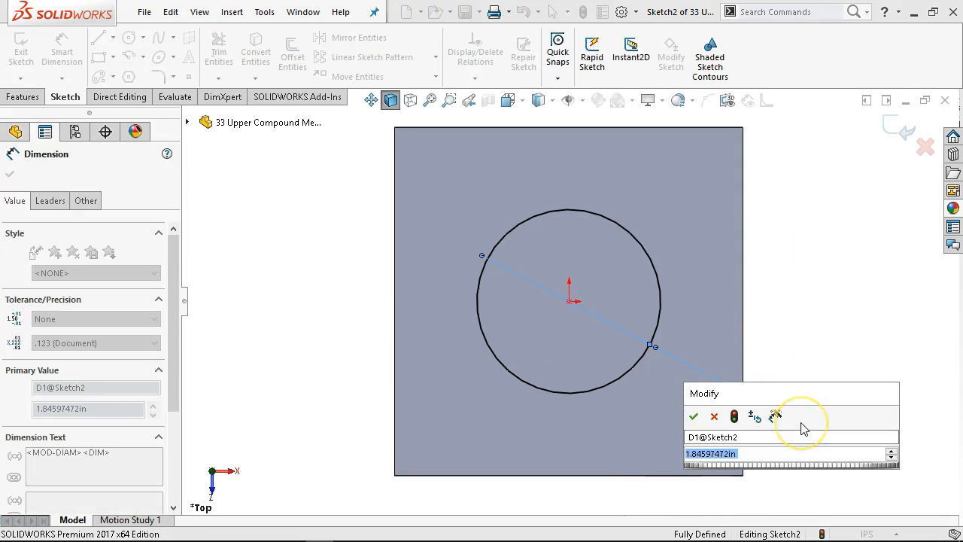
pyautogui.write('1.999')
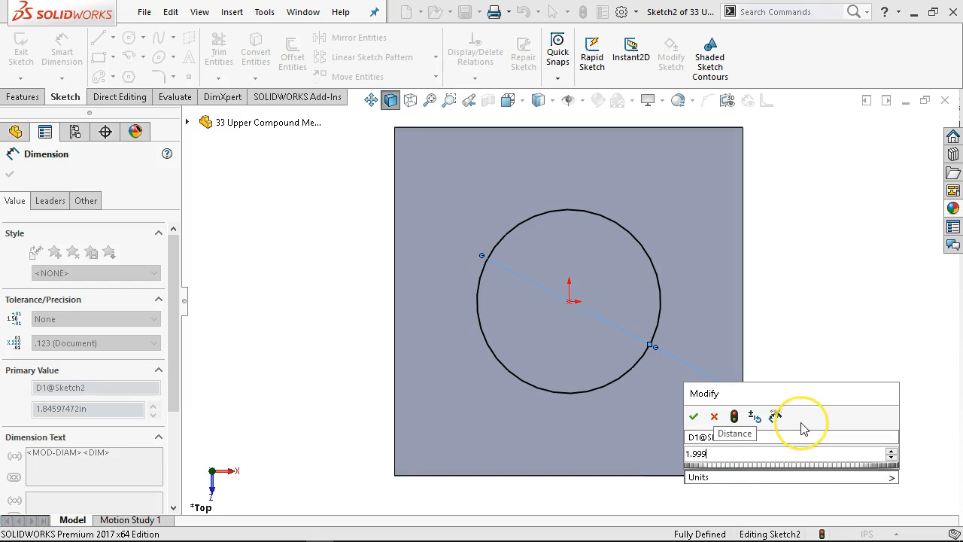
pyautogui.press('Return')
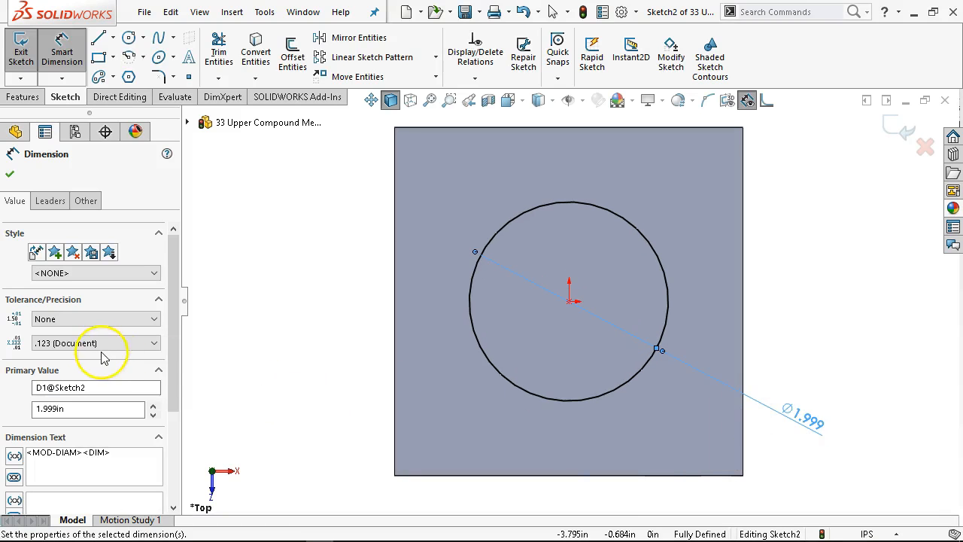
# Apply a Limit tolerance to the circle's diameter dimension with an upper deviation of 0.003 in.
pyautogui.click(86, 319)
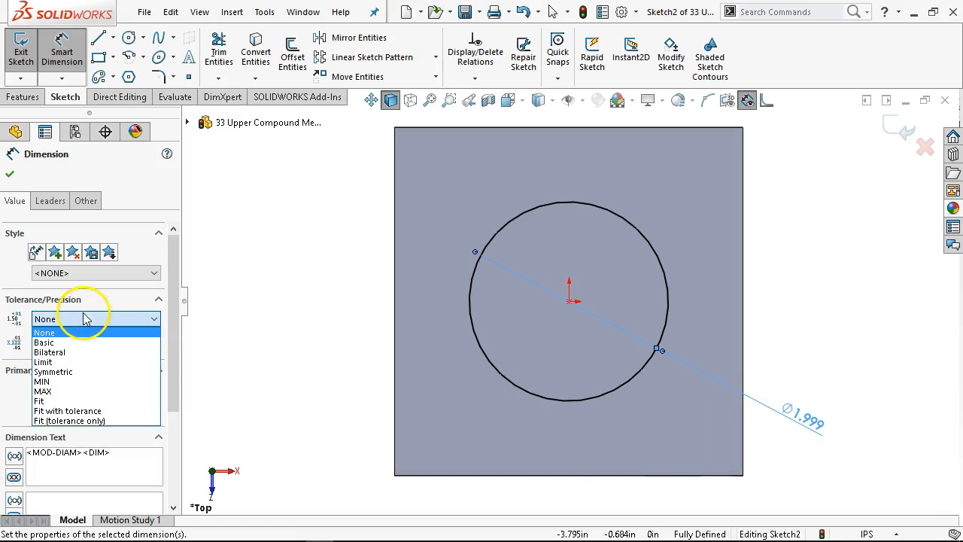
pyautogui.click(66, 362)
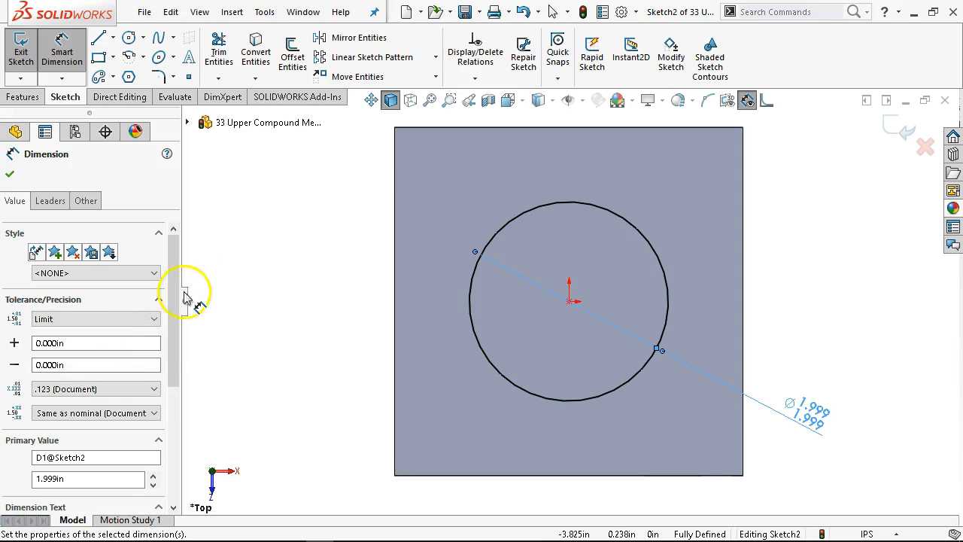
pyautogui.click(69, 344)
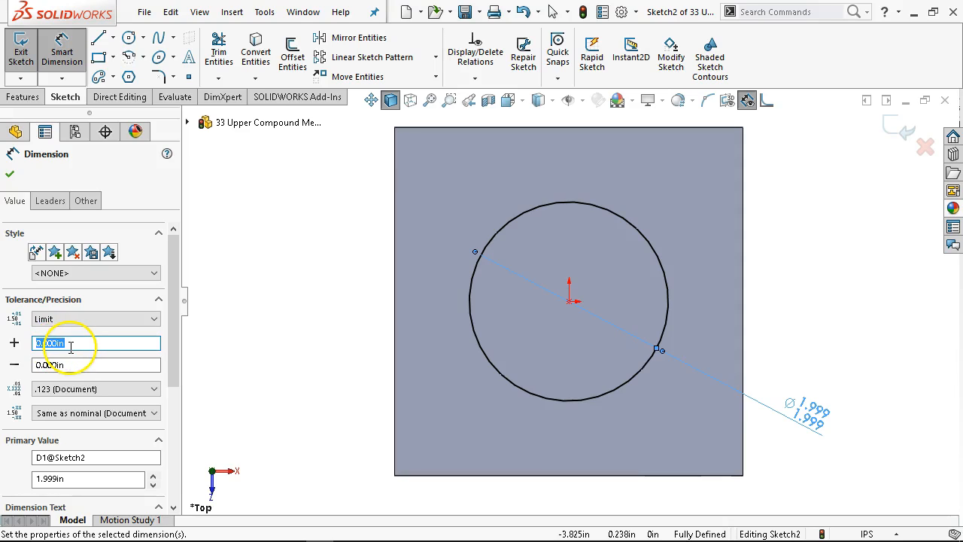
pyautogui.press('Tab')
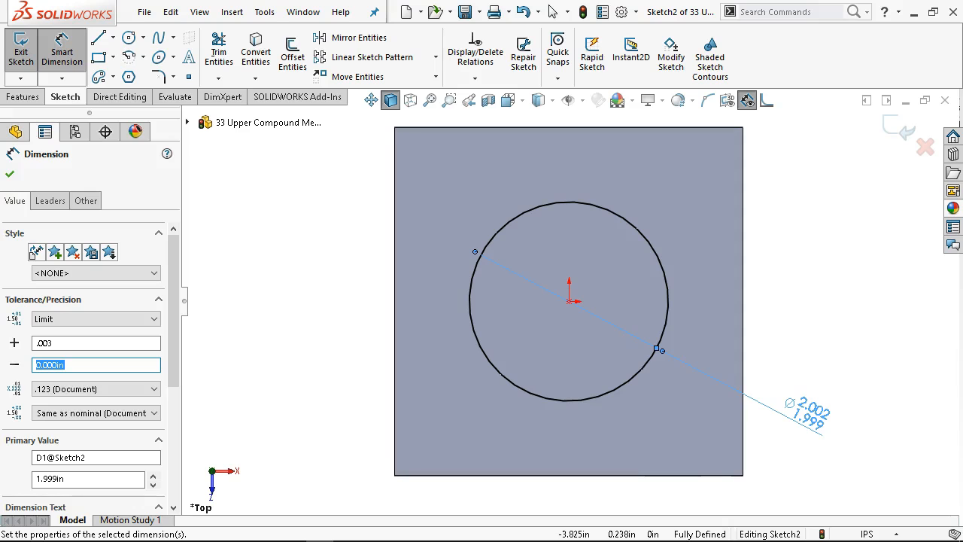
pyautogui.click(8, 176)
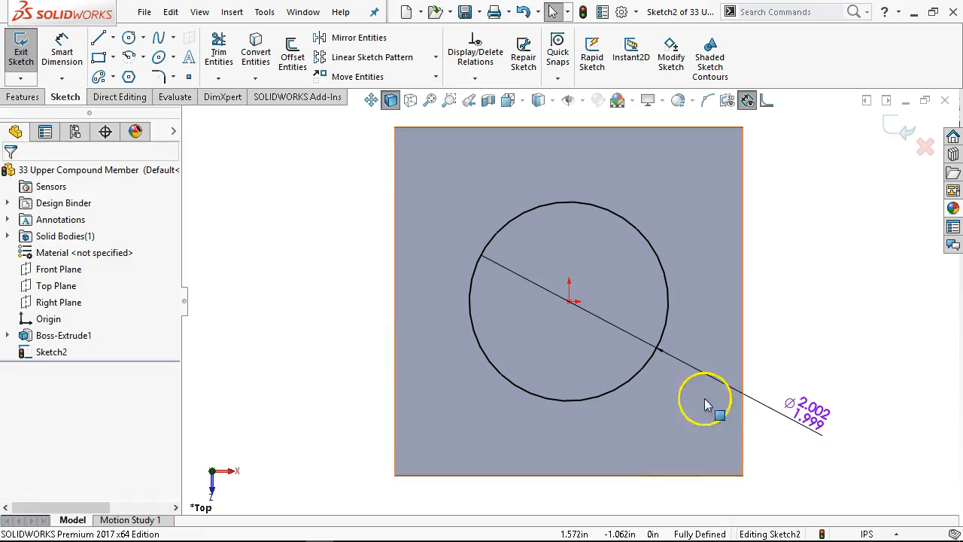
# Toggle Mark For Drawing on the circle's diameter dimension and move its text inside the circle.
pyautogui.click(804, 410)
pyautogui.rightClick(805, 410)
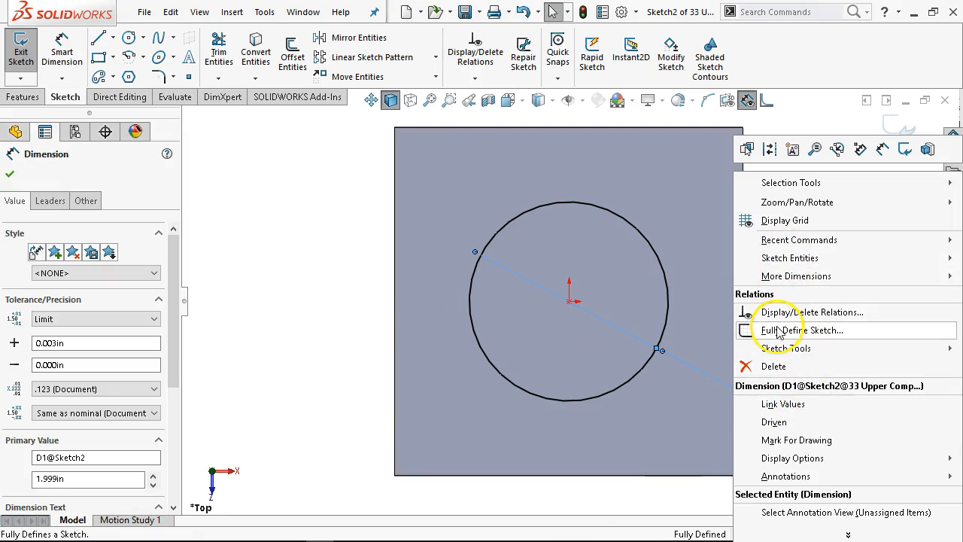
pyautogui.click(795, 440)
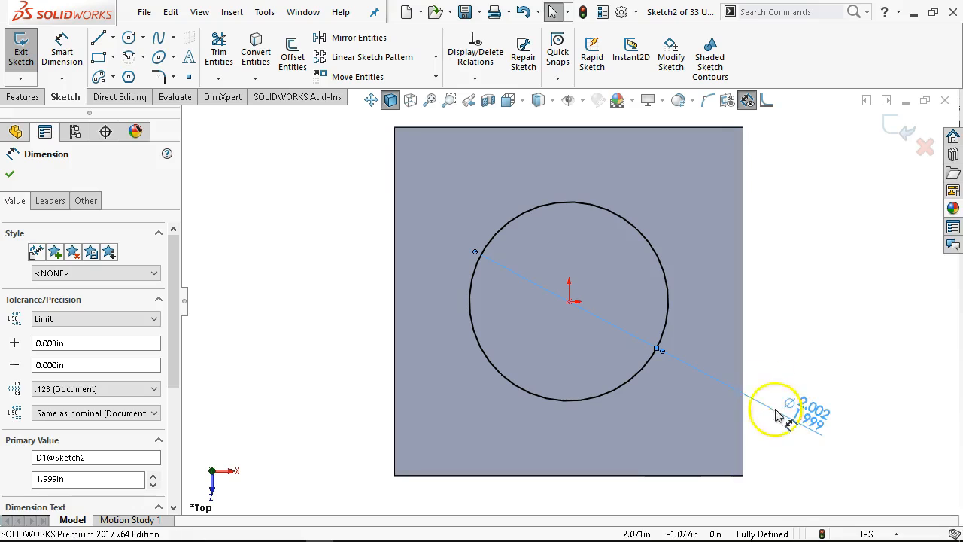
pyautogui.click(790, 279)
pyautogui.moveTo(812, 436); pyautogui.dragTo(624, 335)
# Cut-extrude the circle into the body as a Blind pocket 0.5625 in deep.
pyautogui.click(23, 97)
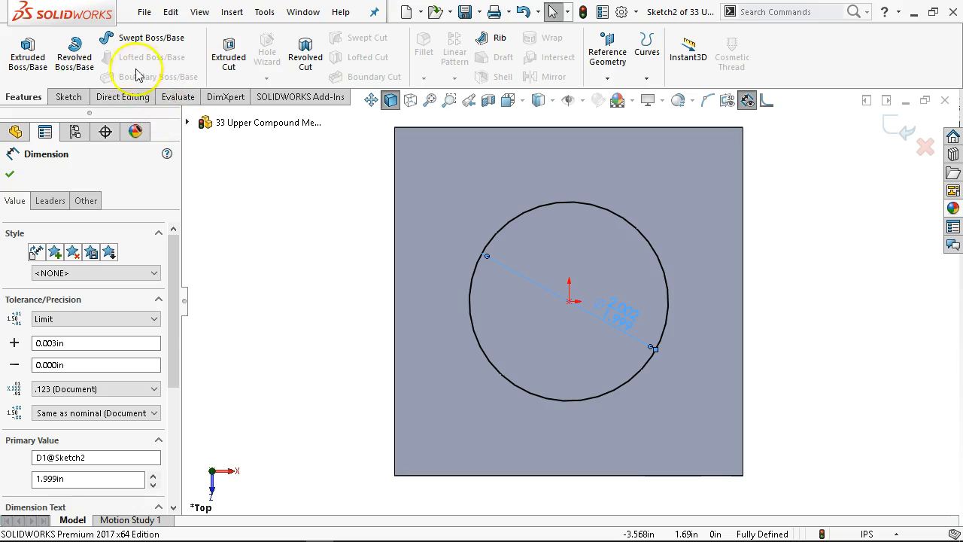
pyautogui.click(229, 52)
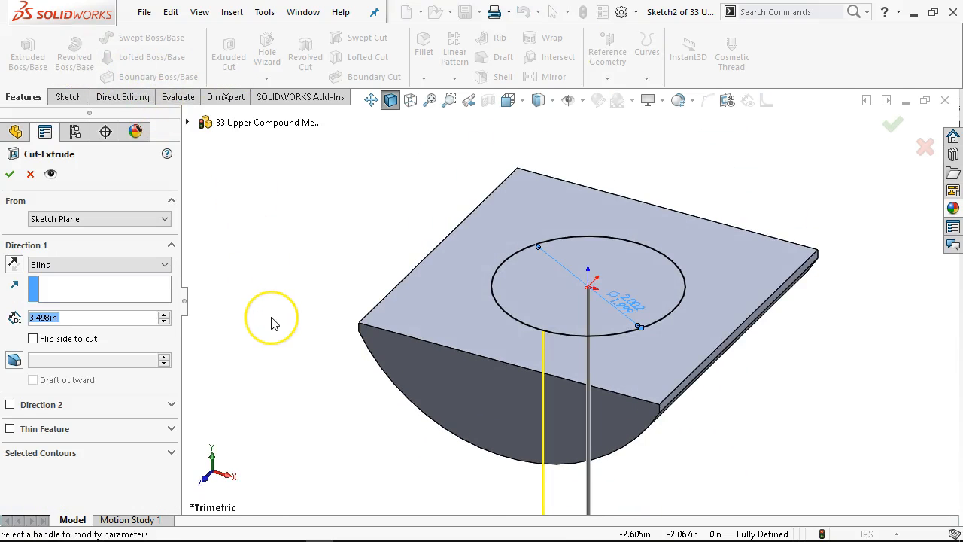
pyautogui.write('.5625')
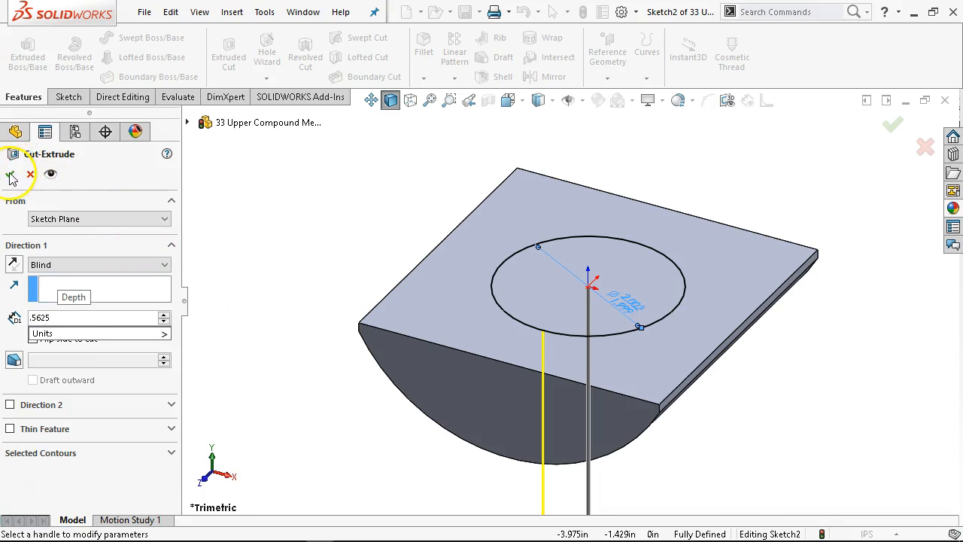
pyautogui.press('Return')
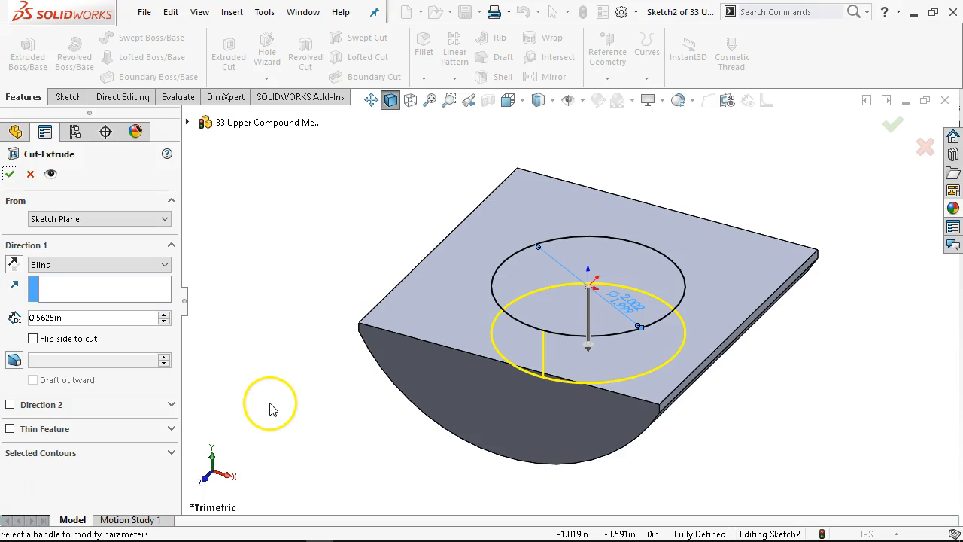
pyautogui.click(10, 175)
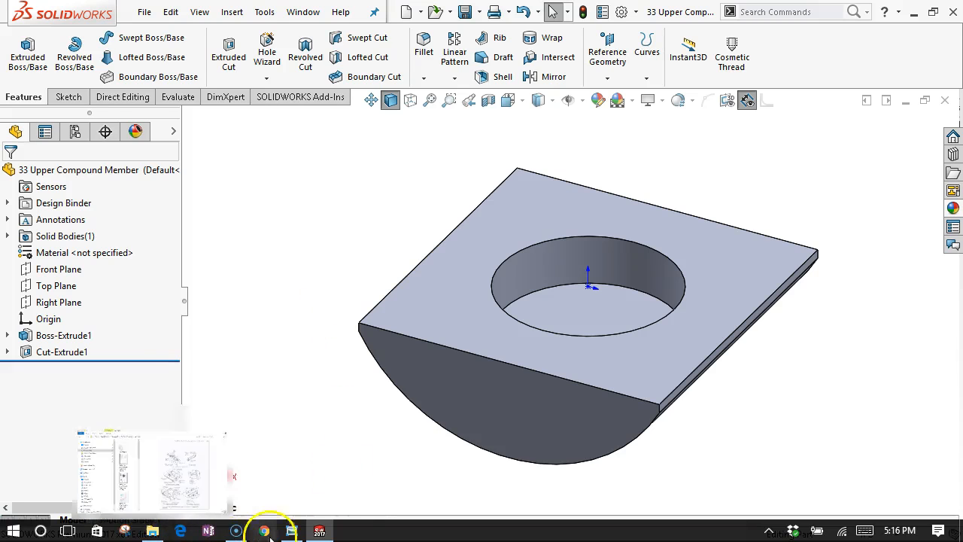
# Switch to the textbook drawing in Windows Photo Viewer and examine the Upper Compound Member's hole callouts and dimensions.
pyautogui.click(298, 533)
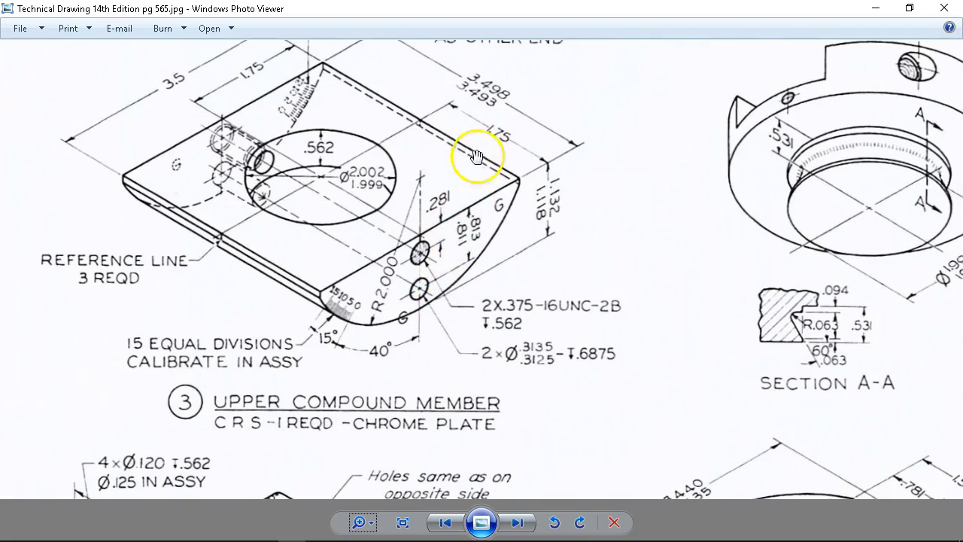
pyautogui.moveTo(489, 100)
pyautogui.mouseDown()
pyautogui.moveTo(516, 106)
pyautogui.moveTo(541, 144)
pyautogui.mouseUp()
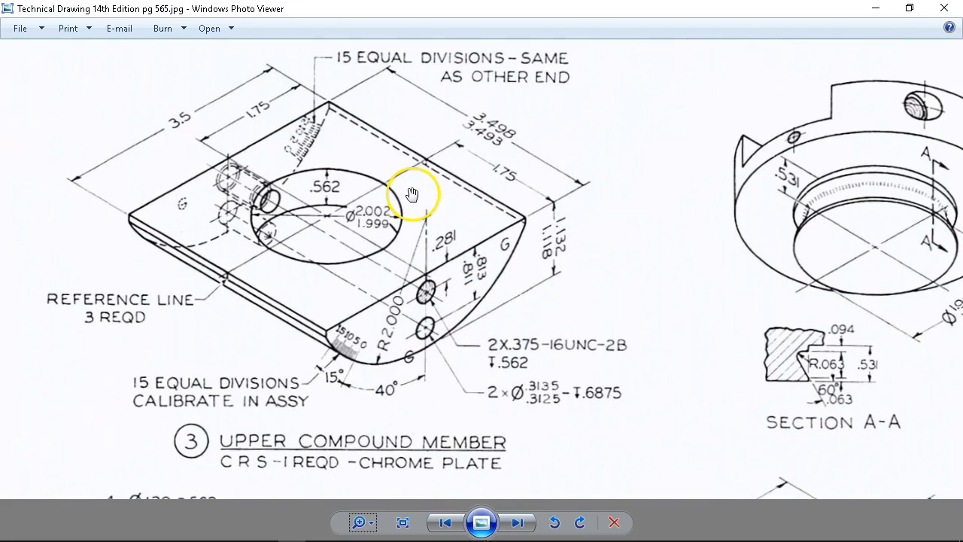
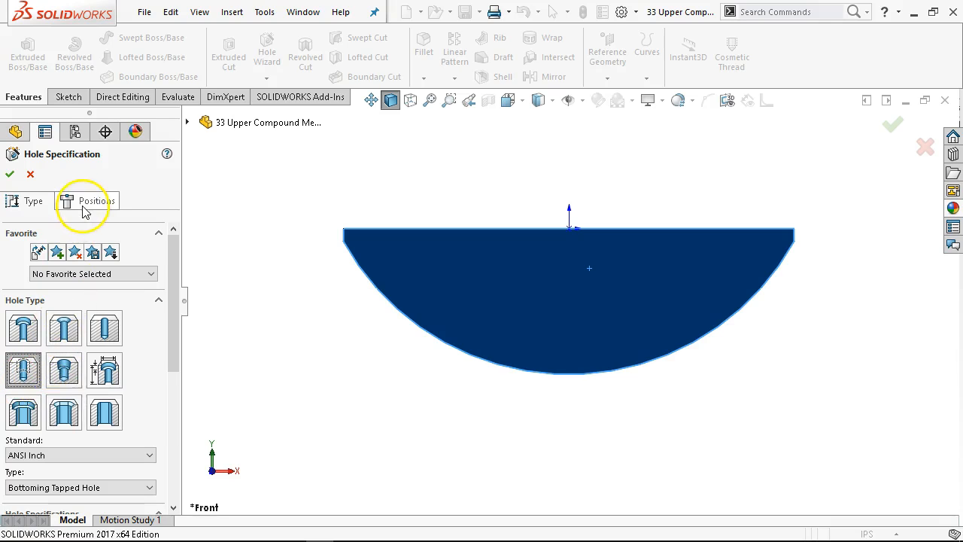
# Specify the end-face hole as an ANSI Inch Tapped hole of size 3/8-16.
pyautogui.scroll(-4, 175, 361)
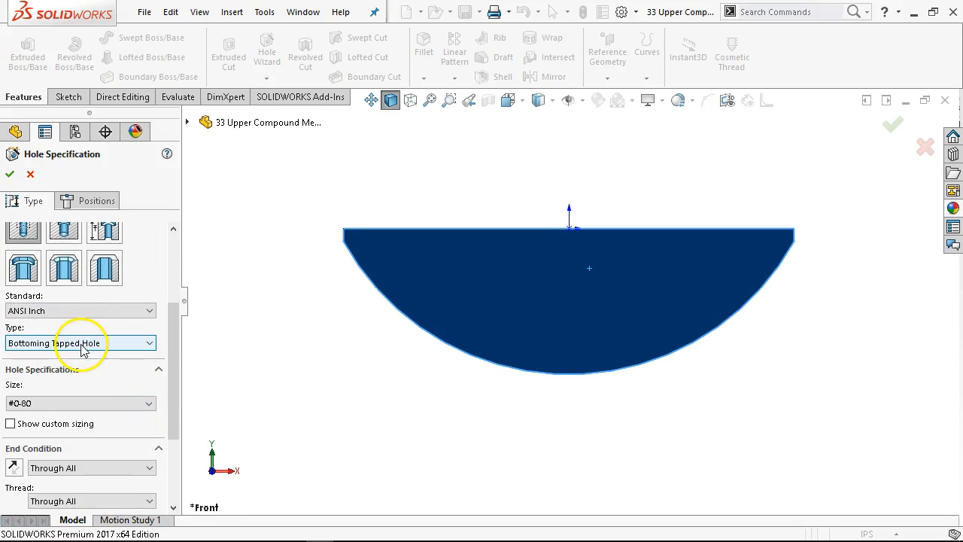
pyautogui.click(84, 343)
pyautogui.click(31, 377)
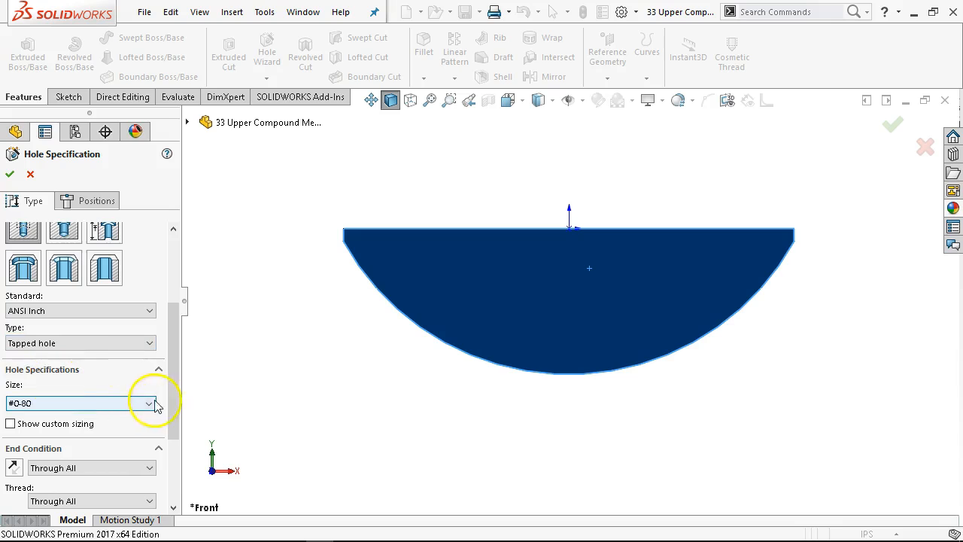
pyautogui.click(128, 404)
pyautogui.scroll(-5, 77, 333)
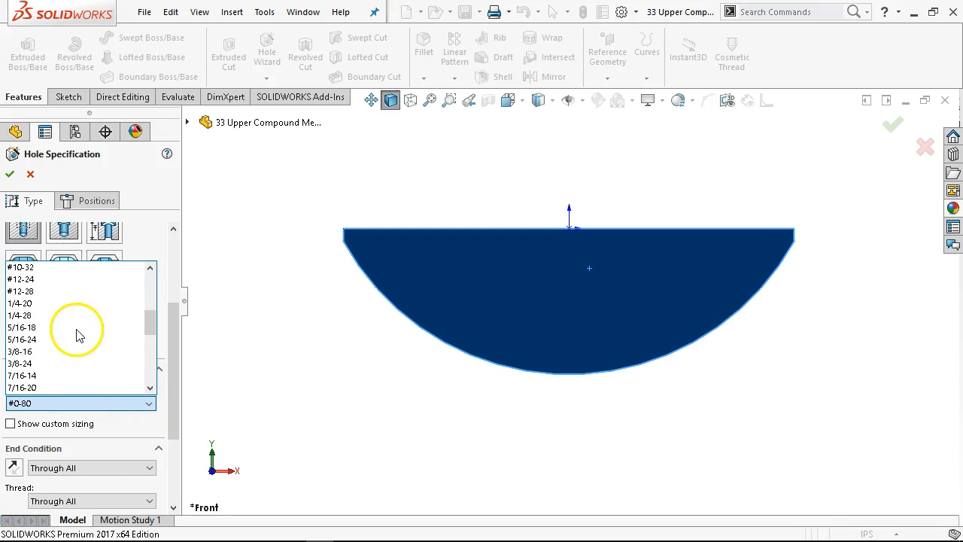
pyautogui.click(31, 351)
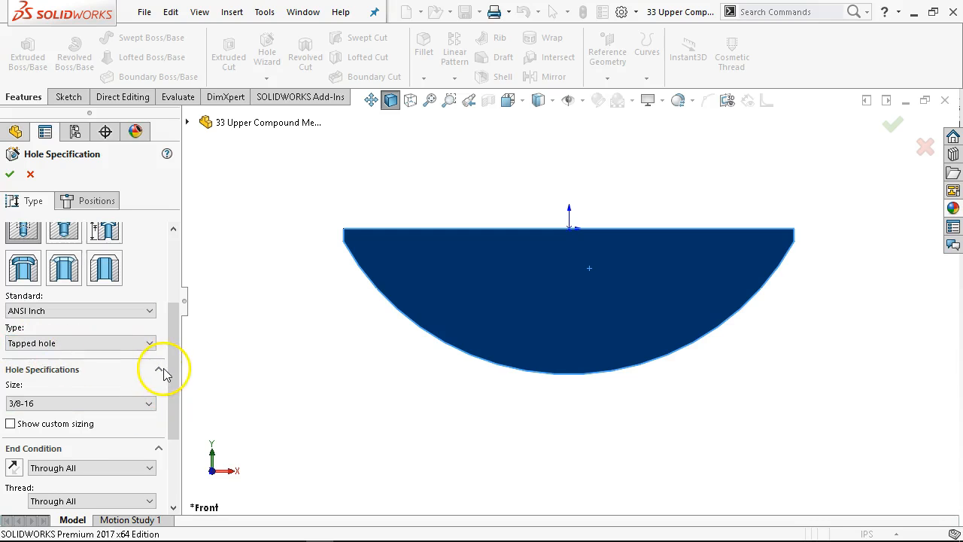
# Set the tapped hole's end condition to Up To Next and its thread to Blind (2 * DIA) with a depth of 0.563 in.
pyautogui.scroll(-4, 161, 391)
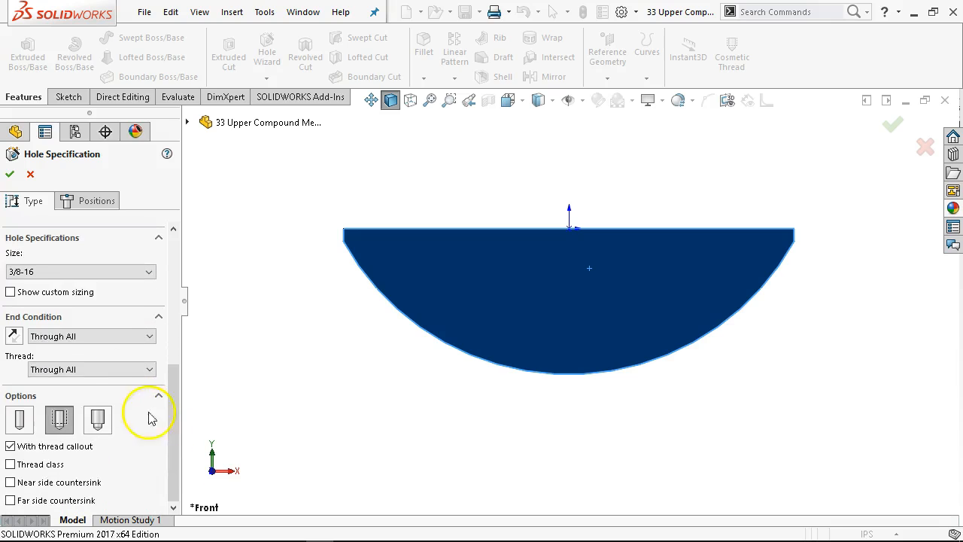
pyautogui.click(97, 342)
pyautogui.click(74, 369)
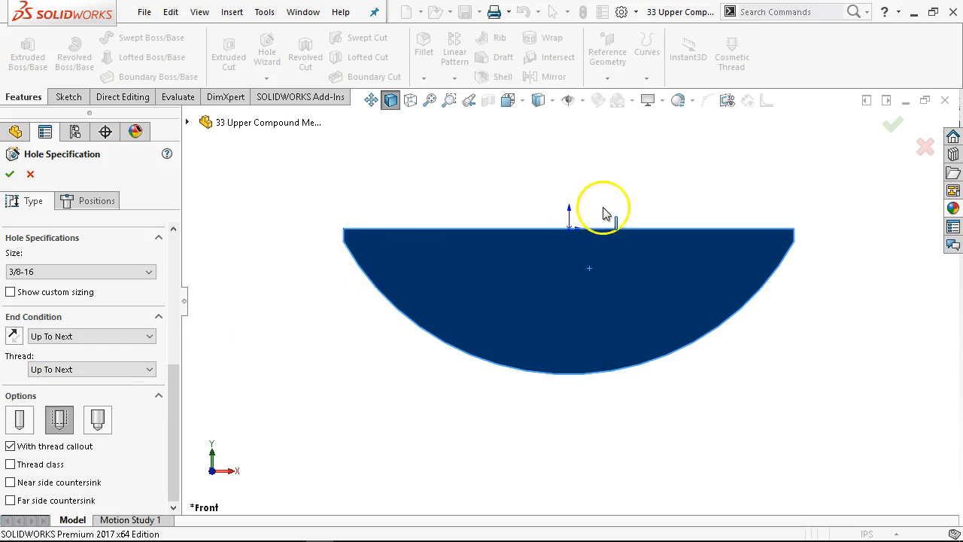
pyautogui.hotkey('ctrl', '7')
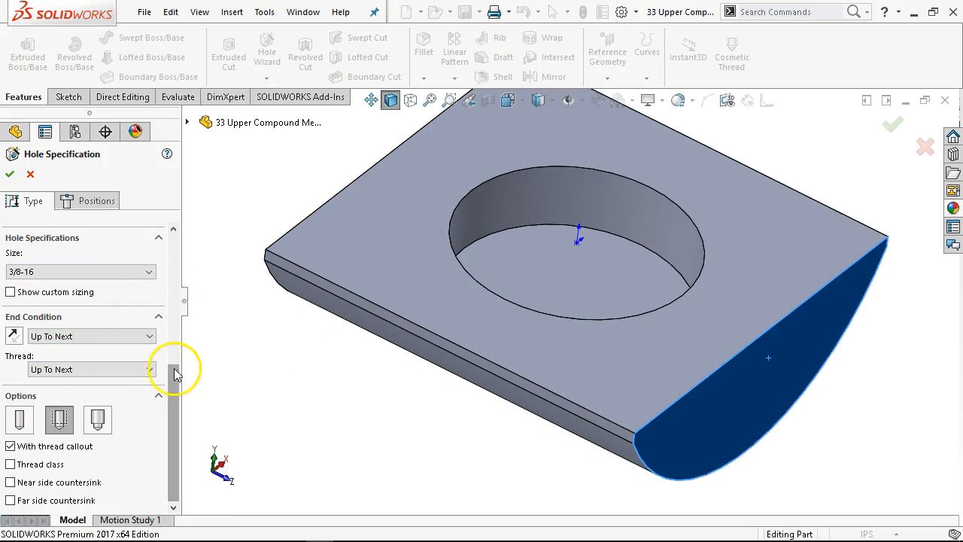
pyautogui.click(104, 370)
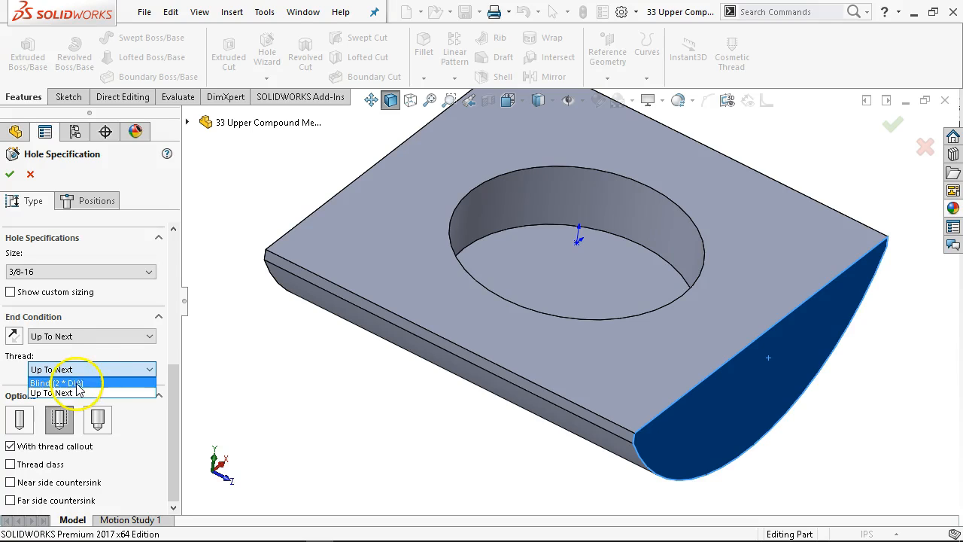
pyautogui.click(83, 382)
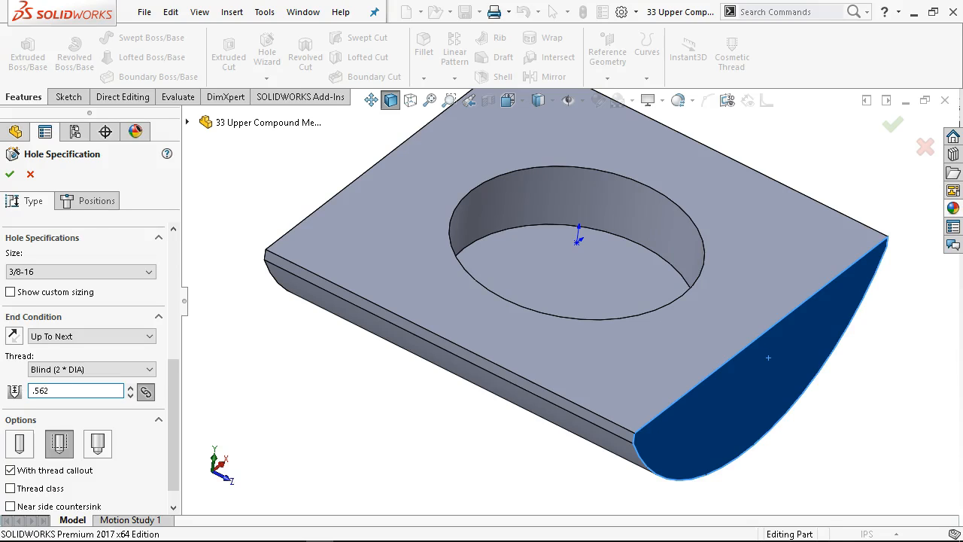
pyautogui.write('.563')
pyautogui.press('Return')
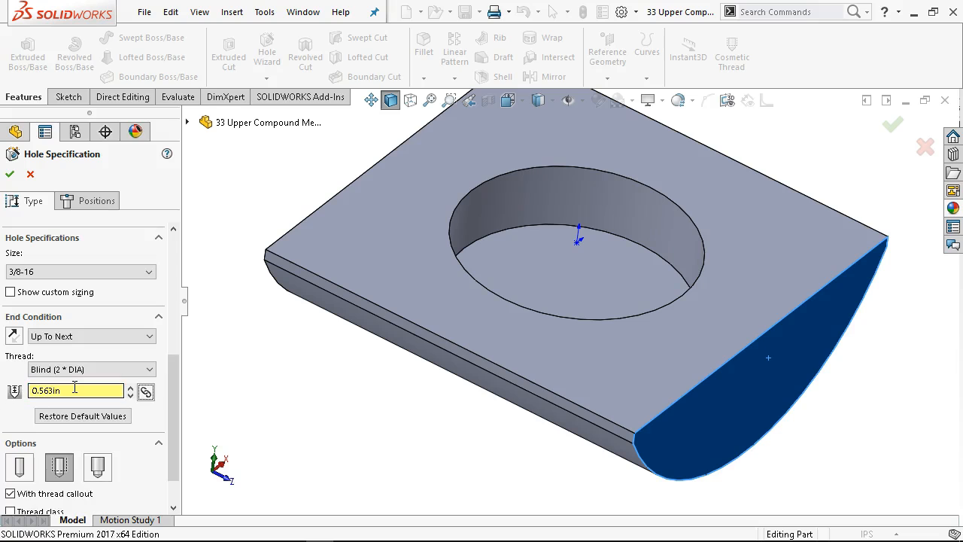
# Place one tapped hole on the flat arc-shaped end face, about 0.33 in below the origin, and stop placing points.
pyautogui.click(87, 200)
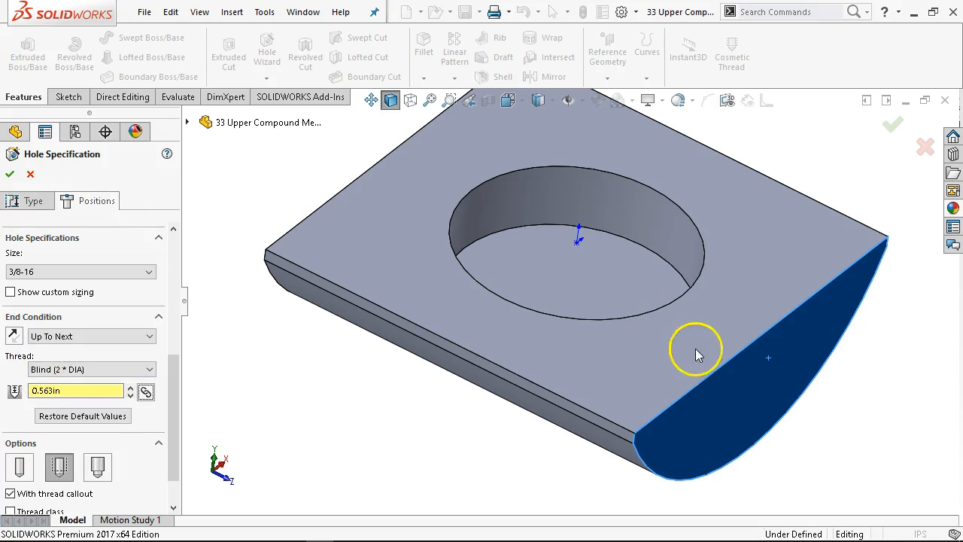
pyautogui.click(754, 373)
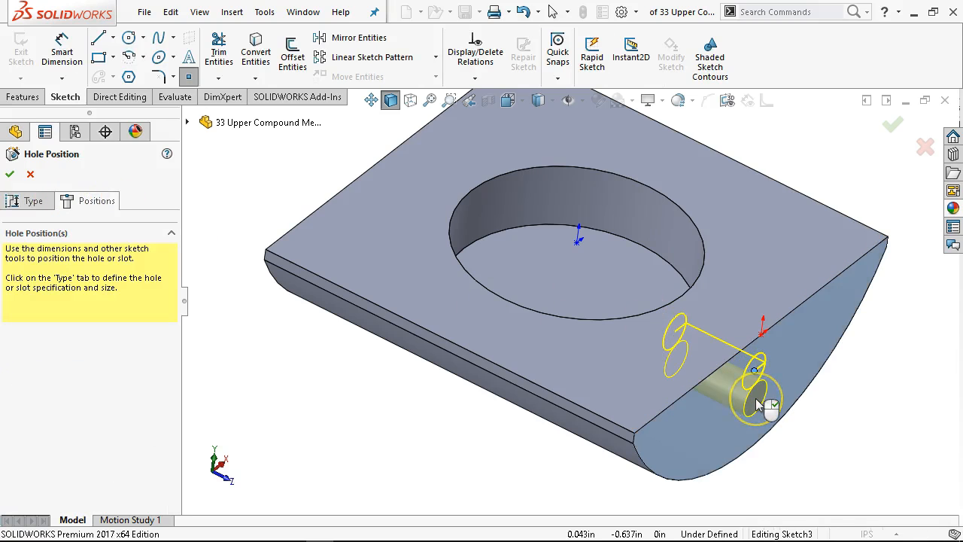
pyautogui.rightClick(672, 176)
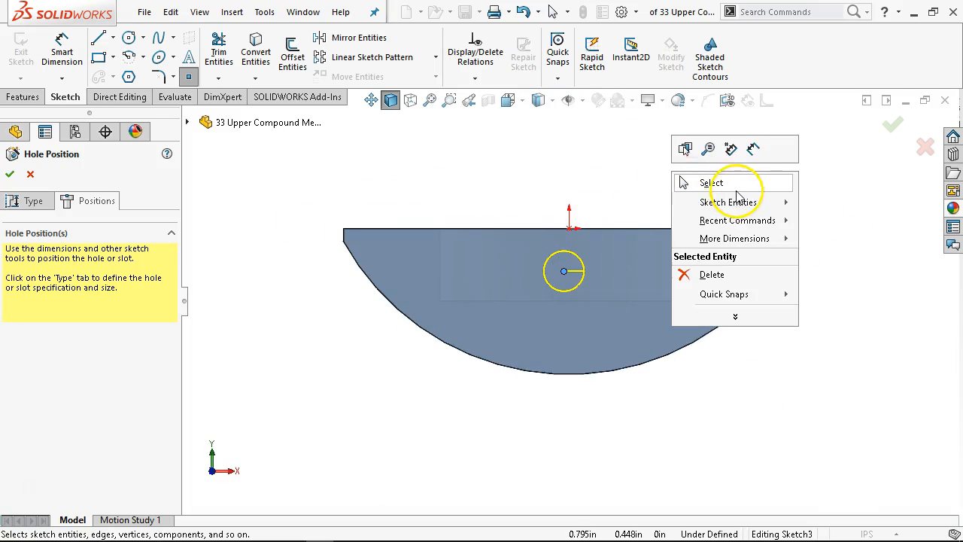
pyautogui.click(730, 183)
# Add a Vertical relation between the hole's center point and the origin.
pyautogui.click(564, 270)
pyautogui.keyDown('ctrl'); pyautogui.click(569, 230); pyautogui.keyUp('ctrl')
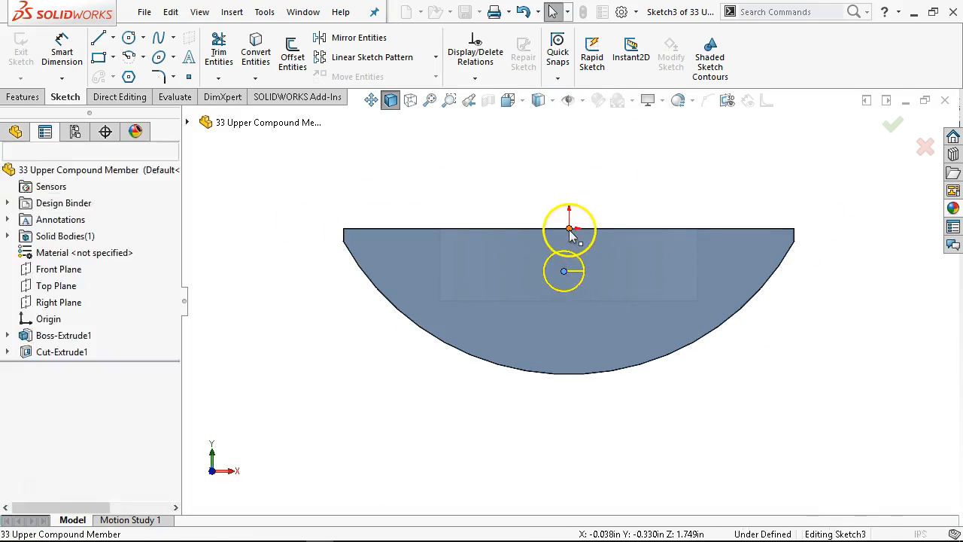
pyautogui.click(640, 165)
pyautogui.rightClick(566, 174)
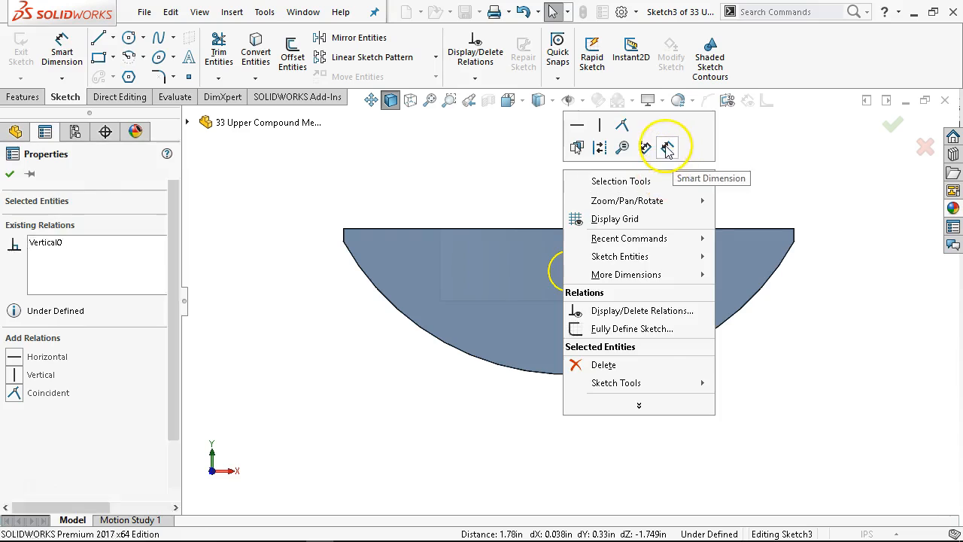
# Dimension the hole's center 0.281 in below the origin and complete the tapped hole.
pyautogui.click(667, 148)
pyautogui.click(621, 190)
pyautogui.write('.')
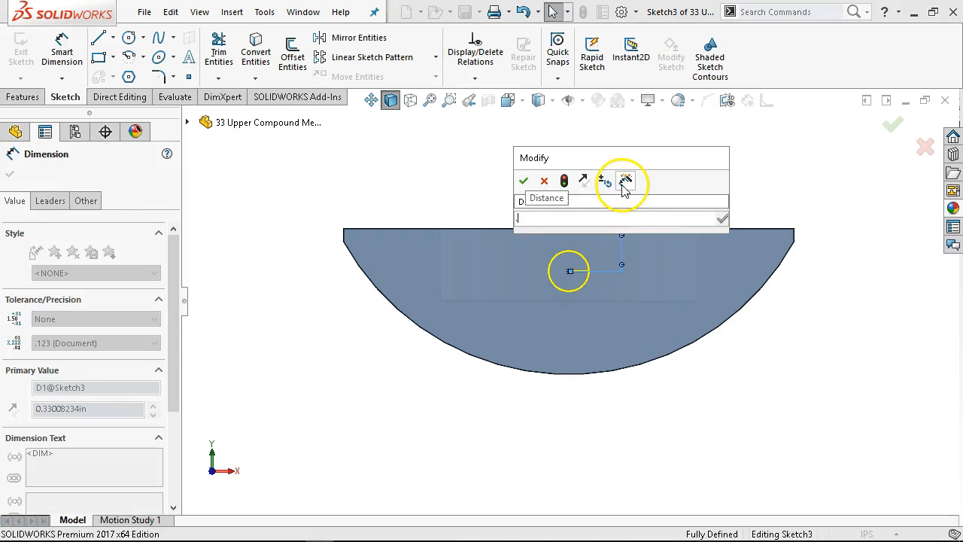
pyautogui.write('2')
pyautogui.press('Return')
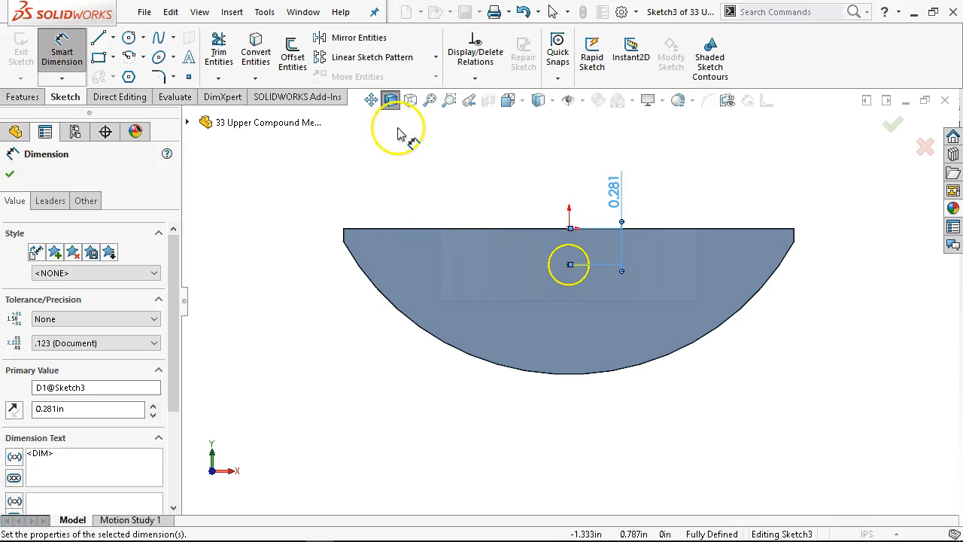
pyautogui.rightClick(425, 183)
pyautogui.click(482, 236)
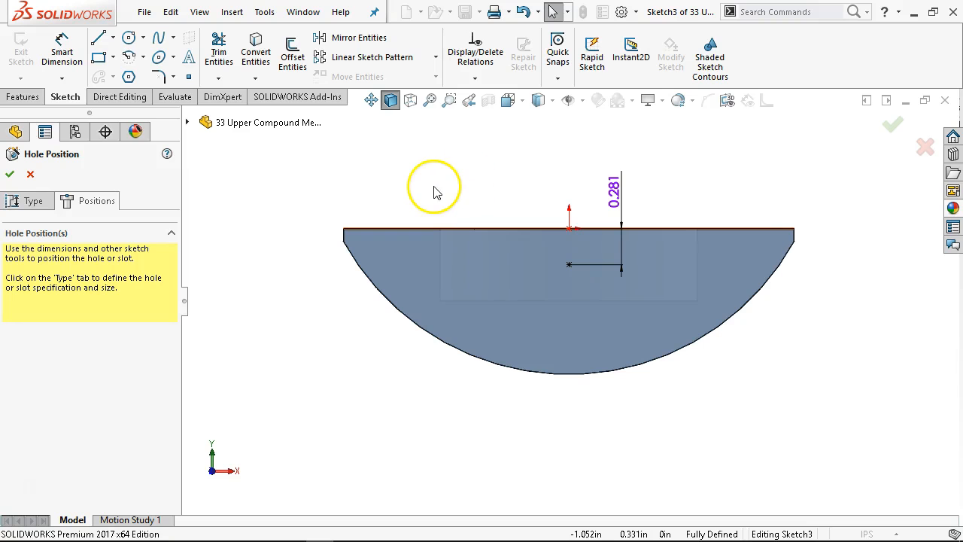
pyautogui.moveTo(406, 175); pyautogui.dragTo(481, 286, button='middle')
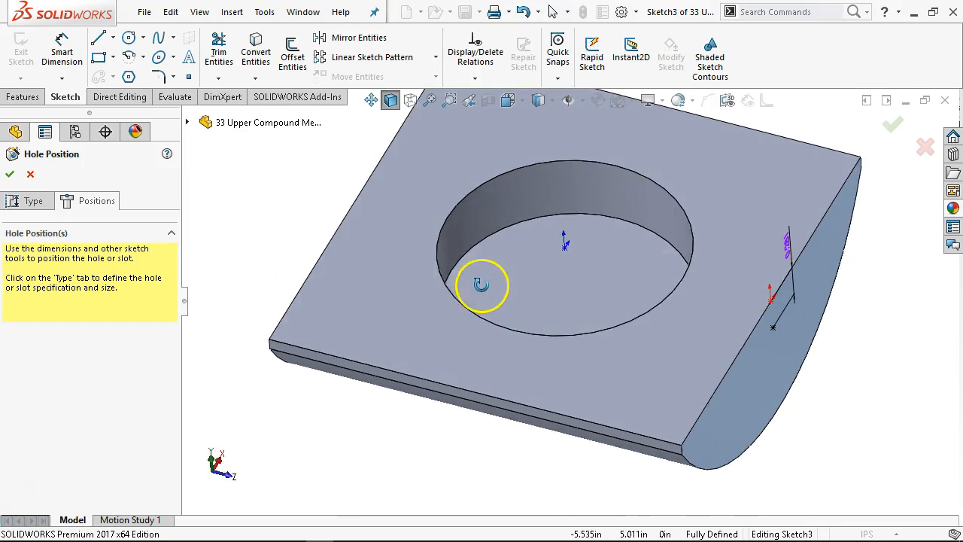
pyautogui.click(10, 174)
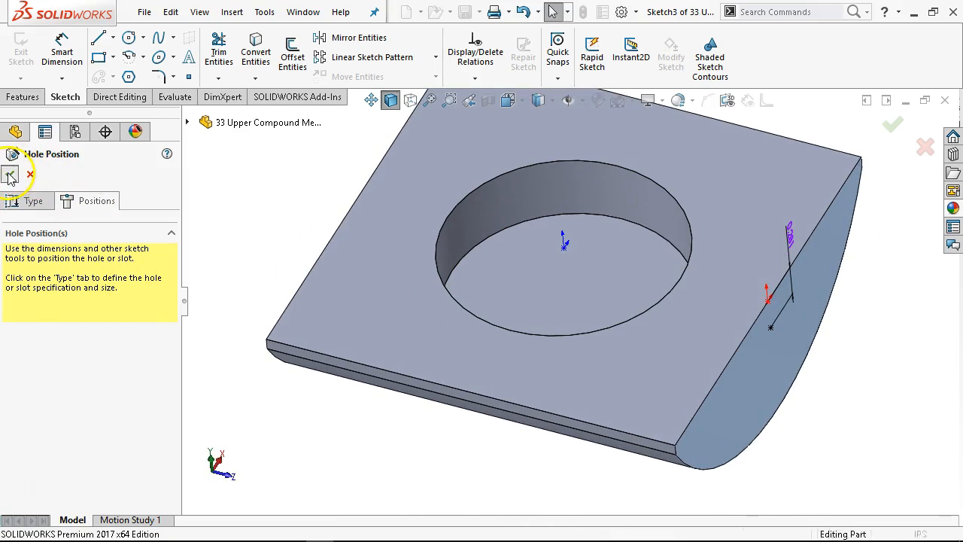
# Add another 3/8-16 tapped hole on the opposite end face, centered on the first tapped hole, with hidden lines displayed.
pyautogui.moveTo(414, 304); pyautogui.dragTo(473, 279, button='middle')
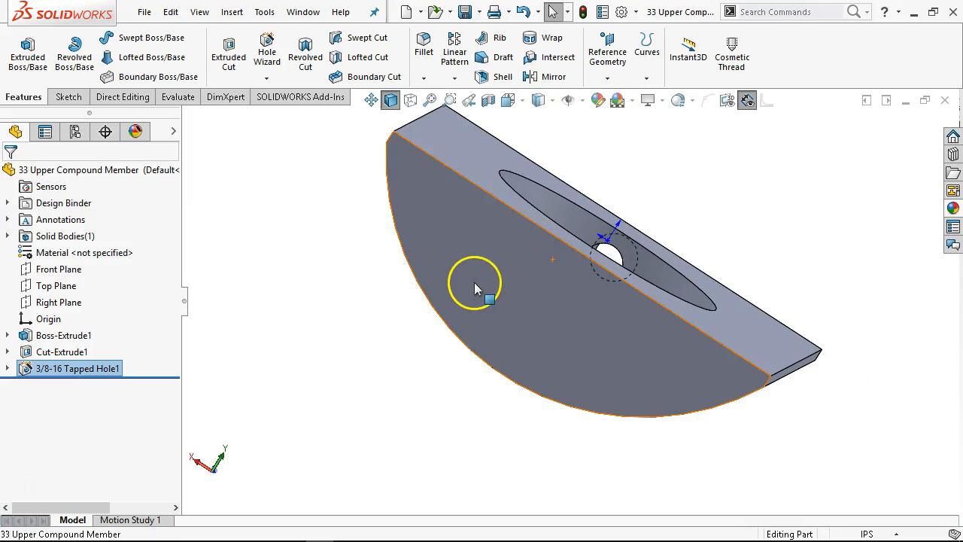
pyautogui.click(477, 283)
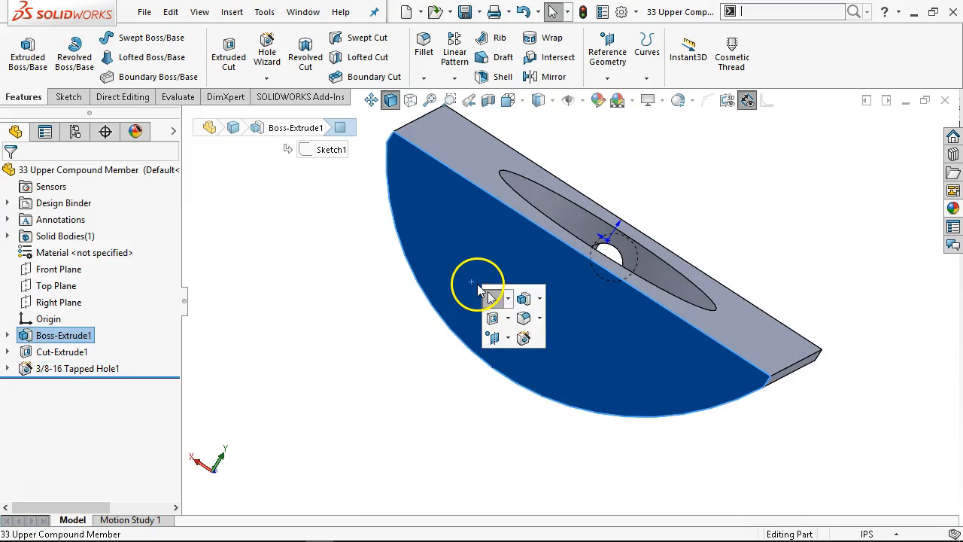
pyautogui.click(525, 337)
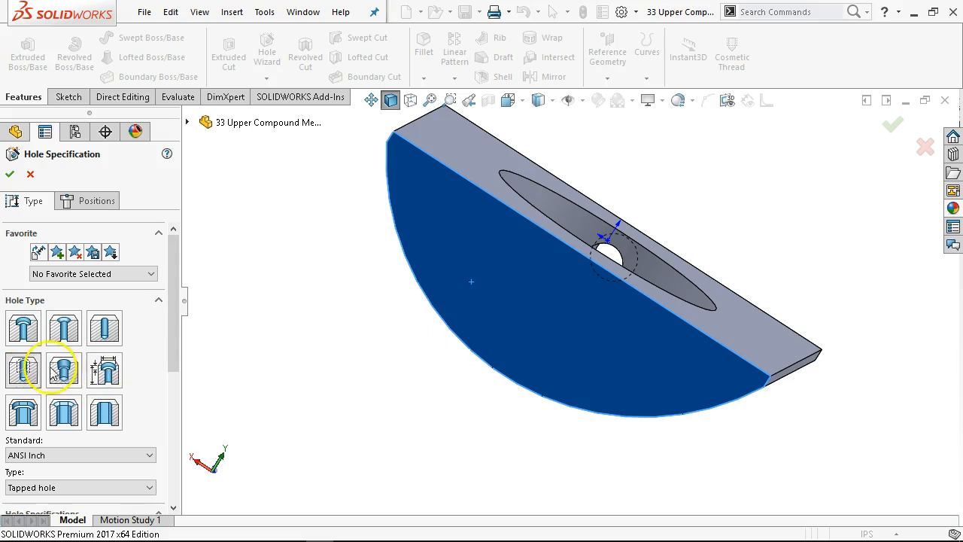
pyautogui.click(83, 201)
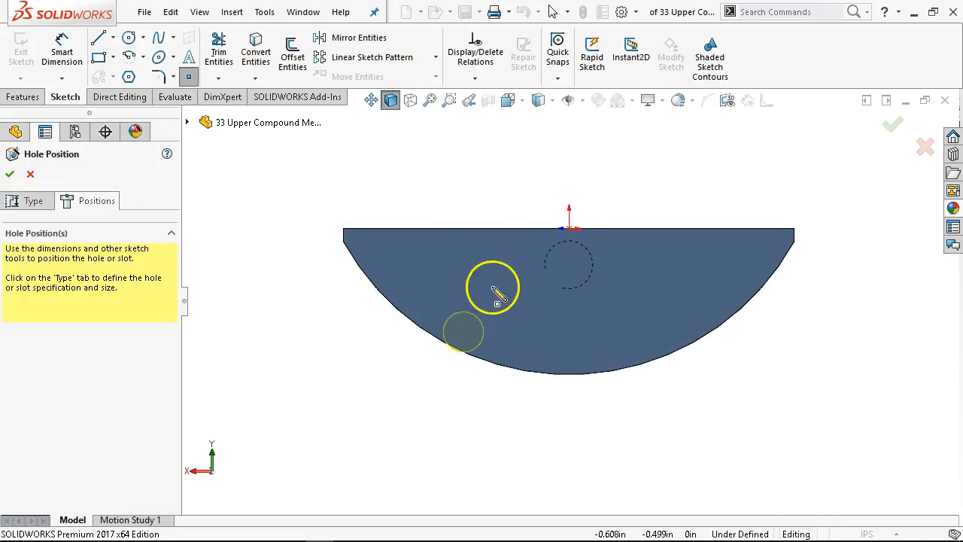
pyautogui.click(410, 100)
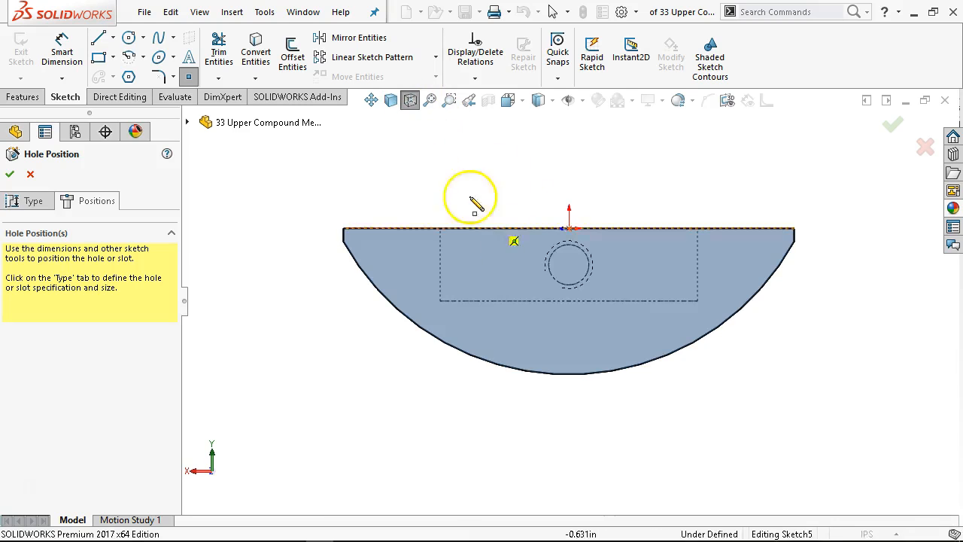
pyautogui.click(569, 265)
pyautogui.rightClick(679, 157)
pyautogui.click(709, 164)
pyautogui.moveTo(663, 211); pyautogui.dragTo(507, 260, button='middle')
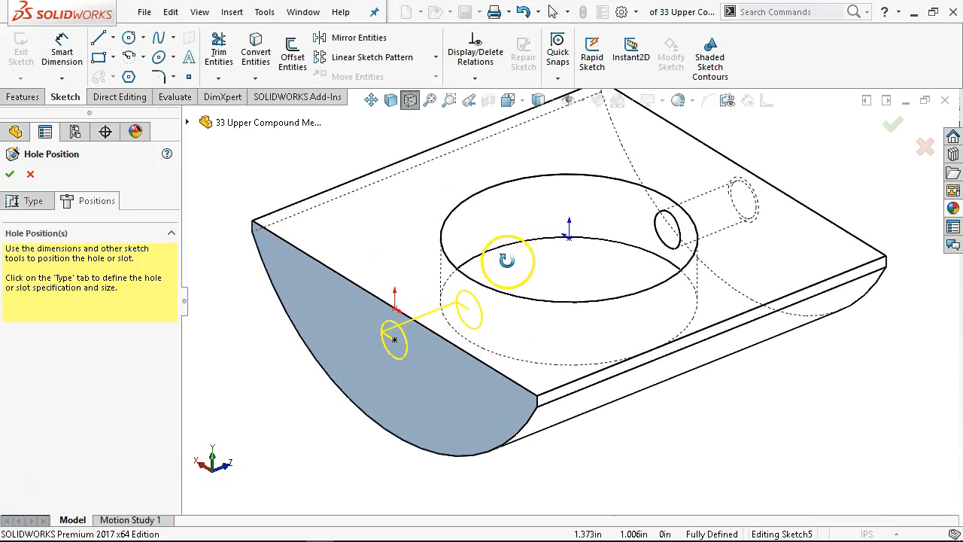
pyautogui.click(891, 123)
# Edit the second tapped hole to set its thread depth type to Blind (2 * DIA).
pyautogui.hotkey('ctrl', '5')
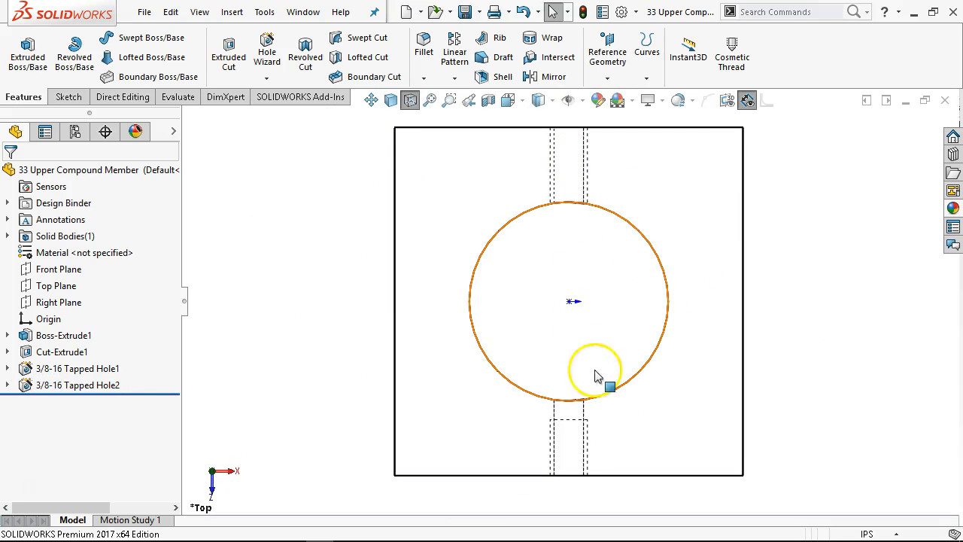
pyautogui.rightClick(101, 386)
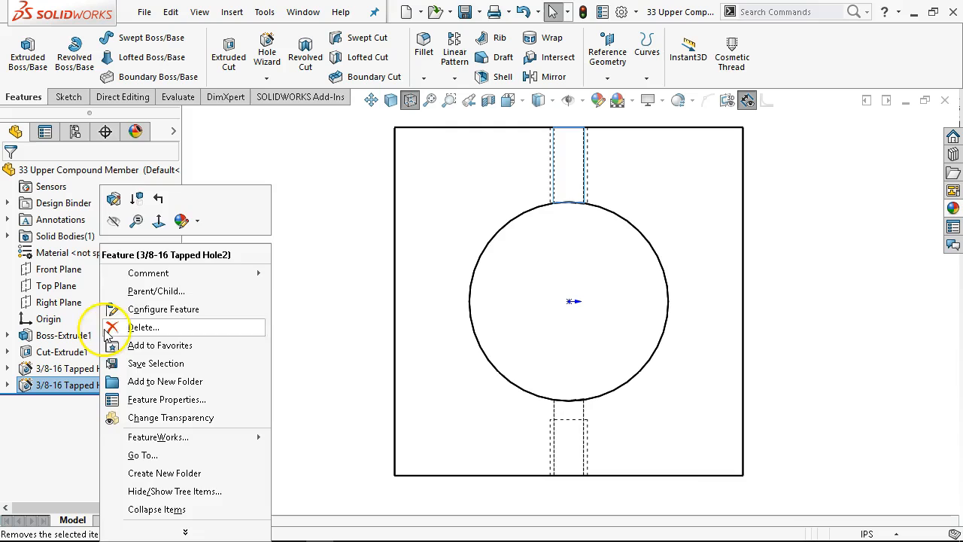
pyautogui.click(112, 197)
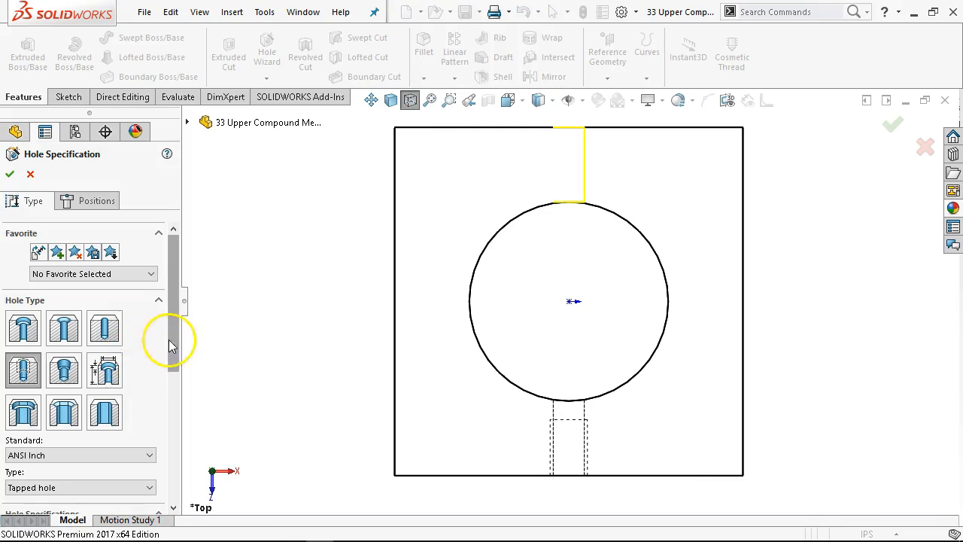
pyautogui.moveTo(170, 338); pyautogui.dragTo(169, 476)
pyautogui.click(148, 371)
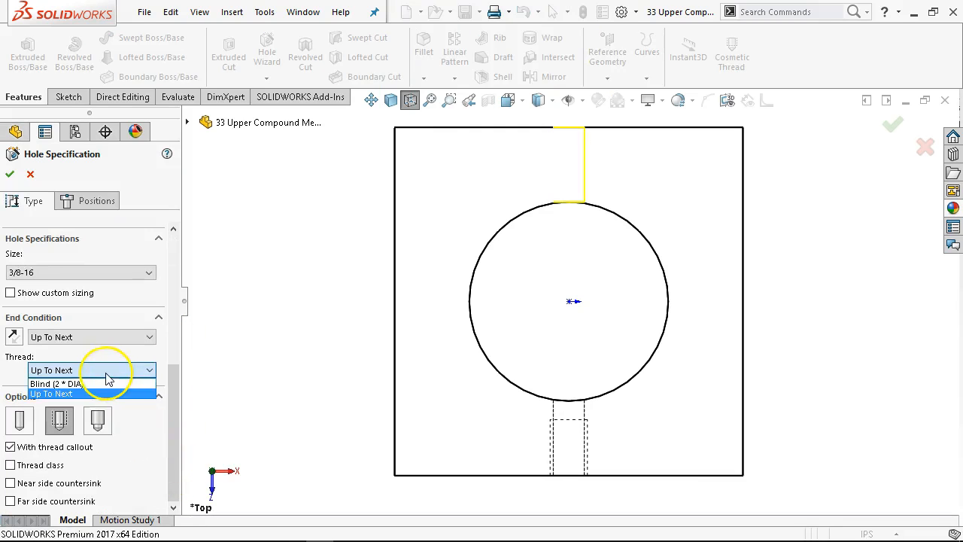
pyautogui.click(106, 380)
pyautogui.click(9, 174)
pyautogui.moveTo(331, 347); pyautogui.dragTo(421, 176, button='middle')
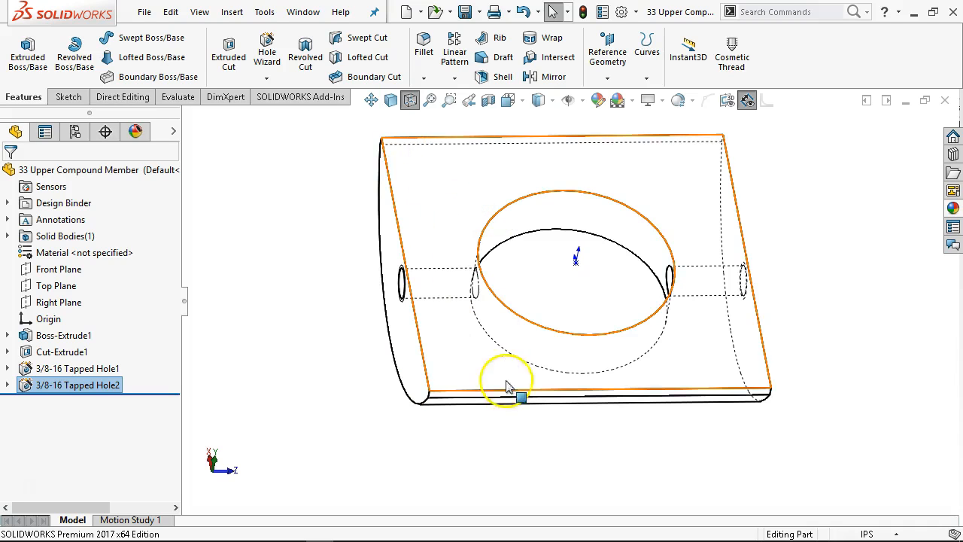
# Start a plain ANSI Inch drilled hole on the front end face, consulting the part drawing in Windows Photo Viewer for the lower hole's callout.
pyautogui.hotkey('ctrl', '1')
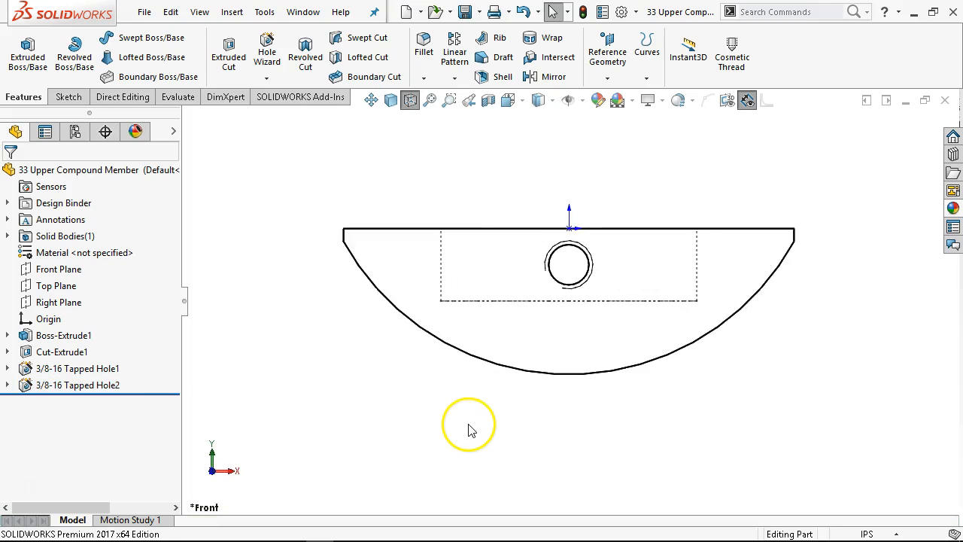
pyautogui.click(582, 324)
pyautogui.press('s')
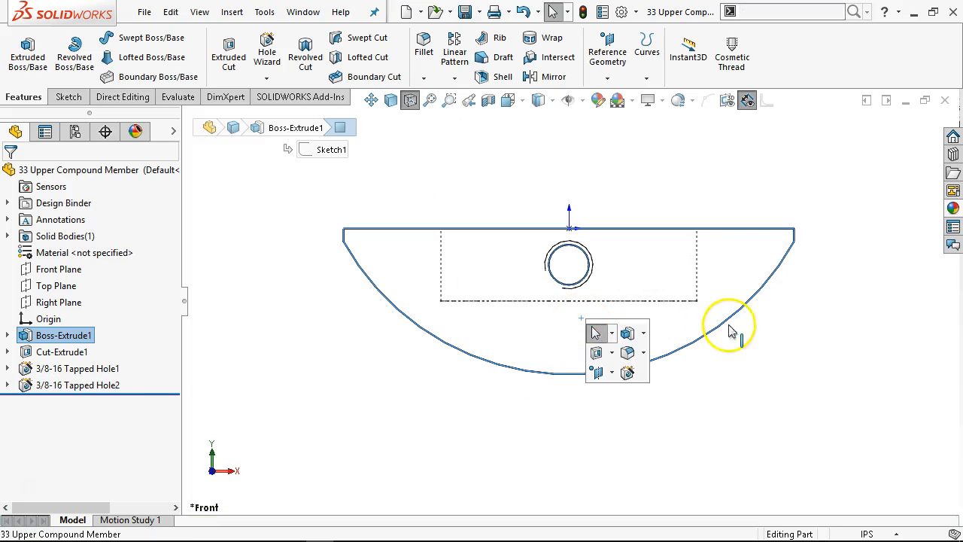
pyautogui.click(628, 372)
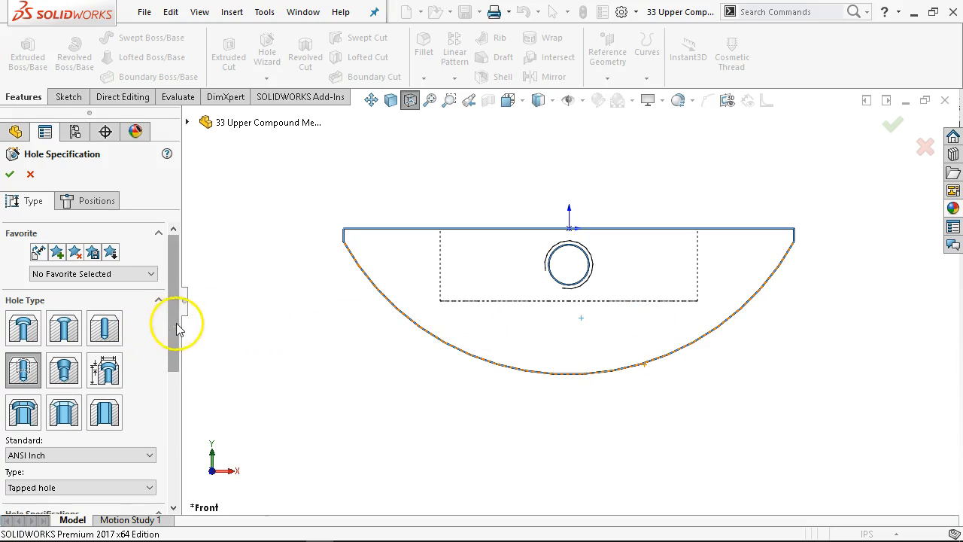
pyautogui.moveTo(176, 329); pyautogui.dragTo(183, 369)
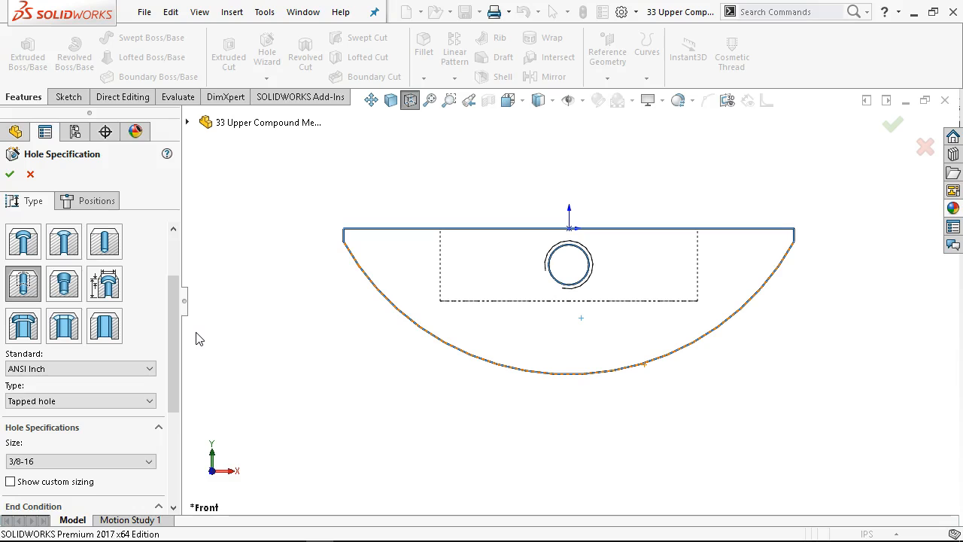
pyautogui.moveTo(241, 535)
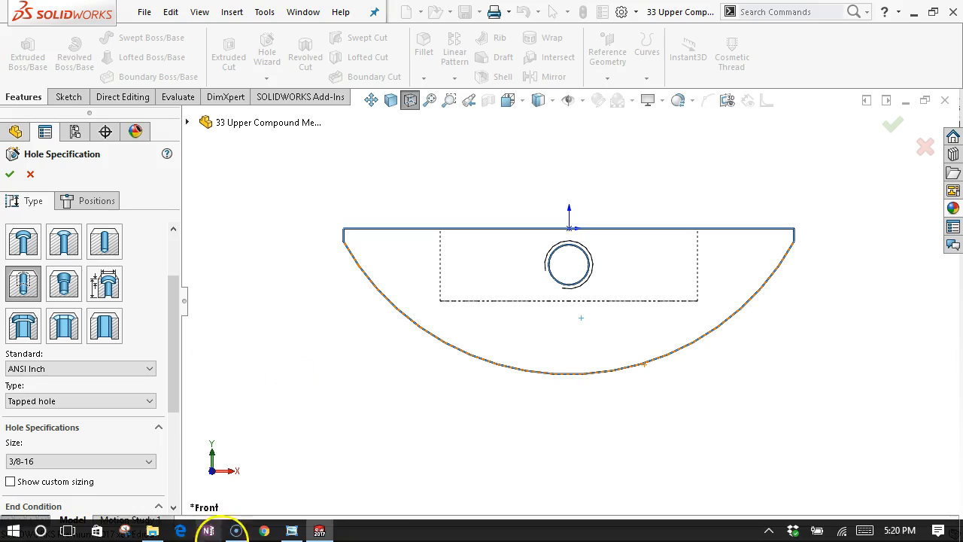
pyautogui.click(270, 530)
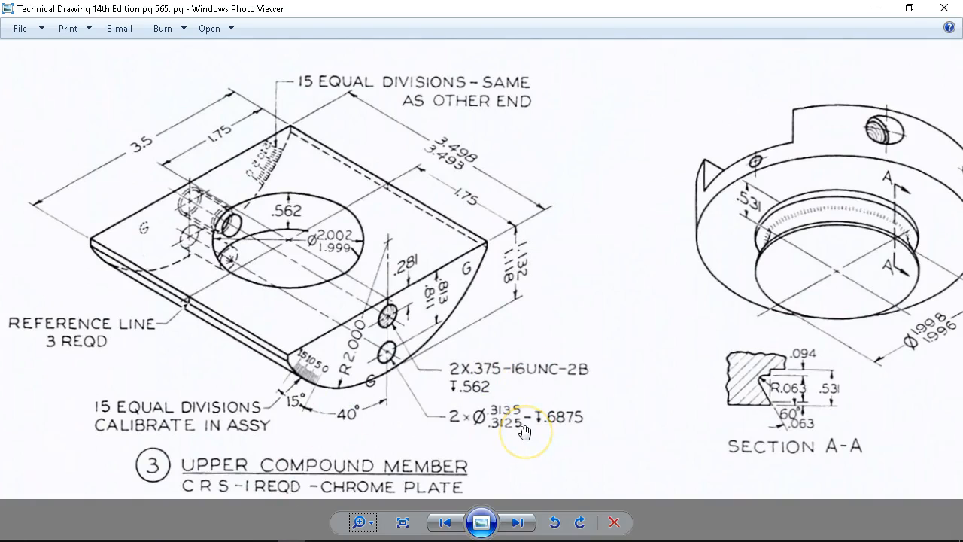
pyautogui.click(550, 423)
pyautogui.click(876, 8)
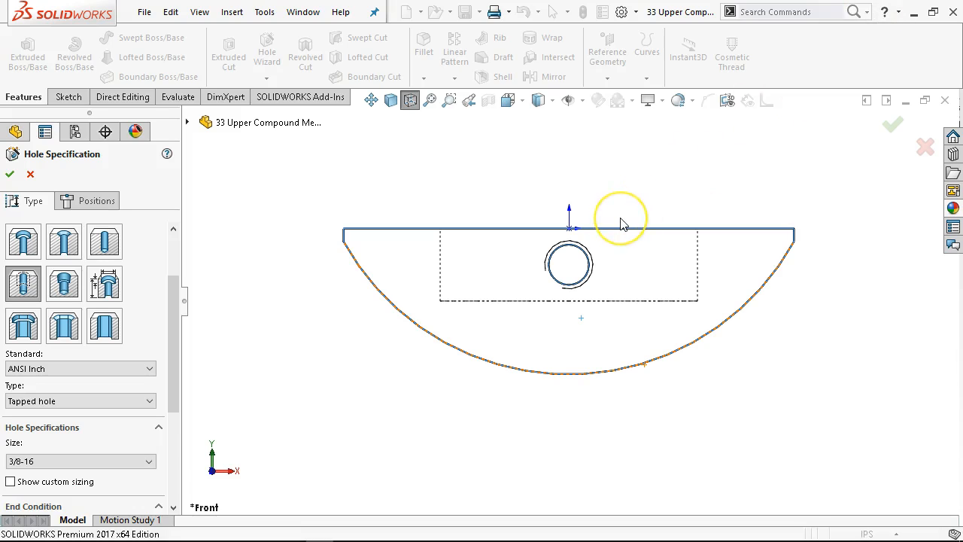
pyautogui.click(105, 239)
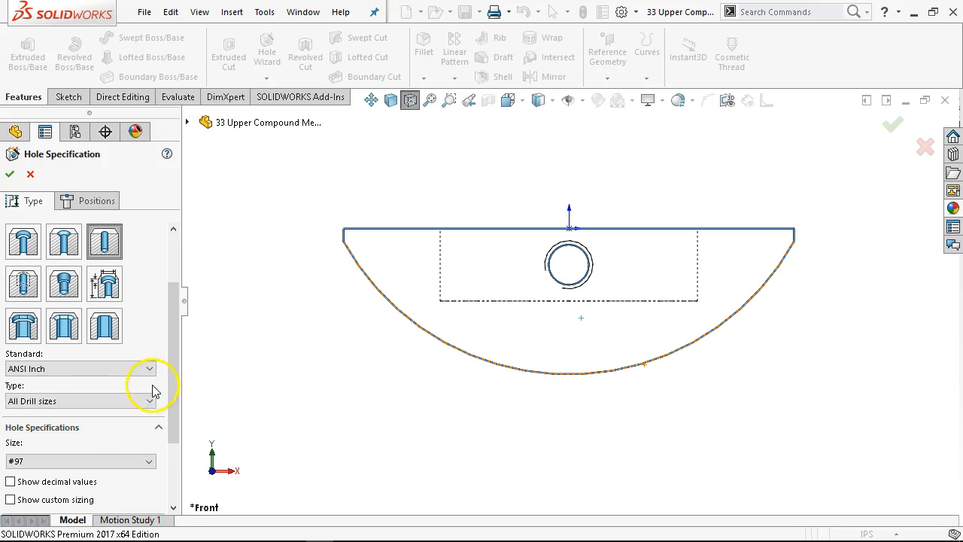
# Show decimal values for the drill sizes and set the hole size to N (0.30200in).
pyautogui.moveTo(170, 390); pyautogui.dragTo(172, 440)
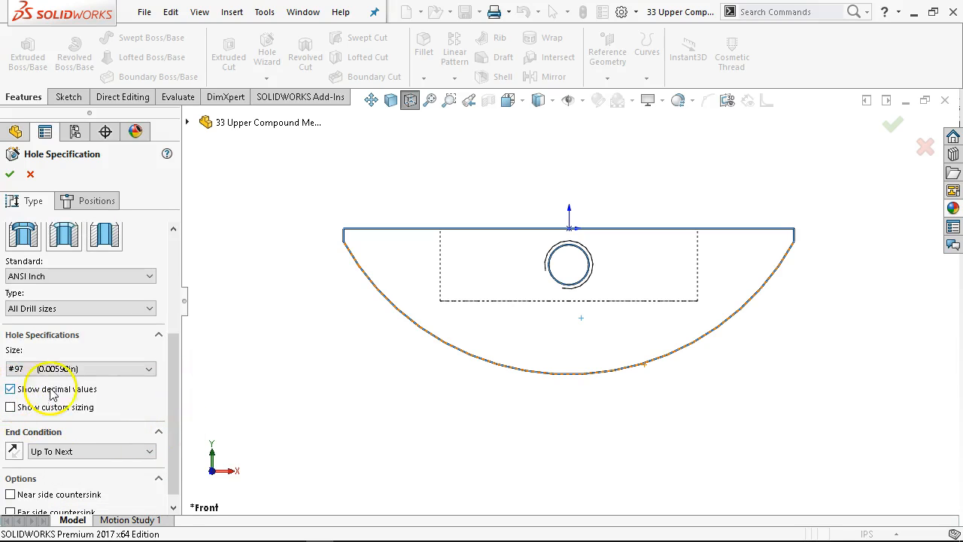
pyautogui.click(97, 369)
pyautogui.scroll(-10, 97, 421)
pyautogui.scroll(-5, 103, 419)
pyautogui.scroll(1, 103, 417)
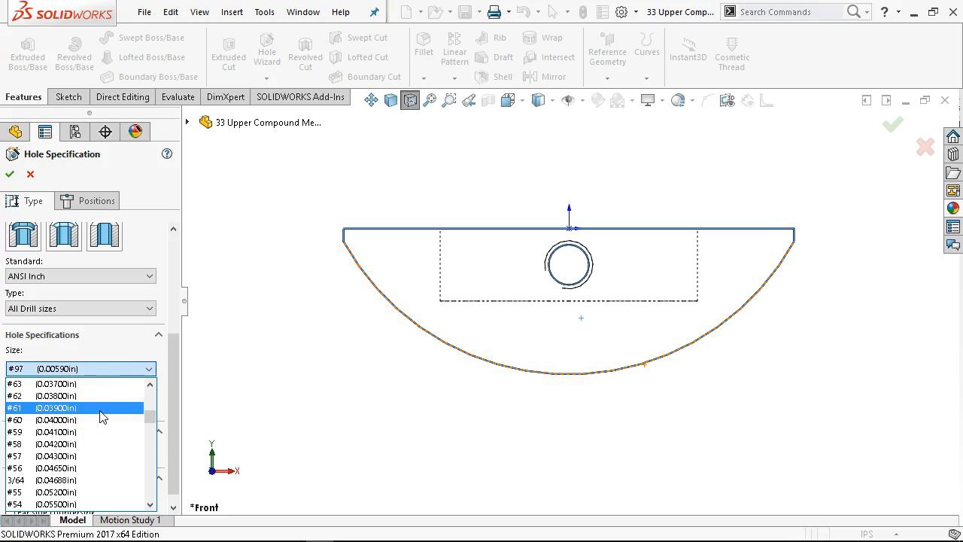
pyautogui.scroll(2, 103, 418)
pyautogui.scroll(1, 100, 412)
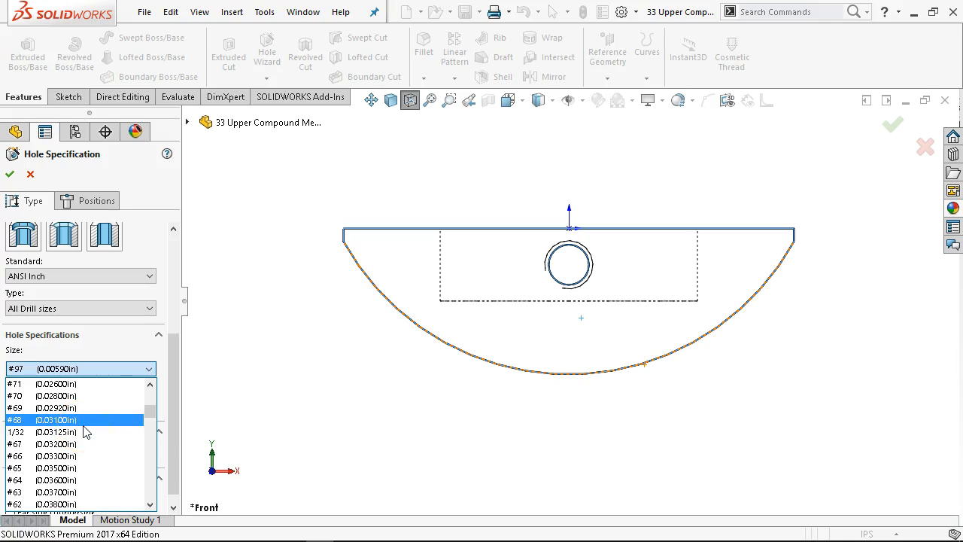
pyautogui.scroll(-13, 87, 427)
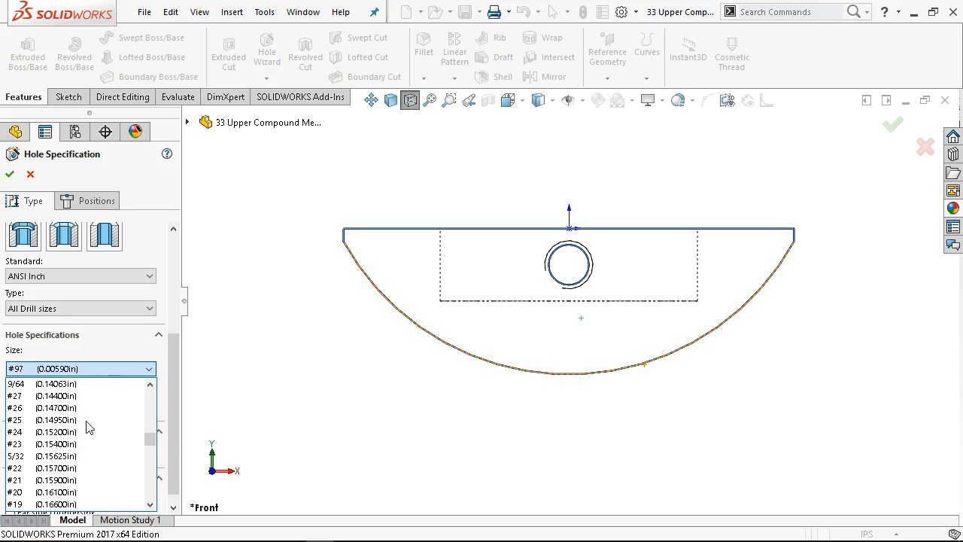
pyautogui.scroll(-10, 87, 426)
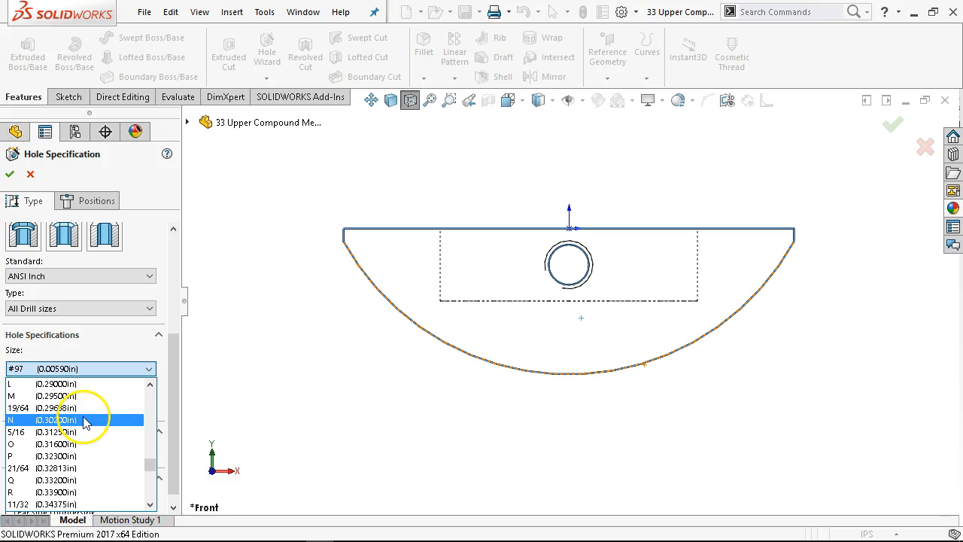
pyautogui.click(82, 408)
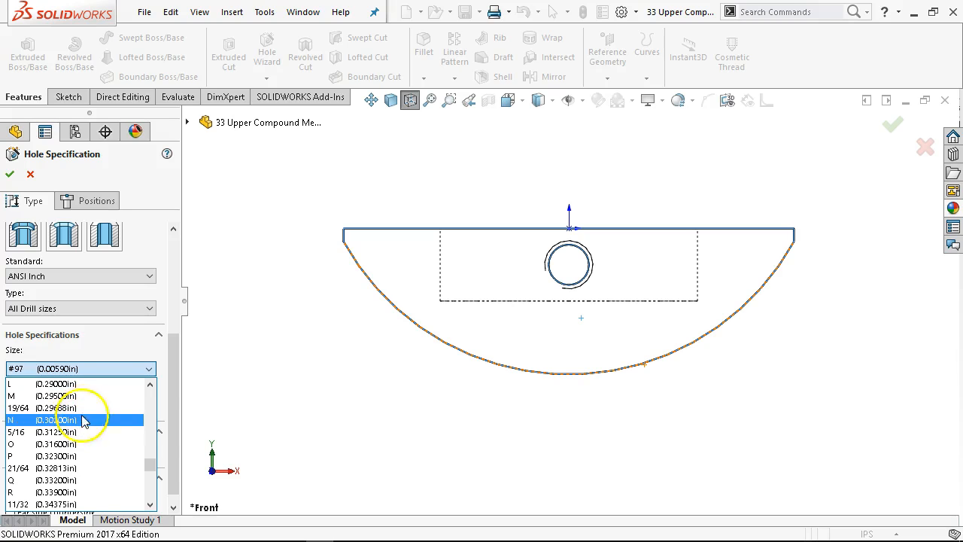
pyautogui.click(85, 369)
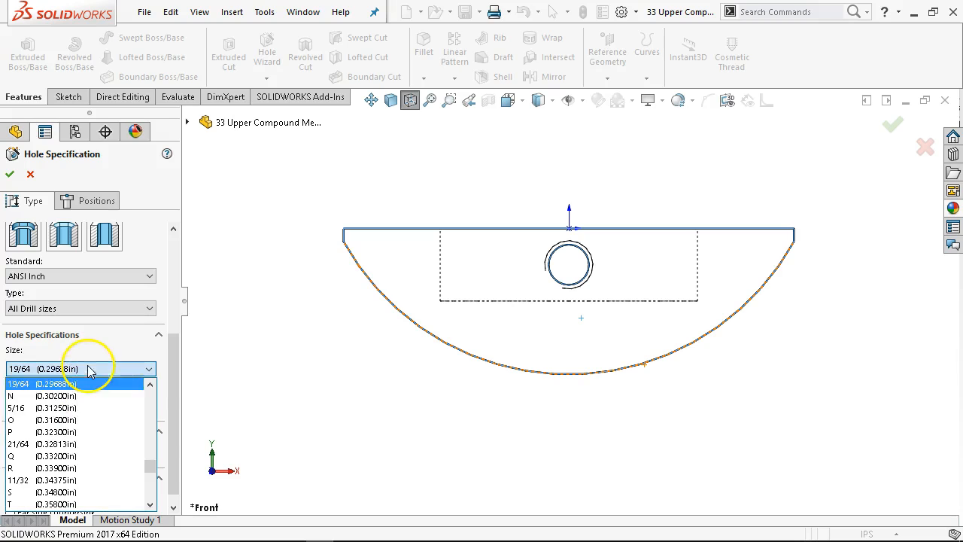
pyautogui.scroll(3, 73, 433)
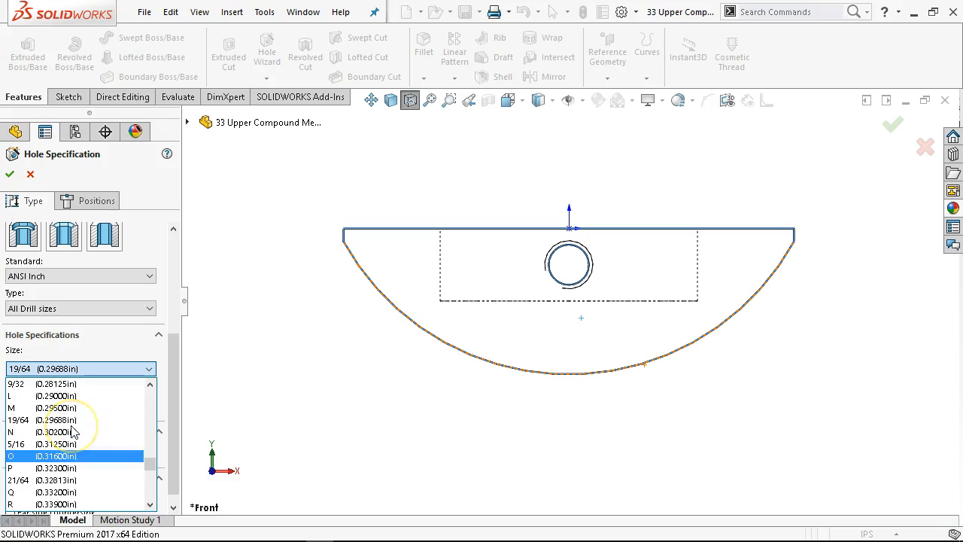
pyautogui.click(68, 433)
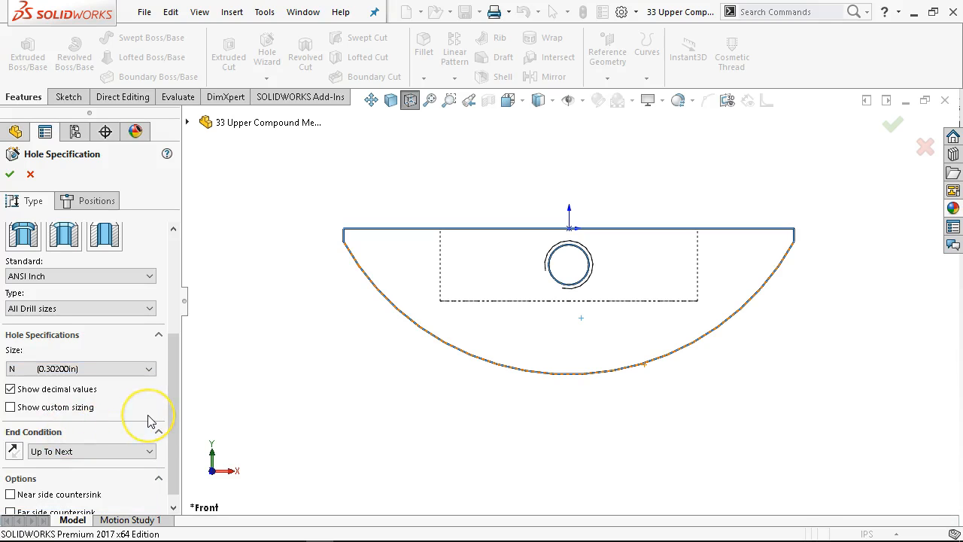
# Place the drilled hole's point below the tapped hole on the front end face and constrain it vertical to the origin.
pyautogui.moveTo(172, 421); pyautogui.dragTo(163, 480)
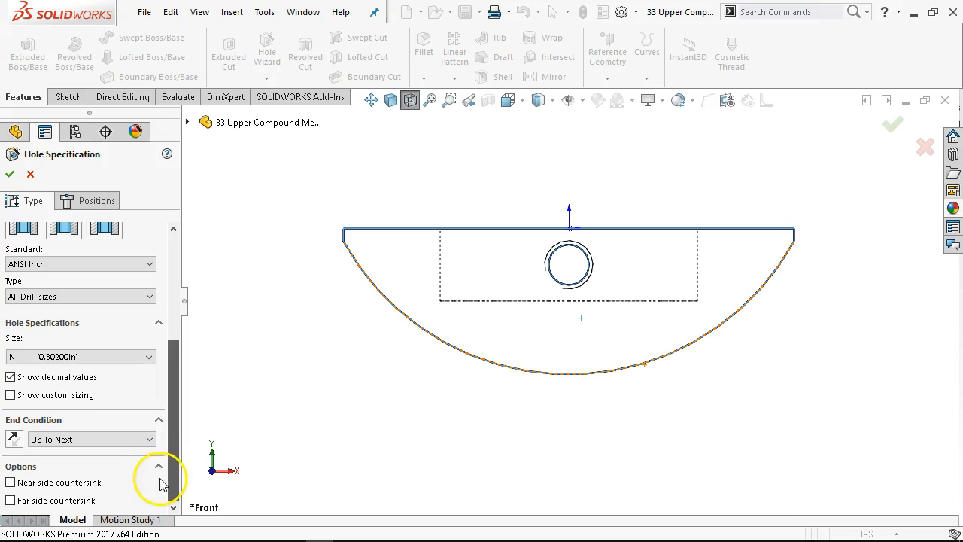
pyautogui.click(105, 201)
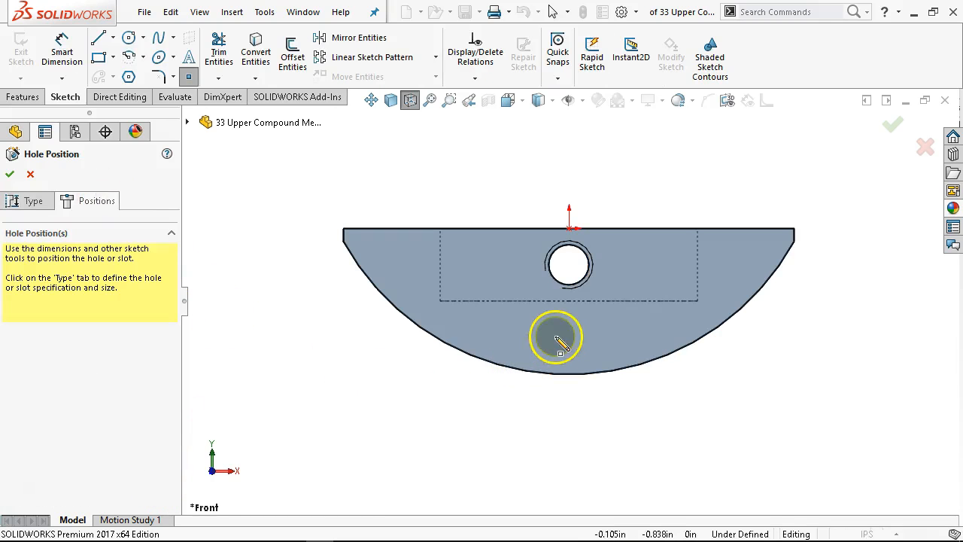
pyautogui.click(569, 333)
pyautogui.rightClick(601, 179)
pyautogui.click(645, 185)
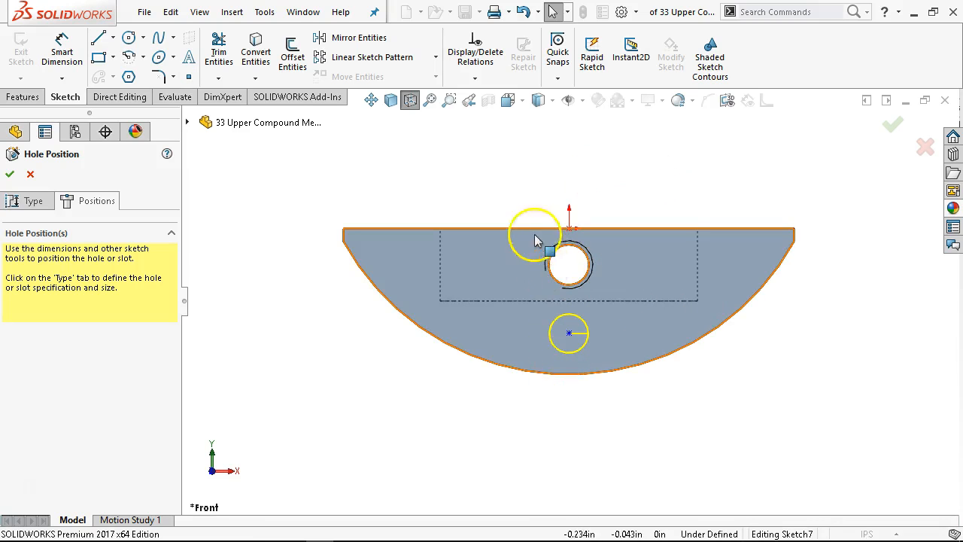
pyautogui.click(568, 333)
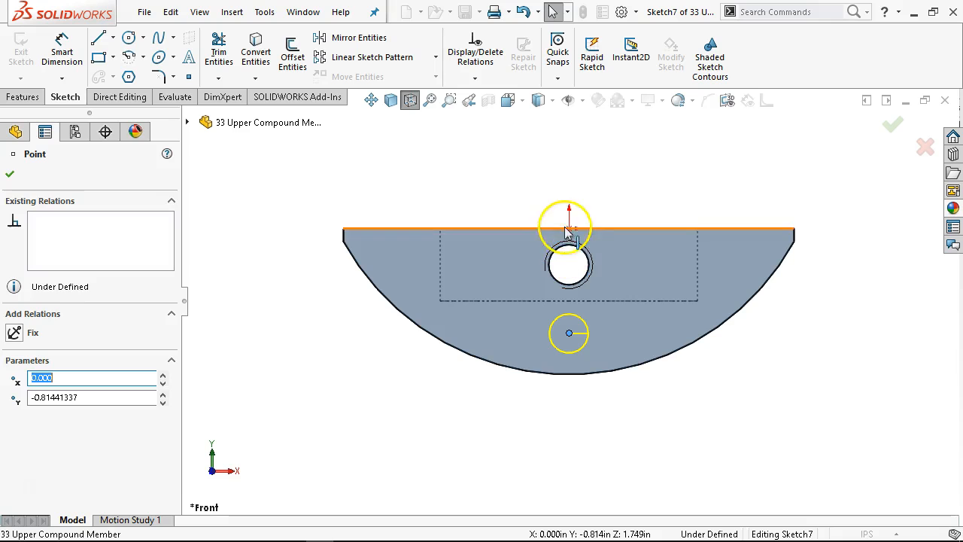
pyautogui.keyDown('ctrl'); pyautogui.click(568, 227); pyautogui.keyUp('ctrl')
pyautogui.click(632, 164)
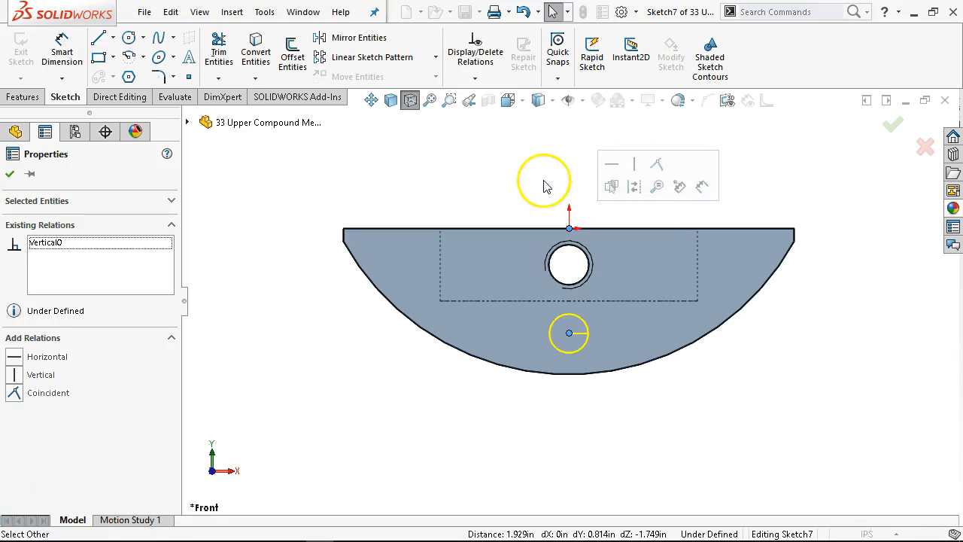
pyautogui.click(546, 186)
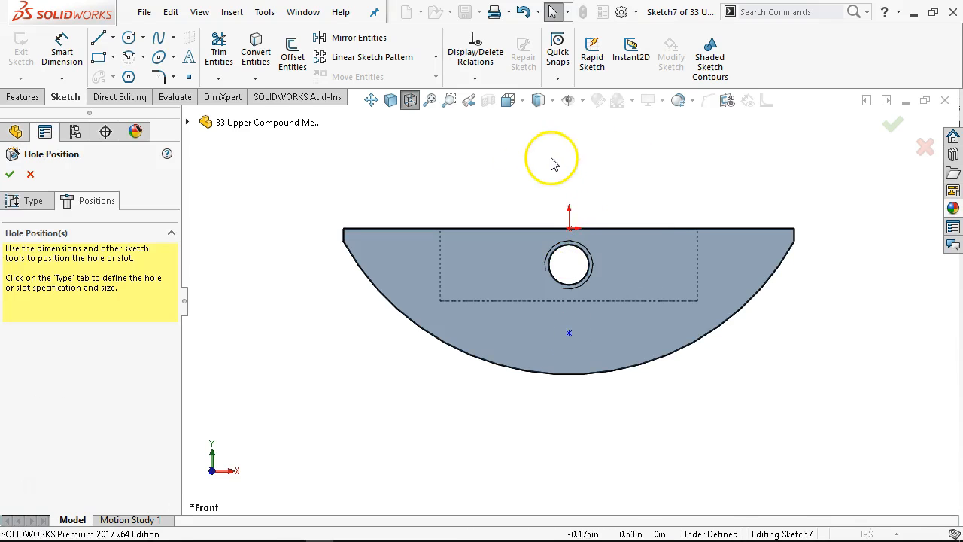
# Dimension the drilled hole's center 0.812 in from the top edge of the end face.
pyautogui.rightClick(640, 173)
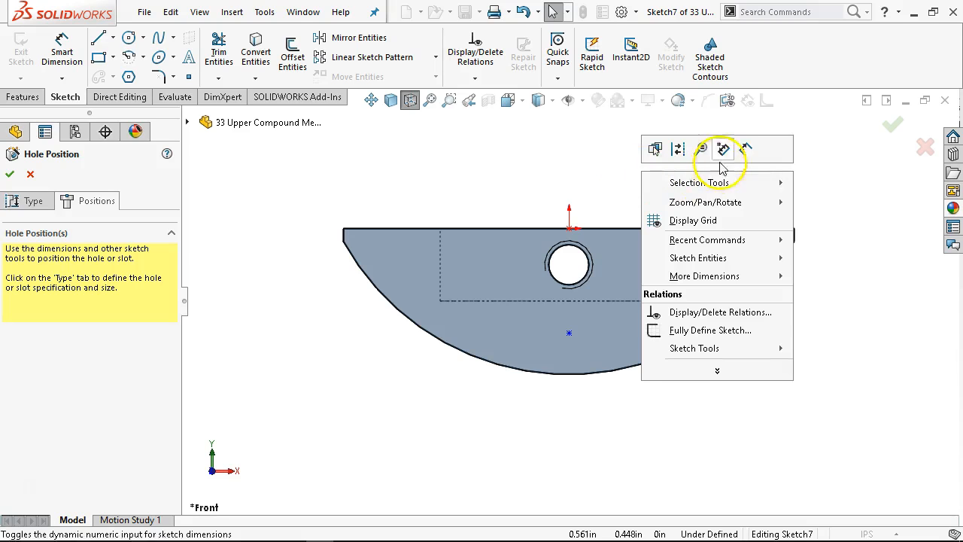
pyautogui.click(722, 149)
pyautogui.click(569, 332)
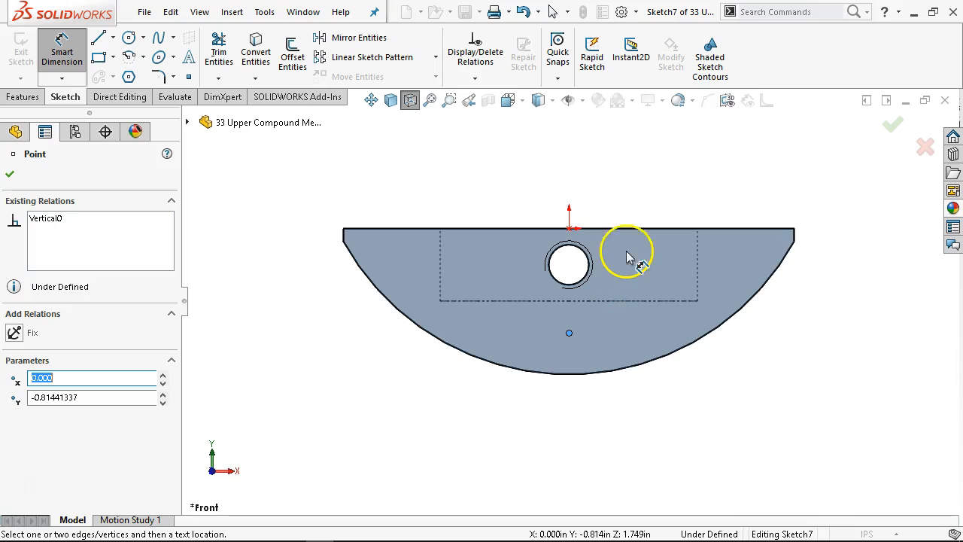
pyautogui.click(625, 228)
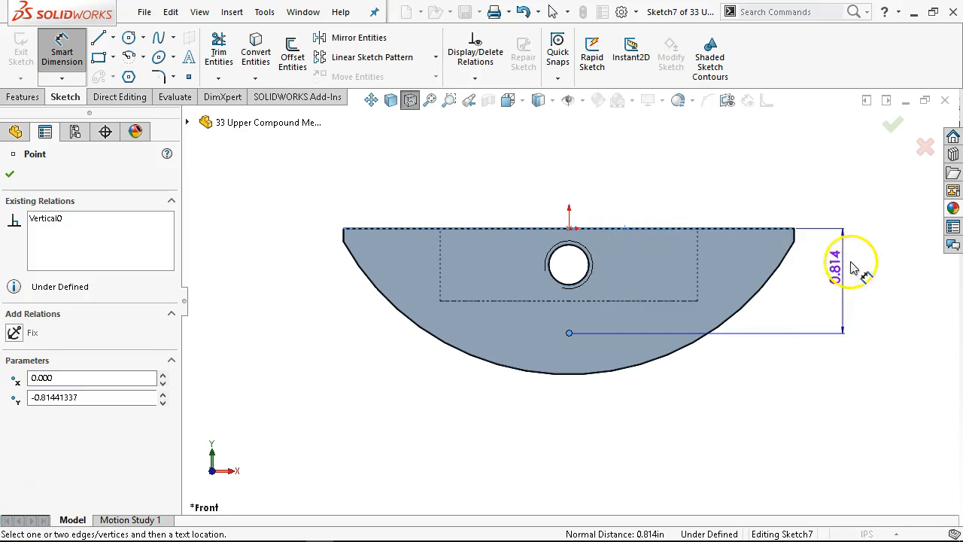
pyautogui.click(848, 270)
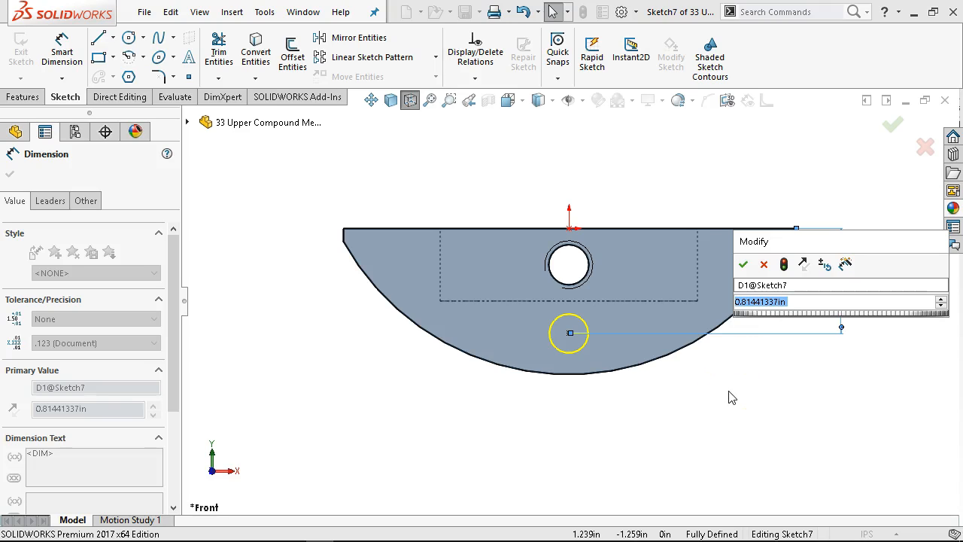
pyautogui.write('.812')
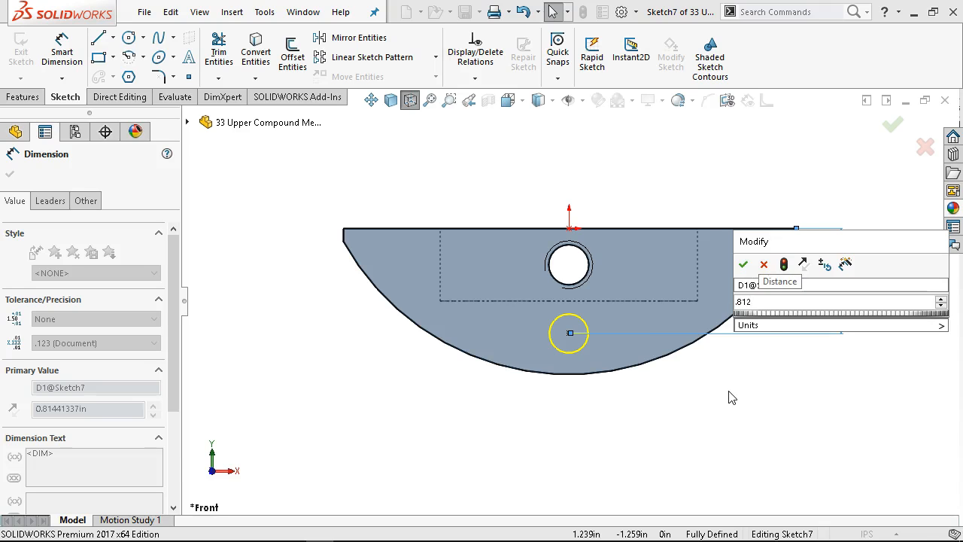
pyautogui.press('Return')
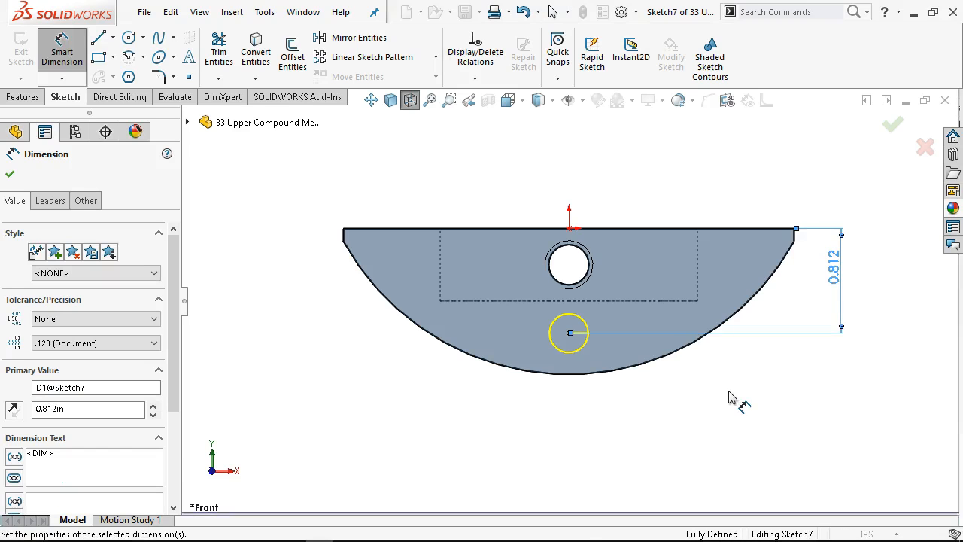
# Check the part drawing in Windows Photo Viewer, give the hole's position dimension a Limit tolerance of +.001/-.001 in, and finish the hole.
pyautogui.moveTo(245, 532)
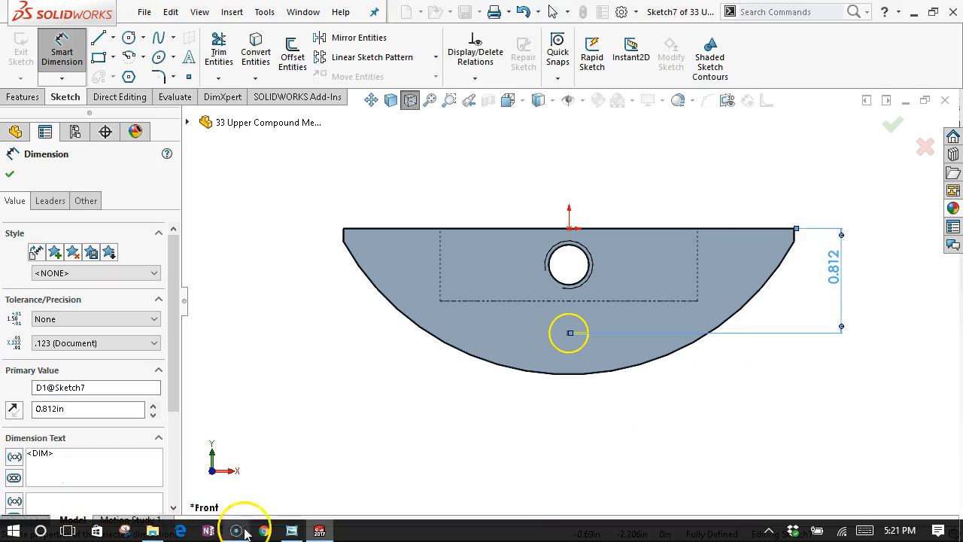
pyautogui.click(291, 531)
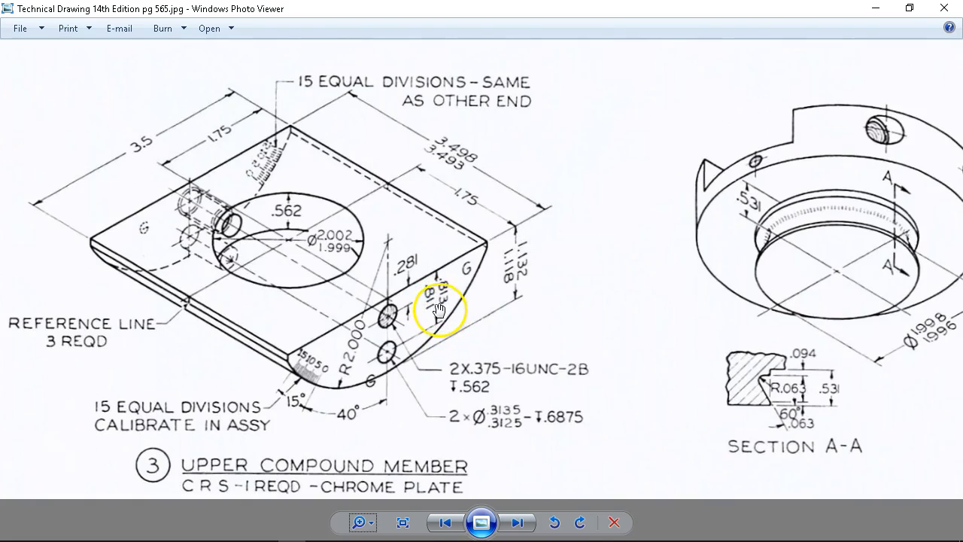
pyautogui.click(875, 9)
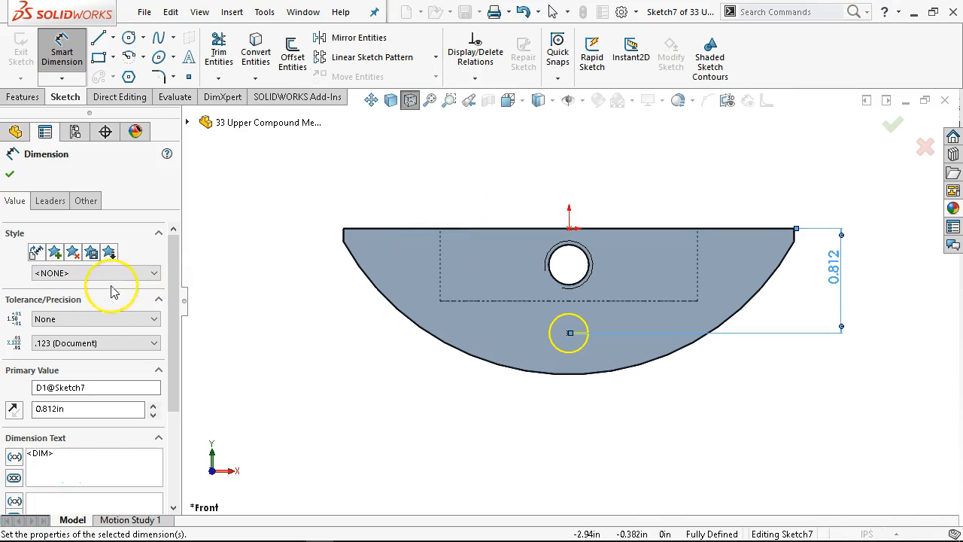
pyautogui.click(75, 325)
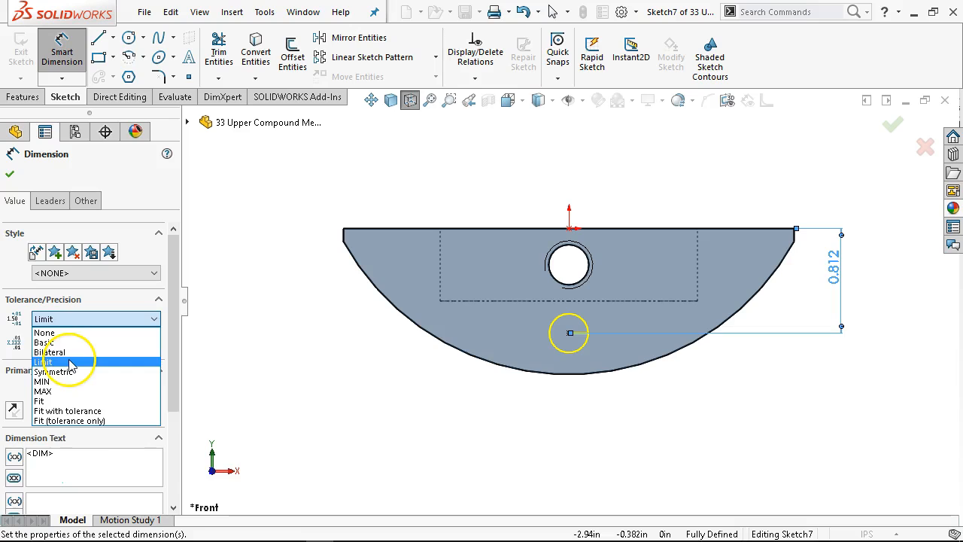
pyautogui.click(71, 362)
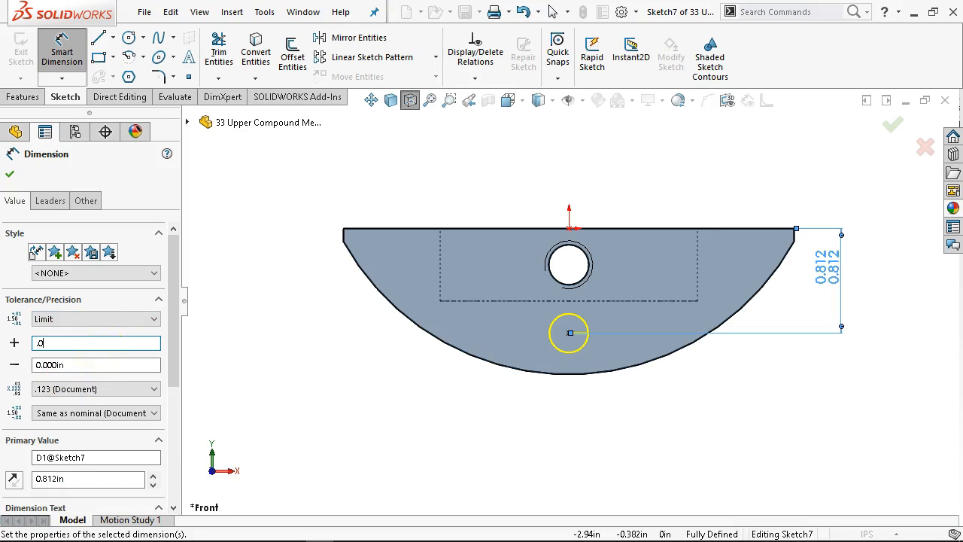
pyautogui.write('.001')
pyautogui.press('Tab')
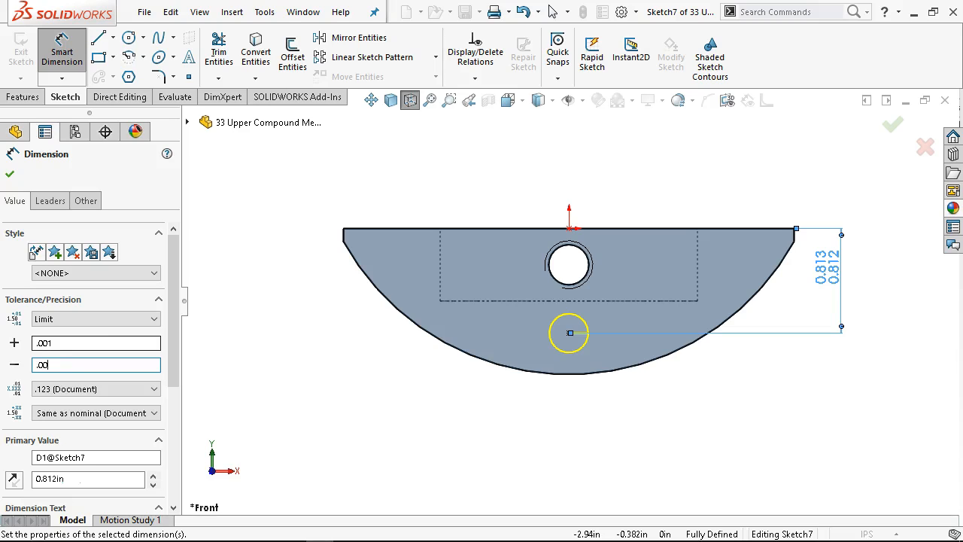
pyautogui.press('Tab')
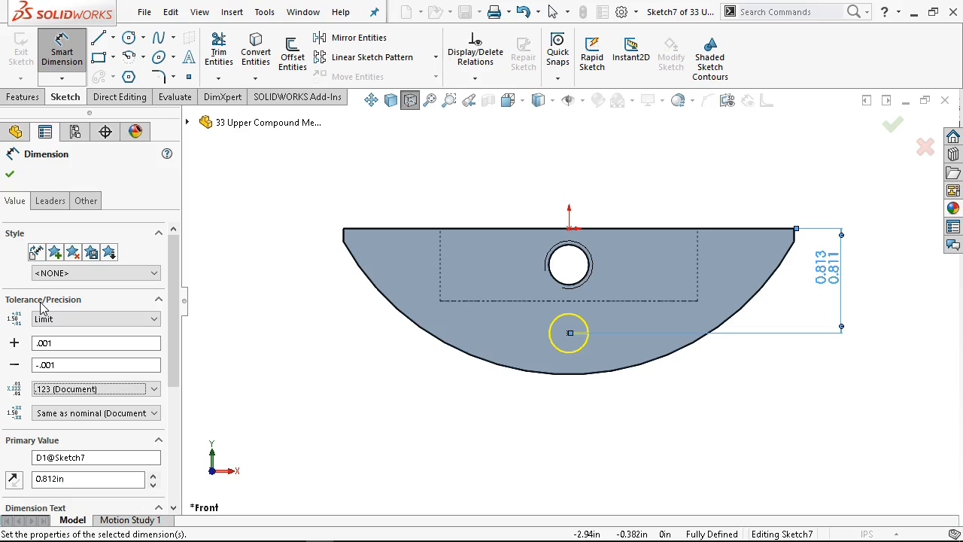
pyautogui.click(10, 174)
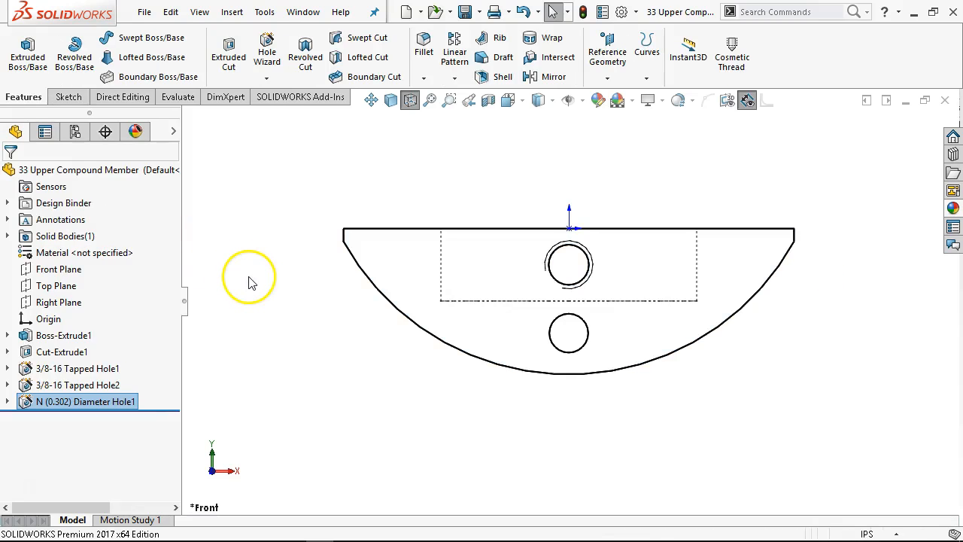
# Edit the N (0.302) drilled hole to a Blind end condition with a depth of 0.812 in.
pyautogui.click(625, 342)
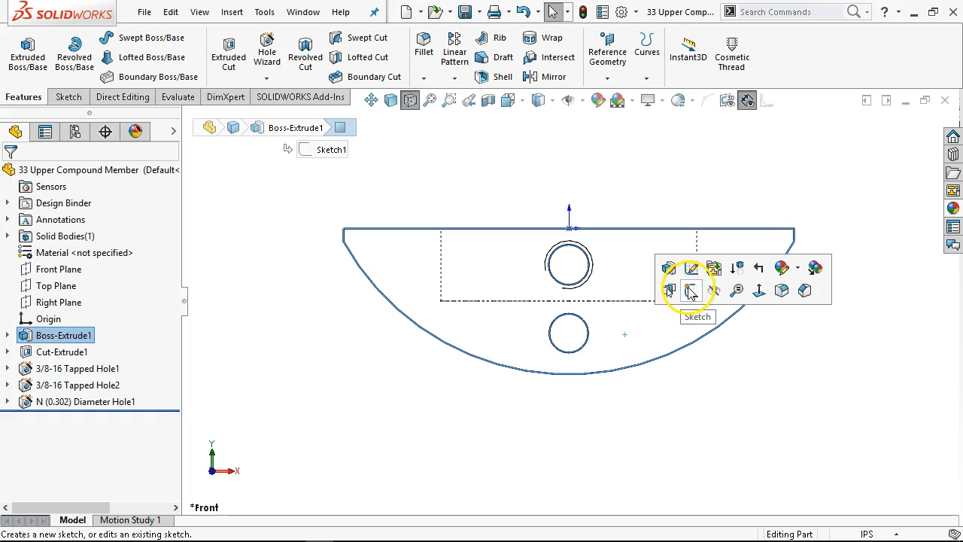
pyautogui.click(651, 335)
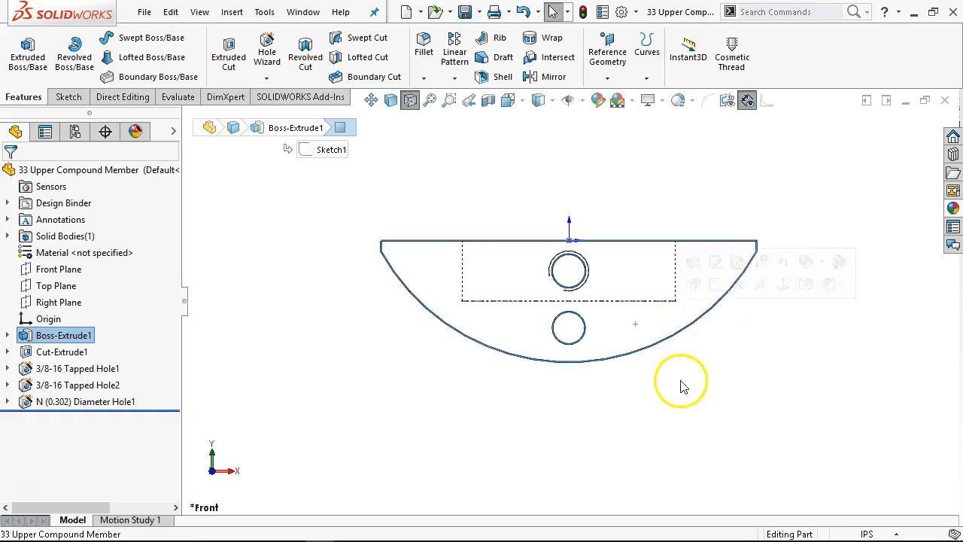
pyautogui.hotkey('ctrl', '7')
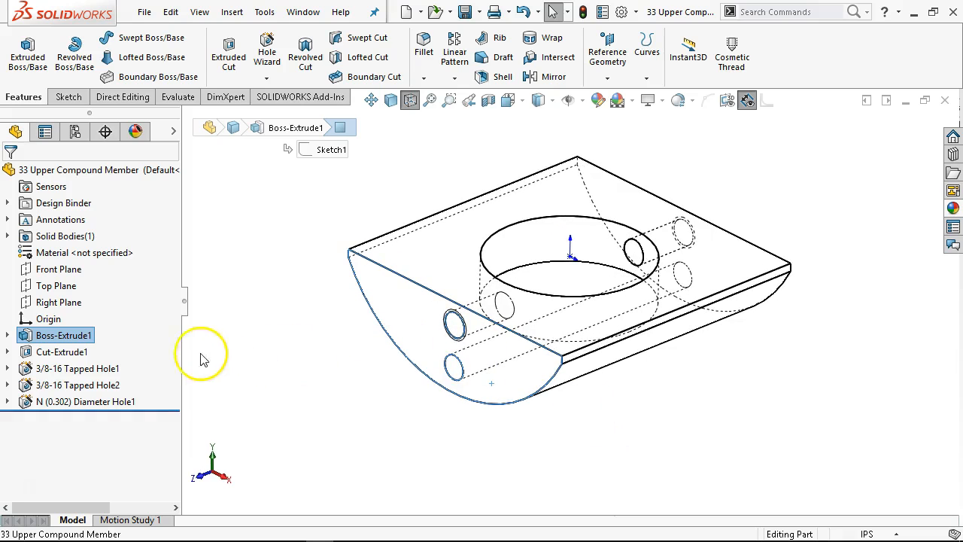
pyautogui.rightClick(34, 401)
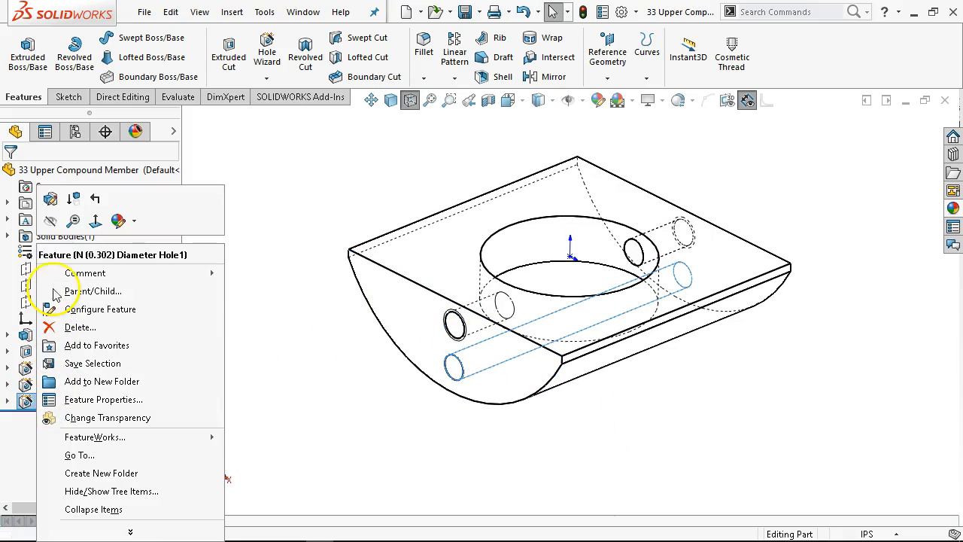
pyautogui.click(50, 199)
pyautogui.moveTo(172, 335); pyautogui.dragTo(140, 491)
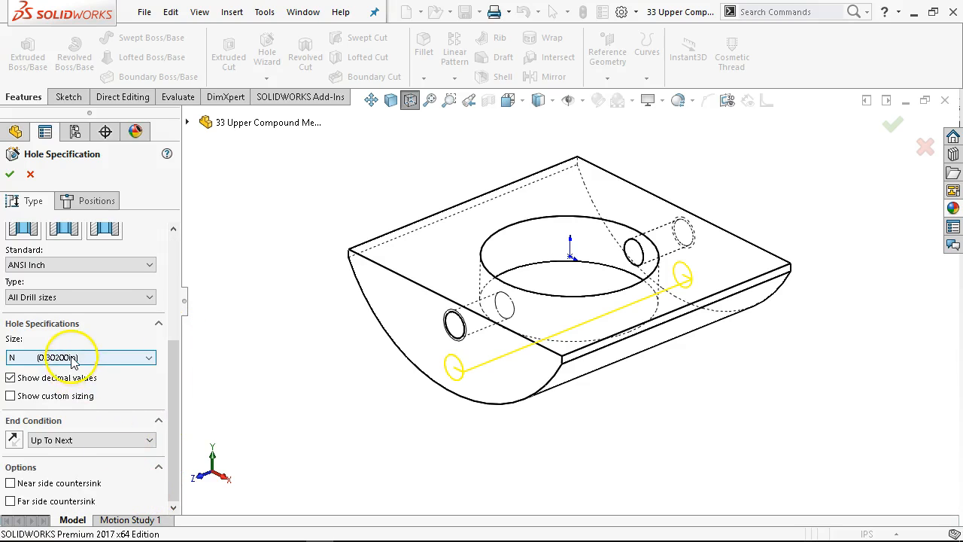
pyautogui.click(107, 440)
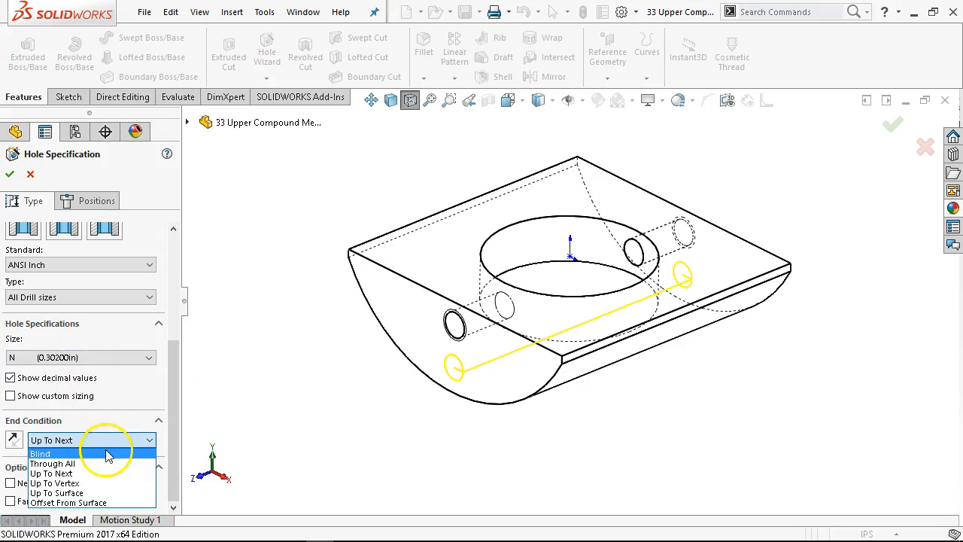
pyautogui.click(109, 453)
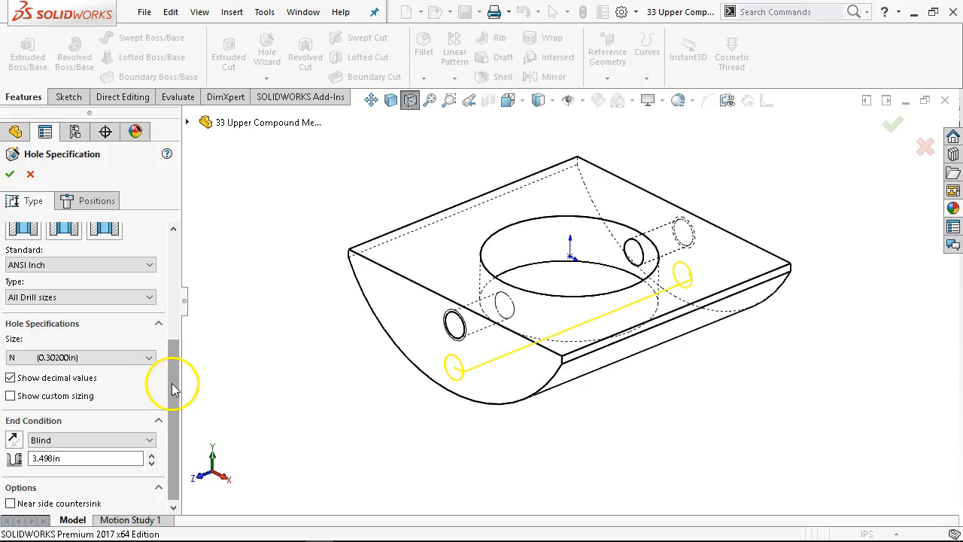
pyautogui.scroll(-1, 173, 389)
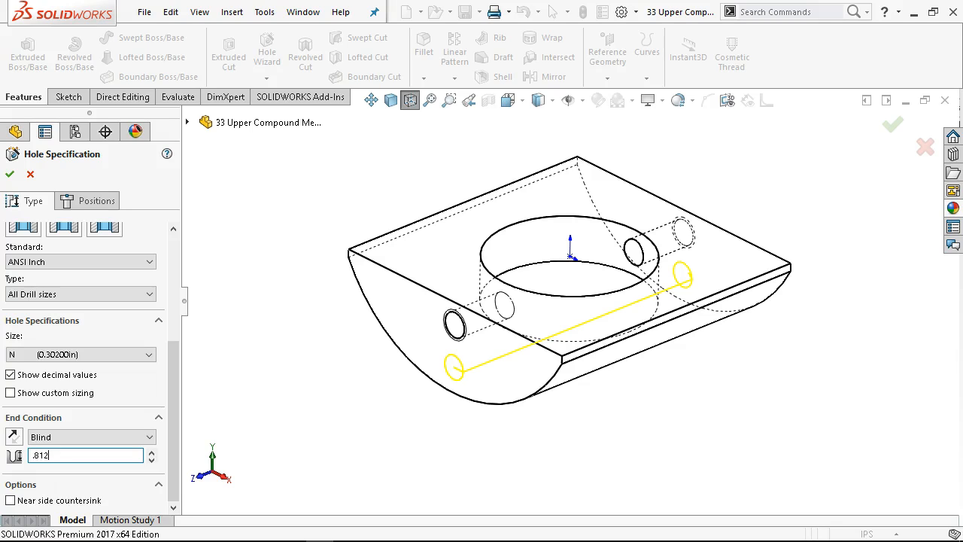
pyautogui.press('Return')
pyautogui.click(85, 203)
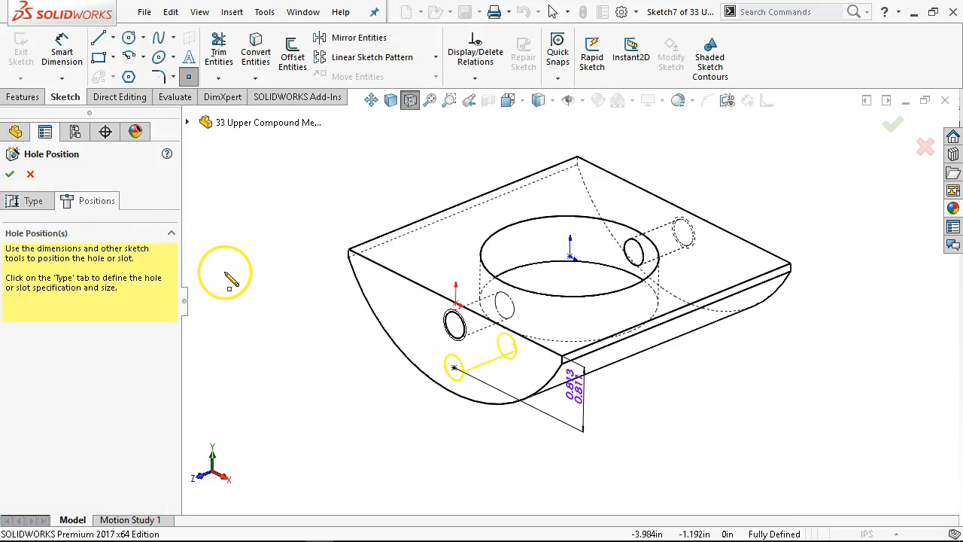
pyautogui.click(10, 173)
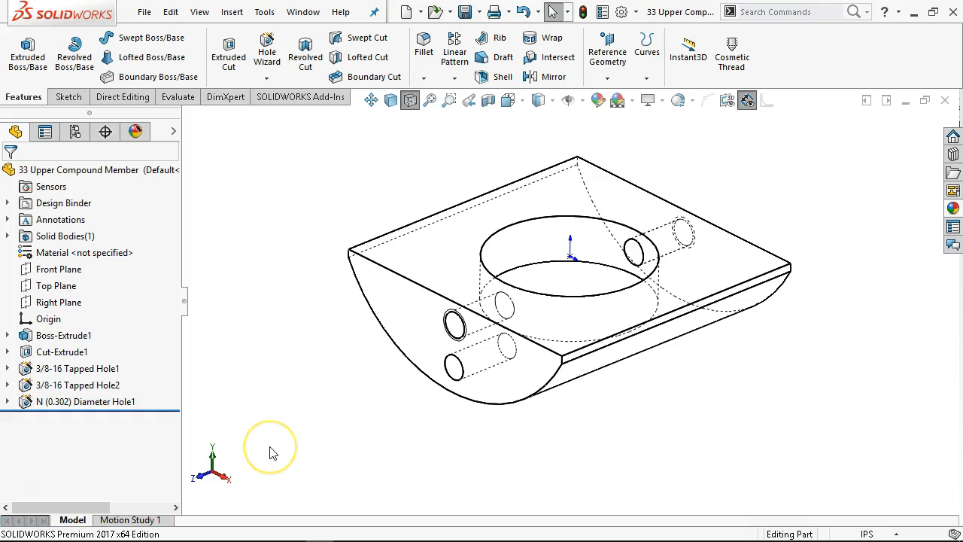
# Add an N (0.302 in) drilled hole, Blind to 0.812 in, on the back end face, centered on the opposite drilled hole.
pyautogui.hotkey('ctrl', '2')
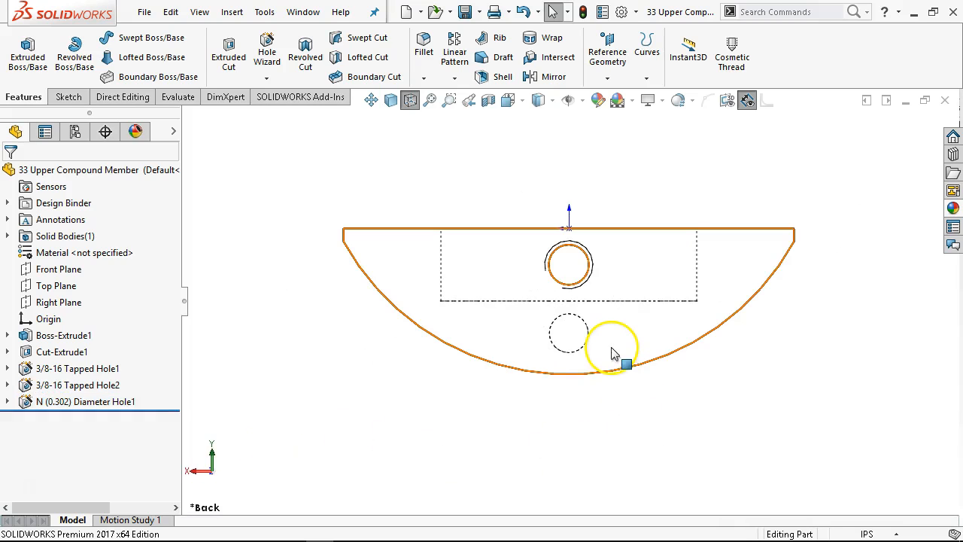
pyautogui.click(612, 351)
pyautogui.press('s')
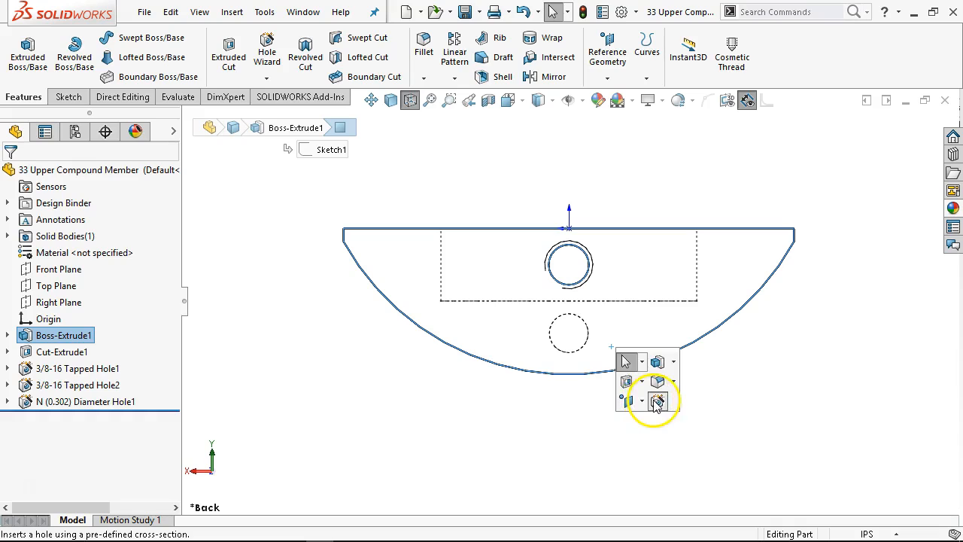
pyautogui.click(655, 398)
pyautogui.moveTo(178, 326); pyautogui.dragTo(203, 451)
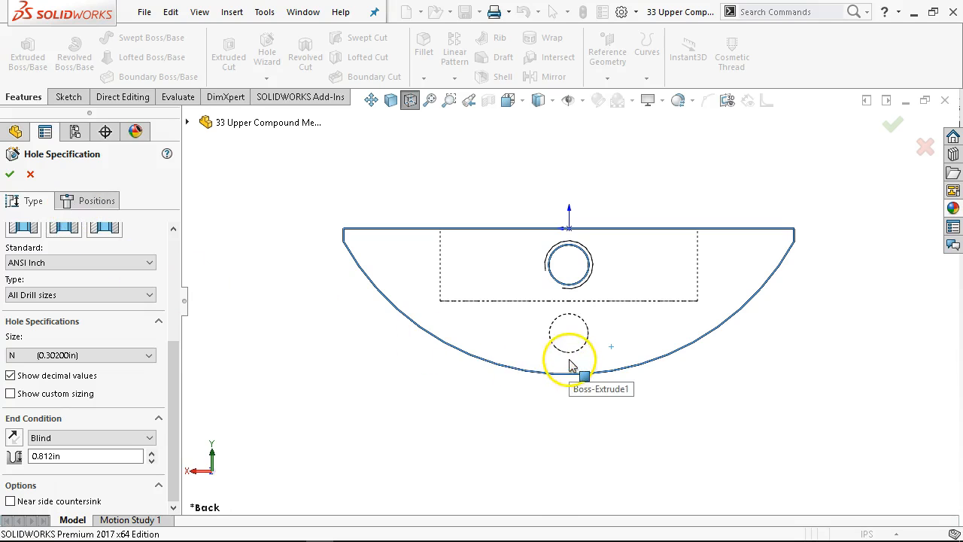
pyautogui.click(89, 199)
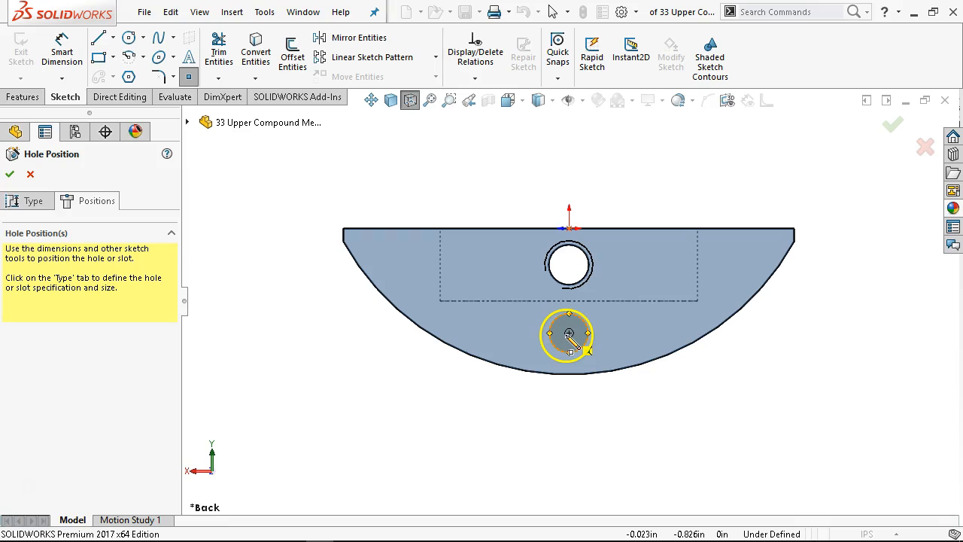
pyautogui.click(568, 333)
pyautogui.rightClick(592, 180)
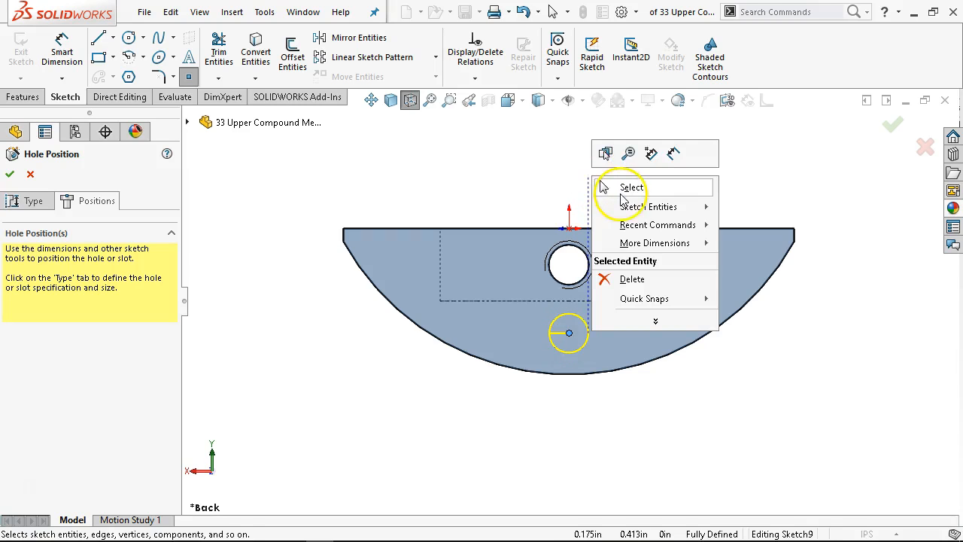
pyautogui.click(629, 188)
pyautogui.click(893, 124)
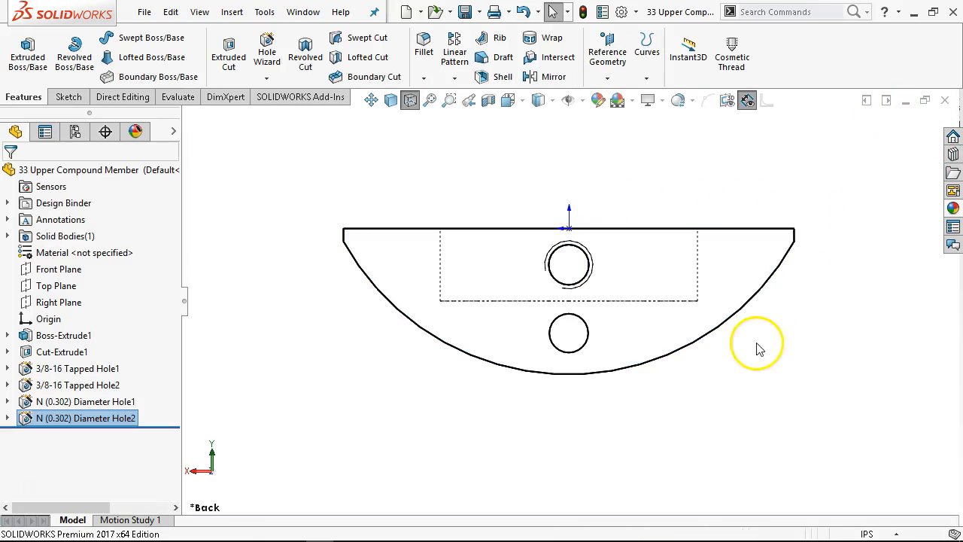
# Start a drilled hole on the shaded front end face with the Hole Wizard, using the 5/16 (0.3125 in) drill size.
pyautogui.hotkey('ctrl', '4')
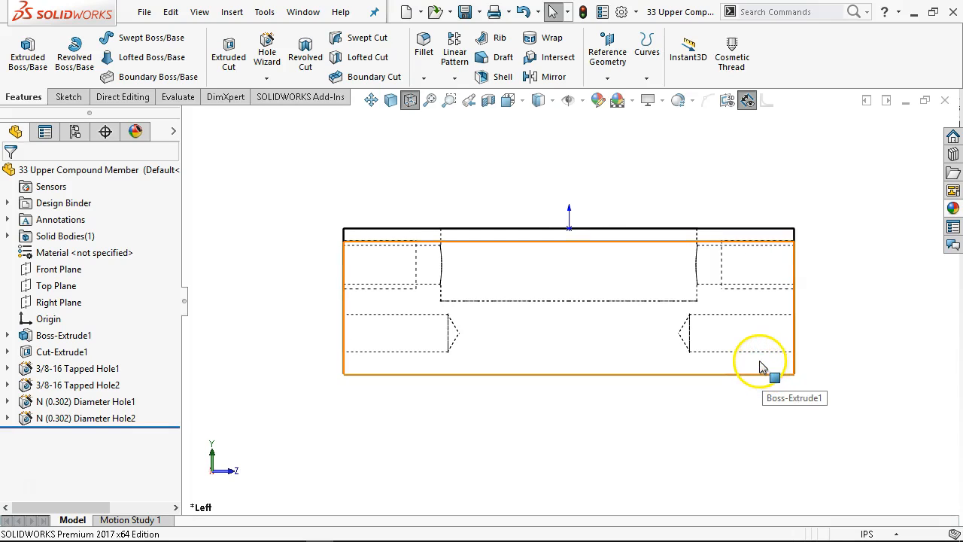
pyautogui.hotkey('ctrl', '1')
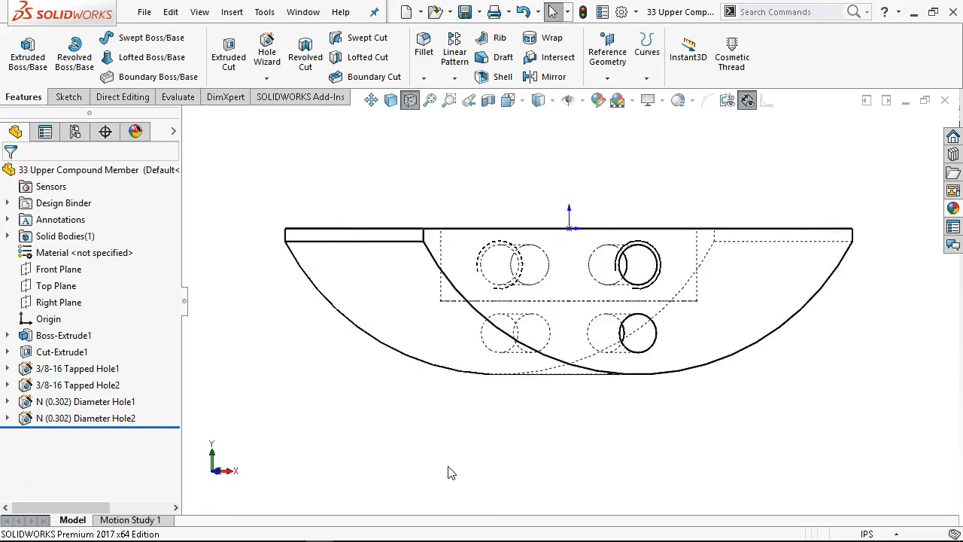
pyautogui.click(391, 101)
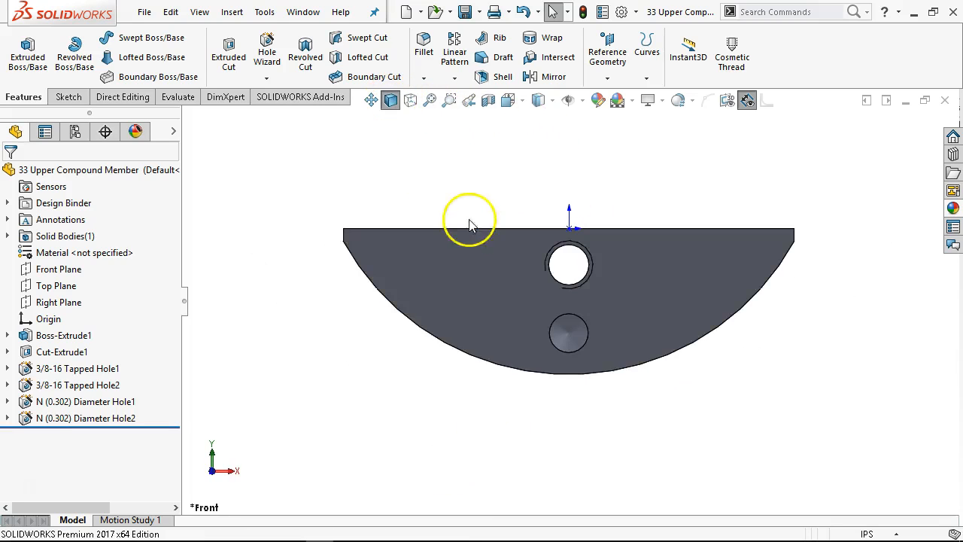
pyautogui.click(501, 338)
pyautogui.press('s')
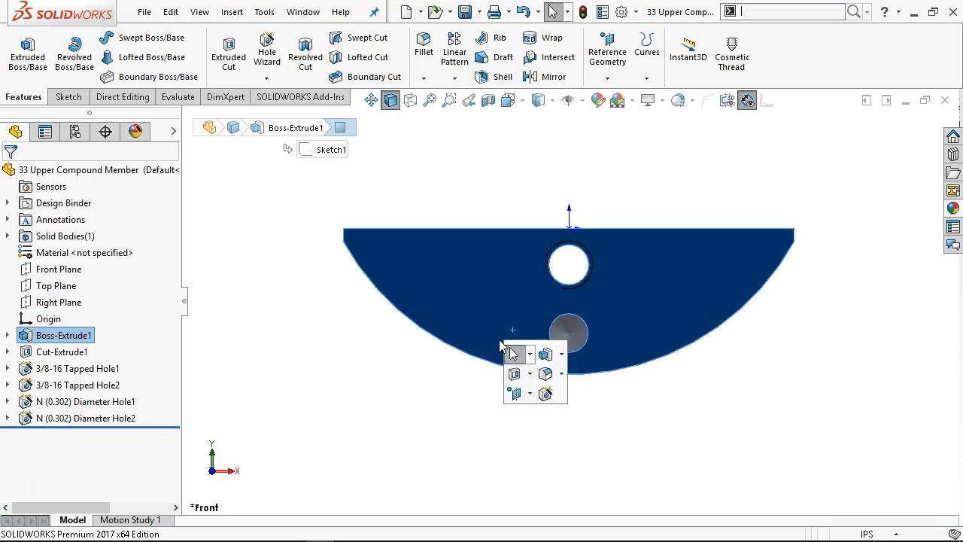
pyautogui.click(541, 392)
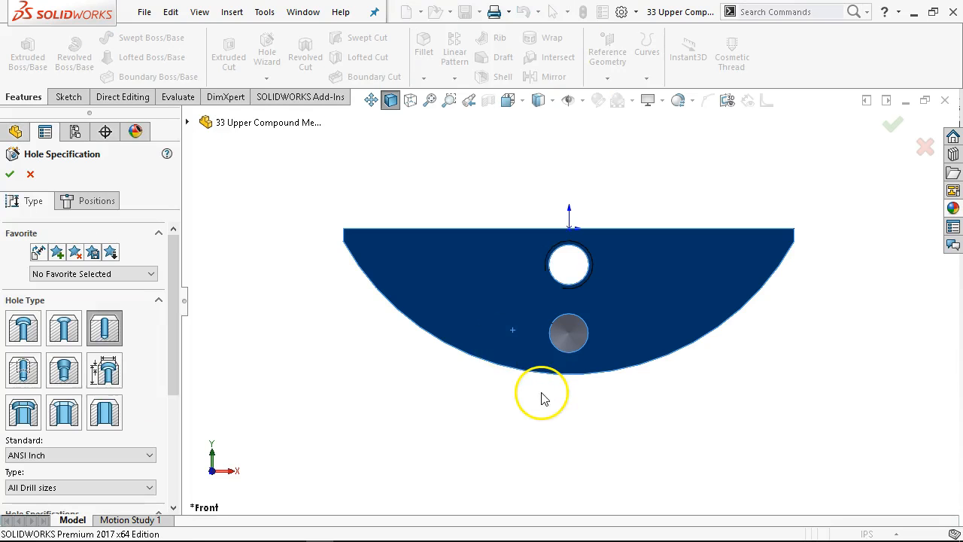
pyautogui.moveTo(174, 345); pyautogui.dragTo(174, 429)
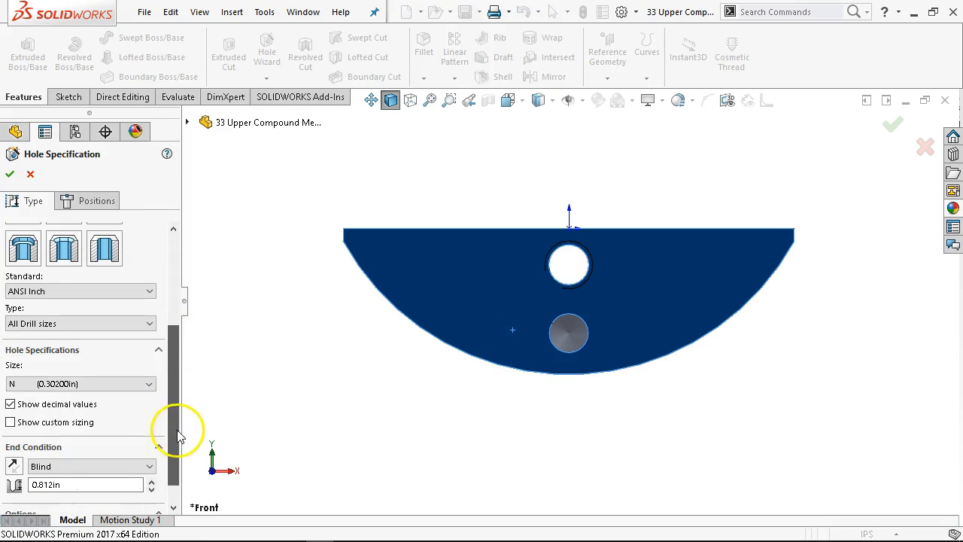
pyautogui.click(95, 383)
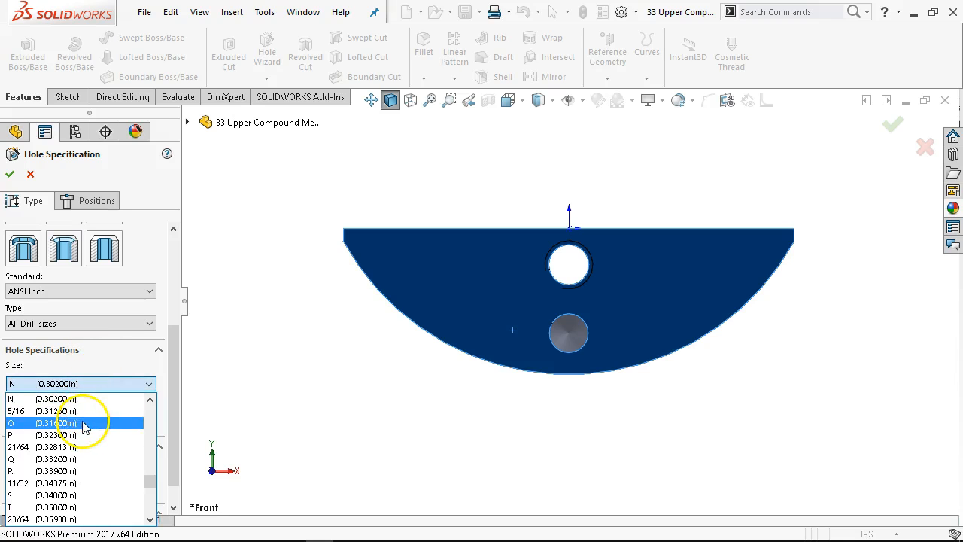
pyautogui.click(64, 411)
# Set the 5/16 hole's Blind depth to 0.688 in and review its hole specification.
pyautogui.scroll(-1, 177, 403)
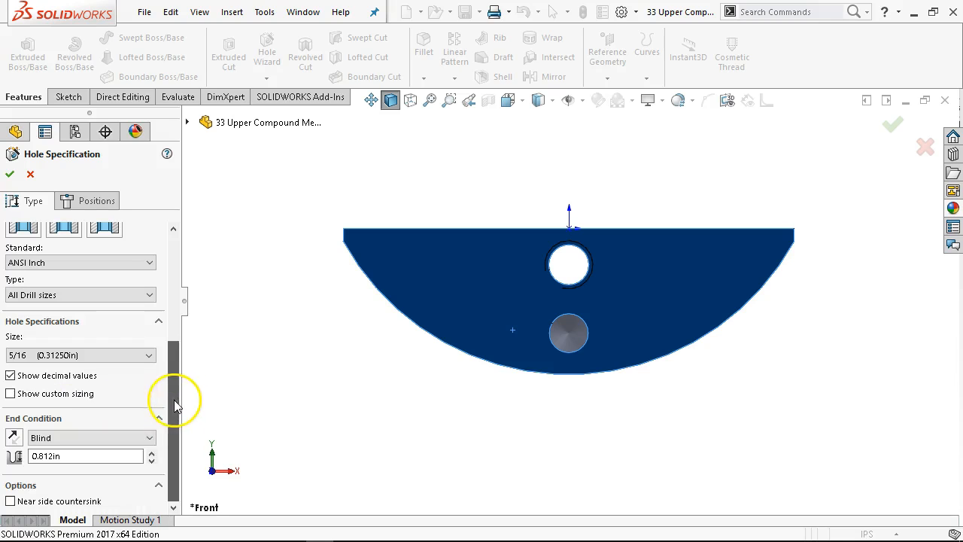
pyautogui.click(108, 456)
pyautogui.doubleClick(107, 456)
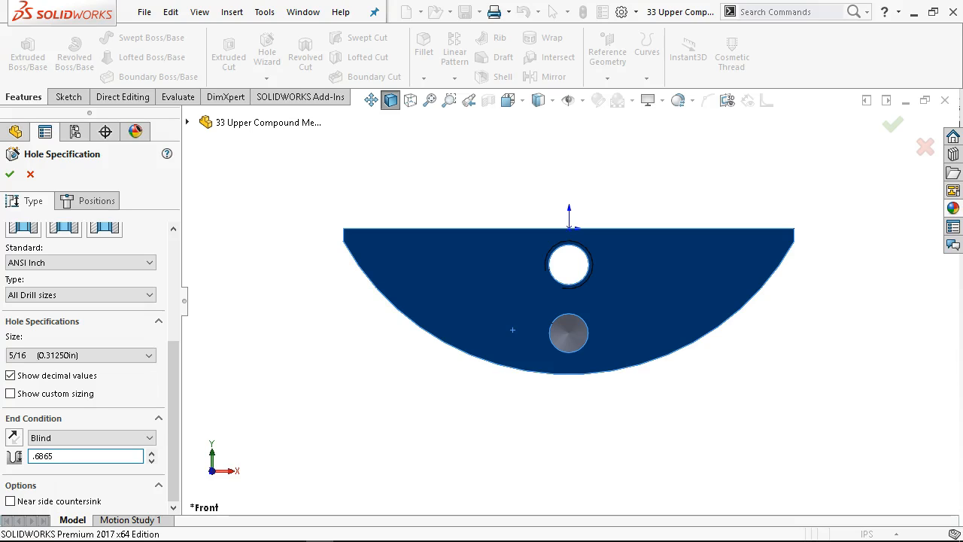
pyautogui.press('Tab')
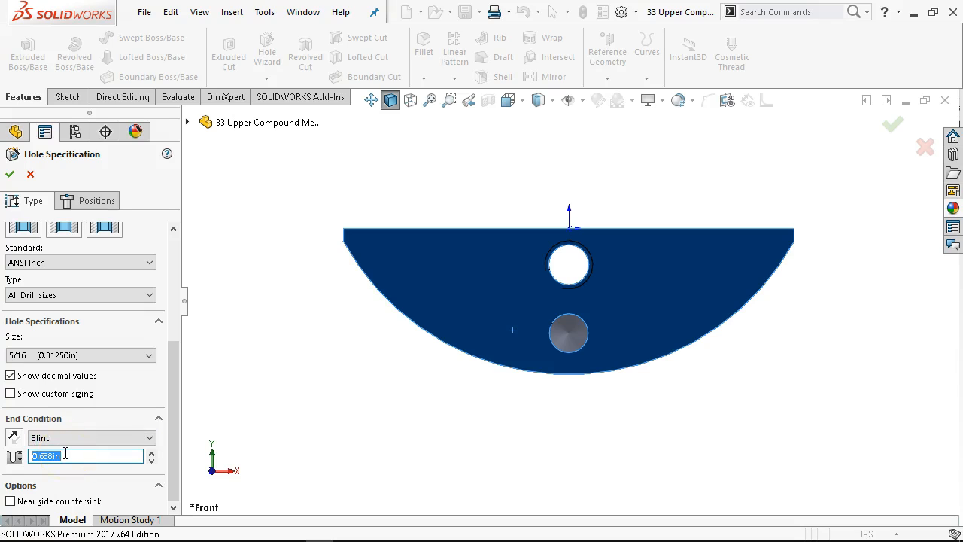
pyautogui.moveTo(173, 397); pyautogui.dragTo(172, 344)
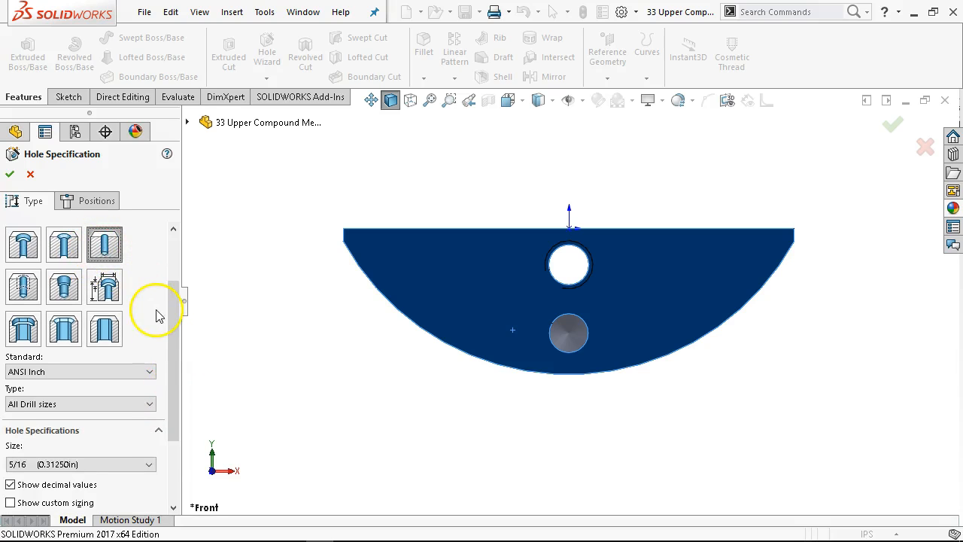
pyautogui.moveTo(173, 292); pyautogui.dragTo(177, 385)
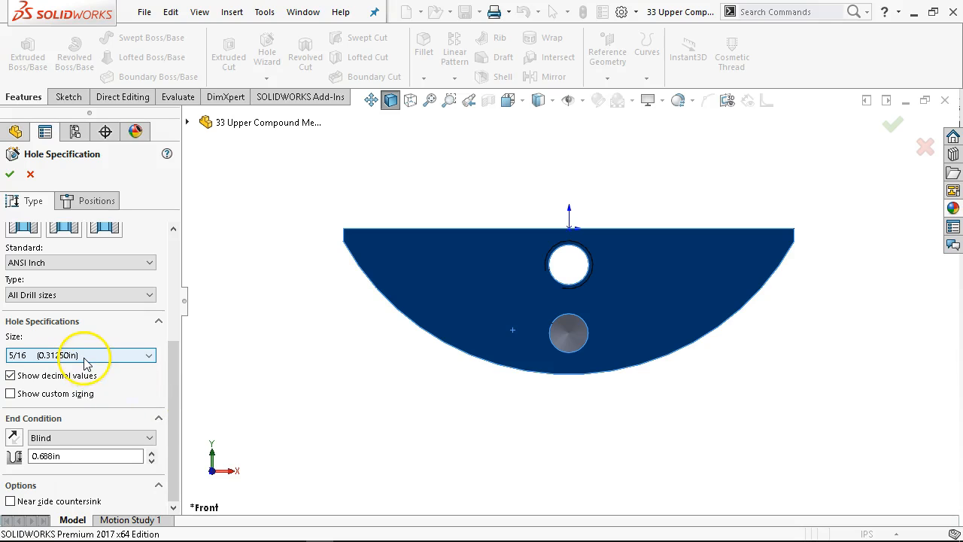
pyautogui.doubleClick(66, 454)
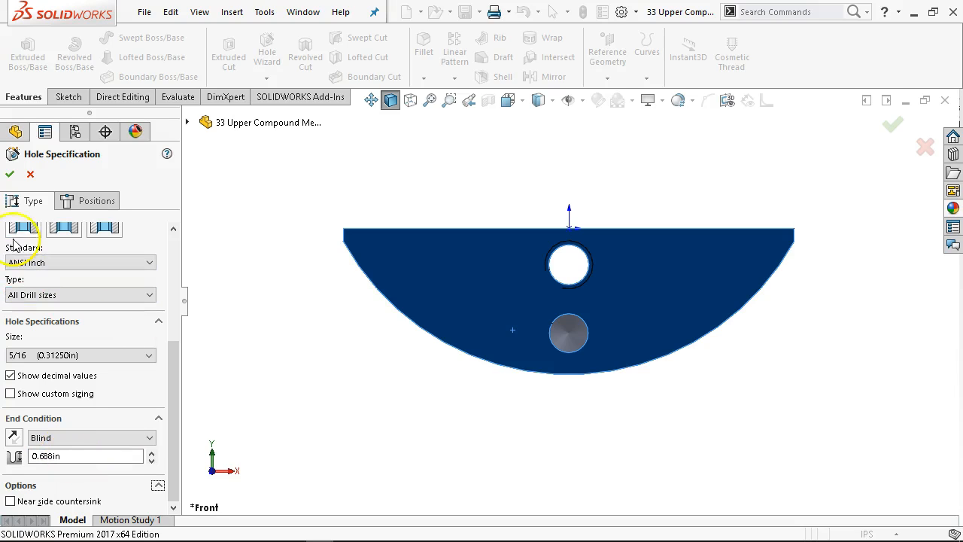
# Place the 5/16 hole at the existing N hole's center on the front face, finish it, and inspect its profile with hidden lines shown.
pyautogui.click(96, 199)
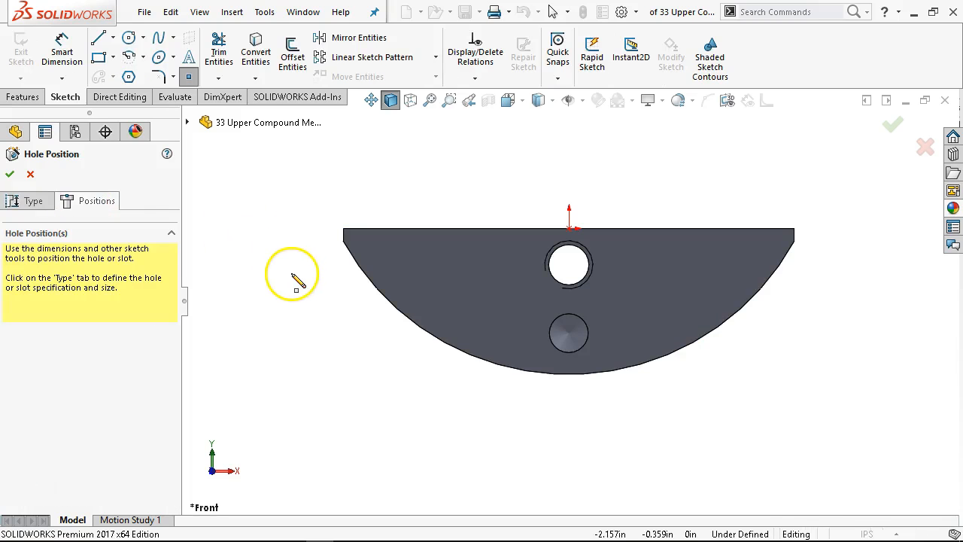
pyautogui.click(570, 334)
pyautogui.rightClick(689, 158)
pyautogui.click(718, 160)
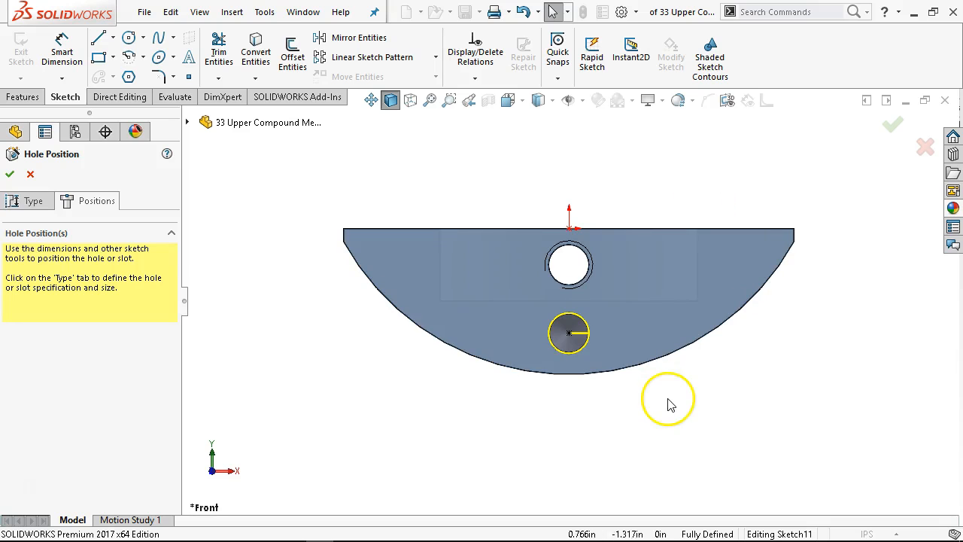
pyautogui.click(10, 174)
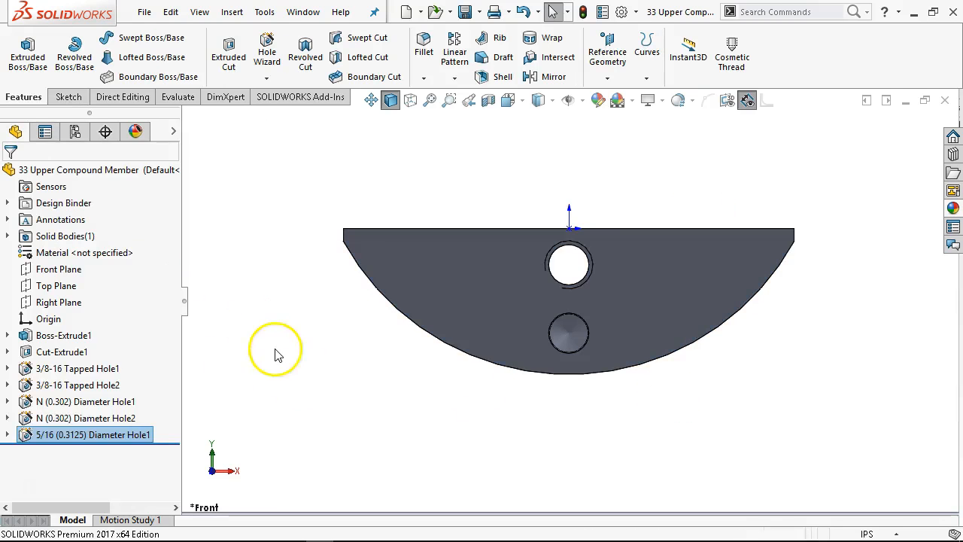
pyautogui.hotkey('ctrl', '3')
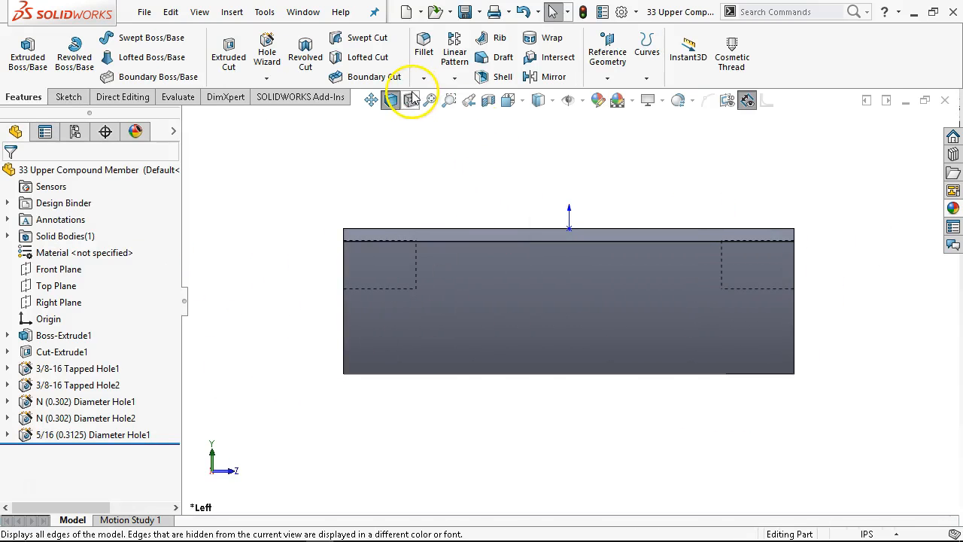
pyautogui.click(410, 101)
pyautogui.scroll(-3, 664, 264)
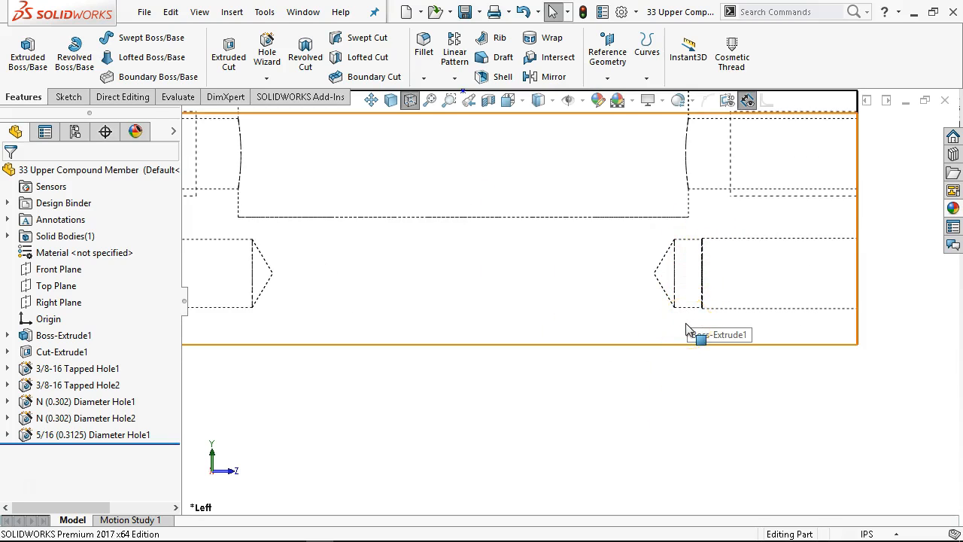
pyautogui.press('f')
# Add a matching 5/16 (0.3125 in) drilled hole, Blind to 0.688 in, at the N hole's center on the back end face.
pyautogui.hotkey('ctrl', '2')
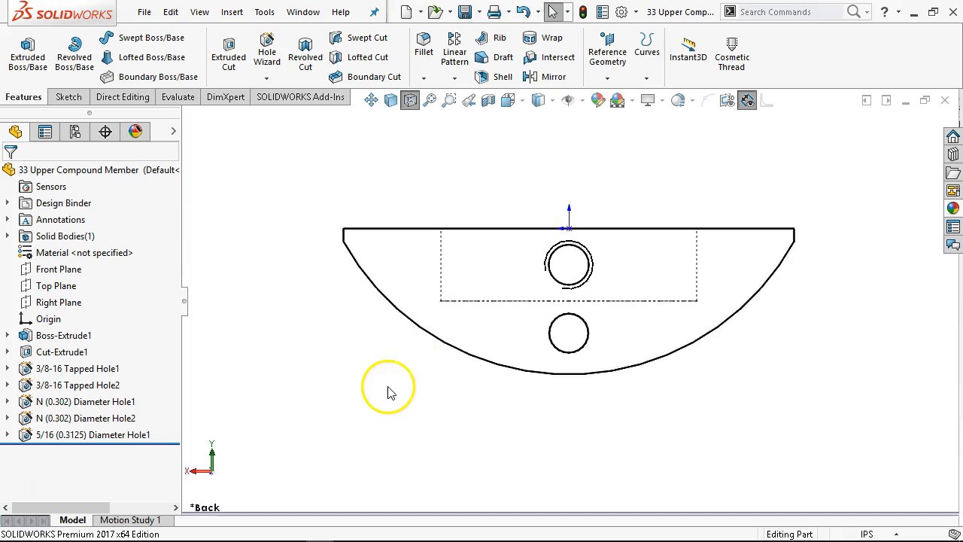
pyautogui.click(391, 101)
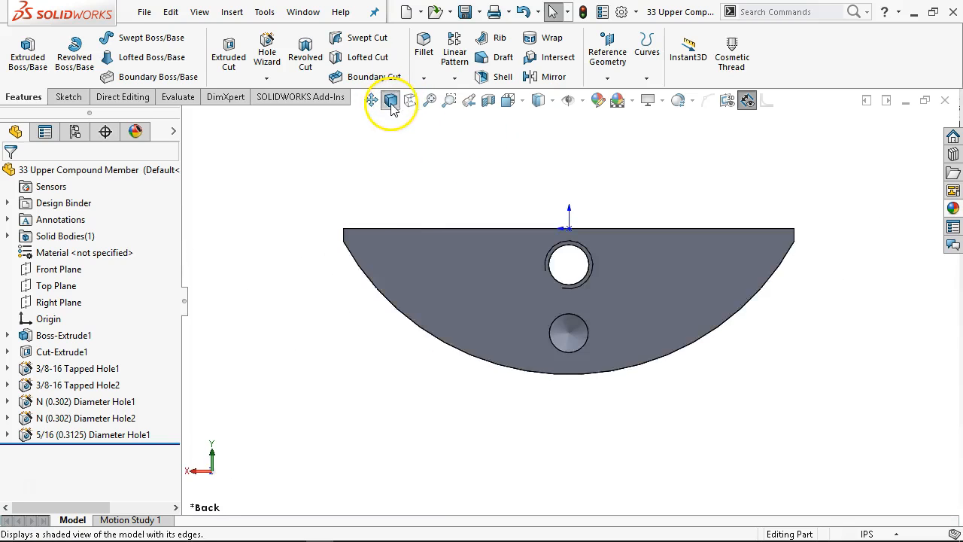
pyautogui.click(409, 270)
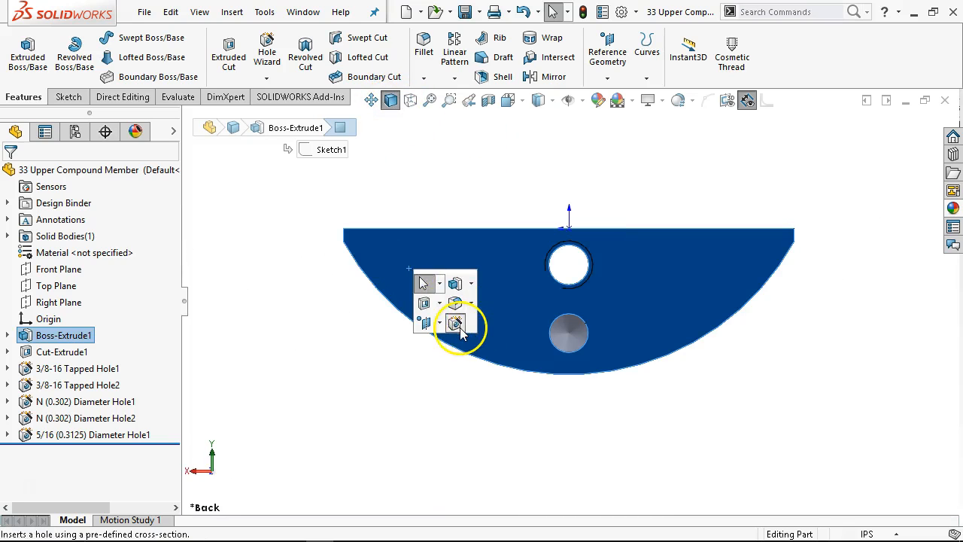
pyautogui.click(456, 322)
pyautogui.moveTo(170, 353); pyautogui.dragTo(189, 462)
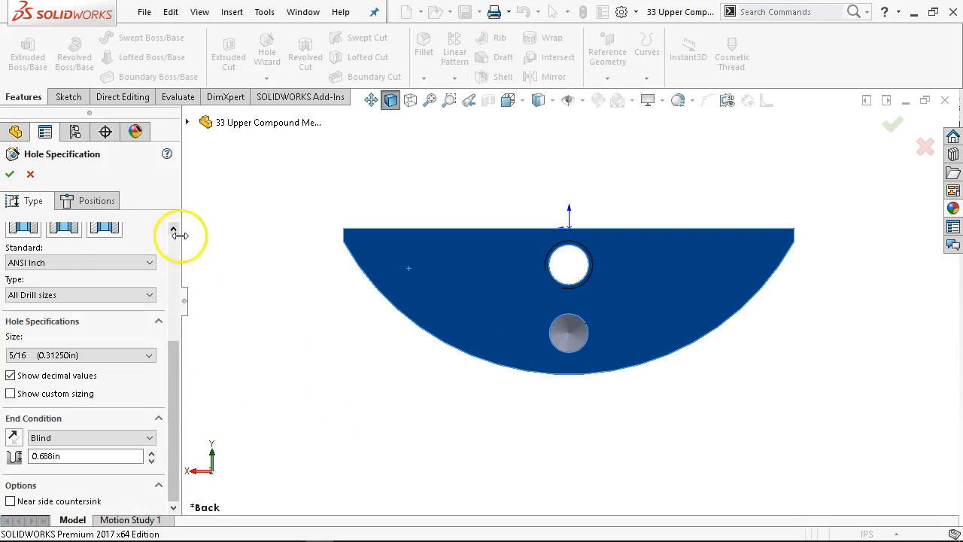
pyautogui.click(95, 200)
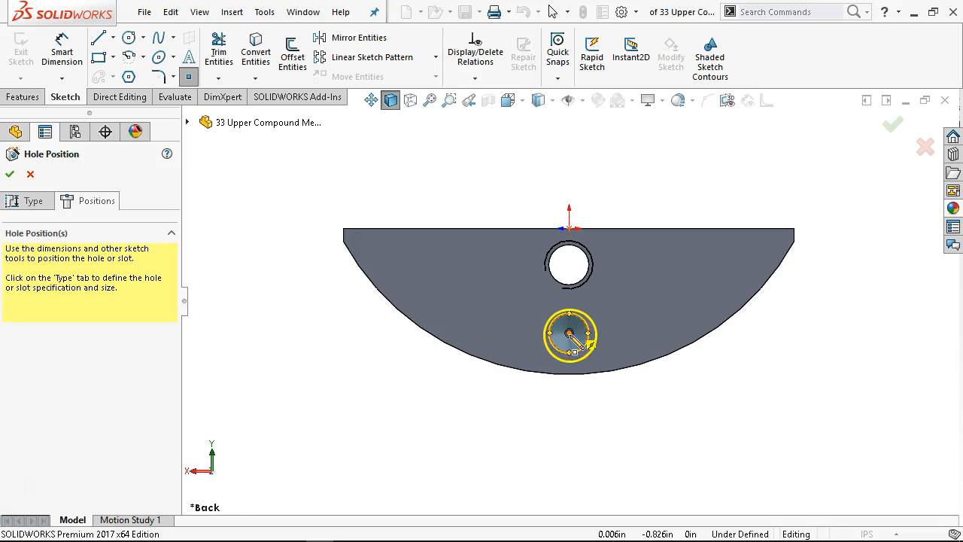
pyautogui.click(569, 334)
pyautogui.rightClick(676, 152)
pyautogui.click(705, 161)
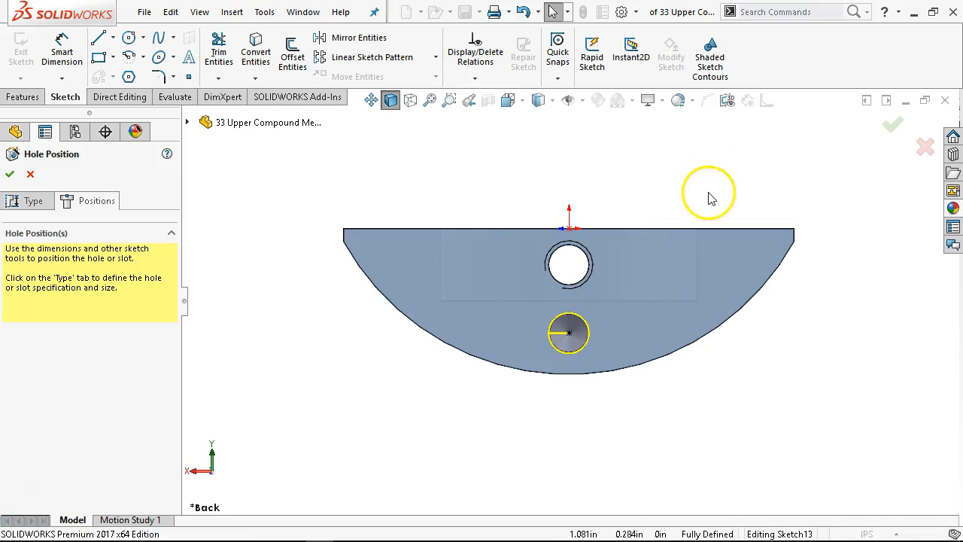
pyautogui.click(889, 125)
# Inspect the finished holes in 3D, then switch to Windows Photo Viewer and examine the Upper Compound Member drawing's hole and division callouts.
pyautogui.moveTo(226, 323); pyautogui.dragTo(634, 263, button='middle')
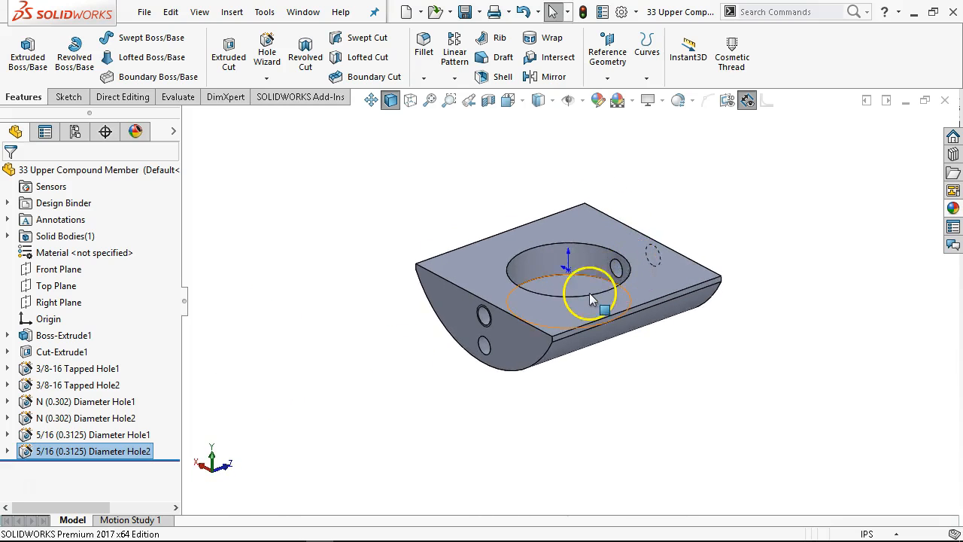
pyautogui.scroll(-3, 585, 308)
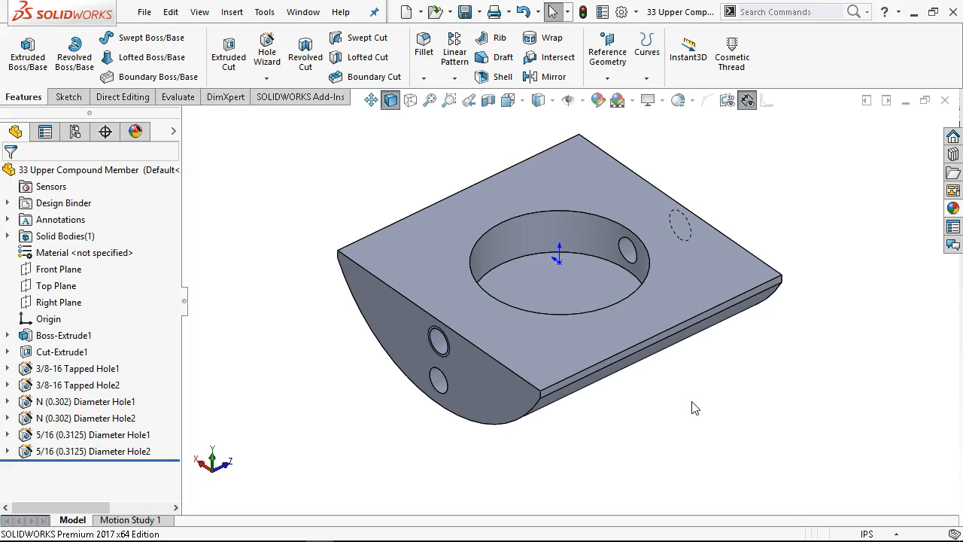
pyautogui.moveTo(248, 531)
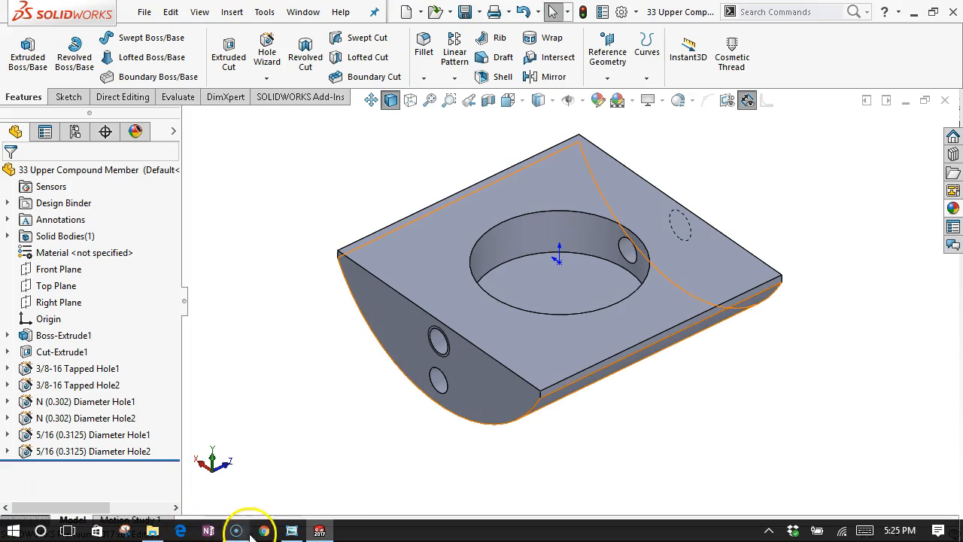
pyautogui.click(293, 531)
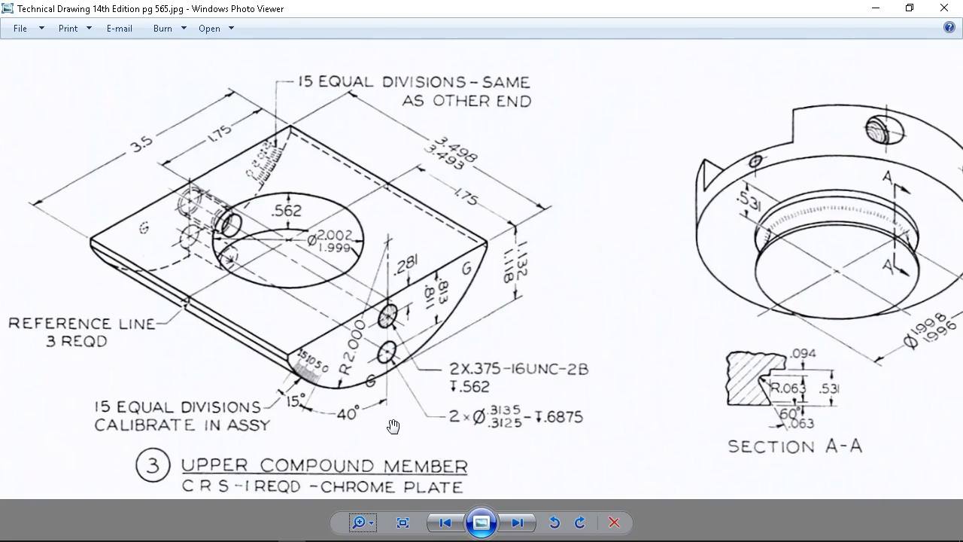
pyautogui.moveTo(498, 349); pyautogui.dragTo(547, 340)
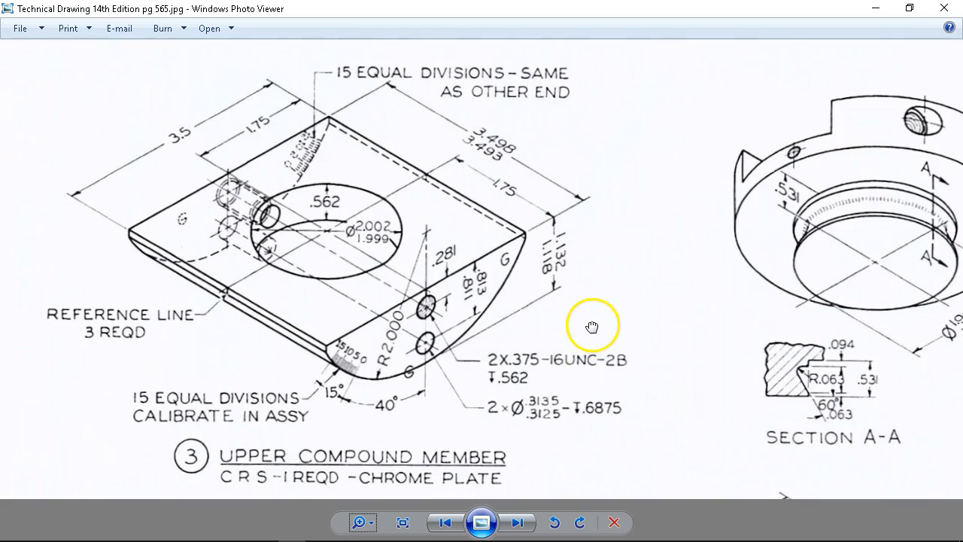
# Switch back to SOLIDWORKS and start a sketch on the front end face of the Upper Compound Member, viewed from the front.
pyautogui.moveTo(591, 327); pyautogui.dragTo(603, 316)
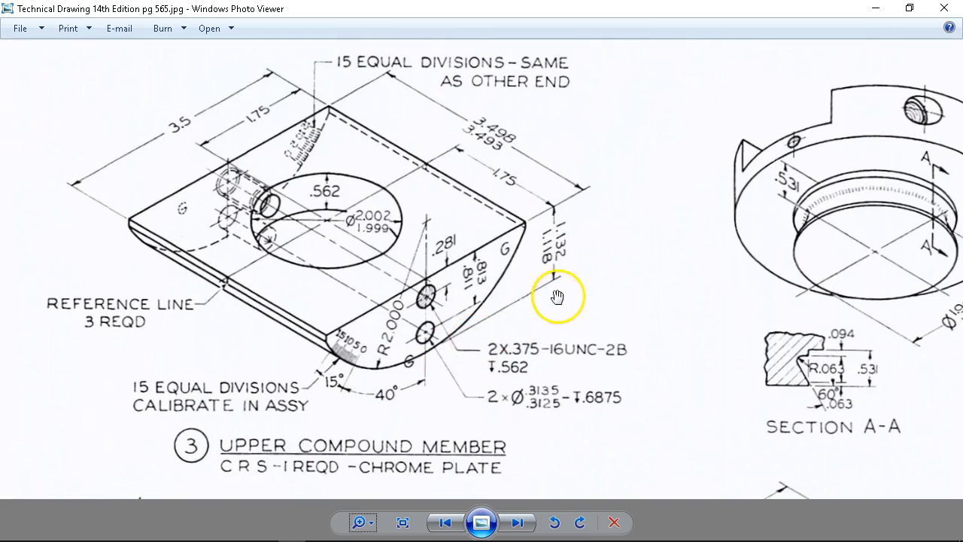
pyautogui.click(879, 12)
pyautogui.hotkey('ctrl', '1')
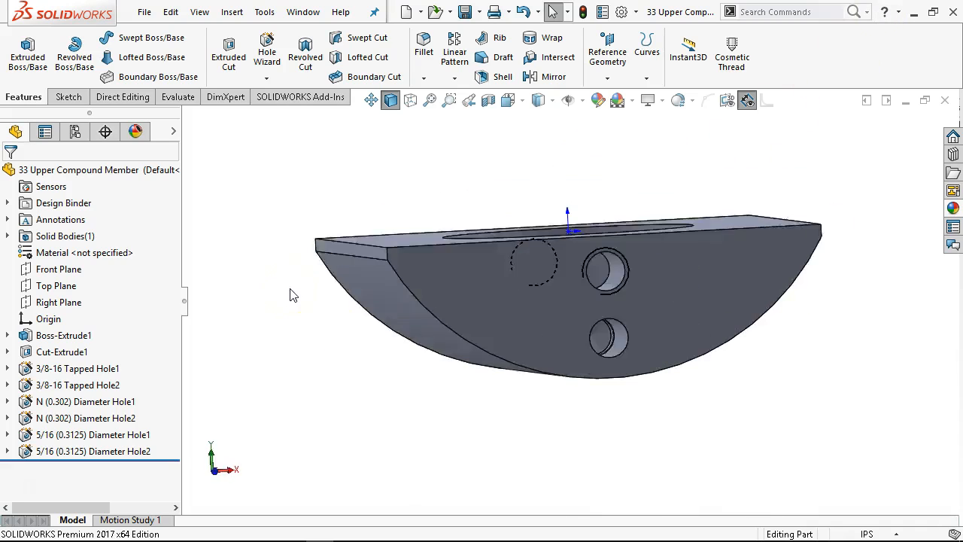
pyautogui.click(535, 265)
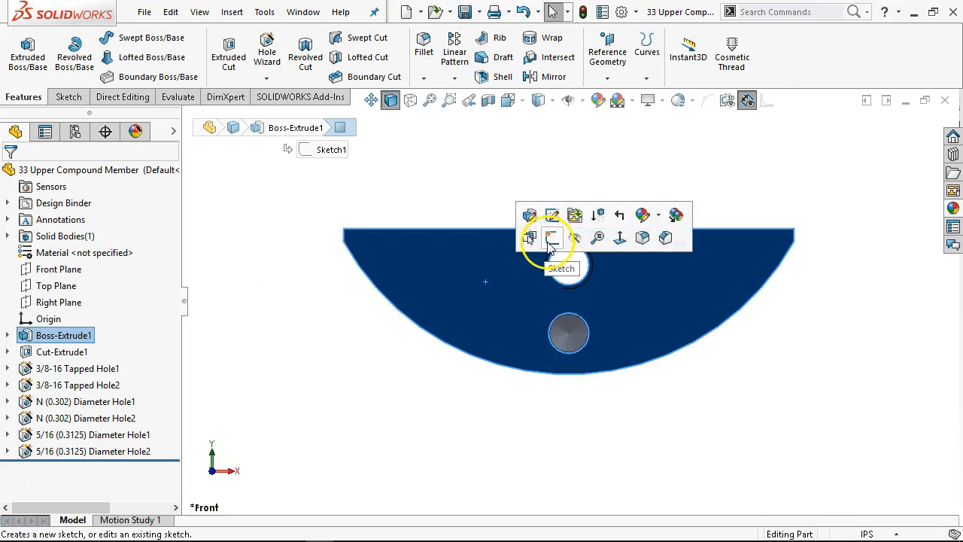
pyautogui.click(530, 237)
pyautogui.scroll(-3, 415, 285)
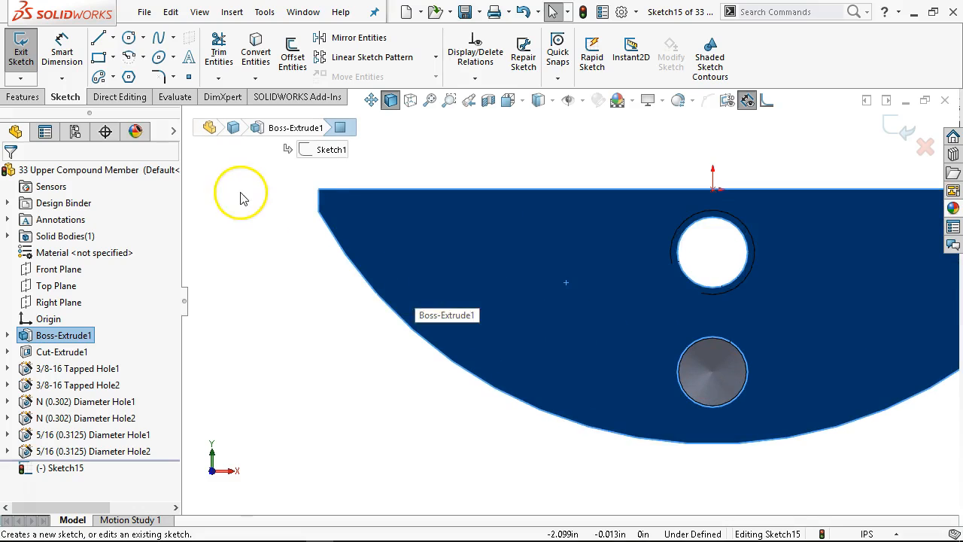
# Sketch a slanted line about 0.12 in long running inward from the bottom arc edge, with its outer endpoint on the arc.
pyautogui.click(97, 40)
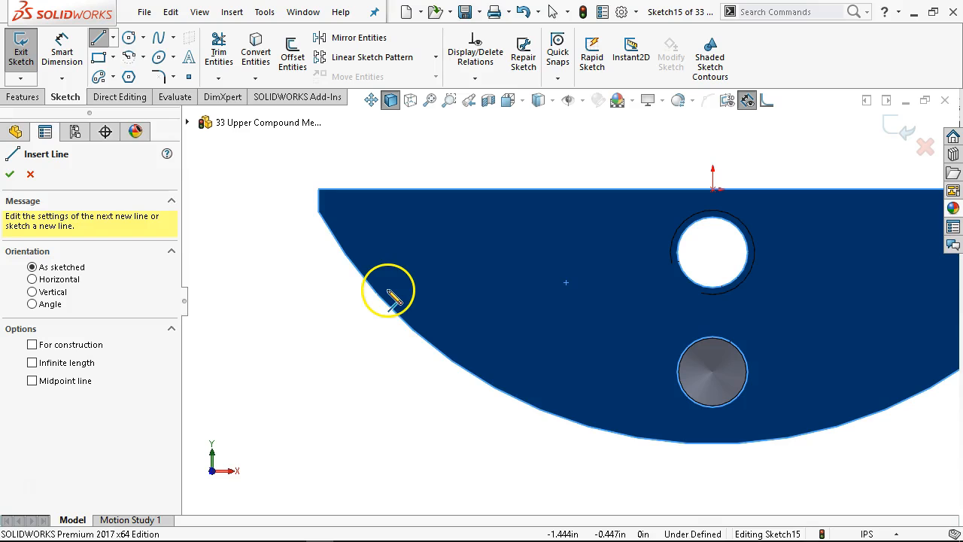
pyautogui.click(407, 328)
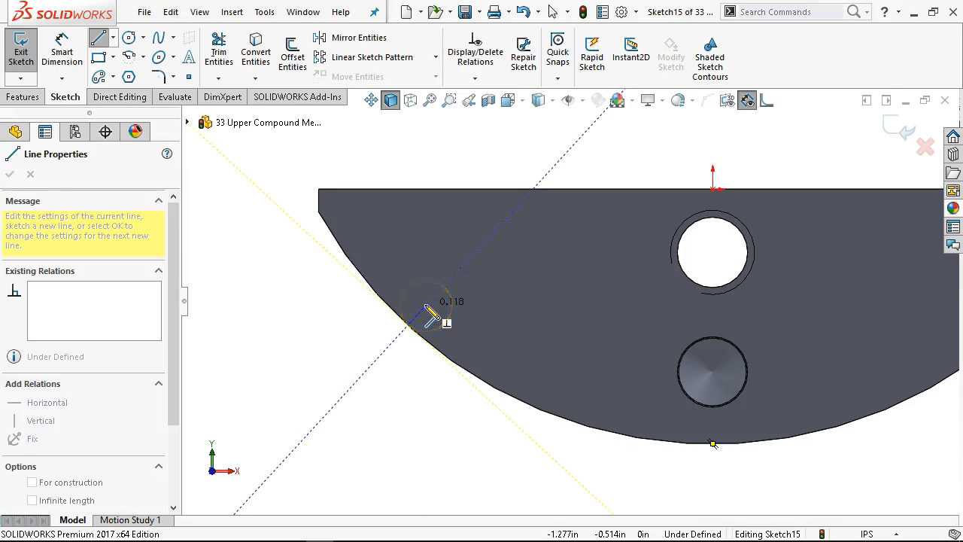
pyautogui.click(426, 310)
pyautogui.scroll(-1, 421, 312)
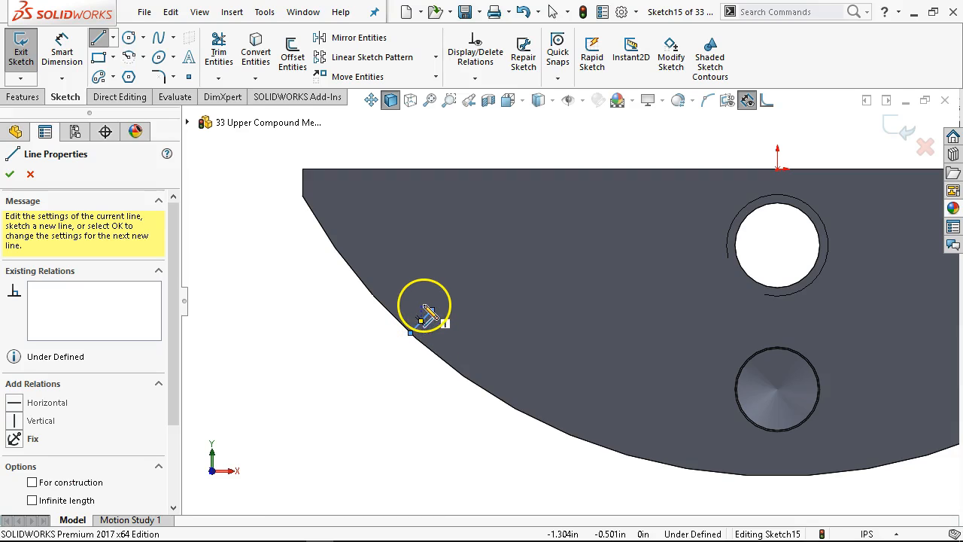
pyautogui.scroll(-1, 426, 311)
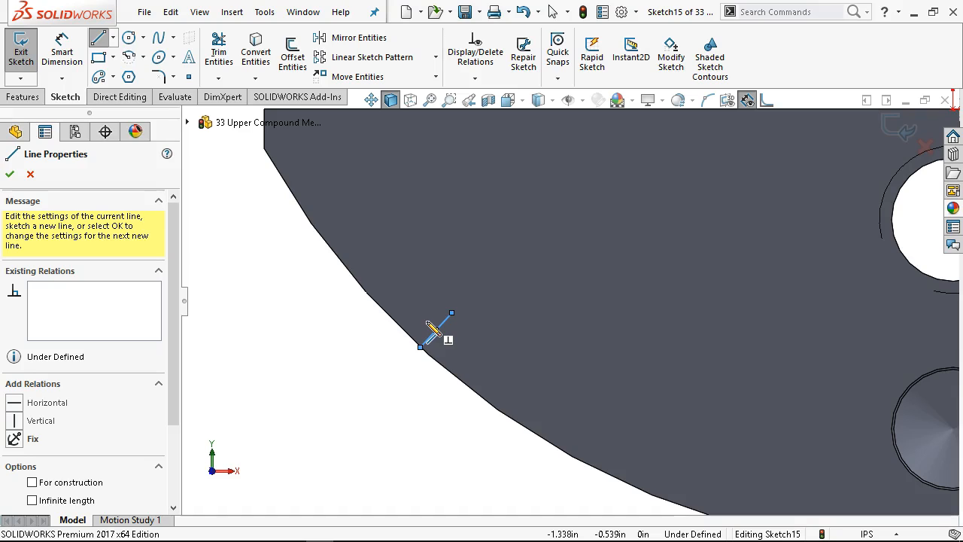
pyautogui.click(320, 281)
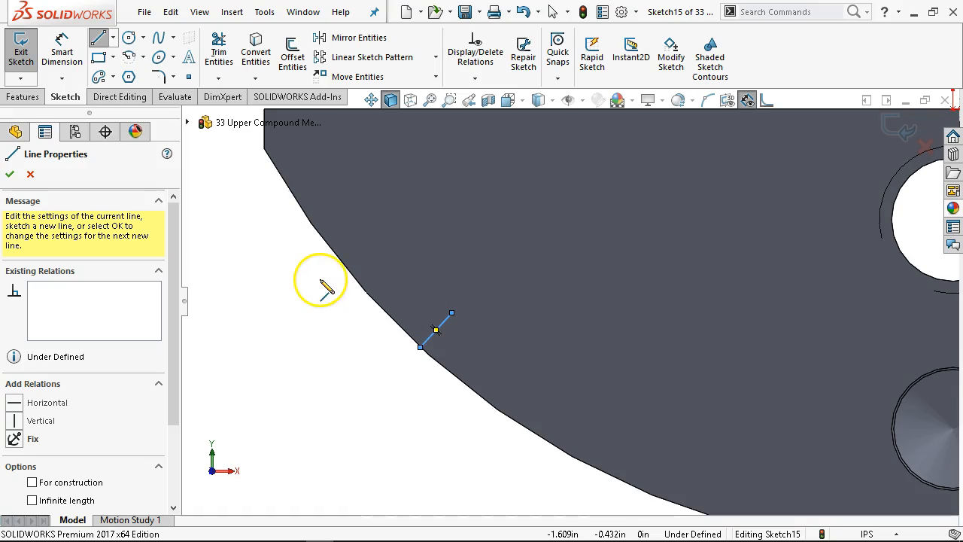
pyautogui.rightClick(311, 338)
pyautogui.click(376, 345)
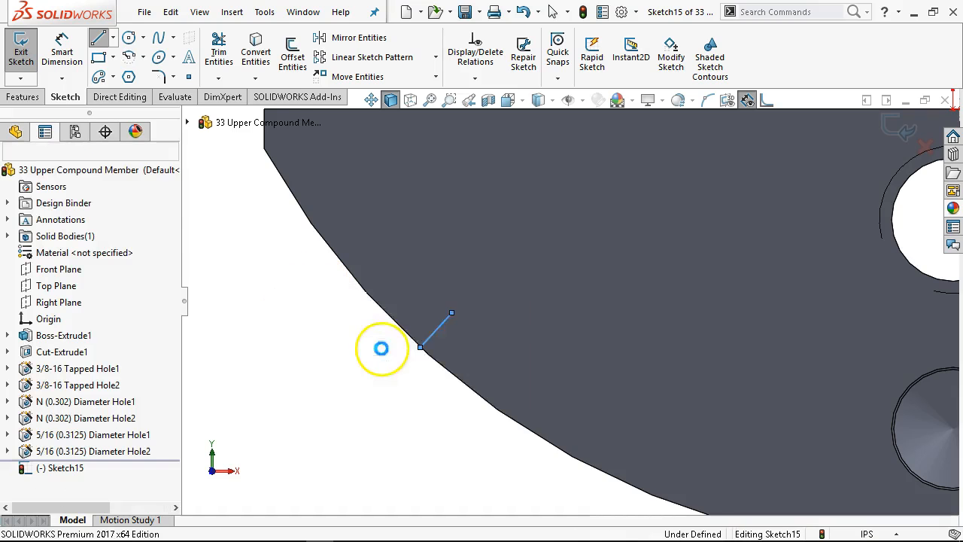
pyautogui.click(422, 348)
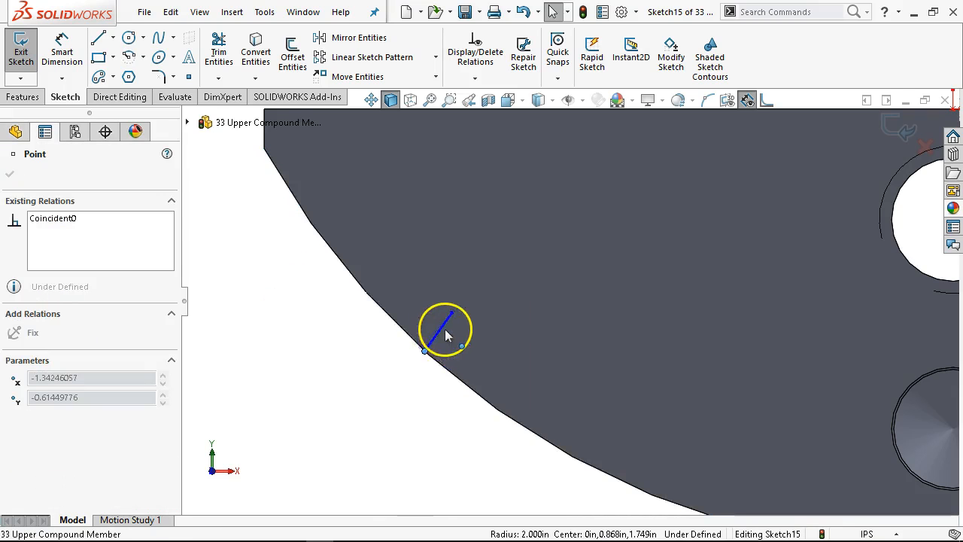
pyautogui.click(443, 367)
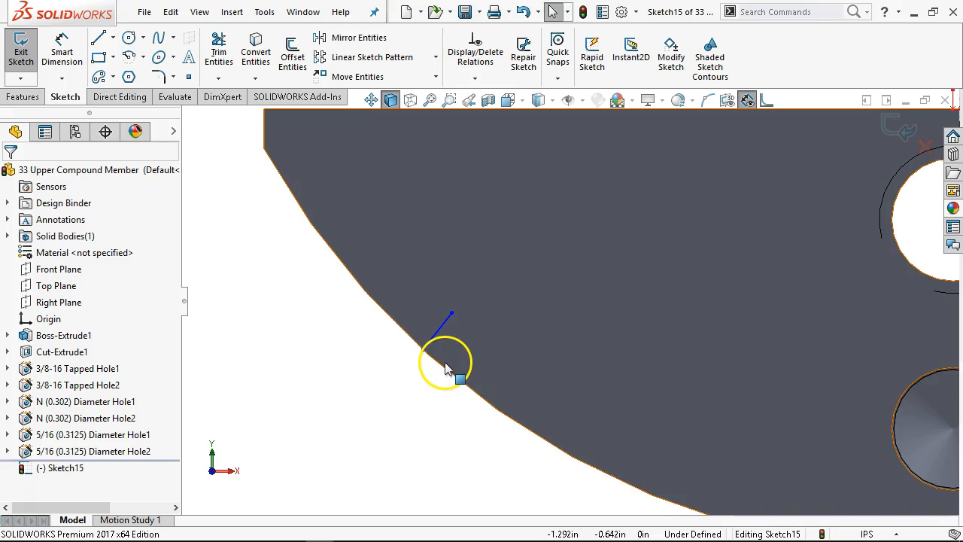
# Add a vertical construction centerline of infinite length through the origin.
pyautogui.click(113, 61)
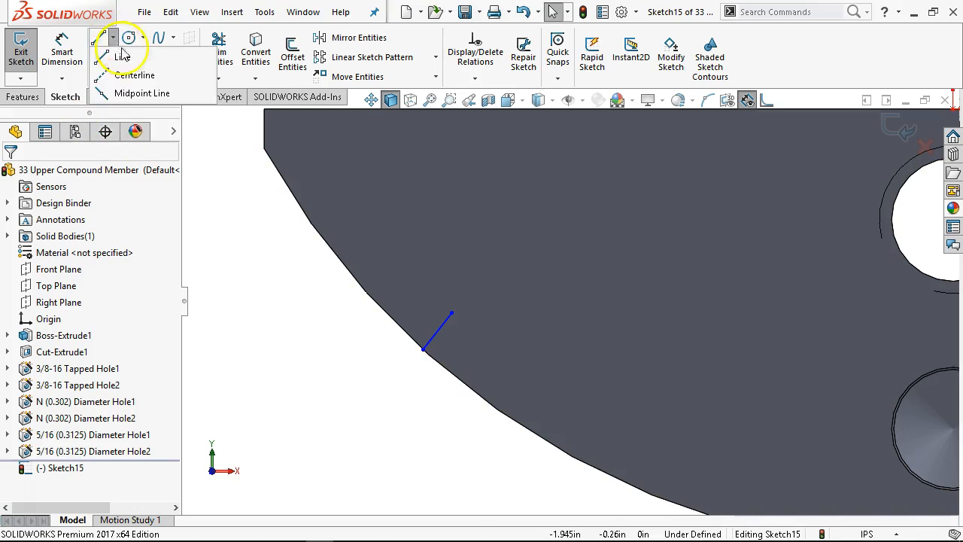
pyautogui.click(128, 73)
pyautogui.press('f')
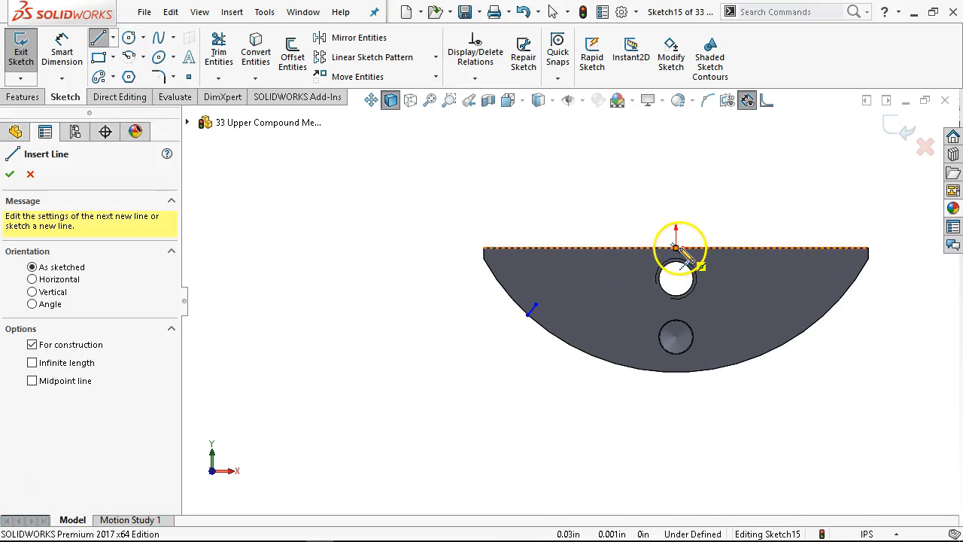
pyautogui.click(33, 292)
pyautogui.click(32, 362)
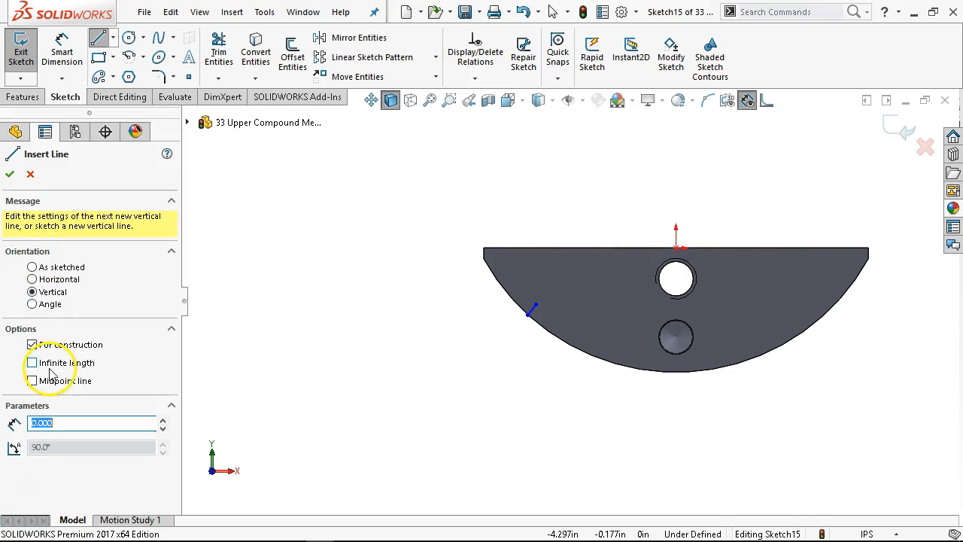
pyautogui.click(676, 247)
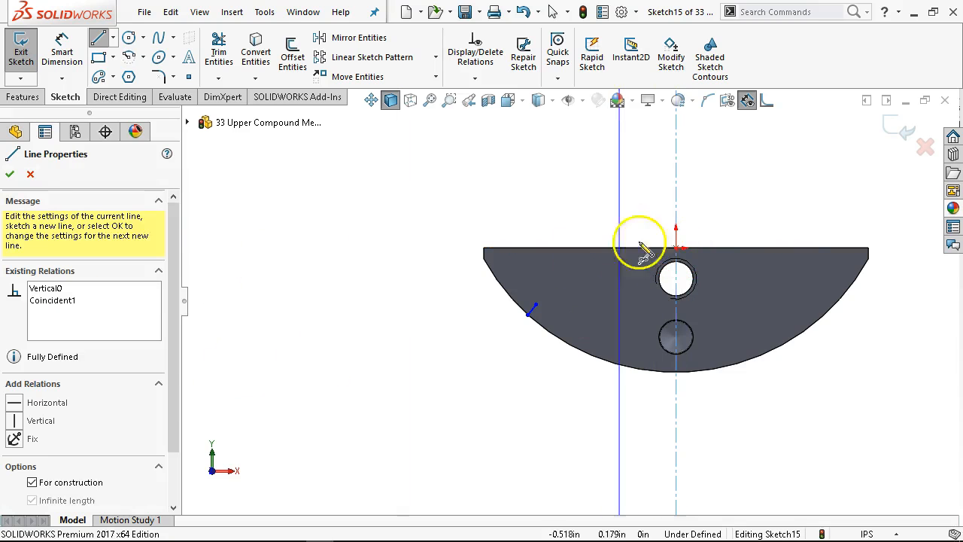
# Dimension the angle between the vertical centerline and the short division line as 40°.
pyautogui.rightClick(615, 209)
pyautogui.click(755, 179)
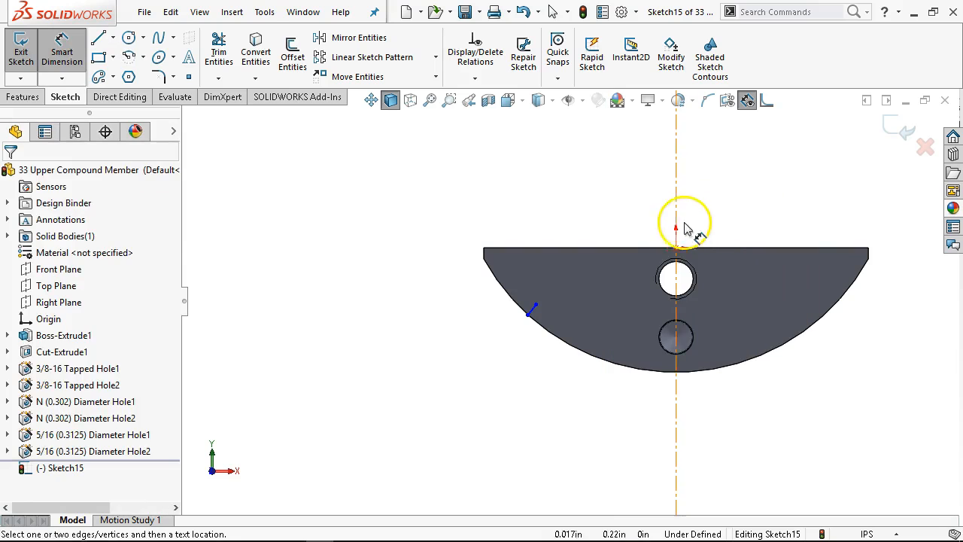
pyautogui.click(675, 227)
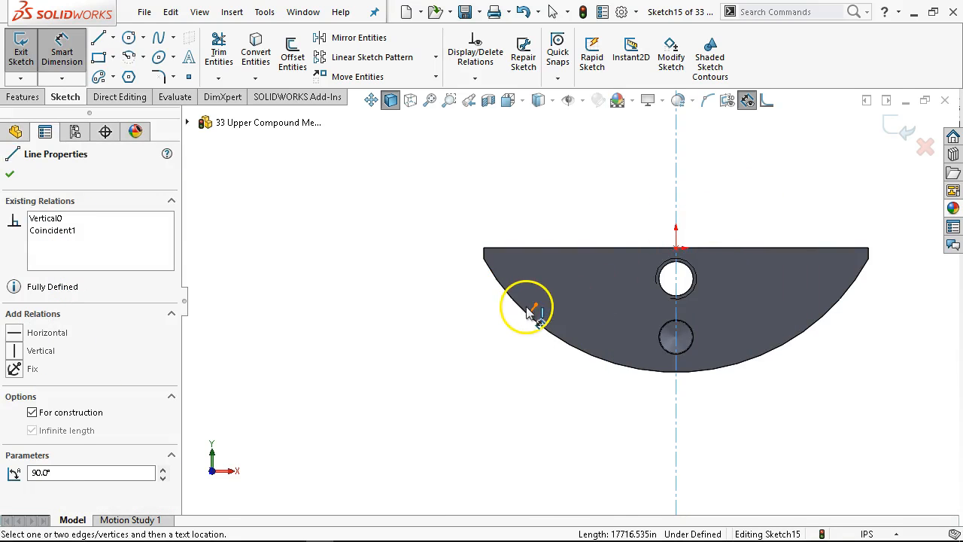
pyautogui.click(528, 310)
pyautogui.click(584, 393)
pyautogui.write('40')
pyautogui.press('Return')
pyautogui.rightClick(677, 201)
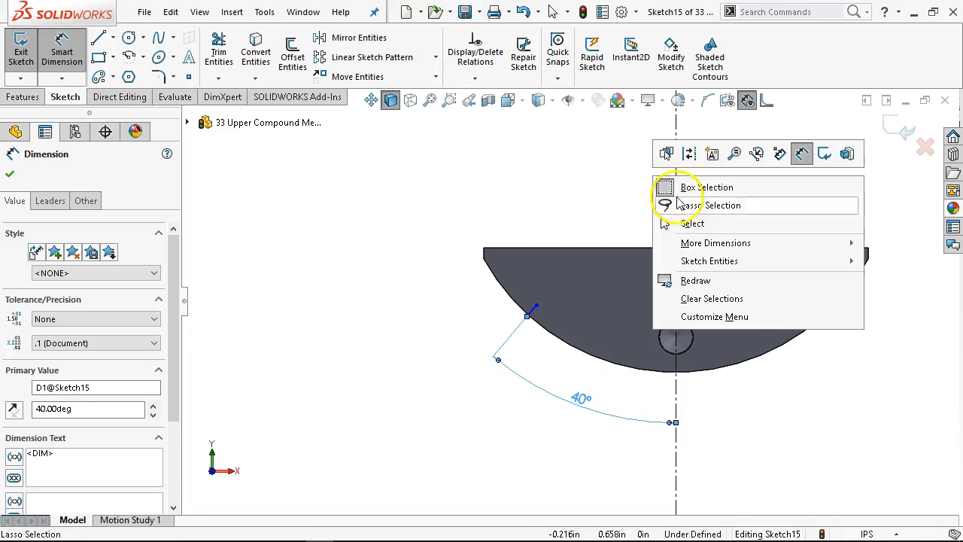
pyautogui.click(690, 223)
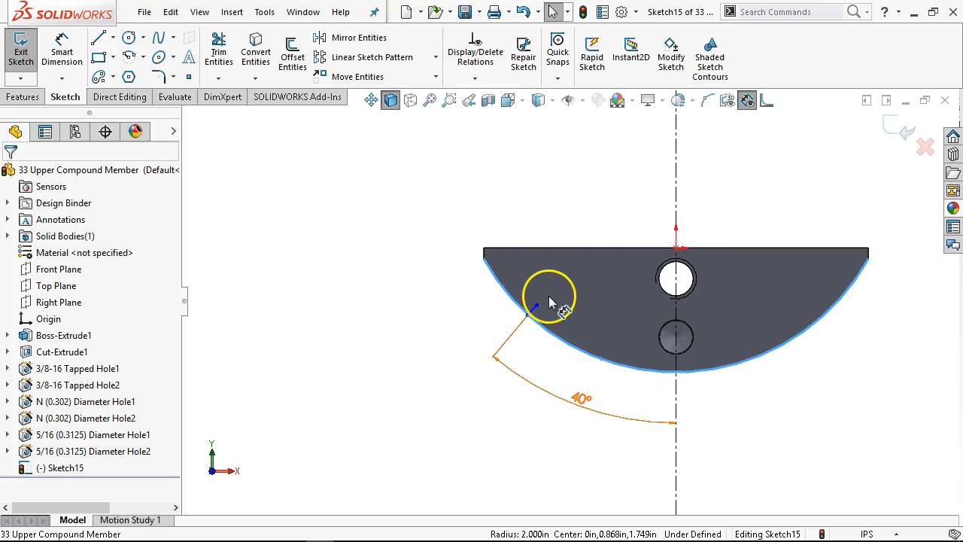
# Place a sketch point on the vertical centerline at the center of the body's bottom arc.
pyautogui.scroll(4, 569, 300)
pyautogui.scroll(-2, 718, 172)
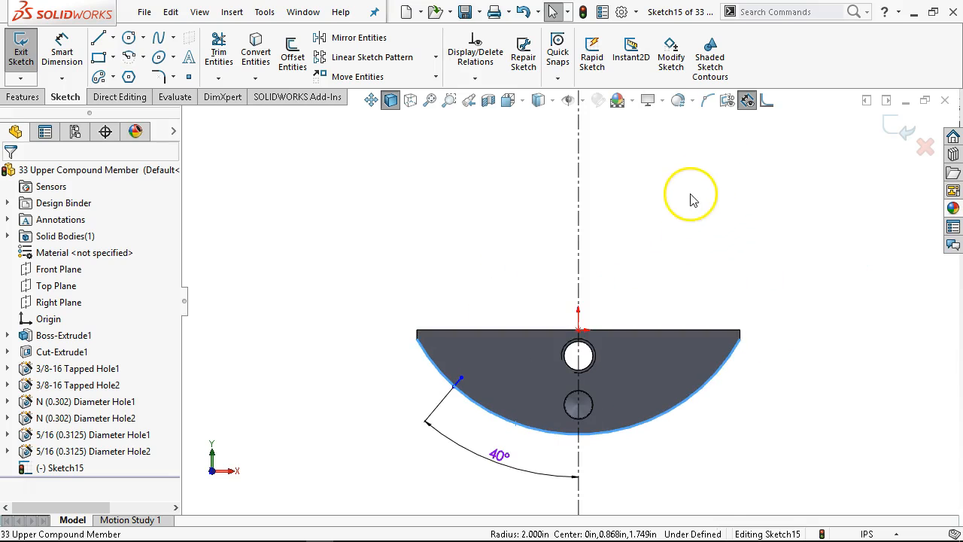
pyautogui.click(188, 78)
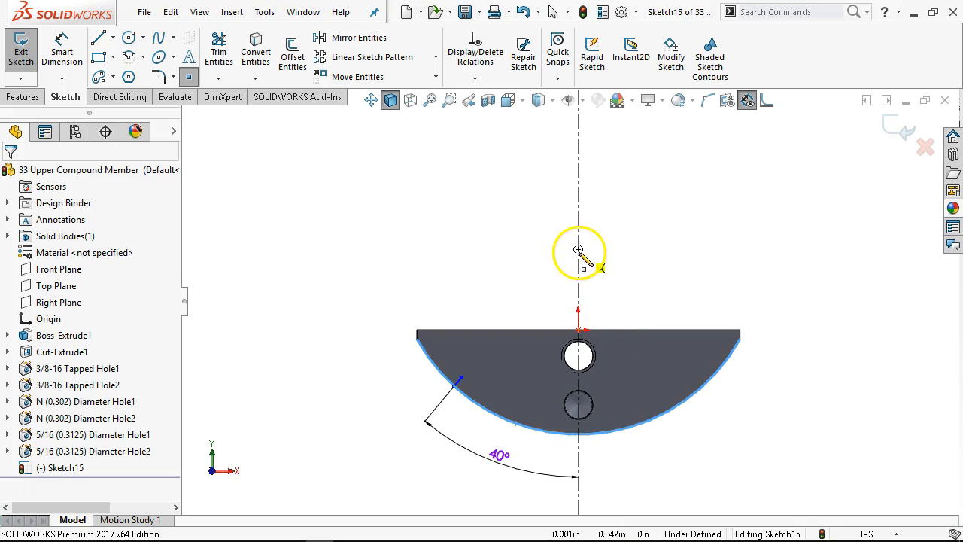
pyautogui.click(578, 249)
pyautogui.rightClick(537, 215)
pyautogui.click(577, 219)
# Make the short division line coincident with the arc's center point so that it points radially.
pyautogui.click(459, 382)
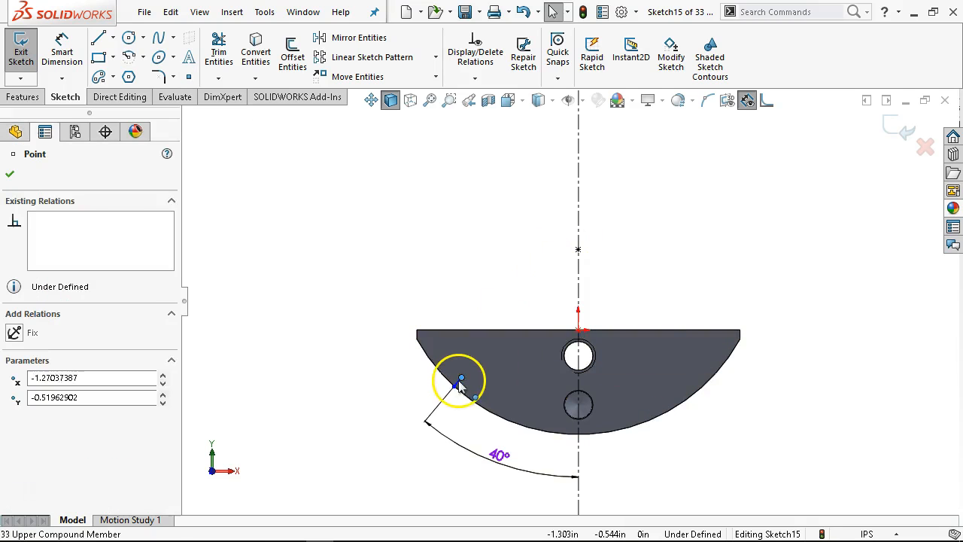
pyautogui.scroll(-4, 444, 417)
pyautogui.click(432, 347)
pyautogui.click(479, 340)
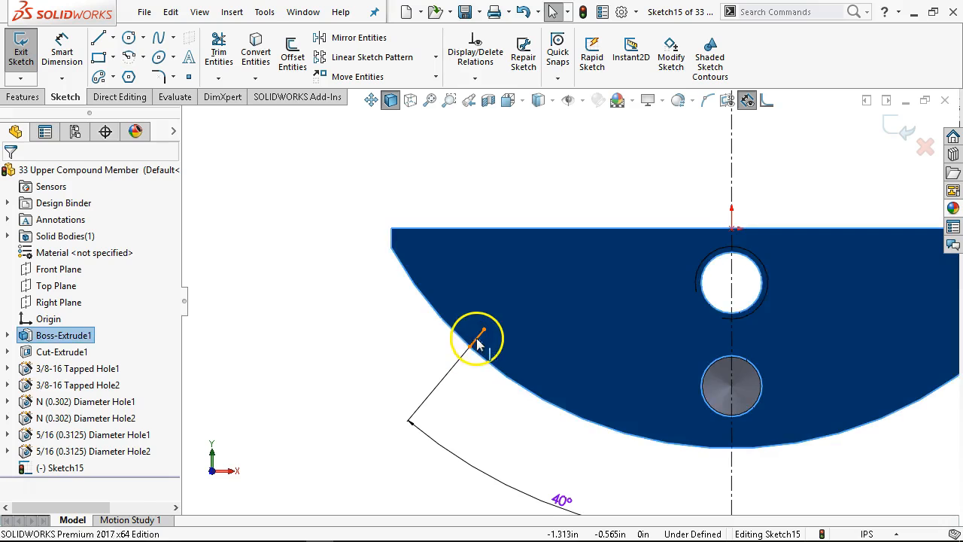
pyautogui.click(478, 340)
pyautogui.scroll(3, 646, 207)
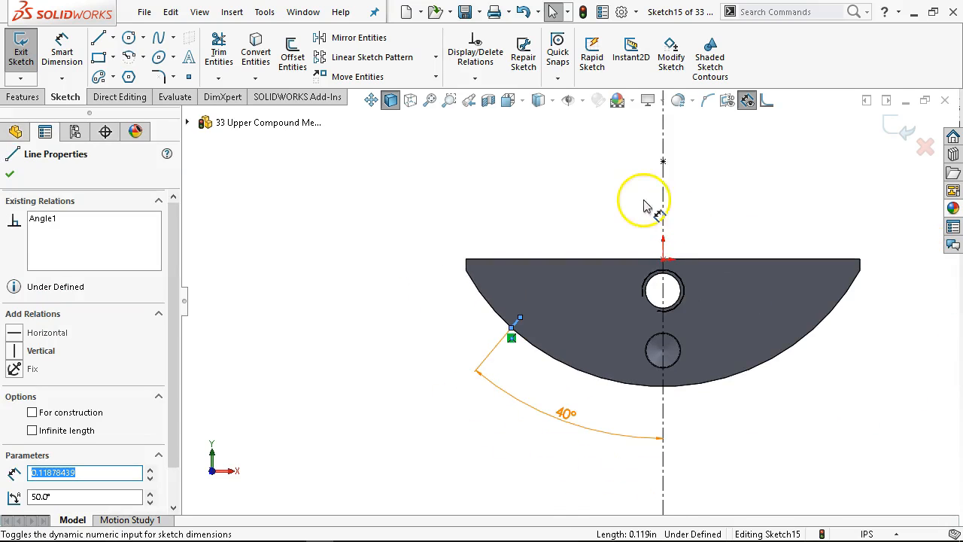
pyautogui.keyDown('ctrl'); pyautogui.click(662, 163); pyautogui.keyUp('ctrl')
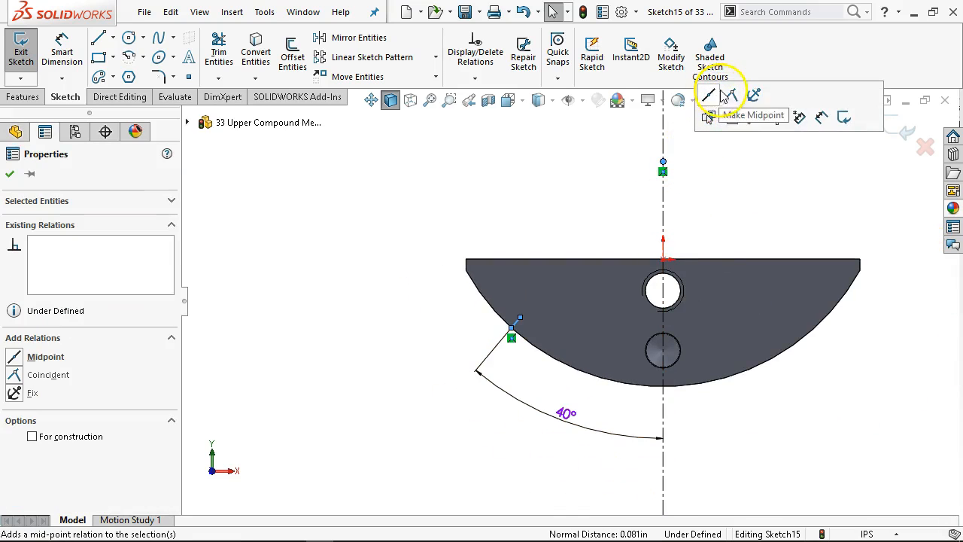
pyautogui.click(728, 94)
pyautogui.click(716, 221)
# Dimension the short division line's length as 0.125 in and leave the dimension command.
pyautogui.rightClick(543, 191)
pyautogui.click(676, 166)
pyautogui.scroll(-5, 561, 280)
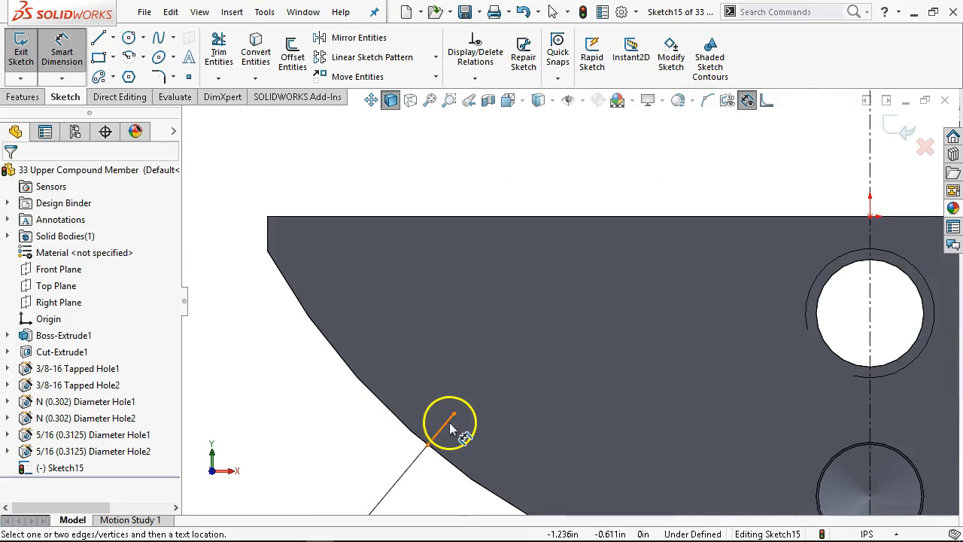
pyautogui.click(442, 430)
pyautogui.click(470, 458)
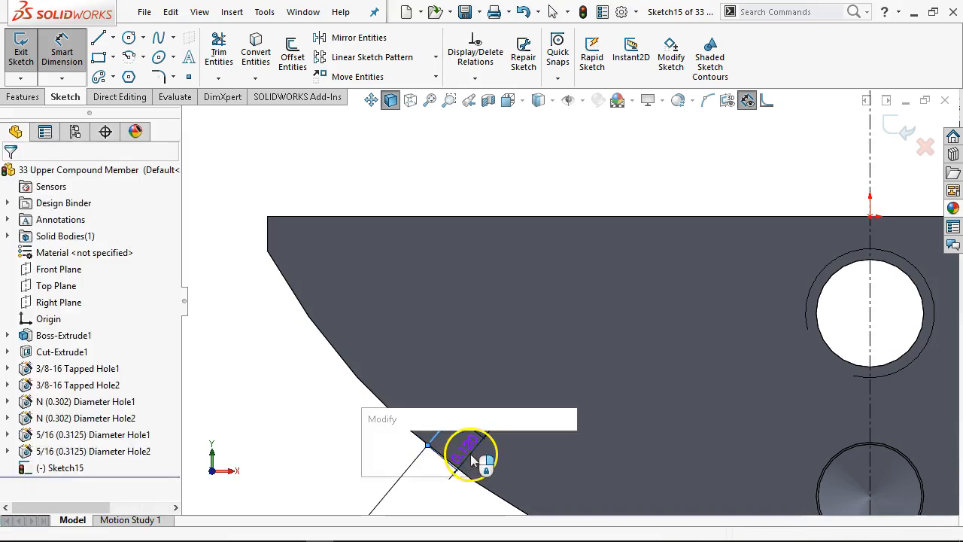
pyautogui.write('.125')
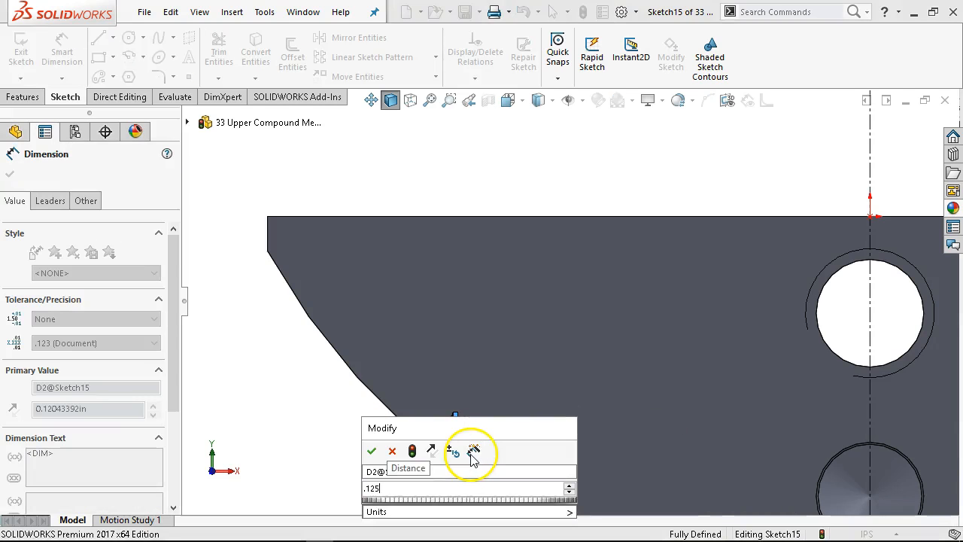
pyautogui.press('Return')
pyautogui.scroll(1, 568, 302)
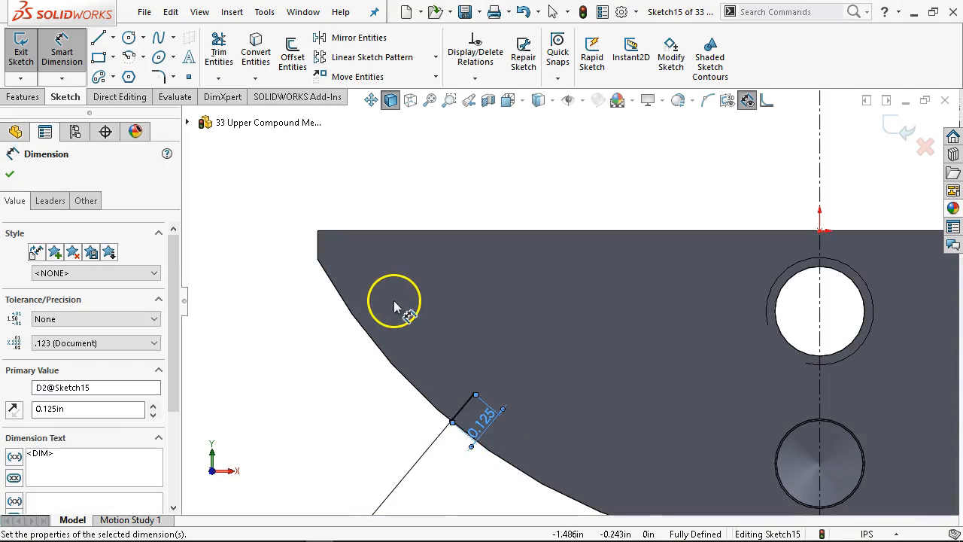
pyautogui.scroll(-4, 376, 425)
pyautogui.rightClick(368, 378)
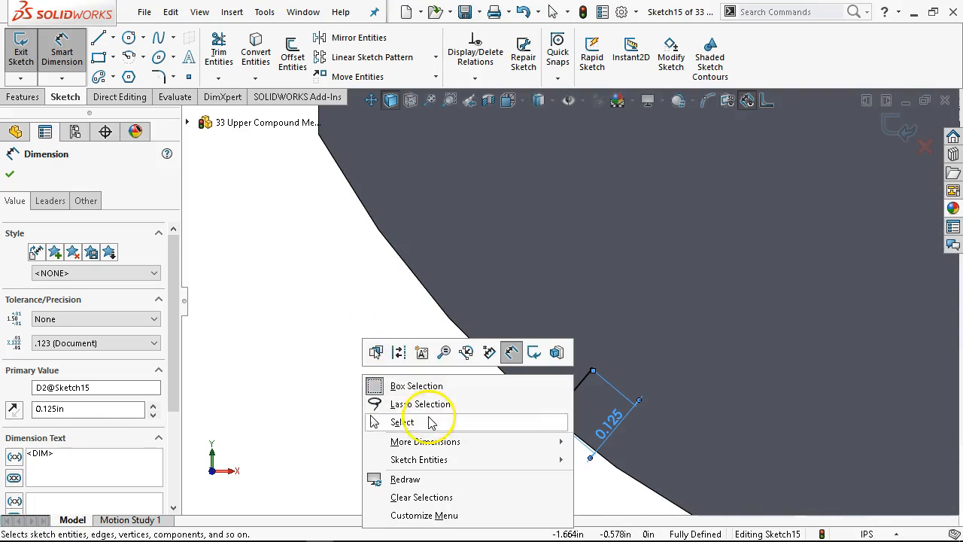
pyautogui.click(431, 422)
# Sketch a second short division line about 0.105 in long, running inward from the bottom arc edge beside the first line.
pyautogui.click(97, 38)
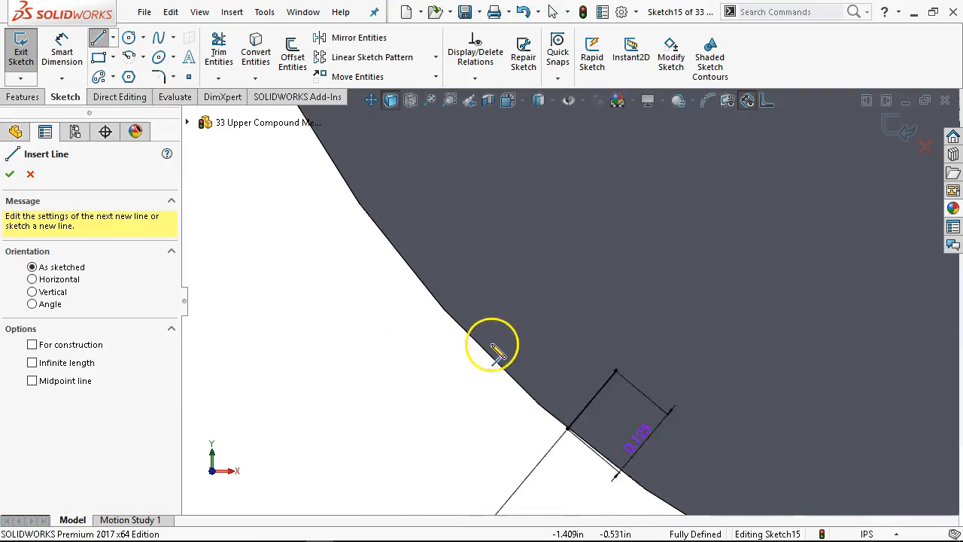
pyautogui.scroll(-2, 489, 359)
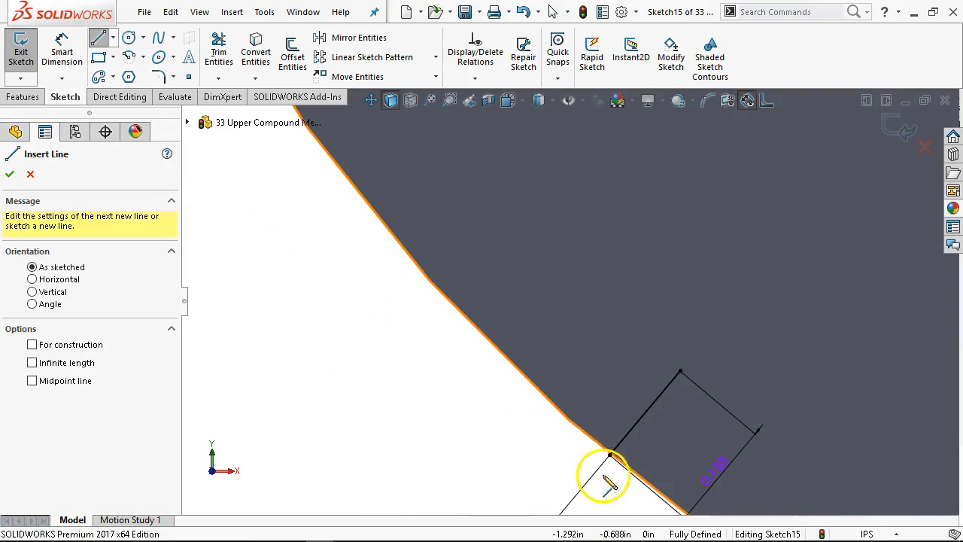
pyautogui.click(574, 418)
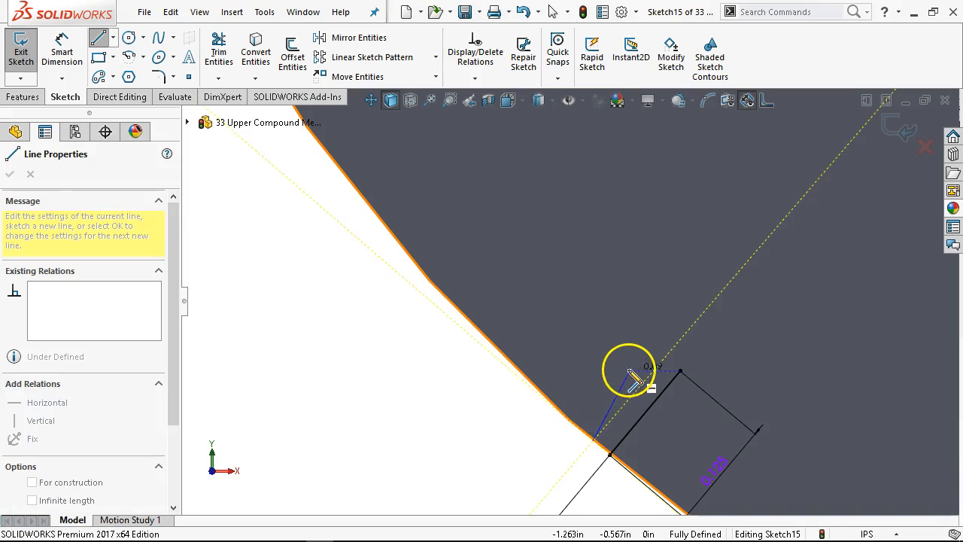
pyautogui.rightClick(651, 303)
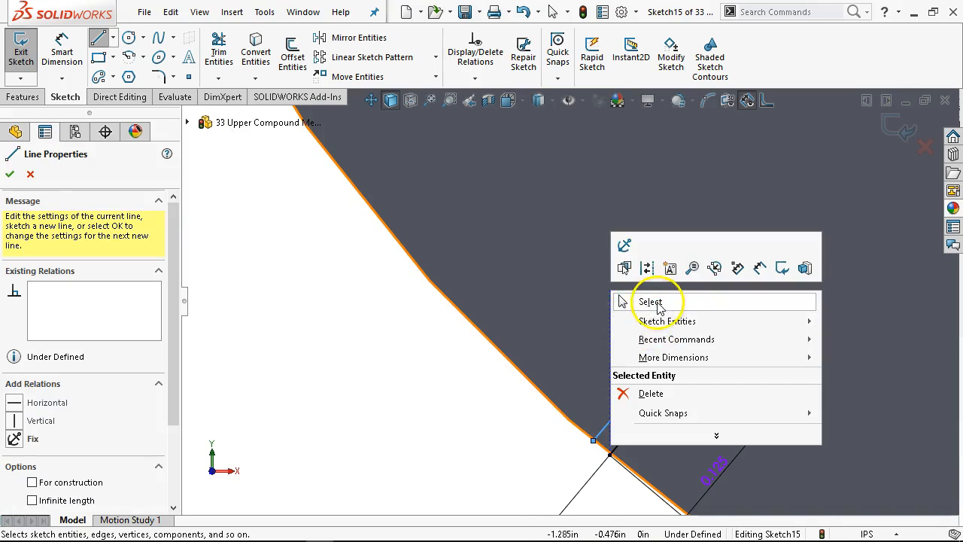
pyautogui.click(655, 303)
# Make the second division line coincident with the arc's center point so that it points radially.
pyautogui.click(638, 391)
pyautogui.scroll(4, 785, 209)
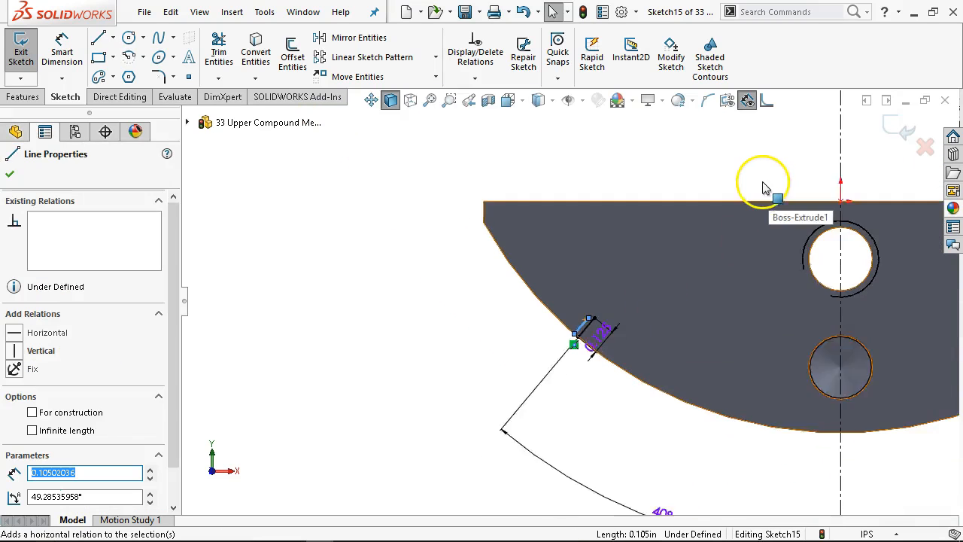
pyautogui.scroll(-2, 745, 190)
pyautogui.scroll(3, 718, 194)
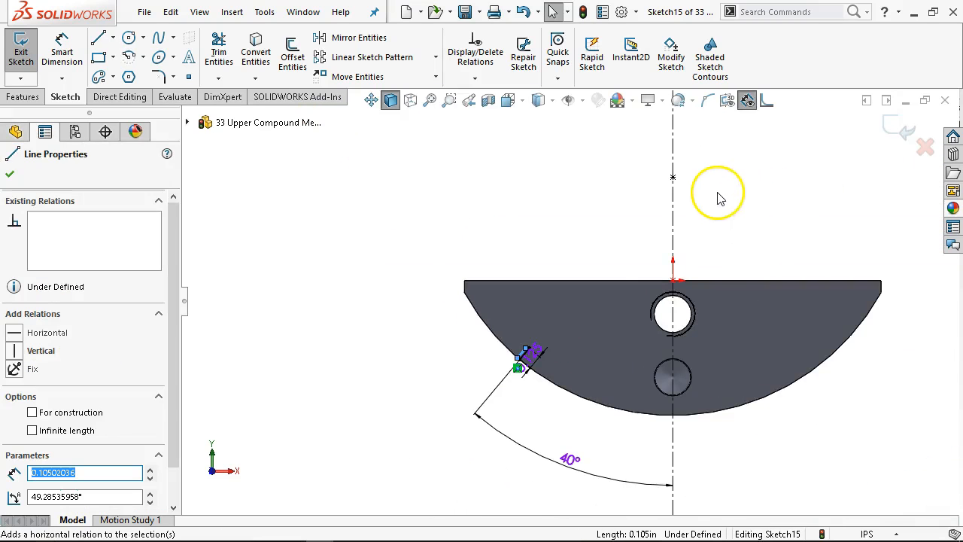
pyautogui.scroll(-2, 511, 357)
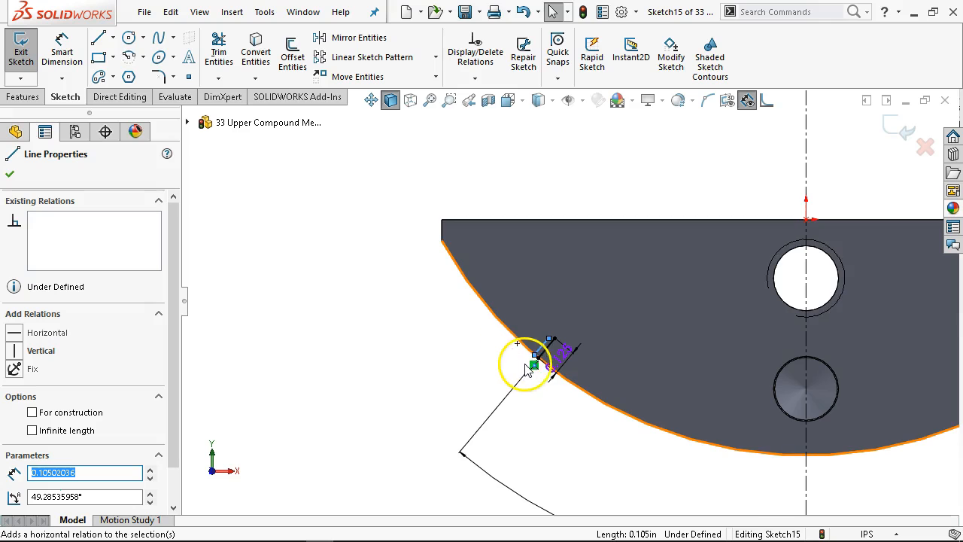
pyautogui.scroll(3, 797, 160)
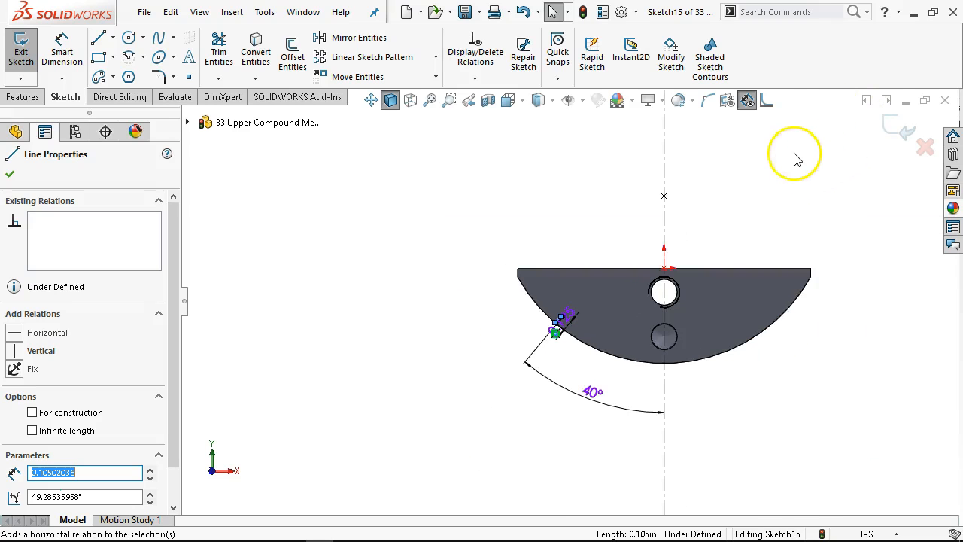
pyautogui.keyDown('ctrl'); pyautogui.click(663, 196); pyautogui.keyUp('ctrl')
pyautogui.click(735, 137)
# Move the second division line's outer endpoint along the arc, farther away from the first line.
pyautogui.scroll(-3, 630, 233)
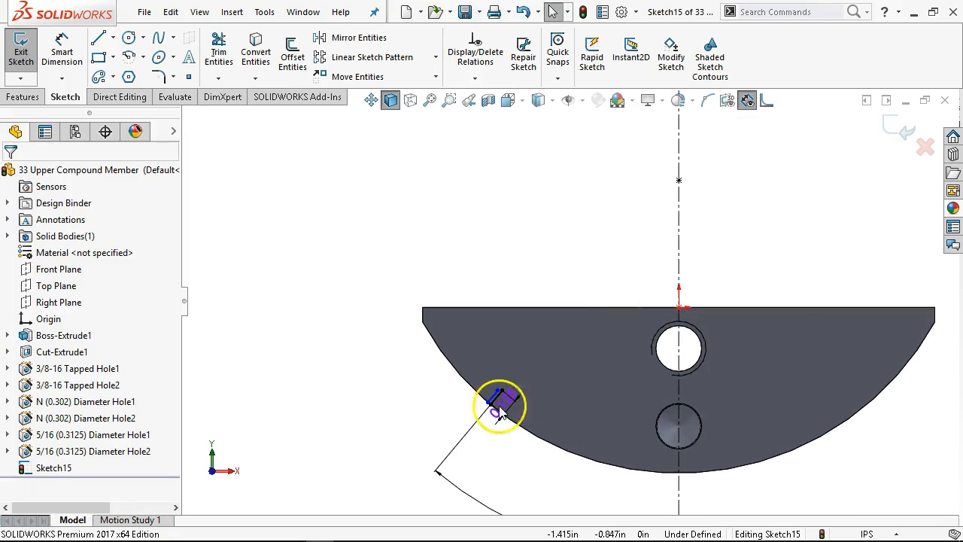
pyautogui.scroll(-3, 501, 406)
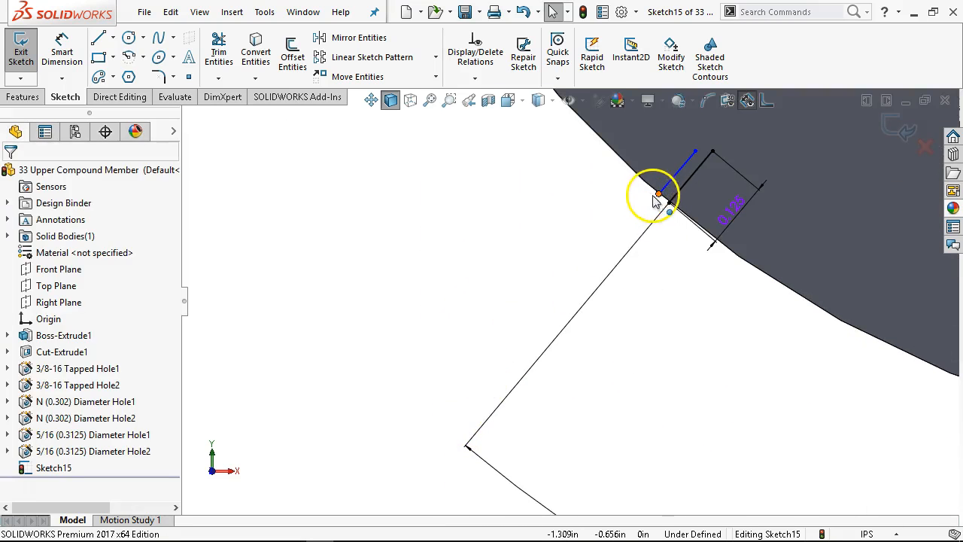
pyautogui.moveTo(656, 197); pyautogui.dragTo(628, 174)
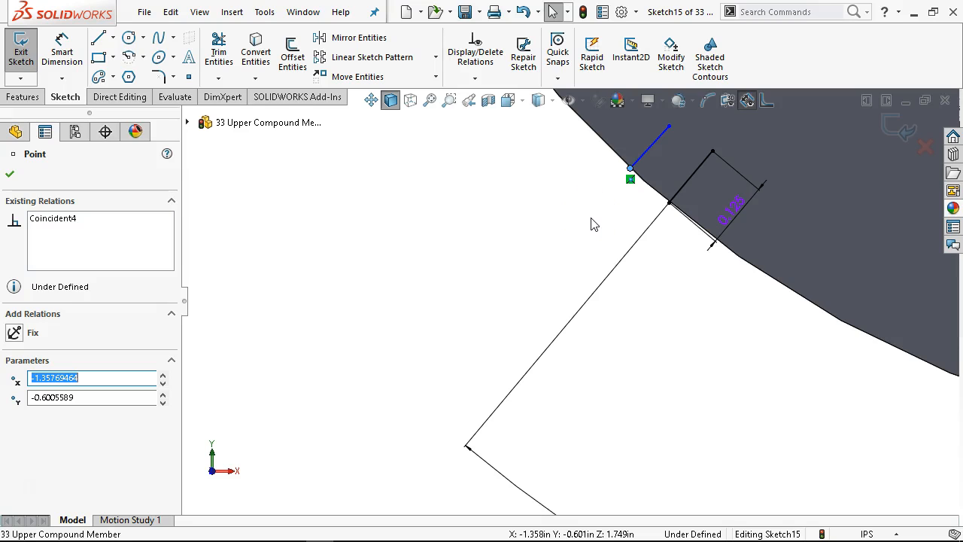
# Dimension the angle between the first and second division lines as 1°.
pyautogui.rightClick(491, 235)
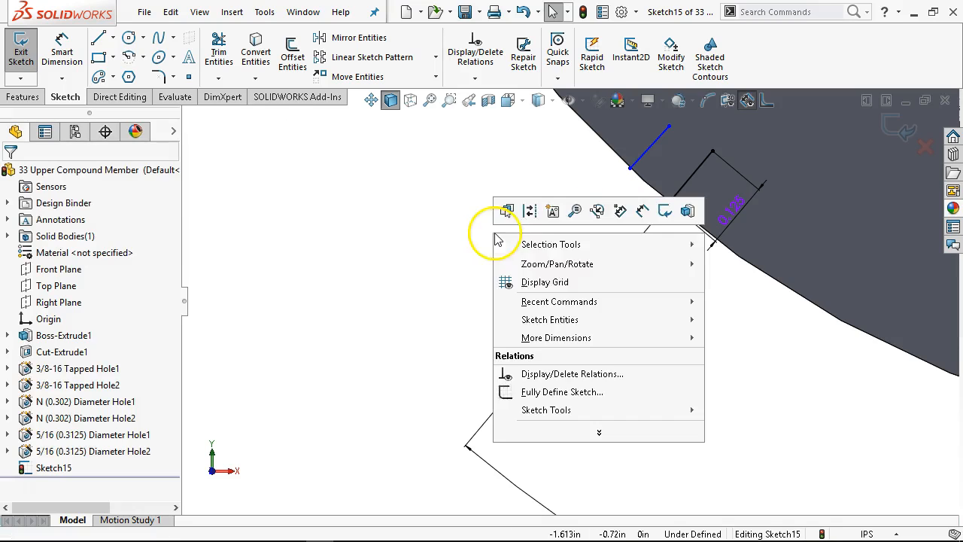
pyautogui.click(641, 213)
pyautogui.click(686, 174)
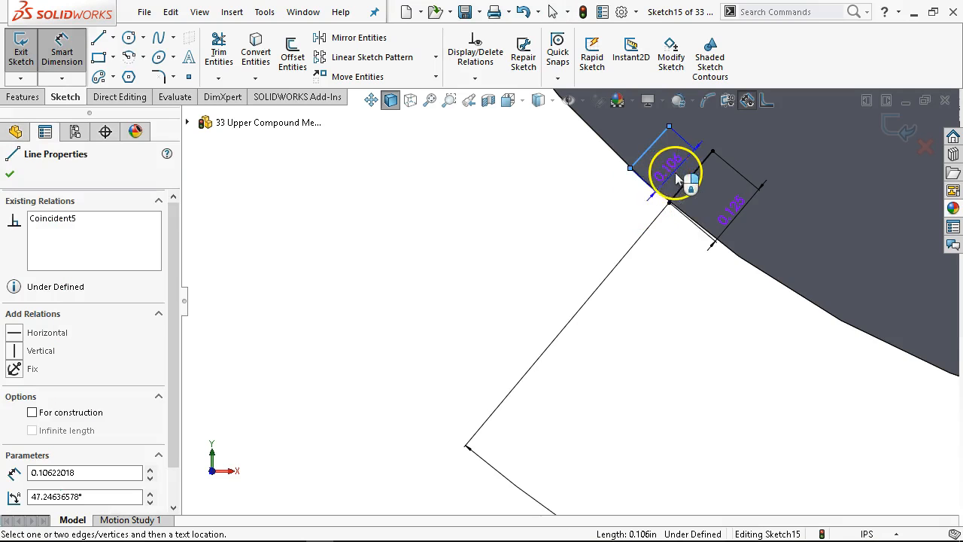
pyautogui.scroll(6, 707, 165)
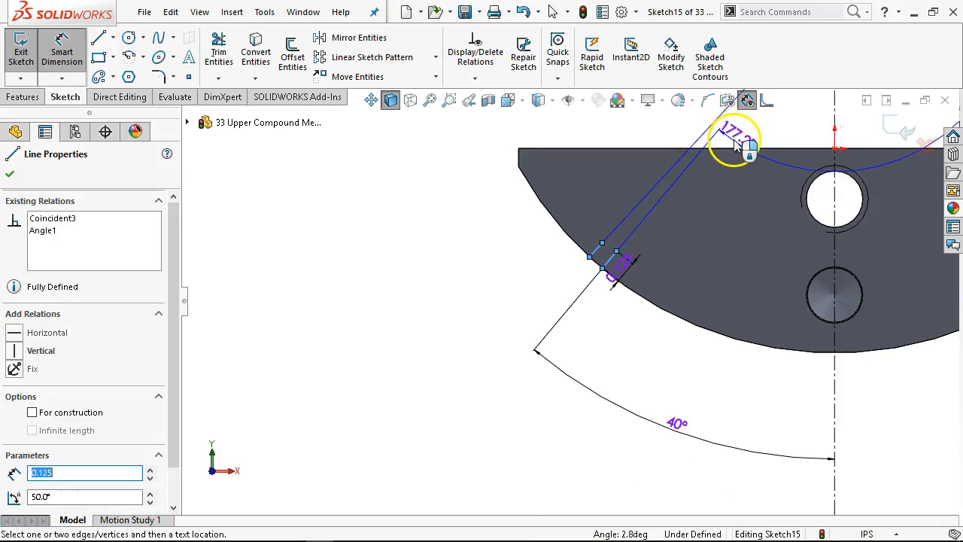
pyautogui.scroll(-5, 602, 274)
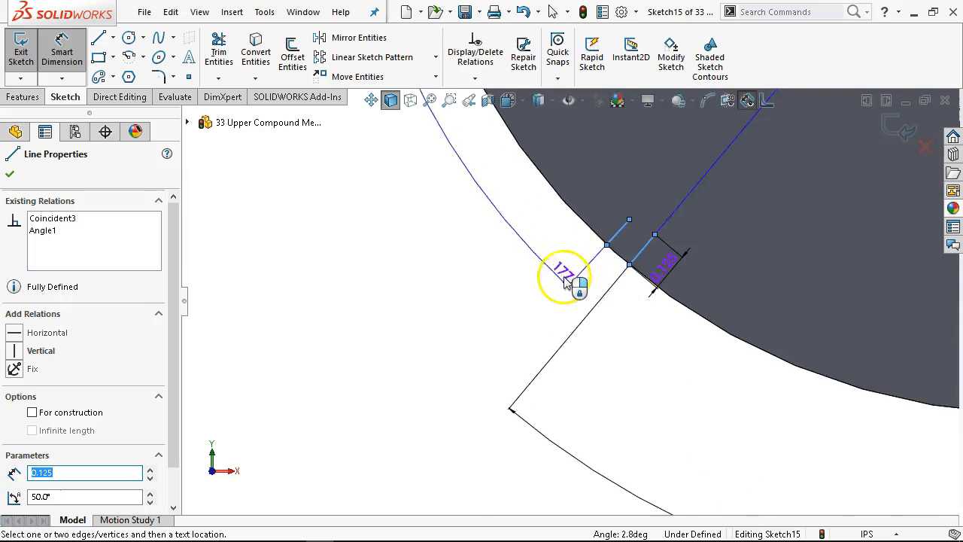
pyautogui.click(585, 310)
pyautogui.write('1')
pyautogui.press('Return')
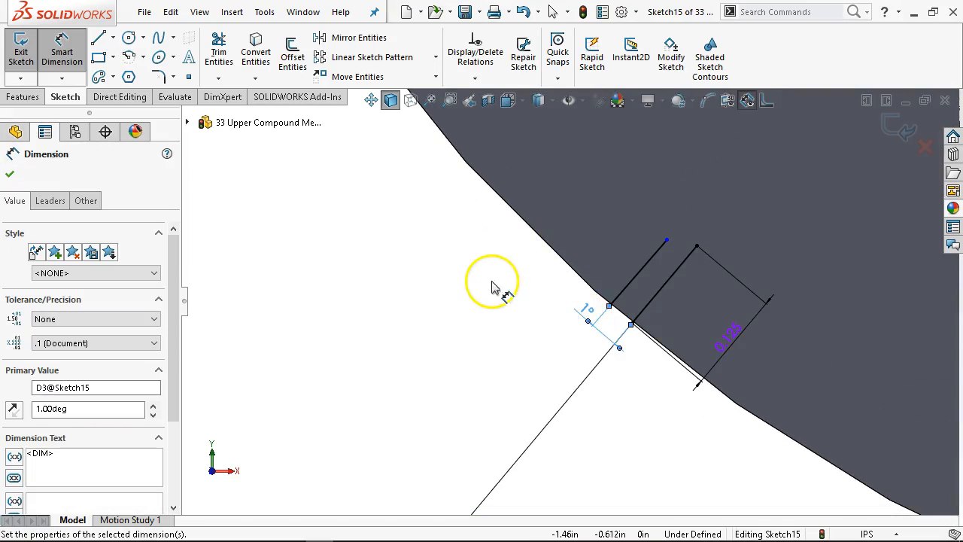
pyautogui.rightClick(493, 284)
pyautogui.click(531, 329)
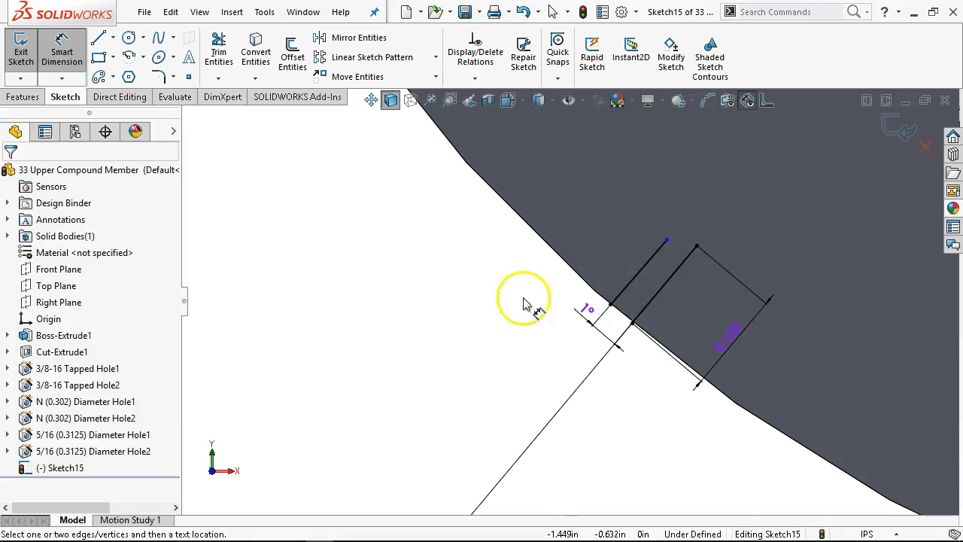
# Dimension the second division line's length as 0.094 in and leave the dimension command.
pyautogui.click(645, 276)
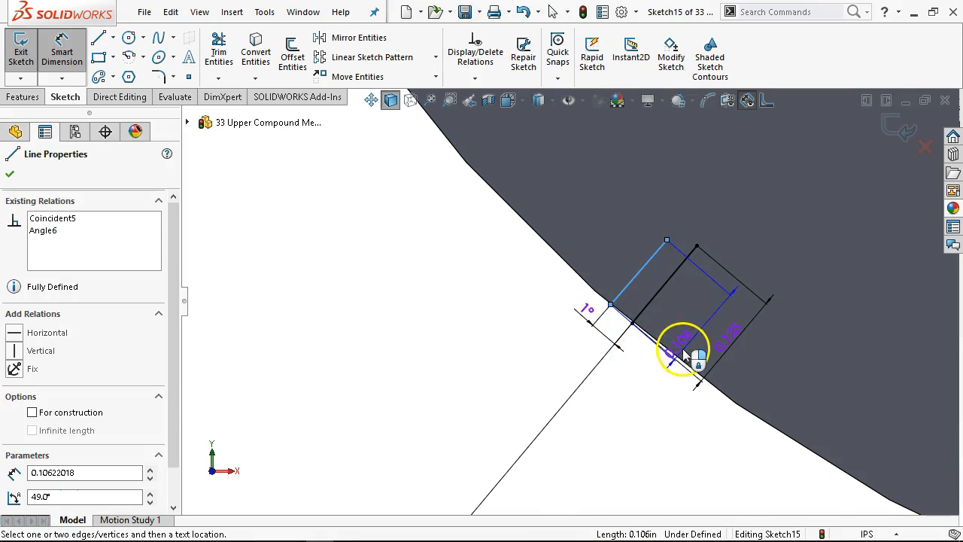
pyautogui.click(699, 340)
pyautogui.write('0')
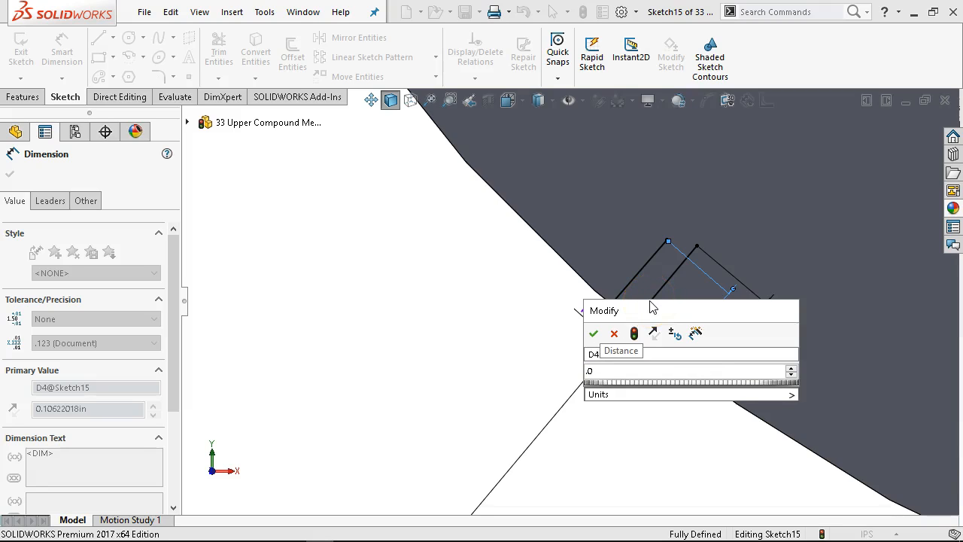
pyautogui.write('94')
pyautogui.press('Return')
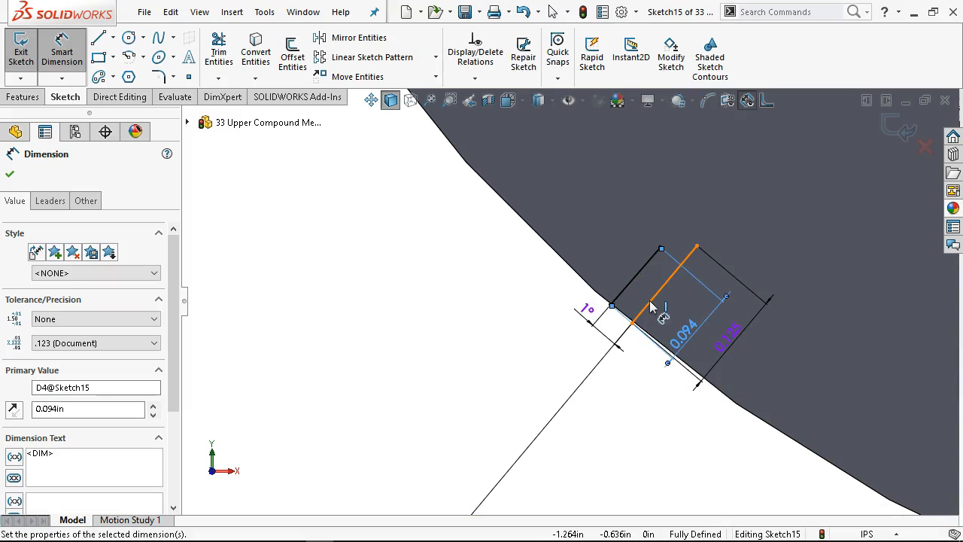
pyautogui.rightClick(384, 298)
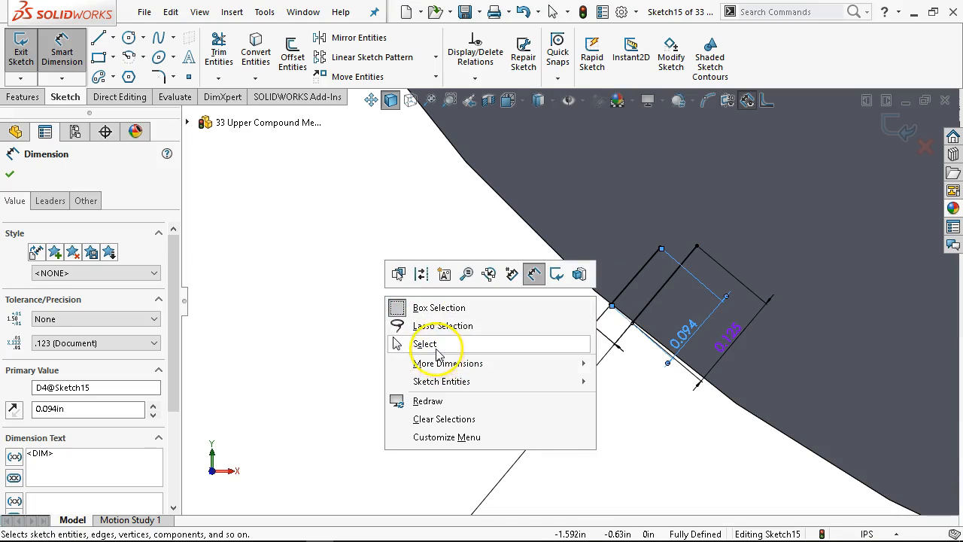
pyautogui.click(427, 342)
pyautogui.press('z')
pyautogui.scroll(2, 461, 324)
pyautogui.scroll(2, 657, 254)
pyautogui.scroll(-1, 658, 253)
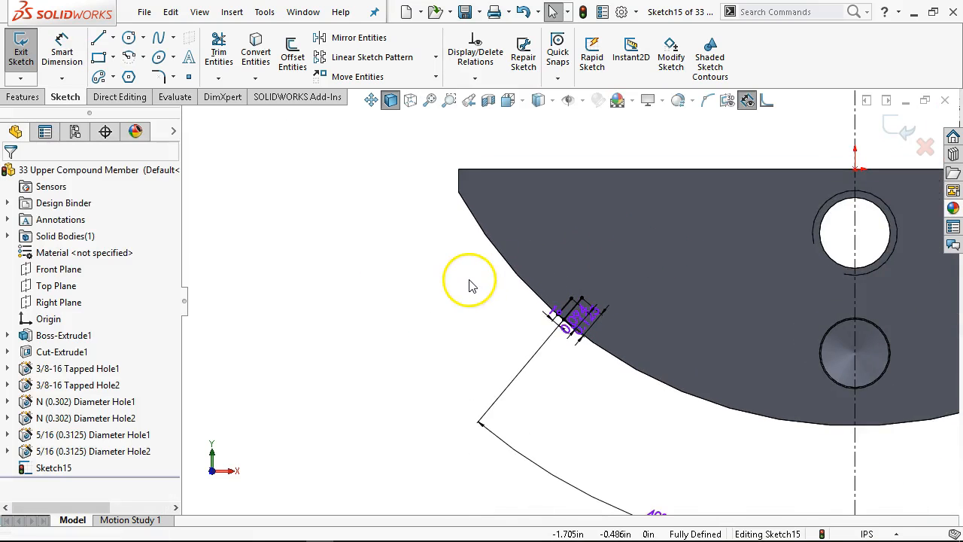
pyautogui.scroll(-2, 469, 280)
pyautogui.scroll(-2, 627, 260)
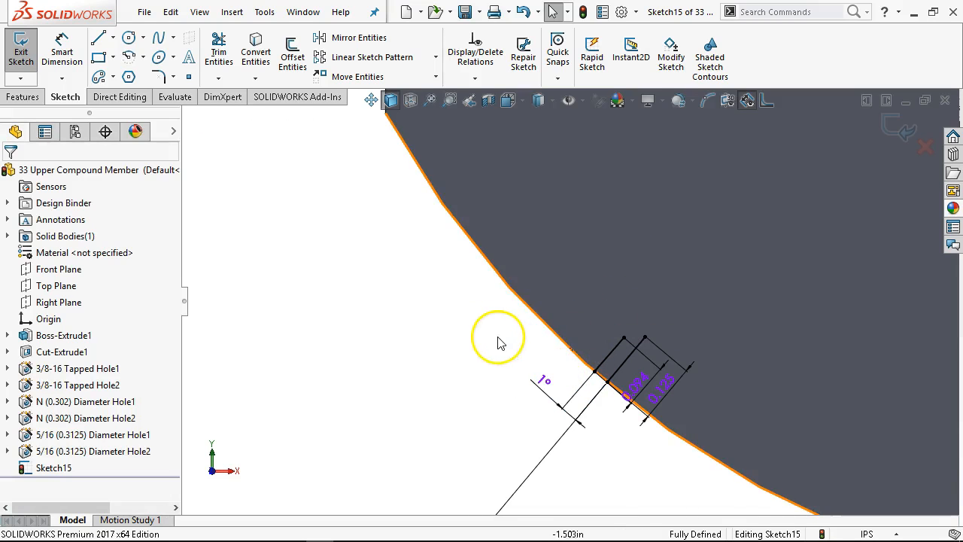
pyautogui.scroll(-1, 540, 348)
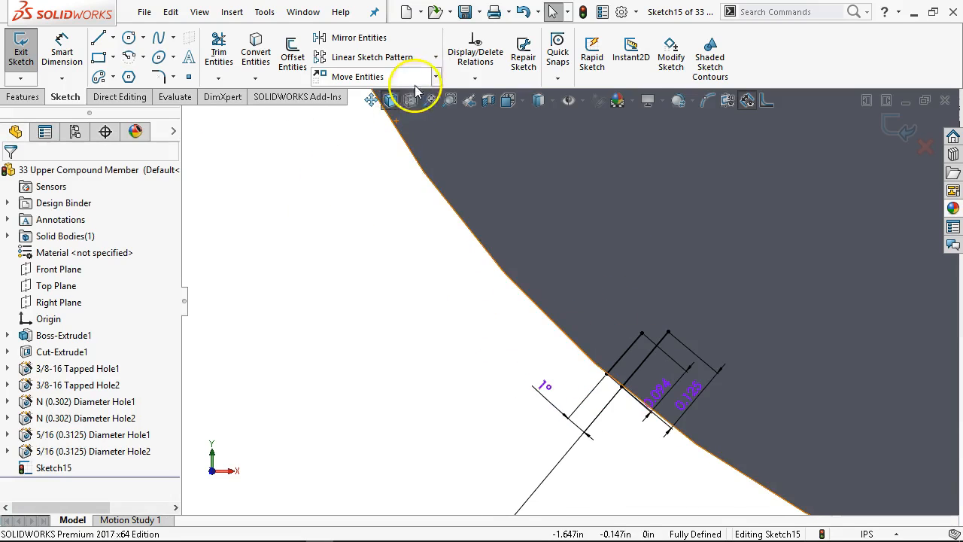
pyautogui.click(436, 58)
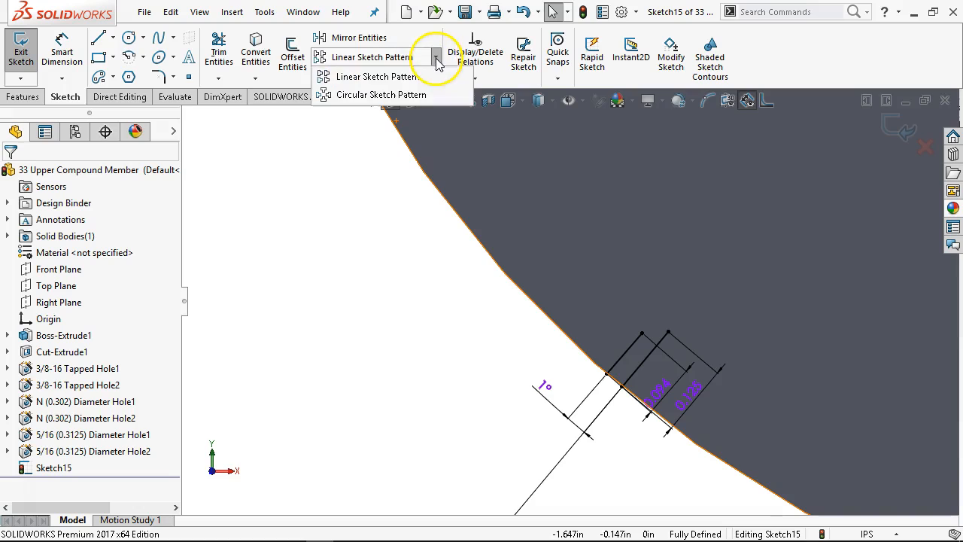
pyautogui.click(418, 100)
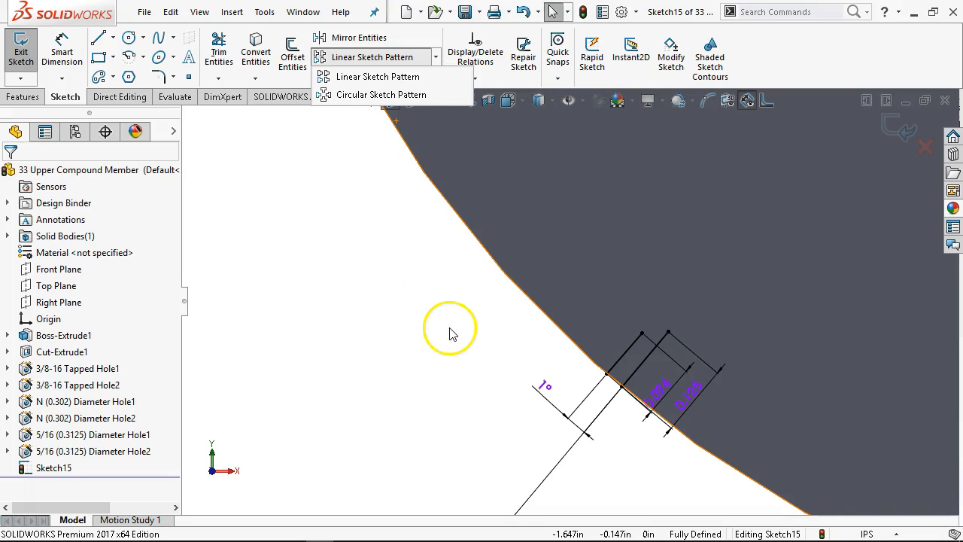
# Sketch a third short division line about 0.066 in long, running inward from the bottom arc on the outer side of the second line.
pyautogui.moveTo(97, 43)
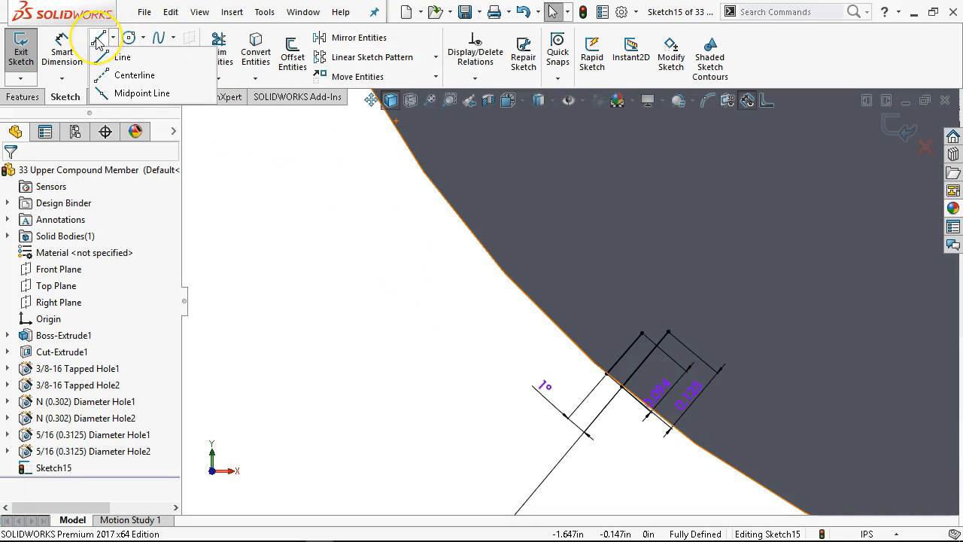
pyautogui.click(118, 80)
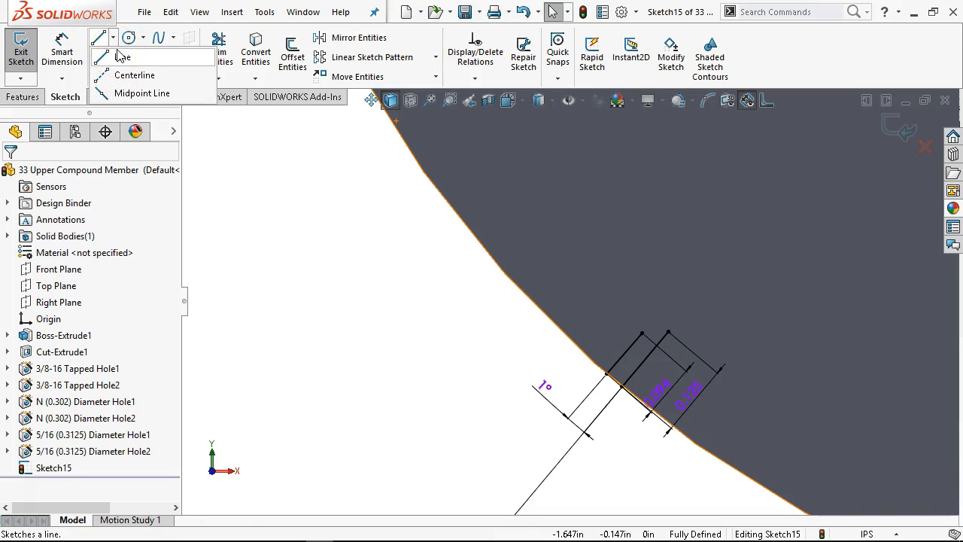
pyautogui.click(121, 57)
pyautogui.scroll(-3, 602, 354)
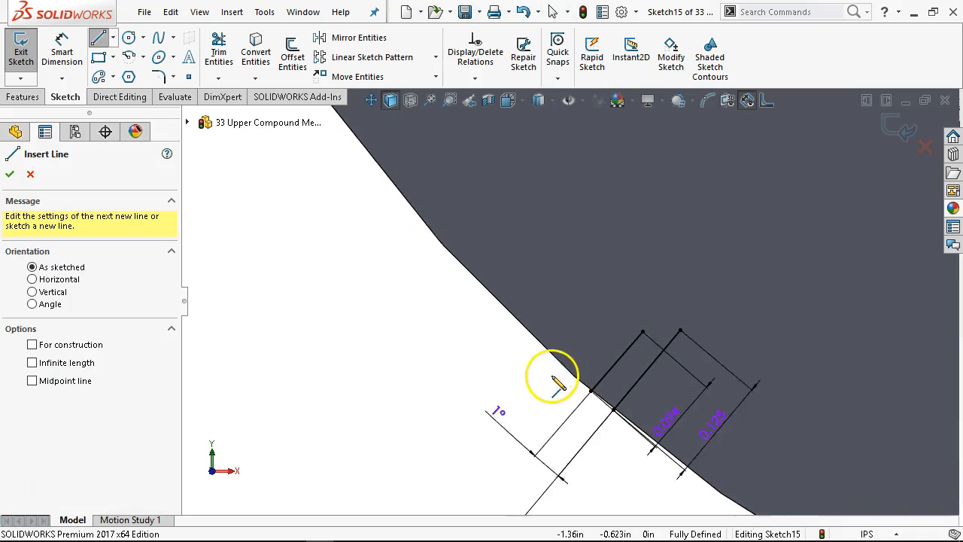
pyautogui.click(594, 385)
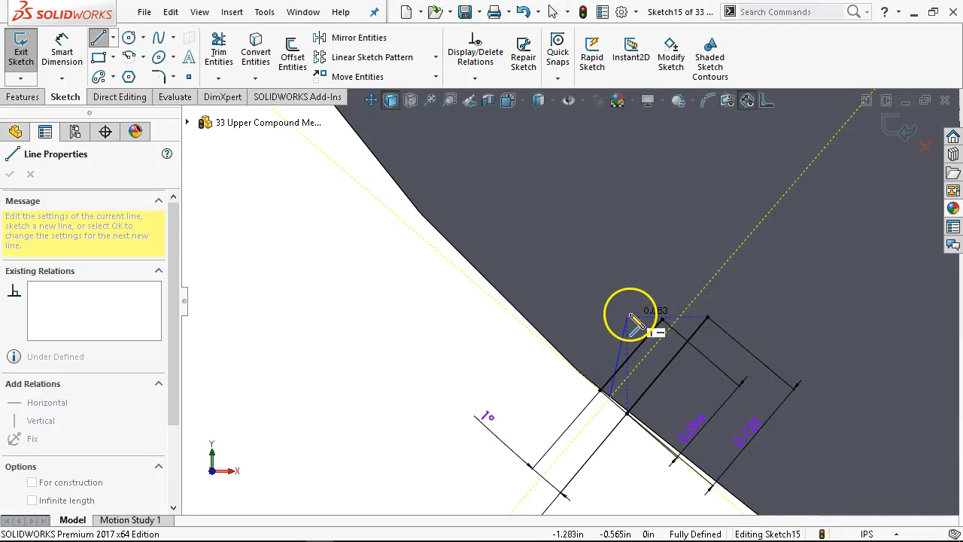
pyautogui.click(655, 349)
pyautogui.rightClick(470, 320)
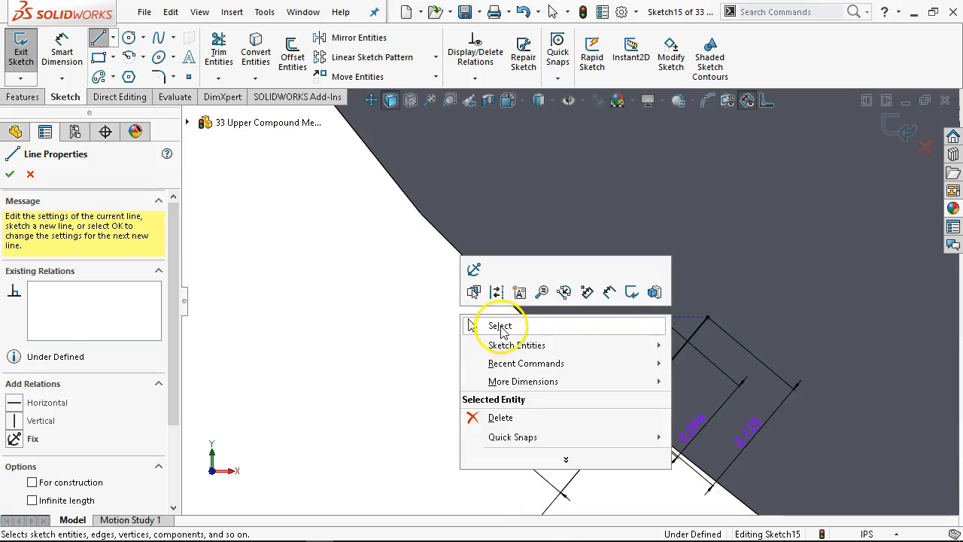
pyautogui.click(500, 326)
pyautogui.moveTo(610, 402); pyautogui.dragTo(561, 355)
pyautogui.moveTo(652, 340); pyautogui.dragTo(600, 331)
# Make the third division line coincident with the arc's center point and slide its outer endpoint along the arc to beside the second line.
pyautogui.click(600, 331)
pyautogui.scroll(5, 746, 173)
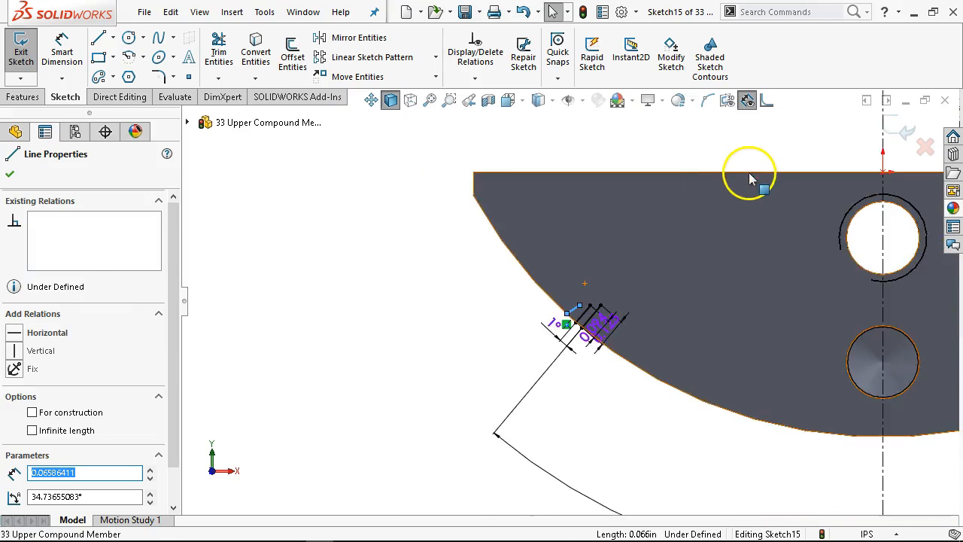
pyautogui.keyDown('ctrl'); pyautogui.click(720, 143); pyautogui.keyUp('ctrl')
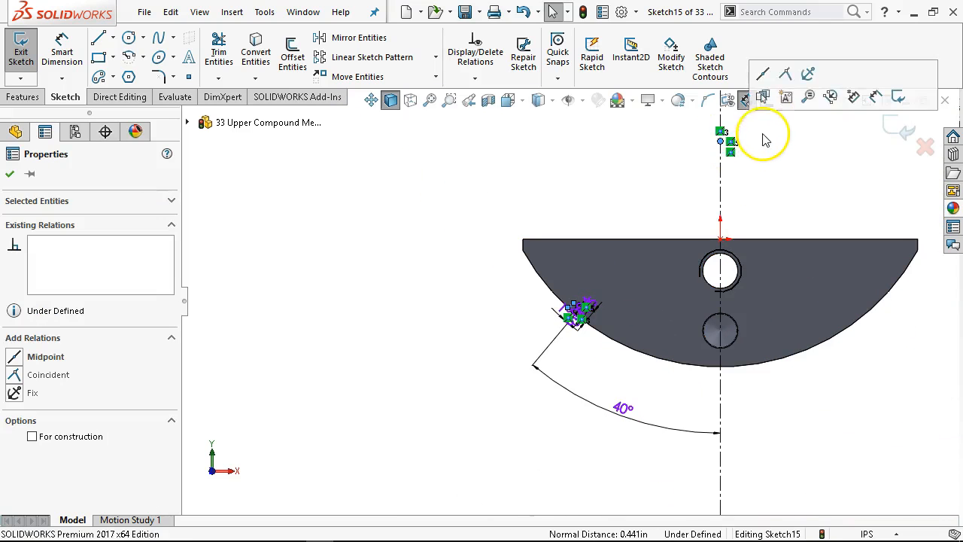
pyautogui.click(791, 77)
pyautogui.click(666, 219)
pyautogui.scroll(8, 564, 279)
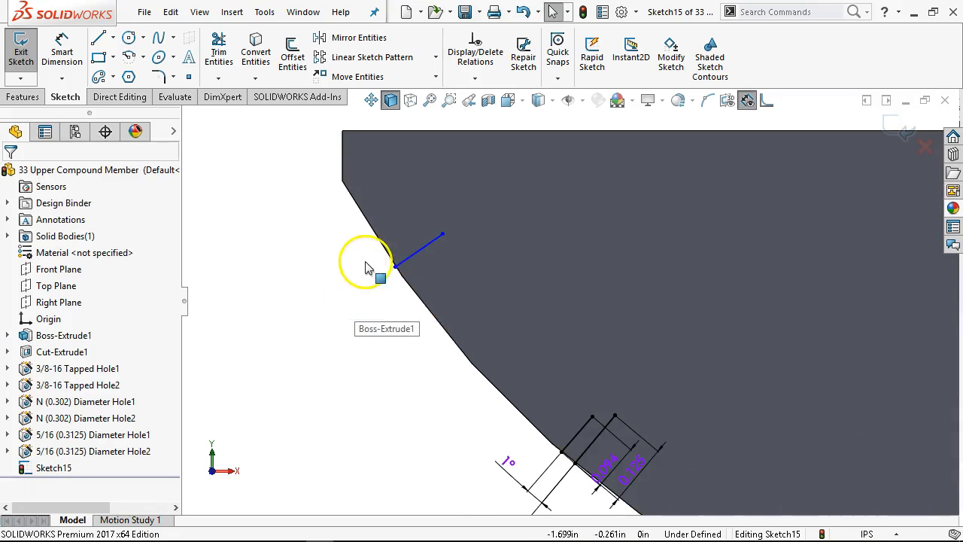
pyautogui.moveTo(392, 265); pyautogui.dragTo(534, 427)
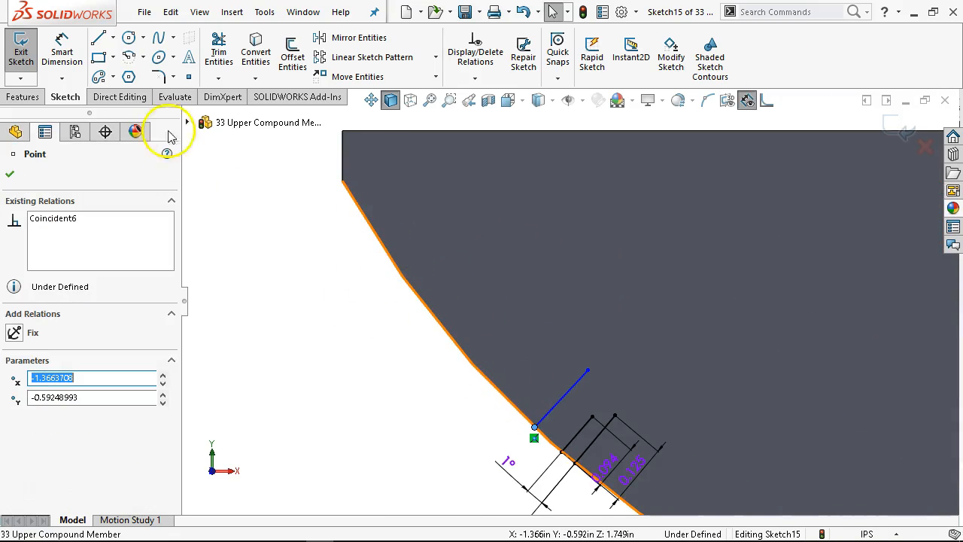
# Sketch a fourth division line about 0.158 in long, running inward from the arc on the outer side of the third line.
pyautogui.click(97, 38)
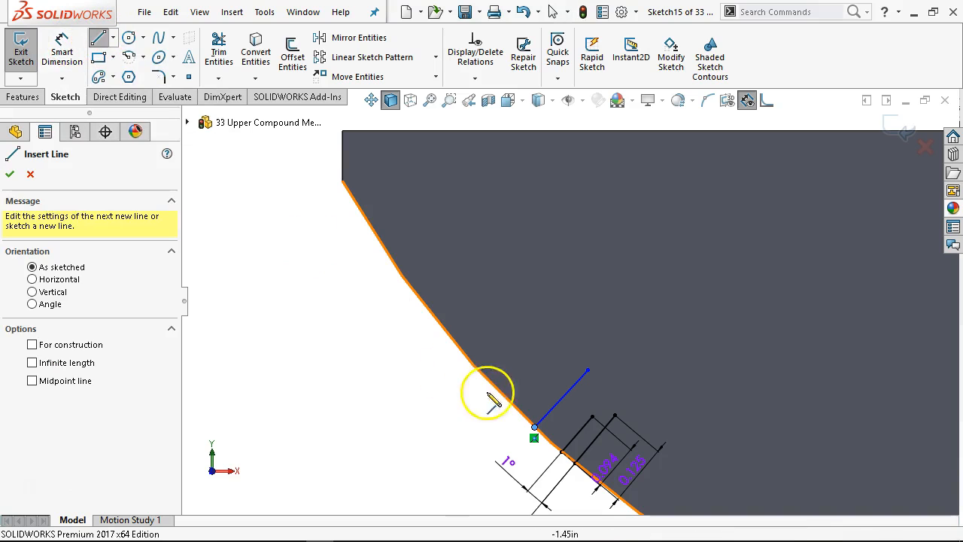
pyautogui.click(523, 408)
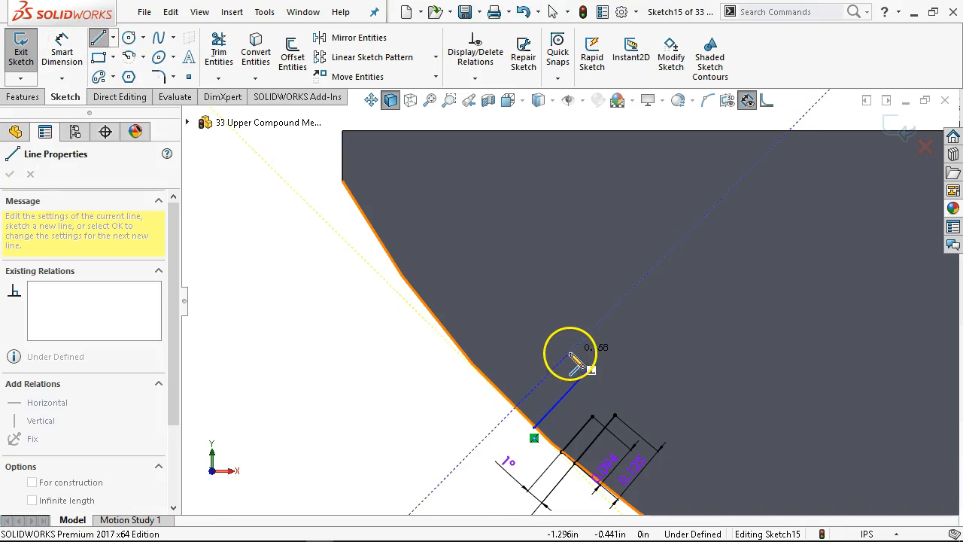
pyautogui.click(567, 350)
pyautogui.rightClick(332, 343)
pyautogui.click(384, 353)
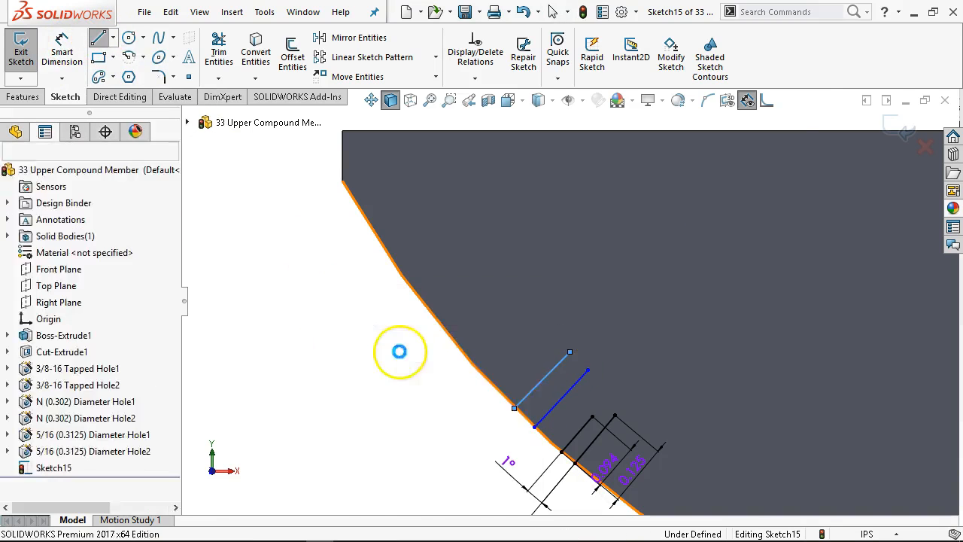
# Make the fourth division line coincident with the arc's center point.
pyautogui.click(549, 371)
pyautogui.scroll(6, 684, 265)
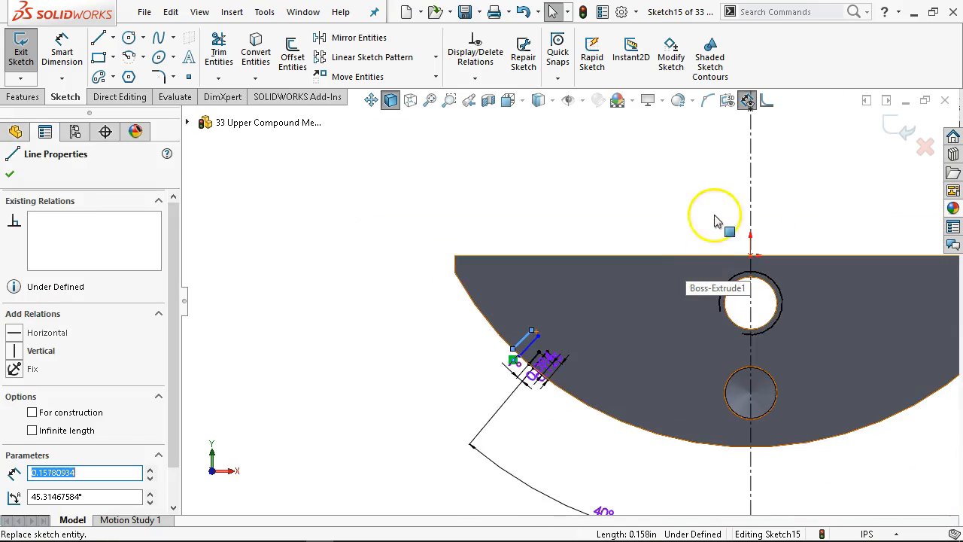
pyautogui.scroll(-3, 705, 180)
pyautogui.click(607, 243)
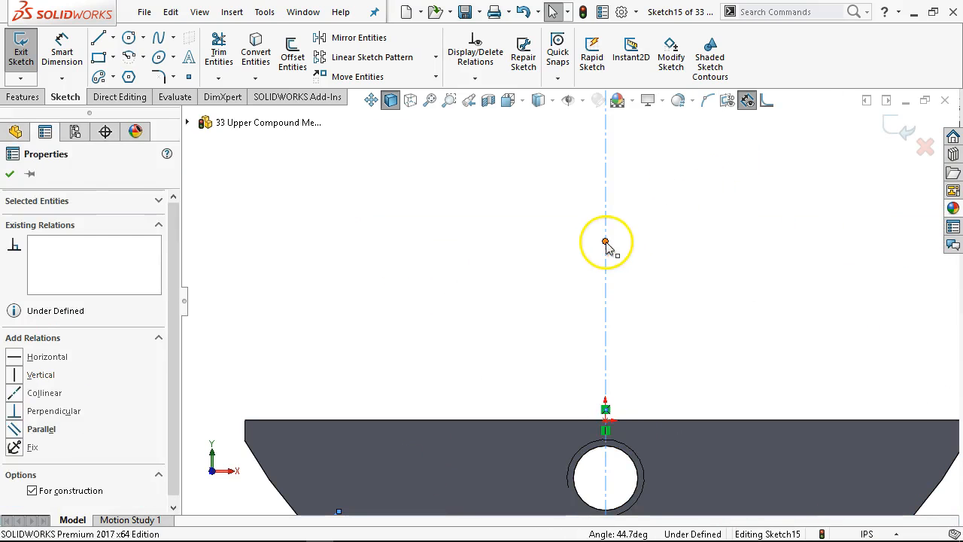
pyautogui.keyDown('ctrl'); pyautogui.click(605, 282); pyautogui.keyUp('ctrl')
pyautogui.click(673, 213)
pyautogui.click(539, 295)
# Make the third and fourth division lines equal in length to the second line.
pyautogui.scroll(2, 545, 354)
pyautogui.scroll(2, 545, 353)
pyautogui.scroll(-8, 487, 393)
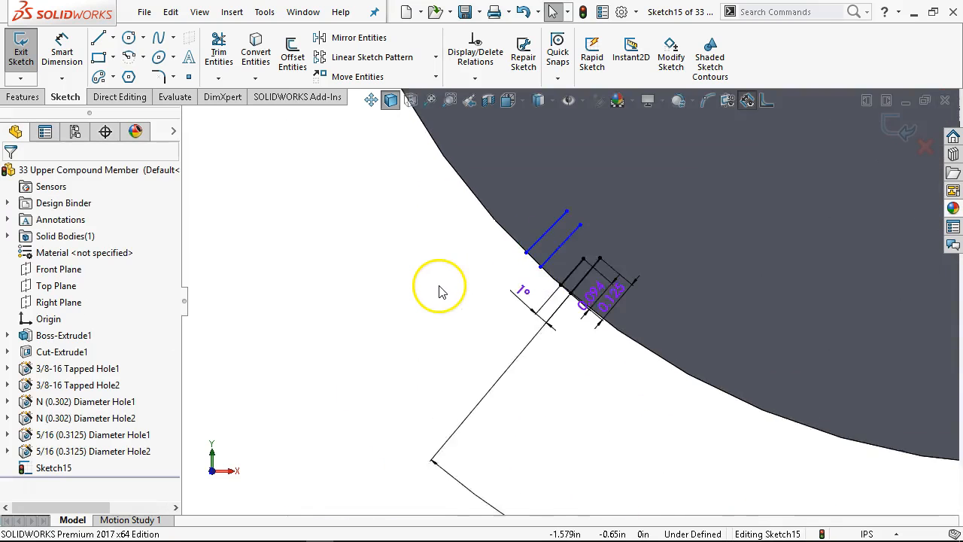
pyautogui.click(606, 270)
pyautogui.keyDown('ctrl'); pyautogui.click(568, 229); pyautogui.keyUp('ctrl')
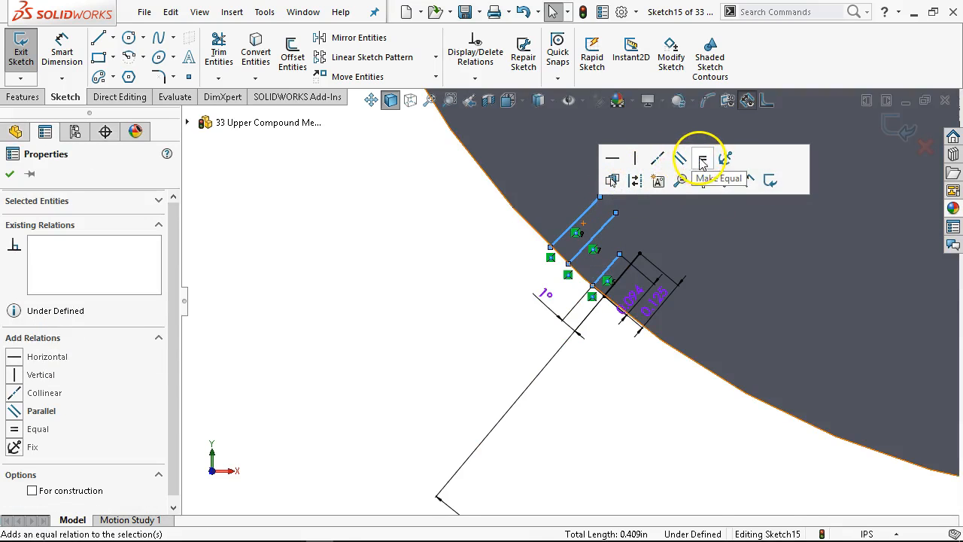
pyautogui.click(702, 162)
pyautogui.click(429, 253)
# Sketch a short fifth division line and a sixth about 0.138 in long, both running inward from the arc beyond the fourth line.
pyautogui.click(98, 38)
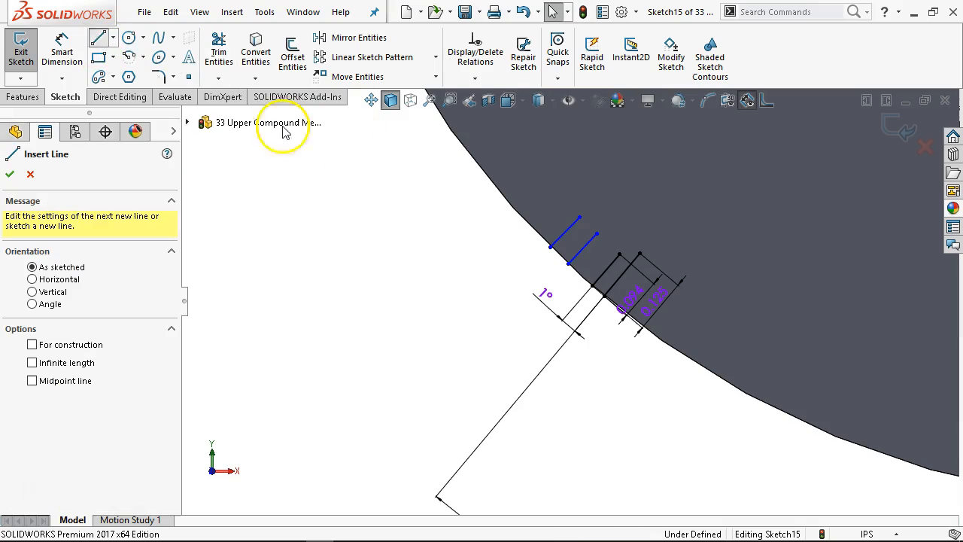
pyautogui.click(527, 228)
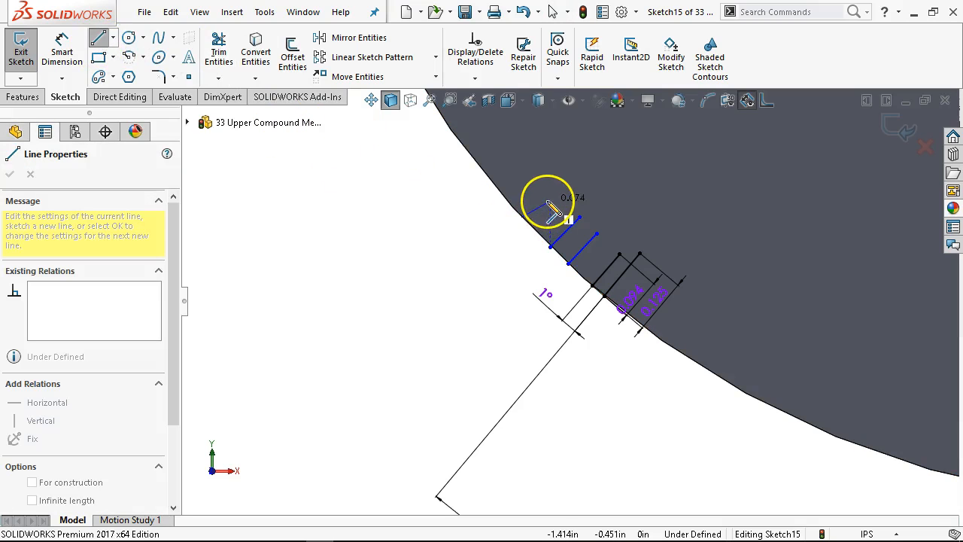
pyautogui.click(550, 190)
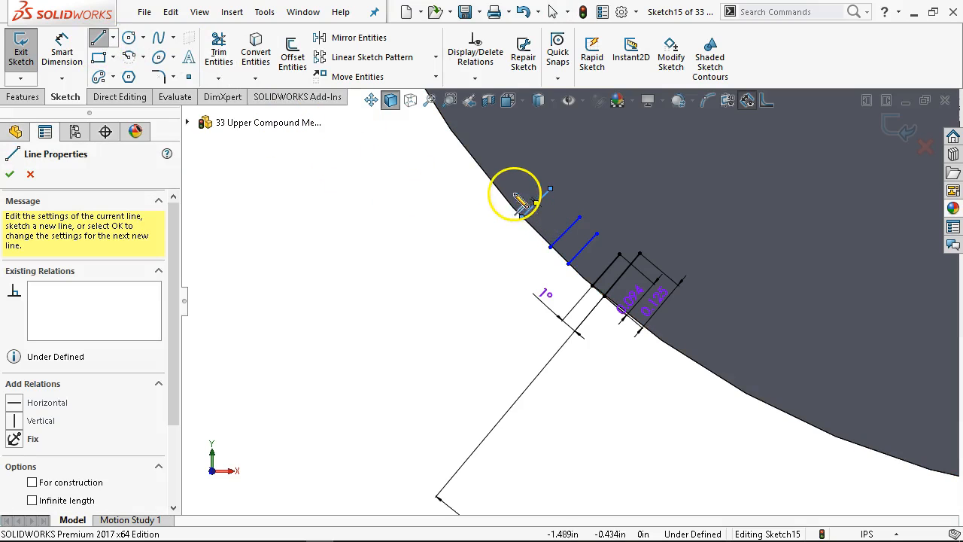
pyautogui.click(515, 192)
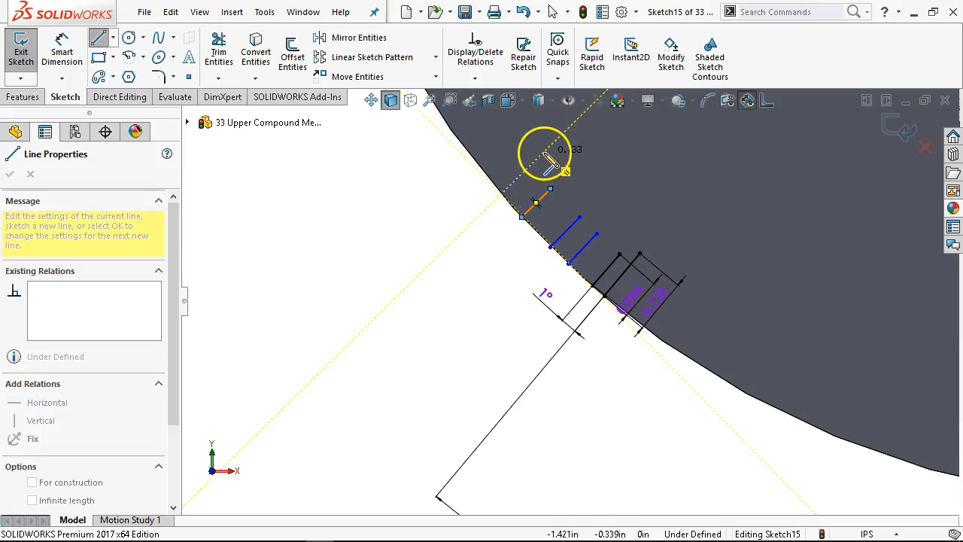
pyautogui.click(544, 154)
pyautogui.rightClick(439, 222)
pyautogui.click(545, 231)
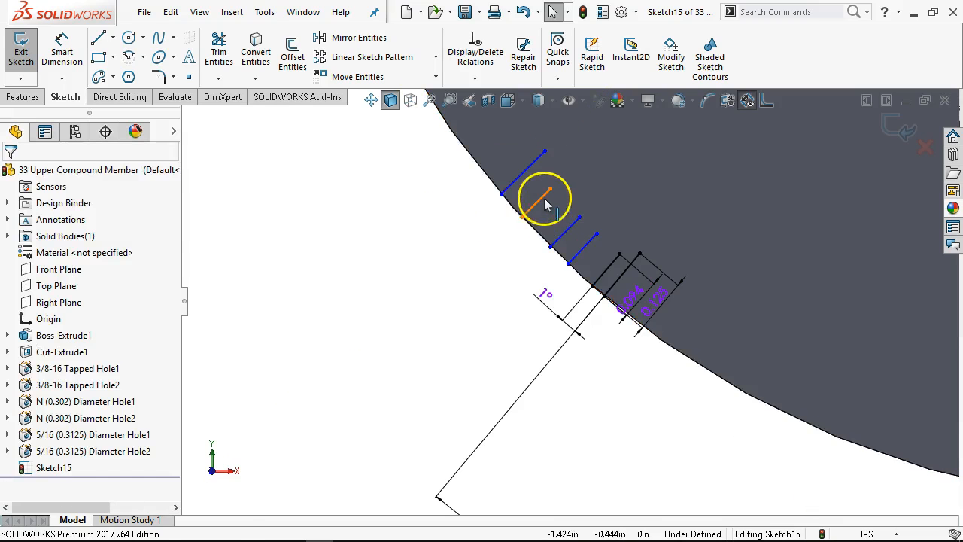
# Make the fifth division line equal in length to the second line.
pyautogui.click(546, 205)
pyautogui.keyDown('ctrl'); pyautogui.click(617, 281); pyautogui.keyUp('ctrl')
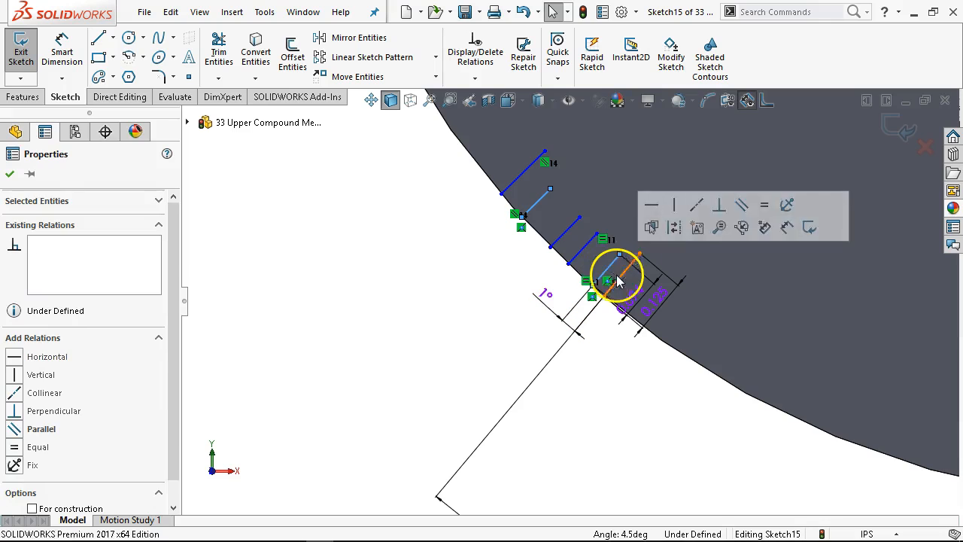
pyautogui.click(764, 204)
pyautogui.click(553, 258)
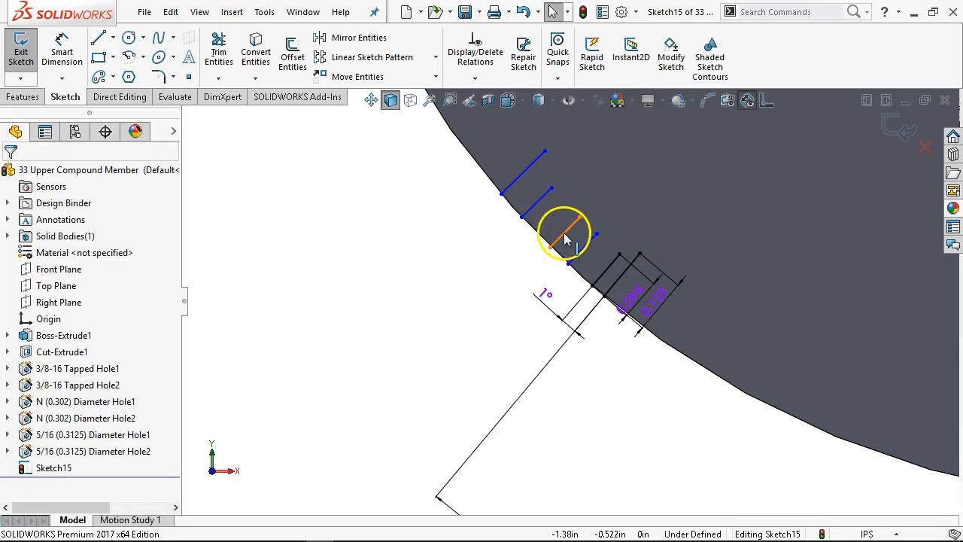
# Make the fifth division line coincident with the arc's center point.
pyautogui.click(566, 239)
pyautogui.scroll(5, 681, 176)
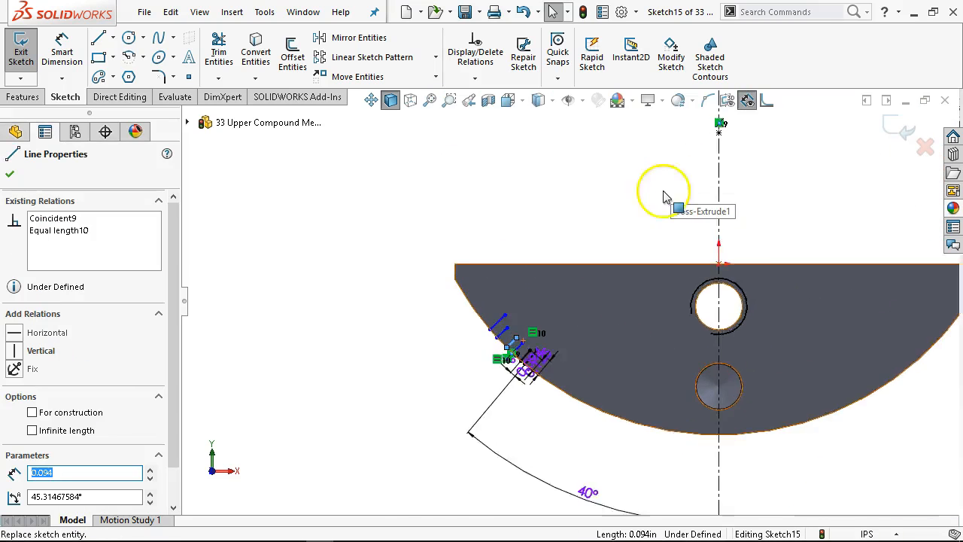
pyautogui.scroll(-3, 664, 197)
pyautogui.click(383, 444)
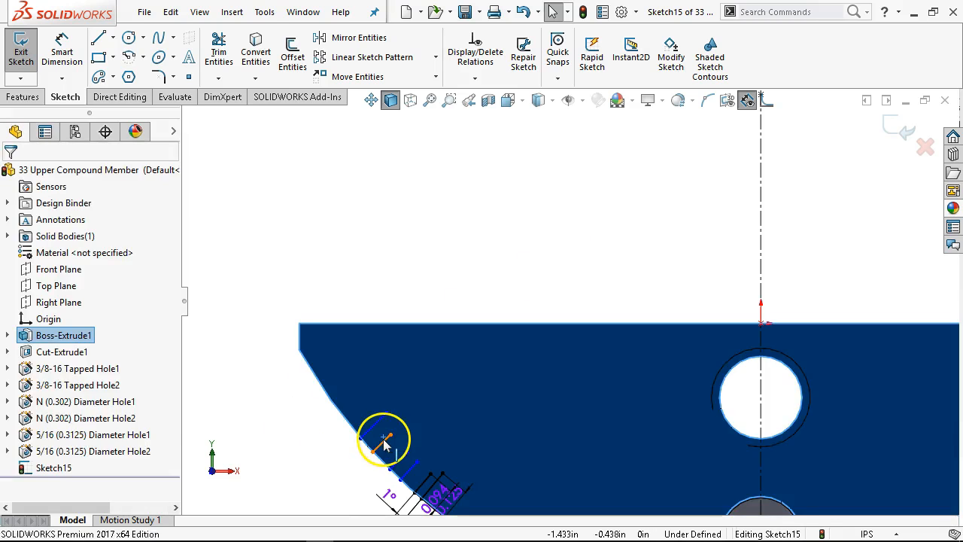
pyautogui.click(384, 444)
pyautogui.scroll(1, 726, 169)
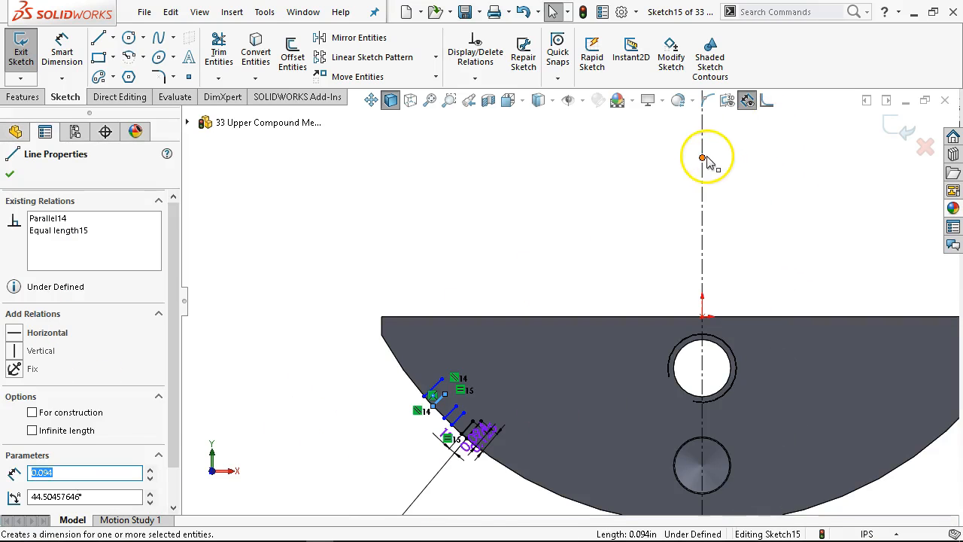
pyautogui.keyDown('ctrl'); pyautogui.click(705, 158); pyautogui.keyUp('ctrl')
pyautogui.click(768, 89)
pyautogui.click(512, 232)
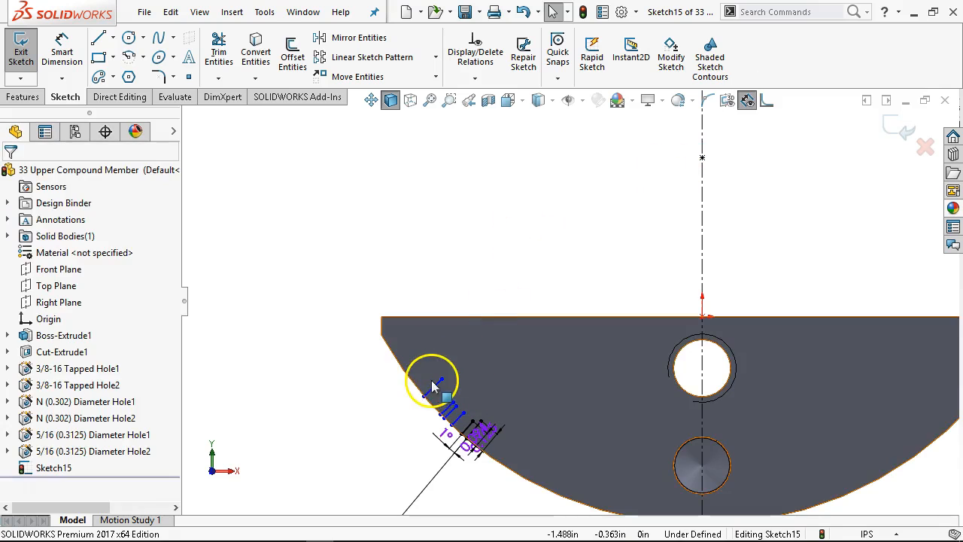
# Try to make the sixth division line coincident with the arc's center point.
pyautogui.click(433, 384)
pyautogui.keyDown('ctrl'); pyautogui.click(702, 158); pyautogui.keyUp('ctrl')
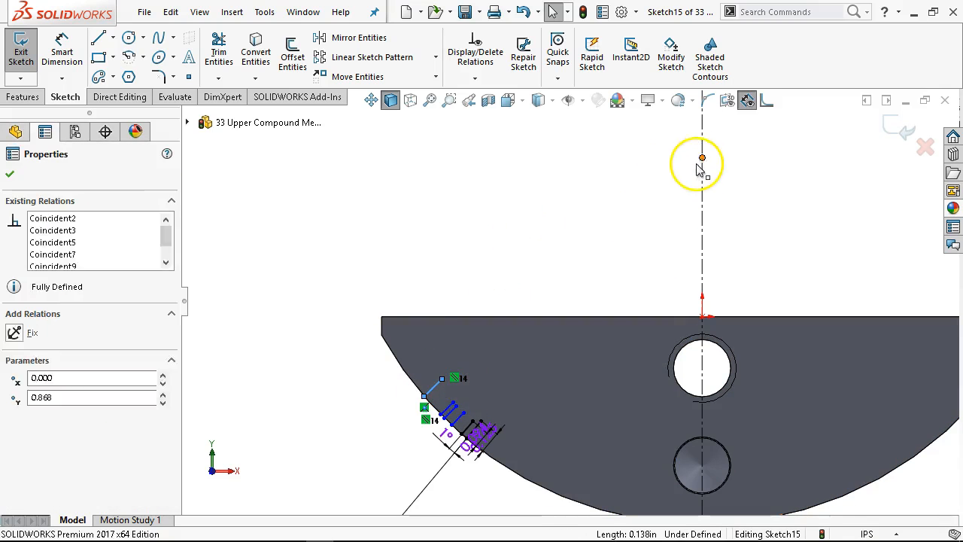
pyautogui.click(768, 90)
pyautogui.click(585, 264)
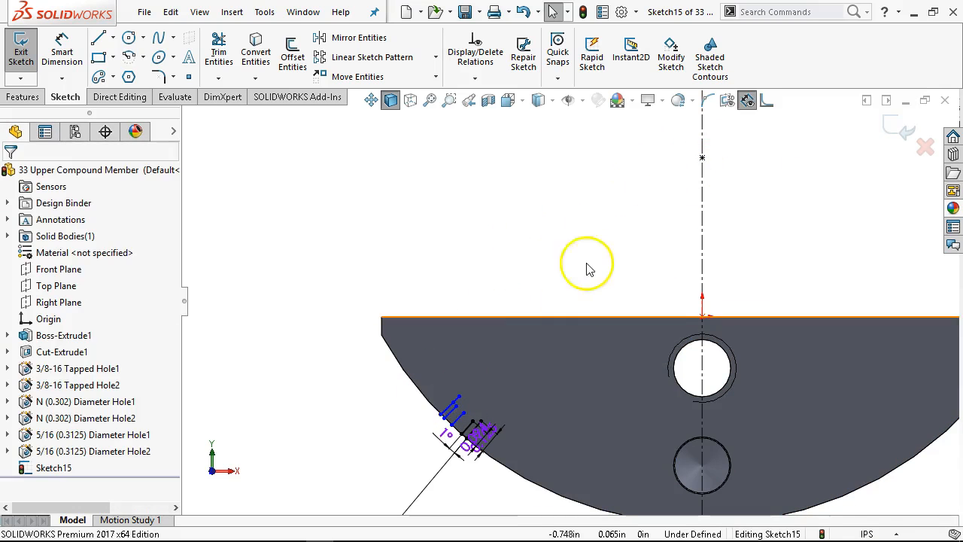
# Try to separate the overlapping fifth and sixth division lines by moving their endpoints along the arc.
pyautogui.scroll(-3, 408, 447)
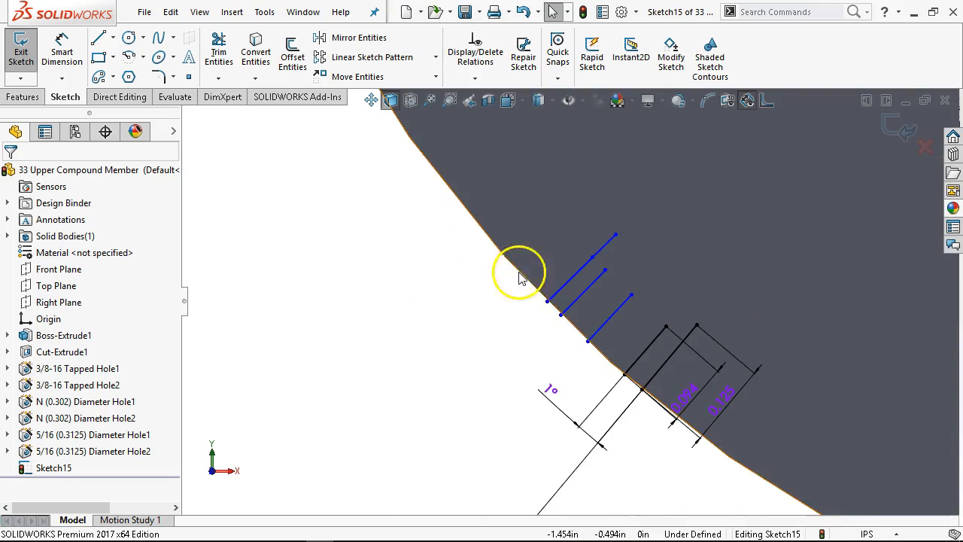
pyautogui.scroll(-3, 531, 331)
pyautogui.moveTo(566, 286); pyautogui.dragTo(531, 246)
pyautogui.click(535, 321)
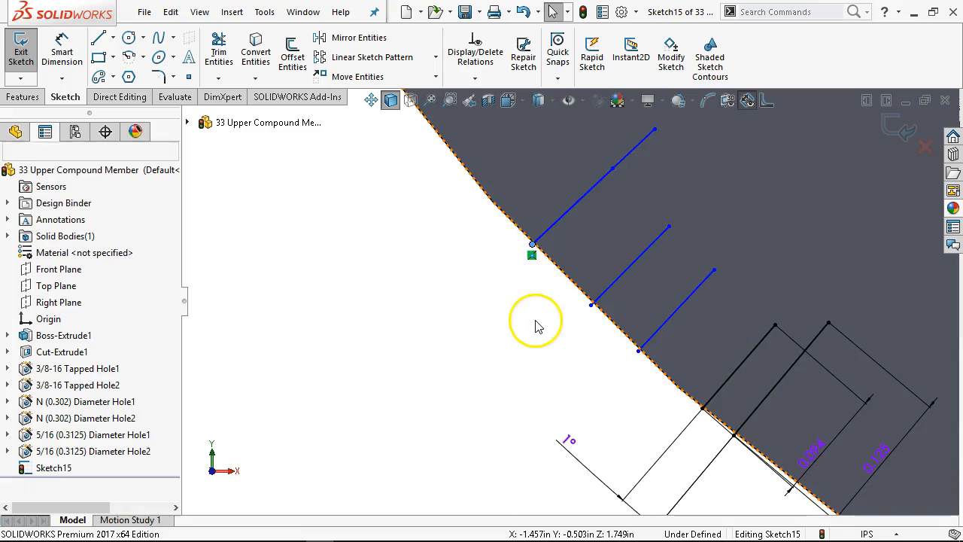
pyautogui.scroll(1, 550, 340)
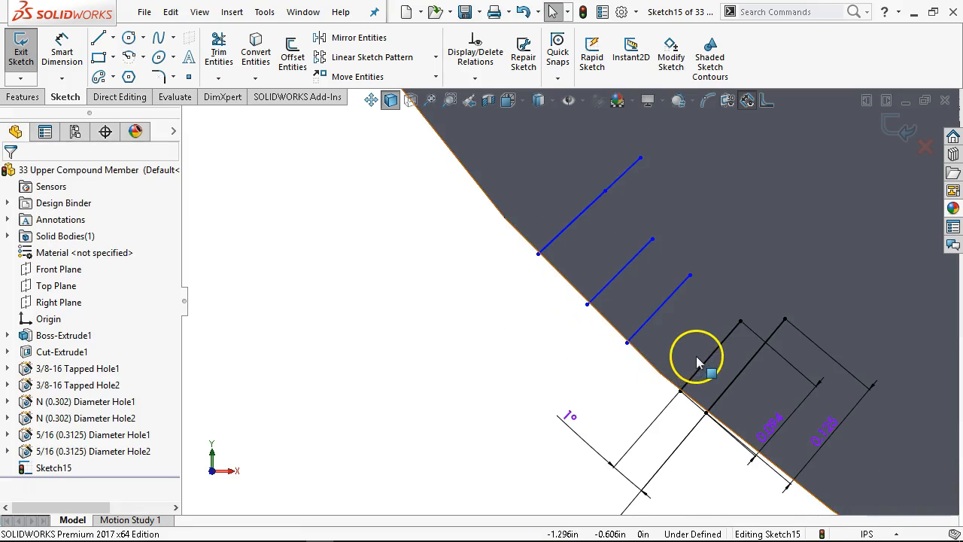
pyautogui.click(606, 192)
pyautogui.moveTo(606, 192); pyautogui.dragTo(517, 298)
pyautogui.click(531, 295)
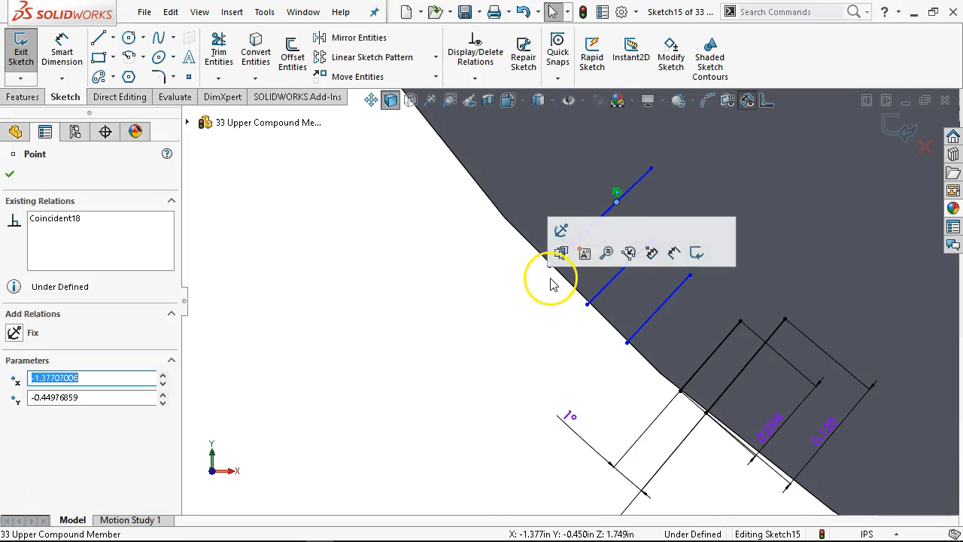
pyautogui.click(547, 300)
# Undo the endpoint moves and the sixth division line's coincident relation with the arc's center point.
pyautogui.hotkey('ctrl', 'z')
pyautogui.hotkey('ctrl', 'z')
pyautogui.hotkey('ctrl', 'z')
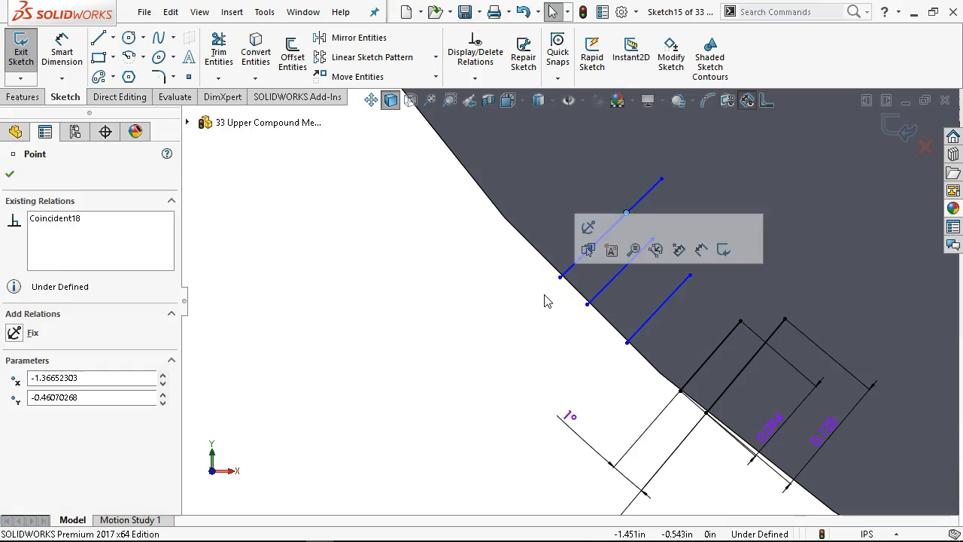
pyautogui.hotkey('ctrl', 'z')
pyautogui.hotkey('ctrl', 'z')
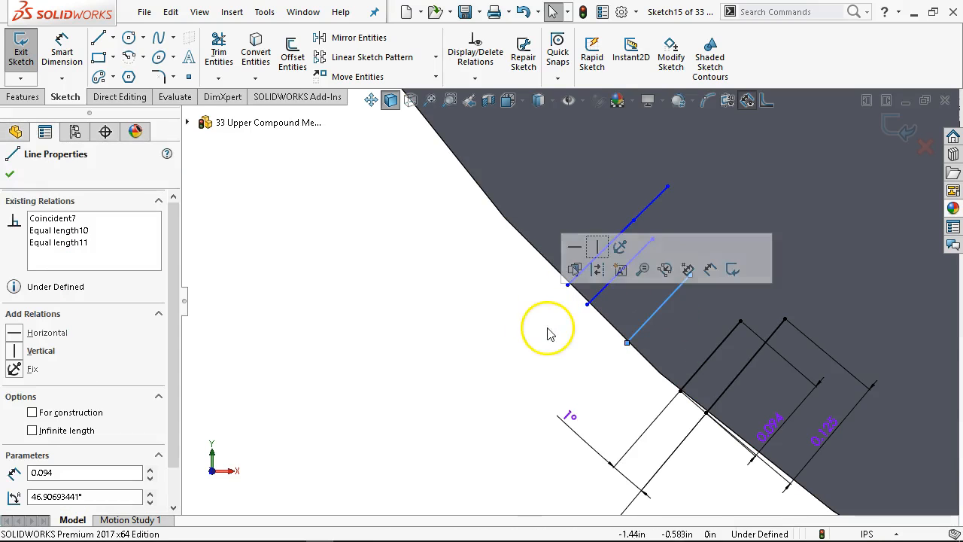
pyautogui.click(558, 341)
pyautogui.hotkey('ctrl', 'z')
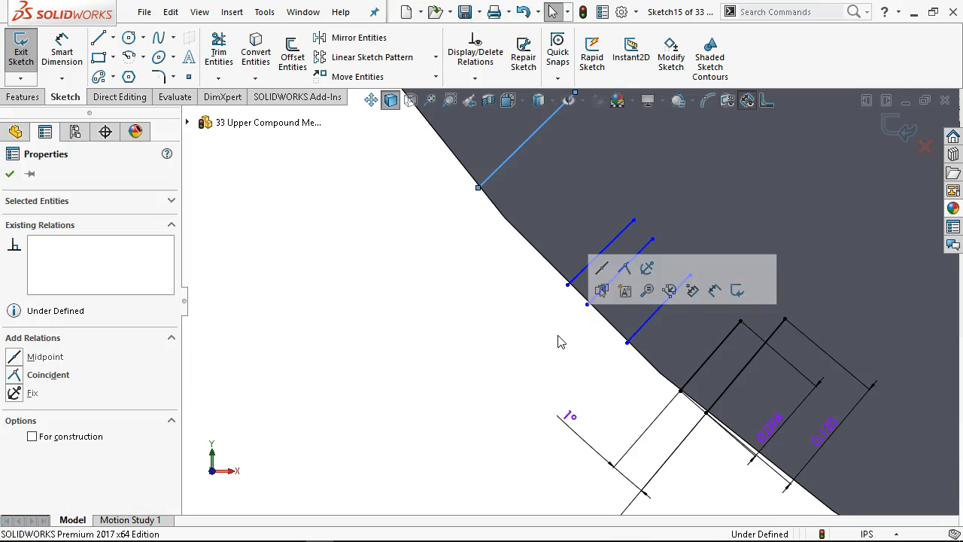
# Slide the fifth division line's outer endpoint along the arc, away from the fourth line.
pyautogui.moveTo(568, 285); pyautogui.dragTo(548, 271)
pyautogui.click(537, 295)
# Examine the existing relations of the fourth, fifth and sixth division lines with each other and the arc's center point.
pyautogui.click(568, 236)
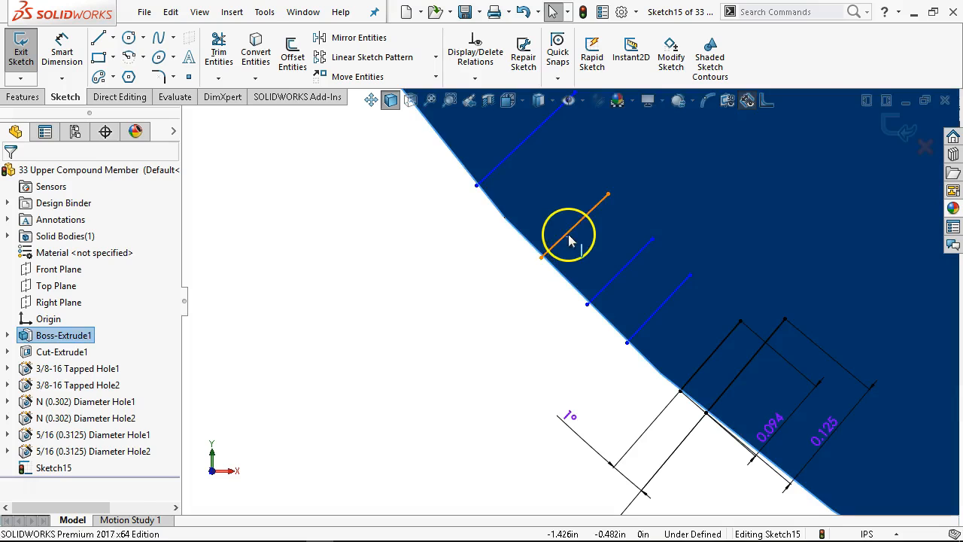
pyautogui.click(568, 234)
pyautogui.click(628, 270)
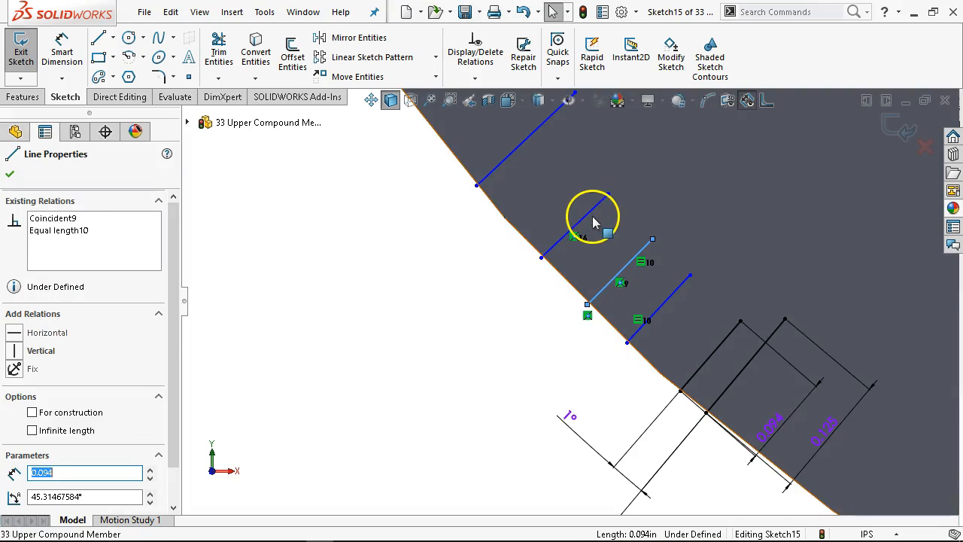
pyautogui.scroll(-5, 588, 215)
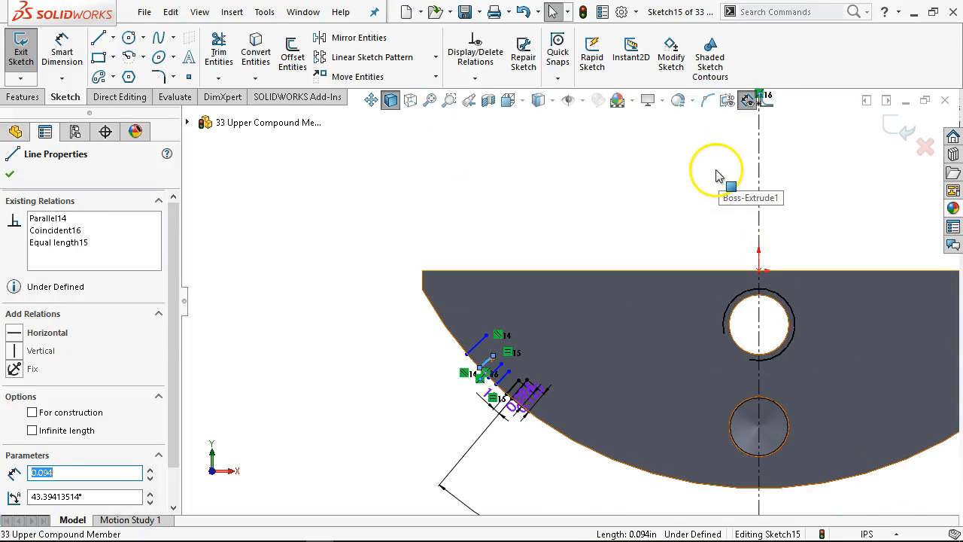
pyautogui.scroll(-2, 711, 129)
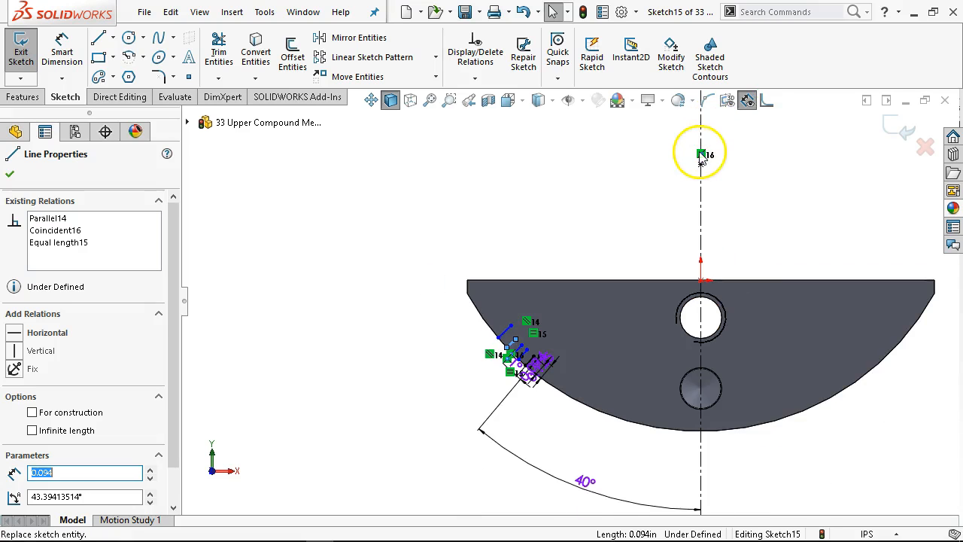
pyautogui.scroll(4, 555, 311)
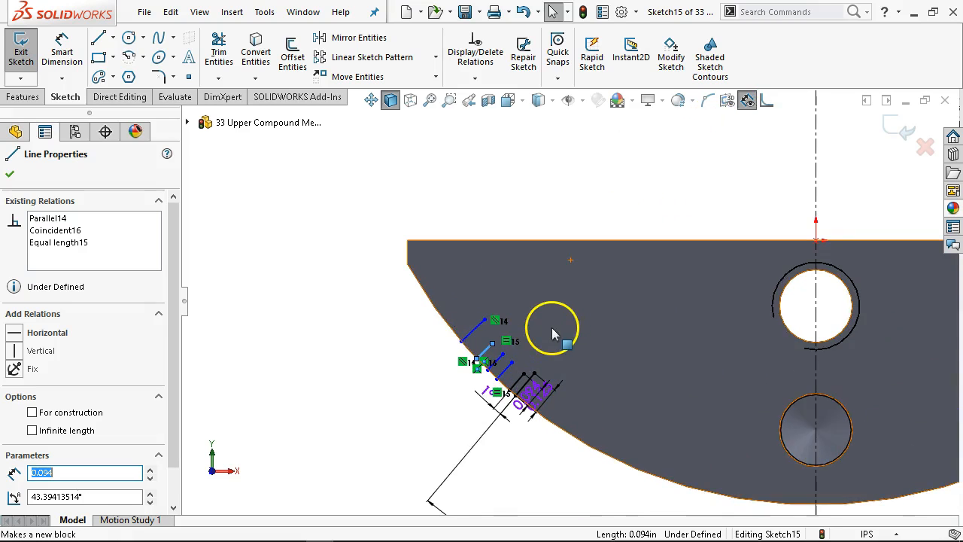
pyautogui.click(476, 327)
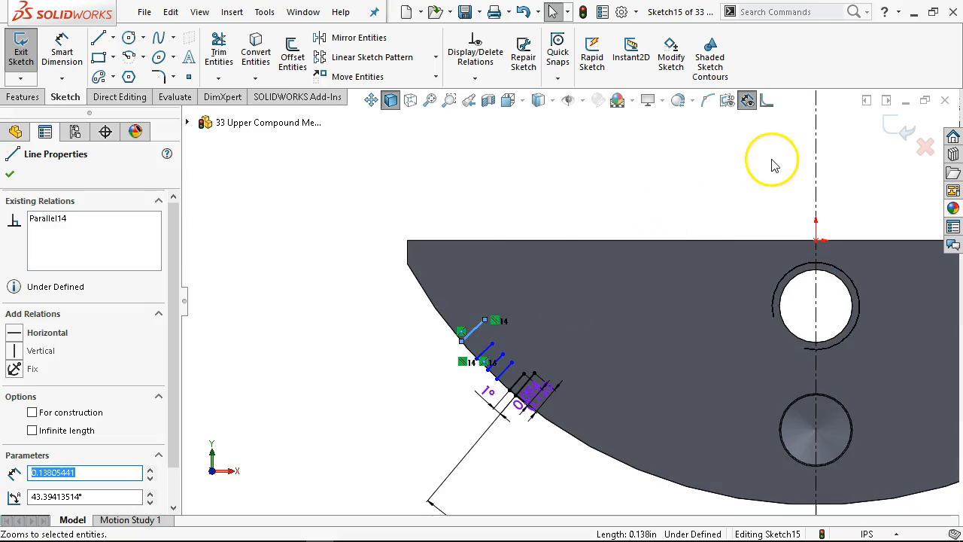
pyautogui.scroll(-2, 767, 161)
pyautogui.scroll(1, 767, 156)
pyautogui.scroll(-2, 592, 216)
pyautogui.click(367, 261)
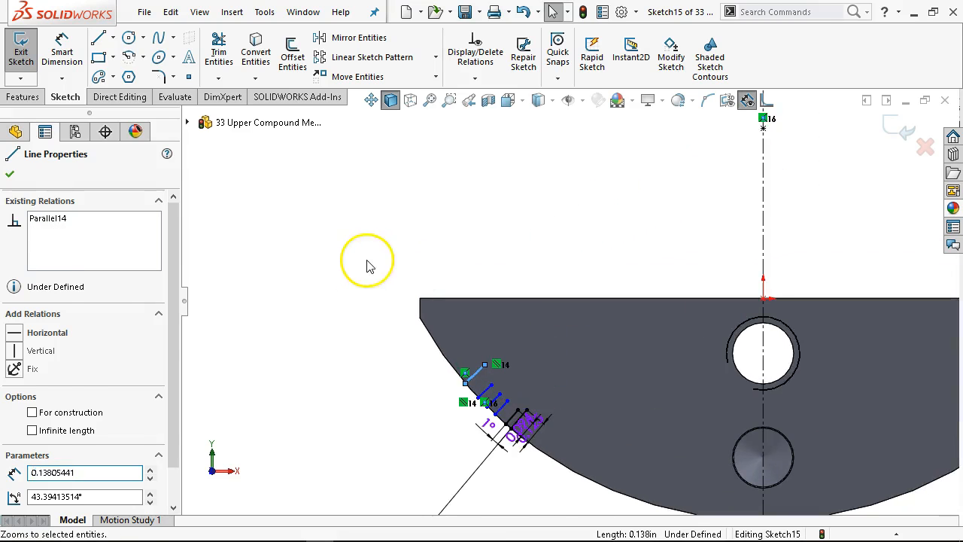
pyautogui.scroll(-3, 384, 422)
pyautogui.scroll(-1, 629, 397)
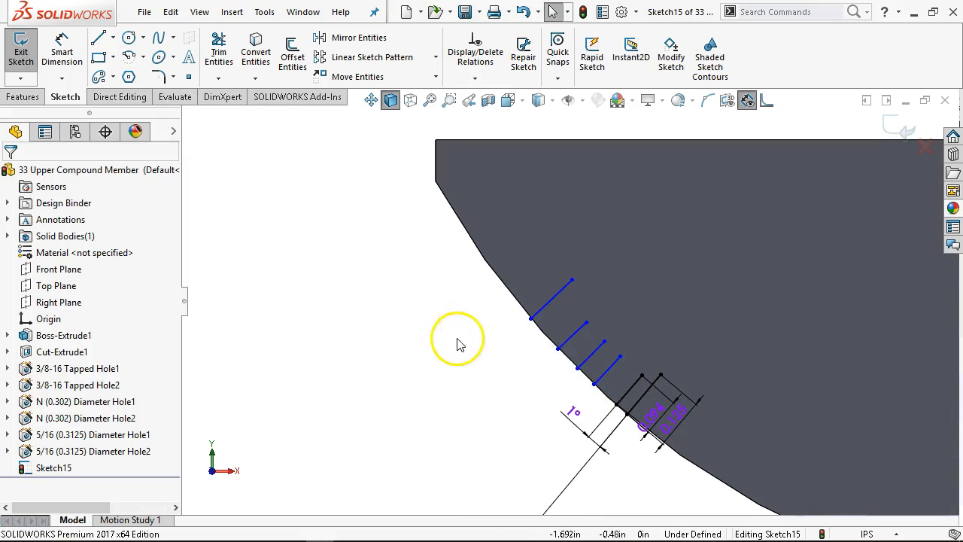
# Dimension the angle between the second and third division lines on the arc as 1°.
pyautogui.click(531, 319)
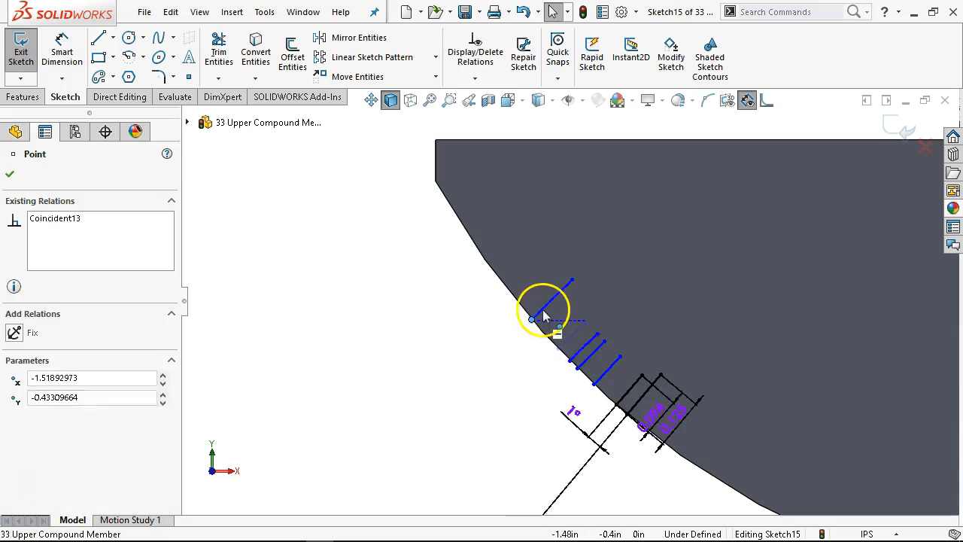
pyautogui.click(453, 387)
pyautogui.click(59, 42)
pyautogui.scroll(-2, 466, 383)
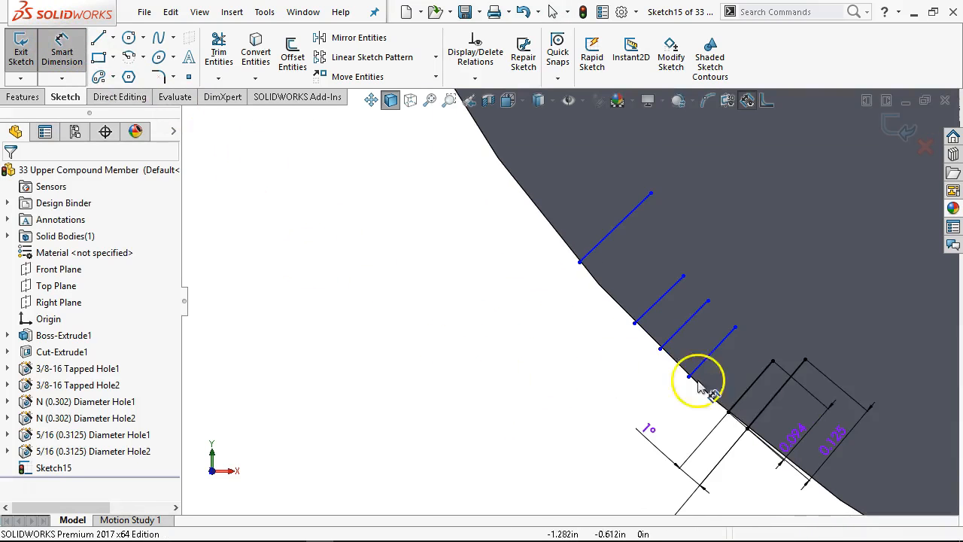
pyautogui.click(755, 392)
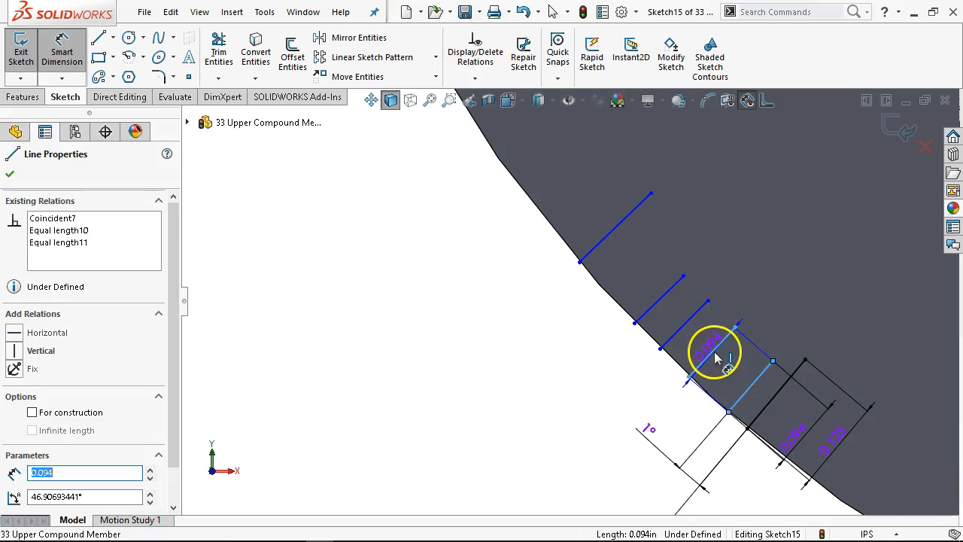
pyautogui.click(690, 403)
pyautogui.click(686, 407)
pyautogui.write('1')
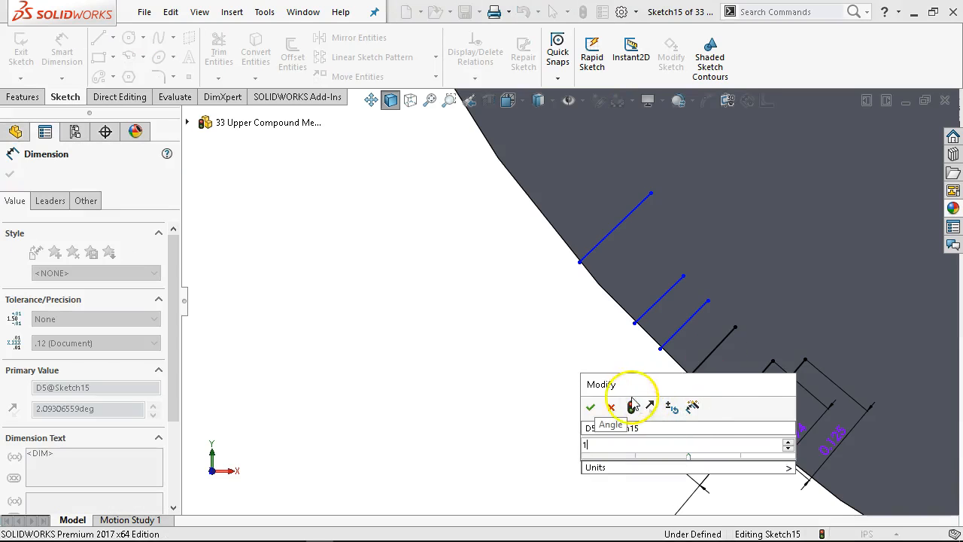
pyautogui.click(590, 407)
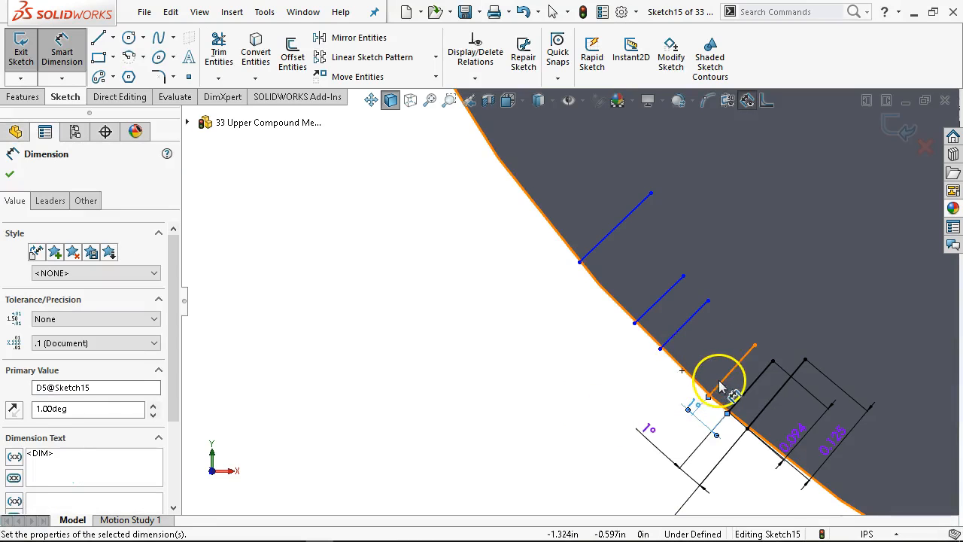
# Add an angular dimension between the third and fourth division lines.
pyautogui.click(720, 384)
pyautogui.click(677, 370)
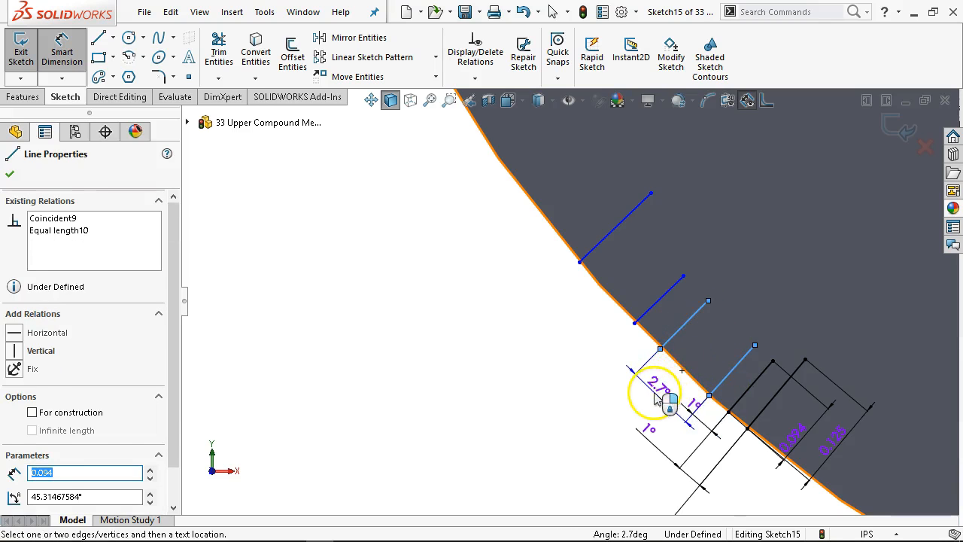
# Dimension the angles between the next two pairs of neighbouring graduation lines at 1° each.
pyautogui.click(666, 397)
pyautogui.write('1')
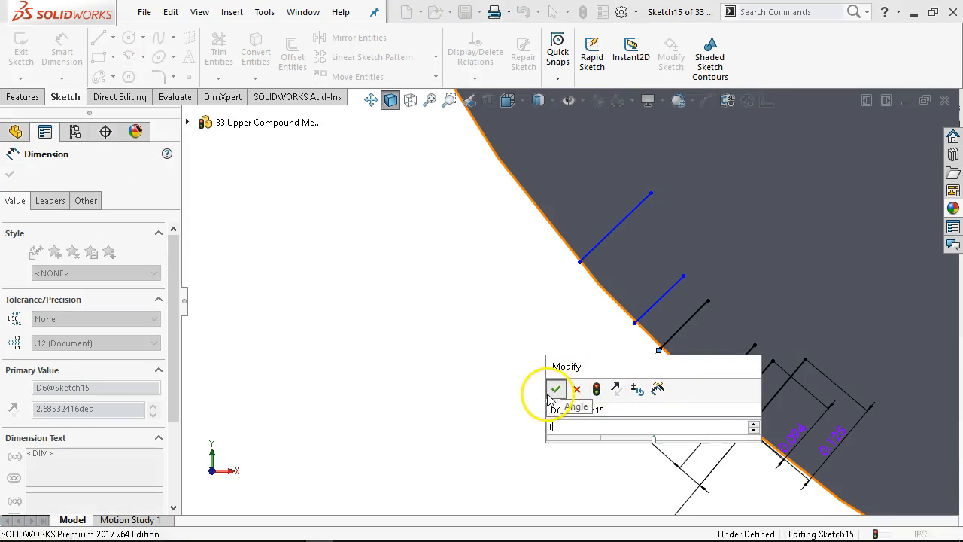
pyautogui.click(555, 389)
pyautogui.click(711, 355)
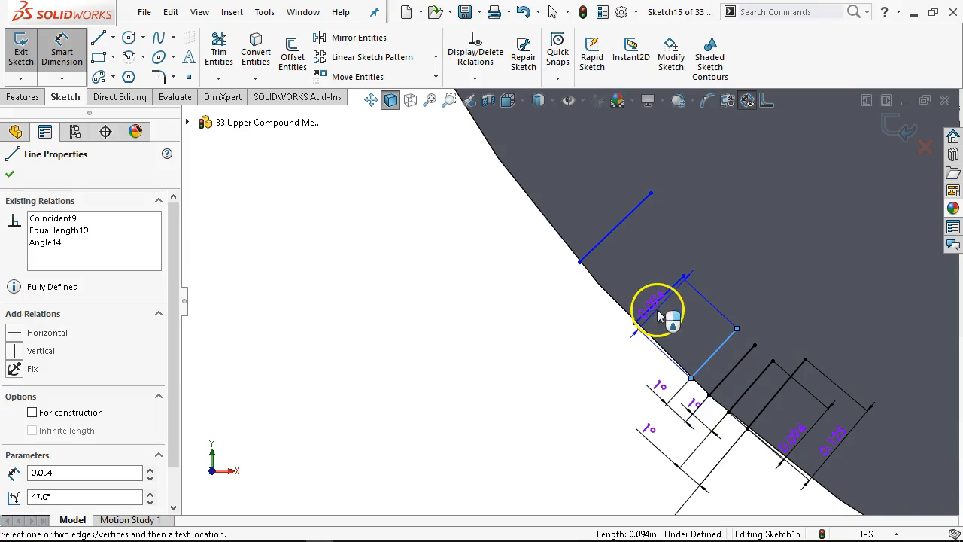
pyautogui.click(656, 312)
pyautogui.click(602, 385)
pyautogui.write('1')
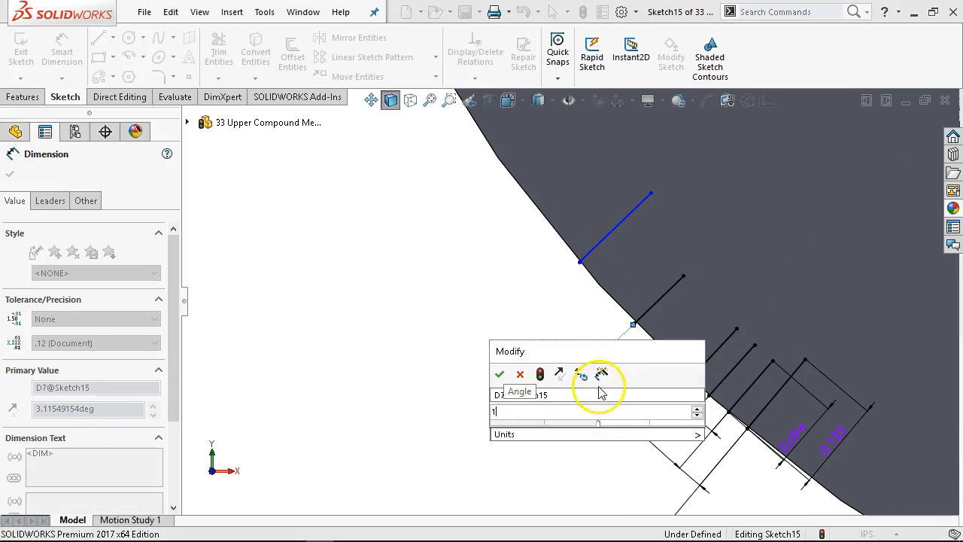
pyautogui.click(500, 374)
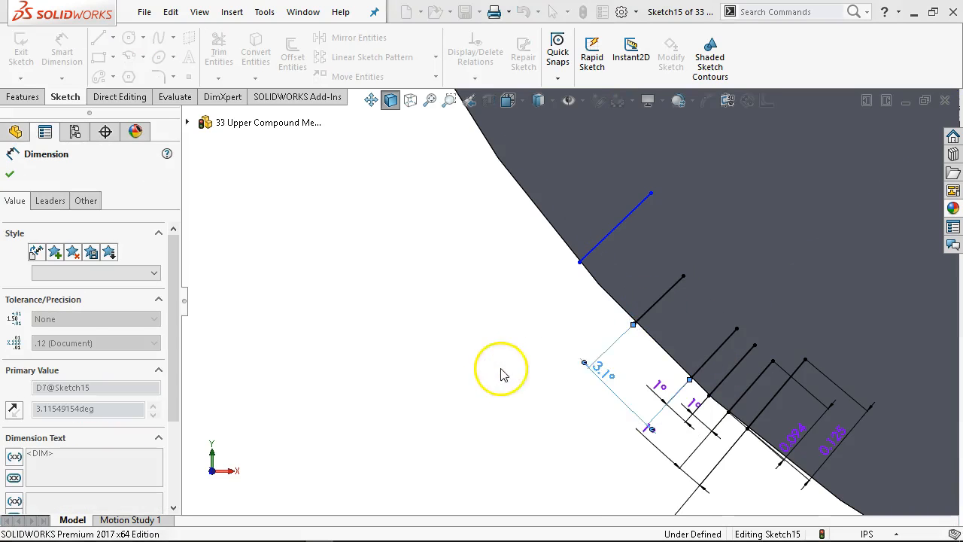
# Dimension the spacing between the outermost graduation line and its nearest neighbour.
pyautogui.click(611, 230)
pyautogui.click(607, 344)
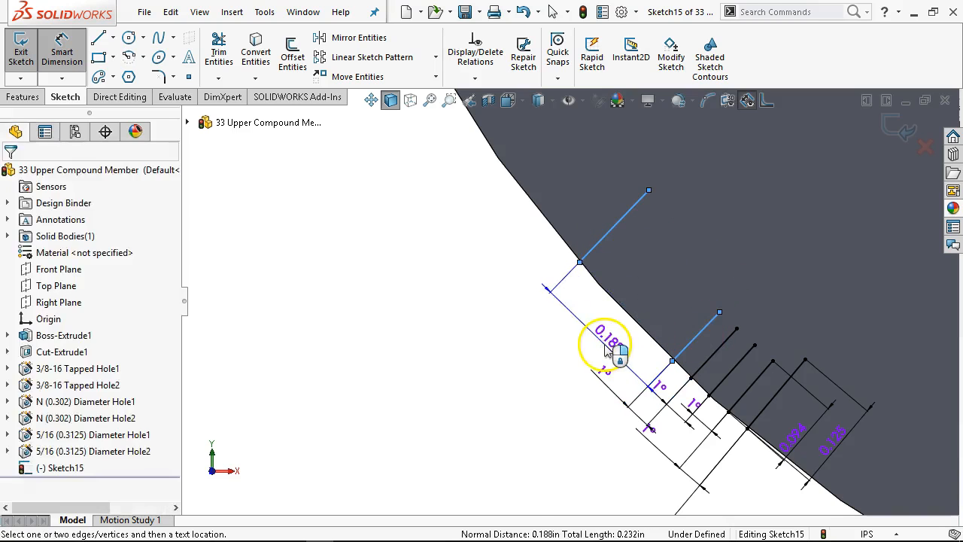
pyautogui.click(527, 341)
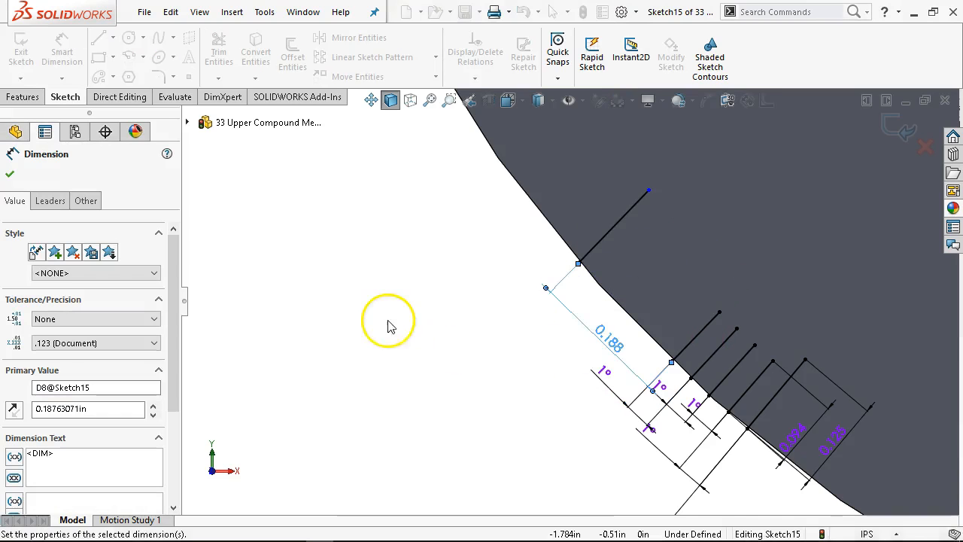
pyautogui.rightClick(412, 297)
pyautogui.click(442, 348)
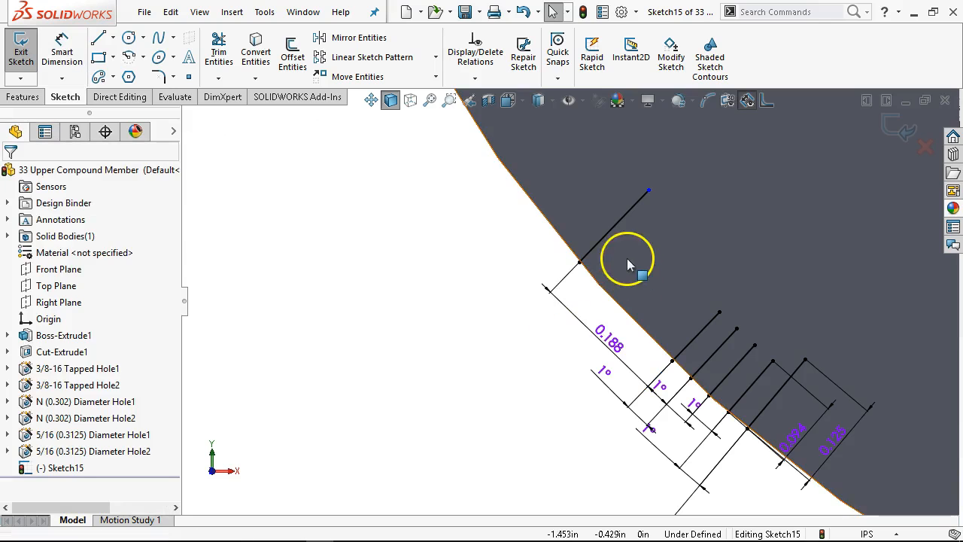
# Inspect the outermost graduation line, pull its free endpoint slightly, and delete its spacing dimension.
pyautogui.click(614, 238)
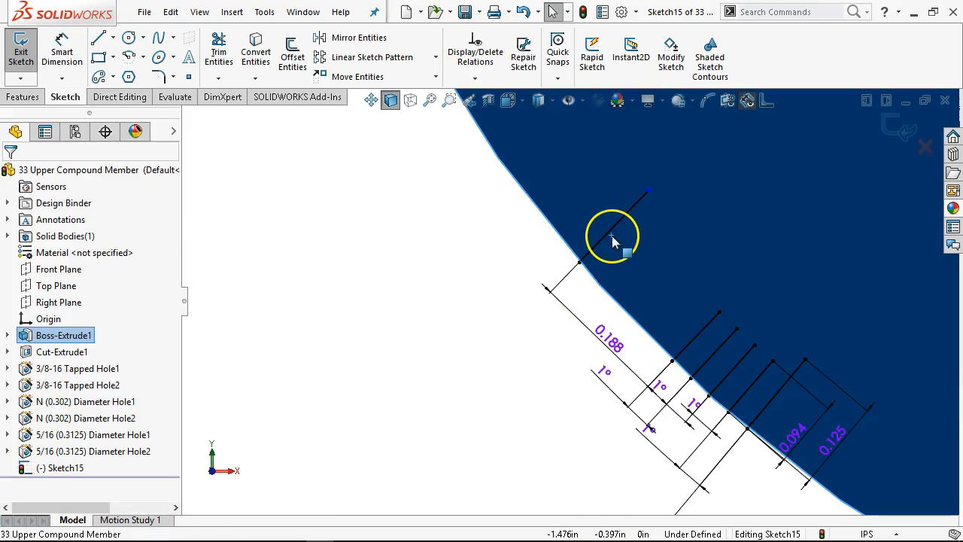
pyautogui.click(553, 268)
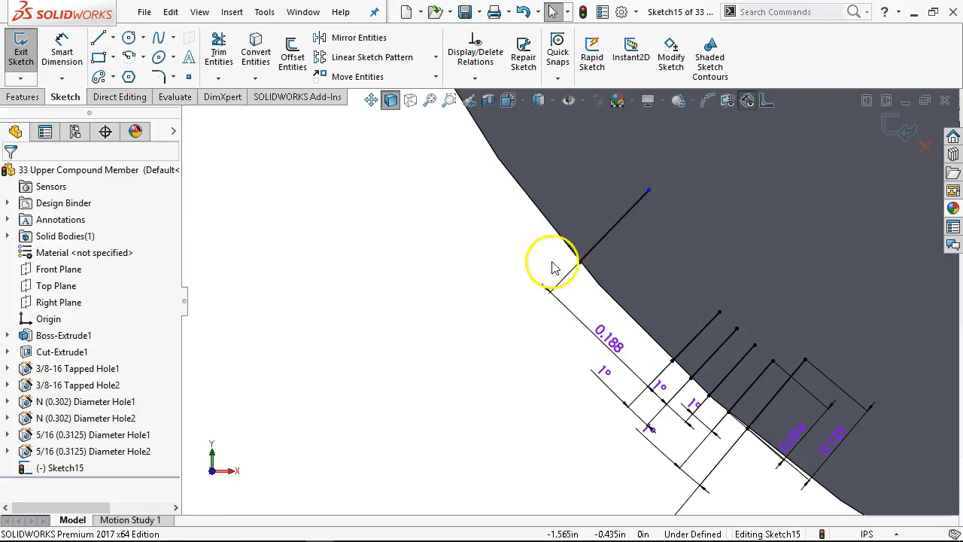
pyautogui.click(599, 252)
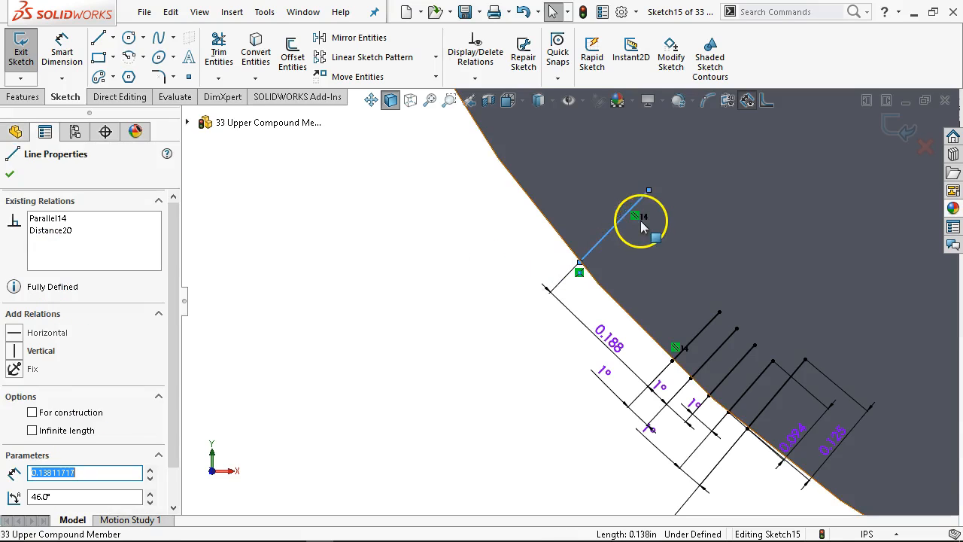
pyautogui.press('Escape')
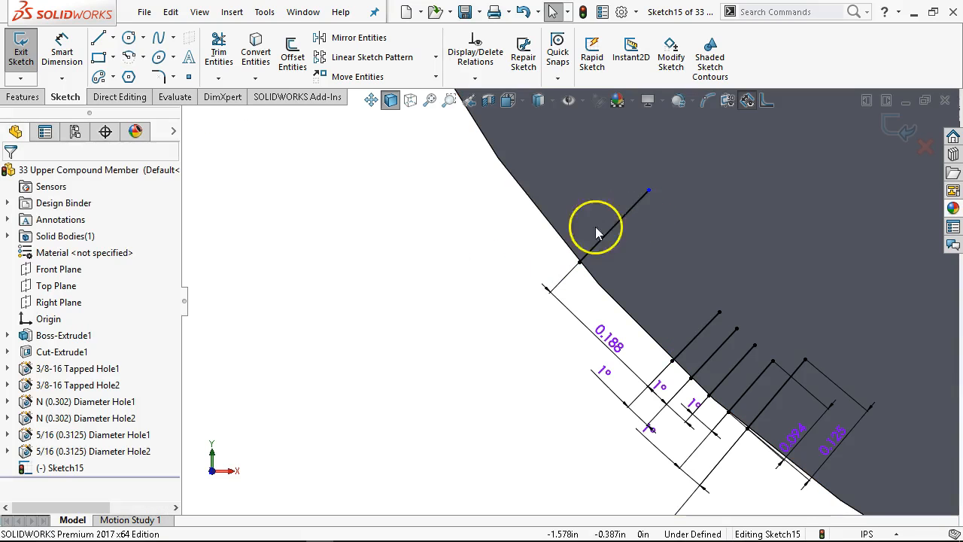
pyautogui.click(652, 191)
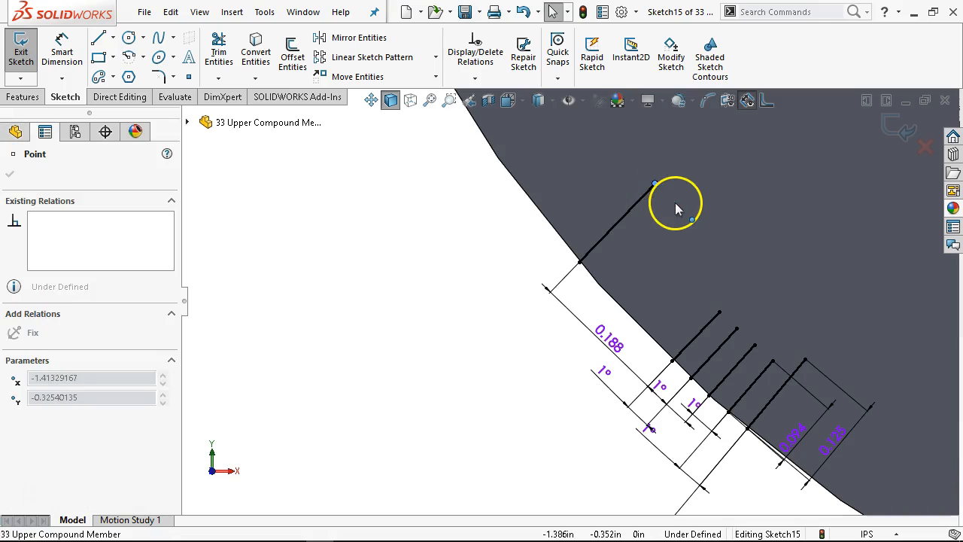
pyautogui.click(598, 336)
pyautogui.press('Delete')
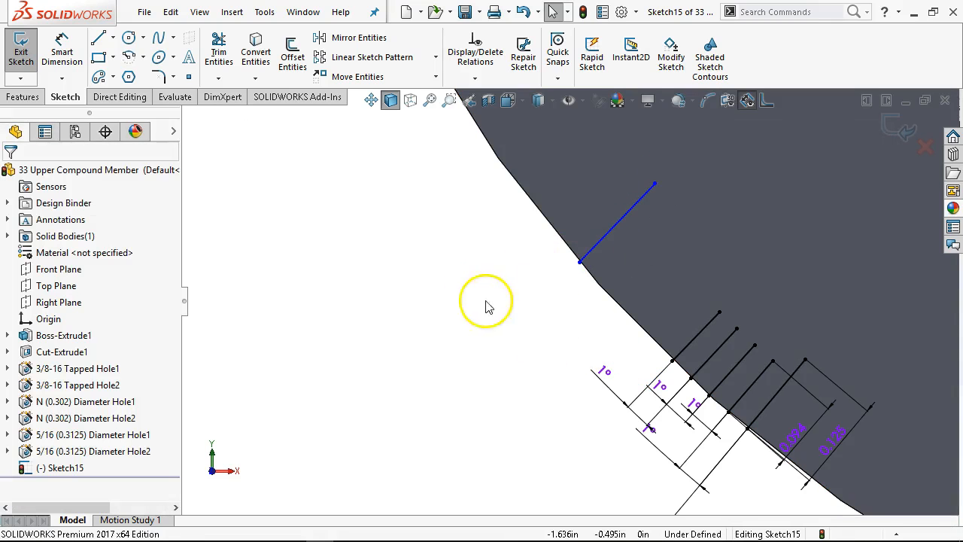
# Swing the free end of the outermost line so it is no longer parallel to the neighbouring graduation line.
pyautogui.click(63, 43)
pyautogui.rightClick(471, 299)
pyautogui.click(543, 345)
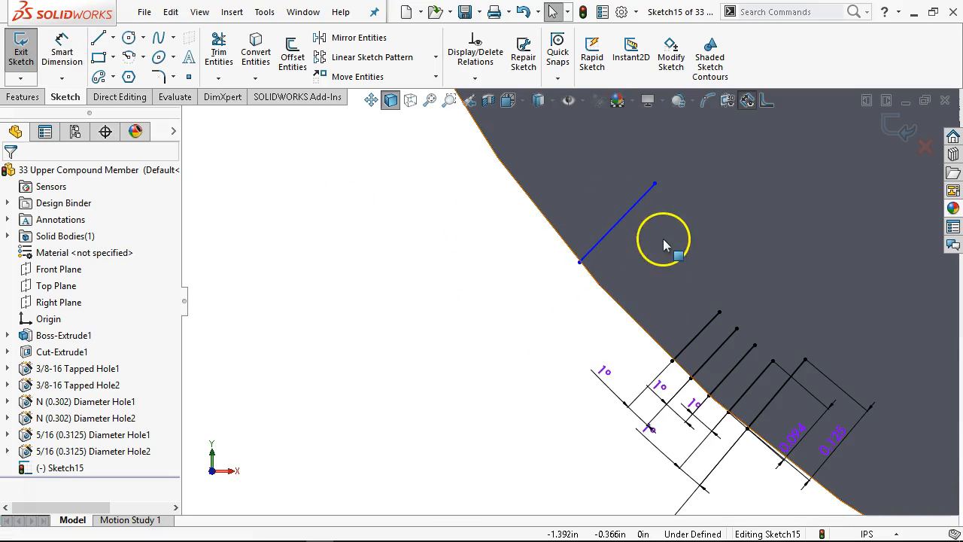
pyautogui.moveTo(655, 183); pyautogui.dragTo(691, 206)
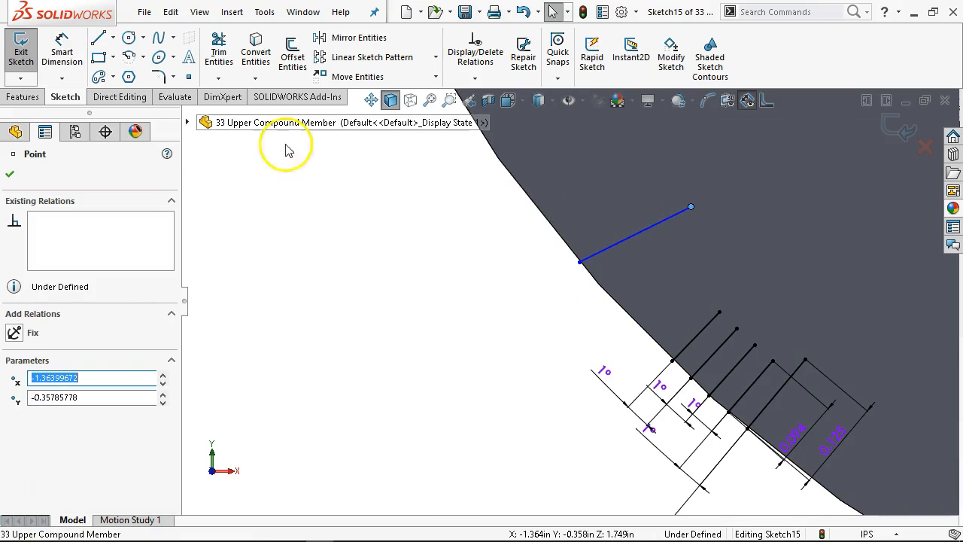
# Try to dimension the outermost line's free endpoint from the neighbouring graduation line, and undo that dimension.
pyautogui.click(61, 43)
pyautogui.click(701, 331)
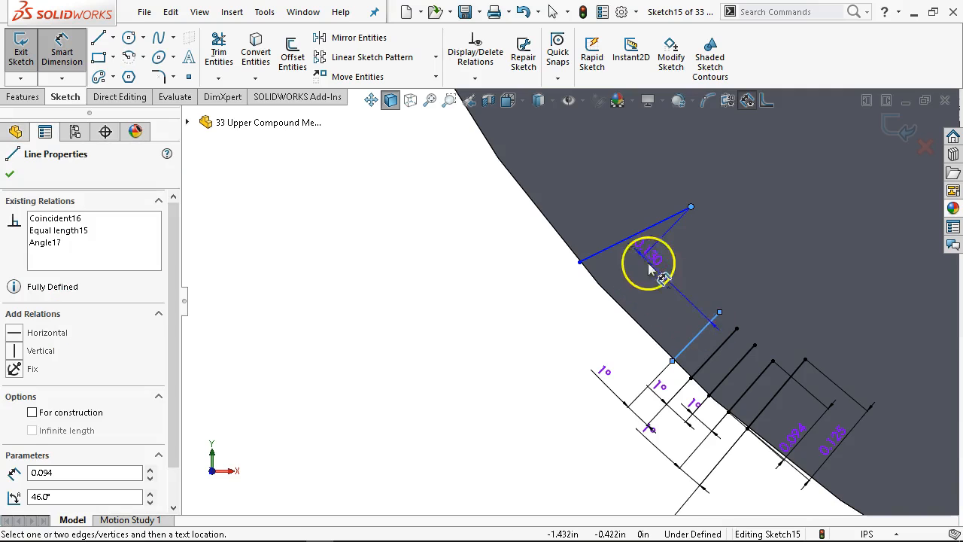
pyautogui.click(621, 249)
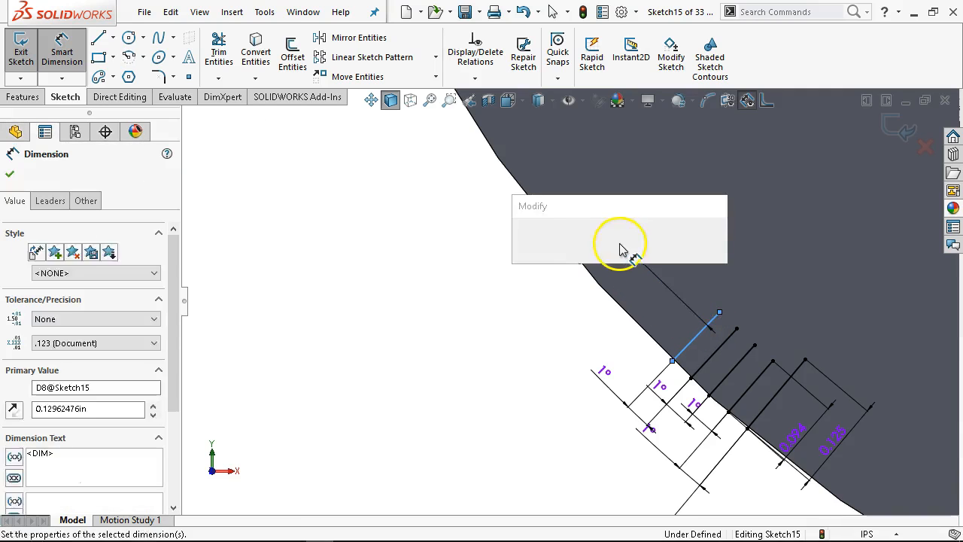
pyautogui.click(537, 244)
pyautogui.rightClick(435, 350)
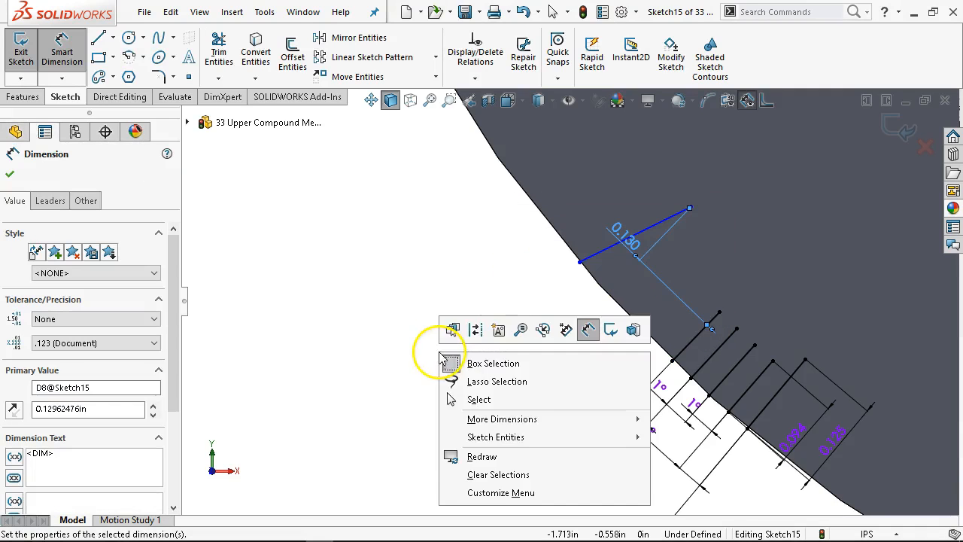
pyautogui.click(476, 399)
pyautogui.press('Escape')
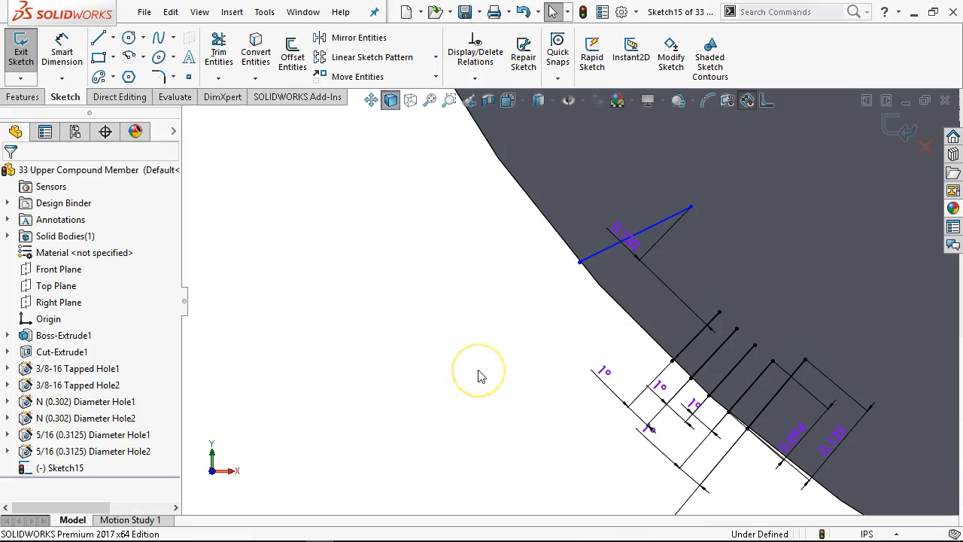
pyautogui.hotkey('ctrl', 'z')
# Make the outermost graduation line coincident with the centre point above the part on the vertical centreline.
pyautogui.click(516, 226)
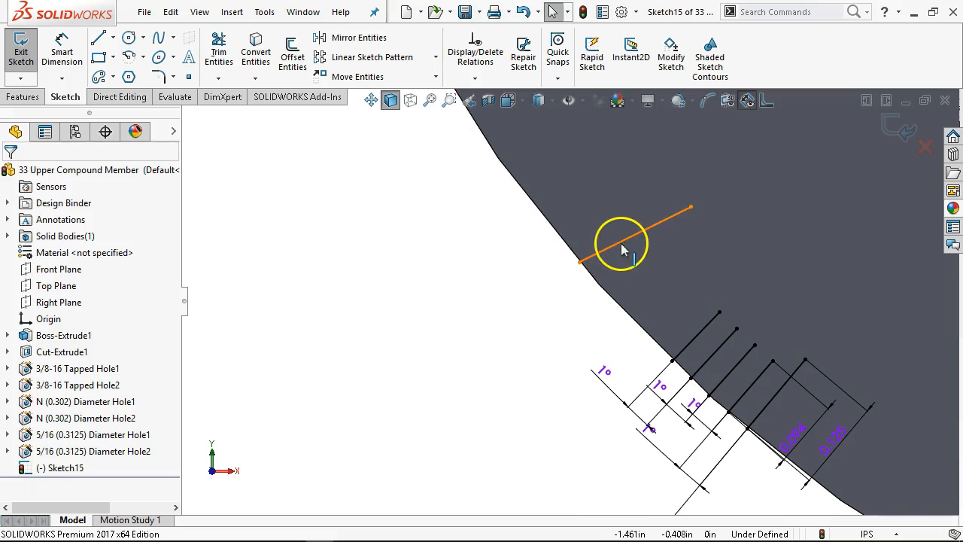
pyautogui.click(622, 251)
pyautogui.scroll(6, 850, 162)
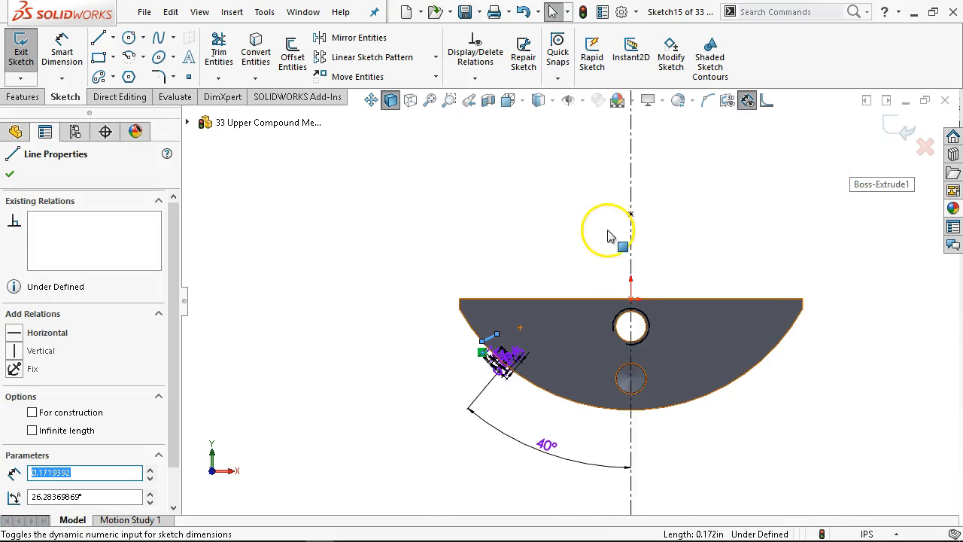
pyautogui.keyDown('ctrl'); pyautogui.click(631, 221); pyautogui.keyUp('ctrl')
pyautogui.keyDown('ctrl'); pyautogui.click(628, 231); pyautogui.keyUp('ctrl')
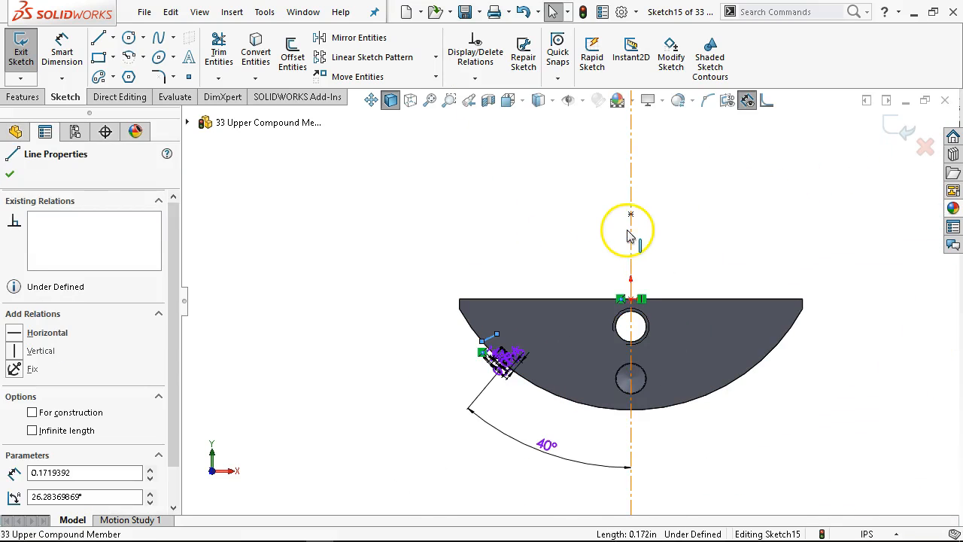
pyautogui.keyDown('ctrl'); pyautogui.click(630, 215); pyautogui.keyUp('ctrl')
pyautogui.click(698, 151)
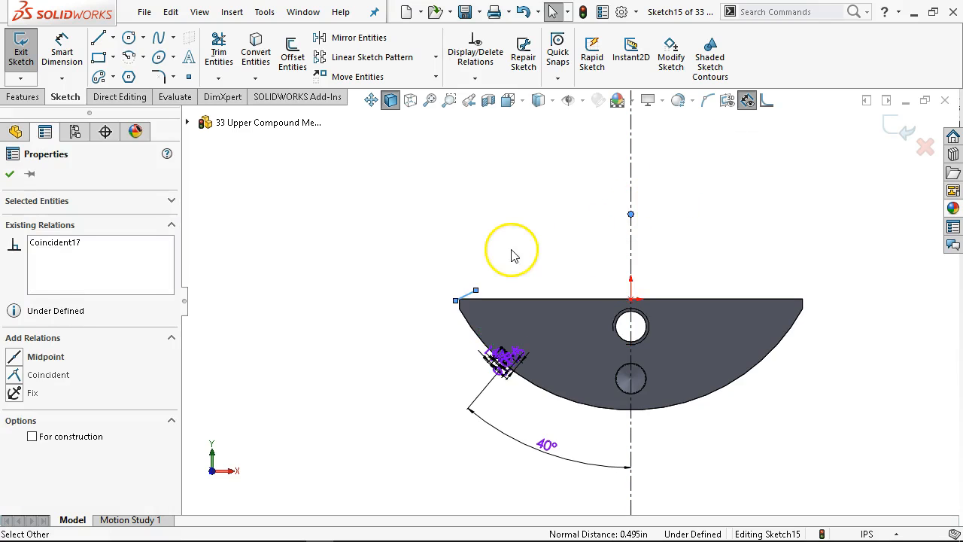
# Move the outermost line's lower endpoint along the curved edge until it sits just beyond the other graduation lines.
pyautogui.click(512, 254)
pyautogui.scroll(-5, 354, 318)
pyautogui.moveTo(324, 239); pyautogui.dragTo(457, 423)
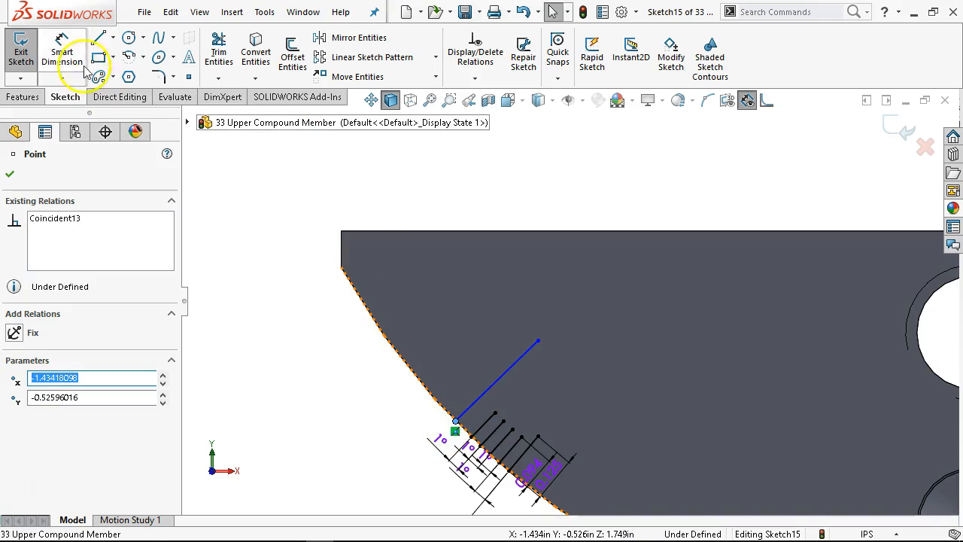
# Make the outermost line equal in length to the 0.125 in graduation line.
pyautogui.scroll(-2, 489, 369)
pyautogui.scroll(-2, 625, 380)
pyautogui.scroll(-1, 625, 379)
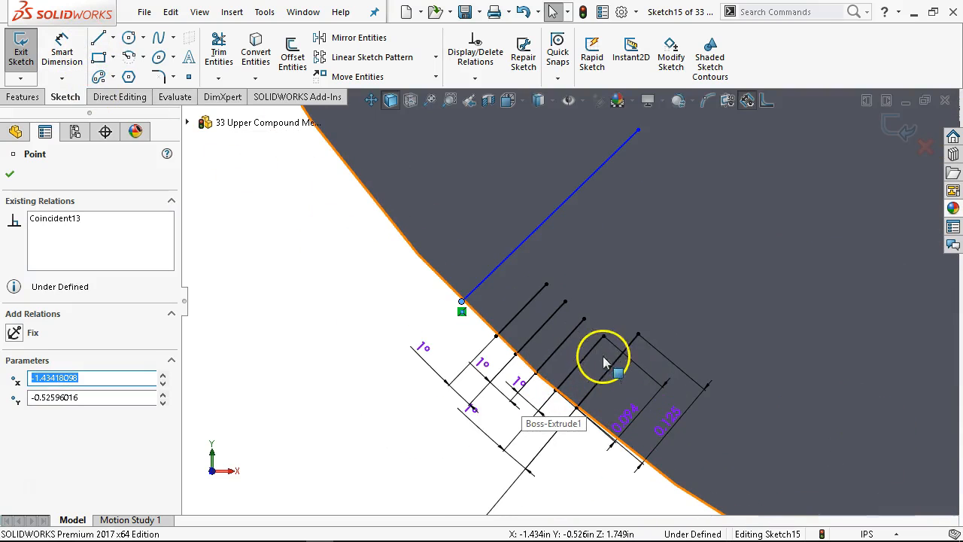
pyautogui.click(606, 377)
pyautogui.keyDown('ctrl'); pyautogui.click(522, 243); pyautogui.keyUp('ctrl')
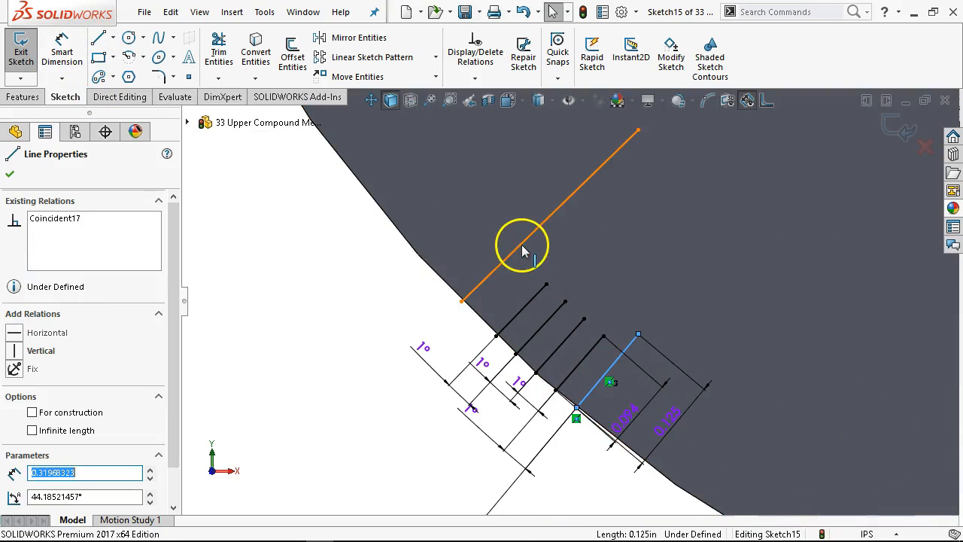
pyautogui.click(679, 178)
pyautogui.click(304, 267)
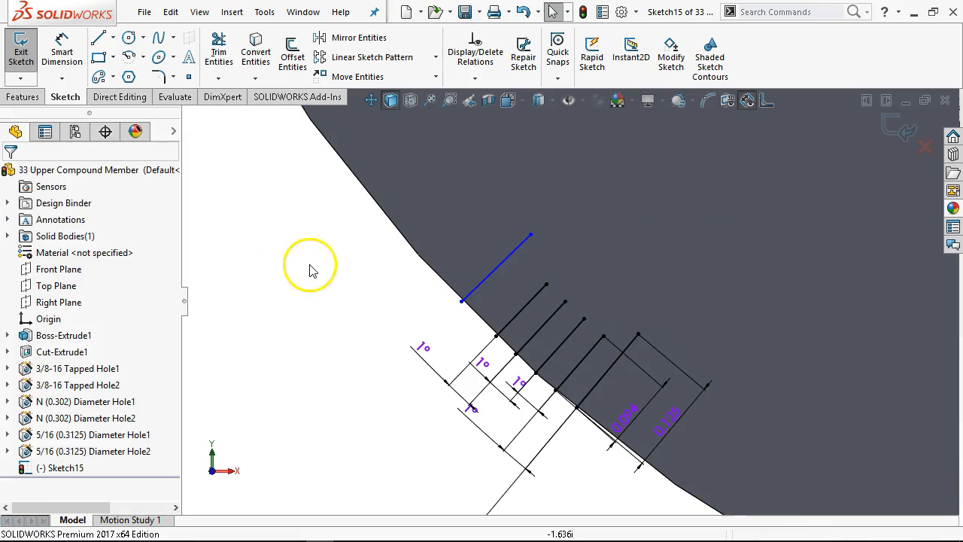
# Dimension the angle between the outermost line and its neighbouring graduation line at 1°.
pyautogui.click(61, 53)
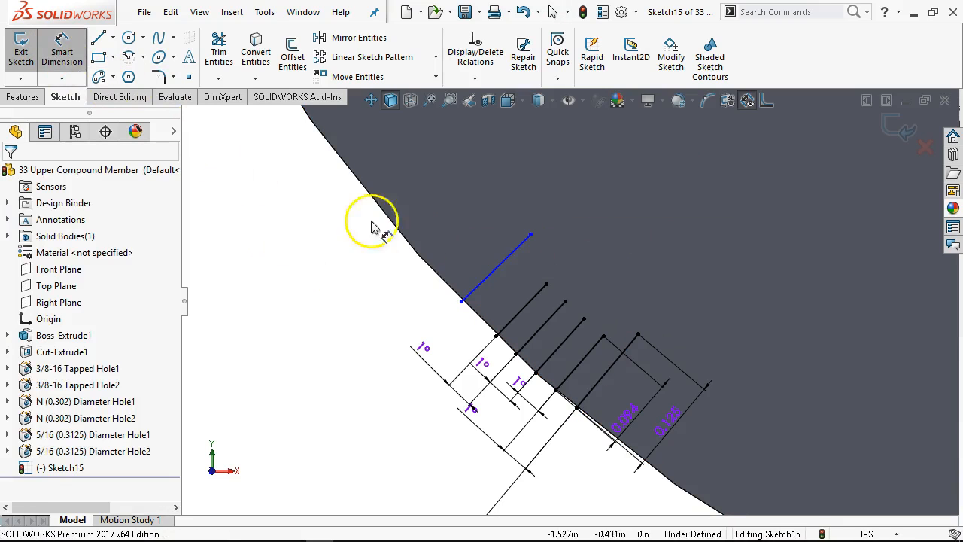
pyautogui.click(519, 312)
pyautogui.click(449, 336)
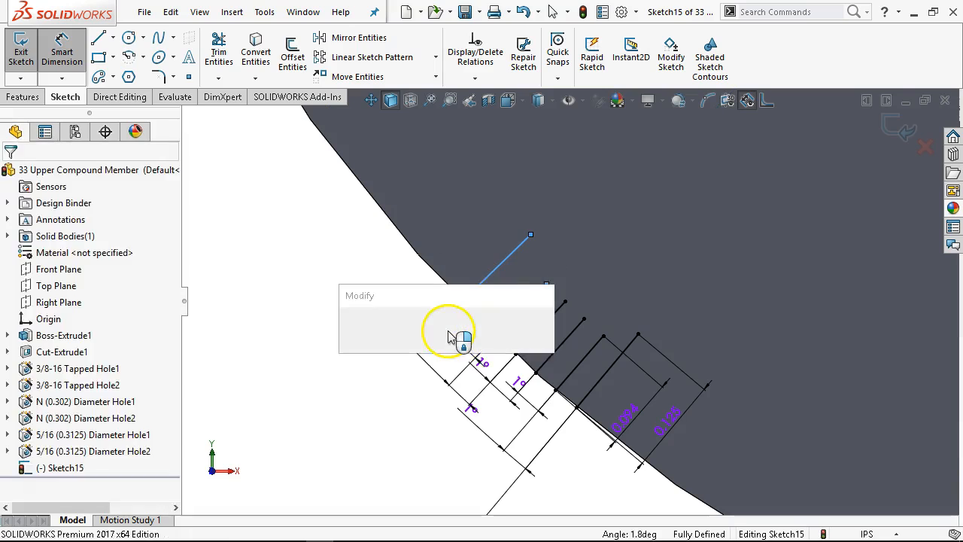
pyautogui.write('1')
pyautogui.press('Return')
pyautogui.rightClick(381, 263)
pyautogui.click(386, 303)
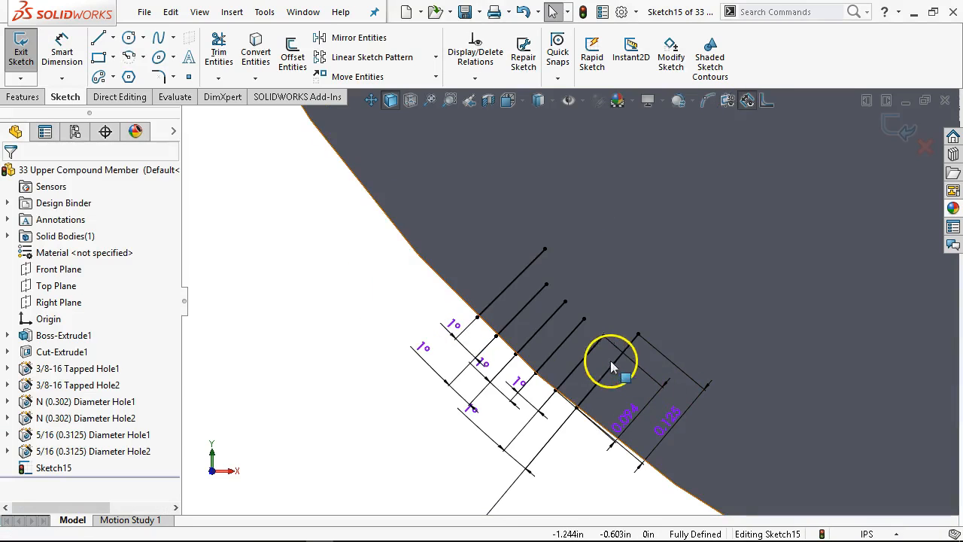
# Start a circular sketch pattern of the five graduation lines, leaving out the line at the 40° position.
pyautogui.click(570, 343)
pyautogui.keyDown('ctrl'); pyautogui.click(562, 340); pyautogui.keyUp('ctrl')
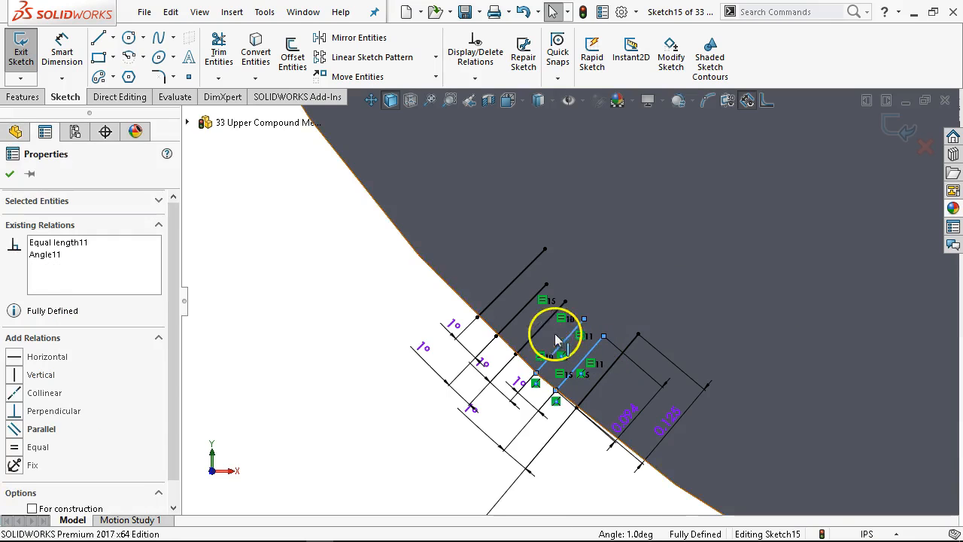
pyautogui.keyDown('ctrl'); pyautogui.click(543, 322); pyautogui.keyUp('ctrl')
pyautogui.keyDown('ctrl'); pyautogui.click(520, 316); pyautogui.keyUp('ctrl')
pyautogui.keyDown('ctrl'); pyautogui.click(501, 293); pyautogui.keyUp('ctrl')
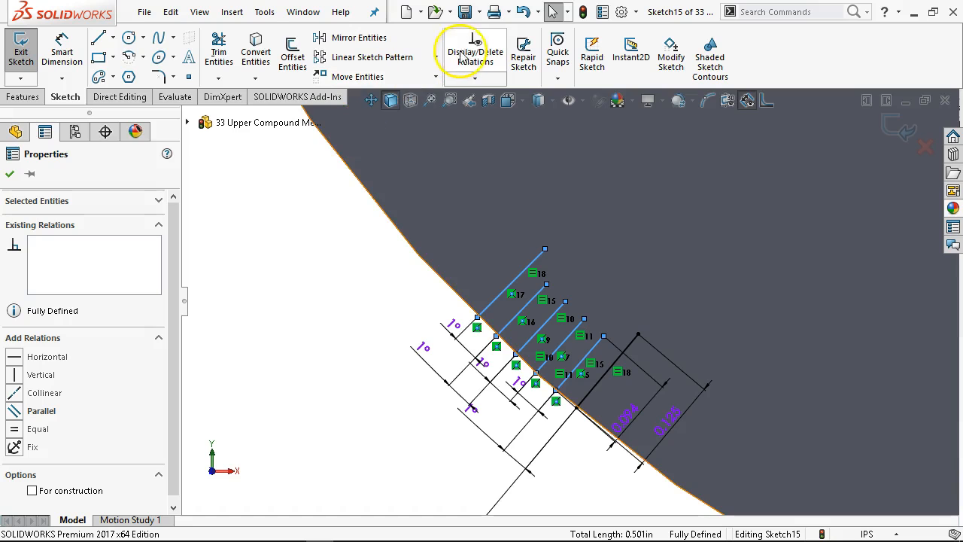
pyautogui.click(436, 57)
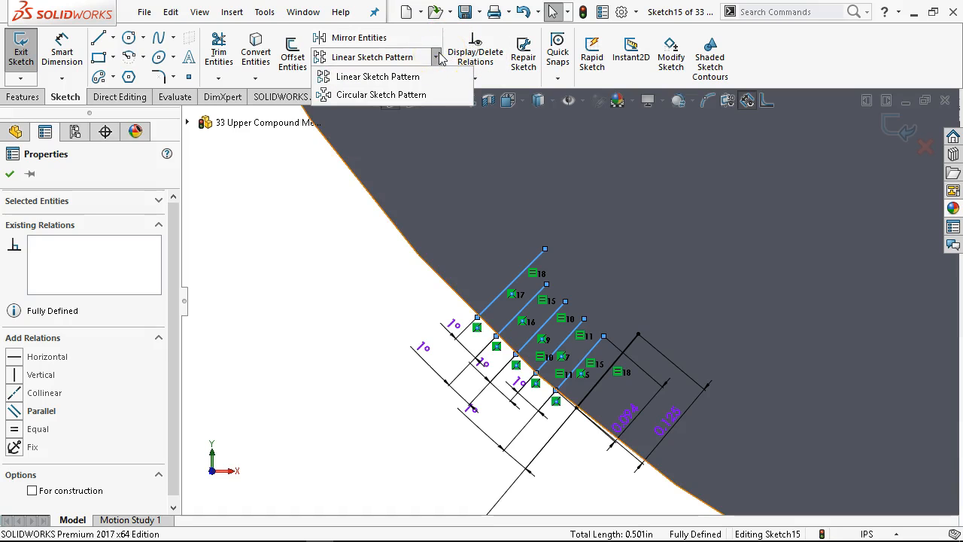
pyautogui.click(379, 96)
# Replace the circular pattern's centre with the centre point above the part on the vertical centreline.
pyautogui.scroll(5, 336, 244)
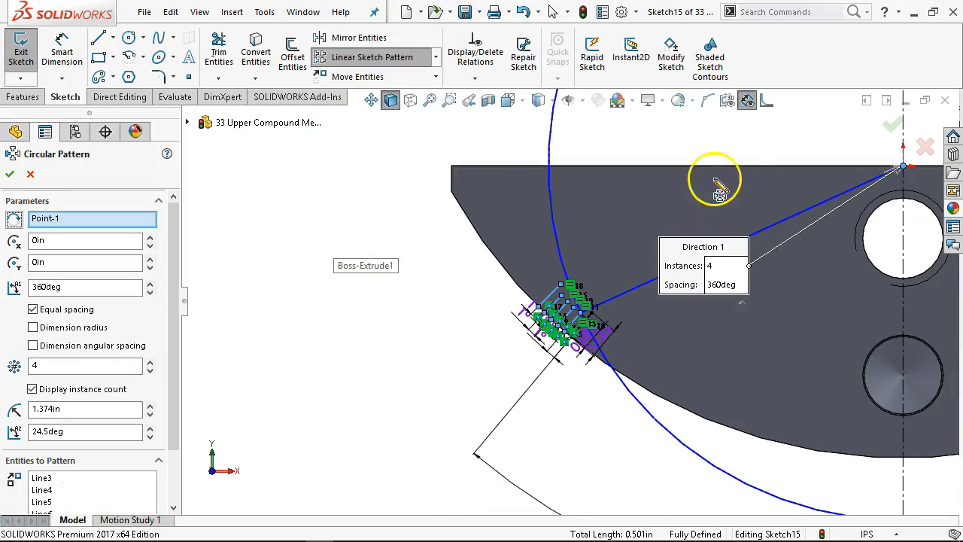
pyautogui.scroll(2, 726, 166)
pyautogui.scroll(3, 726, 147)
pyautogui.scroll(-1, 709, 146)
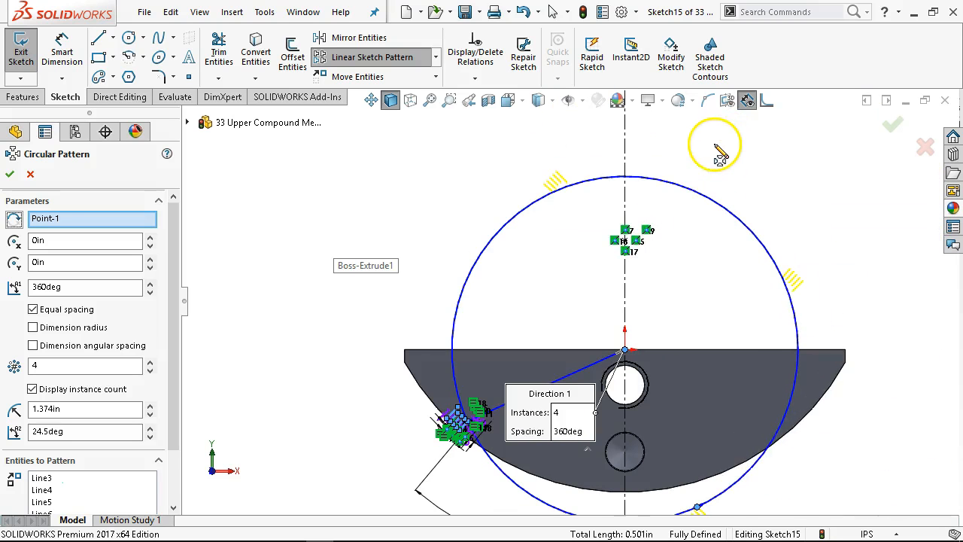
pyautogui.click(61, 222)
pyautogui.press('Delete')
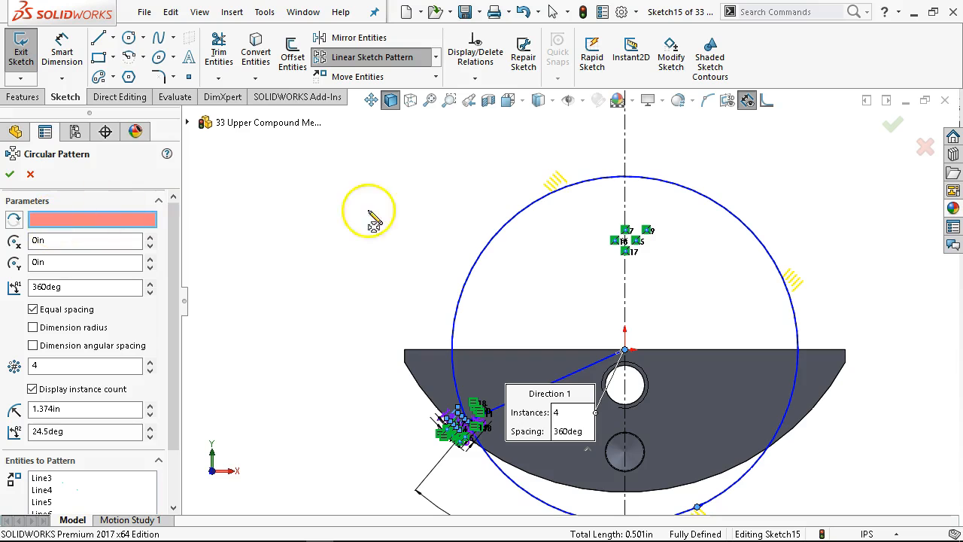
pyautogui.click(626, 240)
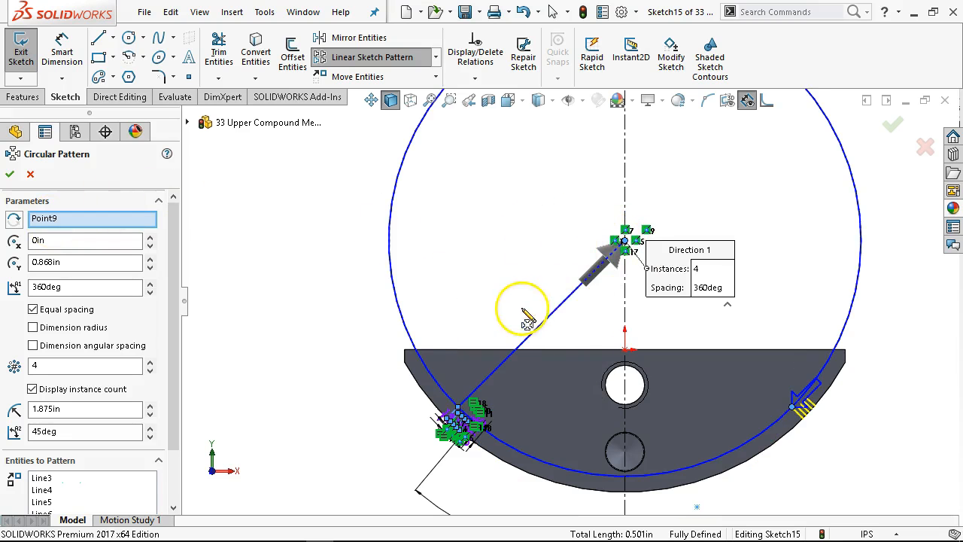
# Turn off equal spacing, set the circular pattern to 5° spacing with 3 instances, and create it.
pyautogui.scroll(-4, 430, 426)
pyautogui.scroll(-3, 434, 344)
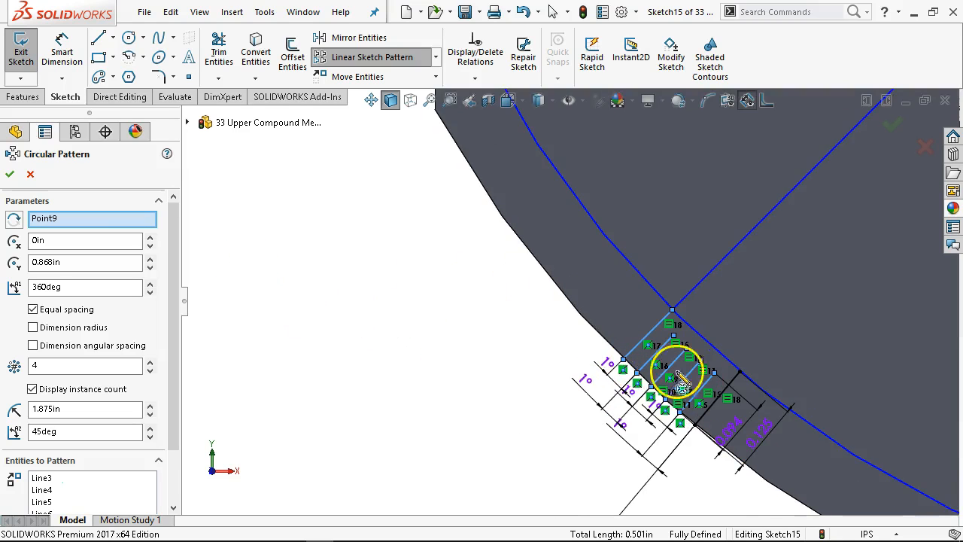
pyautogui.click(33, 309)
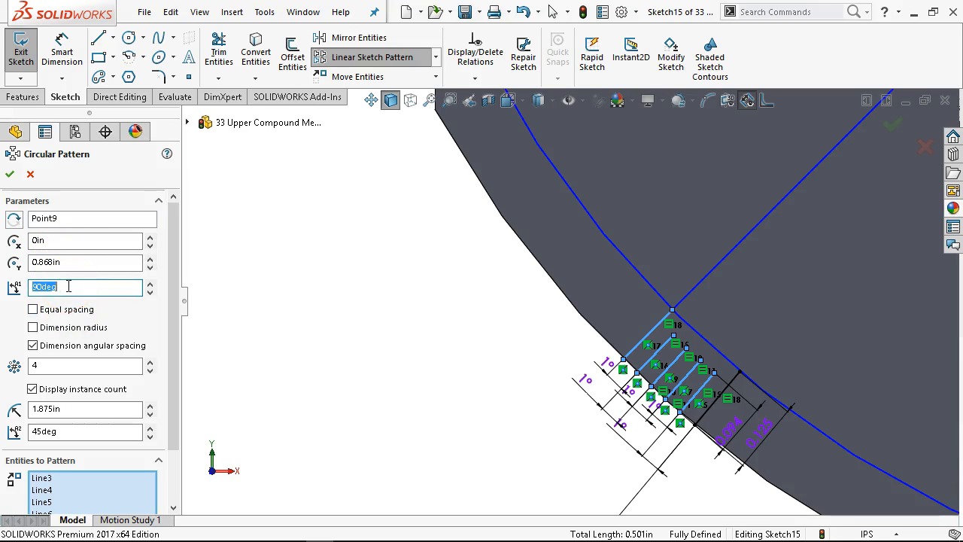
pyautogui.press('Tab')
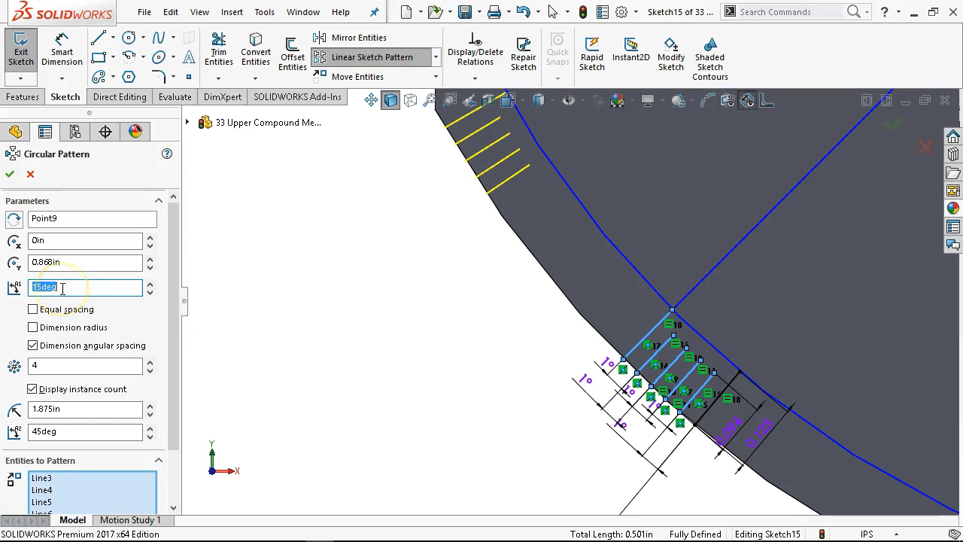
pyautogui.press('Tab')
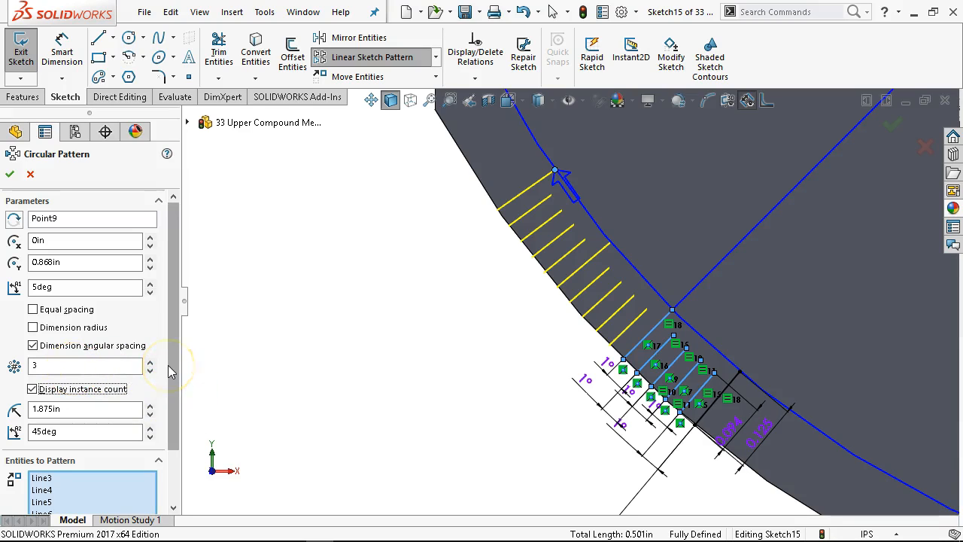
pyautogui.moveTo(172, 376); pyautogui.dragTo(181, 319)
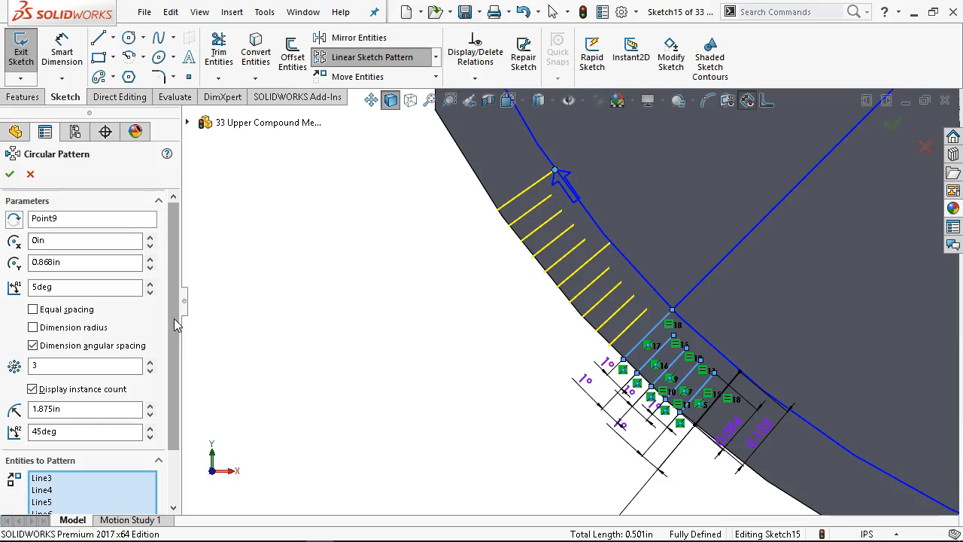
pyautogui.moveTo(175, 323); pyautogui.dragTo(139, 464)
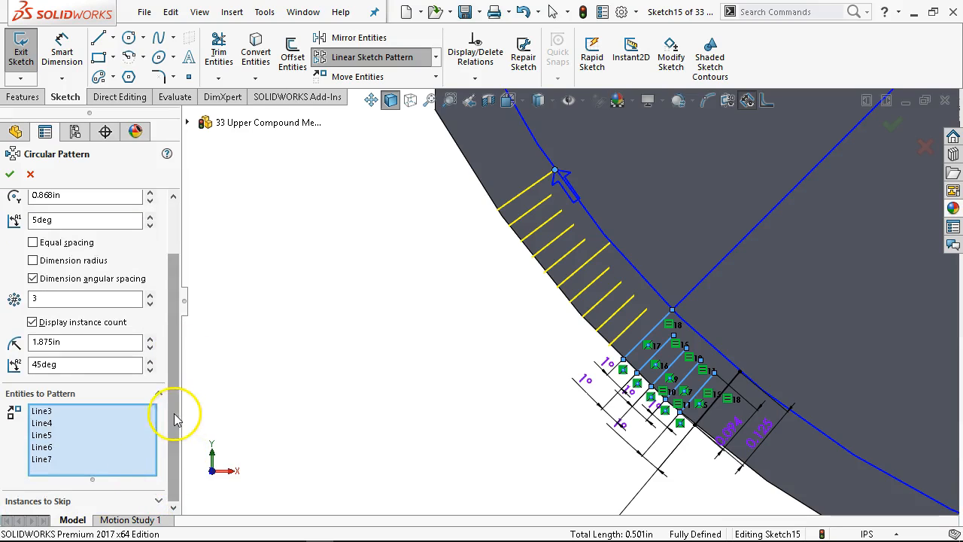
pyautogui.moveTo(179, 415); pyautogui.dragTo(210, 277)
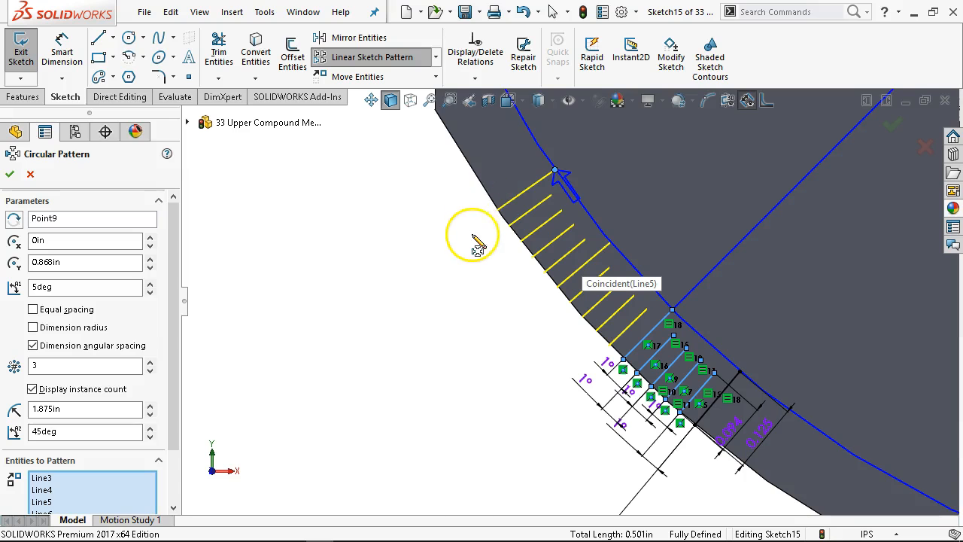
pyautogui.click(9, 174)
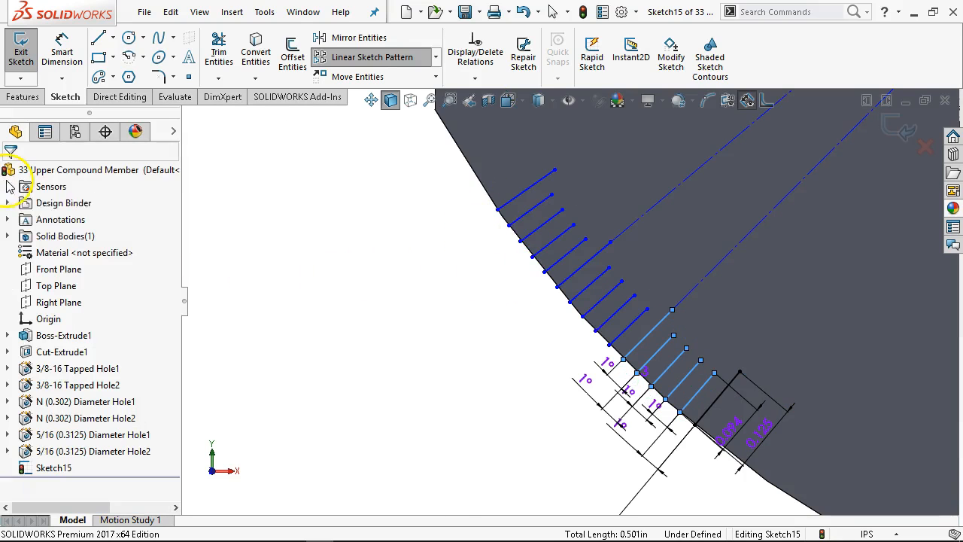
pyautogui.click(548, 234)
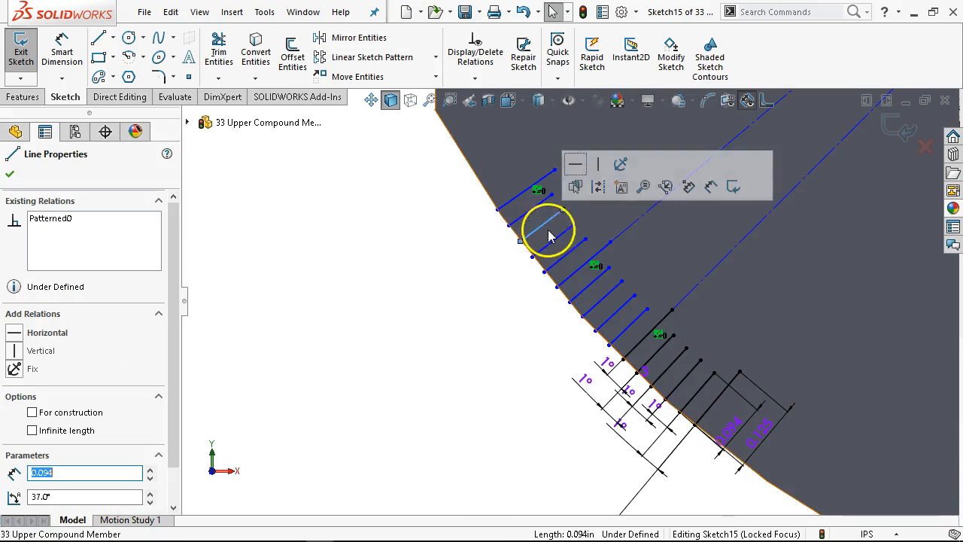
pyautogui.click(598, 188)
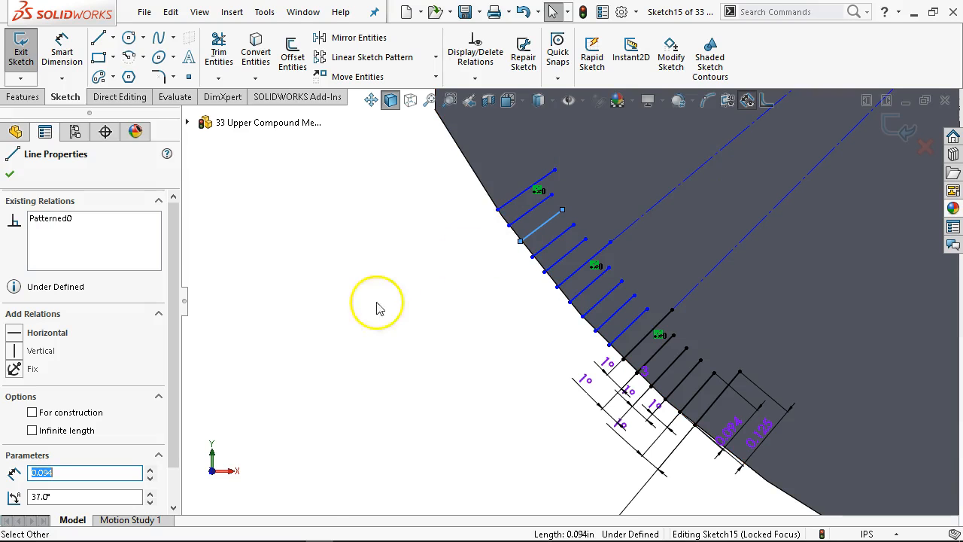
pyautogui.click(317, 335)
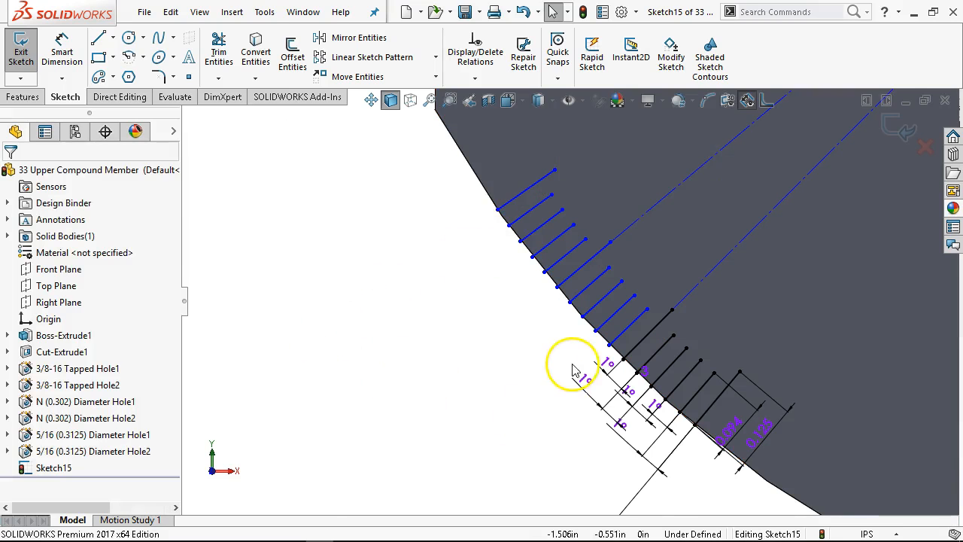
# Make the lower endpoint of the outermost patterned line coincident with the part's curved edge.
pyautogui.scroll(-1, 566, 369)
pyautogui.click(482, 177)
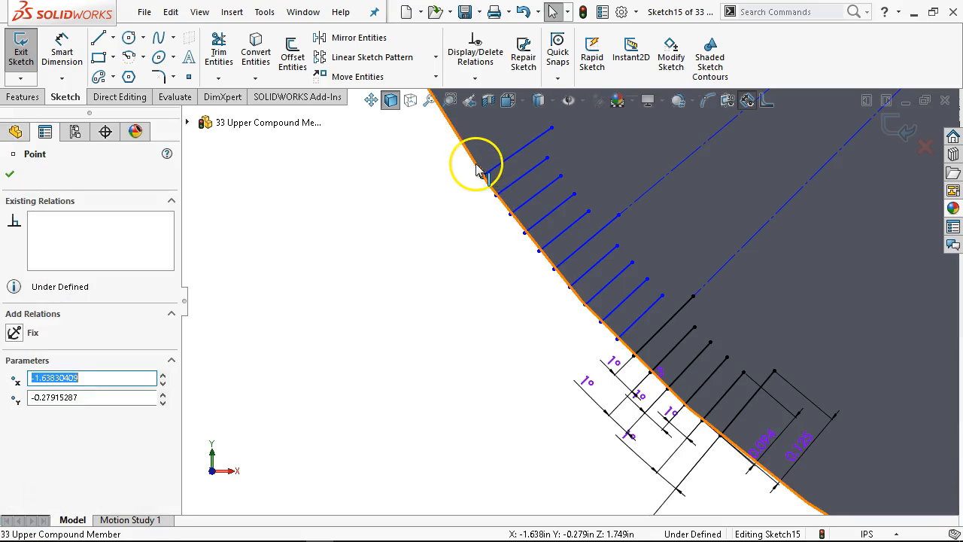
pyautogui.keyDown('ctrl'); pyautogui.click(477, 161); pyautogui.keyUp('ctrl')
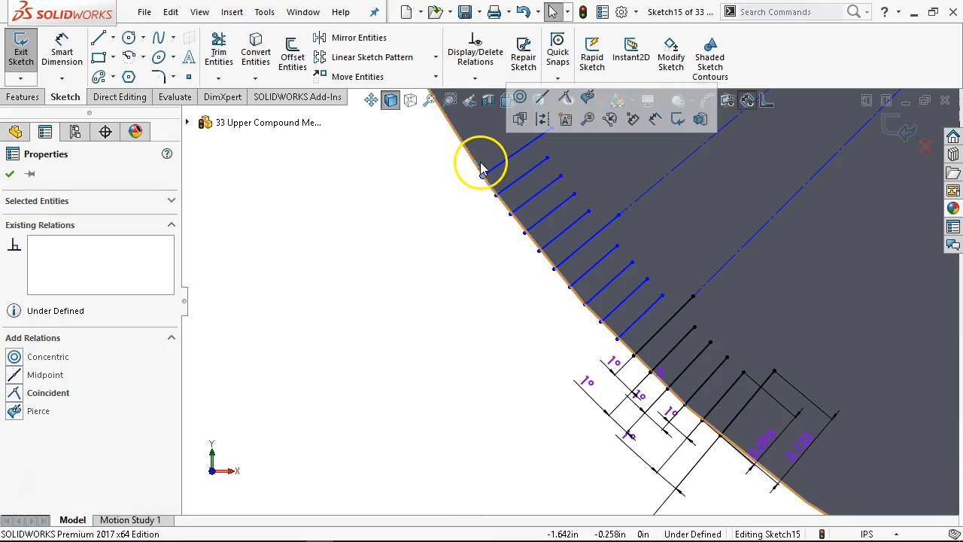
pyautogui.click(564, 97)
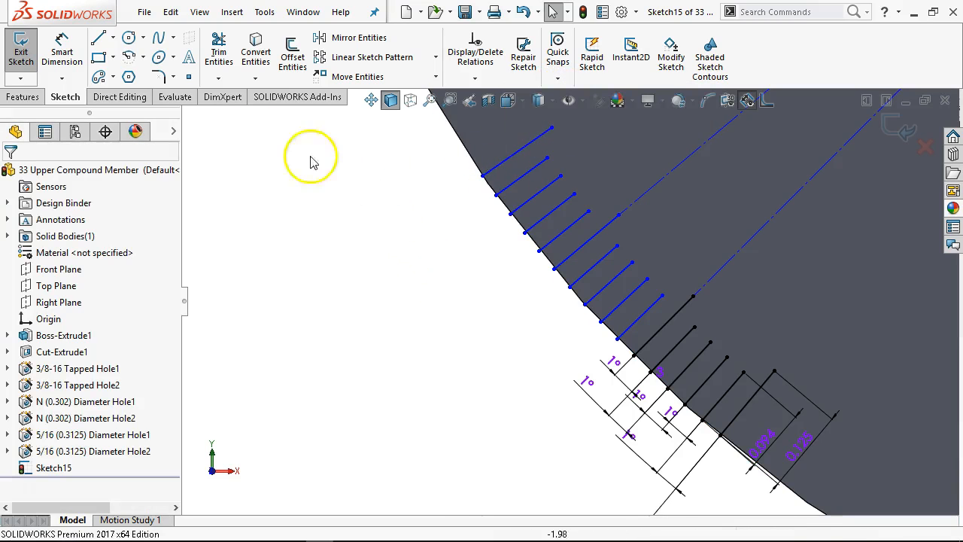
# Try to dimension the angle between the first patterned line and the neighbouring original graduation line.
pyautogui.click(61, 47)
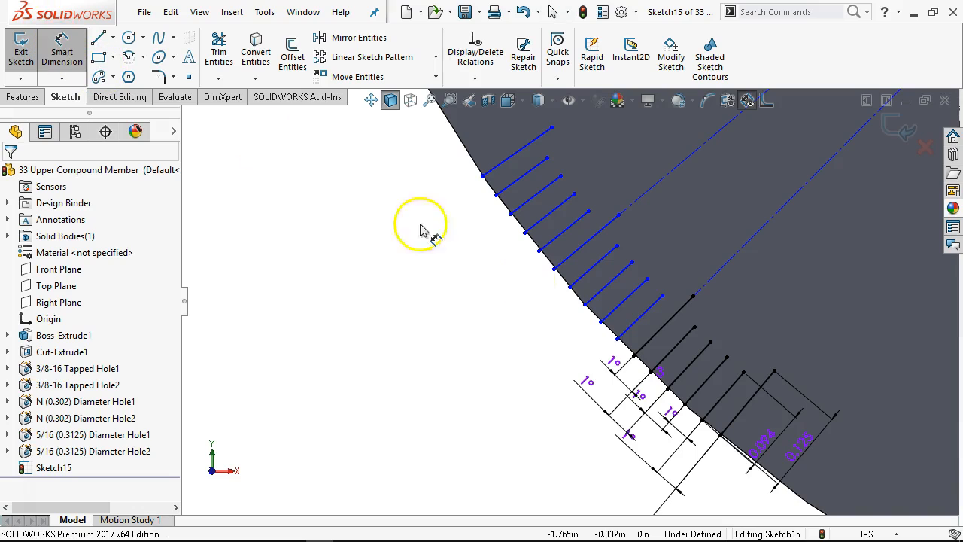
pyautogui.click(631, 325)
pyautogui.click(646, 340)
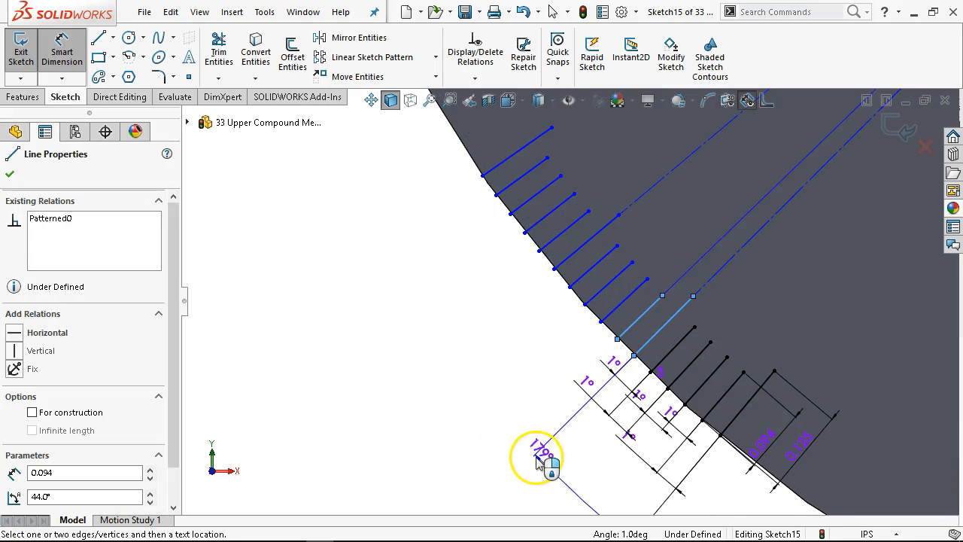
pyautogui.click(521, 456)
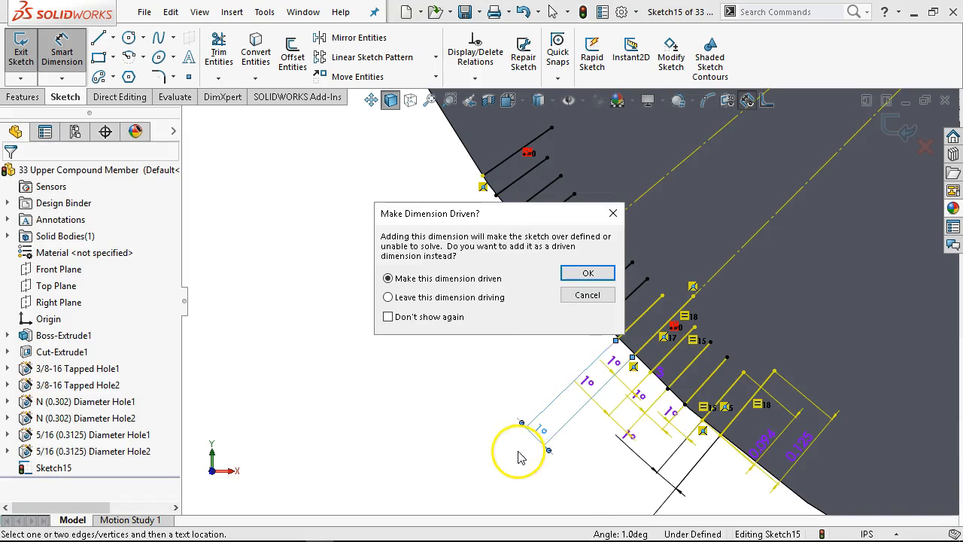
pyautogui.click(573, 294)
pyautogui.rightClick(426, 356)
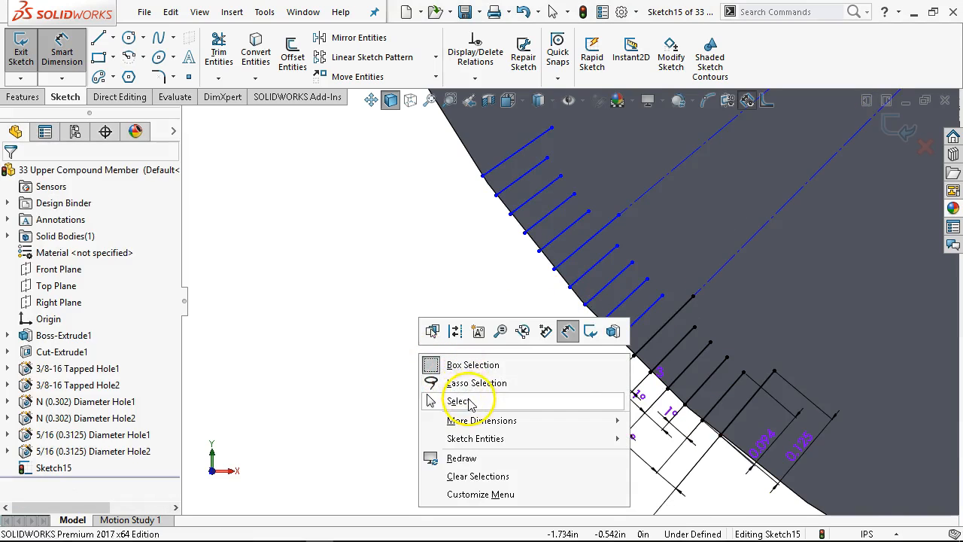
pyautogui.click(470, 401)
# Pull the outermost patterned line's lower endpoint slightly along the curved edge to test the pattern's freedom.
pyautogui.scroll(3, 522, 249)
pyautogui.scroll(-2, 572, 235)
pyautogui.scroll(5, 573, 233)
pyautogui.scroll(-2, 665, 178)
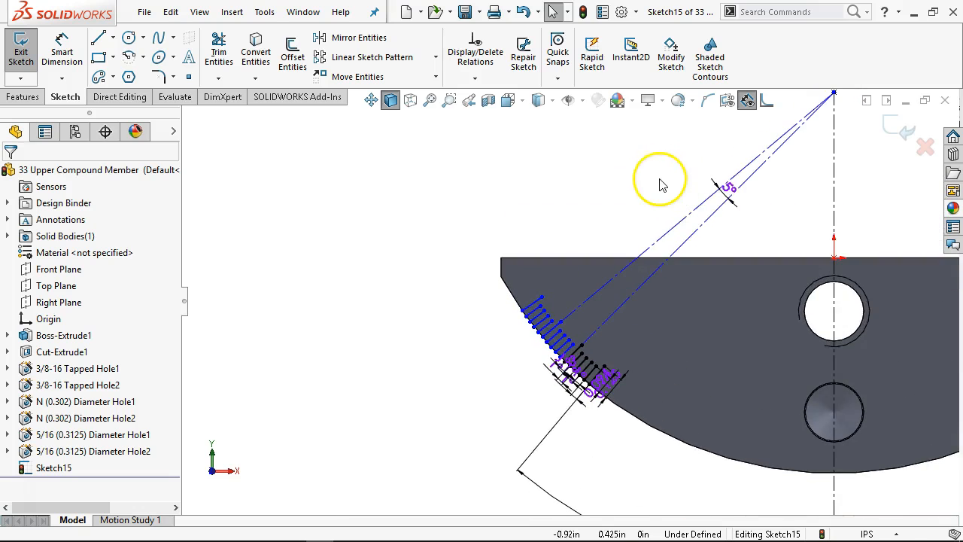
pyautogui.scroll(-2, 557, 297)
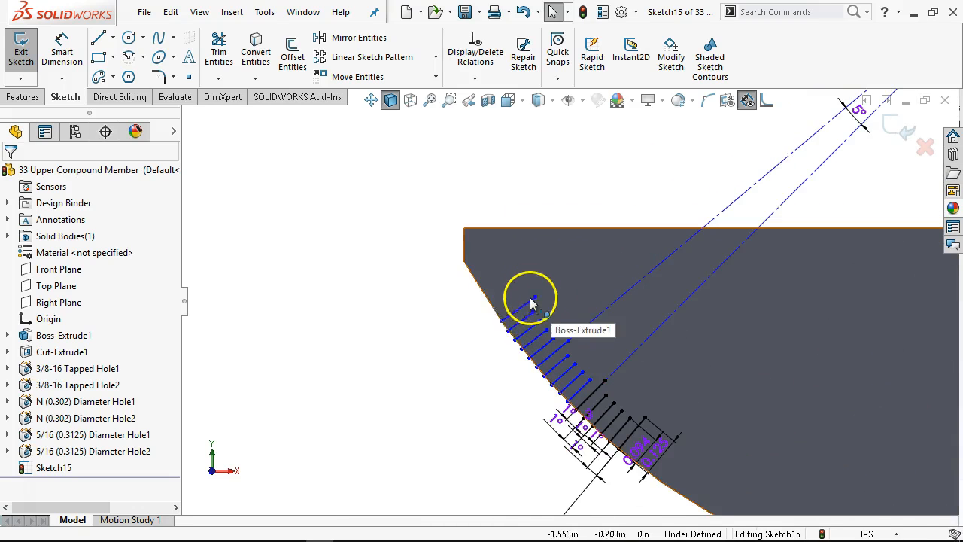
pyautogui.moveTo(501, 322)
pyautogui.mouseDown()
pyautogui.moveTo(489, 276)
pyautogui.moveTo(503, 309)
pyautogui.mouseUp()
pyautogui.click(406, 381)
# Move the pattern's centre point onto the centre point on the vertical centreline above the part.
pyautogui.scroll(6, 864, 218)
pyautogui.scroll(-4, 700, 215)
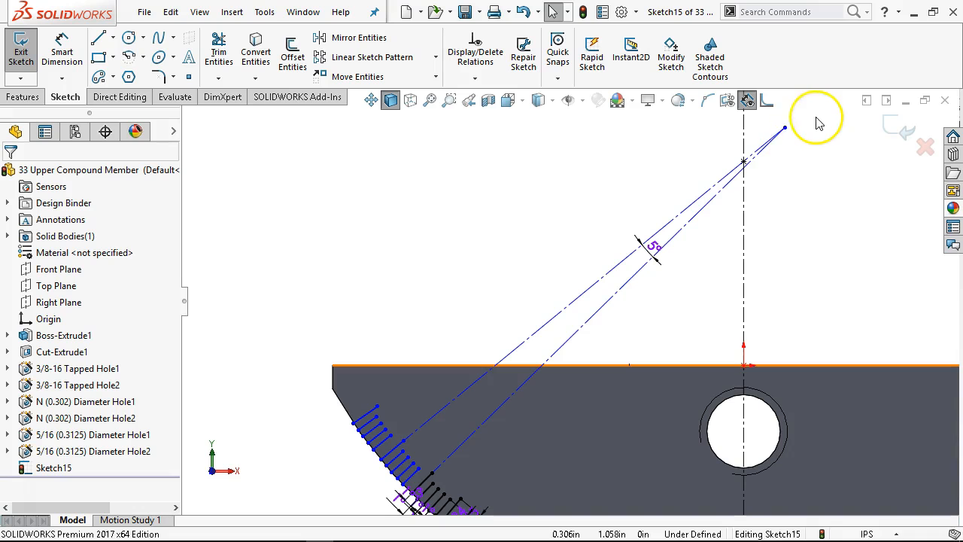
pyautogui.moveTo(784, 128)
pyautogui.mouseDown()
pyautogui.moveTo(737, 168)
pyautogui.moveTo(748, 172)
pyautogui.mouseUp()
pyautogui.click(780, 255)
pyautogui.scroll(3, 556, 369)
pyautogui.scroll(-3, 432, 417)
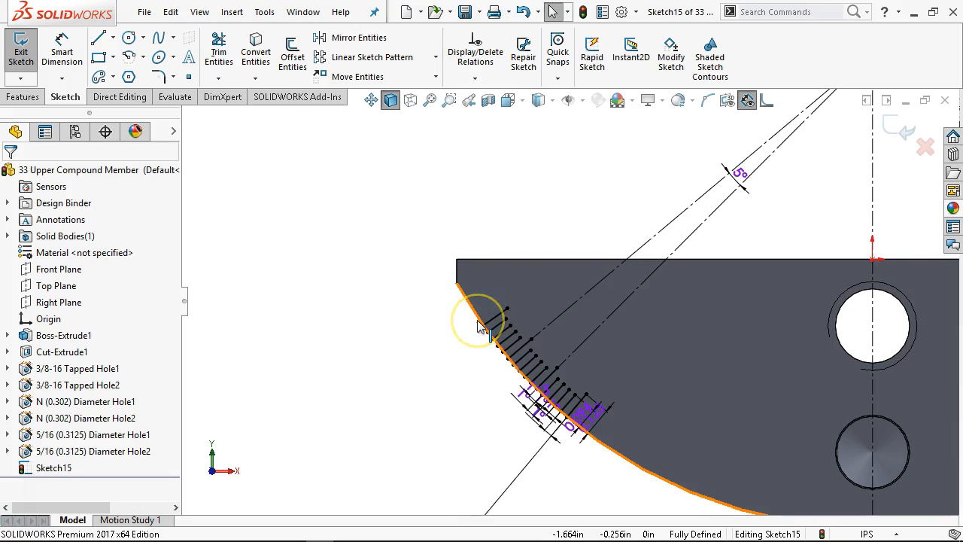
# Finish the graduation line sketch and start a new sketch on the part's front face.
pyautogui.click(367, 384)
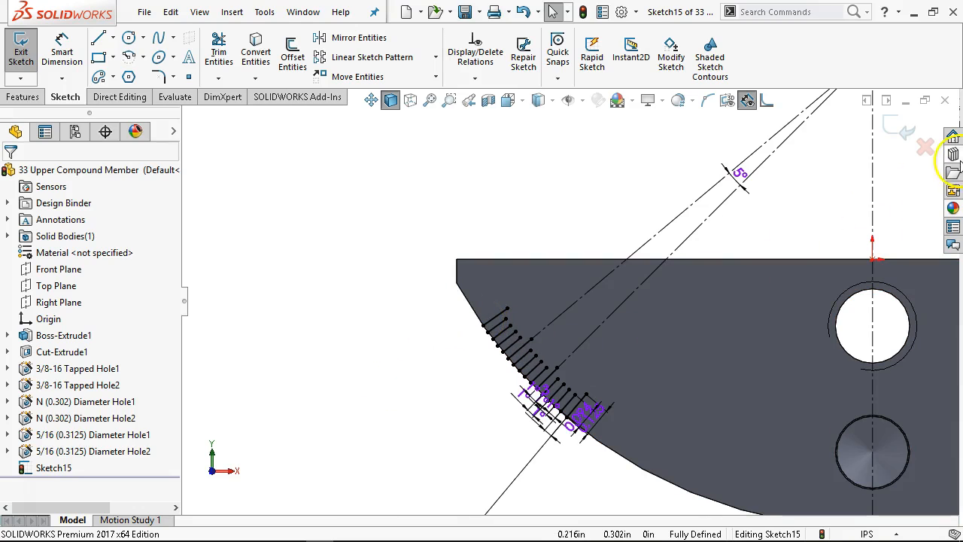
pyautogui.click(899, 125)
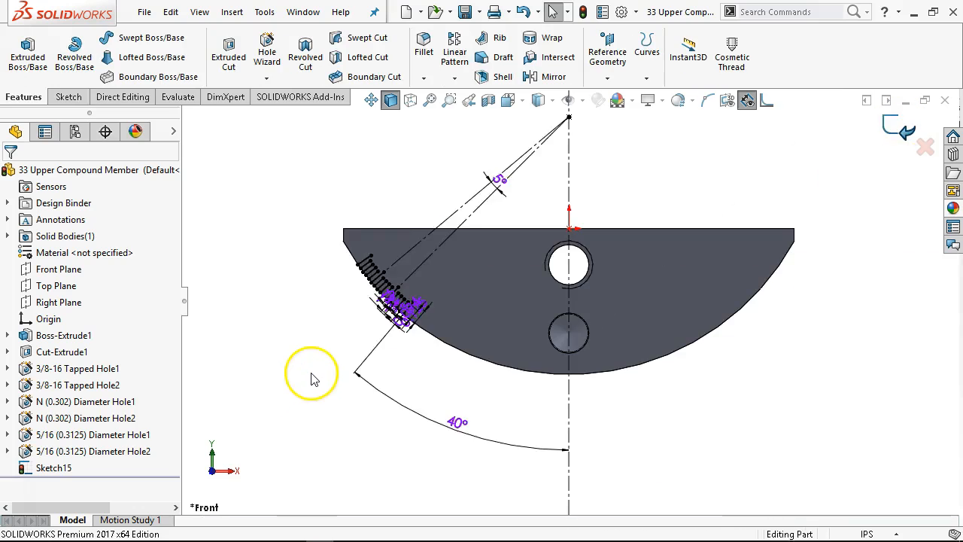
pyautogui.click(367, 199)
pyautogui.scroll(-5, 365, 248)
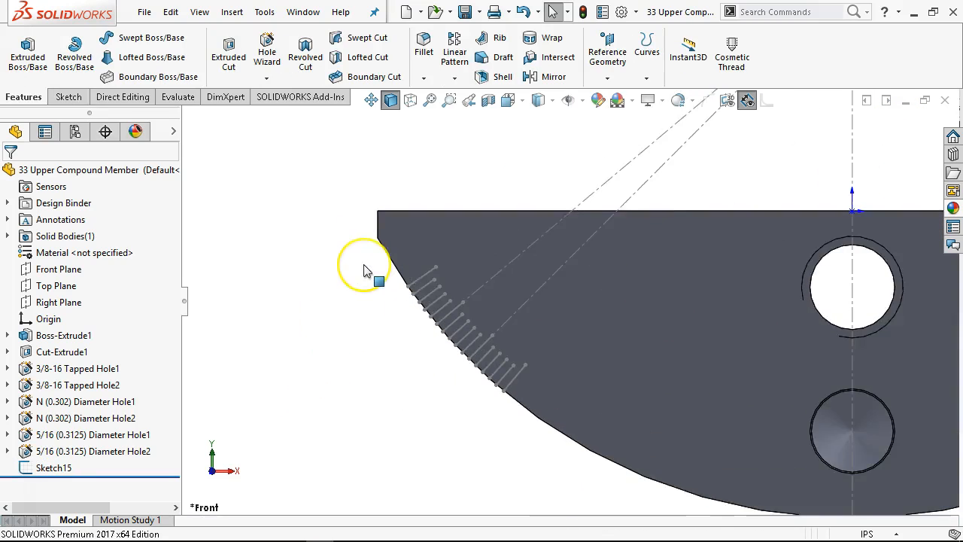
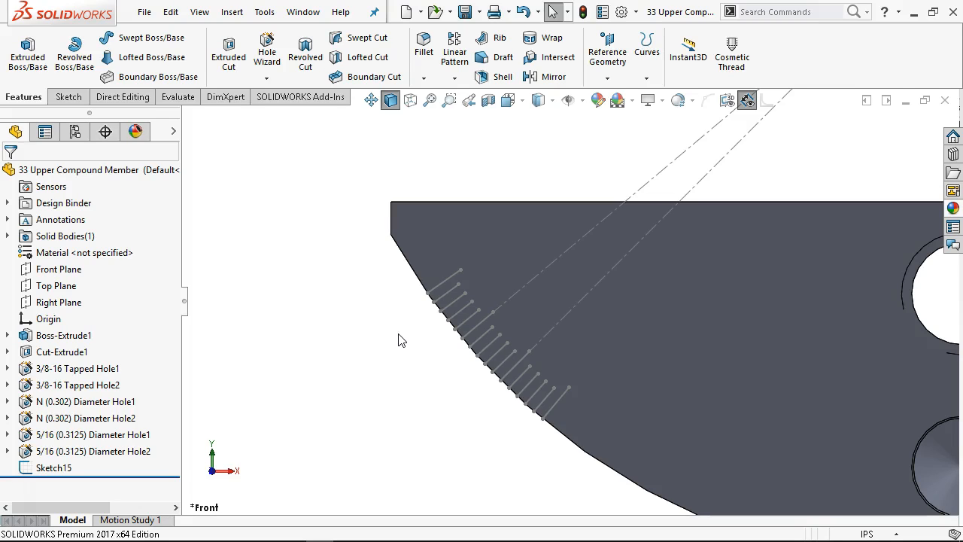
pyautogui.click(587, 350)
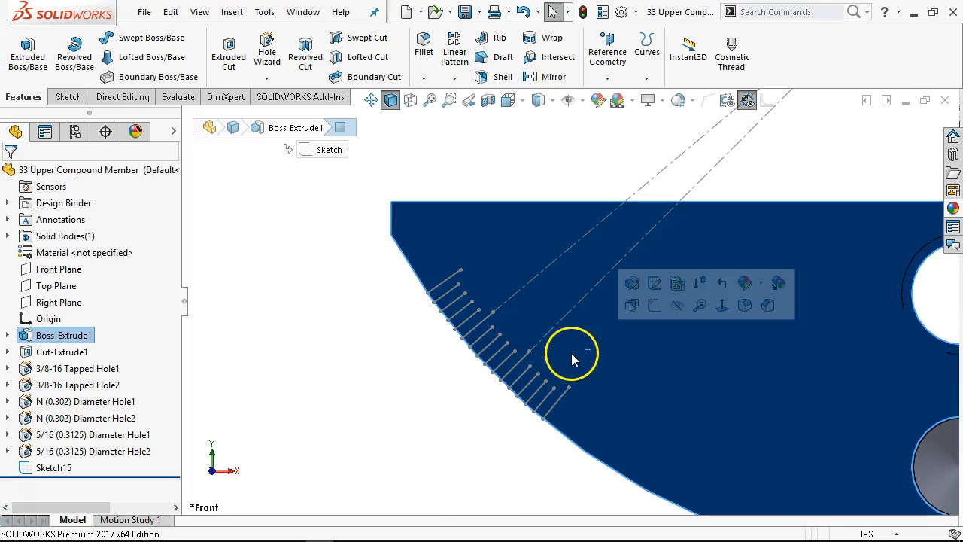
pyautogui.click(654, 305)
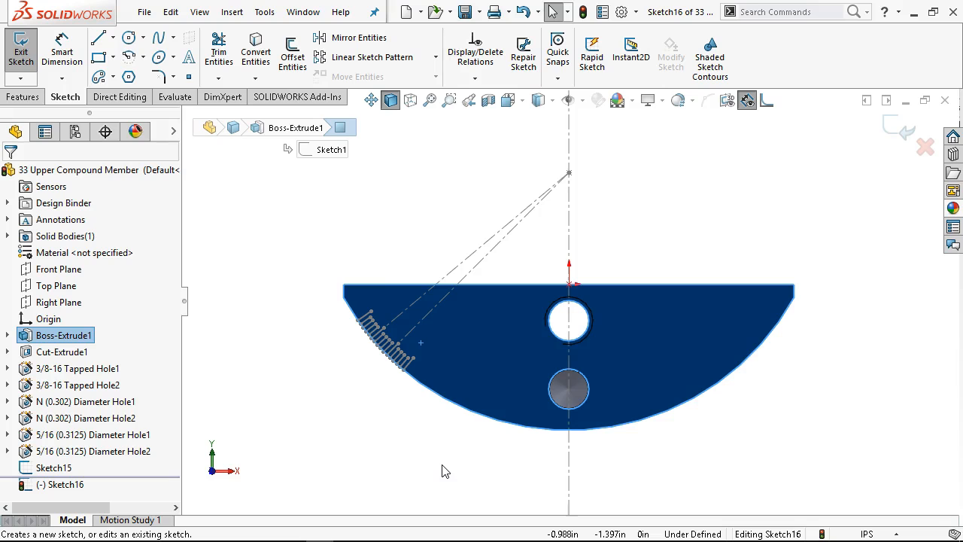
# Sketch a construction line about 0.110 in long above the rightmost graduation line and join its midpoint to that line's upper endpoint with another.
pyautogui.hotkey('alt', 'Right')
pyautogui.hotkey('alt', 'Left')
pyautogui.hotkey('alt', 'Left')
pyautogui.hotkey('alt', 'Left')
pyautogui.hotkey('alt', 'Left')
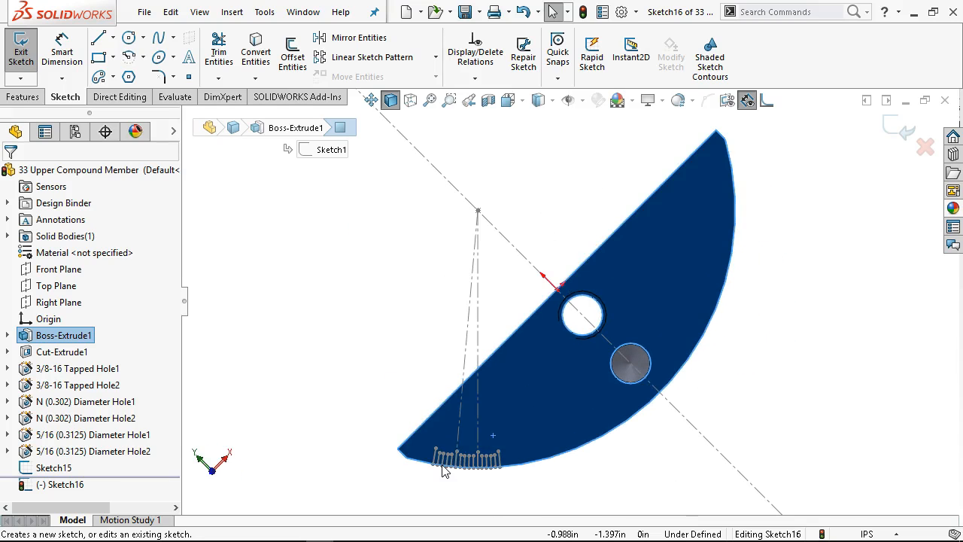
pyautogui.scroll(-5, 448, 473)
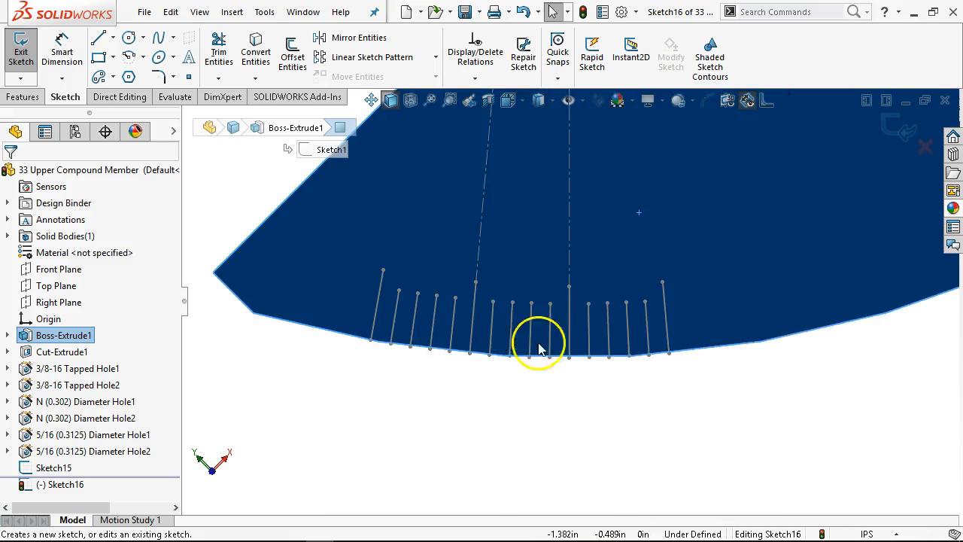
pyautogui.scroll(-1, 601, 290)
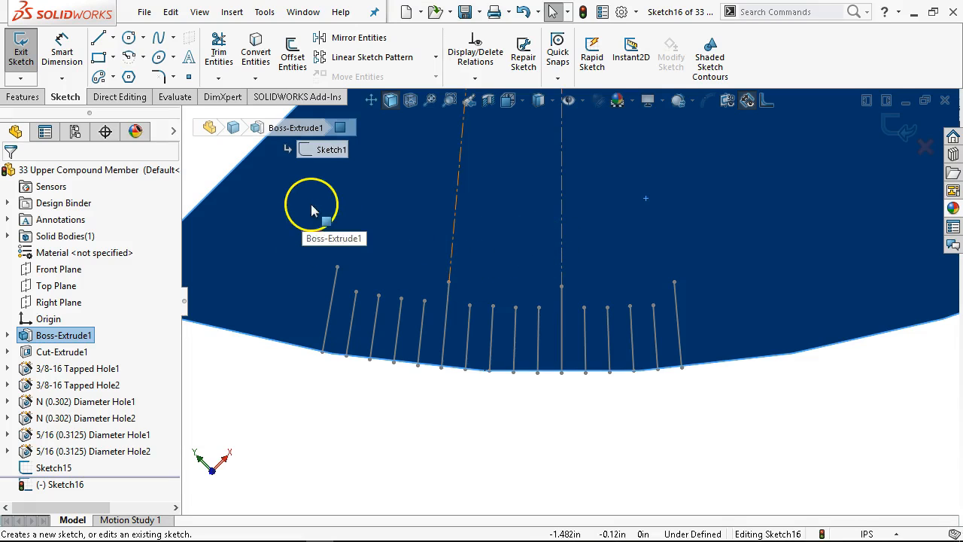
pyautogui.click(113, 39)
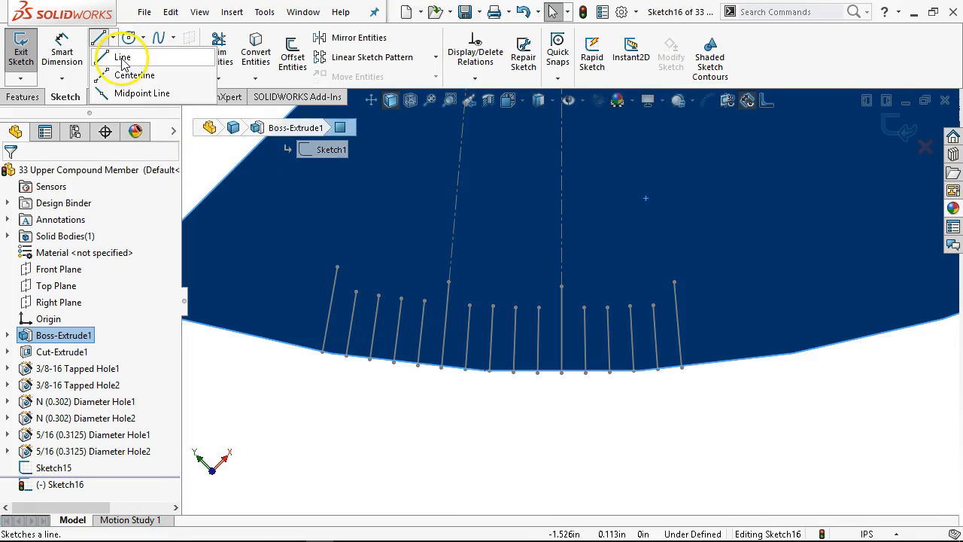
pyautogui.click(124, 75)
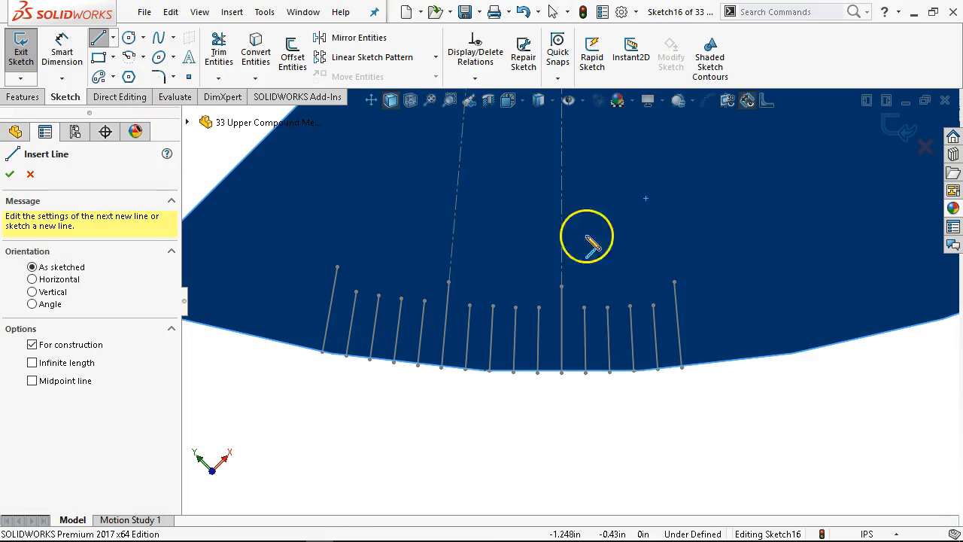
pyautogui.click(629, 239)
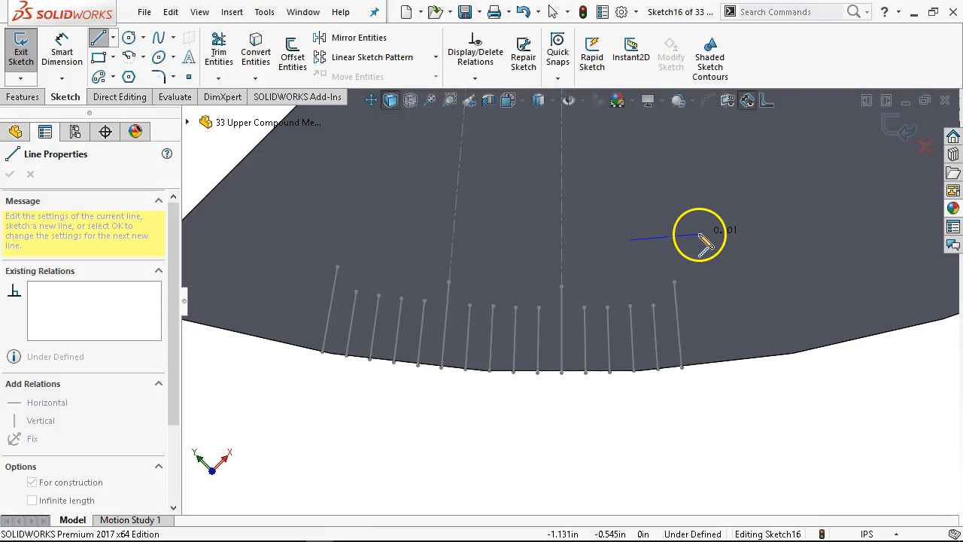
pyautogui.moveTo(674, 282); pyautogui.dragTo(667, 236)
pyautogui.rightClick(583, 384)
pyautogui.click(628, 397)
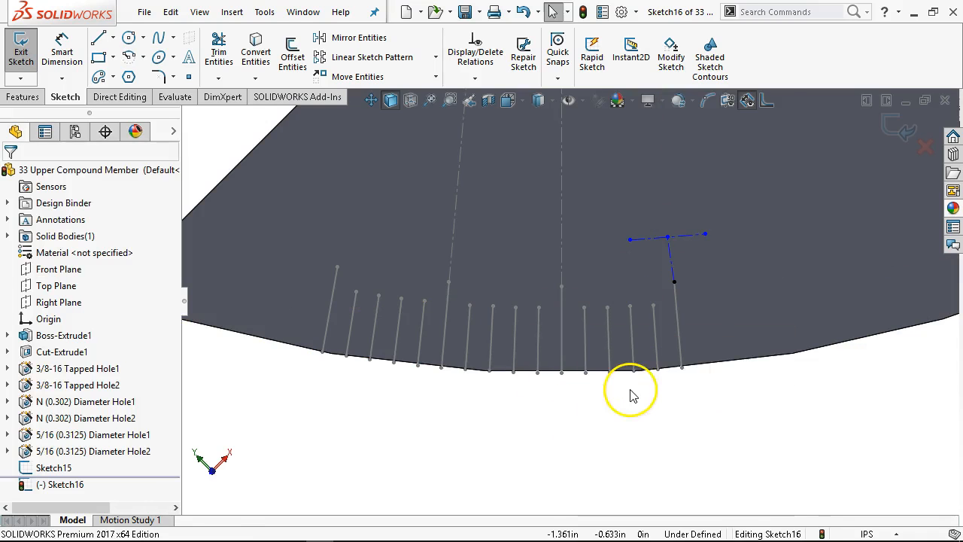
# Make the connecting construction line collinear with the rightmost graduation line and perpendicular to the short construction line above it.
pyautogui.click(676, 301)
pyautogui.keyDown('ctrl'); pyautogui.click(671, 262); pyautogui.keyUp('ctrl')
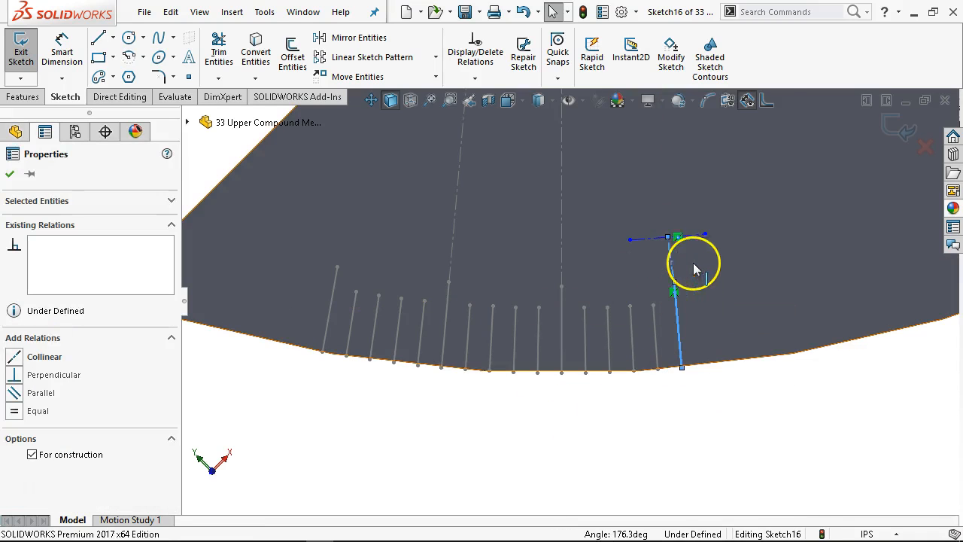
pyautogui.click(716, 194)
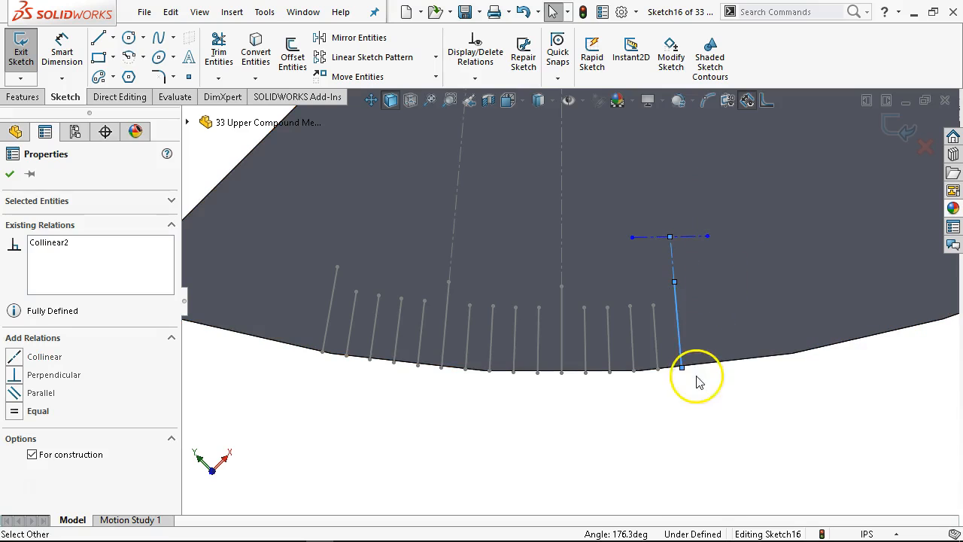
pyautogui.click(669, 420)
pyautogui.click(653, 237)
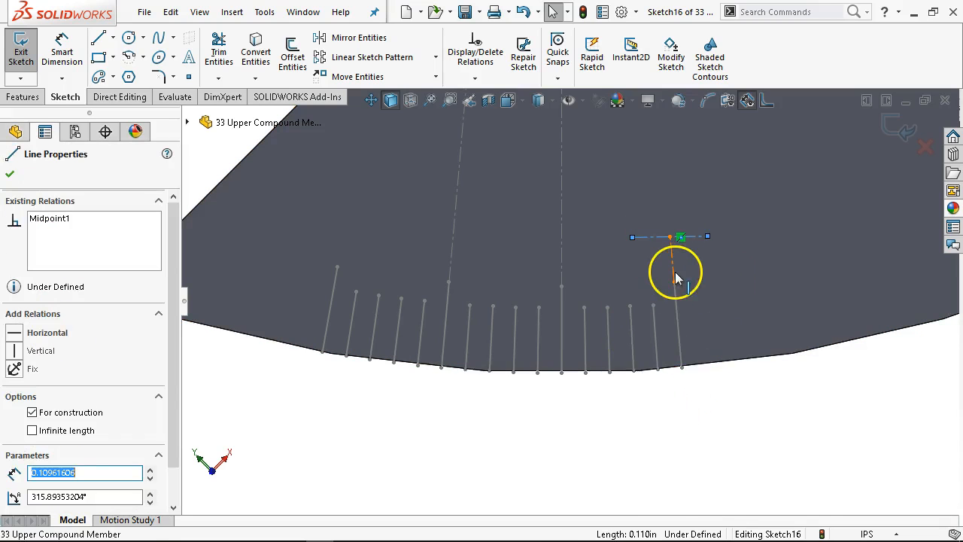
pyautogui.keyDown('ctrl'); pyautogui.click(673, 273); pyautogui.keyUp('ctrl')
pyautogui.click(788, 204)
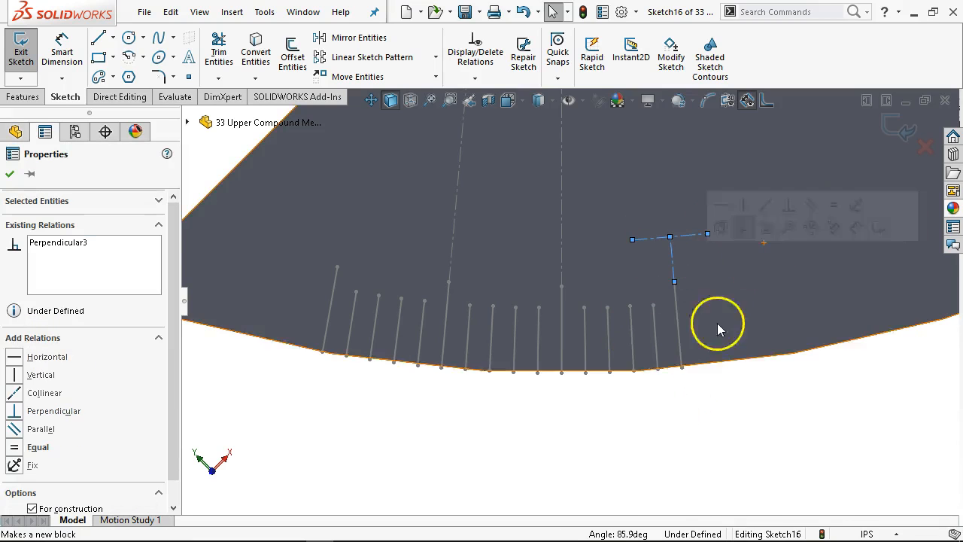
pyautogui.rightClick(672, 420)
pyautogui.click(836, 253)
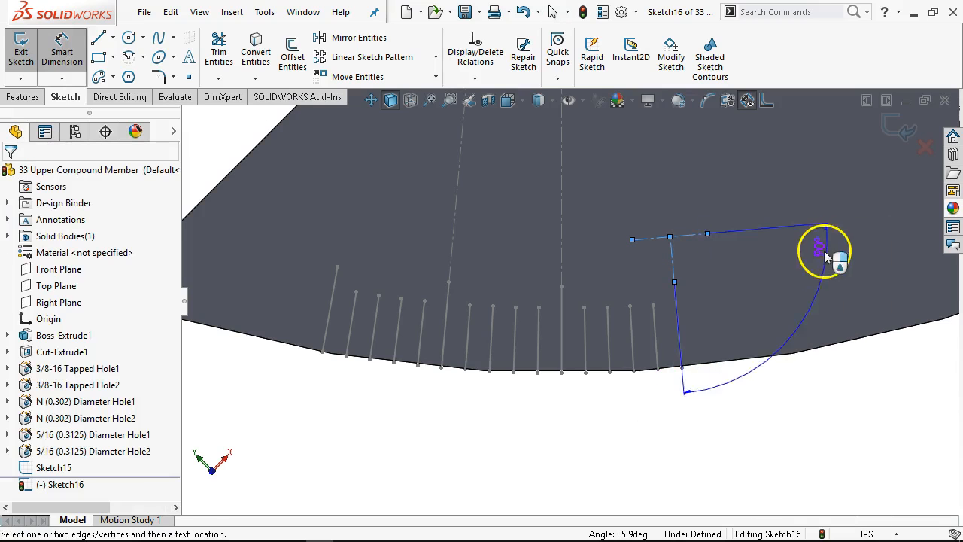
pyautogui.press('Escape')
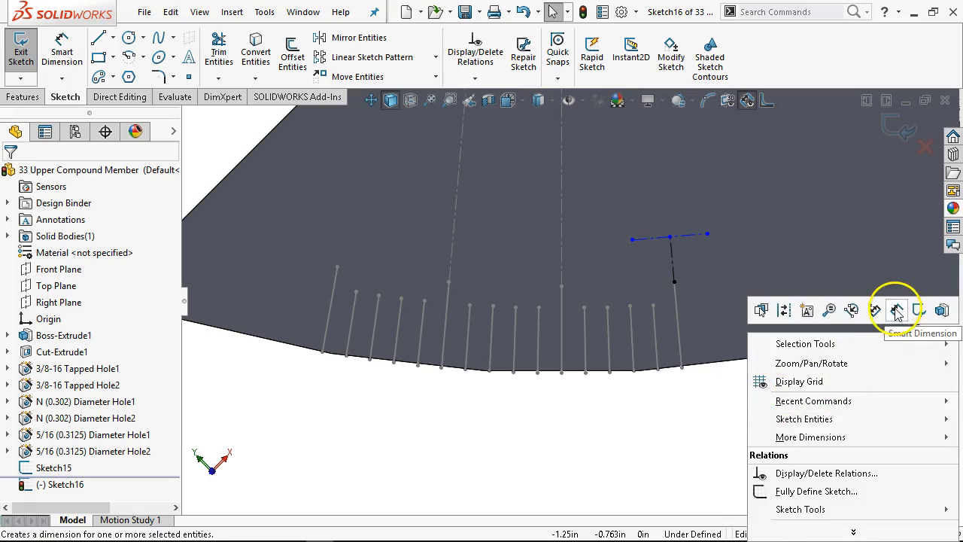
# Dimension the connecting construction line above the rightmost graduation line to a length of 0.062 in.
pyautogui.click(897, 310)
pyautogui.moveTo(675, 266)
pyautogui.mouseDown()
pyautogui.moveTo(727, 262)
pyautogui.moveTo(759, 333)
pyautogui.moveTo(746, 286)
pyautogui.moveTo(761, 265)
pyautogui.mouseUp()
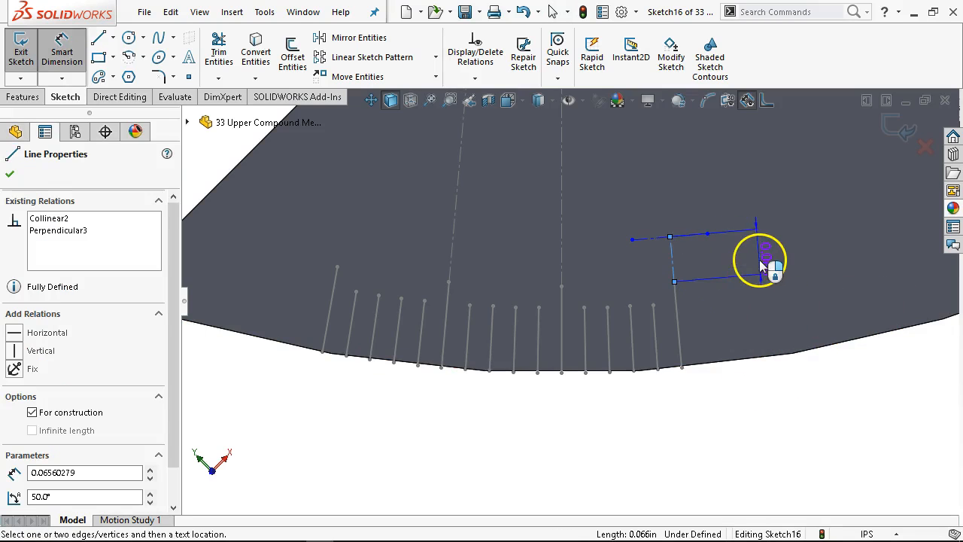
pyautogui.click(778, 404)
pyautogui.write('.')
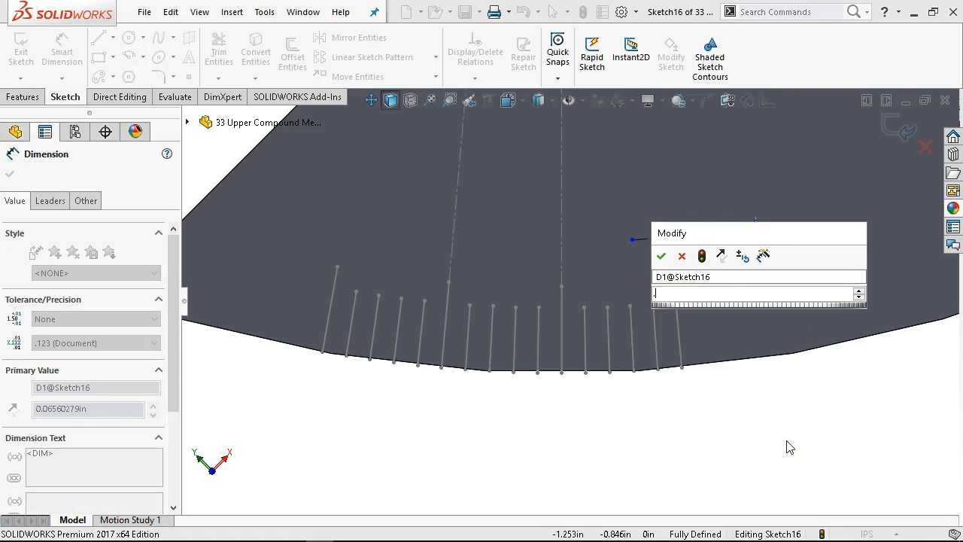
pyautogui.write('062')
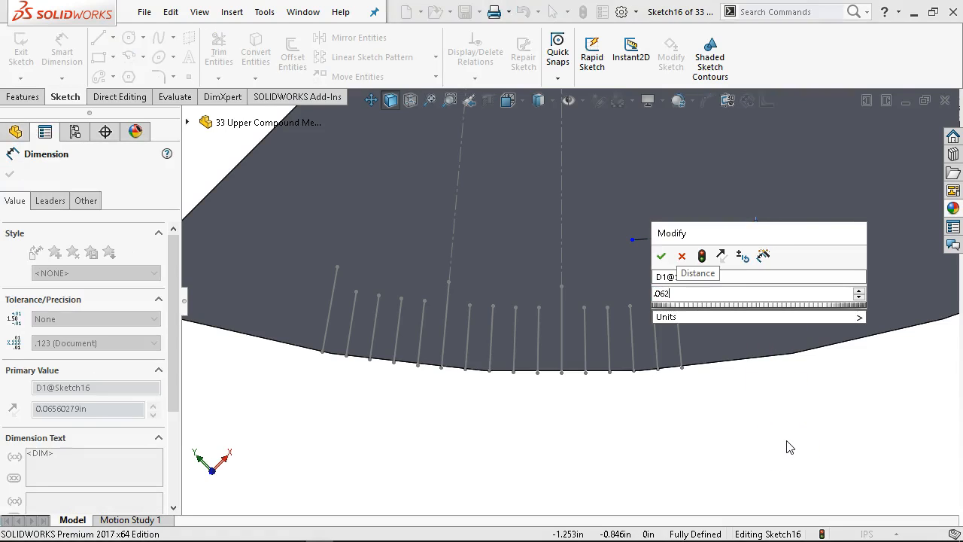
pyautogui.press('Return')
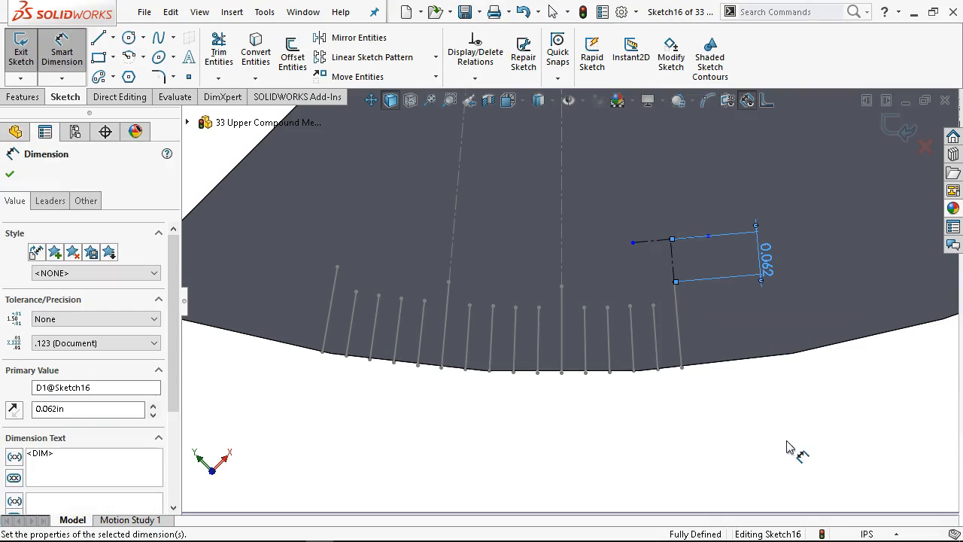
# Dimension the crosswise construction line above the rightmost graduation line to a length of 0.120 in.
pyautogui.click(651, 241)
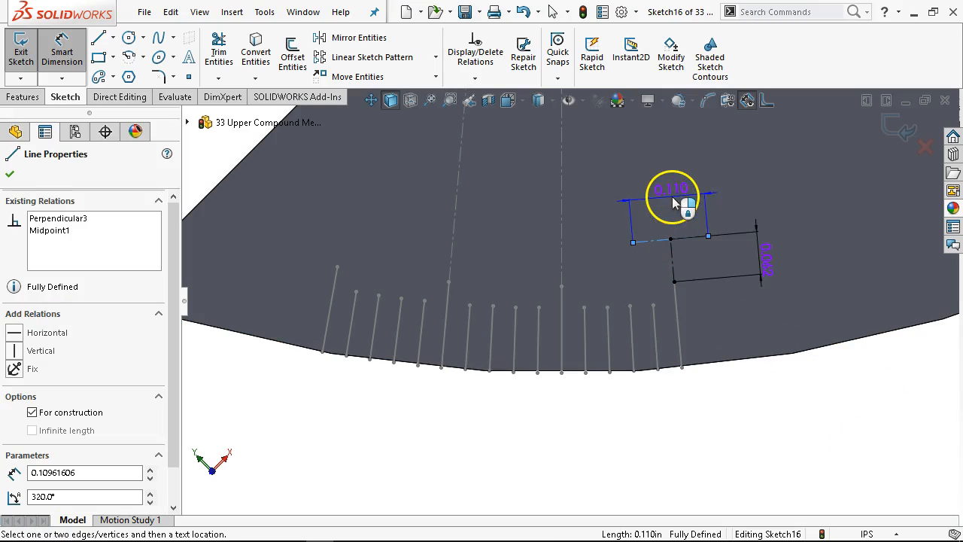
pyautogui.click(692, 252)
pyautogui.write('.1')
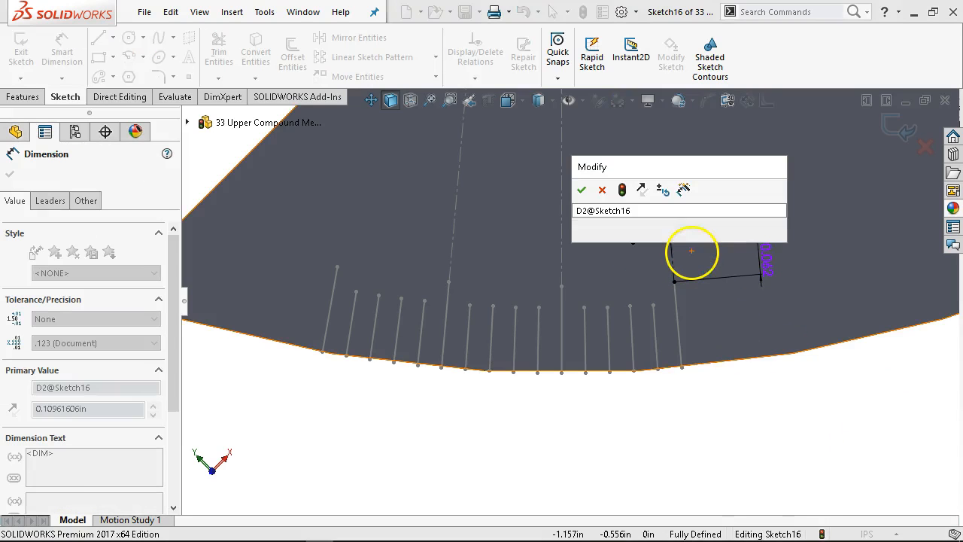
pyautogui.write('2')
pyautogui.press('Return')
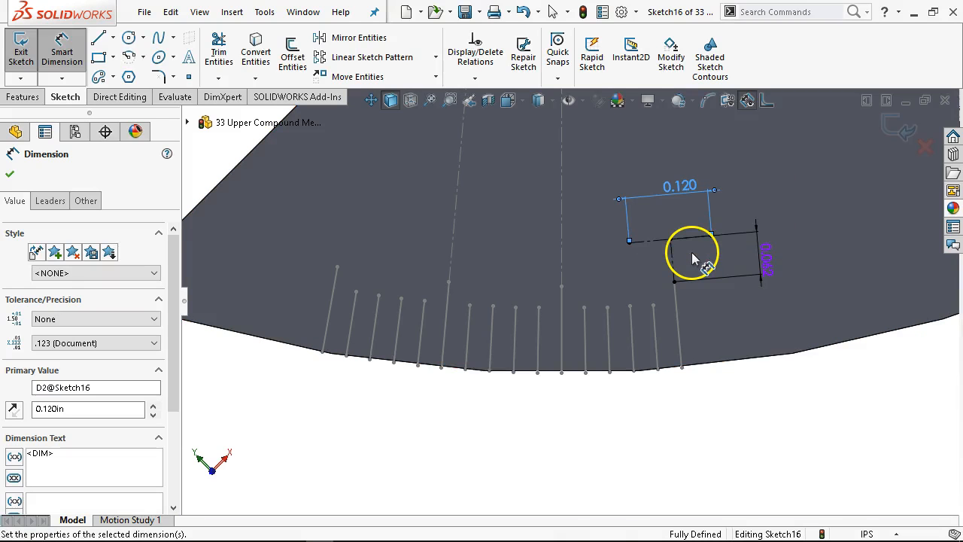
pyautogui.rightClick(662, 467)
pyautogui.click(692, 437)
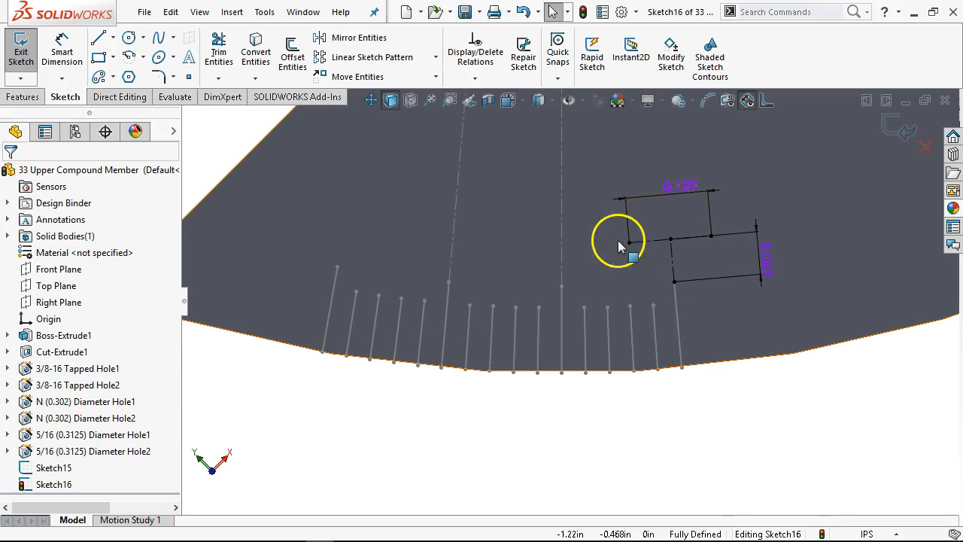
# Add the sketch text "0" along the 0.120 in construction line and centre-align it.
pyautogui.click(649, 241)
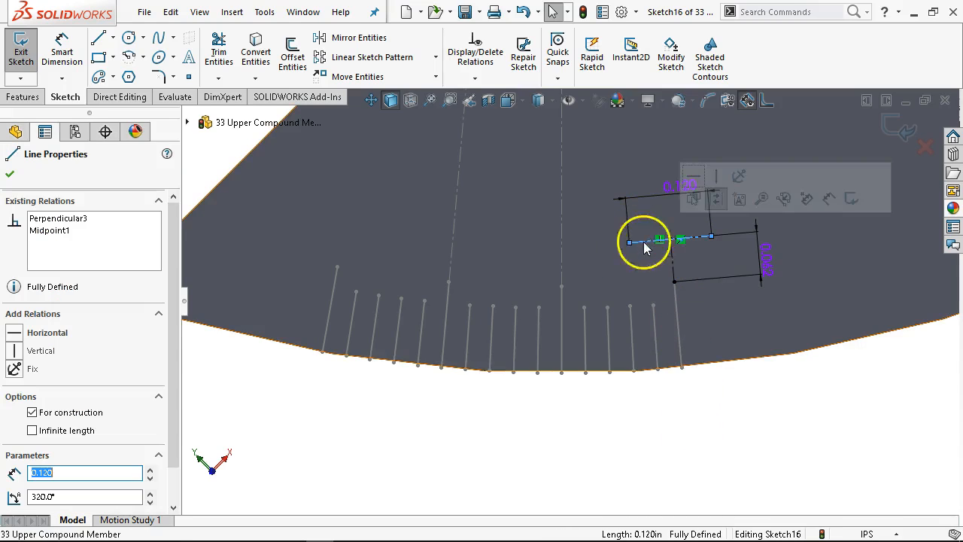
pyautogui.click(188, 58)
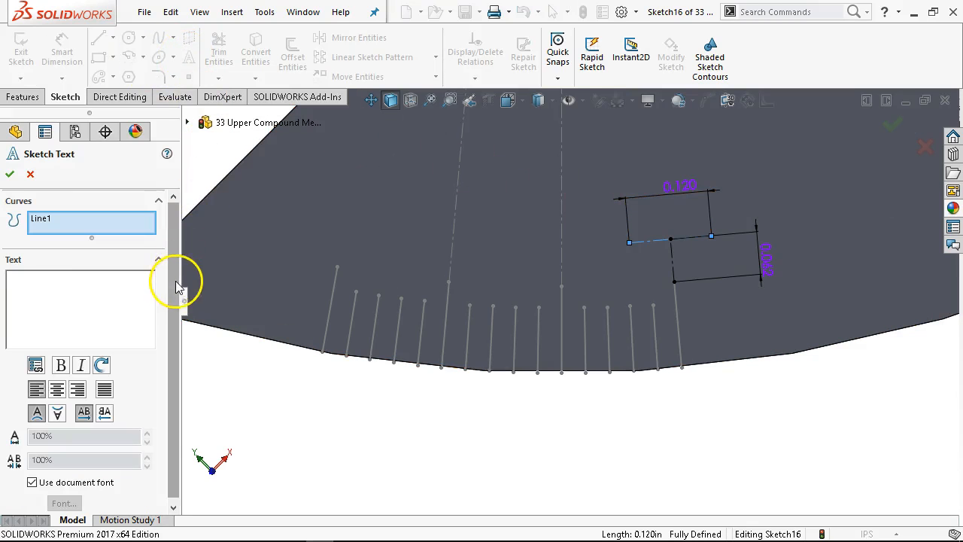
pyautogui.scroll(-1, 171, 280)
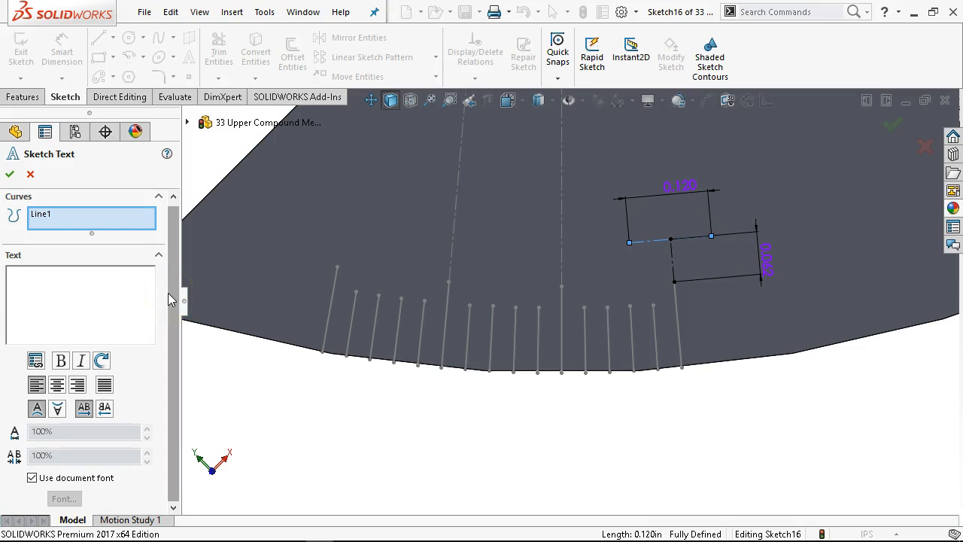
pyautogui.click(112, 299)
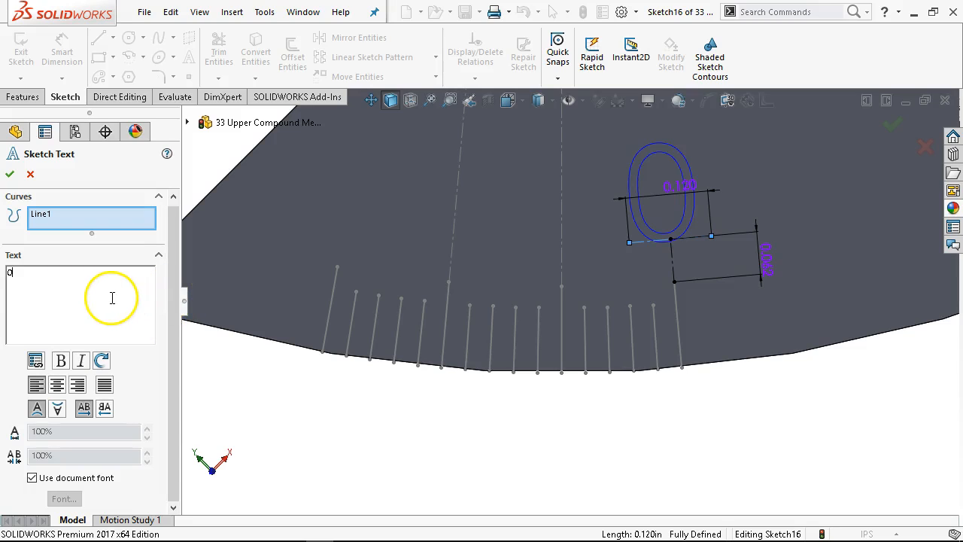
pyautogui.click(57, 385)
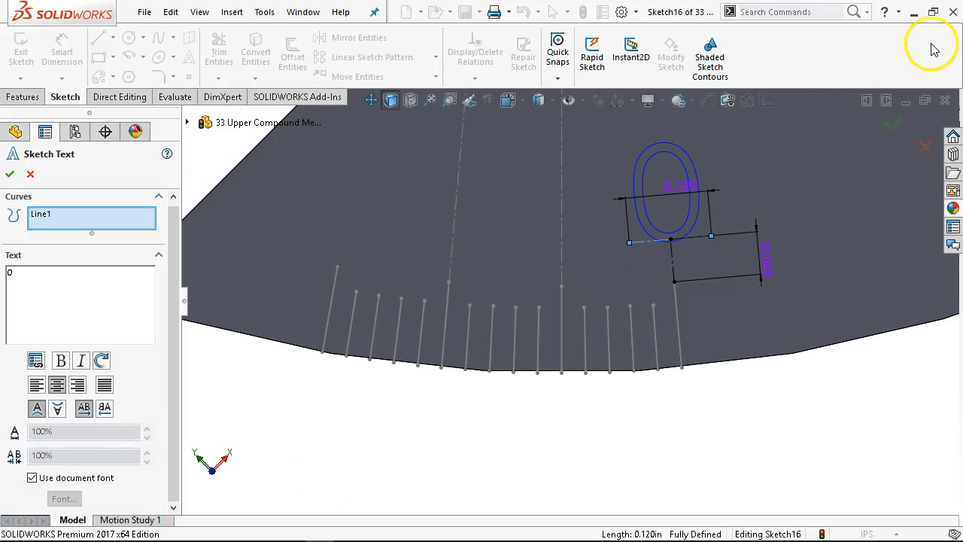
# Temporarily shrink the application window to reach the text options and turn off the document font for the "0" text.
pyautogui.click(929, 14)
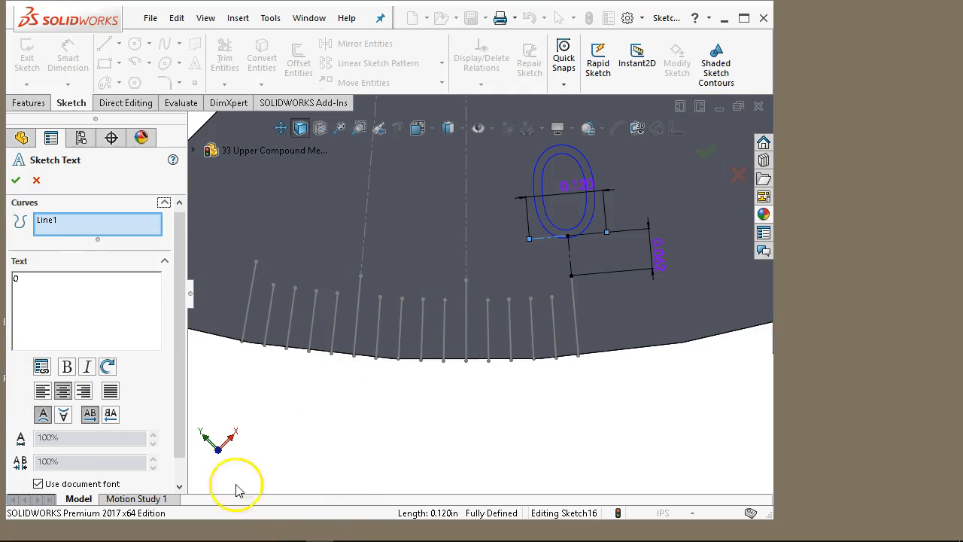
pyautogui.moveTo(263, 523); pyautogui.dragTo(217, 481)
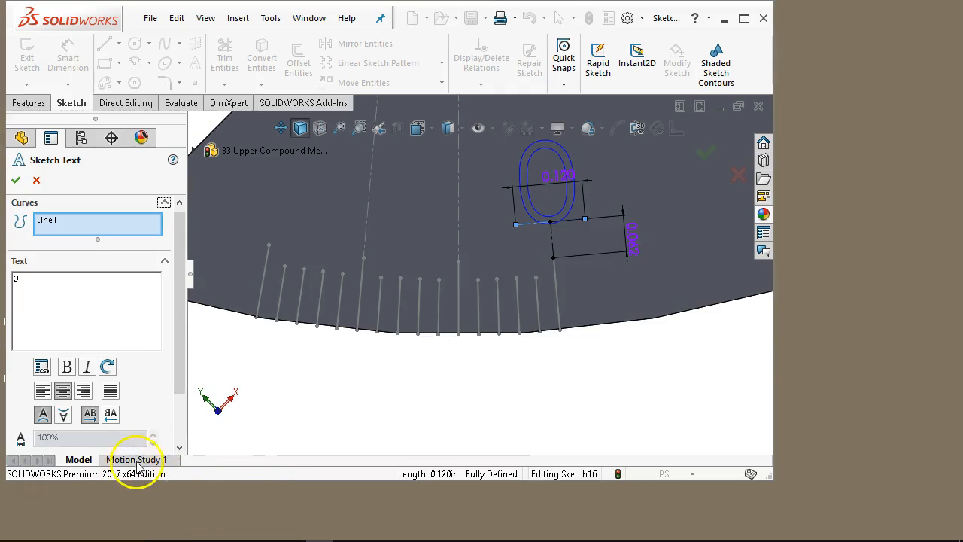
pyautogui.moveTo(178, 365); pyautogui.dragTo(184, 437)
pyautogui.click(37, 417)
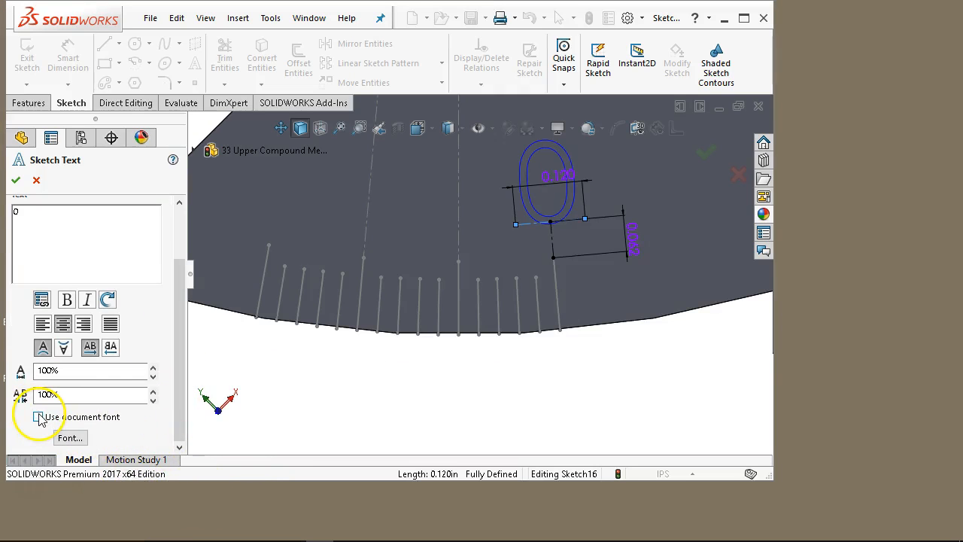
pyautogui.click(743, 18)
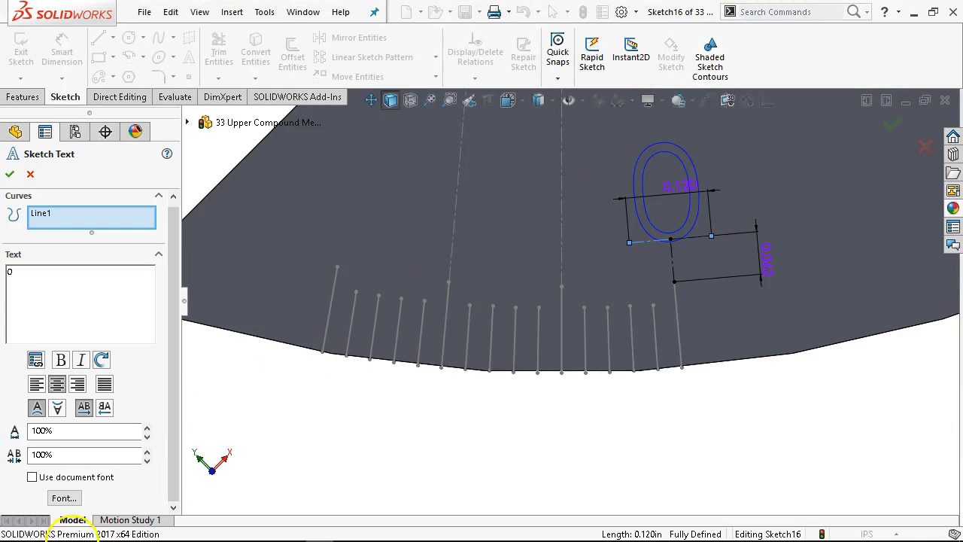
# Change the font of the "0" sketch text to CAMWorks.
pyautogui.click(65, 498)
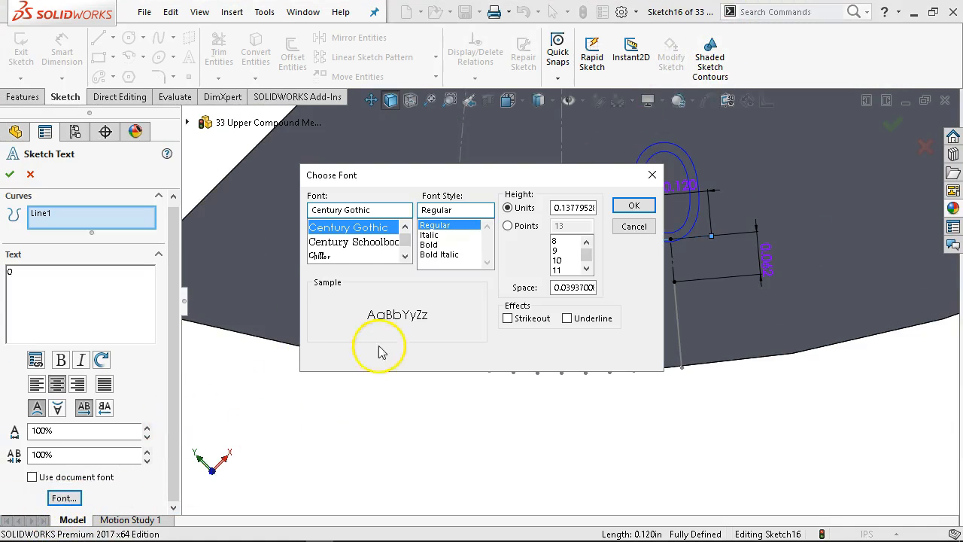
pyautogui.click(404, 257)
pyautogui.click(405, 256)
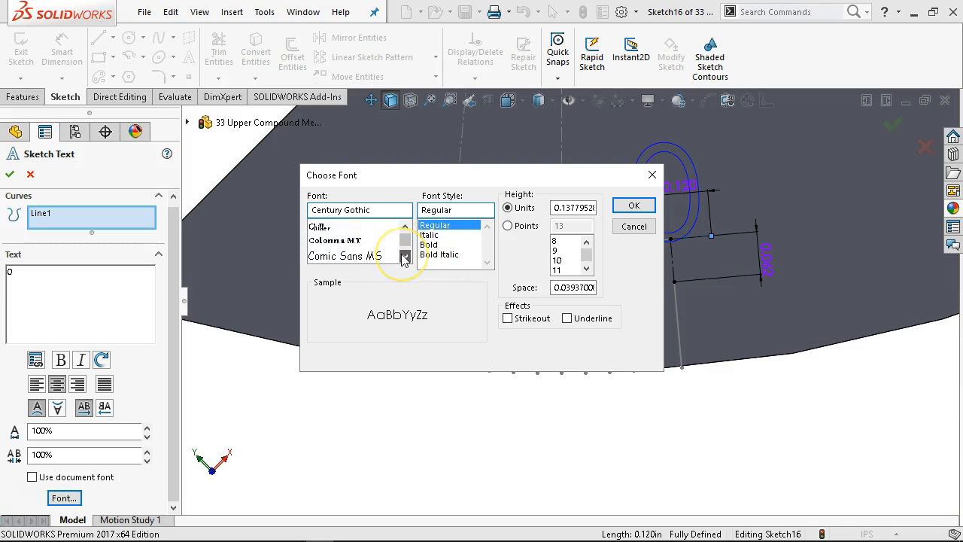
pyautogui.click(405, 256)
pyautogui.click(405, 257)
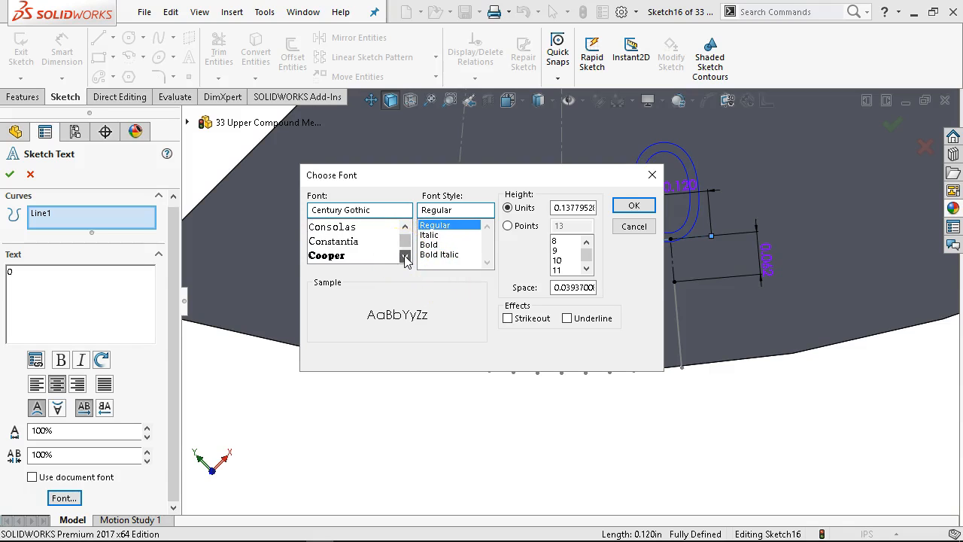
pyautogui.click(404, 257)
pyautogui.click(404, 257)
pyautogui.click(405, 256)
pyautogui.moveTo(404, 244); pyautogui.dragTo(402, 241)
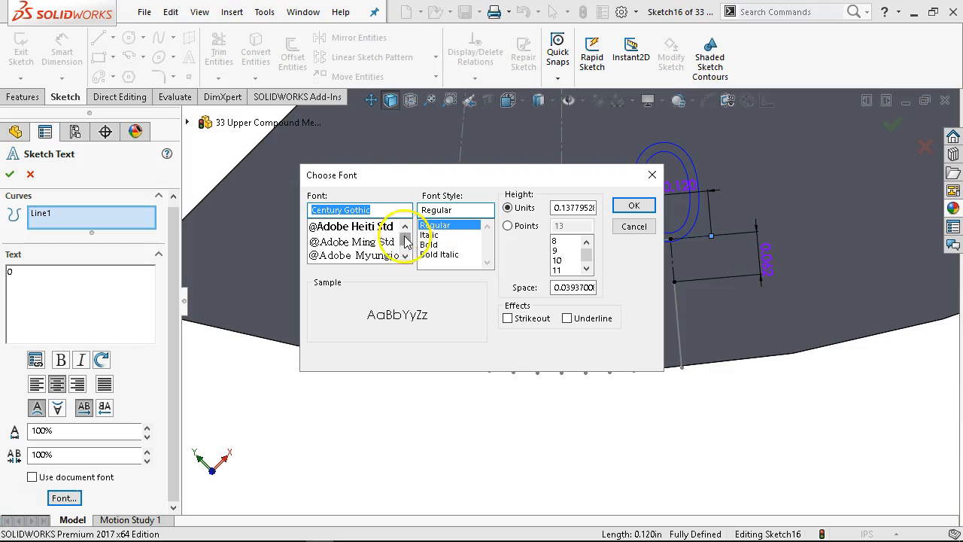
pyautogui.click(405, 258)
pyautogui.click(405, 257)
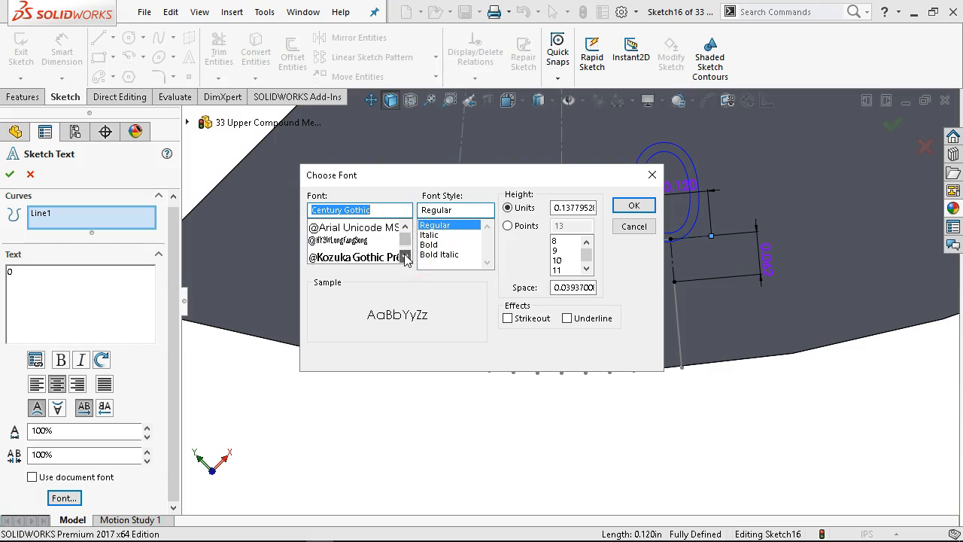
pyautogui.click(405, 257)
pyautogui.click(405, 257)
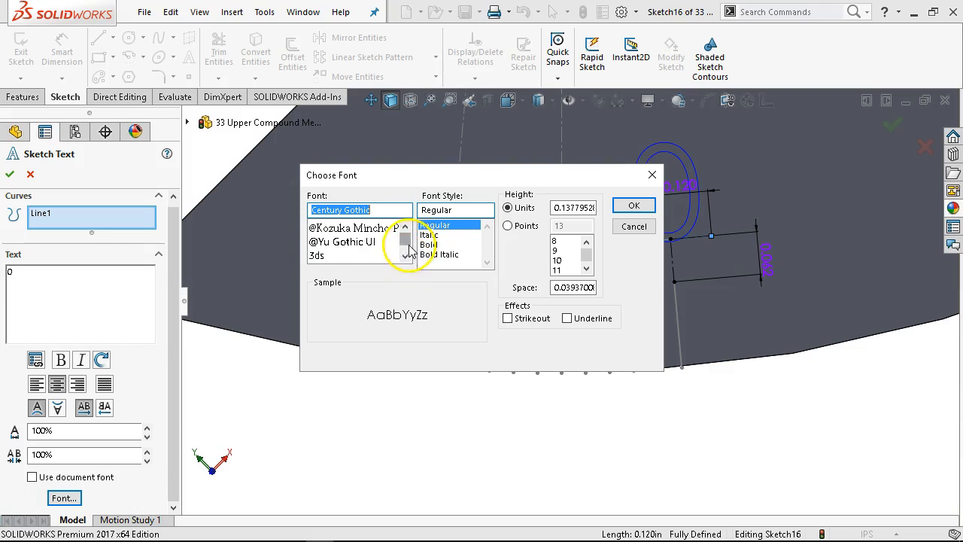
pyautogui.click(405, 227)
pyautogui.click(404, 227)
pyautogui.click(405, 227)
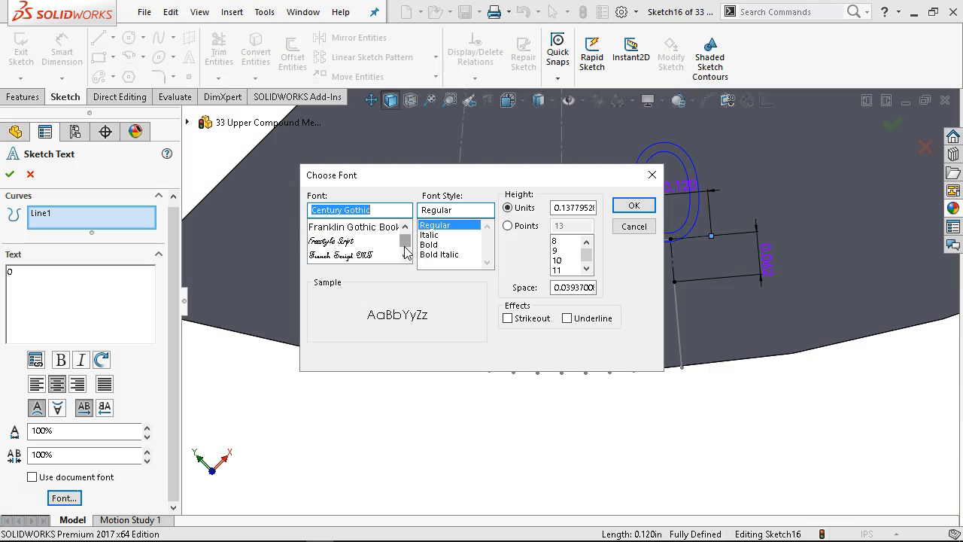
pyautogui.write('ca')
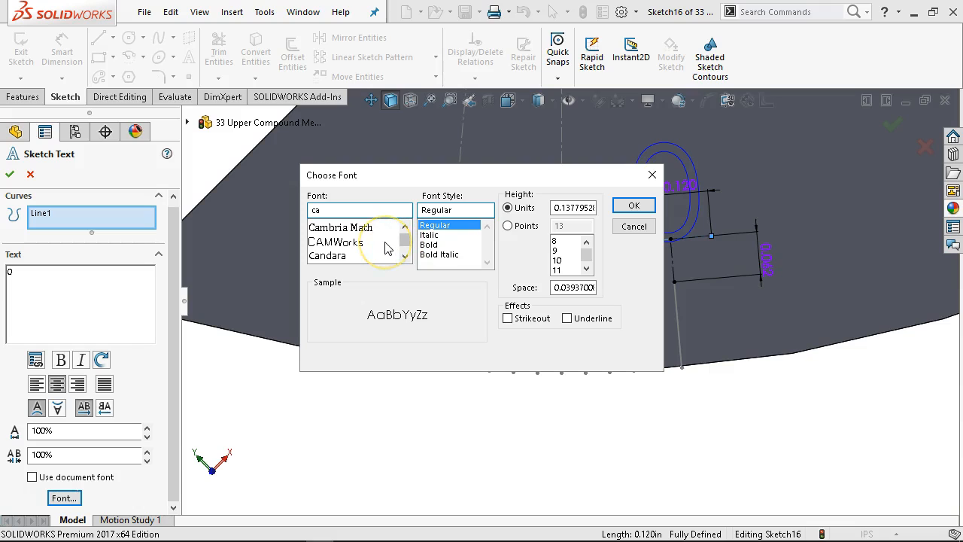
pyautogui.click(317, 244)
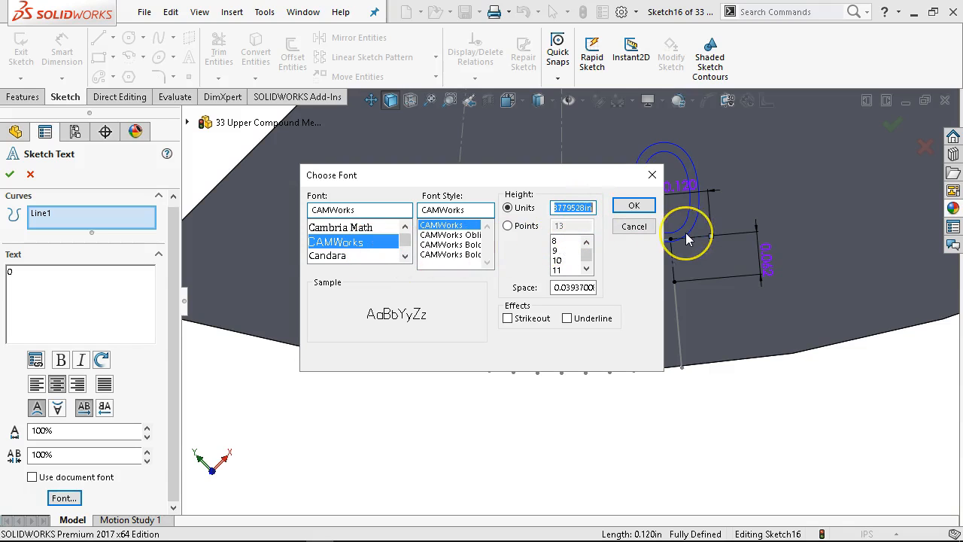
# Set the "0" text height to 0.125 in, accept the text, and move the 0.120 in dimension below the graduation lines.
pyautogui.write('.125')
pyautogui.press('Return')
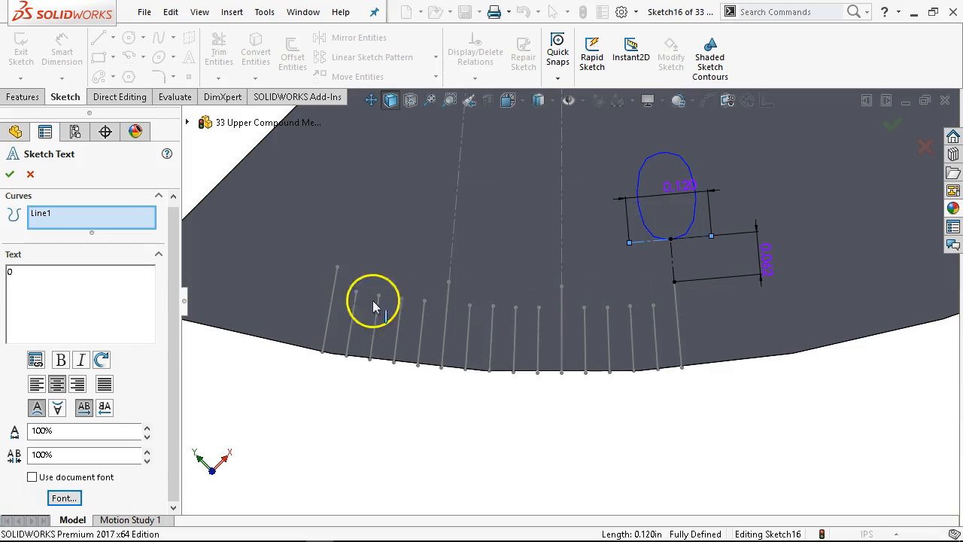
pyautogui.click(10, 174)
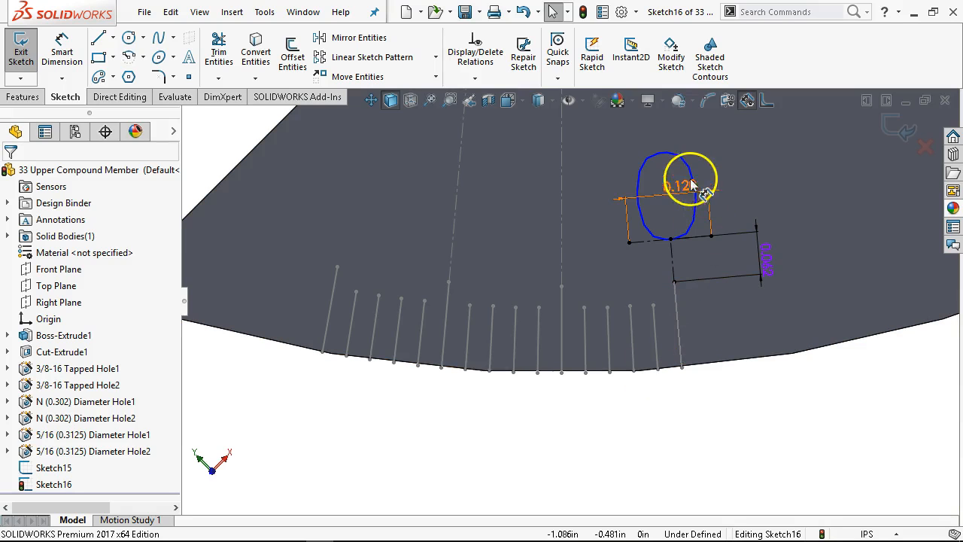
pyautogui.moveTo(677, 185); pyautogui.dragTo(767, 398)
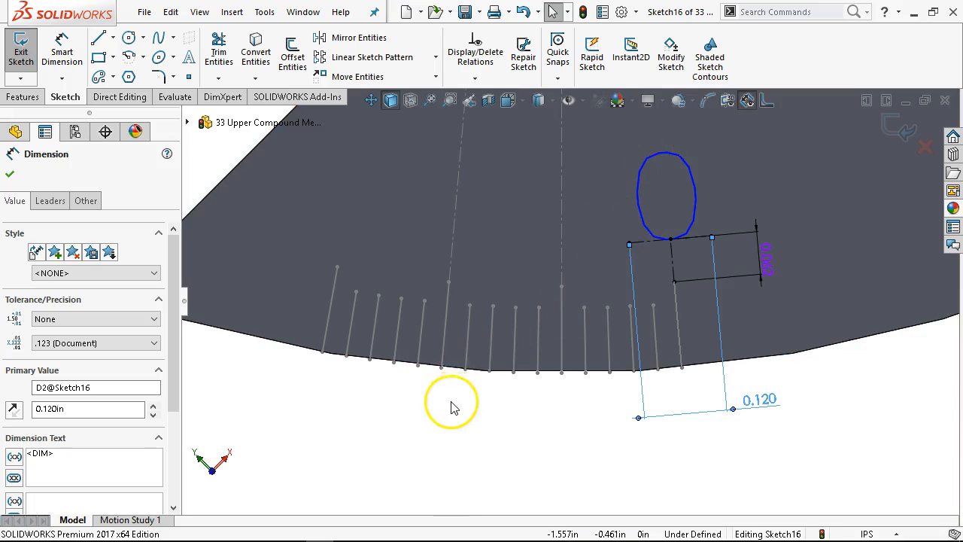
# Sketch a vertical construction line up from the middle long graduation line's upper end, with a perpendicular construction line across its top.
pyautogui.click(143, 37)
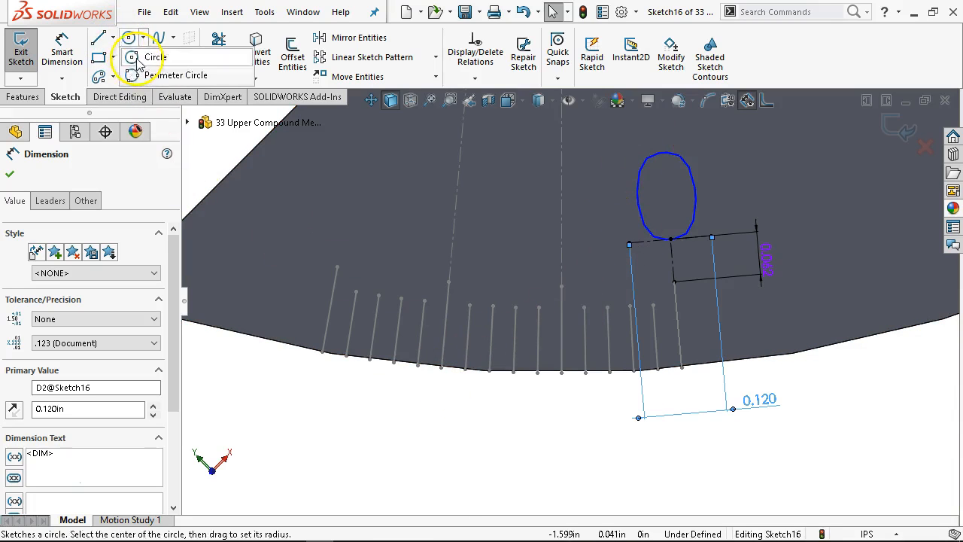
pyautogui.click(113, 38)
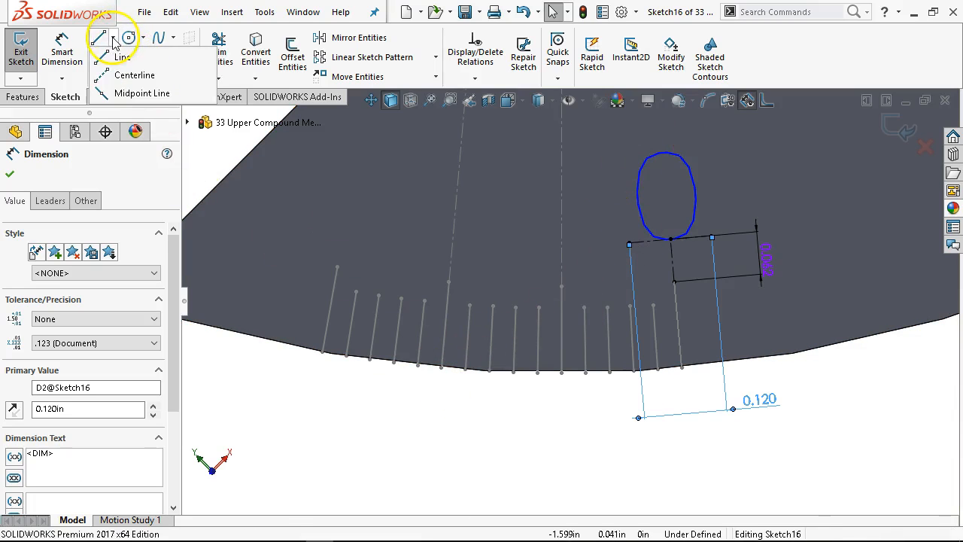
pyautogui.click(133, 74)
pyautogui.click(562, 286)
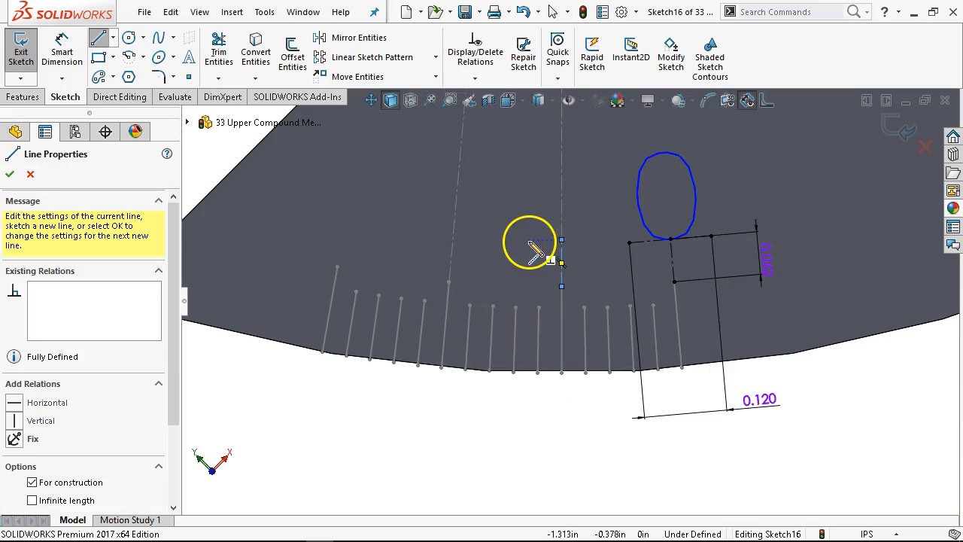
pyautogui.click(561, 239)
pyautogui.click(592, 239)
pyautogui.rightClick(591, 226)
pyautogui.click(617, 229)
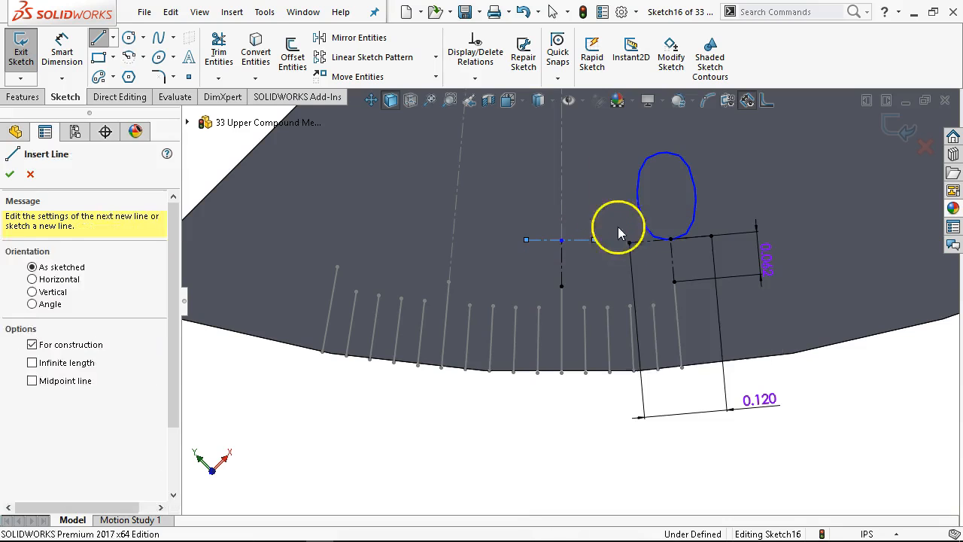
# Add a Midpoint relation between the vertical construction line's upper endpoint and the crosswise line above the middle graduation line.
pyautogui.click(561, 239)
pyautogui.keyDown('ctrl'); pyautogui.click(552, 239); pyautogui.keyUp('ctrl')
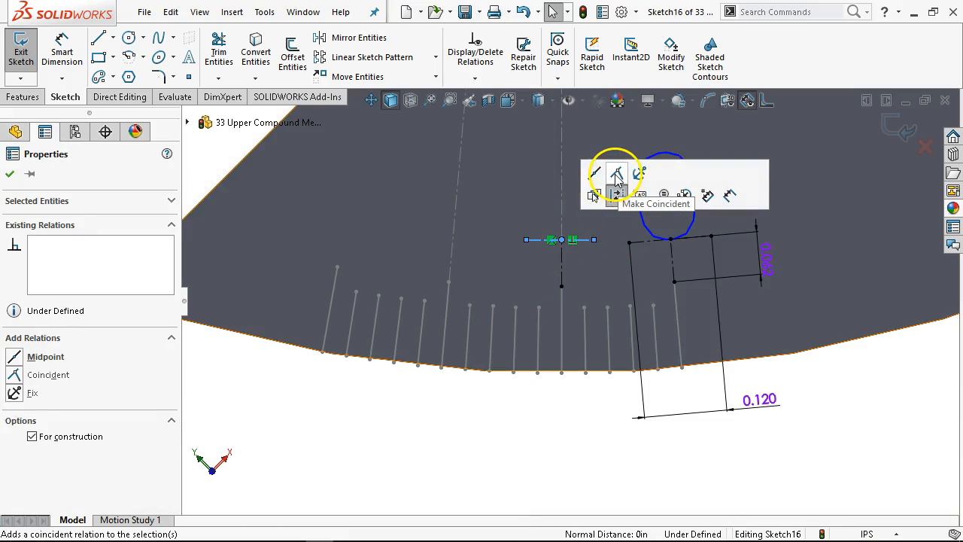
pyautogui.click(594, 175)
pyautogui.click(504, 440)
# Make the middle connecting construction line equal in length to the 0.062 in connecting line under the "0".
pyautogui.click(566, 271)
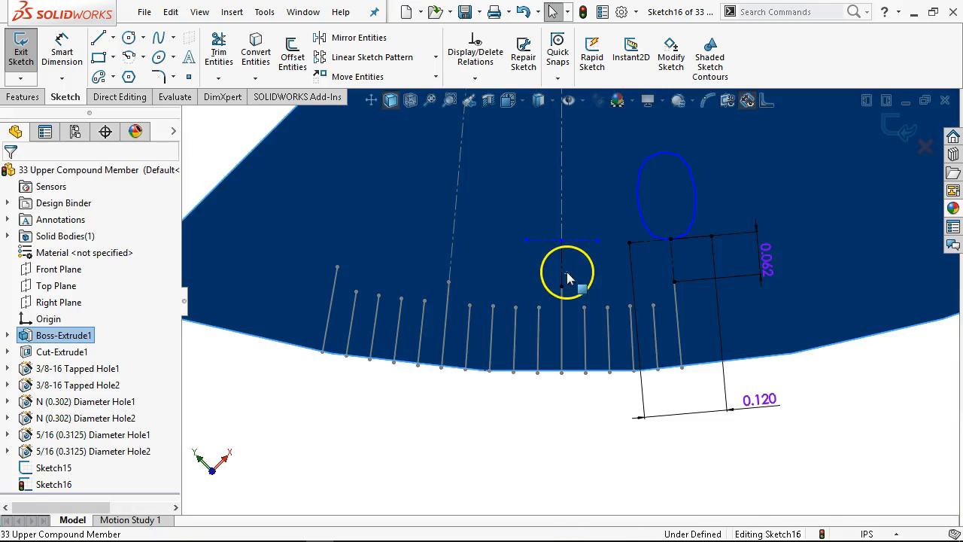
pyautogui.click(564, 277)
pyautogui.keyDown('ctrl'); pyautogui.click(670, 258); pyautogui.keyUp('ctrl')
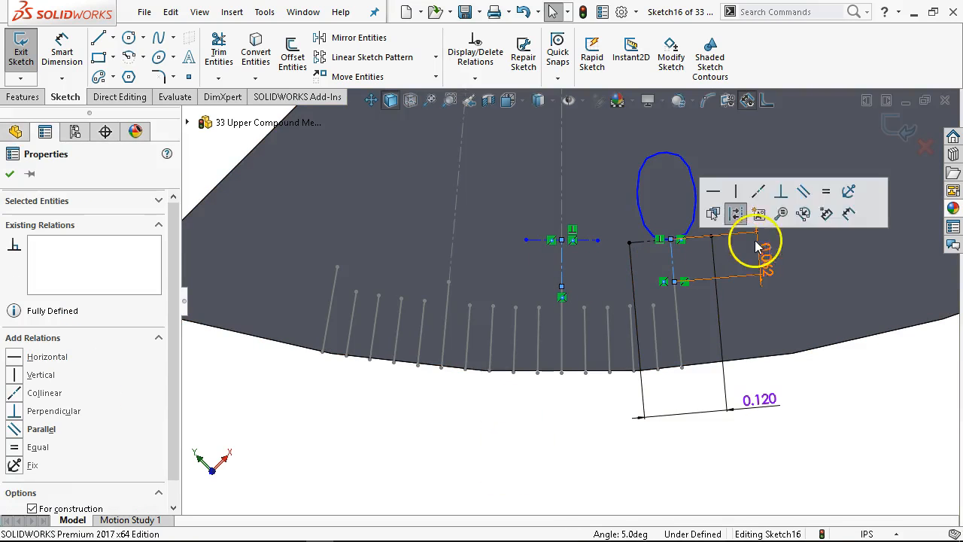
pyautogui.click(825, 191)
# Make the middle crosswise construction line equal in length to the 0.120 in line under the "0".
pyautogui.click(700, 239)
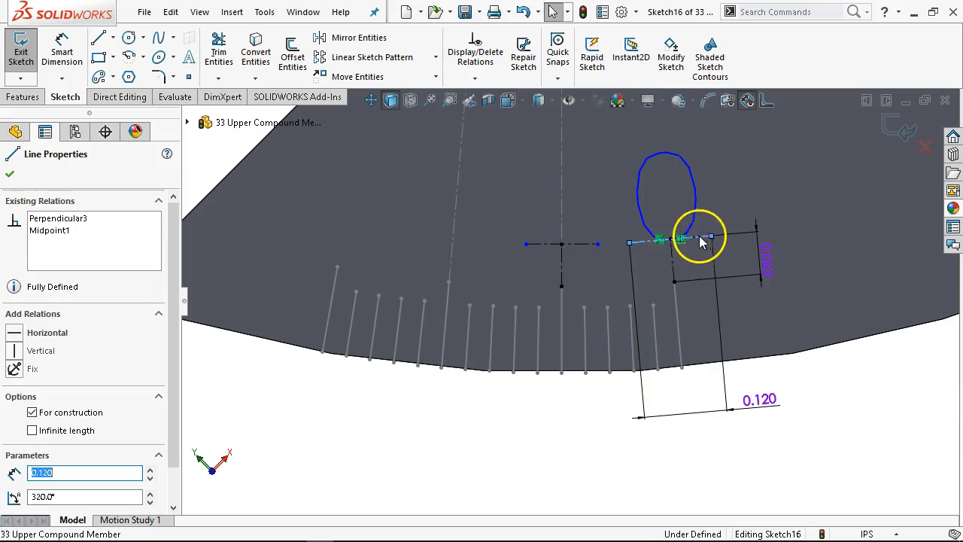
pyautogui.keyDown('ctrl'); pyautogui.click(577, 244); pyautogui.keyUp('ctrl')
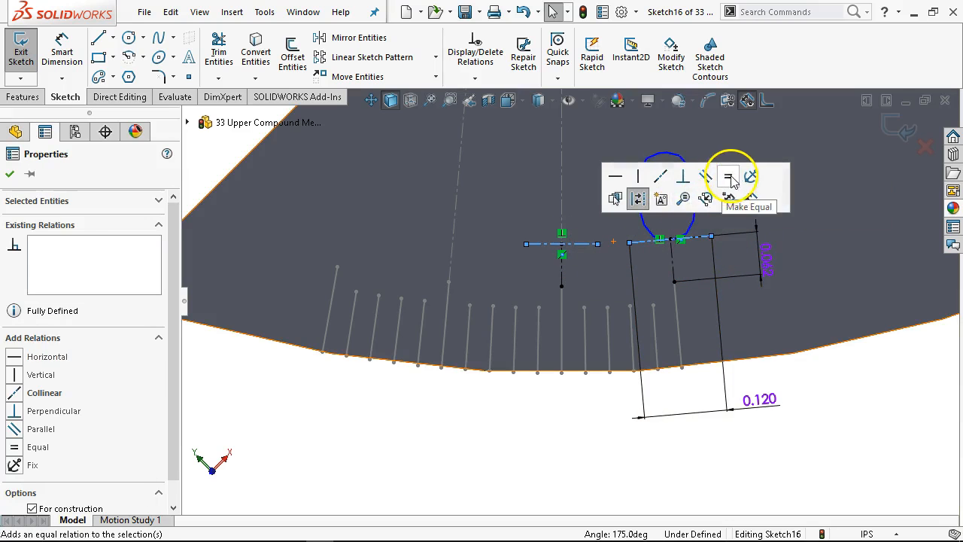
pyautogui.click(728, 178)
pyautogui.click(539, 362)
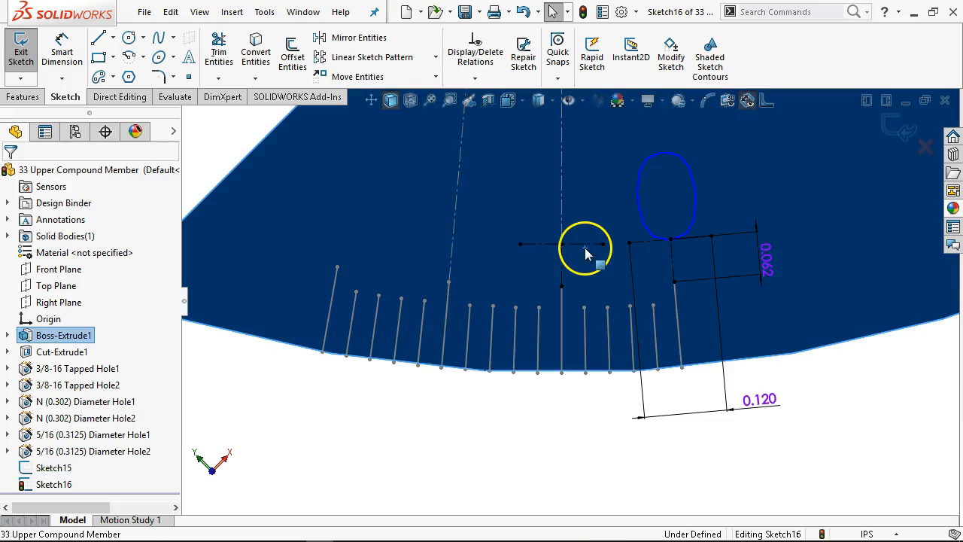
# Add the sketch text "5" along the crosswise construction line above the middle graduation line.
pyautogui.click(584, 244)
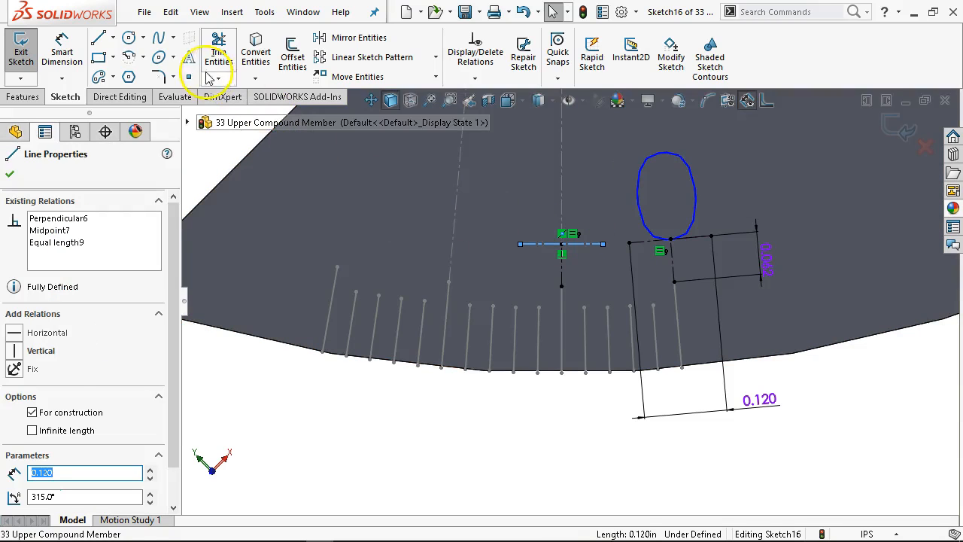
pyautogui.click(188, 57)
pyautogui.click(113, 328)
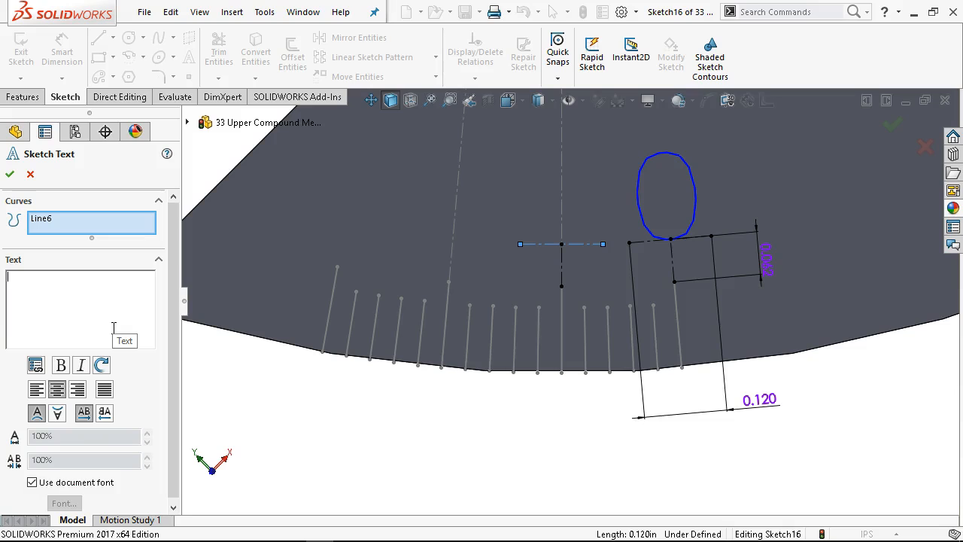
pyautogui.write('%')
pyautogui.press('BackSpace')
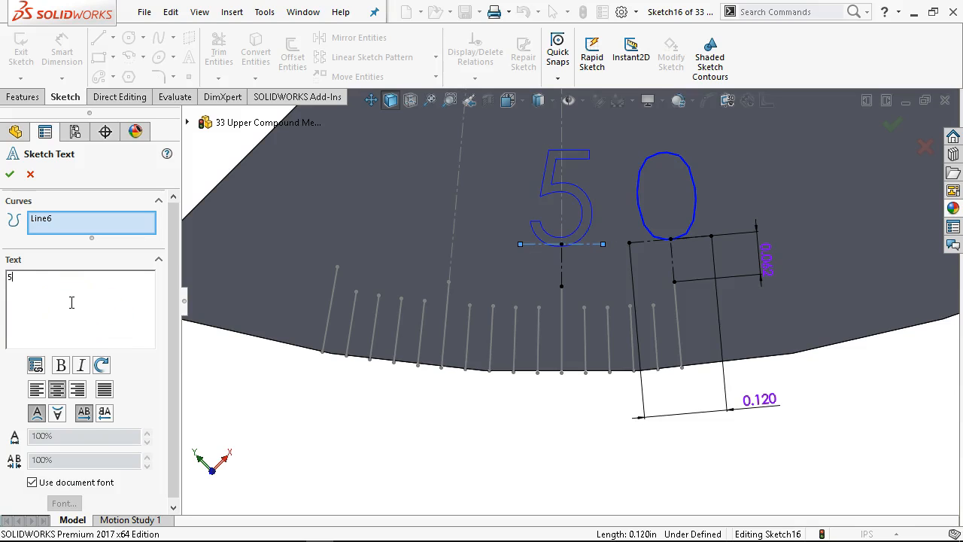
# Shrink the application window to reach the lower text options and turn off the document font for the "5" text.
pyautogui.moveTo(174, 452); pyautogui.dragTo(179, 500)
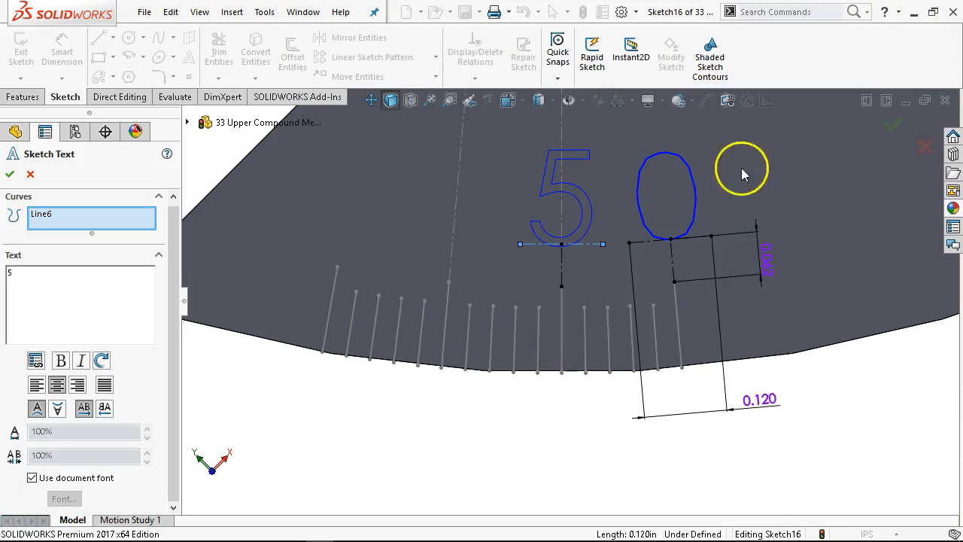
pyautogui.click(932, 10)
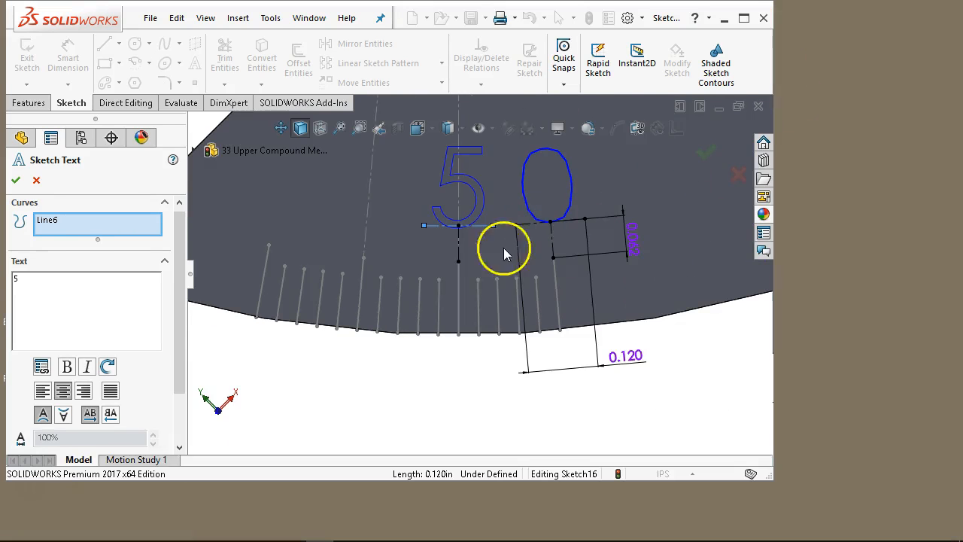
pyautogui.moveTo(184, 348); pyautogui.dragTo(172, 429)
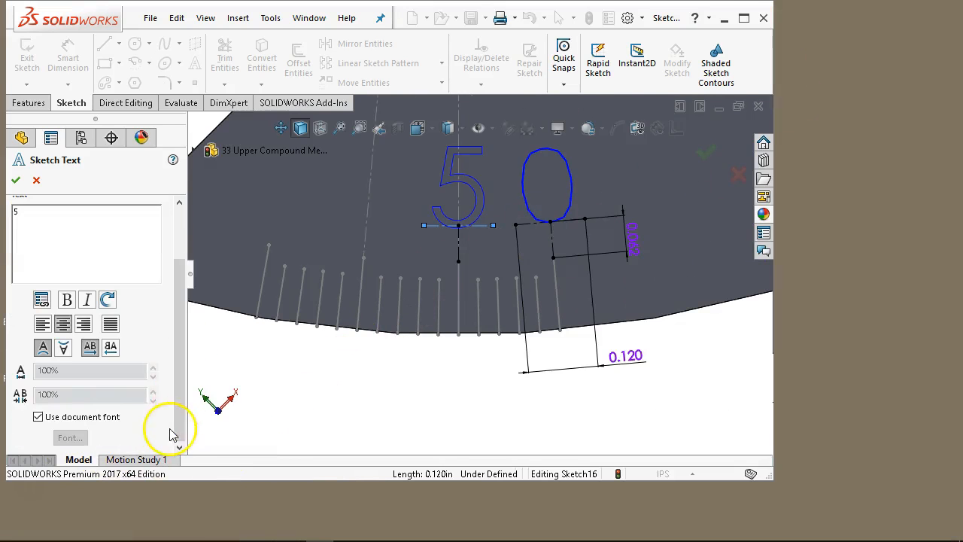
pyautogui.click(38, 416)
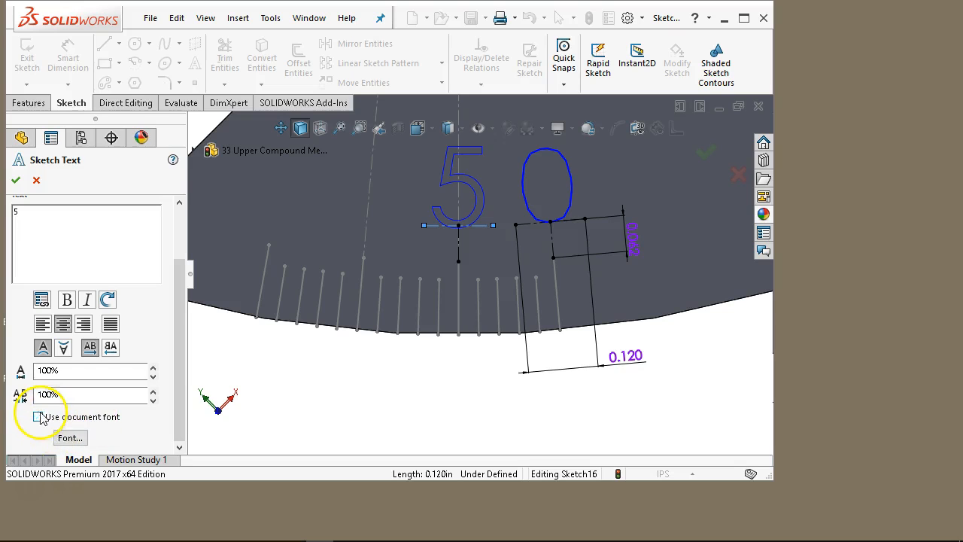
# Set the "5" text's font to CAMWorks with a height of 0.125 in.
pyautogui.click(69, 437)
pyautogui.click(290, 183)
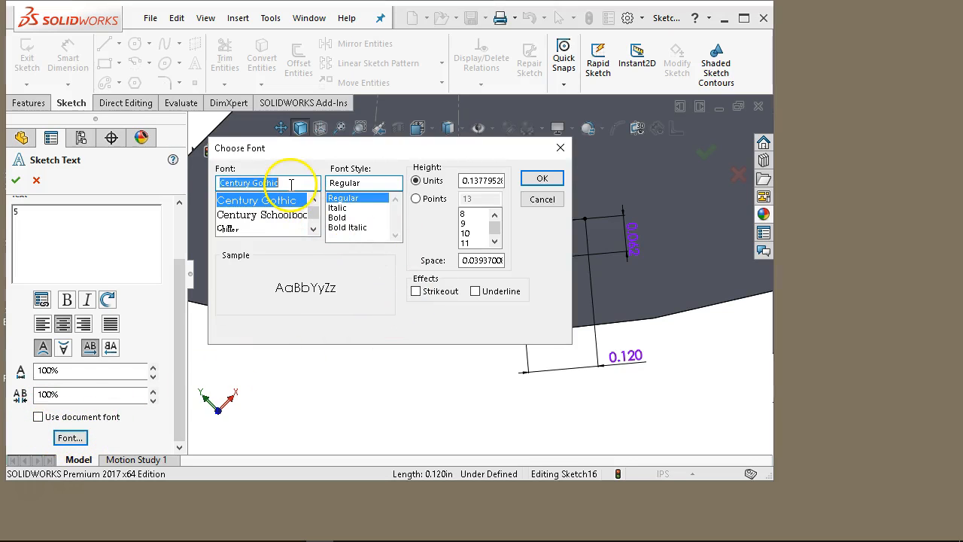
pyautogui.moveTo(290, 184); pyautogui.dragTo(226, 182)
pyautogui.write('c')
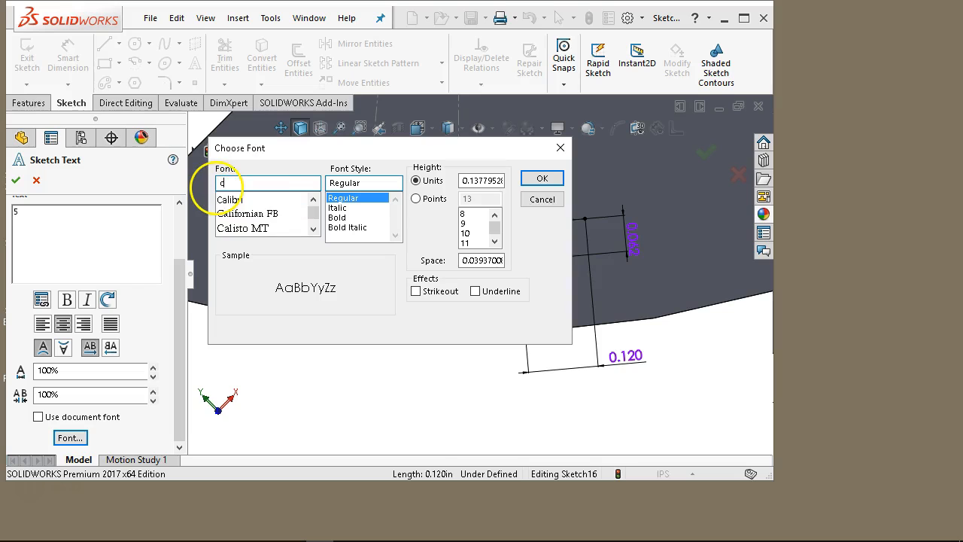
pyautogui.write('am')
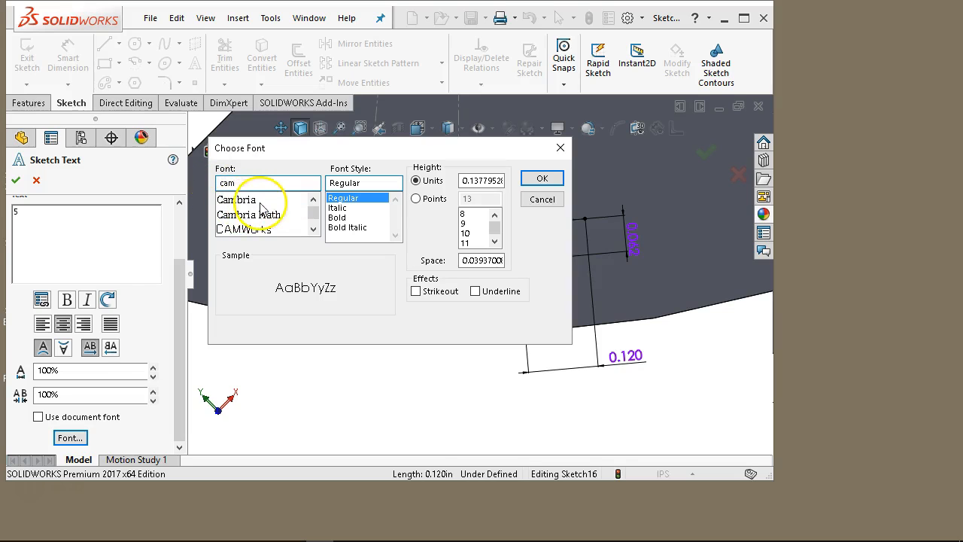
pyautogui.click(255, 229)
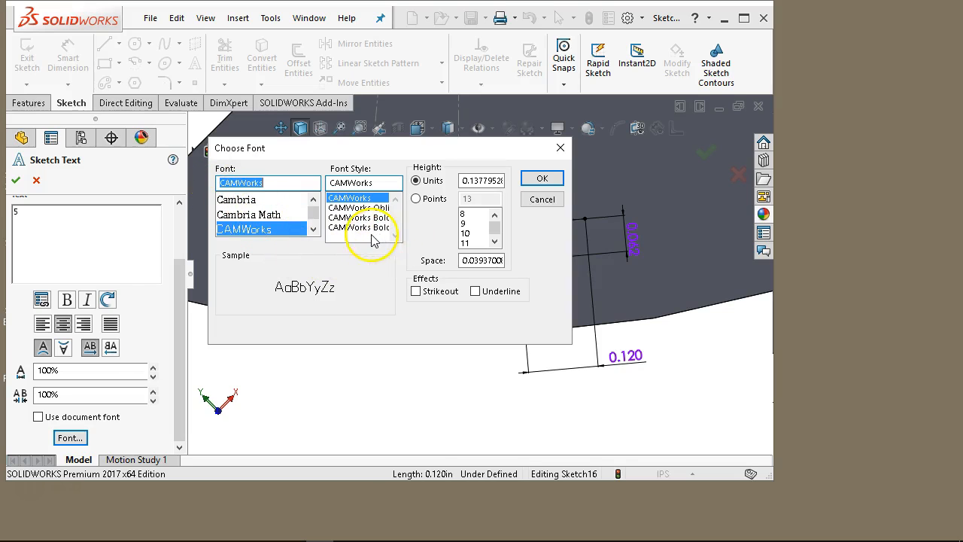
pyautogui.click(468, 180)
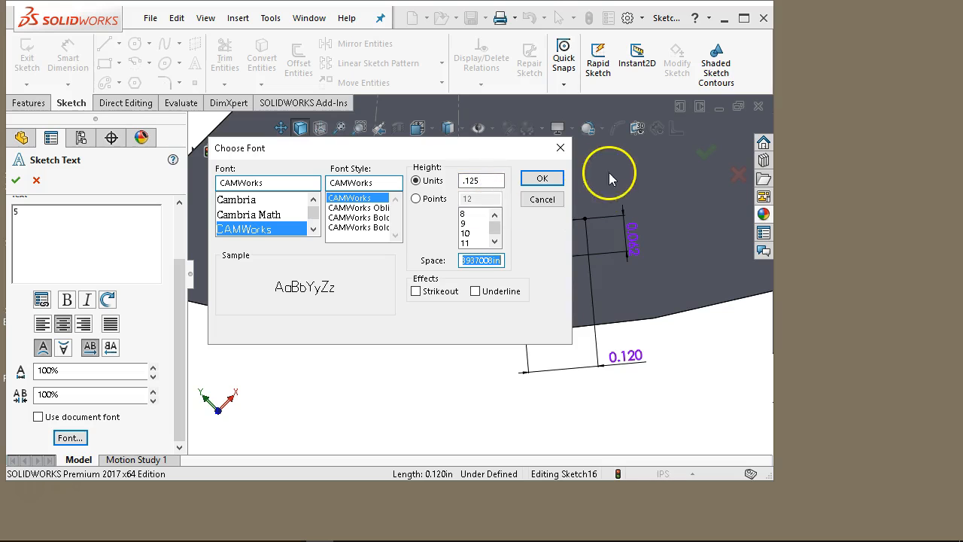
pyautogui.click(542, 179)
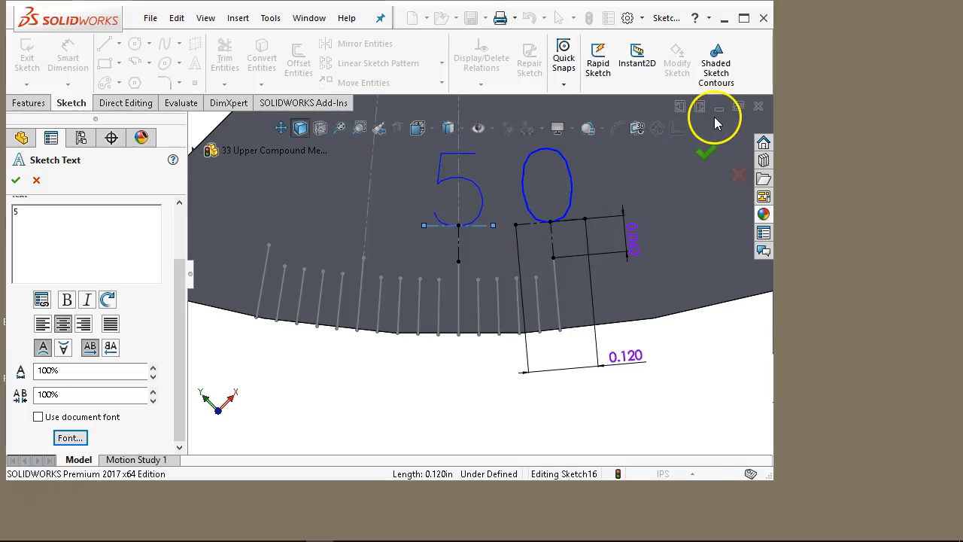
# Maximize the application window again and accept the "5" sketch text.
pyautogui.click(742, 20)
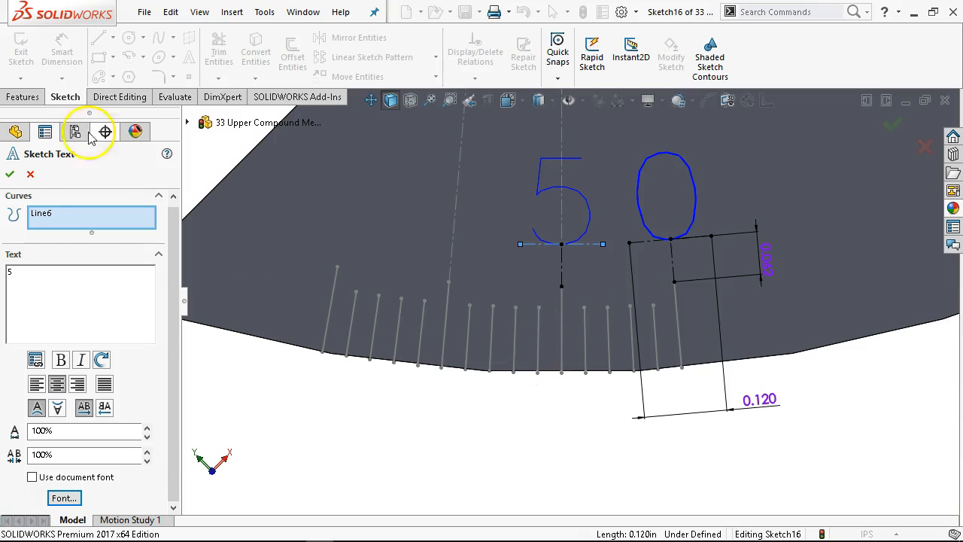
pyautogui.click(10, 174)
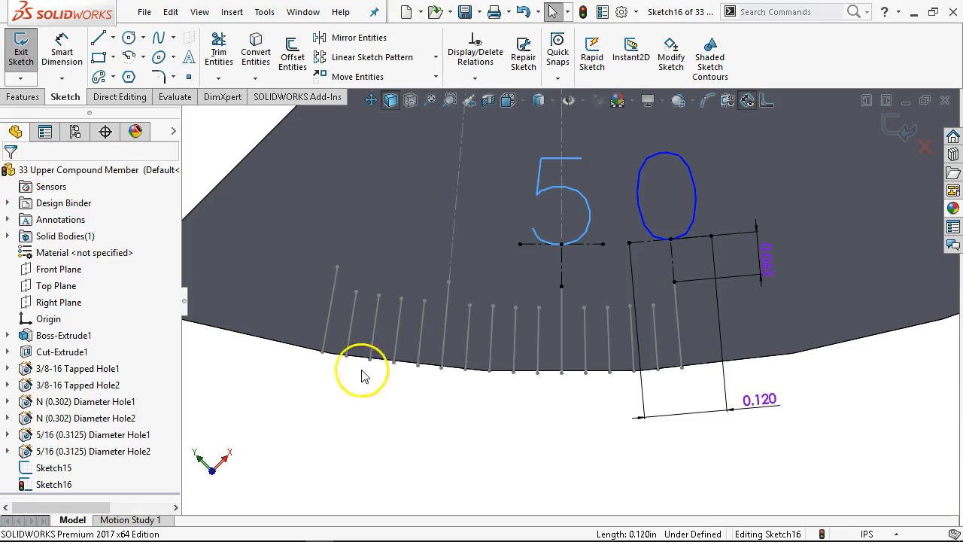
# Draw a construction stem about 0.05 in long extending the long graduation line left of the "5", plus a perpendicular crosswise construction line.
pyautogui.click(112, 38)
pyautogui.click(139, 73)
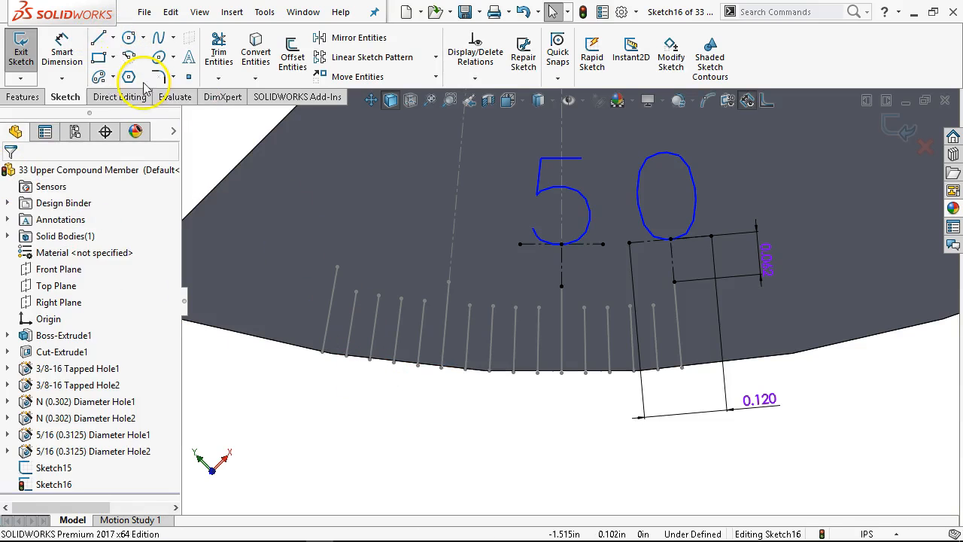
pyautogui.click(448, 281)
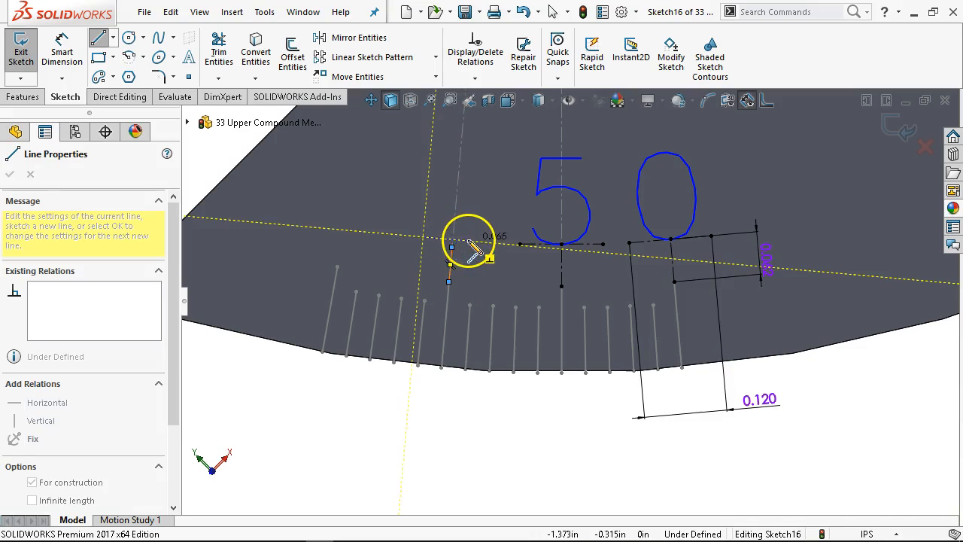
pyautogui.click(450, 239)
pyautogui.rightClick(485, 226)
pyautogui.click(516, 230)
# Make the upper end of the new stem the midpoint of its crosswise construction line.
pyautogui.click(452, 248)
pyautogui.click(449, 245)
pyautogui.keyDown('ctrl'); pyautogui.click(450, 241); pyautogui.keyUp('ctrl')
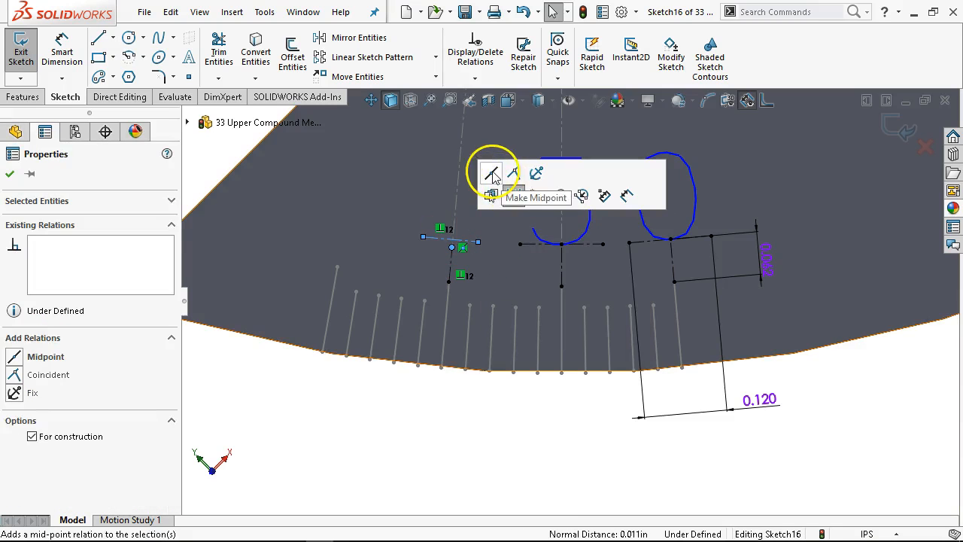
pyautogui.click(492, 173)
pyautogui.click(458, 297)
# Make the new stem equal to the 0.062 in stem under the "0" and its crosswise line equal to the 0.120 in line.
pyautogui.click(450, 269)
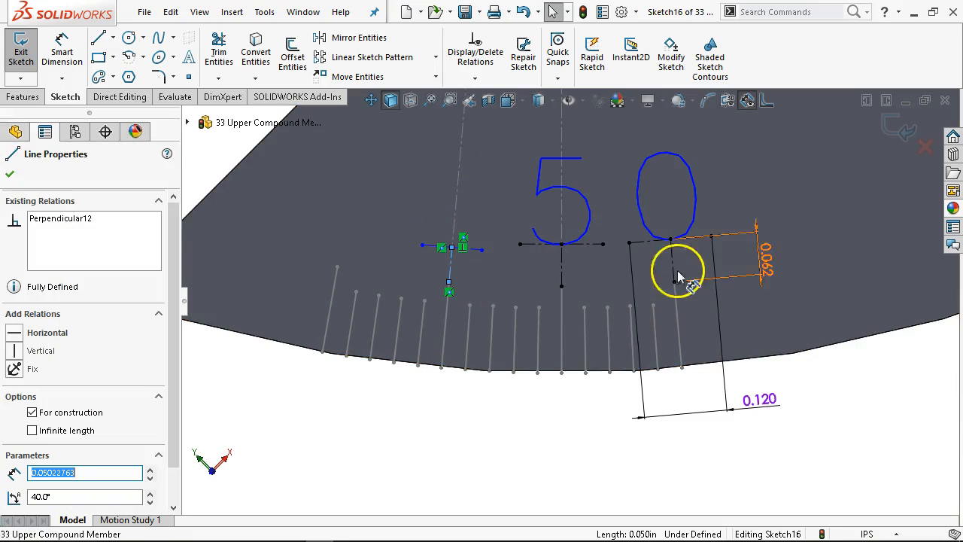
pyautogui.keyDown('ctrl'); pyautogui.click(672, 261); pyautogui.keyUp('ctrl')
pyautogui.click(825, 190)
pyautogui.click(701, 240)
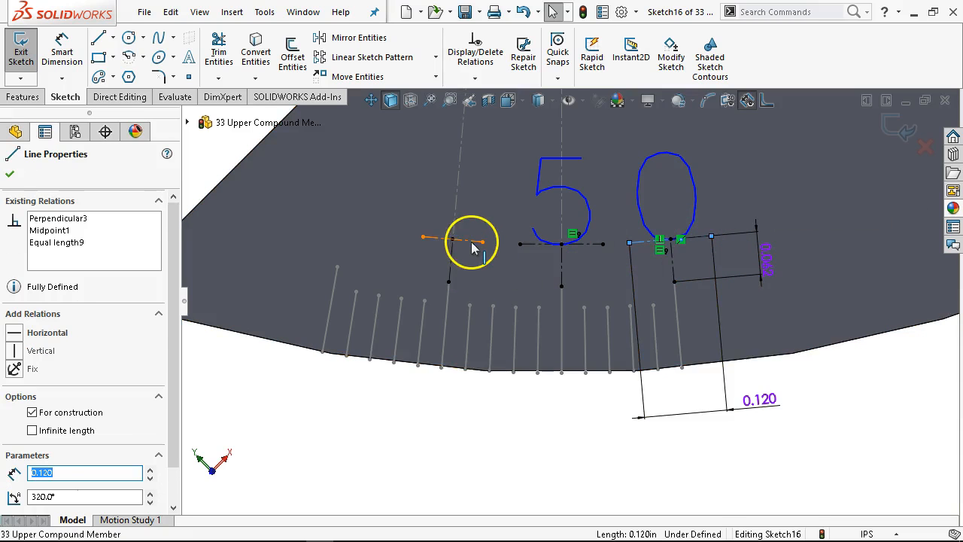
pyautogui.keyDown('ctrl'); pyautogui.click(469, 242); pyautogui.keyUp('ctrl')
pyautogui.click(631, 178)
pyautogui.click(453, 378)
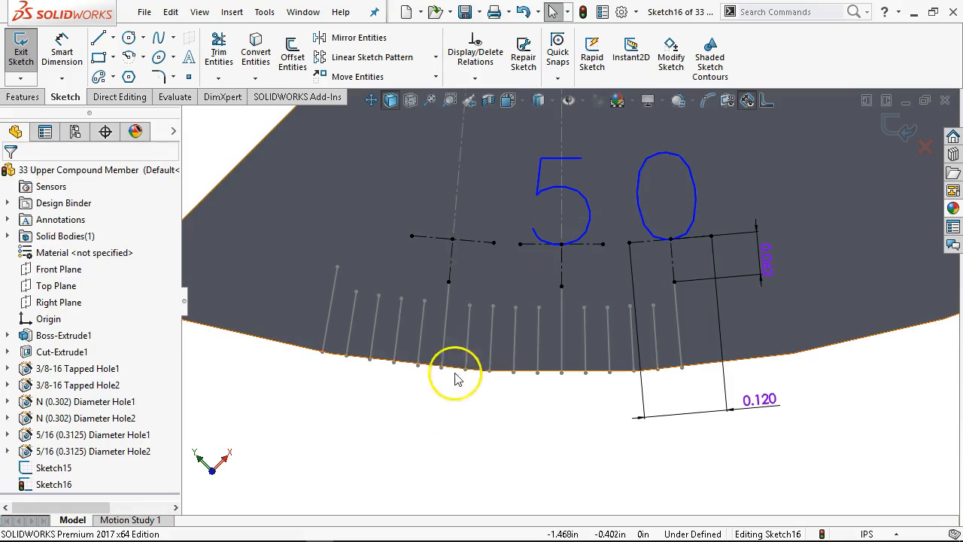
# Add the sketch text "10" along the new crosswise construction line left of the "5".
pyautogui.click(481, 242)
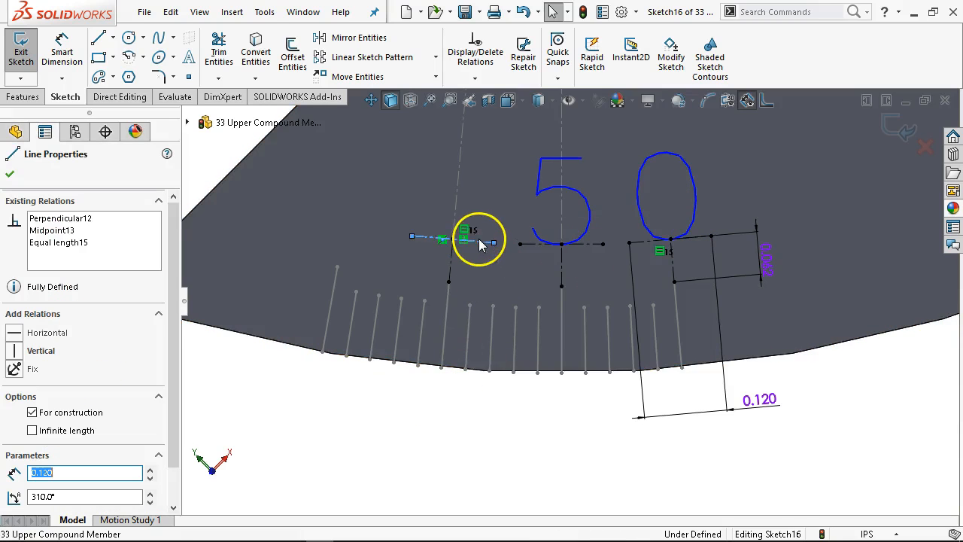
pyautogui.click(189, 57)
pyautogui.write('10')
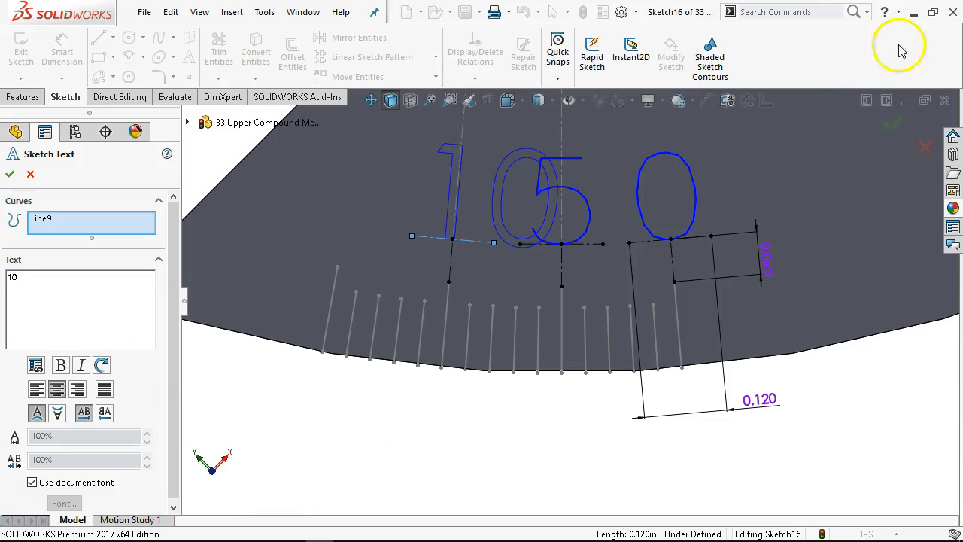
# Shrink the application window, widen it, and turn off the document font for the "10" text.
pyautogui.click(931, 12)
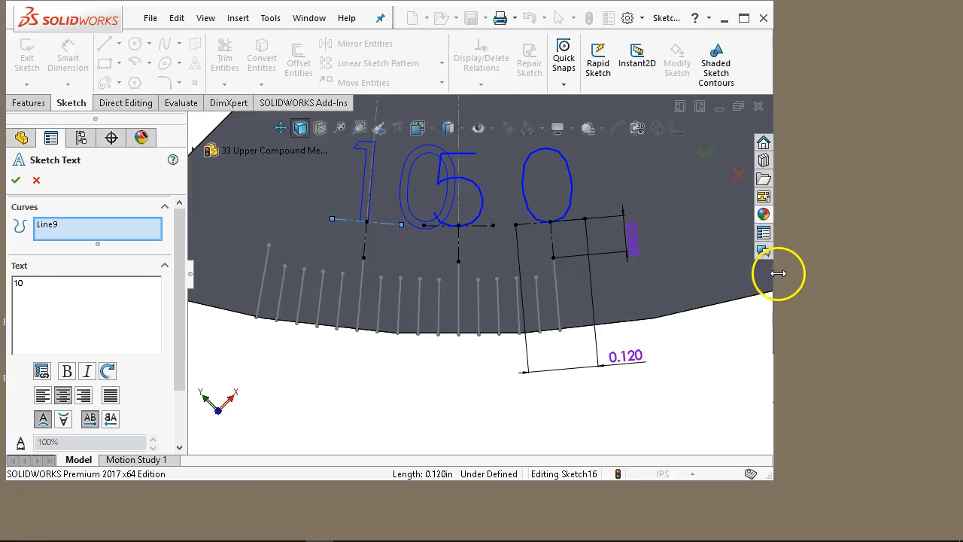
pyautogui.moveTo(776, 278); pyautogui.dragTo(957, 275)
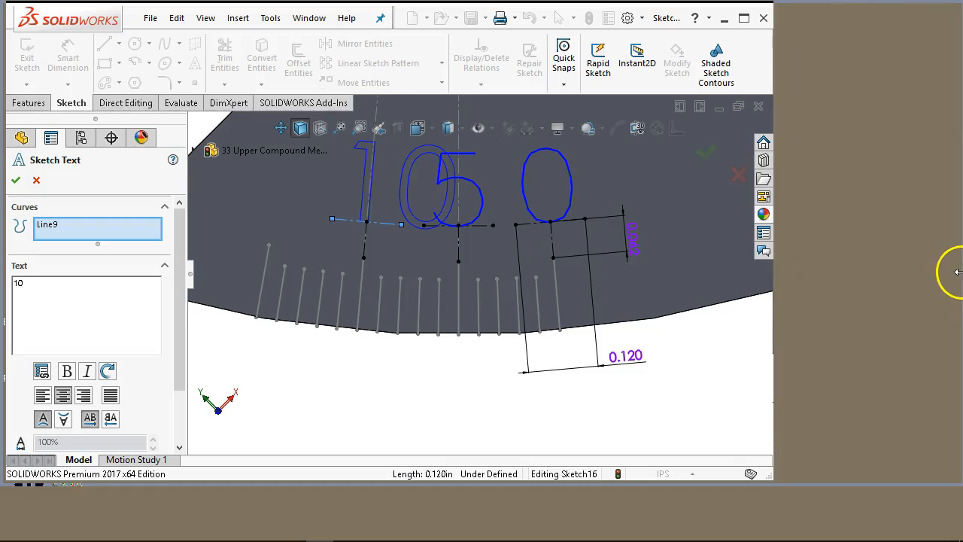
pyautogui.moveTo(189, 336); pyautogui.dragTo(173, 426)
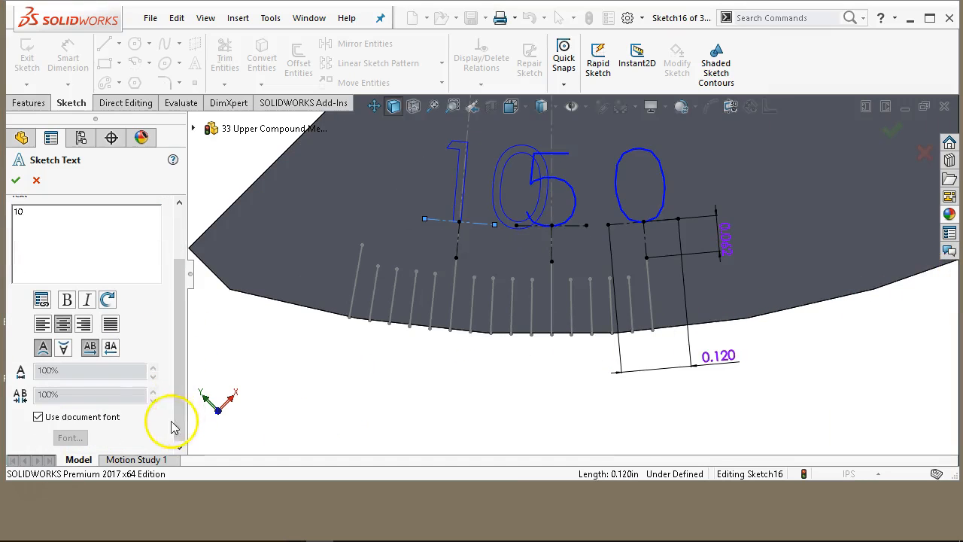
pyautogui.click(38, 417)
# Set the "10" text's font to CAMWorks with a height of 0.125 in.
pyautogui.click(70, 437)
pyautogui.doubleClick(354, 185)
pyautogui.write('ca')
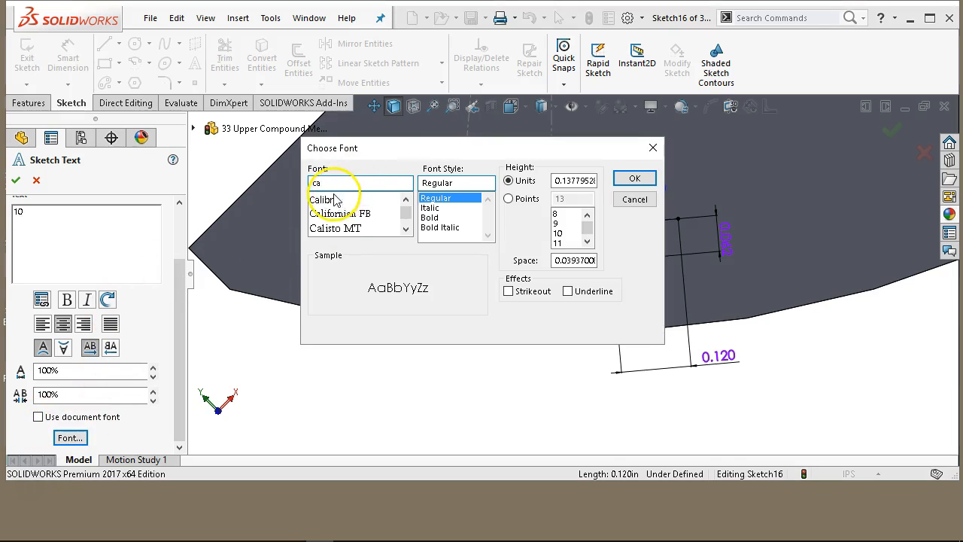
pyautogui.write('m')
pyautogui.click(339, 229)
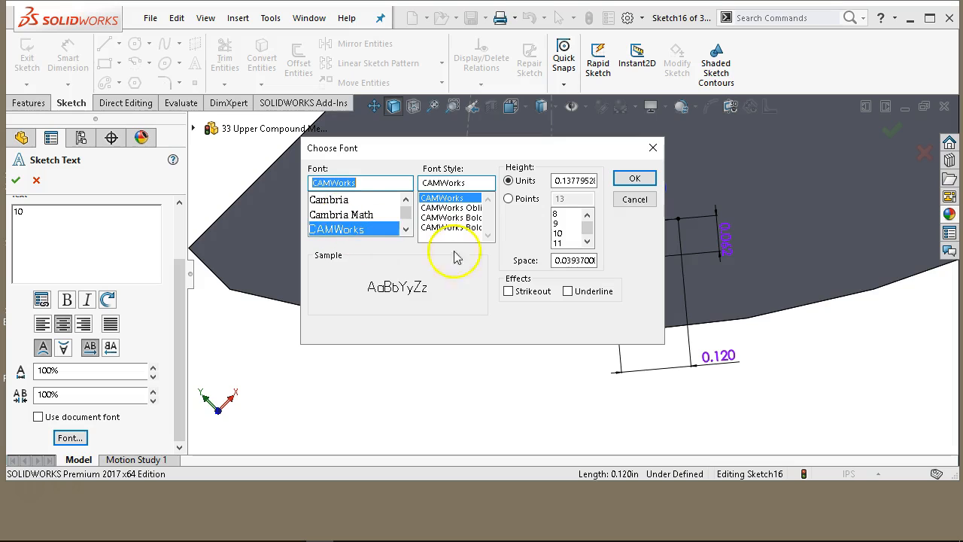
pyautogui.click(584, 180)
pyautogui.write('.125')
pyautogui.click(636, 178)
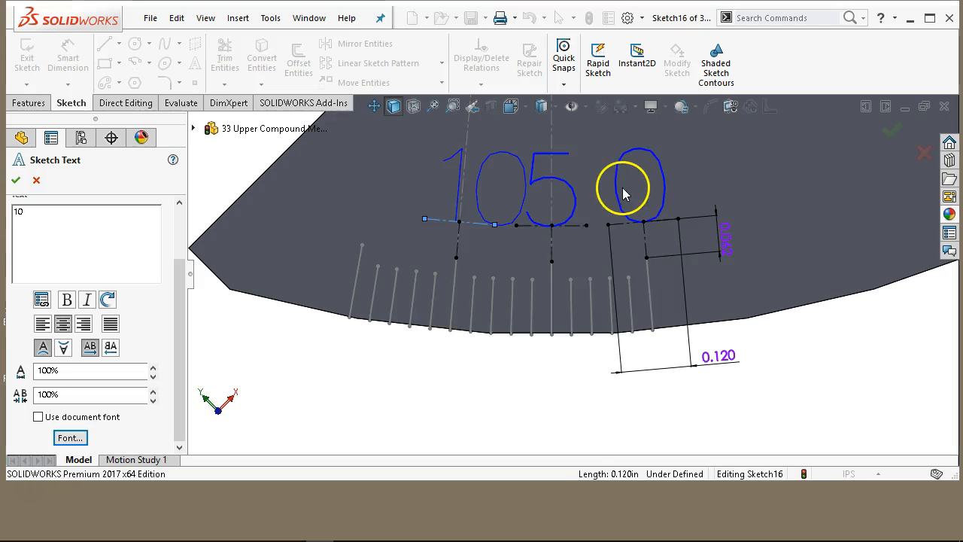
# Keep the "10" text center-aligned on its line and accept the sketch text.
pyautogui.click(64, 324)
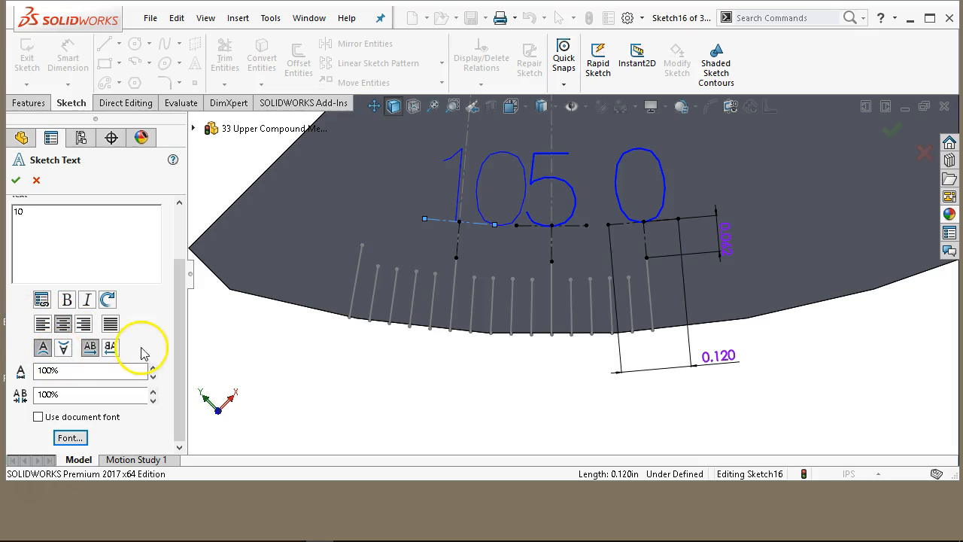
pyautogui.moveTo(179, 381); pyautogui.dragTo(181, 290)
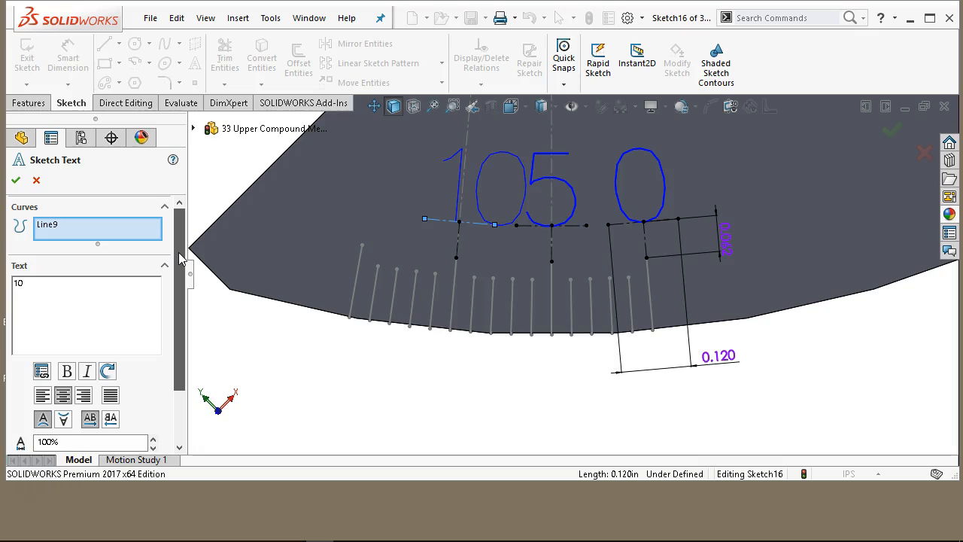
pyautogui.moveTo(178, 252)
pyautogui.mouseDown()
pyautogui.moveTo(176, 361)
pyautogui.moveTo(174, 289)
pyautogui.mouseUp()
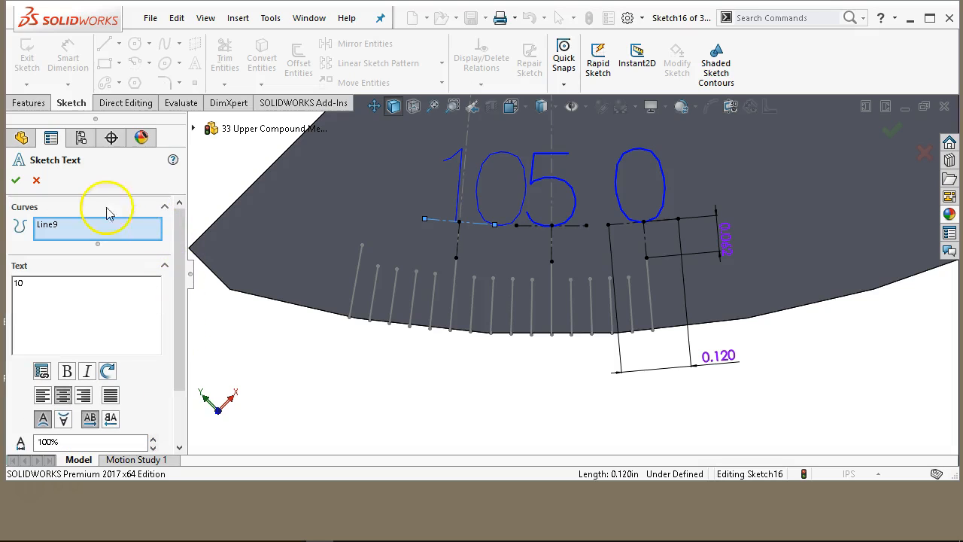
pyautogui.click(15, 178)
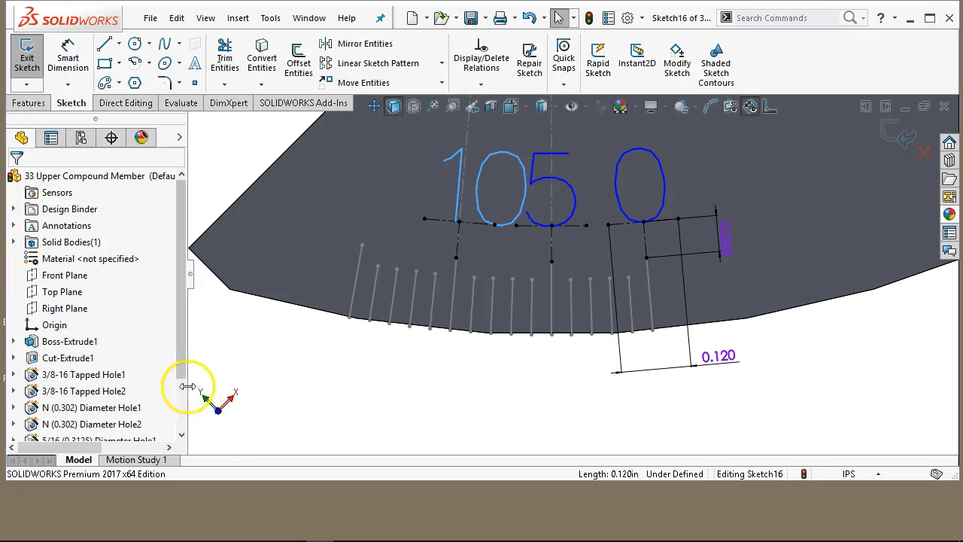
pyautogui.click(292, 399)
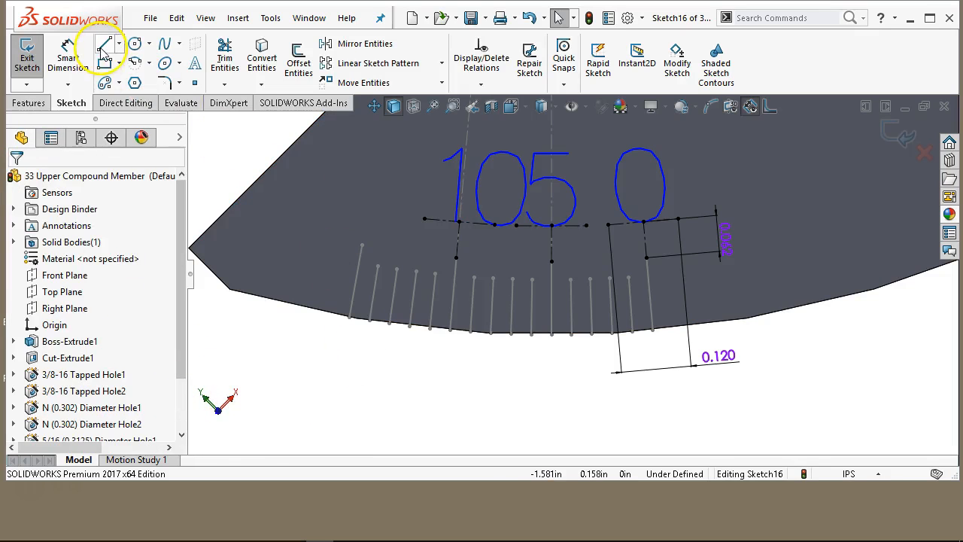
# Draw a short construction stem from the top of the leftmost long graduation line and a perpendicular crosswise construction line above it.
pyautogui.click(120, 44)
pyautogui.click(130, 80)
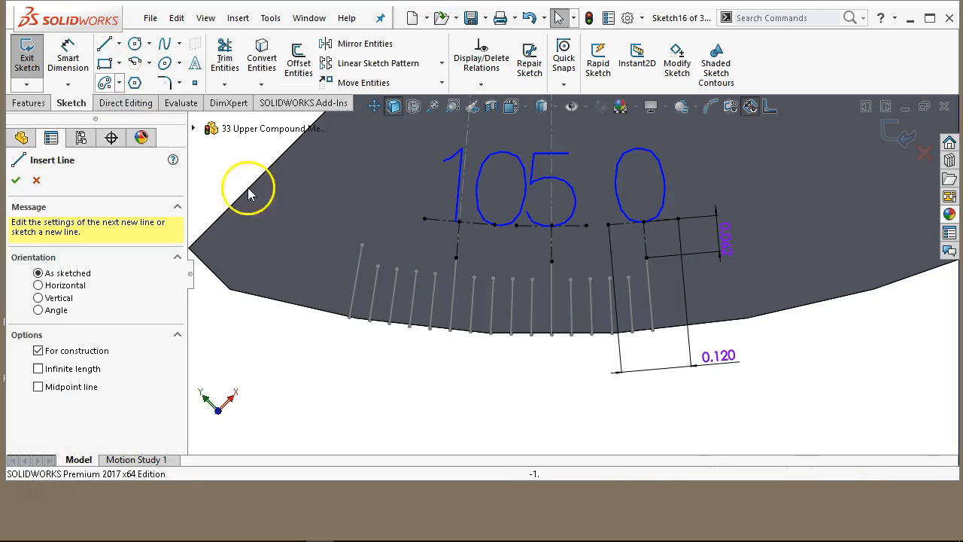
pyautogui.click(363, 246)
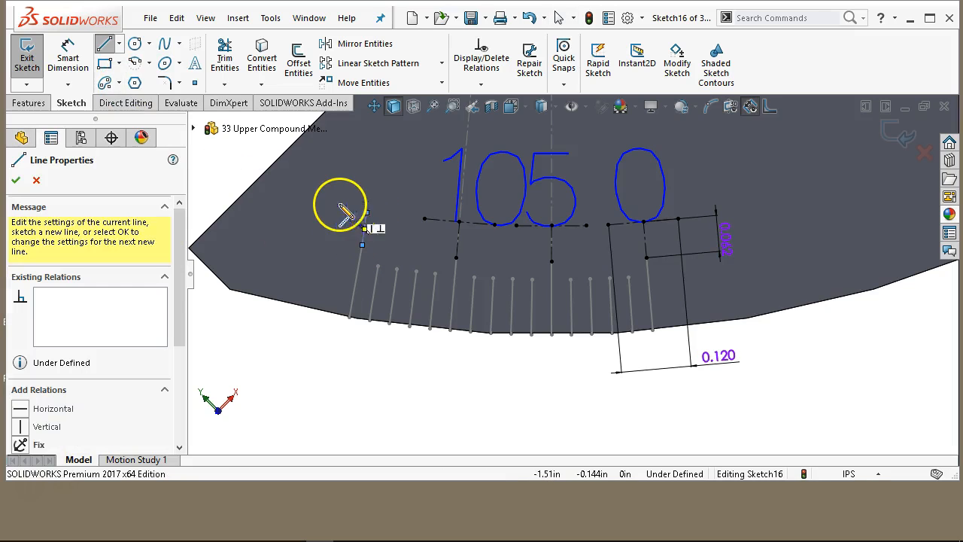
pyautogui.click(374, 197)
pyautogui.rightClick(361, 169)
pyautogui.click(393, 182)
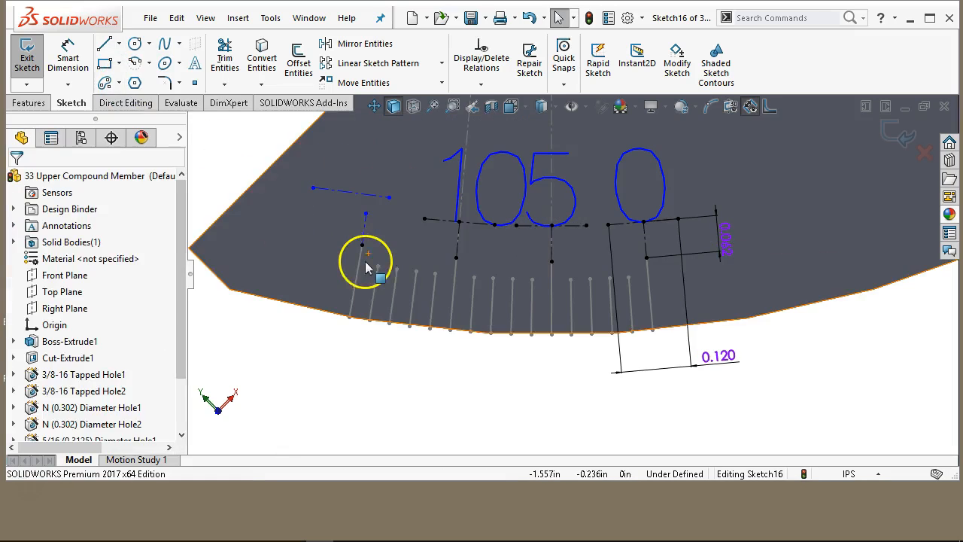
pyautogui.click(364, 237)
pyautogui.keyDown('ctrl'); pyautogui.click(358, 264); pyautogui.keyUp('ctrl')
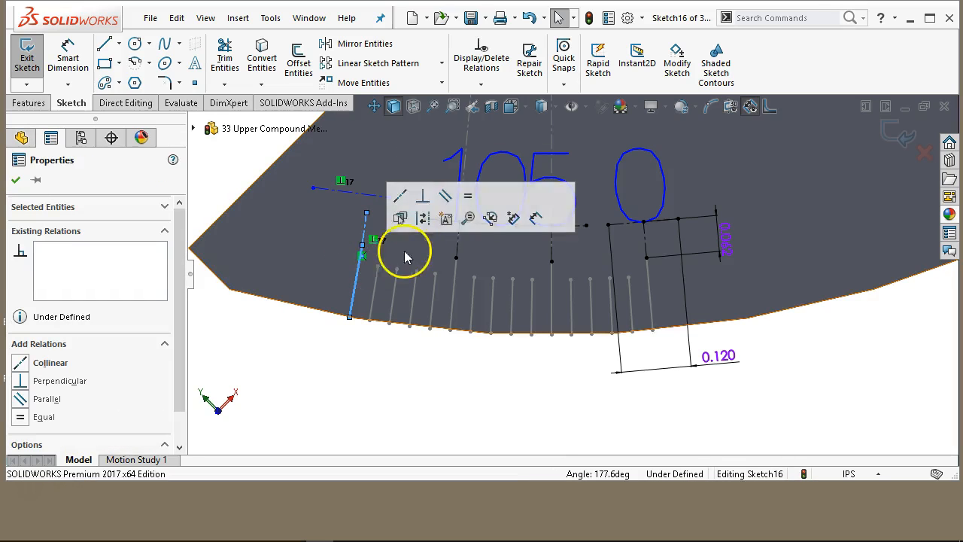
pyautogui.click(367, 344)
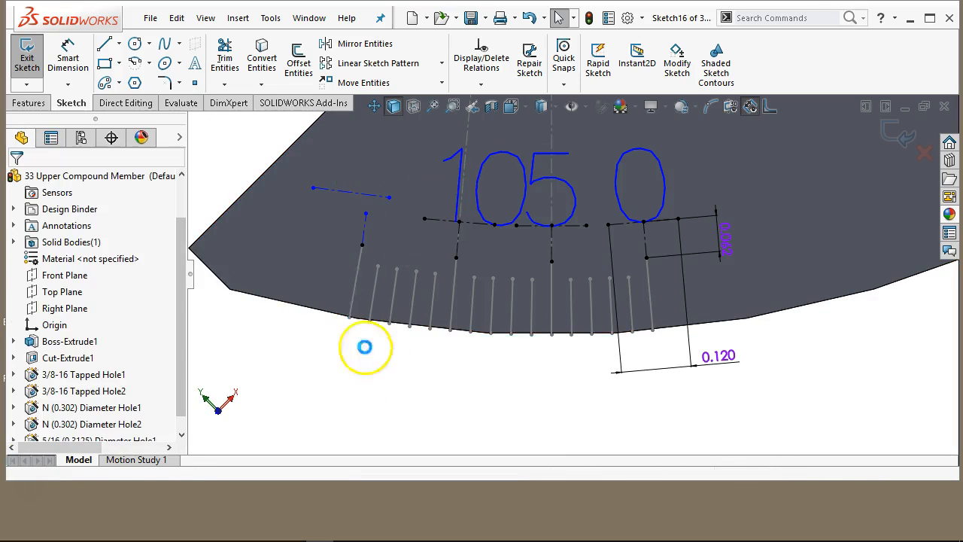
pyautogui.click(355, 279)
pyautogui.keyDown('ctrl'); pyautogui.click(368, 219); pyautogui.keyUp('ctrl')
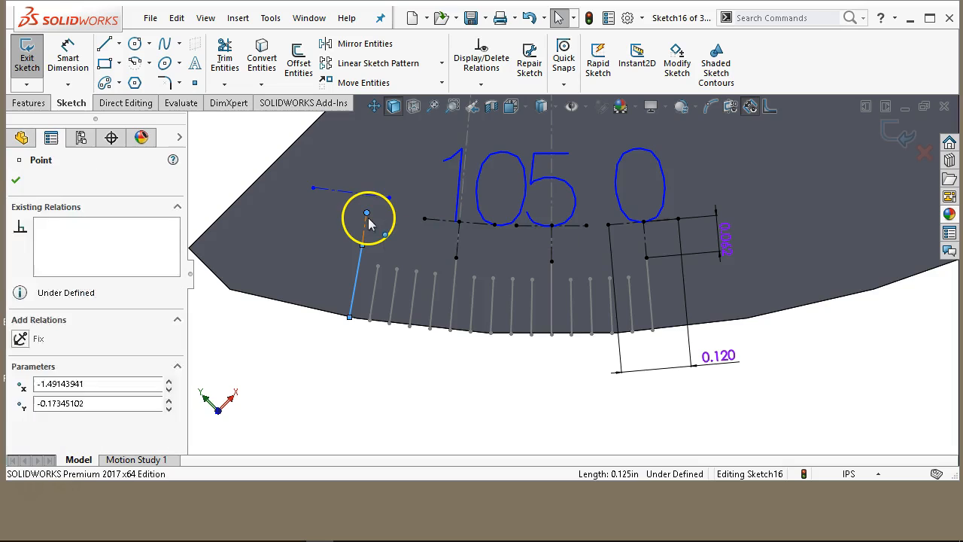
pyautogui.click(333, 356)
pyautogui.click(366, 217)
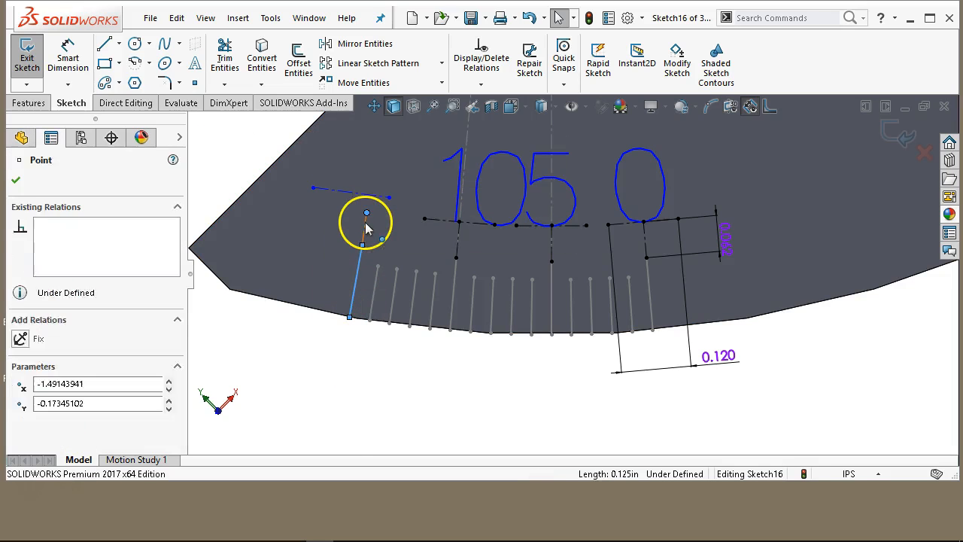
pyautogui.keyDown('ctrl'); pyautogui.click(364, 233); pyautogui.keyUp('ctrl')
pyautogui.keyDown('ctrl'); pyautogui.click(366, 228); pyautogui.keyUp('ctrl')
pyautogui.keyDown('ctrl'); pyautogui.click(365, 214); pyautogui.keyUp('ctrl')
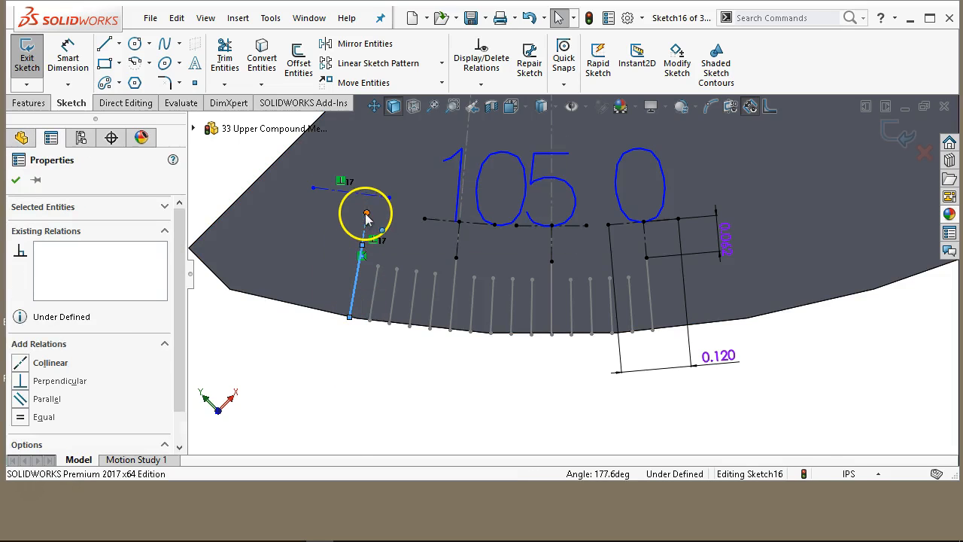
pyautogui.click(308, 387)
# Make the leftmost construction stem collinear with the long graduation line beneath it.
pyautogui.click(357, 286)
pyautogui.click(356, 269)
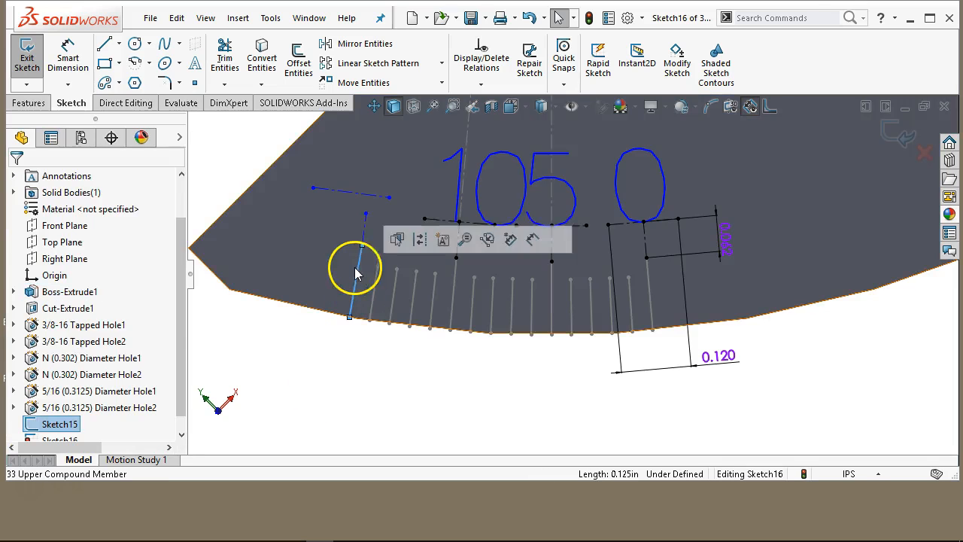
pyautogui.keyDown('ctrl'); pyautogui.click(364, 226); pyautogui.keyUp('ctrl')
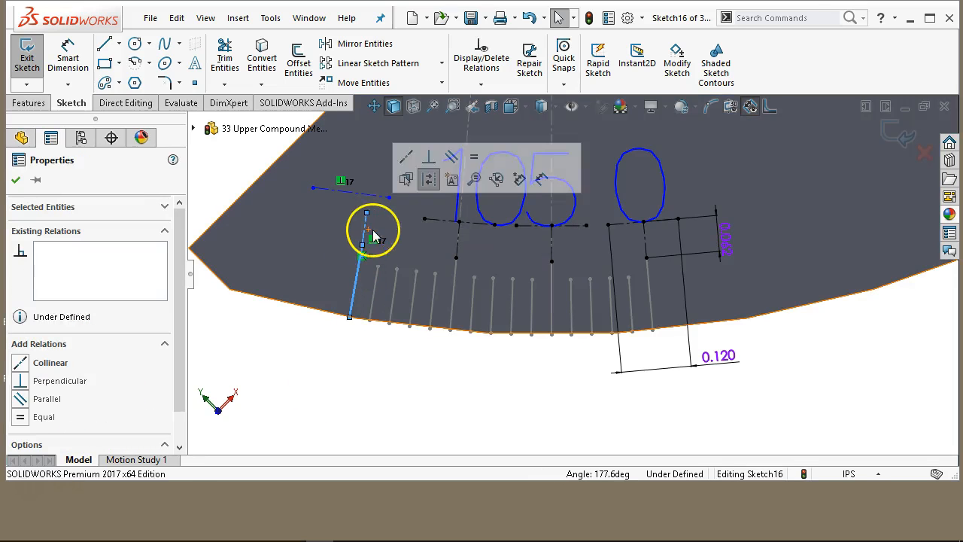
pyautogui.click(429, 155)
pyautogui.press('Escape')
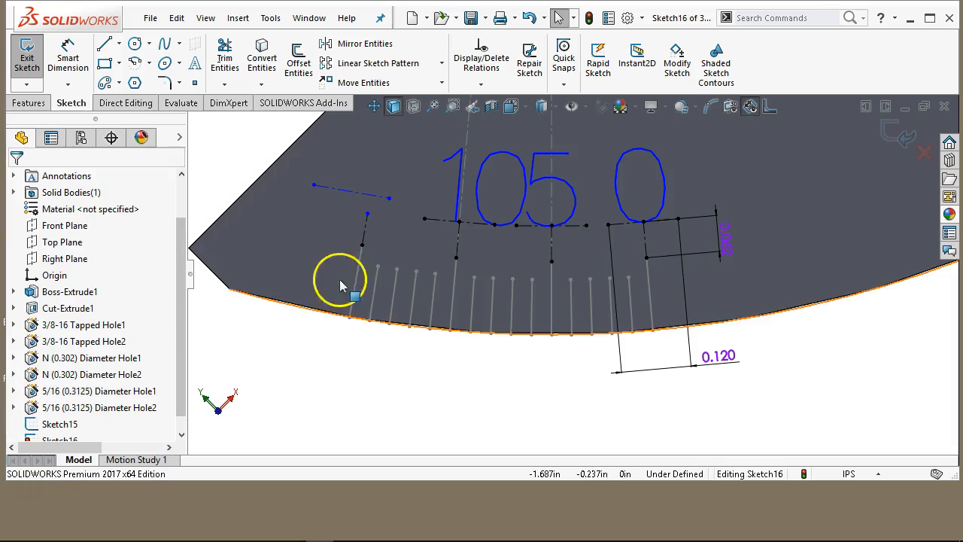
# Make the upper end of the leftmost stem the midpoint of the crosswise construction line above it.
pyautogui.click(367, 215)
pyautogui.keyDown('ctrl'); pyautogui.click(364, 193); pyautogui.keyUp('ctrl')
pyautogui.click(427, 124)
pyautogui.press('Escape')
# Make the leftmost construction stem equal in length to the 0.062 in stem under the "0".
pyautogui.click(376, 214)
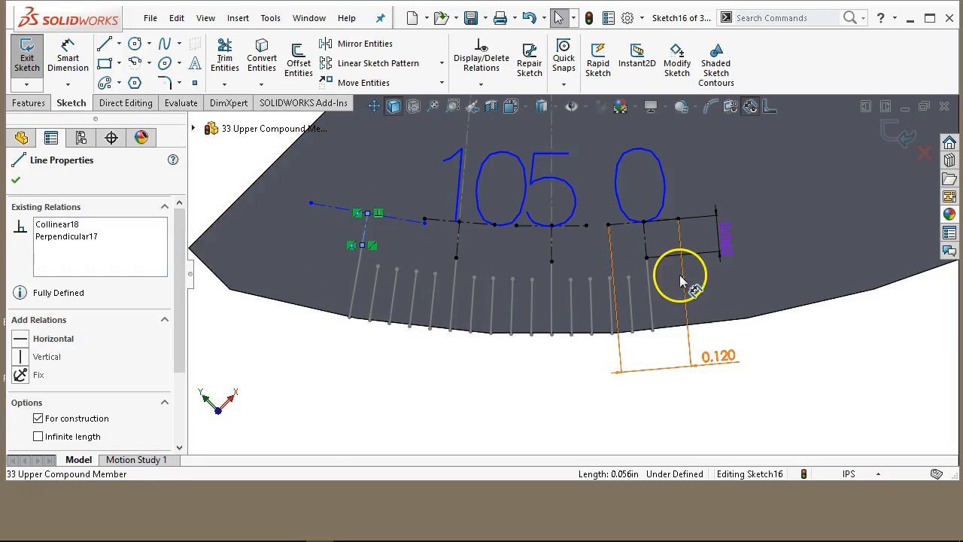
pyautogui.keyDown('ctrl'); pyautogui.click(647, 244); pyautogui.keyUp('ctrl')
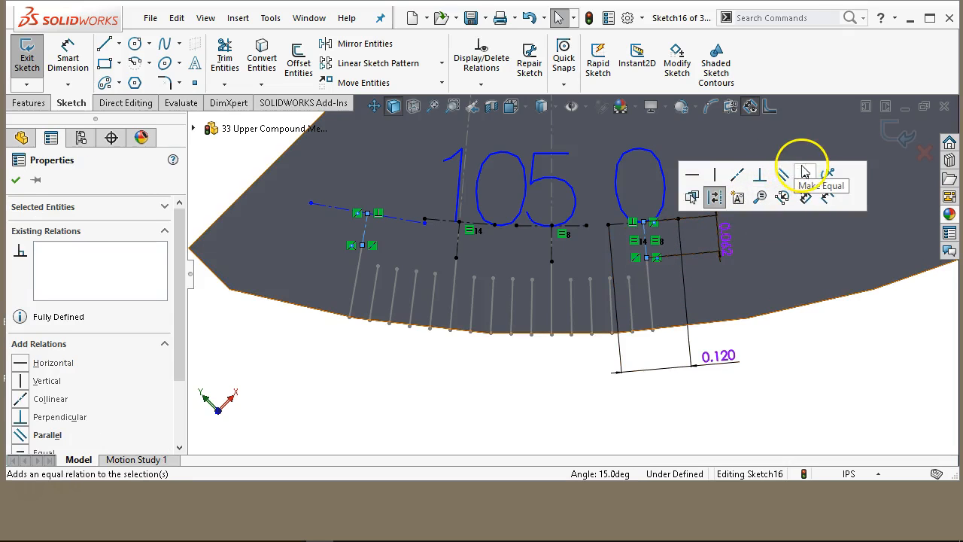
pyautogui.click(804, 173)
pyautogui.click(655, 413)
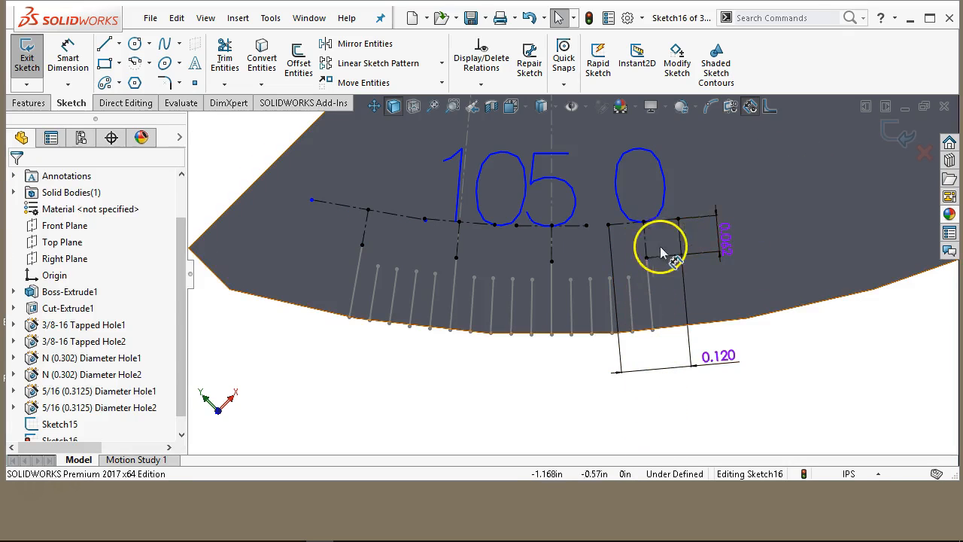
# Make the leftmost crosswise construction line equal in length to the crosswise line under the "0".
pyautogui.moveTo(660, 253); pyautogui.dragTo(670, 229)
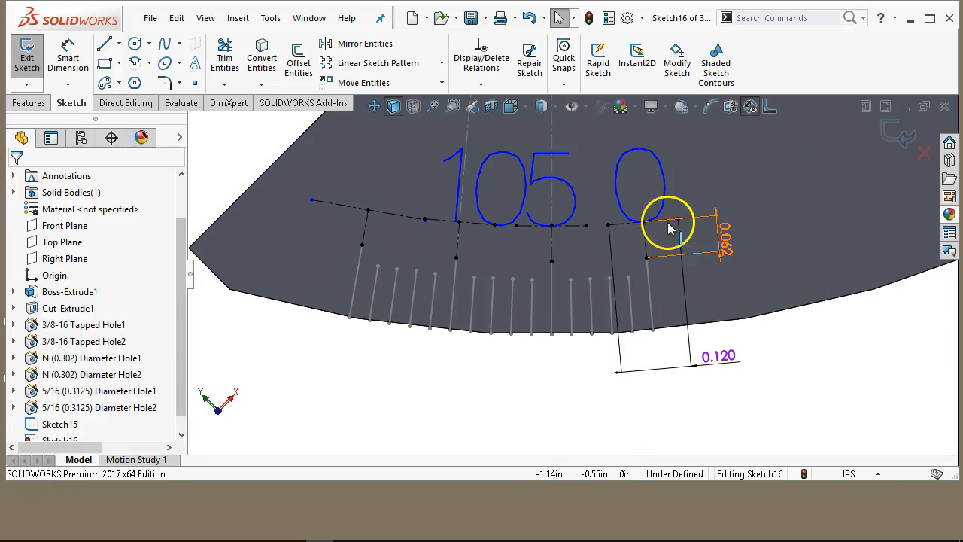
pyautogui.click(621, 223)
pyautogui.keyDown('ctrl'); pyautogui.click(365, 203); pyautogui.keyUp('ctrl')
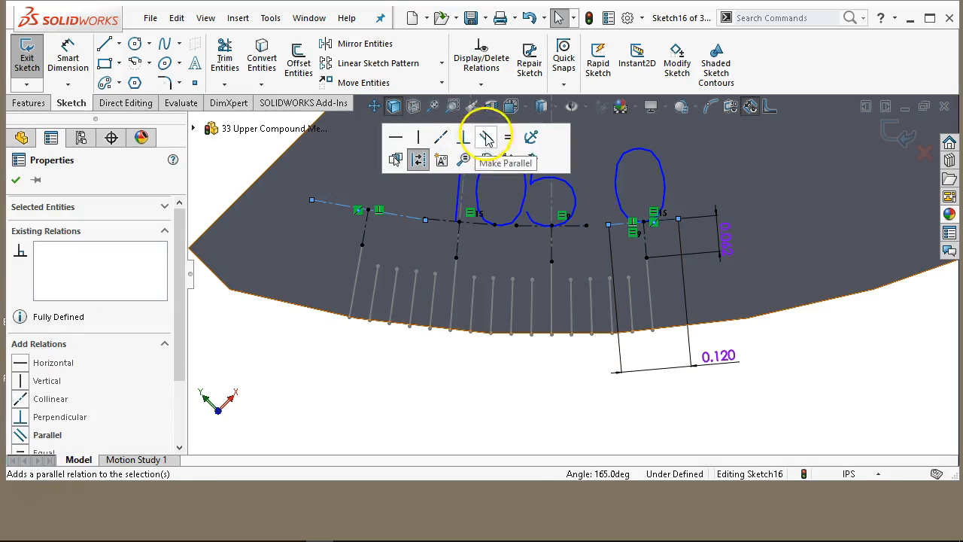
pyautogui.click(287, 390)
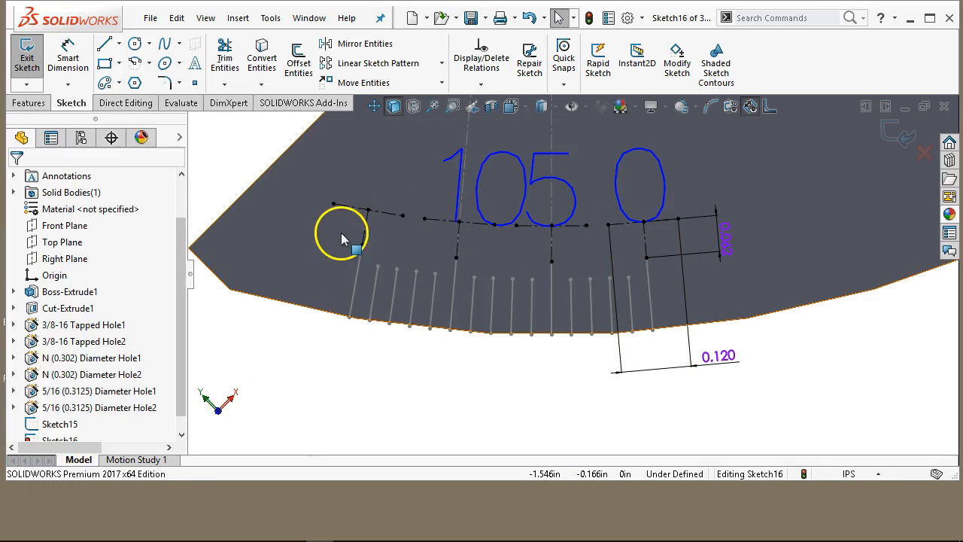
# Add the sketch text "15" along the leftmost crosswise construction line.
pyautogui.click(356, 203)
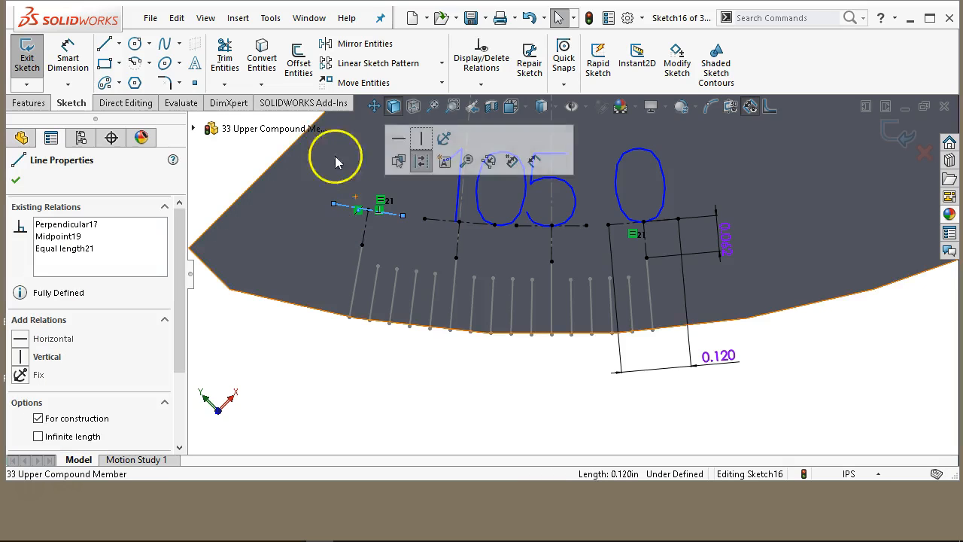
pyautogui.click(195, 63)
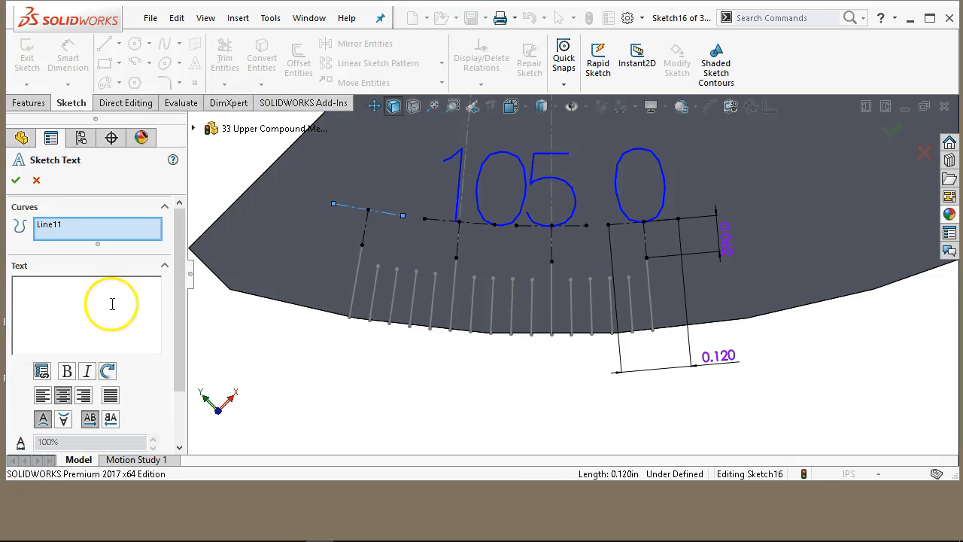
pyautogui.write('15')
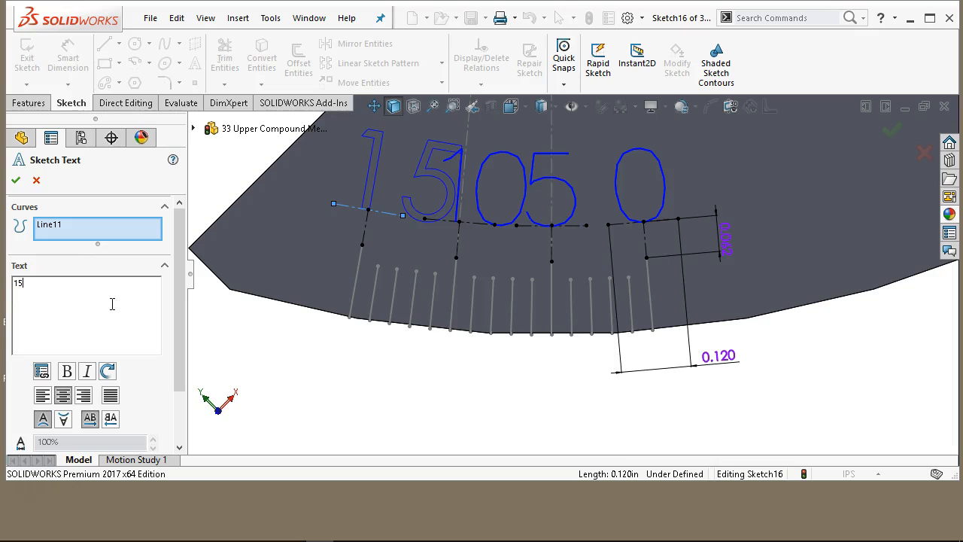
# Give the "15" text its own CAMWorks font with a height of 0.12 in instead of the document font, and accept it.
pyautogui.scroll(-2, 178, 327)
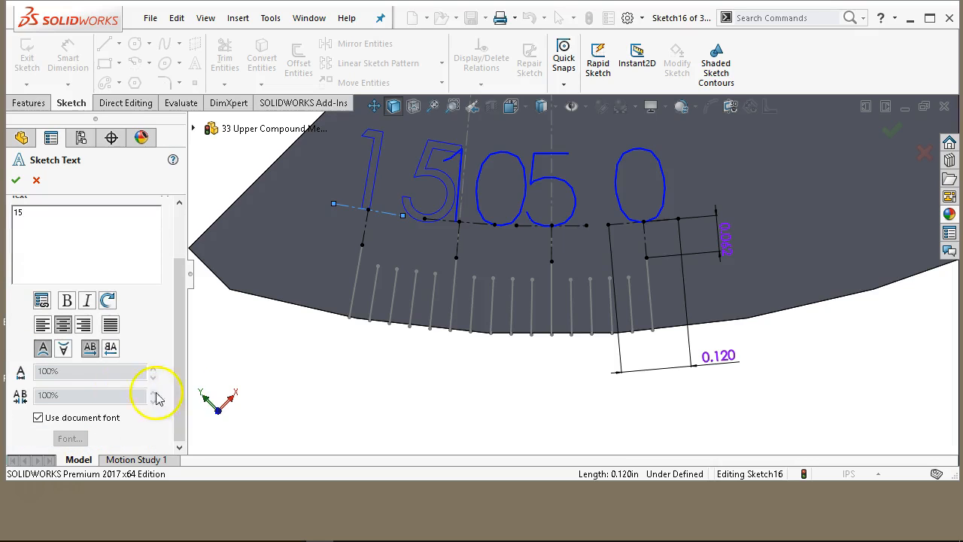
pyautogui.click(38, 418)
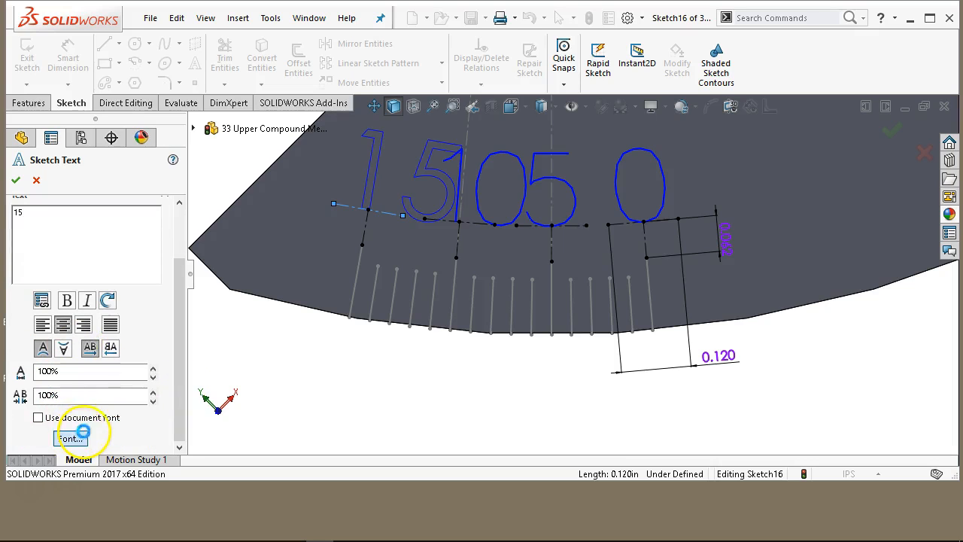
pyautogui.click(78, 435)
pyautogui.click(353, 185)
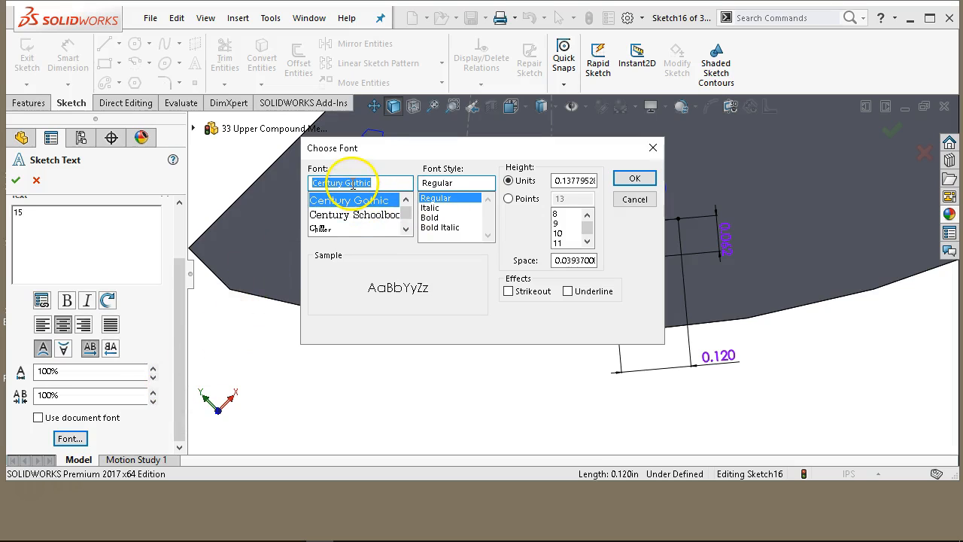
pyautogui.write('cam')
pyautogui.click(346, 229)
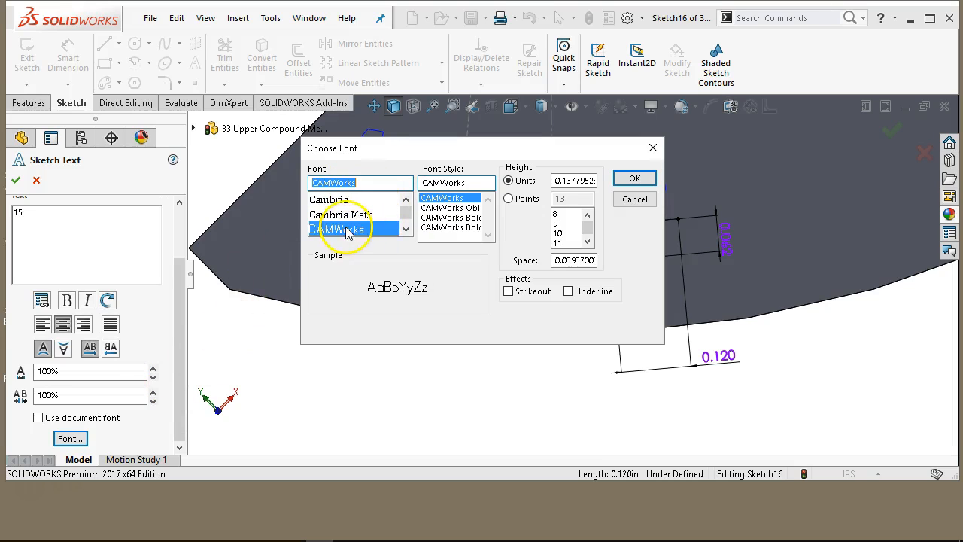
pyautogui.click(564, 181)
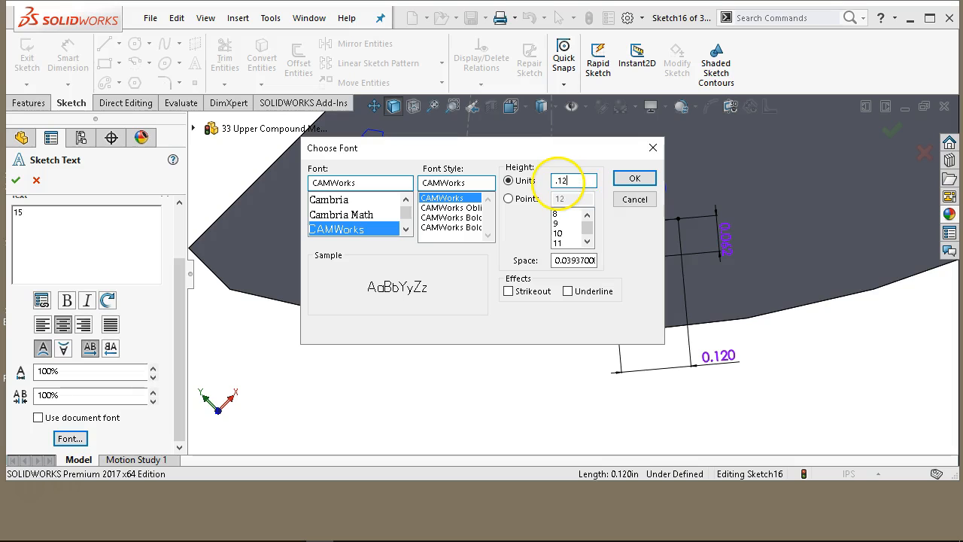
pyautogui.click(624, 179)
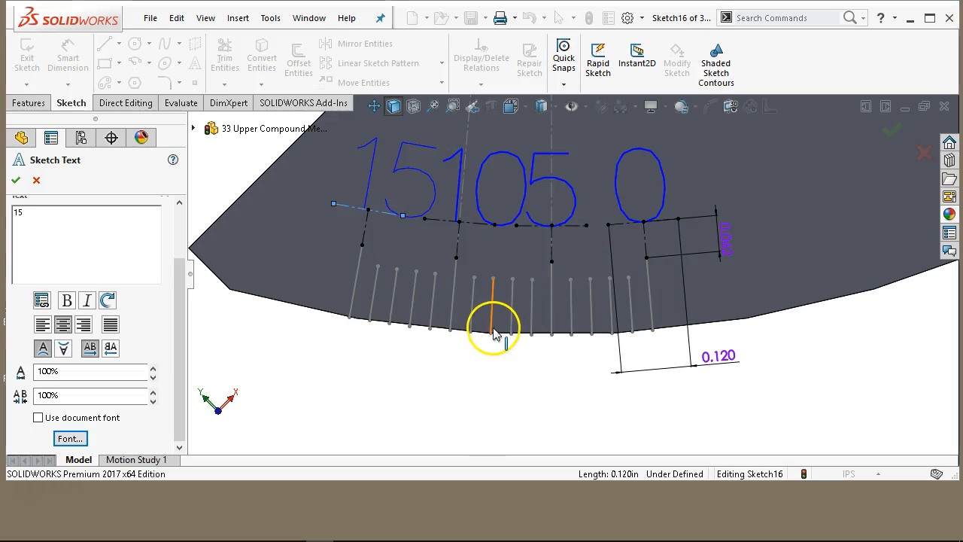
pyautogui.click(399, 386)
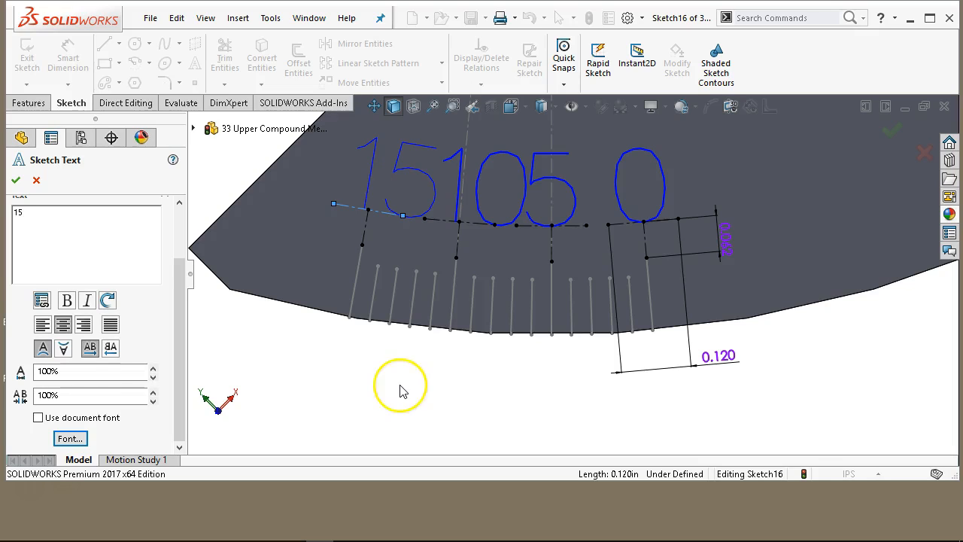
pyautogui.click(58, 227)
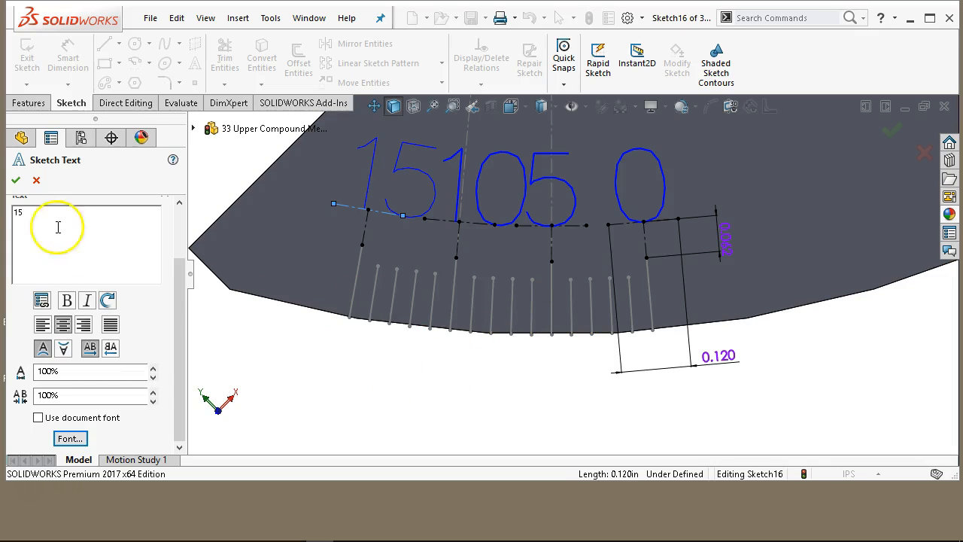
pyautogui.click(16, 180)
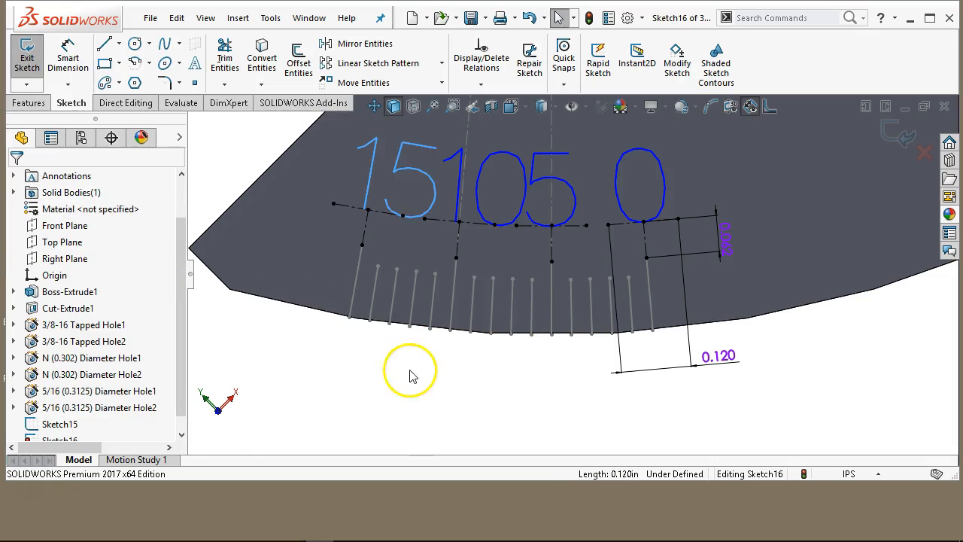
# Remove the midpoint relation between the leftmost crosswise construction line and its stem.
pyautogui.click(370, 218)
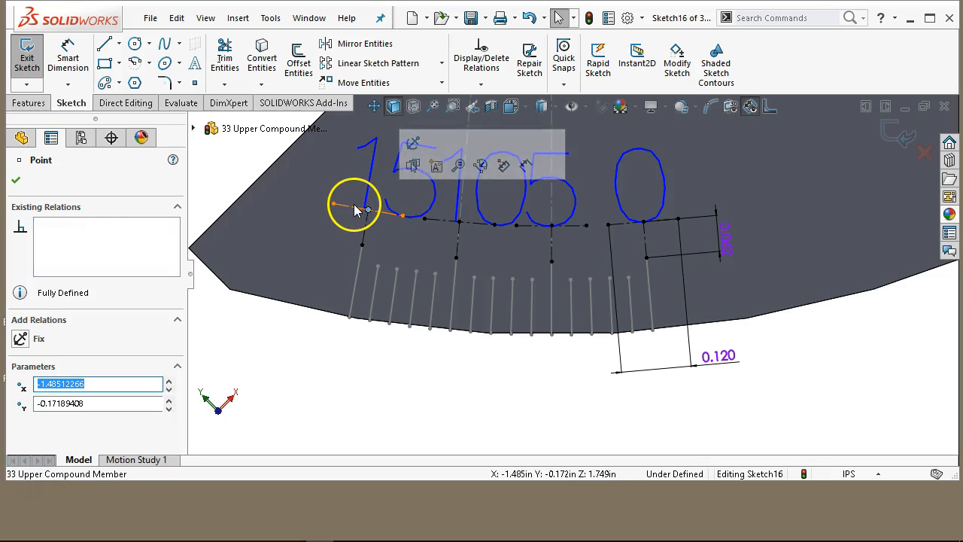
pyautogui.click(357, 211)
pyautogui.click(322, 402)
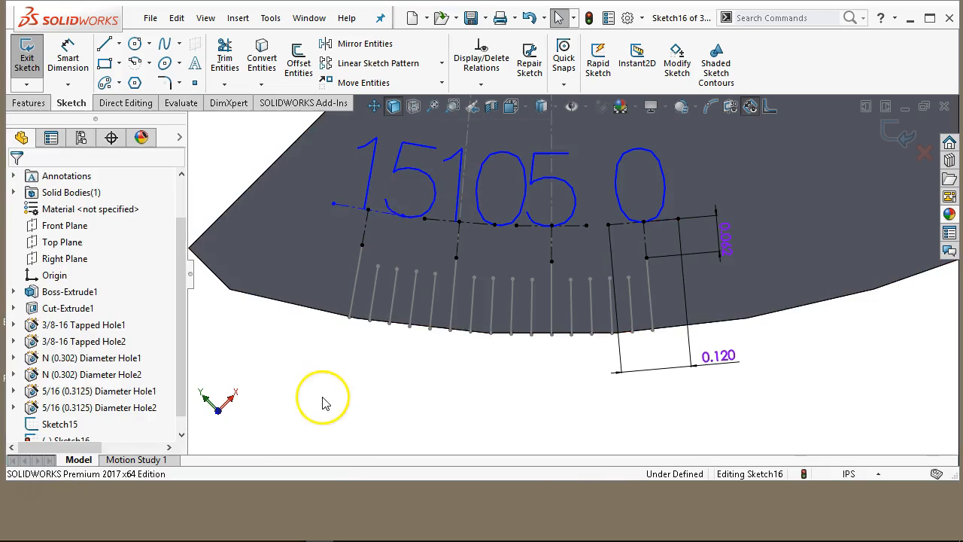
# Make the upper end of the leftmost stem coincident with the crosswise construction line under the "15".
pyautogui.scroll(-3, 338, 233)
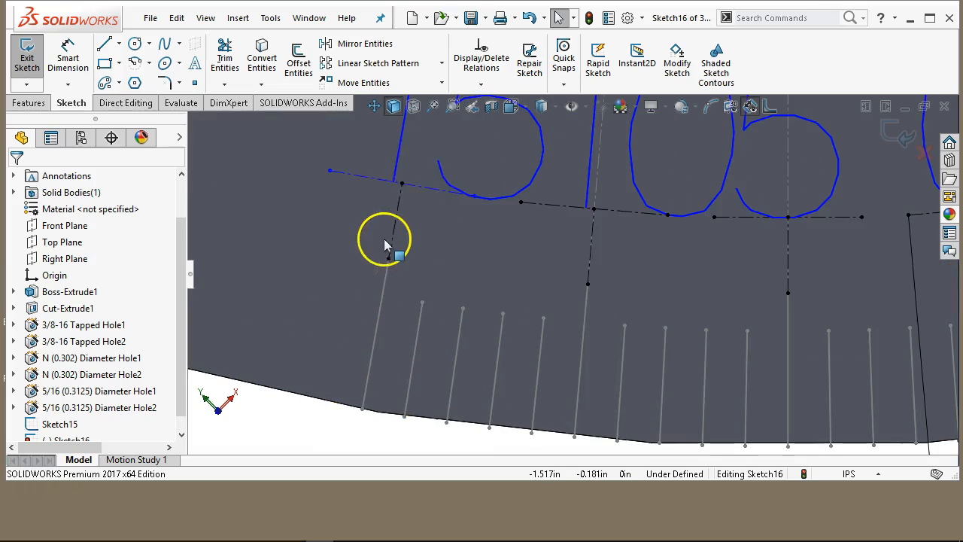
pyautogui.click(401, 185)
pyautogui.keyDown('ctrl'); pyautogui.click(356, 176); pyautogui.keyUp('ctrl')
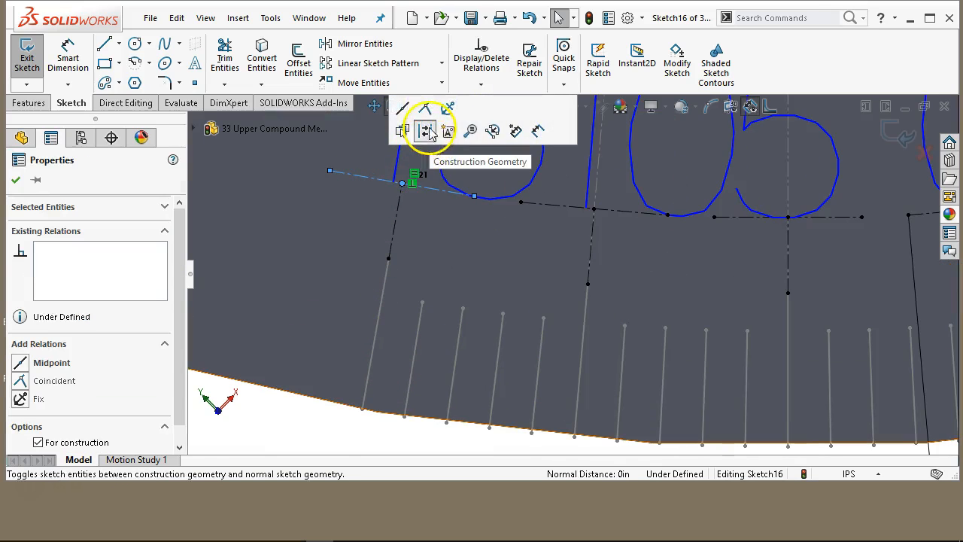
pyautogui.click(424, 110)
pyautogui.scroll(3, 318, 439)
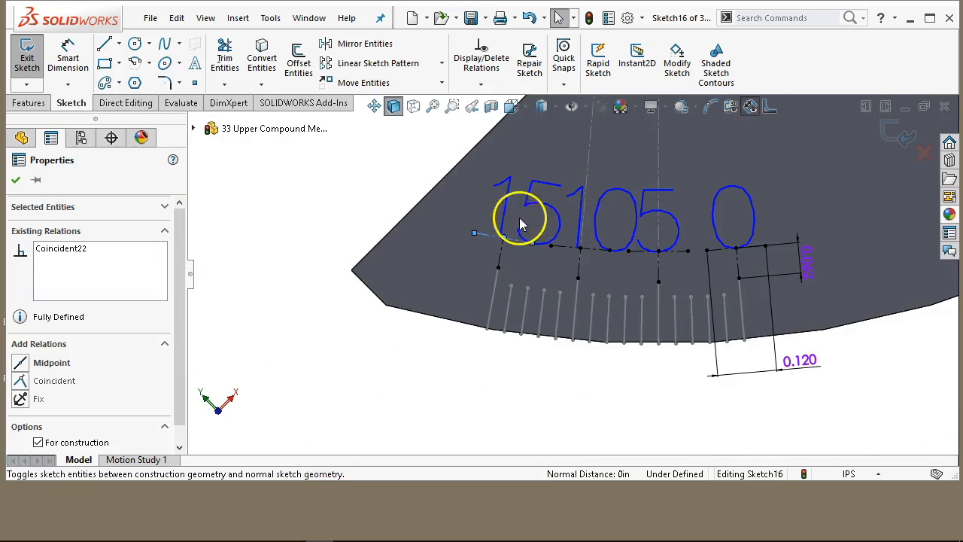
pyautogui.click(387, 380)
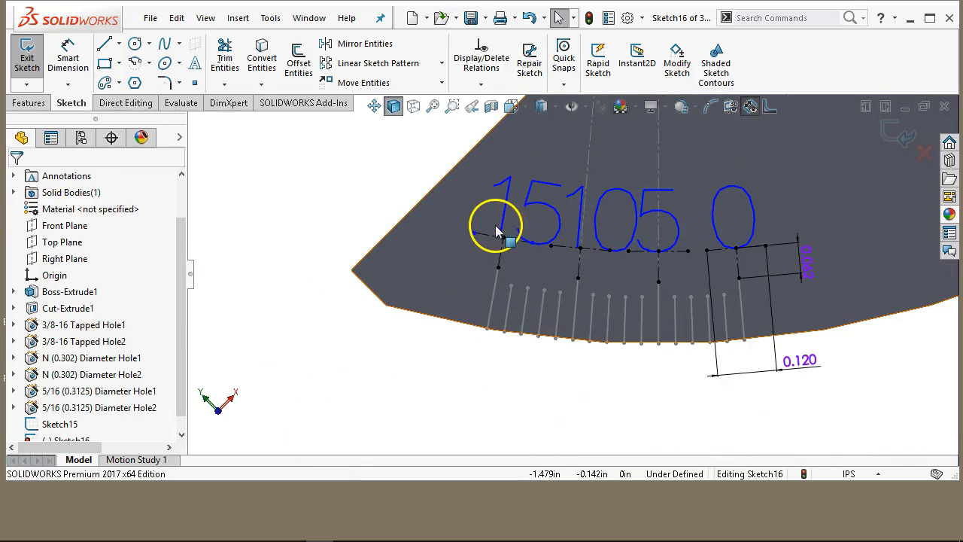
pyautogui.scroll(-3, 526, 256)
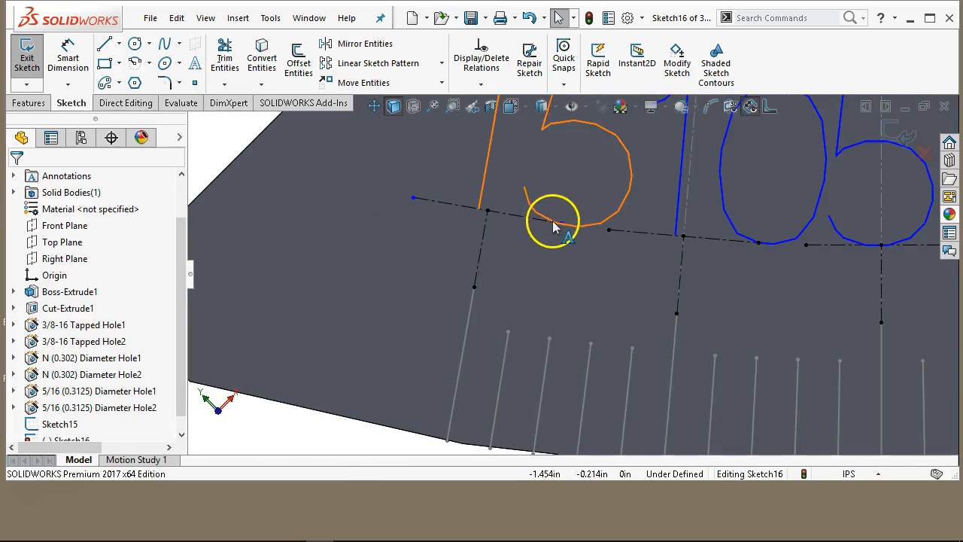
pyautogui.rightClick(527, 258)
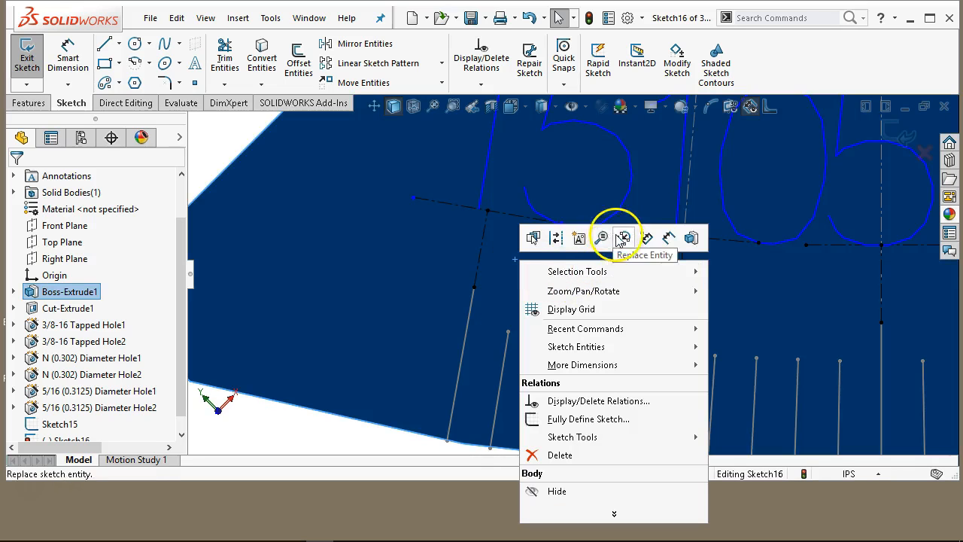
pyautogui.click(667, 237)
pyautogui.click(527, 216)
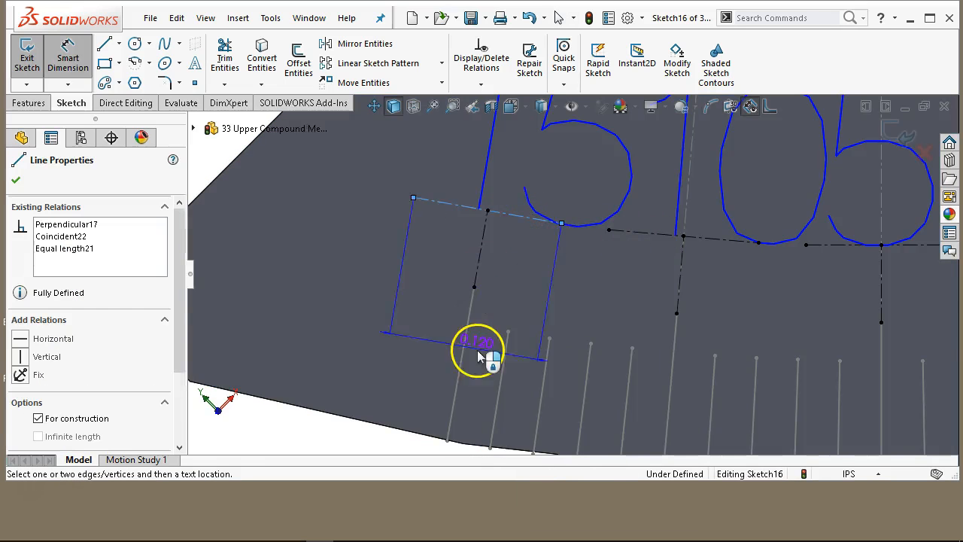
pyautogui.scroll(2, 478, 353)
pyautogui.click(485, 399)
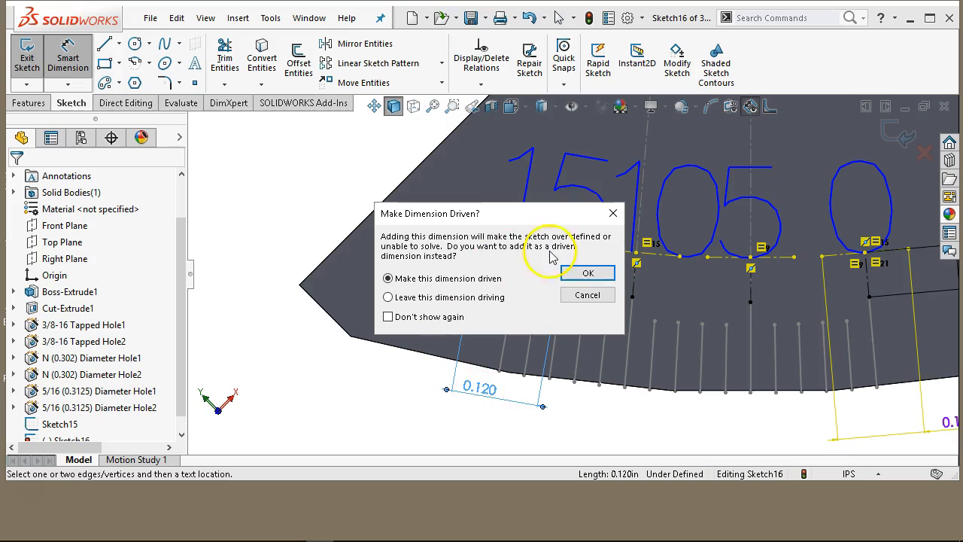
pyautogui.click(576, 293)
pyautogui.rightClick(426, 388)
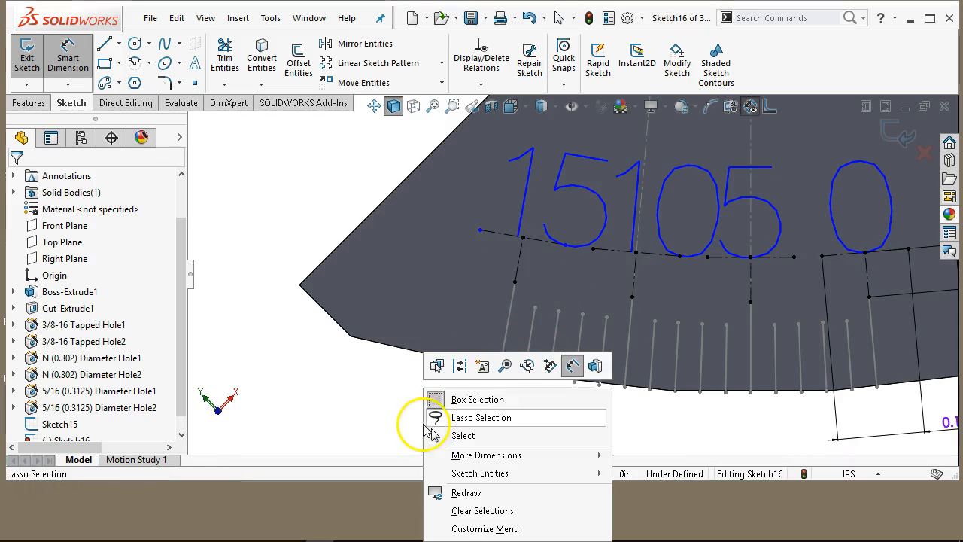
pyautogui.click(374, 405)
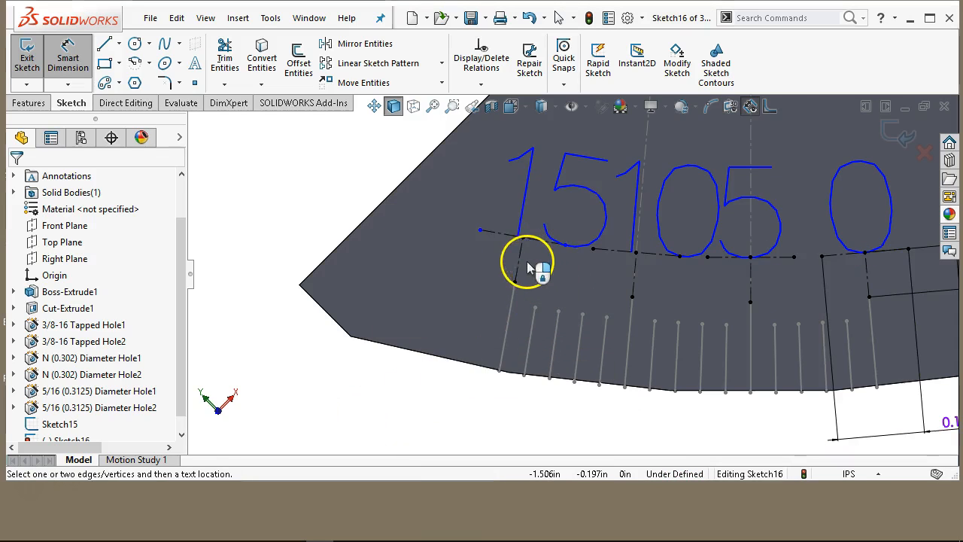
# Dimension the distance from the leftmost stem to the outer end of the crosswise line under the "15" as 0.08 in.
pyautogui.rightClick(387, 391)
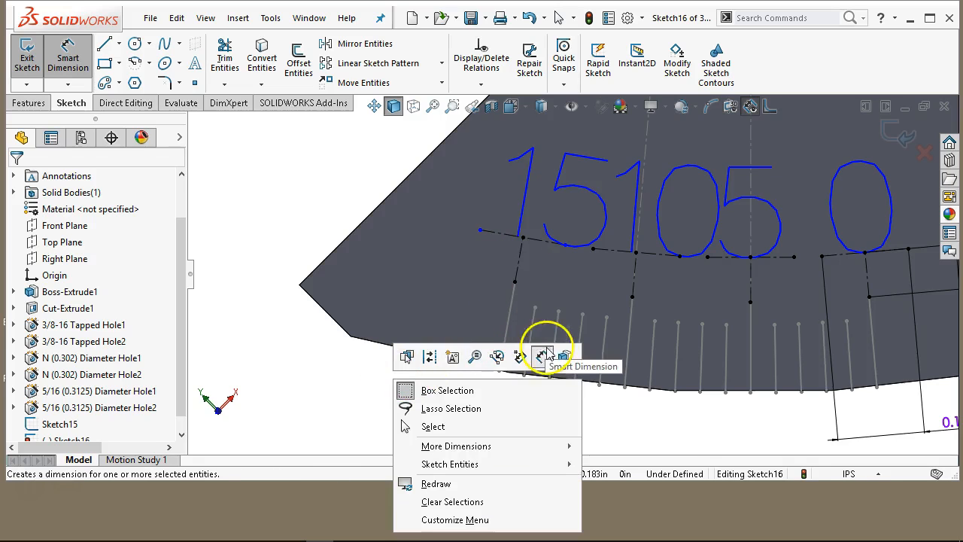
pyautogui.click(519, 263)
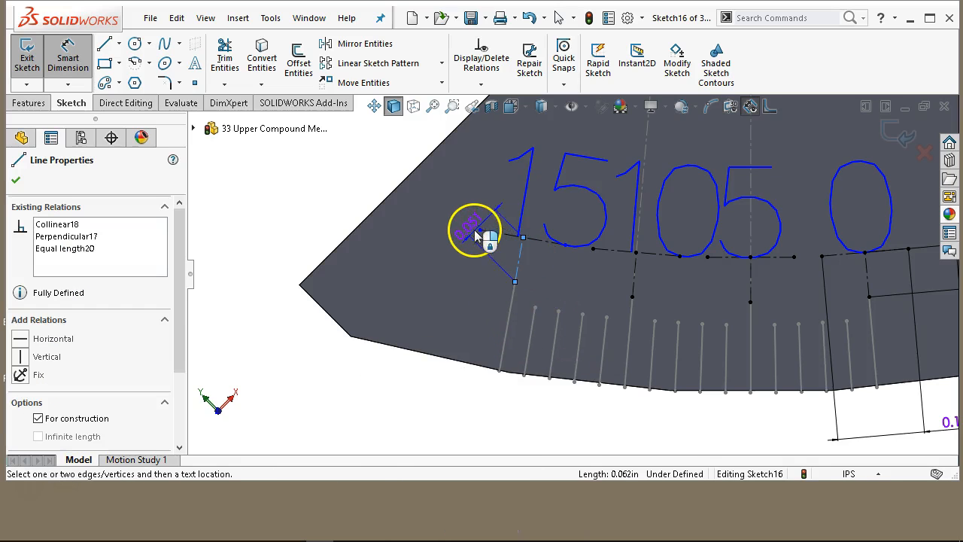
pyautogui.click(479, 231)
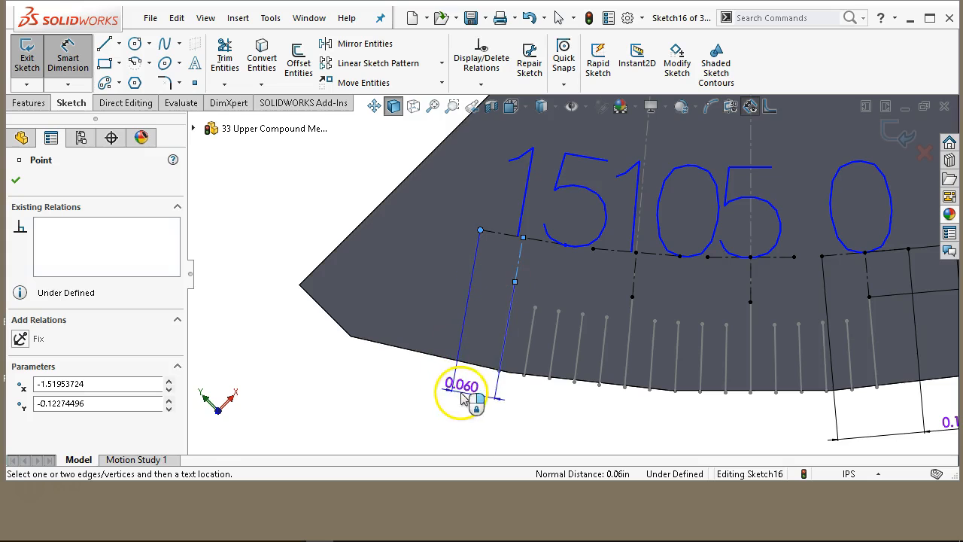
pyautogui.click(464, 397)
pyautogui.write('.')
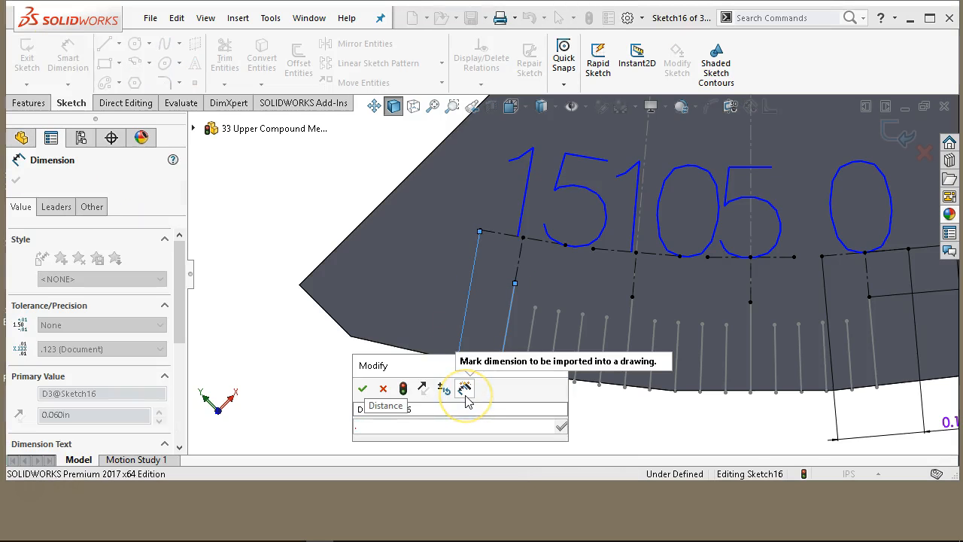
pyautogui.write('08')
pyautogui.press('Return')
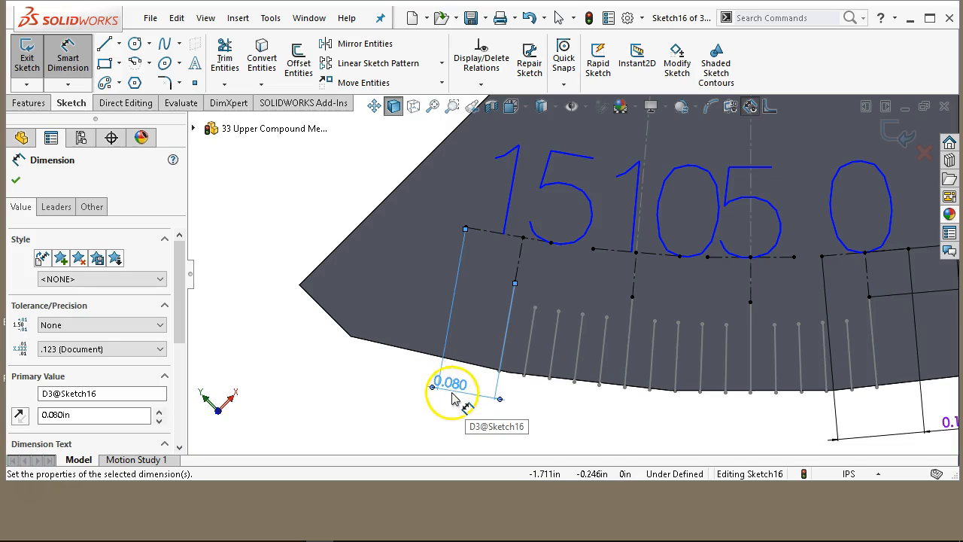
# Set the offset between the leftmost stem and the crosswise line's outer end to 0.09 in, and finish dimensioning.
pyautogui.doubleClick(454, 390)
pyautogui.write('.09')
pyautogui.press('Return')
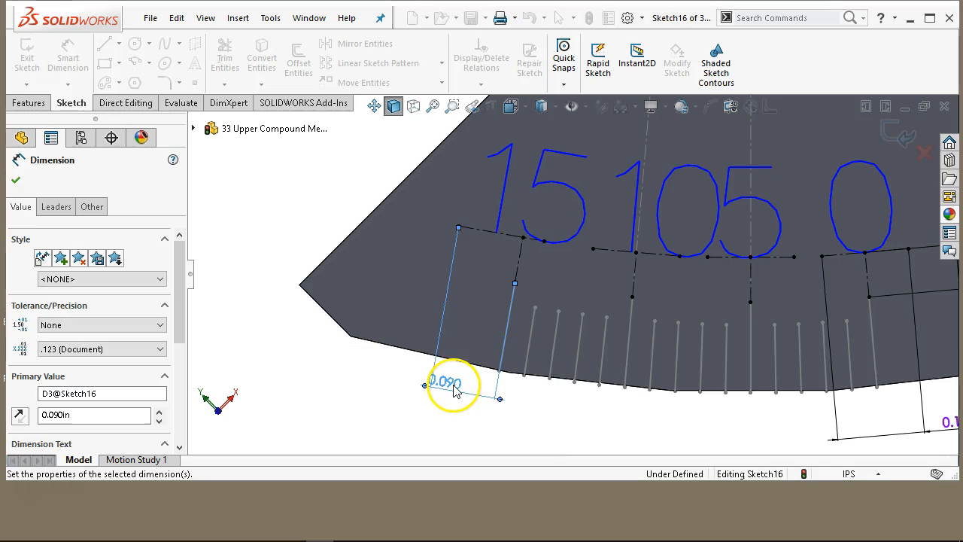
pyautogui.click(302, 351)
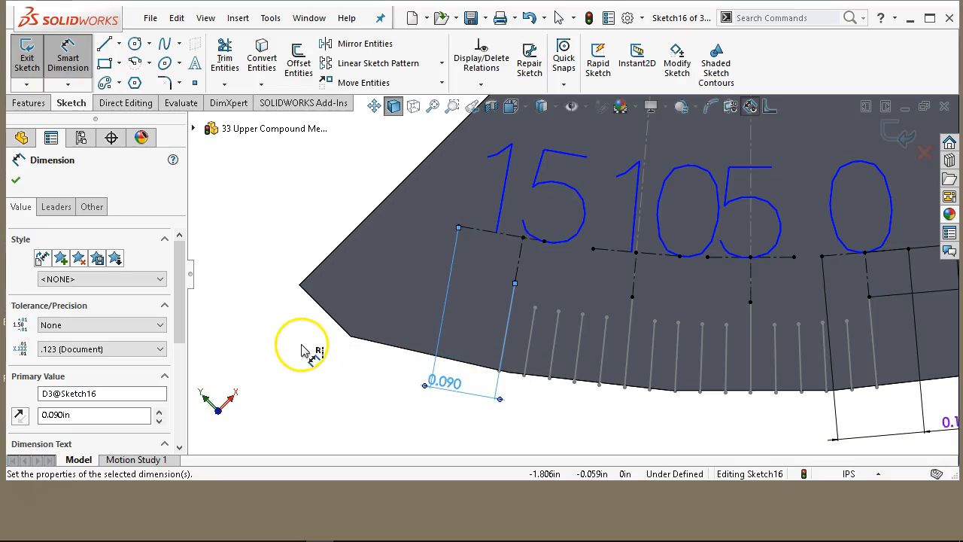
pyautogui.rightClick(302, 351)
pyautogui.click(382, 387)
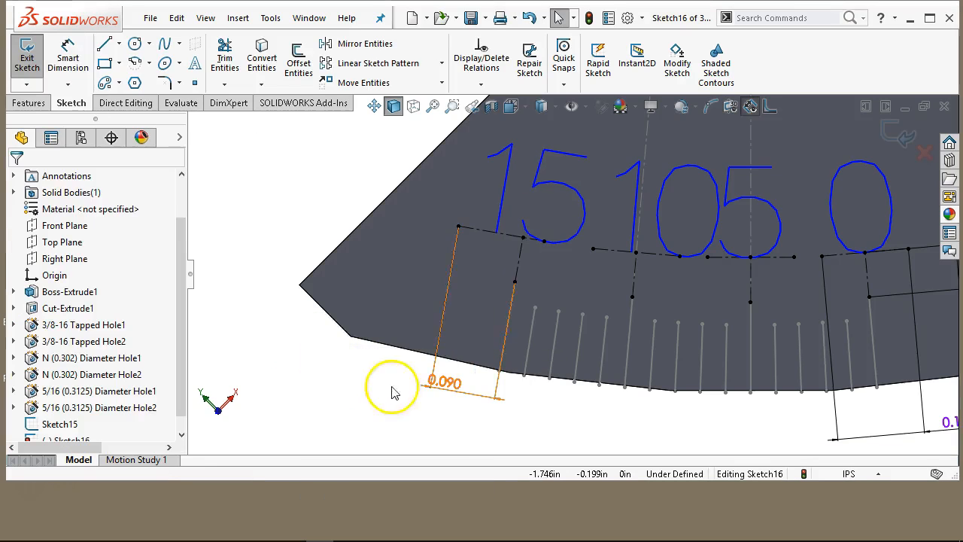
# Remove the midpoint relation between the crosswise construction line under the "10" and its stem.
pyautogui.click(636, 253)
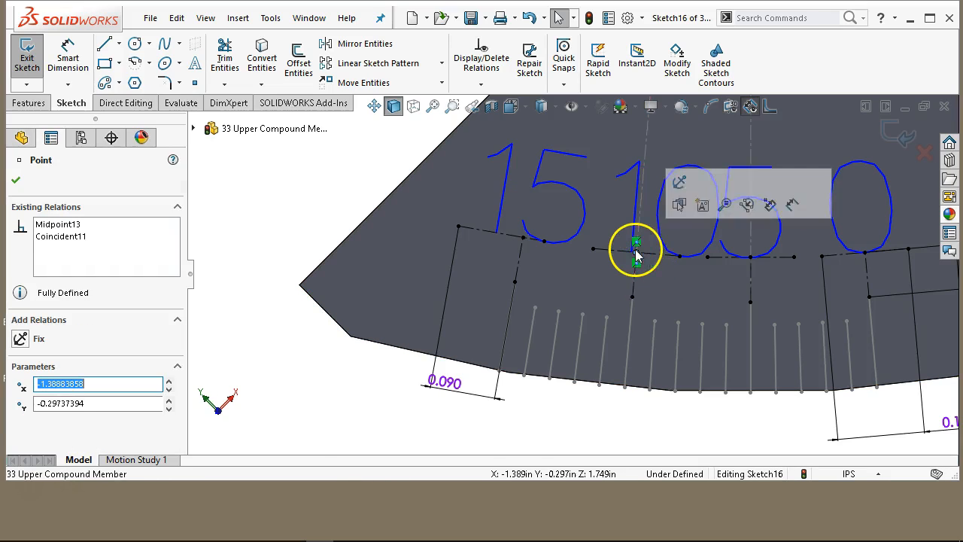
pyautogui.scroll(-3, 638, 256)
pyautogui.click(662, 246)
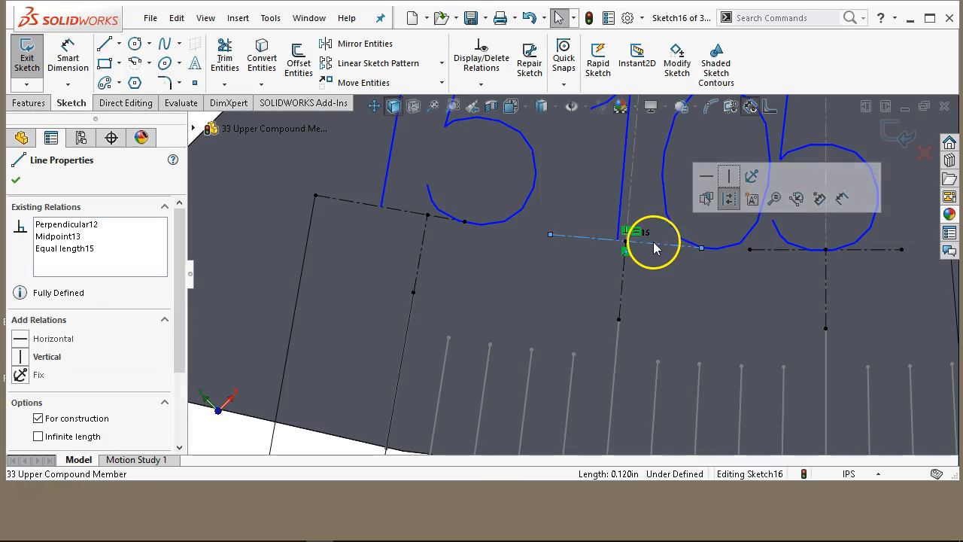
pyautogui.scroll(3, 597, 286)
pyautogui.click(571, 406)
pyautogui.scroll(-5, 587, 258)
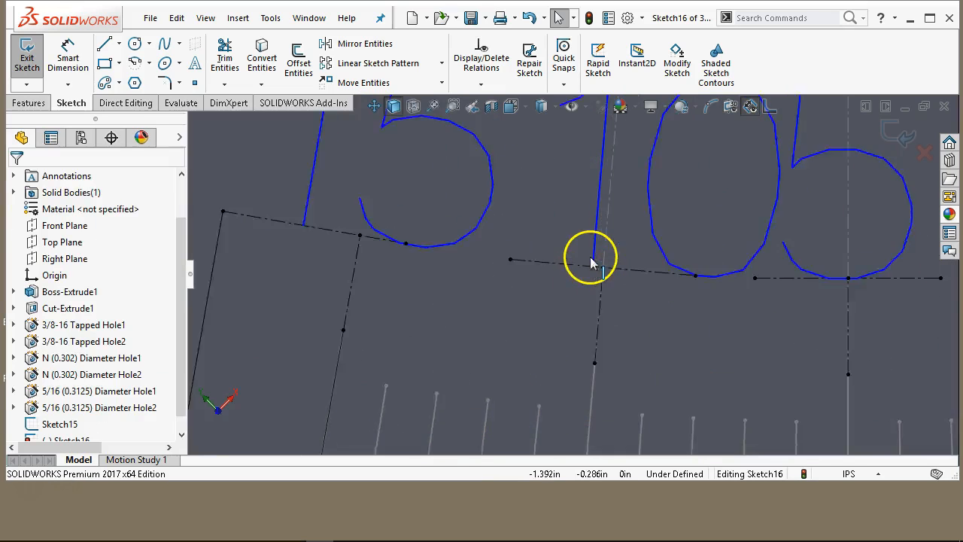
pyautogui.click(563, 270)
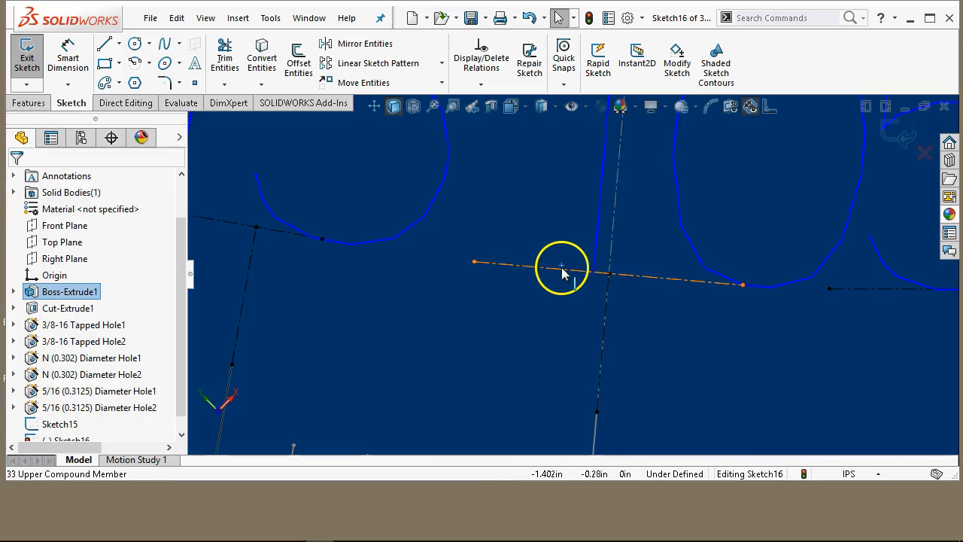
pyautogui.click(563, 269)
pyautogui.press('Escape')
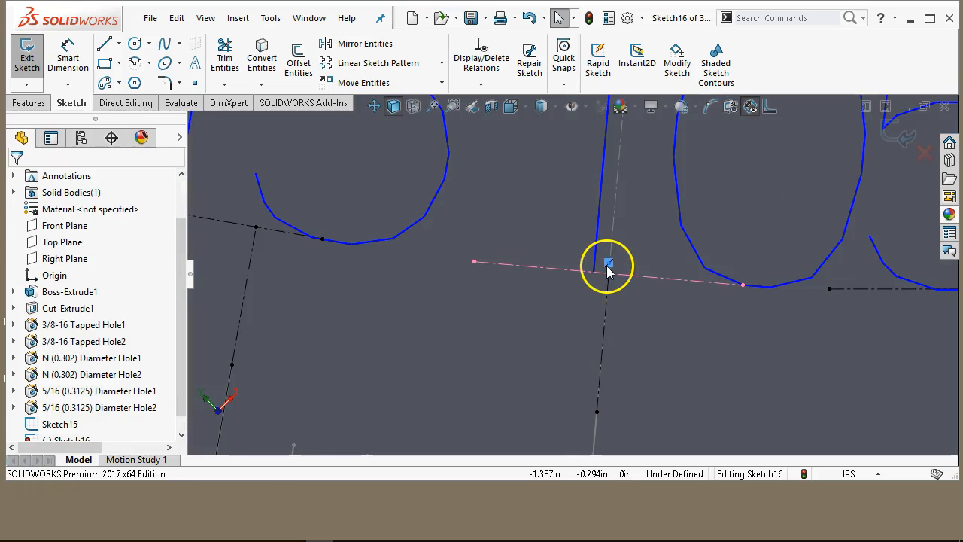
pyautogui.scroll(5, 548, 286)
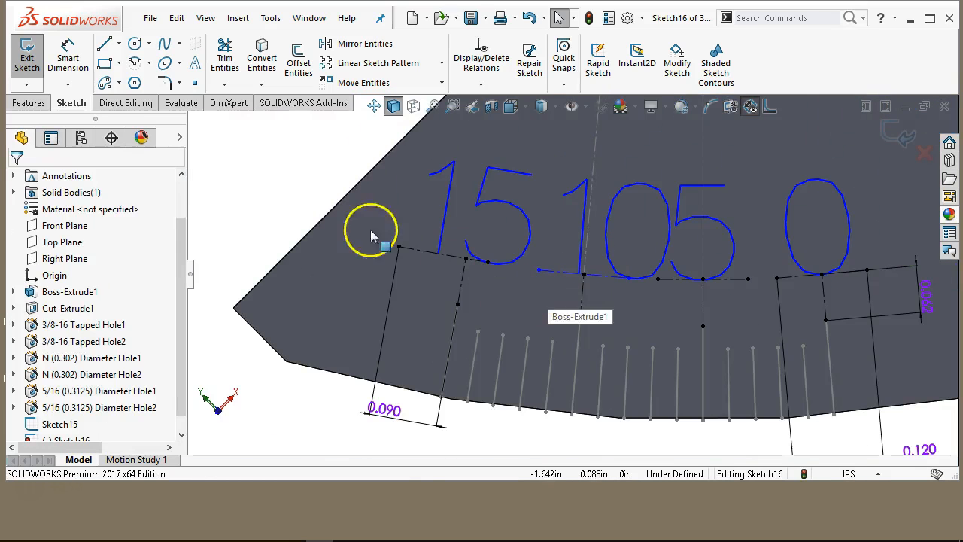
# Dimension the distance from the stem under the "10" to the outer end of its crosswise line as 0.09 in, and finish dimensioning.
pyautogui.click(83, 75)
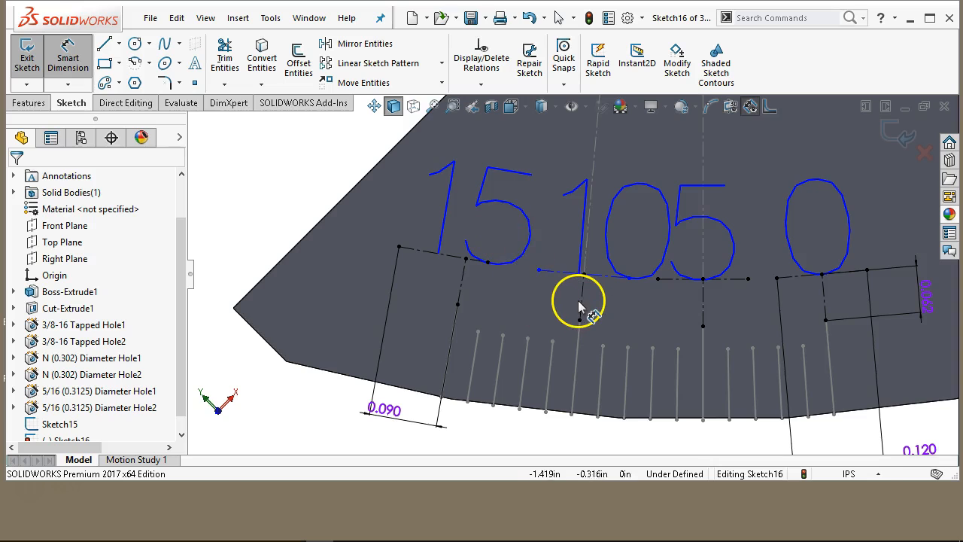
pyautogui.click(542, 276)
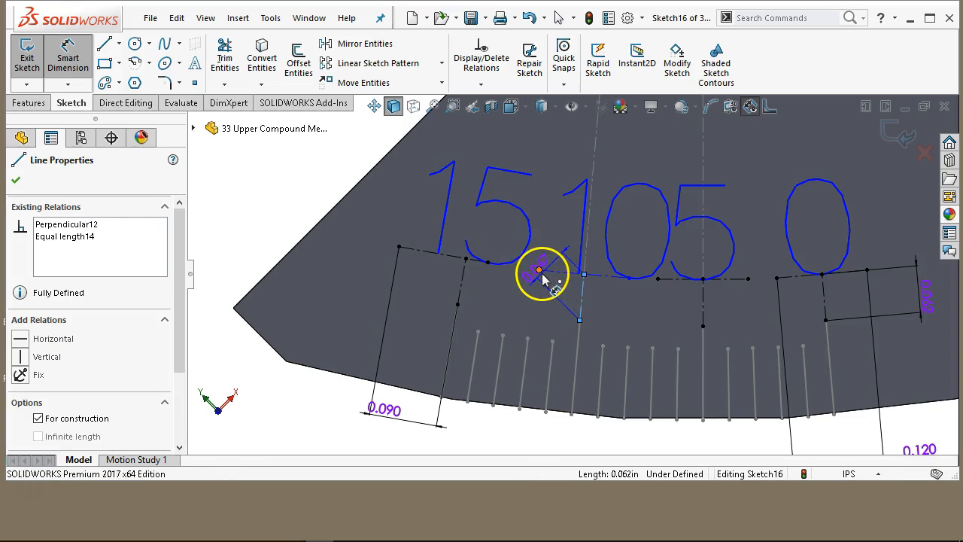
pyautogui.click(539, 271)
pyautogui.scroll(2, 556, 279)
pyautogui.click(539, 378)
pyautogui.write('.09')
pyautogui.press('Return')
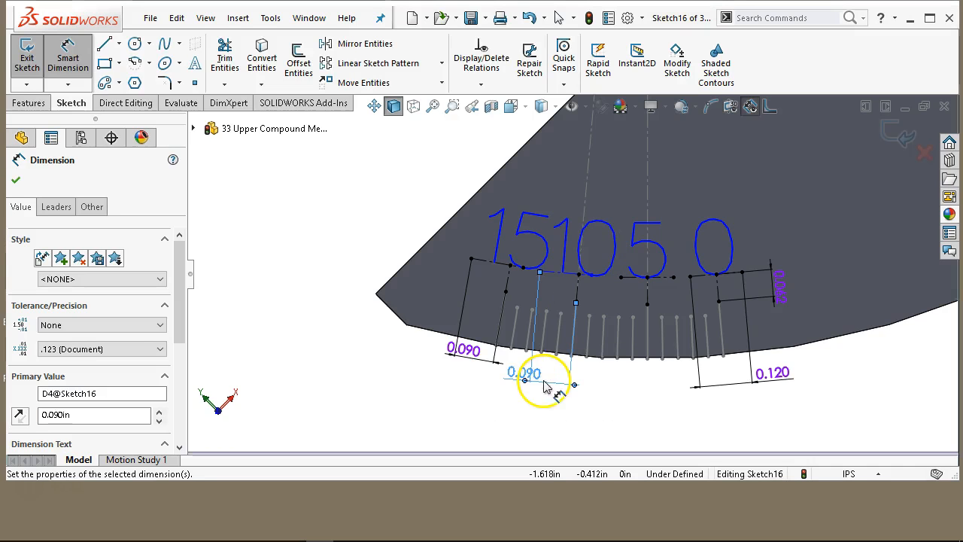
pyautogui.rightClick(524, 412)
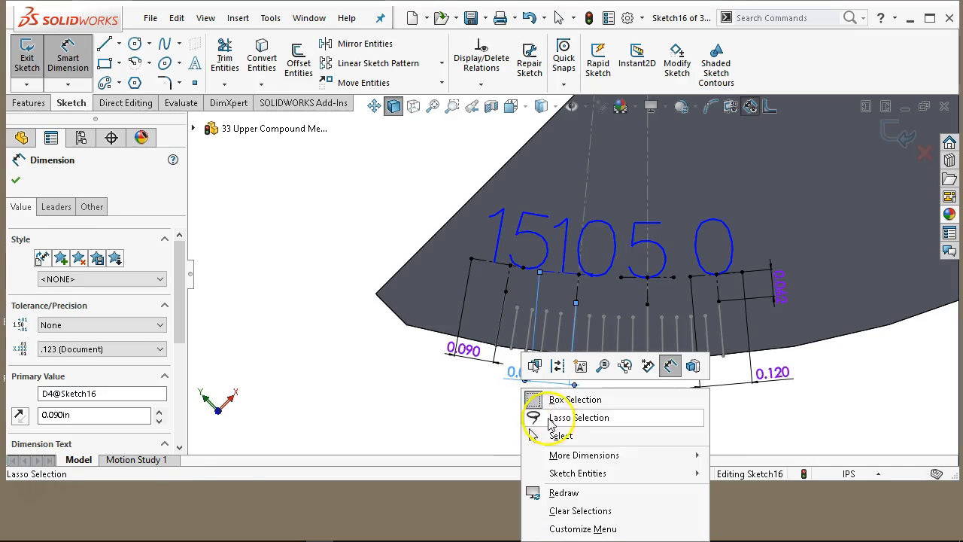
pyautogui.click(556, 438)
# Set the offset between the stem under the "10" and its crosswise line's outer end to 0.06 in.
pyautogui.doubleClick(525, 374)
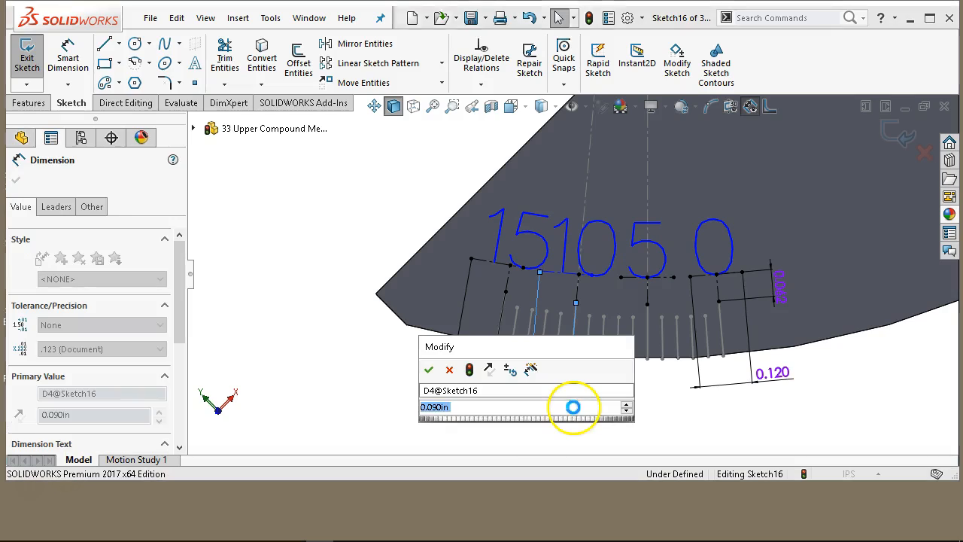
pyautogui.write('.0')
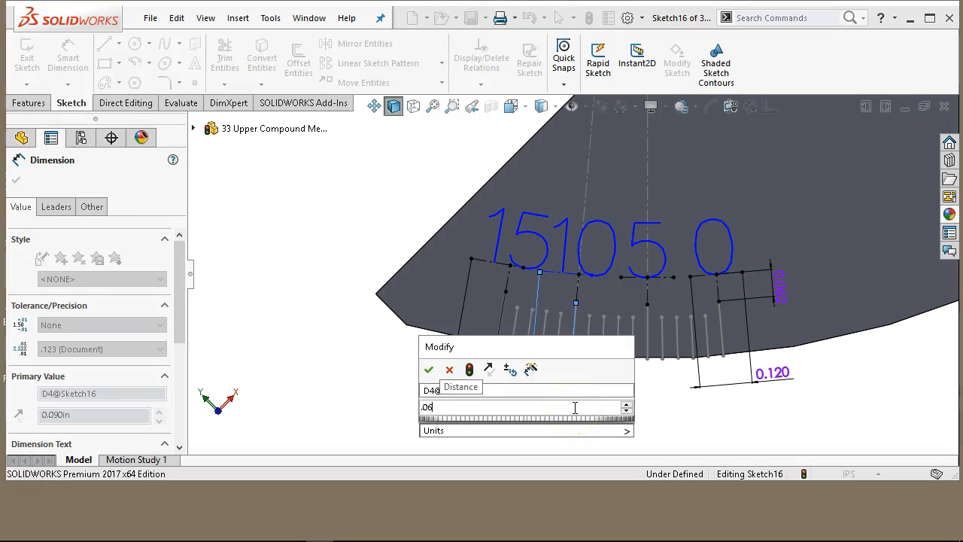
pyautogui.write('6')
pyautogui.press('Return')
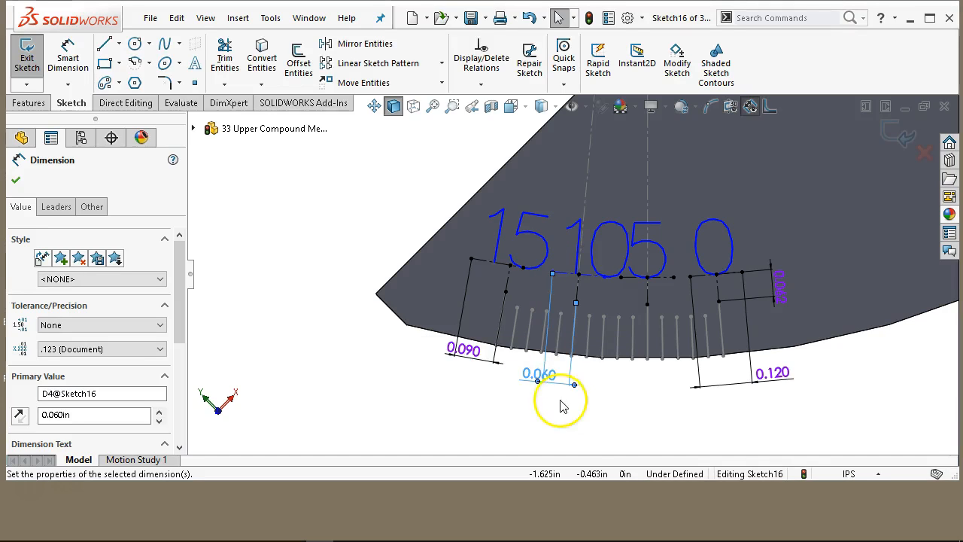
# Set the offset between the stem under the "10" and its crosswise line's outer end to 0.08 in.
pyautogui.moveTo(574, 384); pyautogui.dragTo(563, 384)
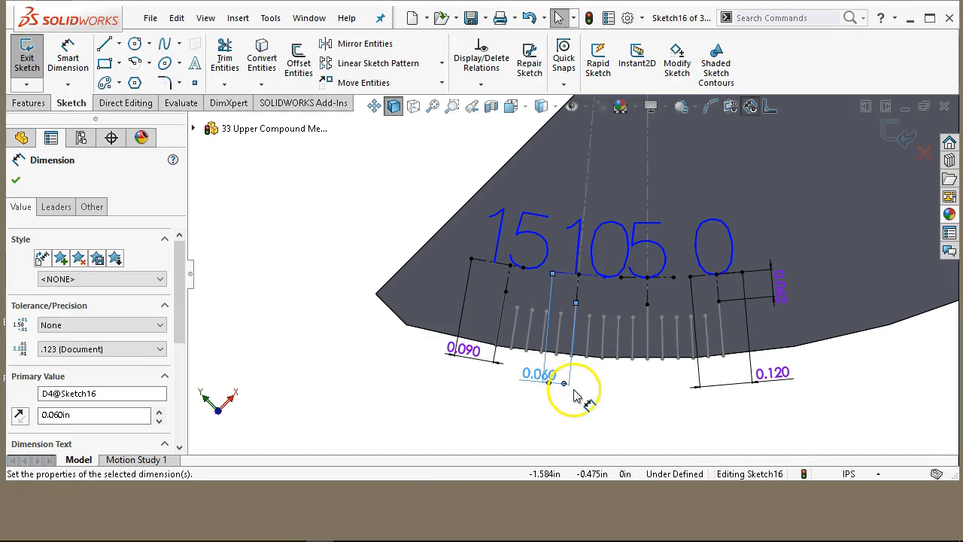
pyautogui.doubleClick(533, 374)
pyautogui.write('.08')
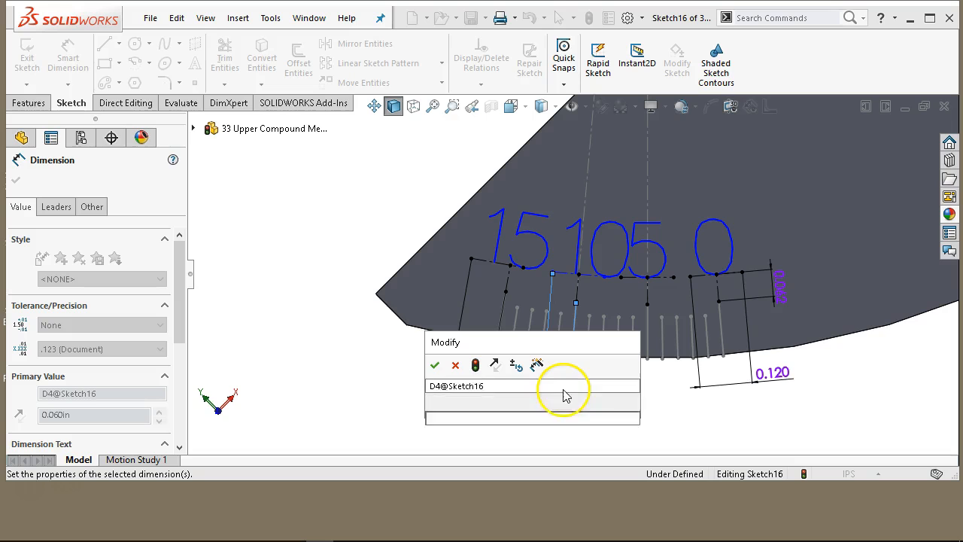
pyautogui.press('Return')
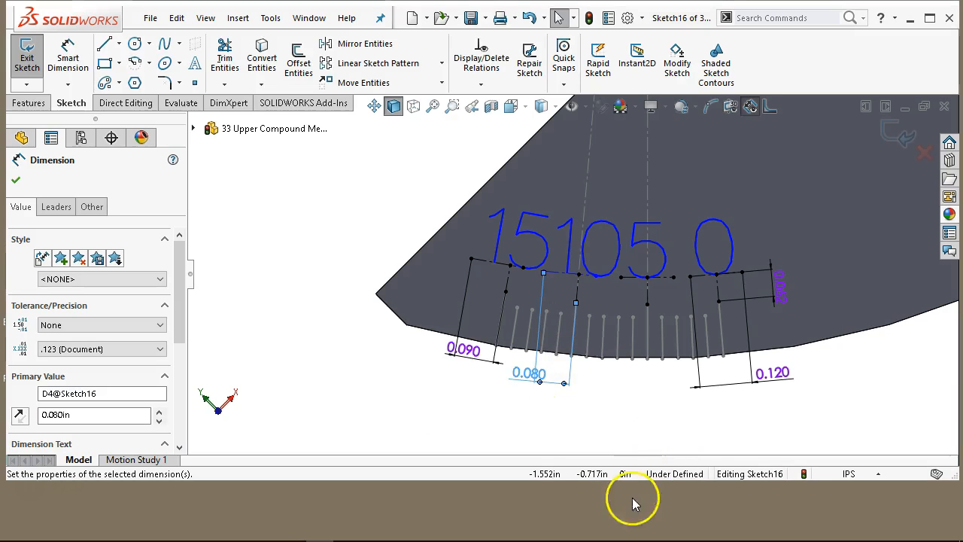
pyautogui.click(585, 414)
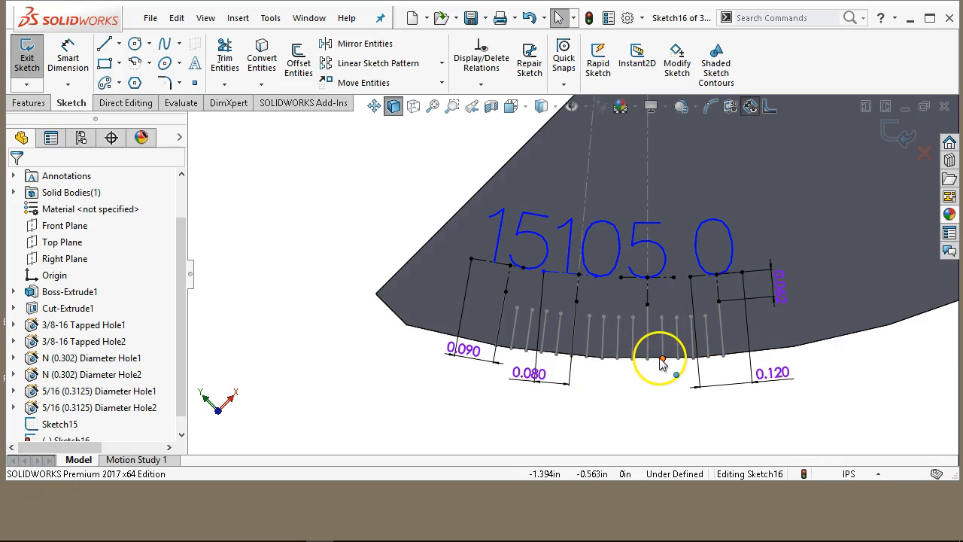
# Reduce the font height of the "0" sketch text to 0.1 in and accept the change.
pyautogui.doubleClick(698, 264)
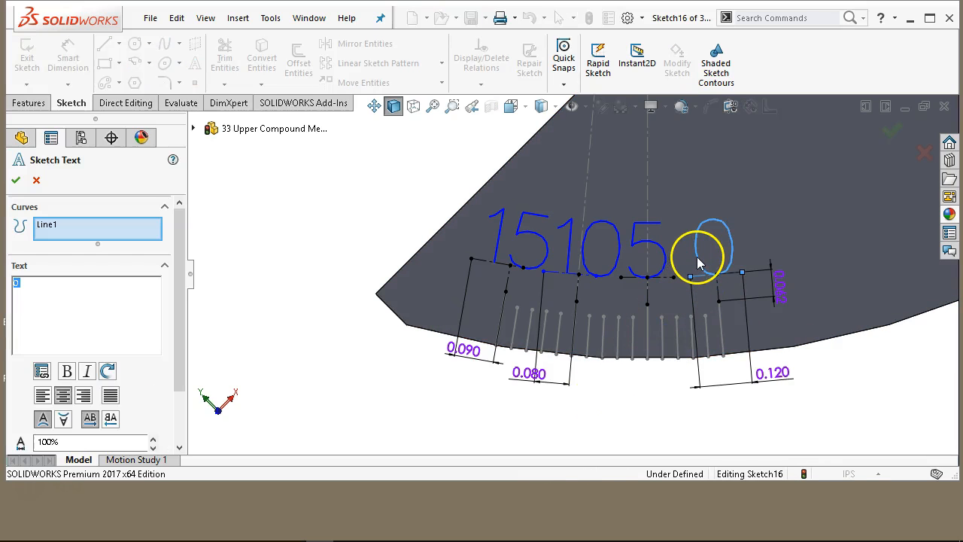
pyautogui.moveTo(179, 340); pyautogui.dragTo(178, 446)
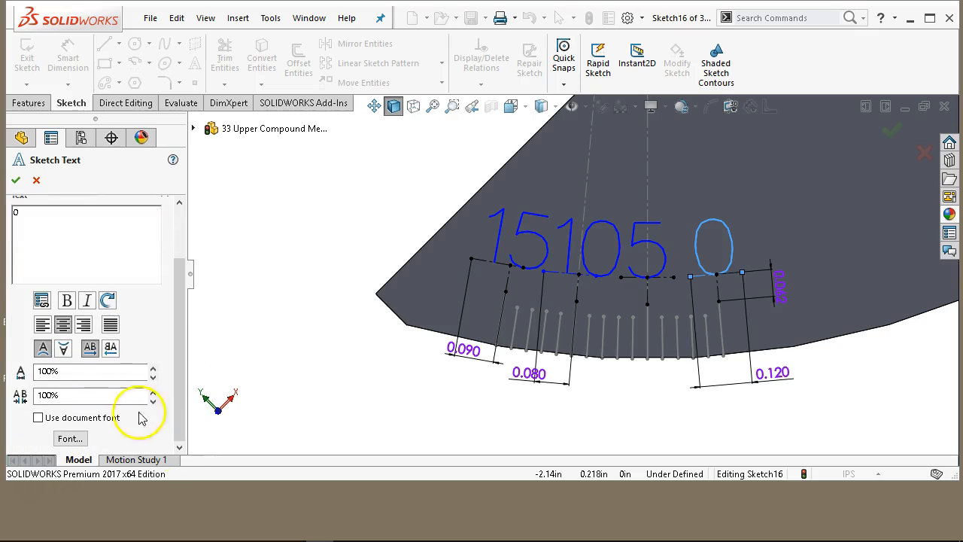
pyautogui.click(69, 437)
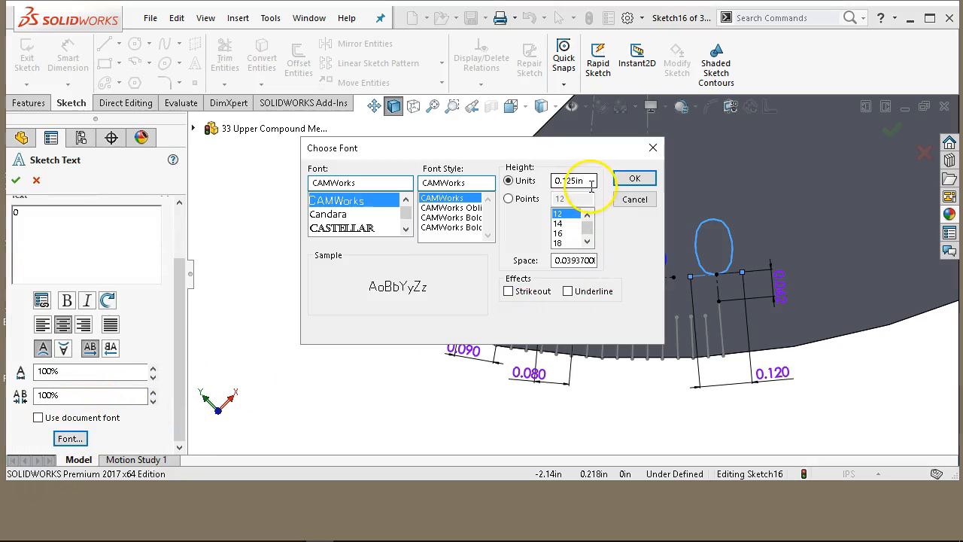
pyautogui.write('.1')
pyautogui.click(635, 178)
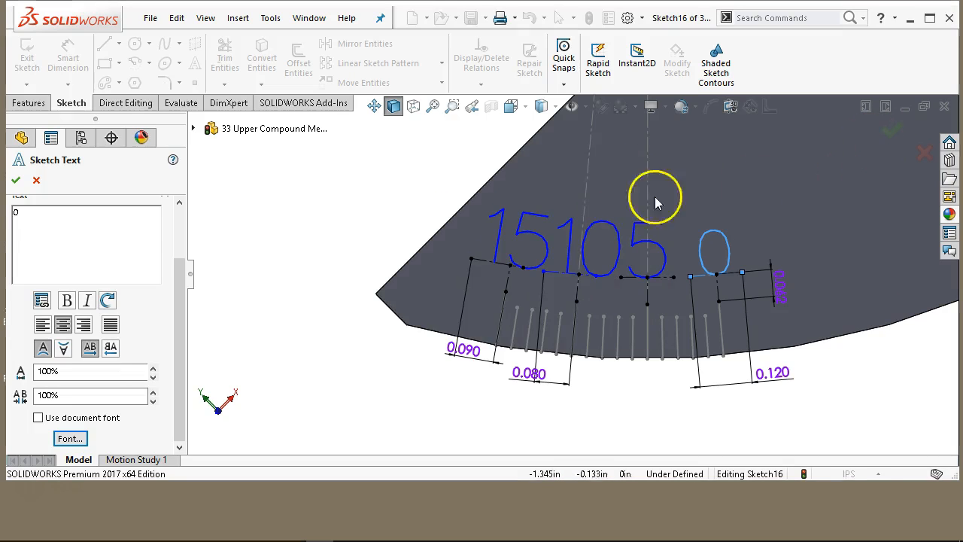
pyautogui.click(14, 181)
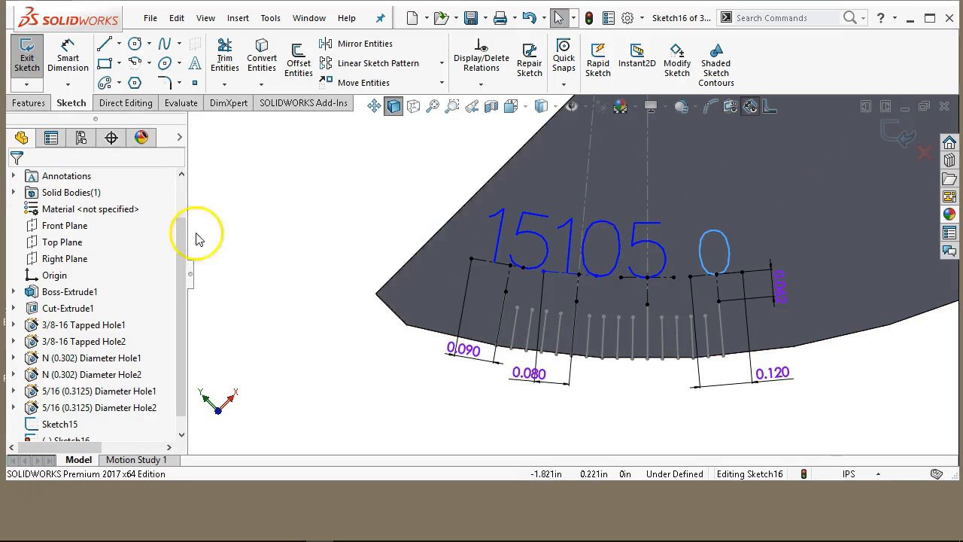
# Reduce the font height of the "5" sketch text to 0.1 in and accept the change.
pyautogui.doubleClick(649, 226)
pyautogui.moveTo(181, 337); pyautogui.dragTo(182, 402)
pyautogui.click(70, 437)
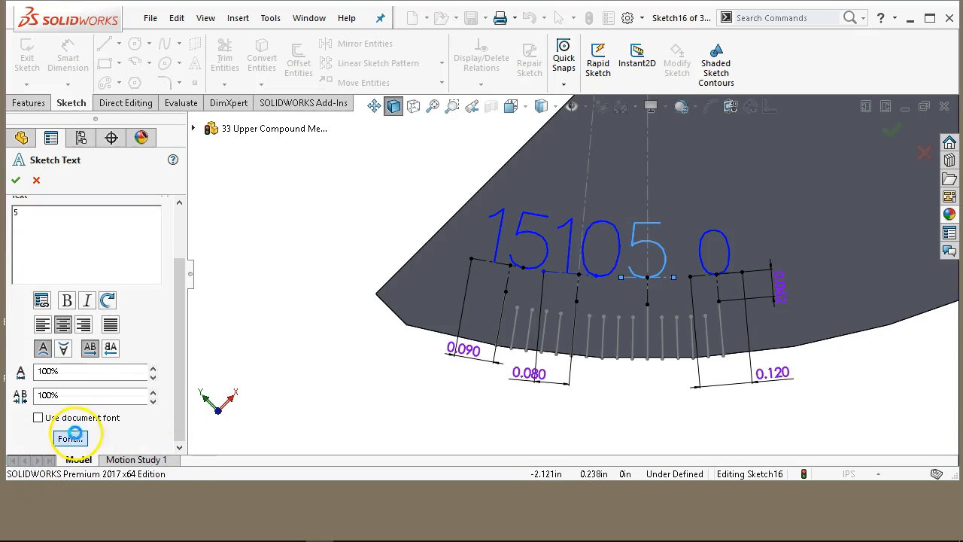
pyautogui.press('BackSpace')
pyautogui.press('BackSpace')
pyautogui.press('BackSpace')
pyautogui.press('BackSpace')
pyautogui.click(632, 181)
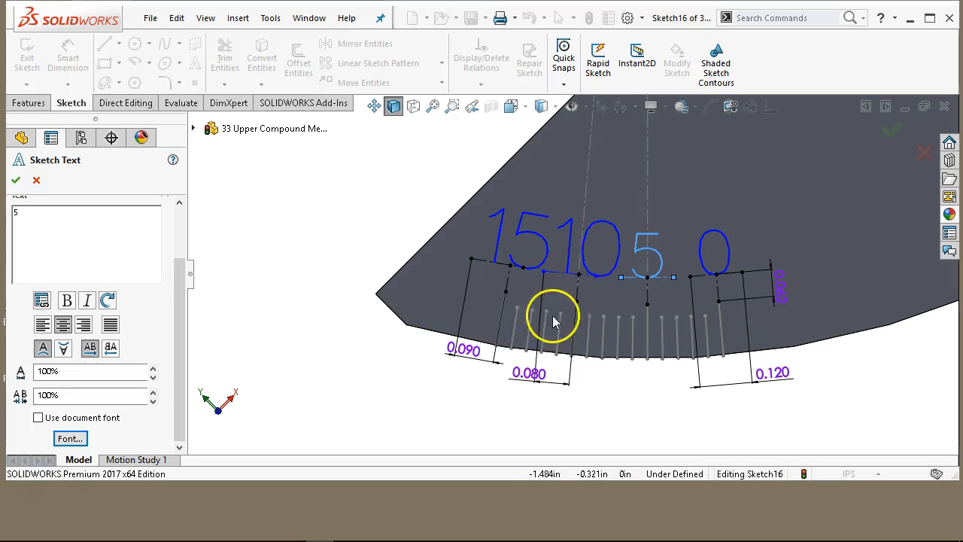
pyautogui.click(16, 180)
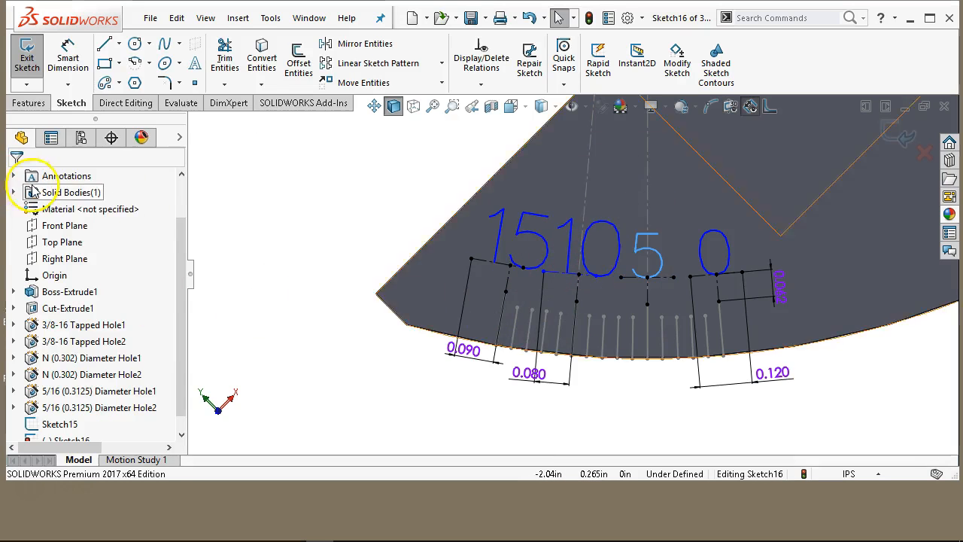
# Reduce the font height of the "10" sketch text to 0.1 in and accept the change.
pyautogui.doubleClick(604, 227)
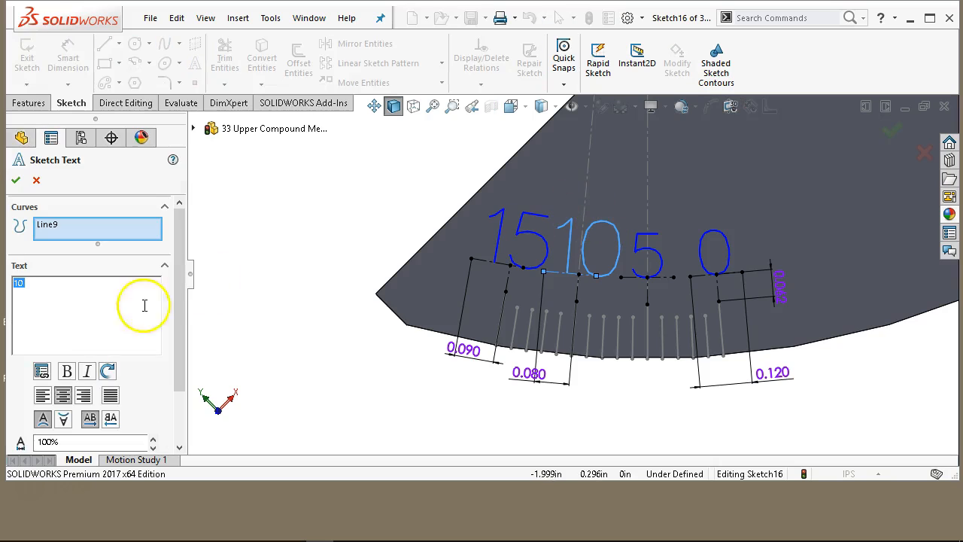
pyautogui.scroll(-3, 118, 431)
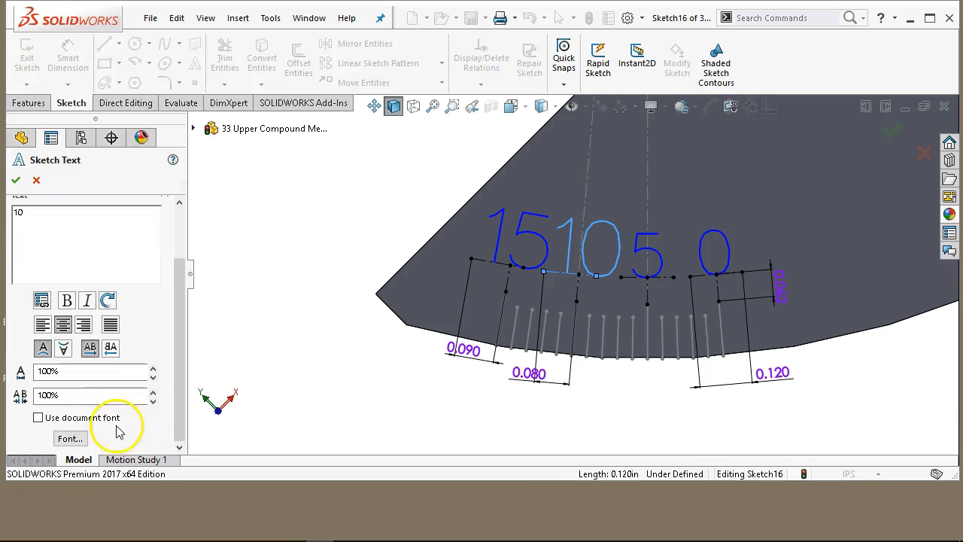
pyautogui.click(68, 439)
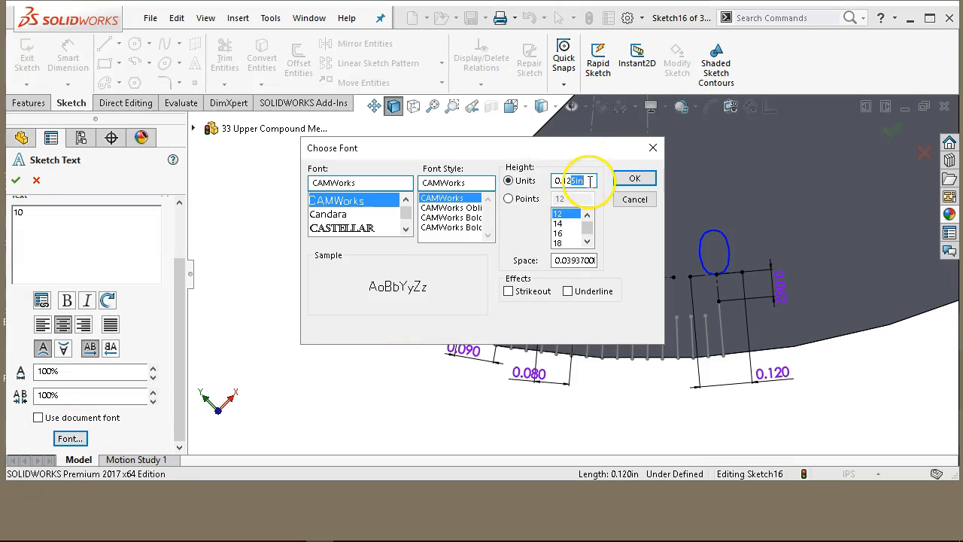
pyautogui.press('BackSpace')
pyautogui.press('BackSpace')
pyautogui.click(626, 181)
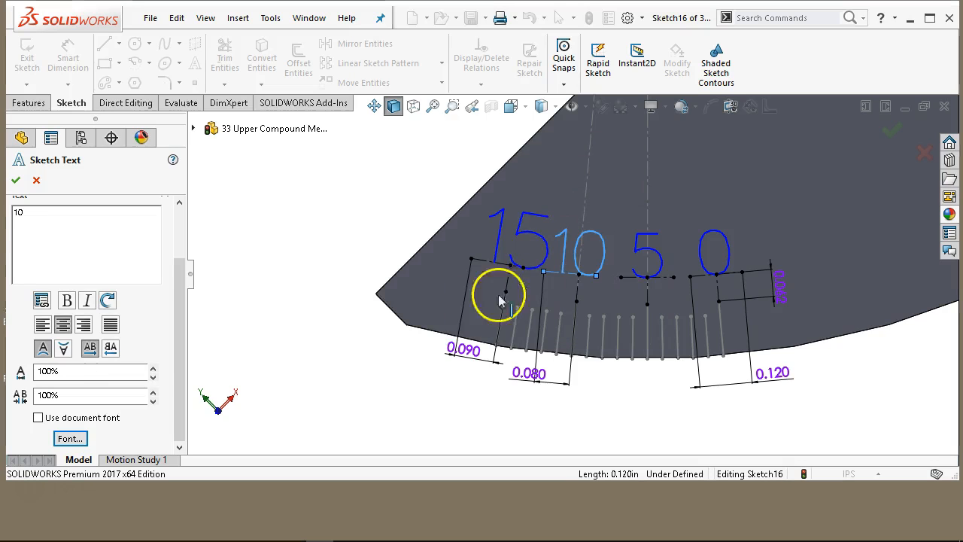
pyautogui.click(16, 181)
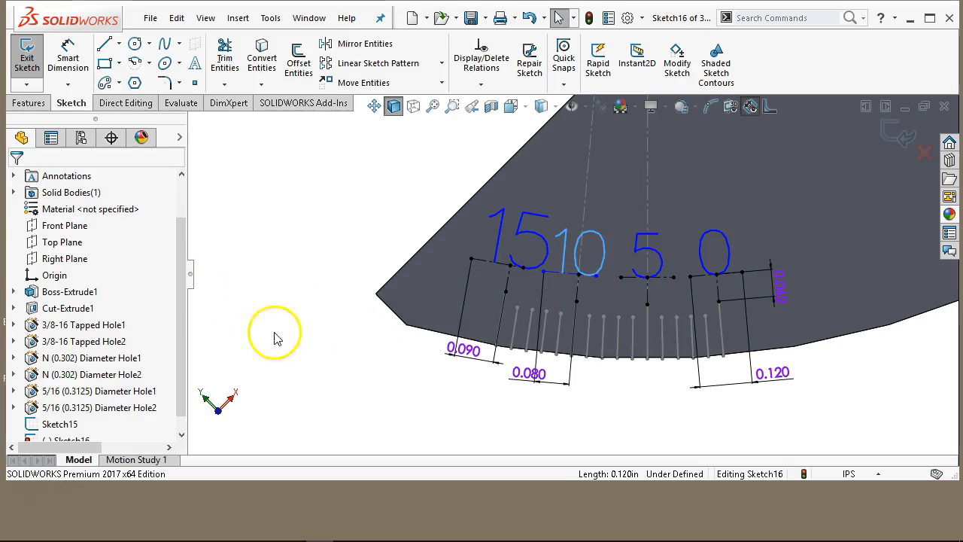
# Reduce the font height of the "15" sketch text to 0.1 in and accept the change.
pyautogui.doubleClick(519, 233)
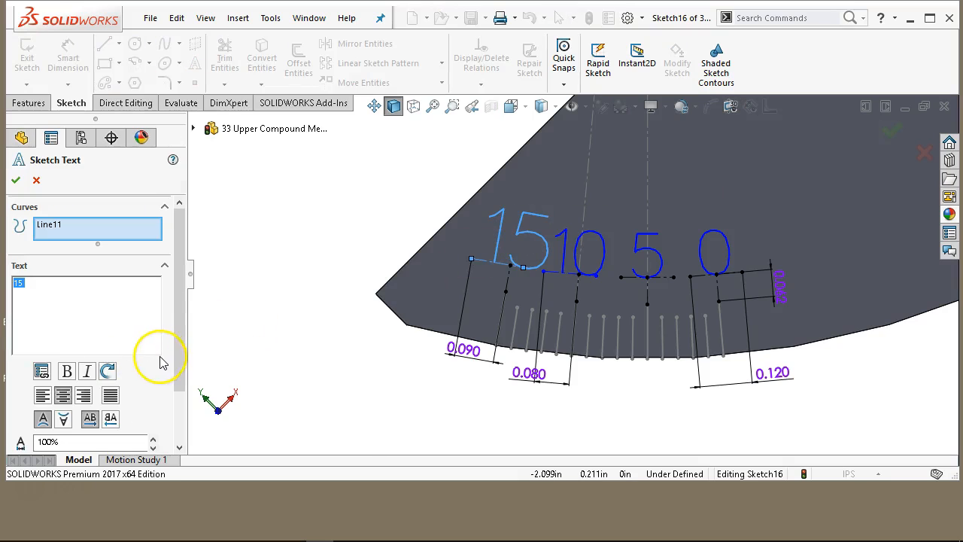
pyautogui.moveTo(178, 361); pyautogui.dragTo(179, 424)
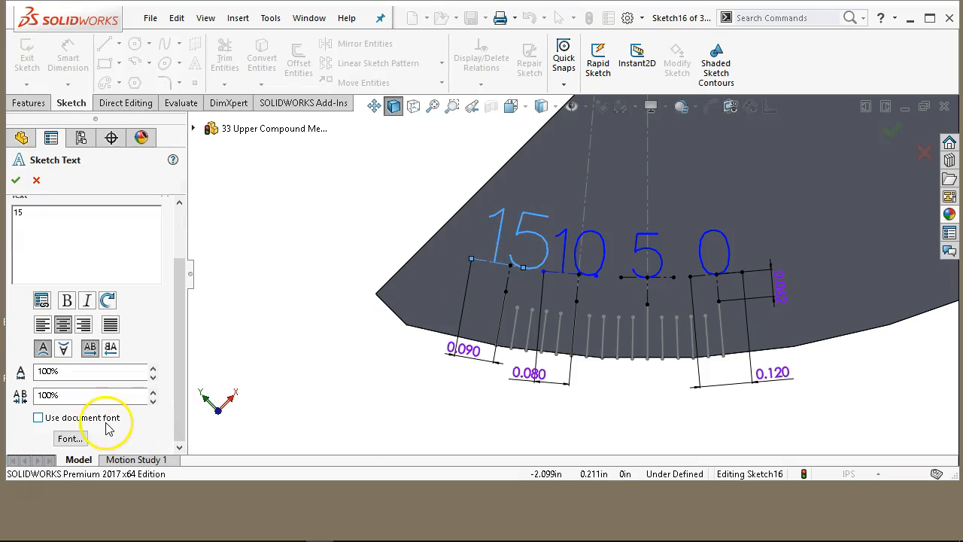
pyautogui.click(70, 438)
pyautogui.click(582, 181)
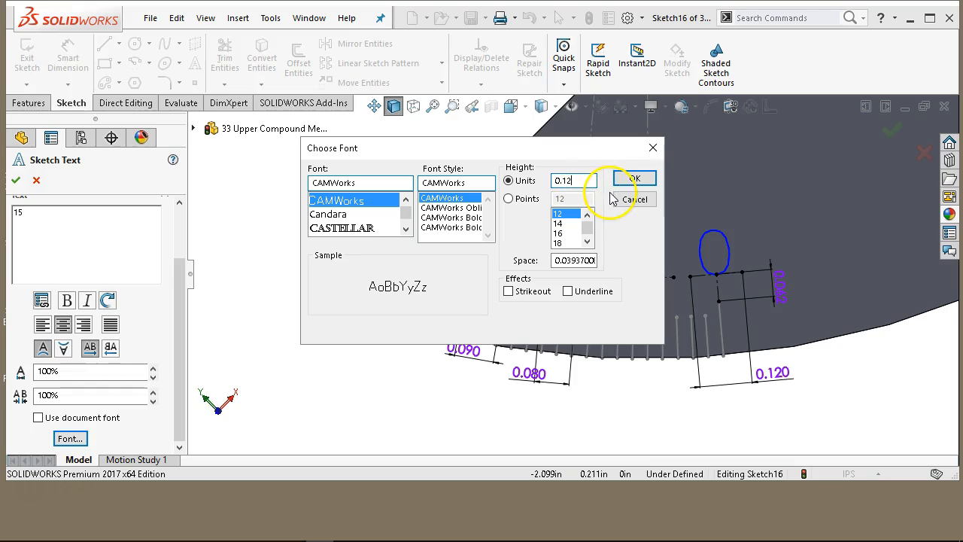
pyautogui.click(632, 179)
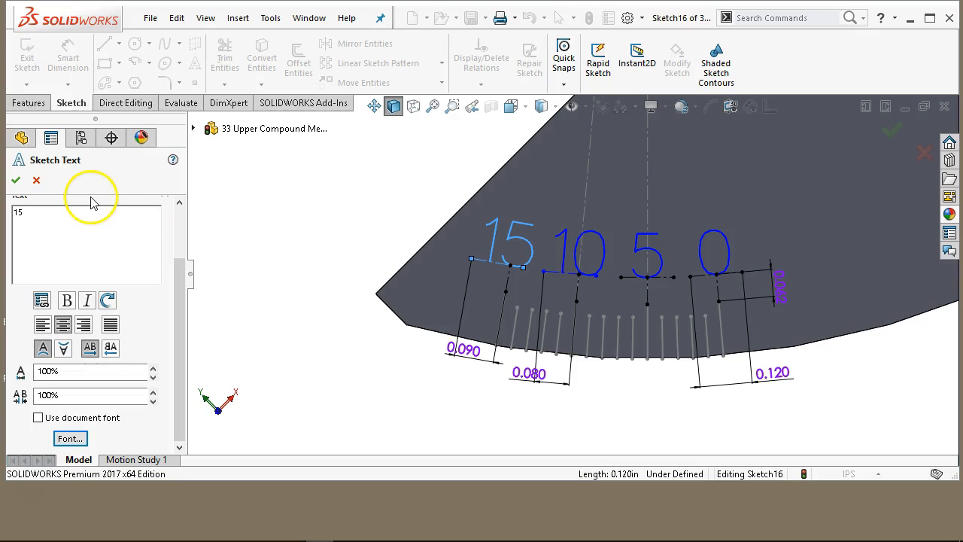
pyautogui.click(15, 182)
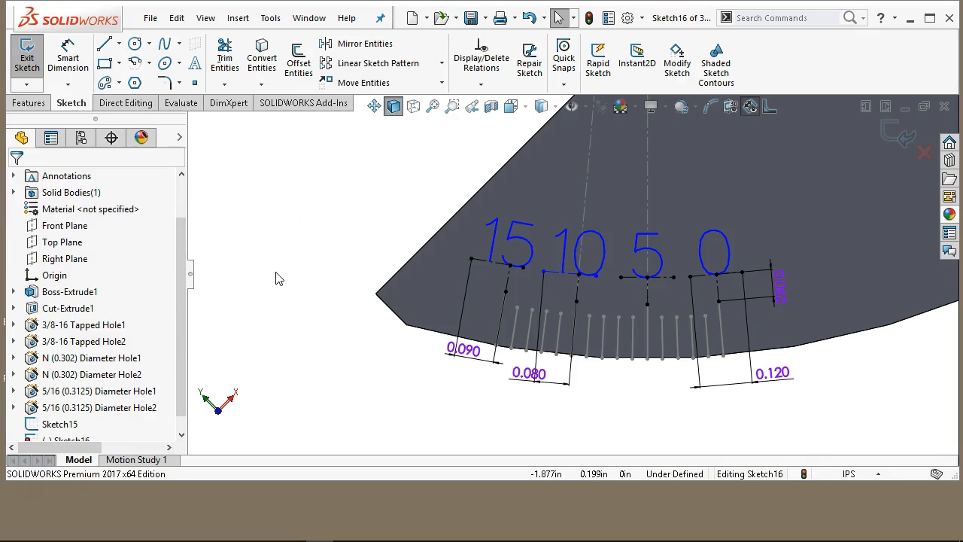
# Reposition the 0.090 dimension beside the "15" label and finish editing the number sketch.
pyautogui.scroll(-2, 548, 366)
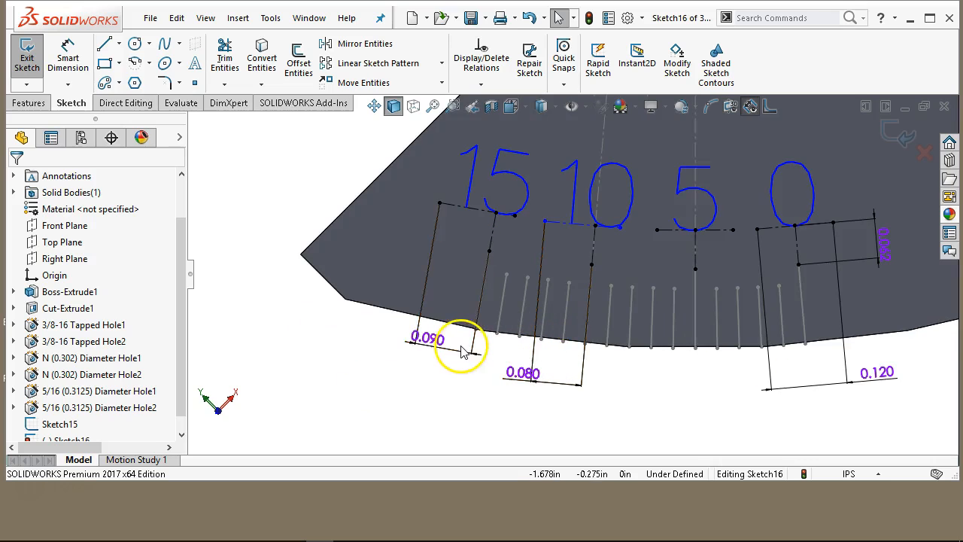
pyautogui.moveTo(427, 340); pyautogui.dragTo(383, 276)
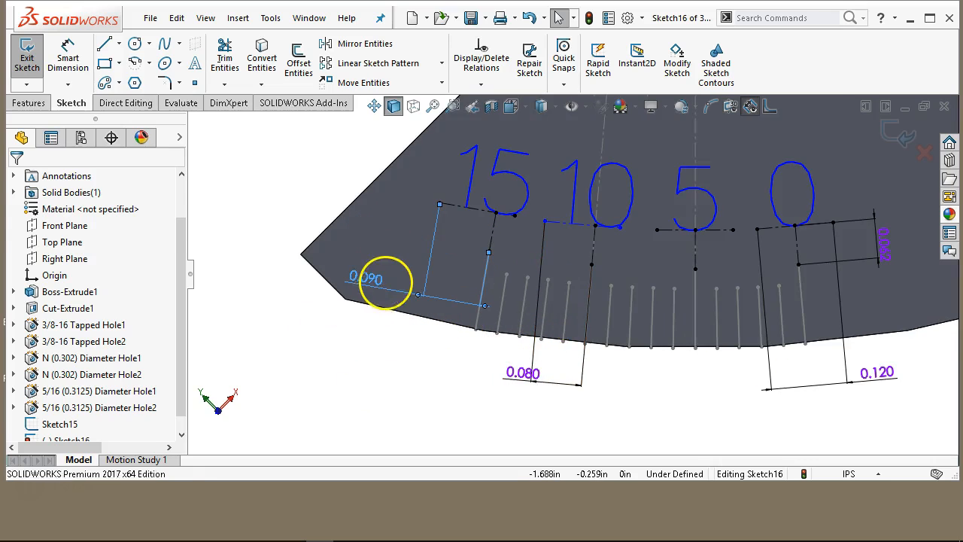
pyautogui.click(896, 131)
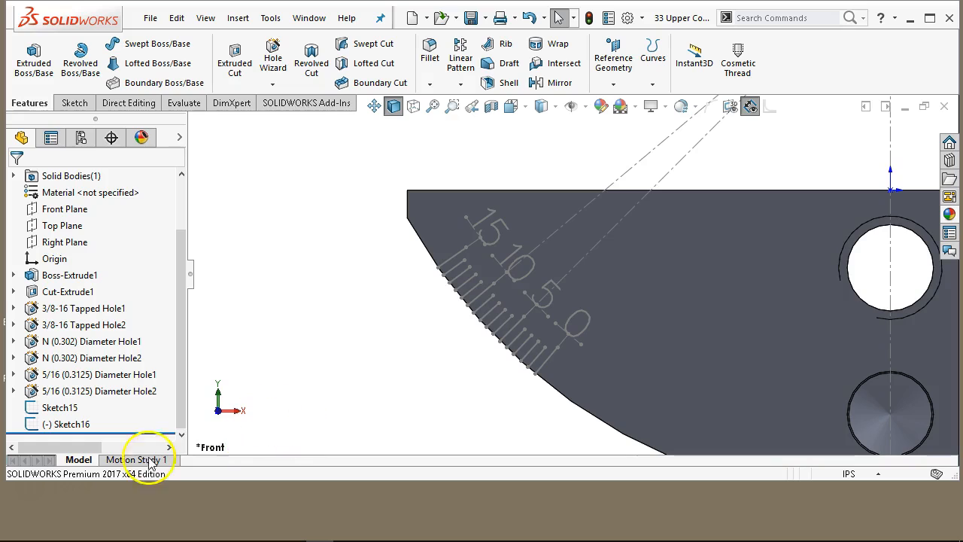
# Rename Sketch15, which holds the graduation lines, to "tick marks".
pyautogui.click(62, 409)
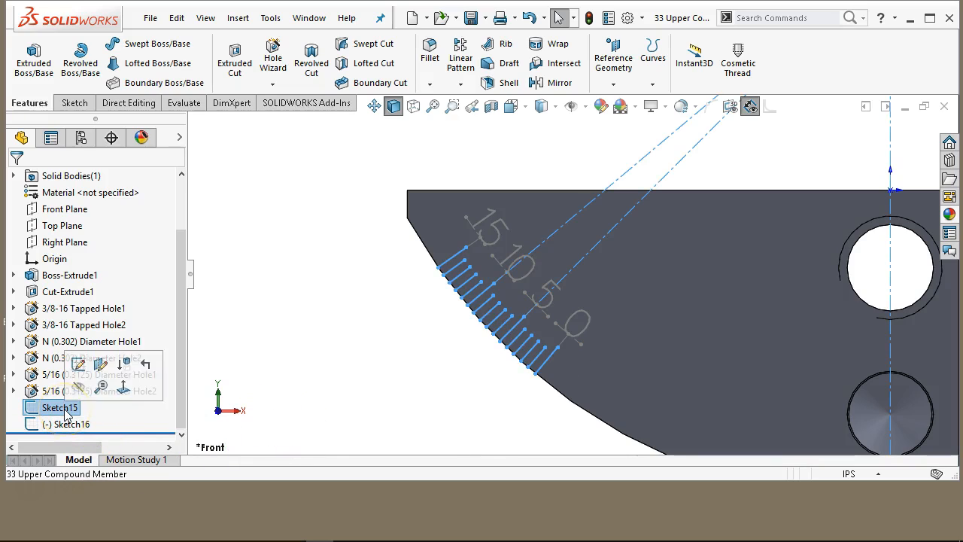
pyautogui.click(253, 318)
pyautogui.click(60, 408)
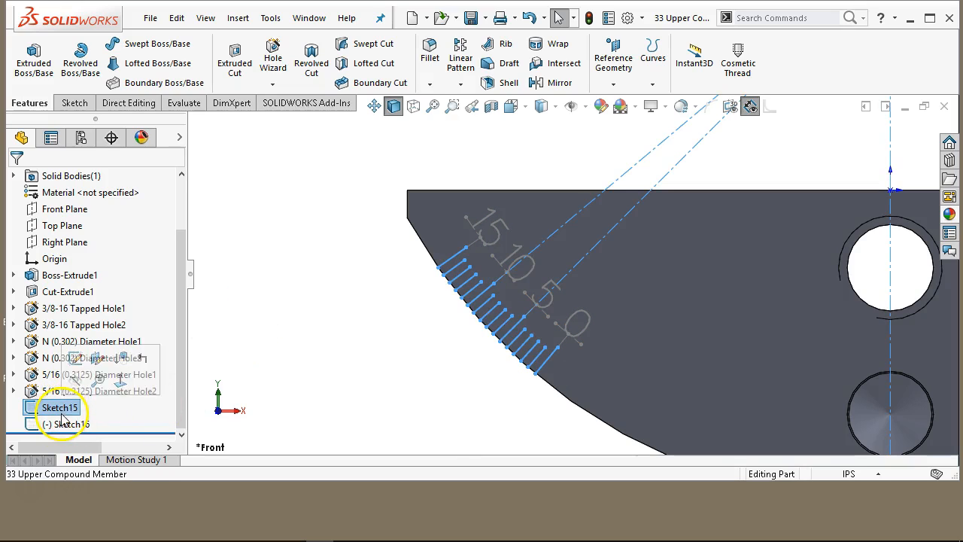
pyautogui.click(62, 408)
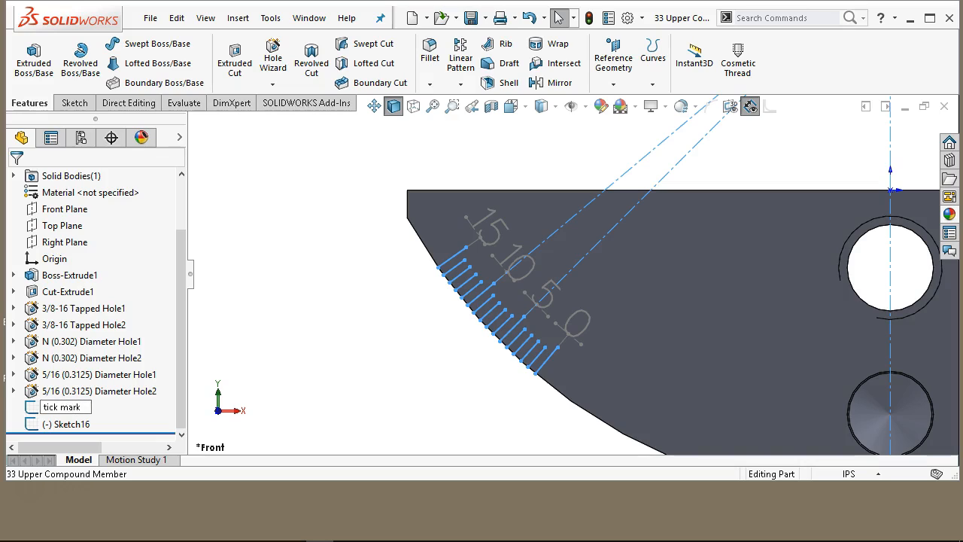
pyautogui.press('Return')
# Rename Sketch16, which holds the degree labels, to "numbers".
pyautogui.click(66, 423)
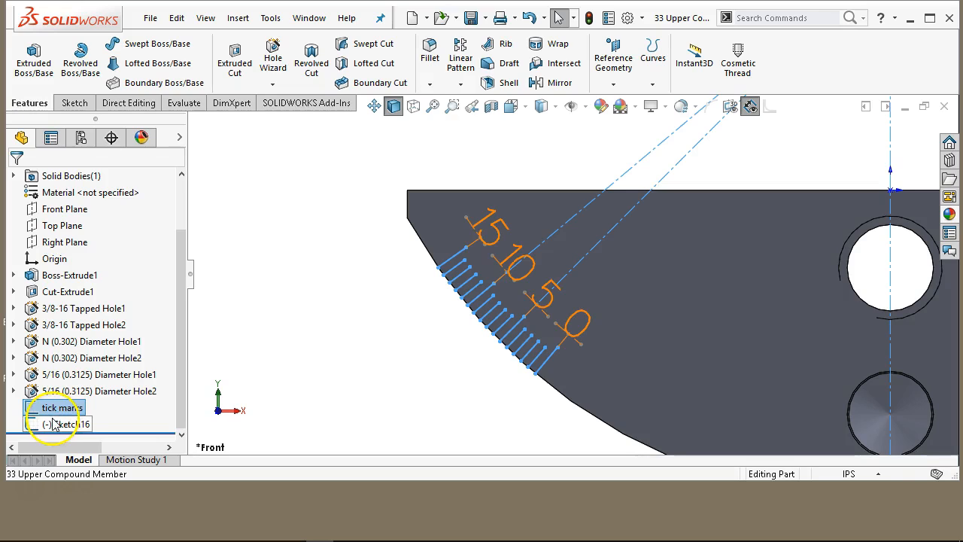
pyautogui.click(66, 423)
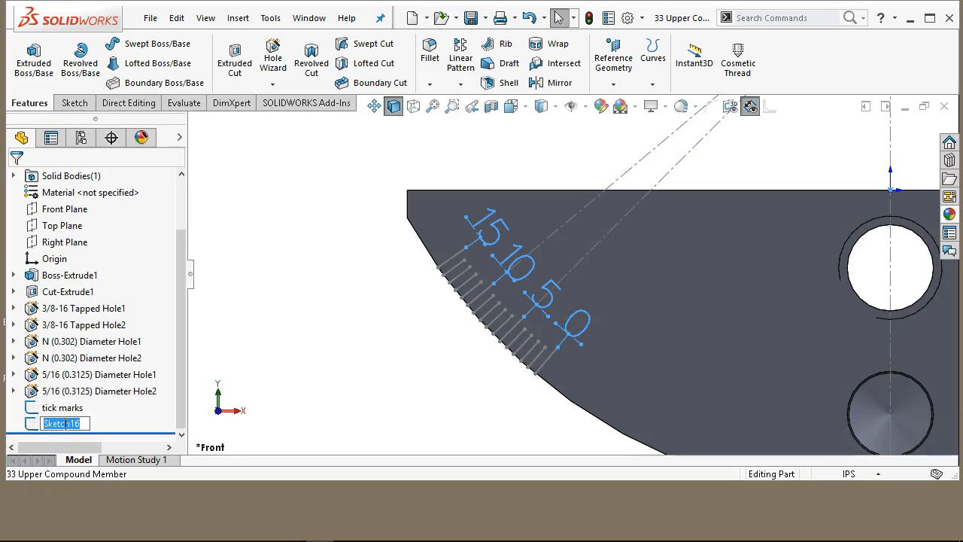
pyautogui.write('numbers')
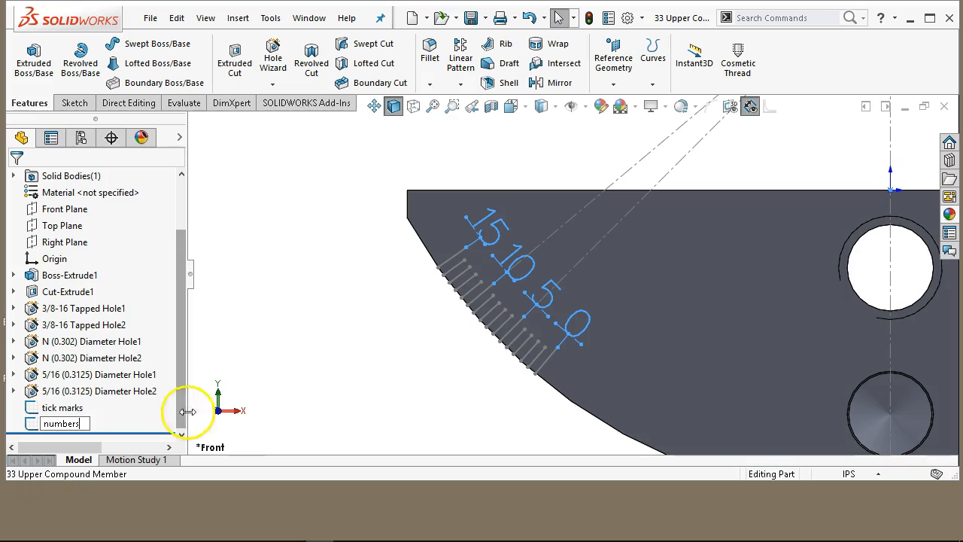
pyautogui.click(327, 376)
# Copy the tick marks sketch and paste it onto the opposite semicircular end face of the part.
pyautogui.press('f')
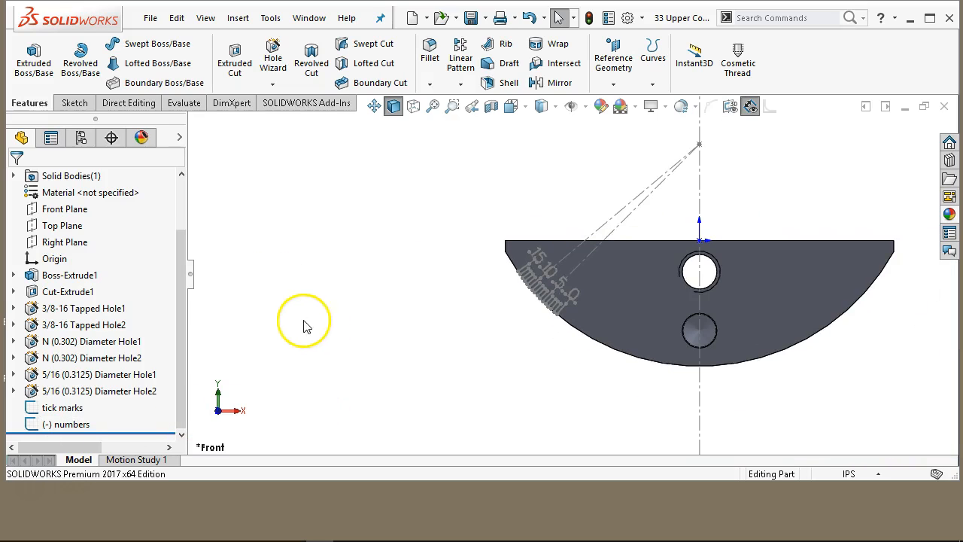
pyautogui.moveTo(399, 307)
pyautogui.mouseDown(button='middle')
pyautogui.moveTo(441, 339)
pyautogui.moveTo(533, 313)
pyautogui.moveTo(537, 352)
pyautogui.moveTo(526, 357)
pyautogui.mouseUp(button='middle')
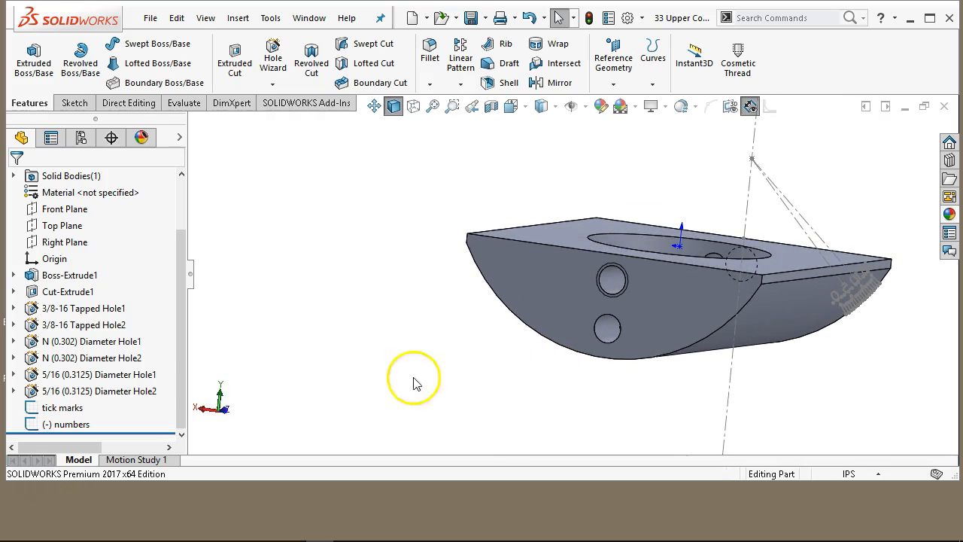
pyautogui.click(64, 407)
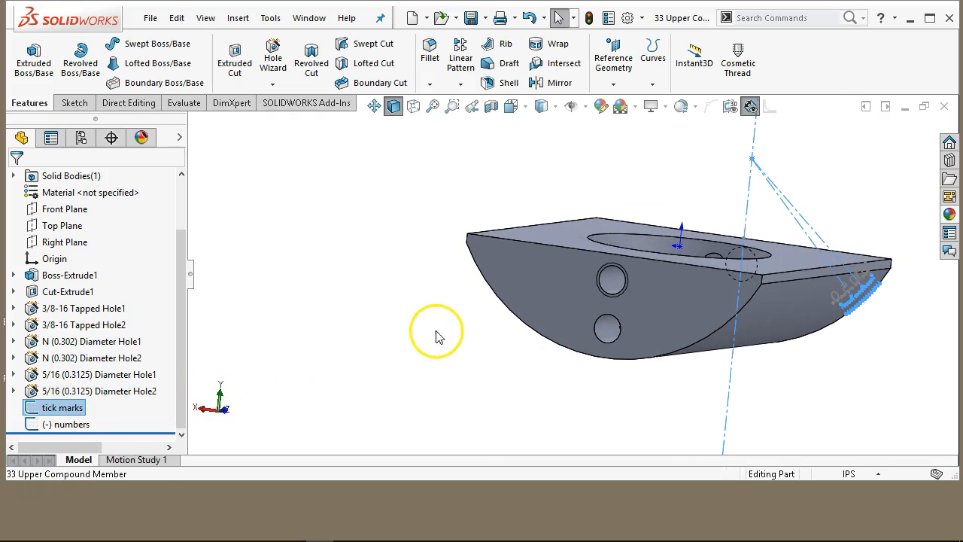
pyautogui.click(492, 285)
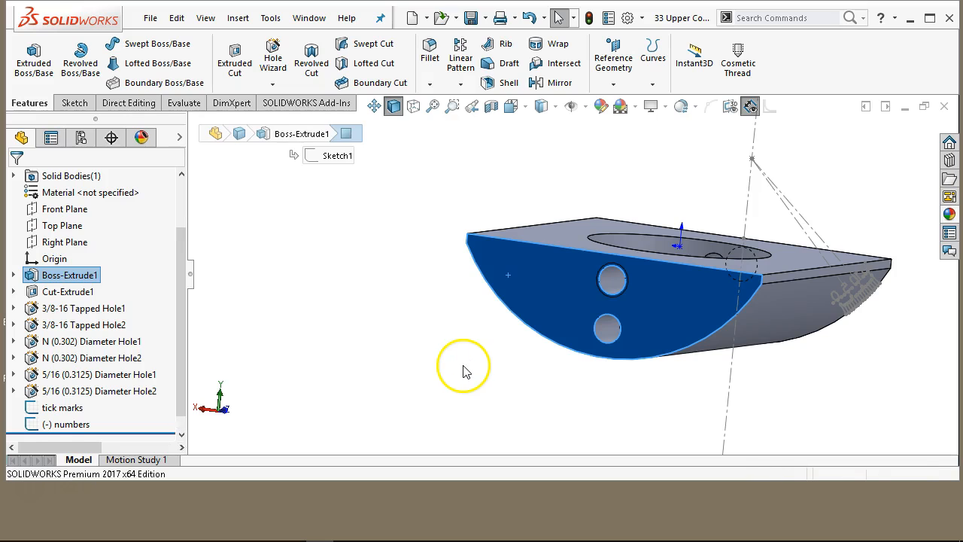
pyautogui.click(459, 372)
# In the Back view, edit the pasted tick mark sketch and attach its apex point to the original sketch's apex above the part.
pyautogui.hotkey('ctrl', '1')
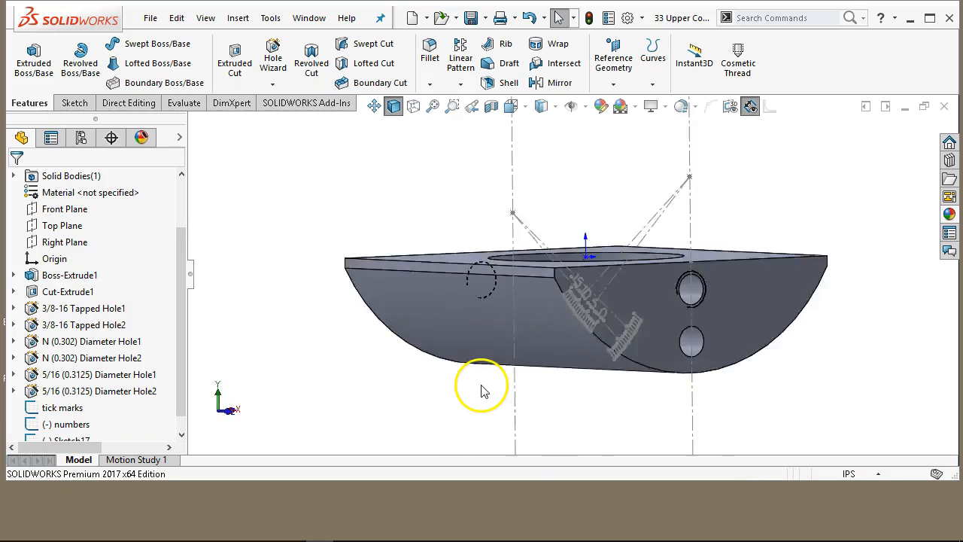
pyautogui.hotkey('ctrl', '3')
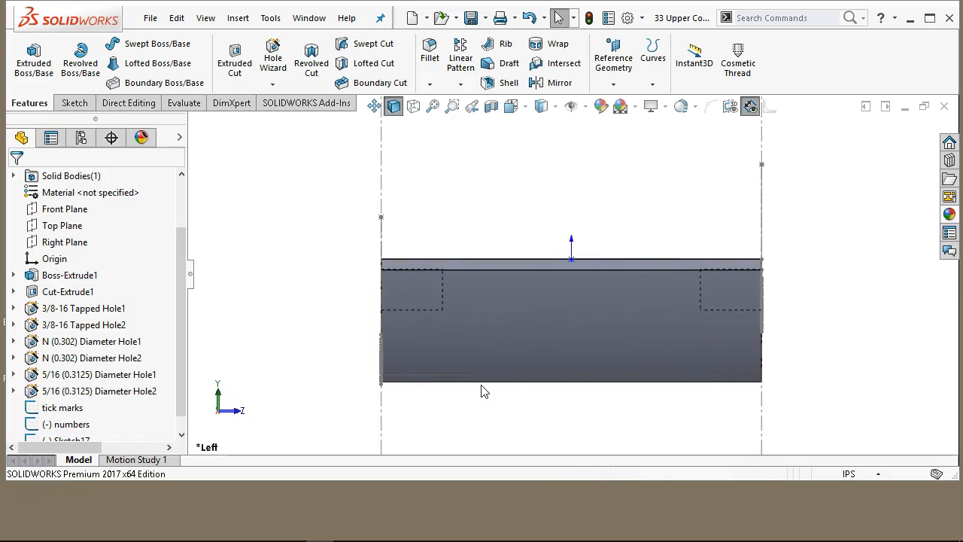
pyautogui.hotkey('ctrl', '4')
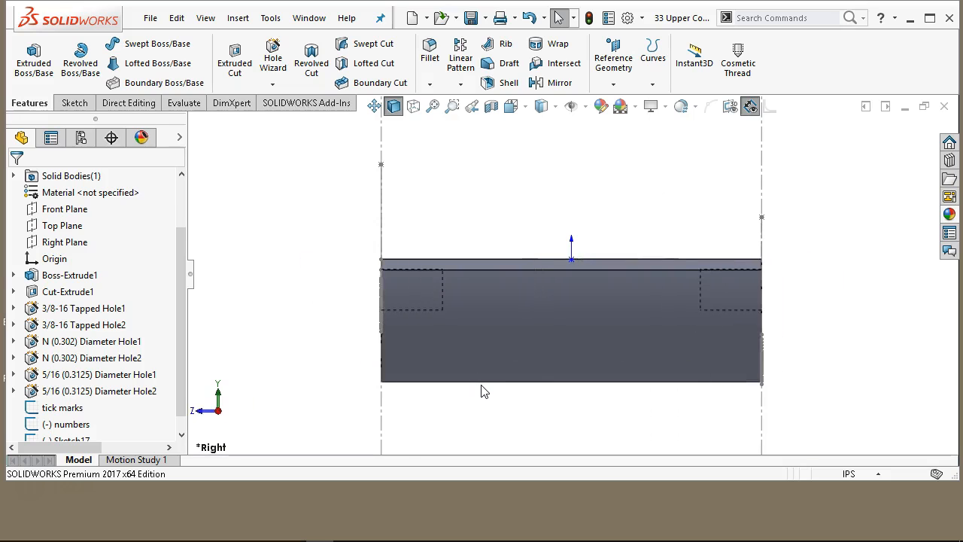
pyautogui.hotkey('ctrl', '2')
pyautogui.click(514, 390)
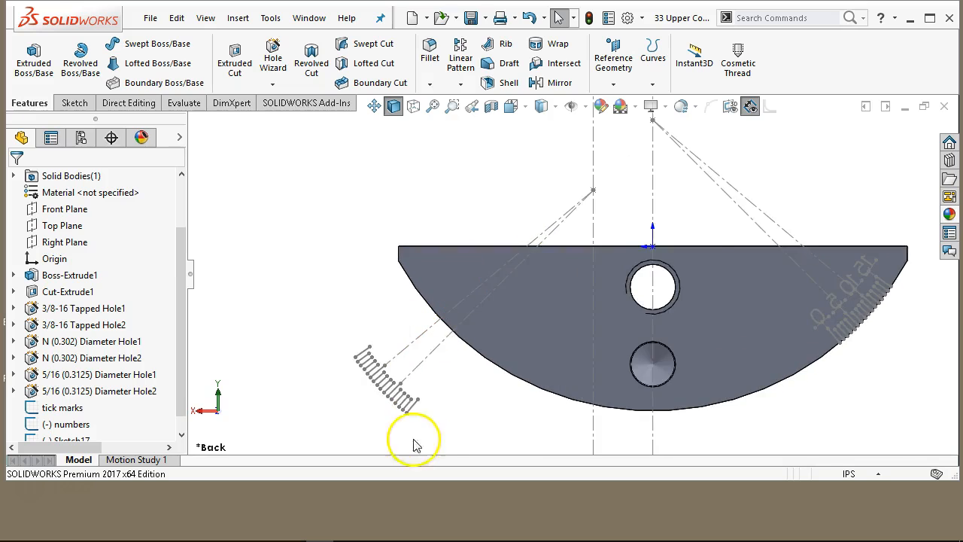
pyautogui.scroll(-3, 371, 399)
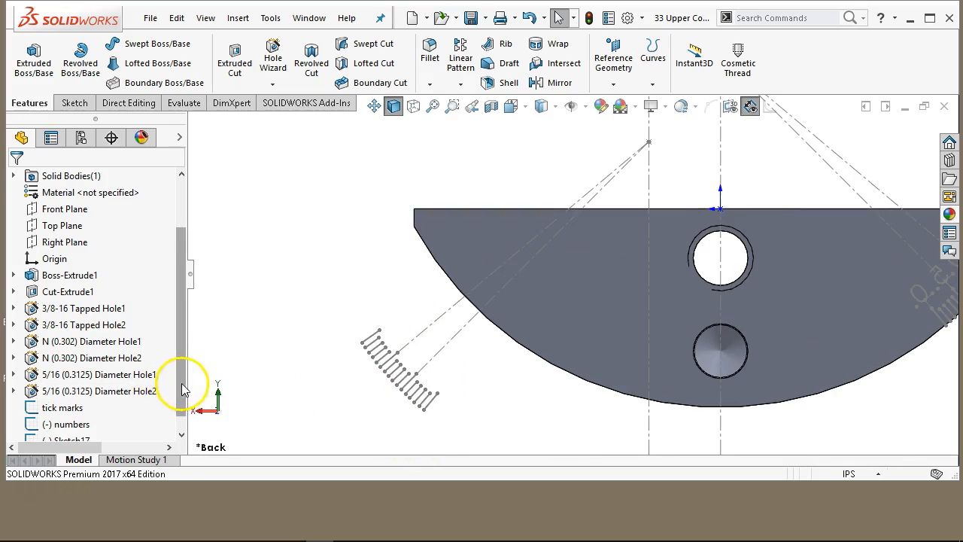
pyautogui.scroll(-1, 158, 429)
pyautogui.rightClick(74, 424)
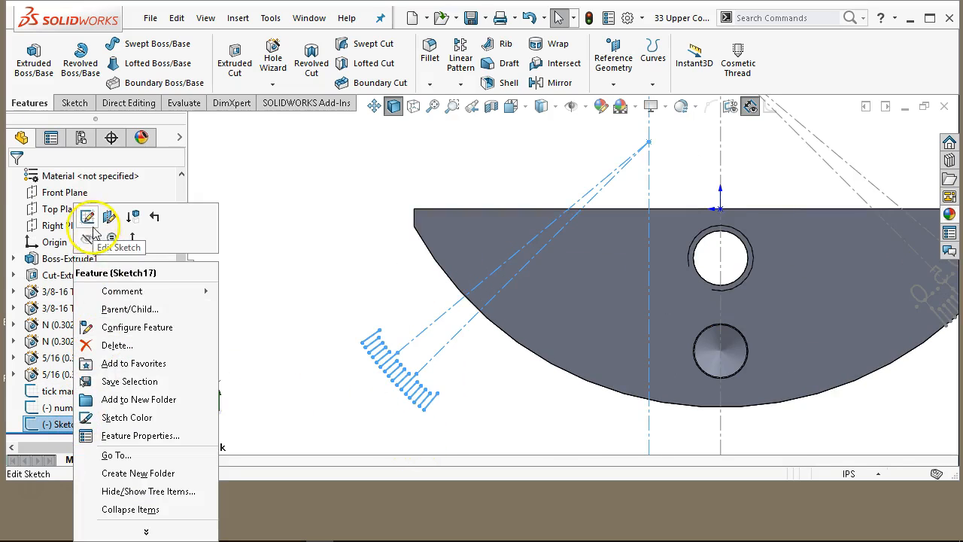
pyautogui.click(92, 218)
pyautogui.scroll(2, 648, 180)
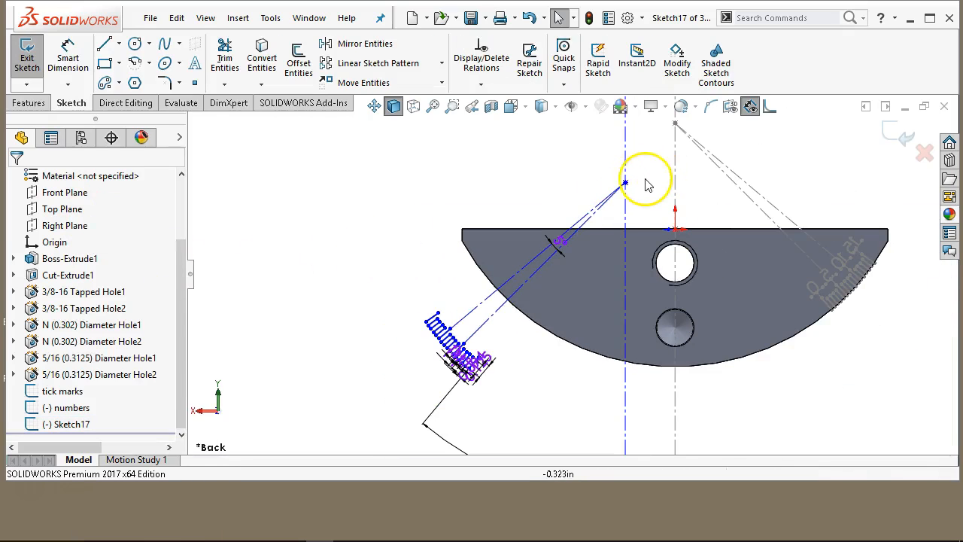
pyautogui.click(675, 135)
pyautogui.moveTo(676, 134); pyautogui.dragTo(676, 124)
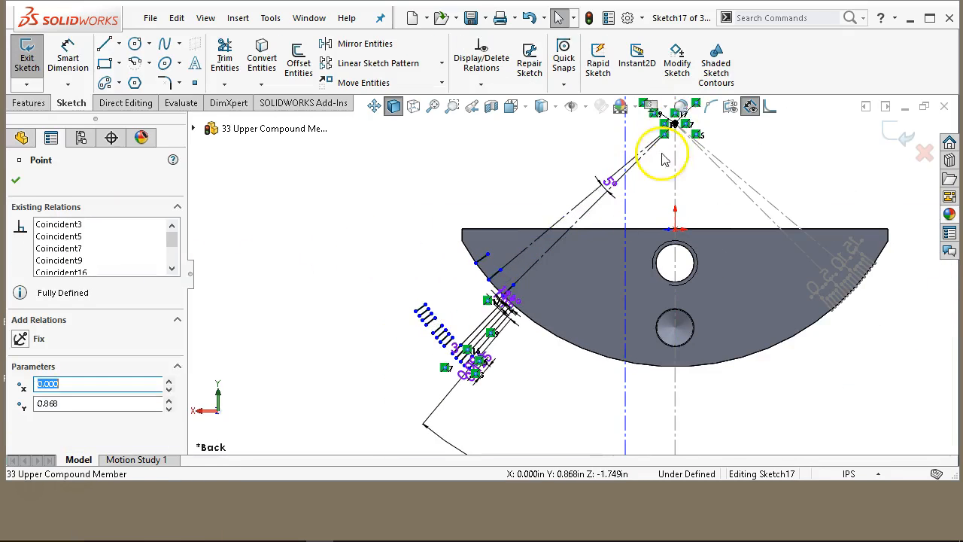
# Attach the outer endpoints of the 0.125 in line, the 0.094 in line and the line beside it to the back face's curved edge.
pyautogui.click(355, 276)
pyautogui.scroll(-4, 486, 357)
pyautogui.scroll(-2, 486, 361)
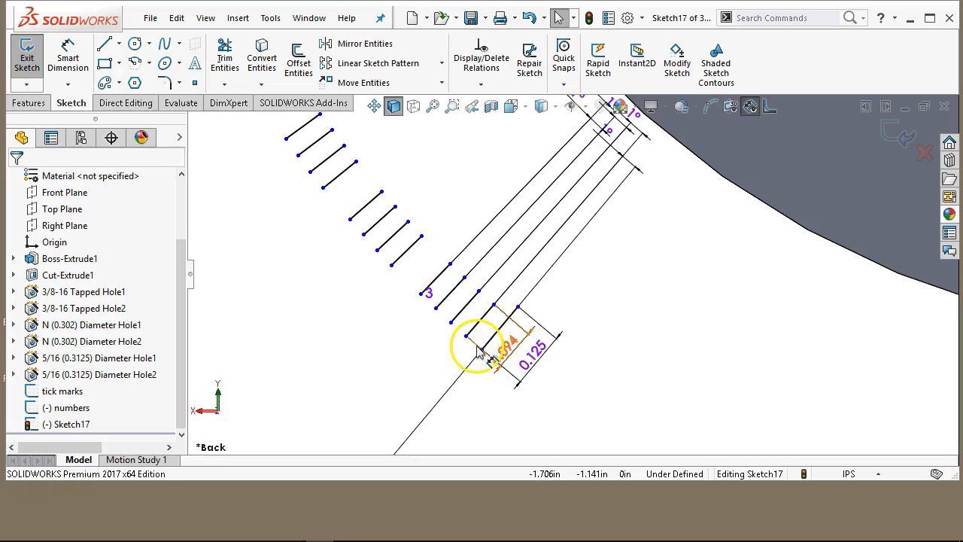
pyautogui.click(501, 331)
pyautogui.moveTo(521, 314)
pyautogui.mouseDown()
pyautogui.moveTo(676, 140)
pyautogui.moveTo(664, 130)
pyautogui.mouseUp()
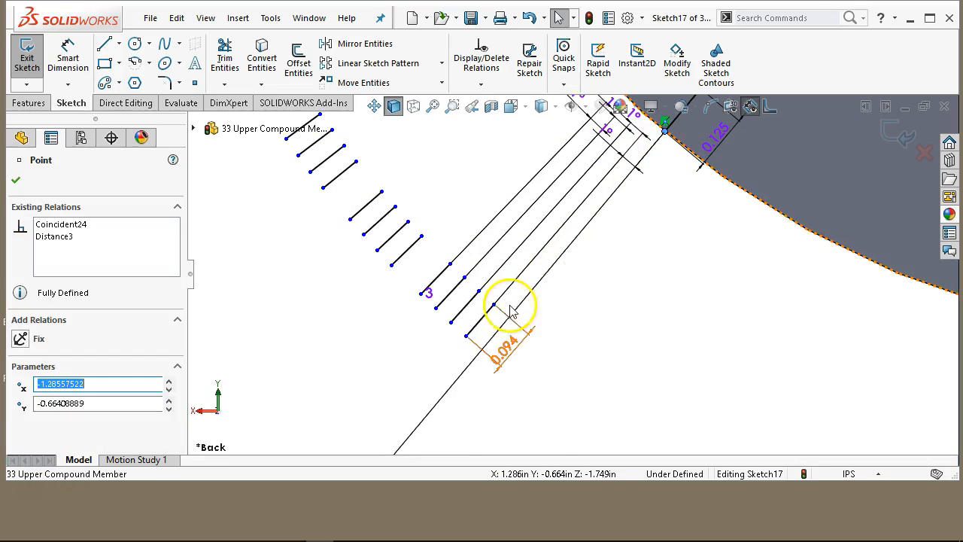
pyautogui.moveTo(468, 338)
pyautogui.mouseDown()
pyautogui.moveTo(636, 186)
pyautogui.moveTo(652, 124)
pyautogui.mouseUp()
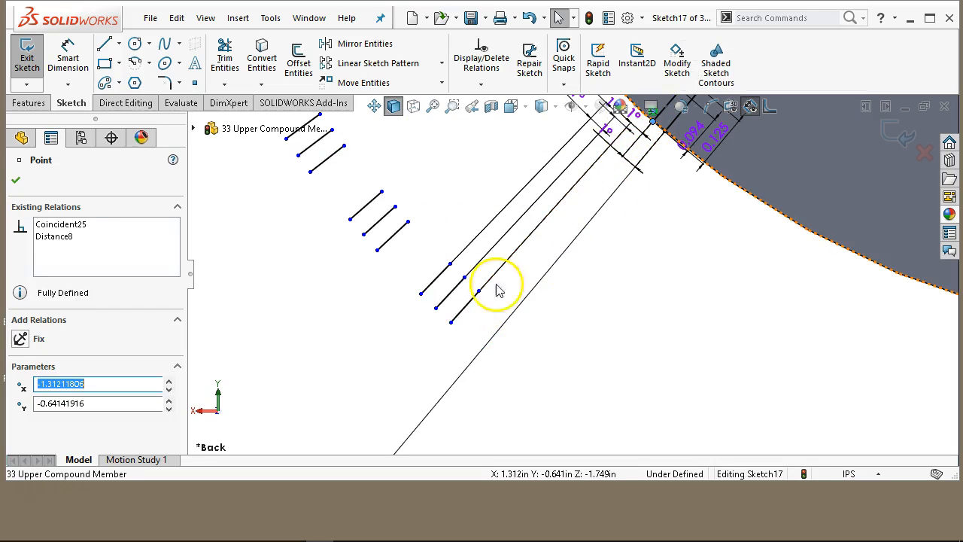
pyautogui.moveTo(451, 322); pyautogui.dragTo(645, 120)
# Attach the outer endpoints of the next two short graduation lines to the back face's curved edge.
pyautogui.scroll(2, 622, 314)
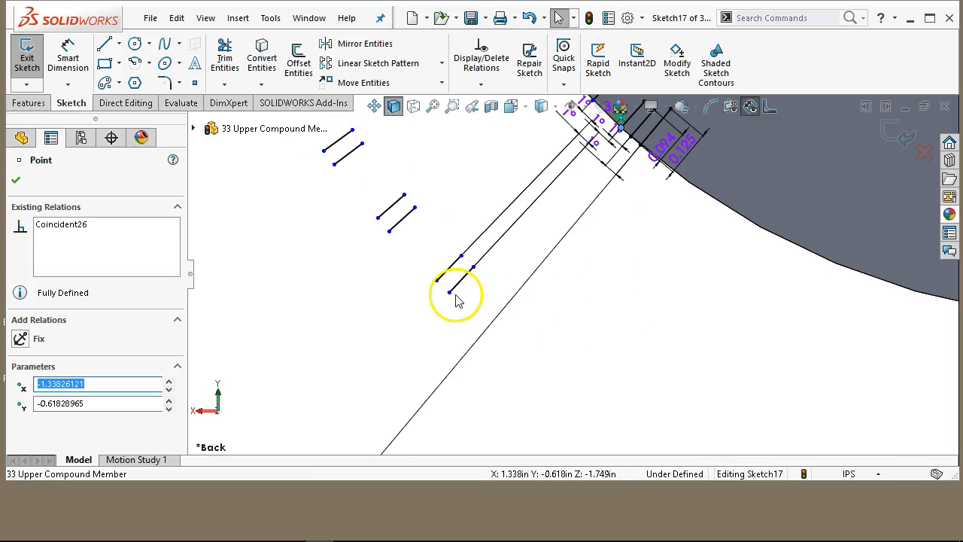
pyautogui.scroll(1, 463, 301)
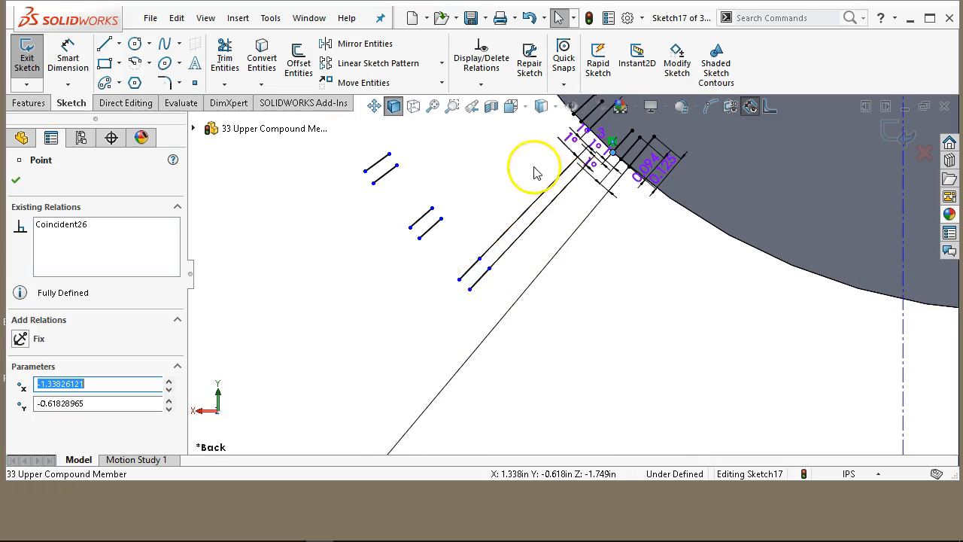
pyautogui.scroll(-1, 519, 177)
pyautogui.moveTo(451, 355); pyautogui.dragTo(648, 142)
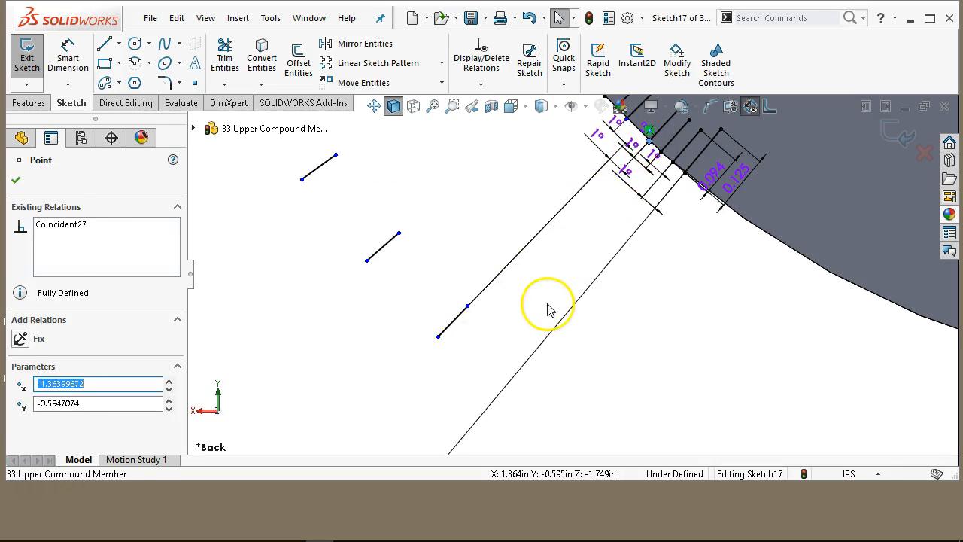
pyautogui.click(546, 307)
pyautogui.moveTo(438, 337)
pyautogui.mouseDown()
pyautogui.moveTo(657, 137)
pyautogui.moveTo(640, 148)
pyautogui.mouseUp()
pyautogui.click(561, 308)
# Make the outer endpoint of the 5-degree graduation line coincident with the back face's curved edge.
pyautogui.scroll(-3, 624, 161)
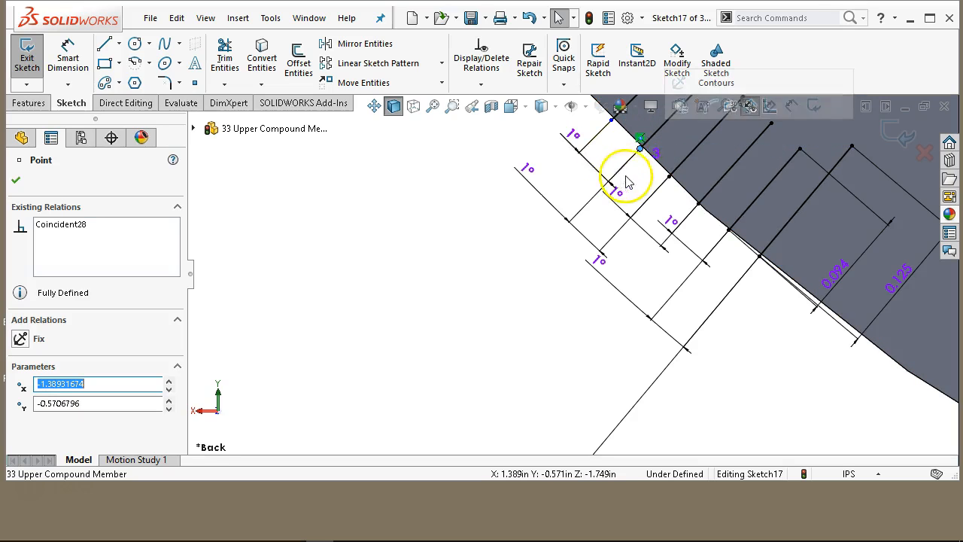
pyautogui.scroll(2, 597, 186)
pyautogui.scroll(-3, 597, 187)
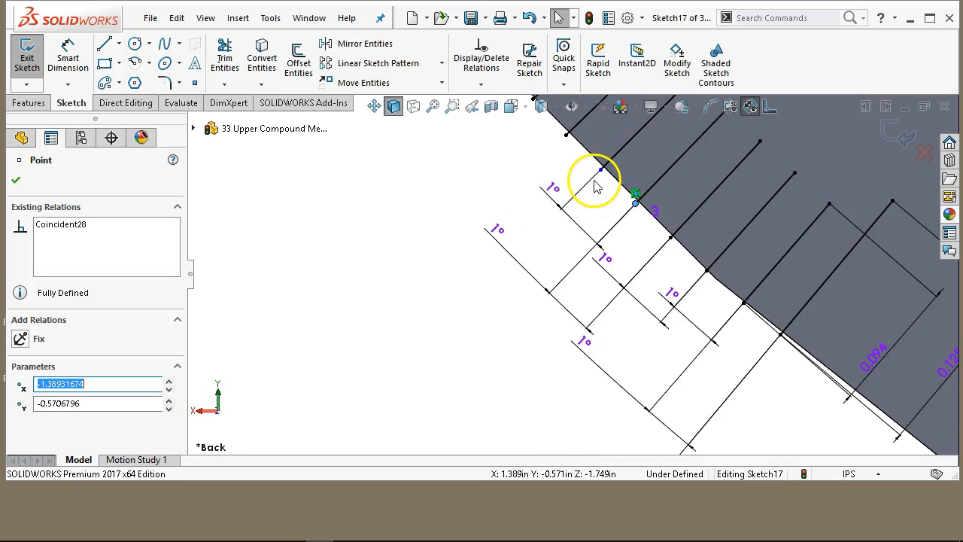
pyautogui.moveTo(599, 176); pyautogui.dragTo(600, 170)
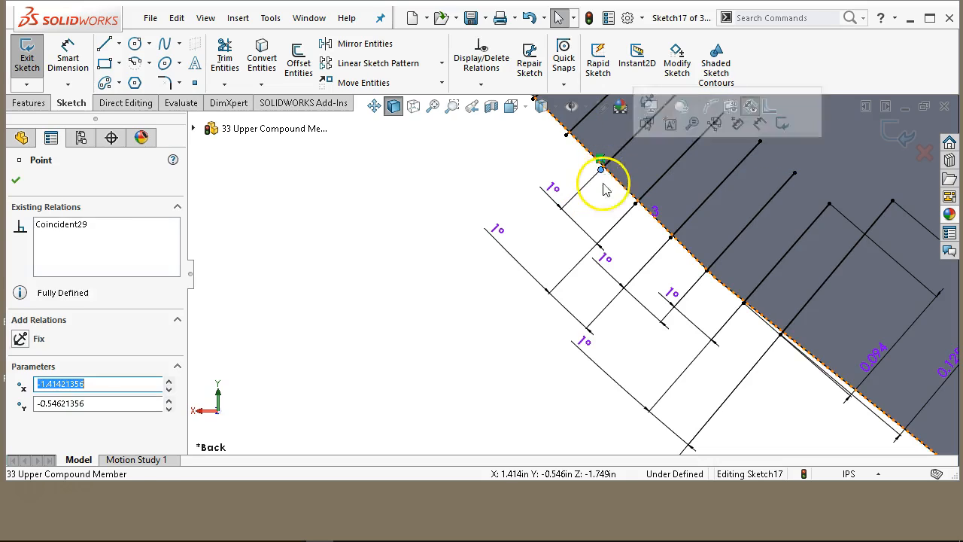
pyautogui.click(445, 275)
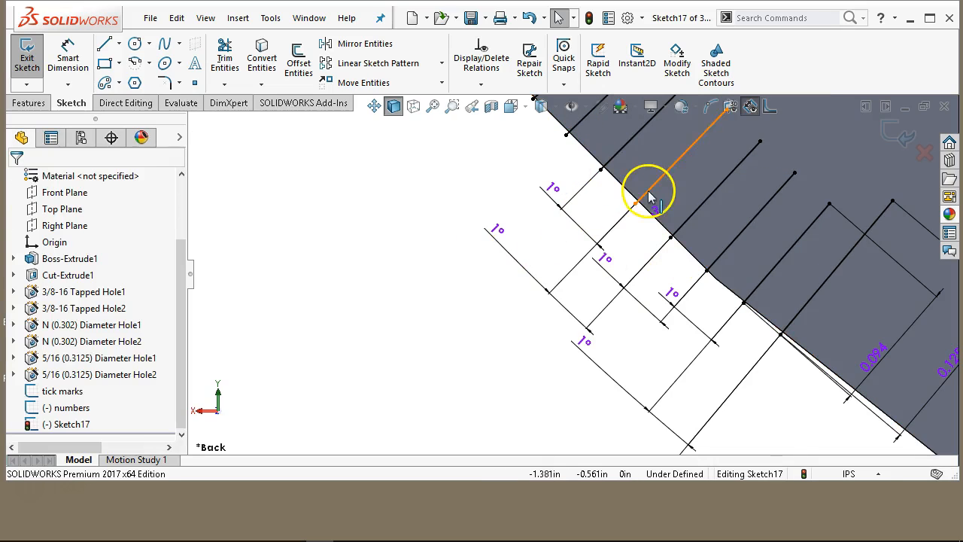
# Make the pasted tick mark sketch's vertical construction line coincident with the origin and exit the sketch.
pyautogui.scroll(6, 461, 299)
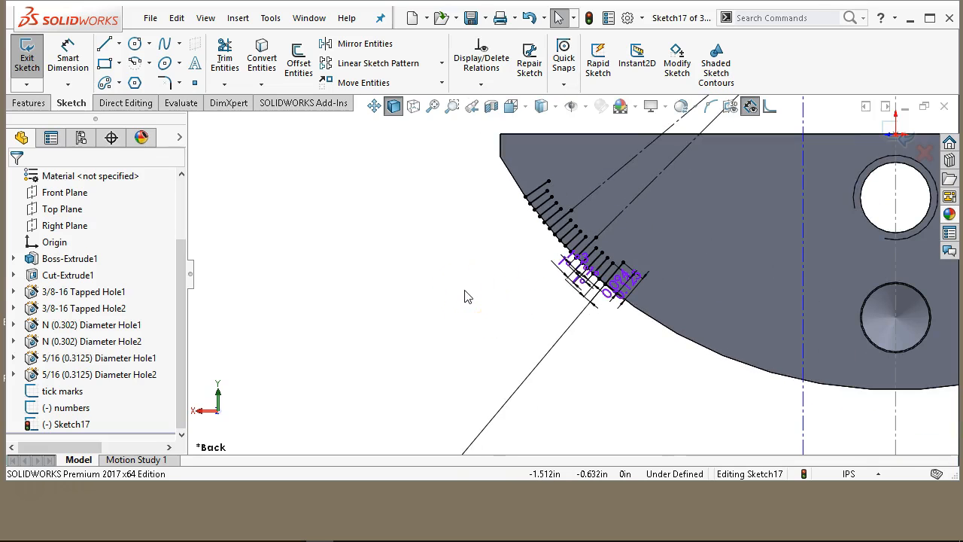
pyautogui.scroll(5, 688, 248)
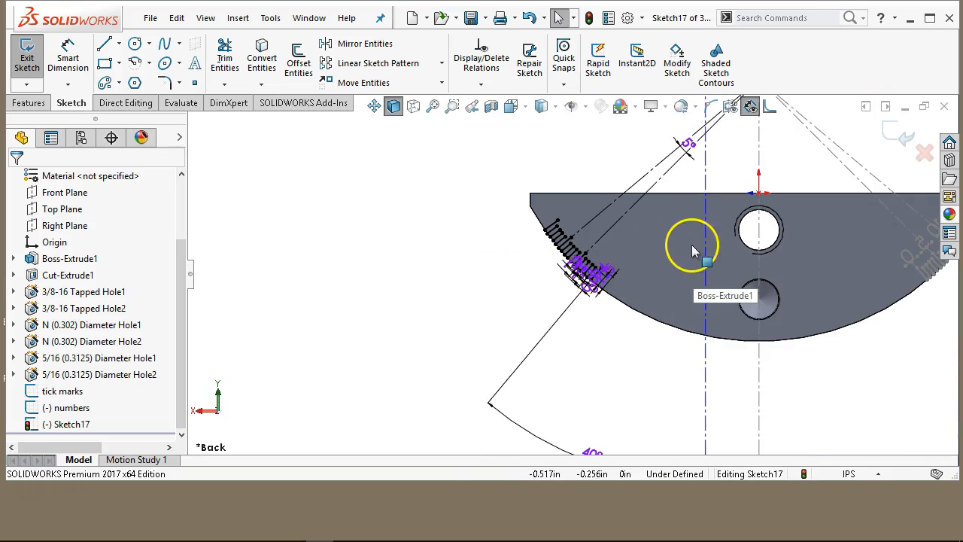
pyautogui.scroll(1, 692, 212)
pyautogui.moveTo(683, 204); pyautogui.dragTo(716, 200)
pyautogui.click(726, 200)
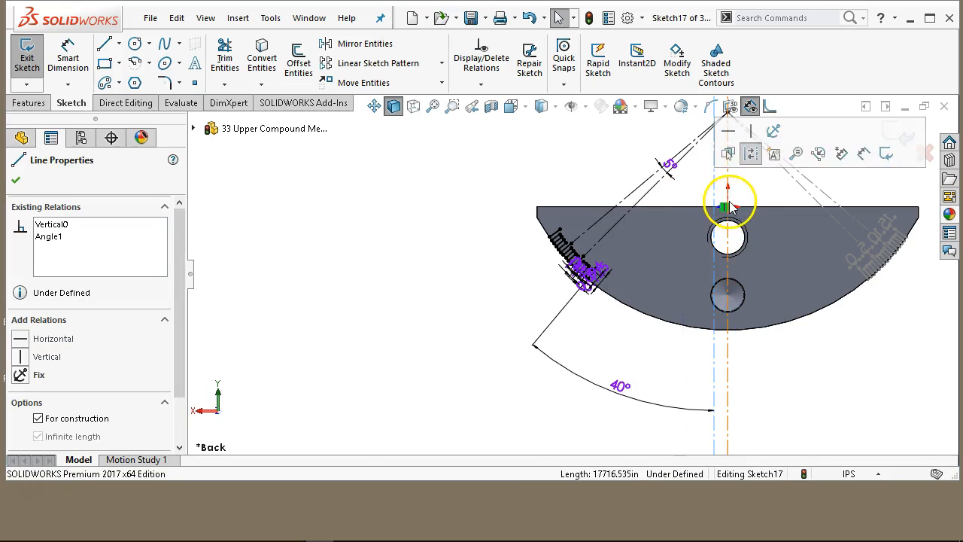
pyautogui.scroll(-5, 730, 200)
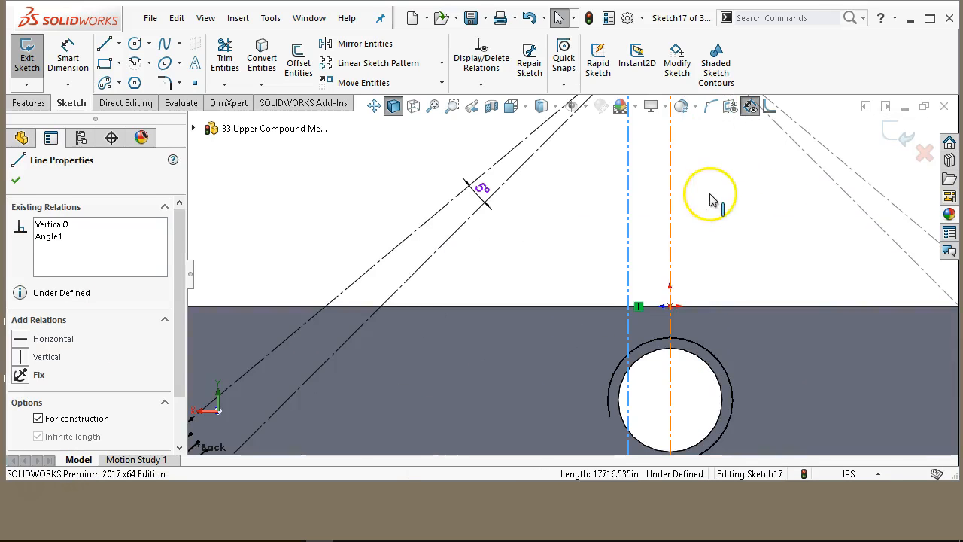
pyautogui.keyDown('ctrl'); pyautogui.click(671, 306); pyautogui.keyUp('ctrl')
pyautogui.click(714, 241)
pyautogui.press('f')
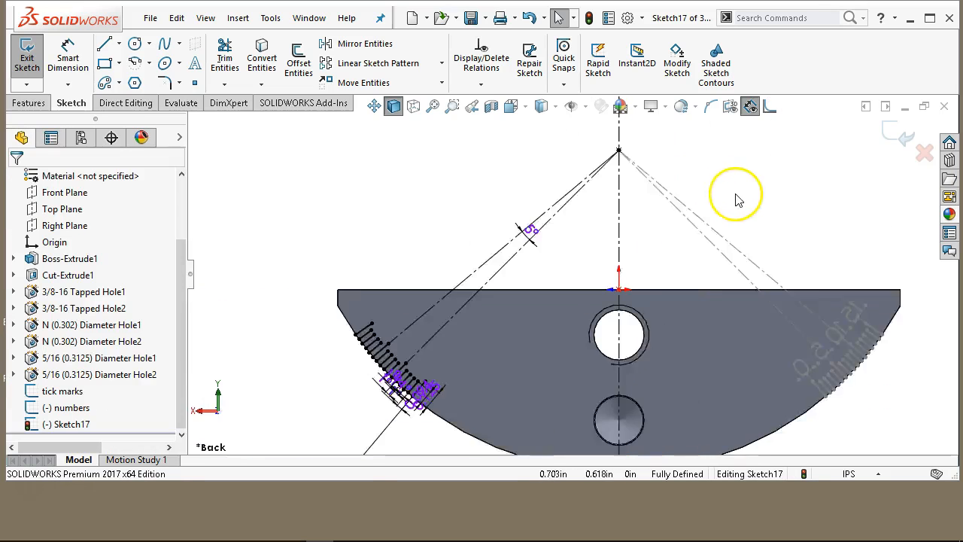
pyautogui.click(895, 133)
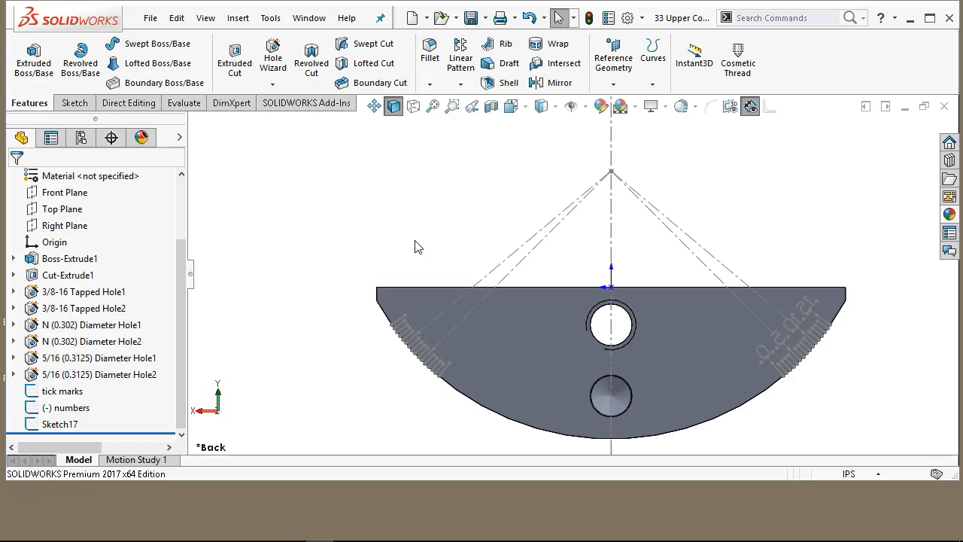
# Rename the front face sketches "tick marks" and "numbers" as "tick marks f" and "numbers f".
pyautogui.click(60, 423)
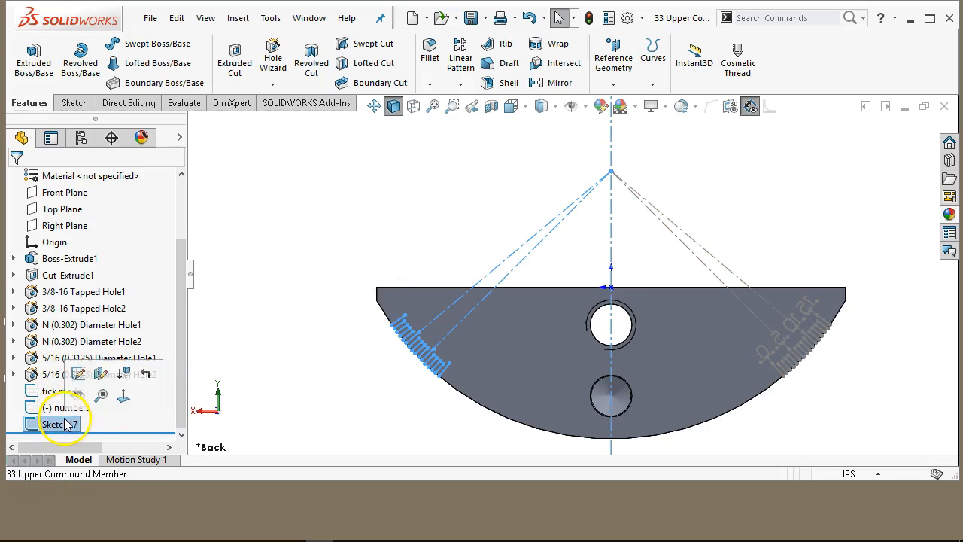
pyautogui.click(64, 390)
pyautogui.click(79, 389)
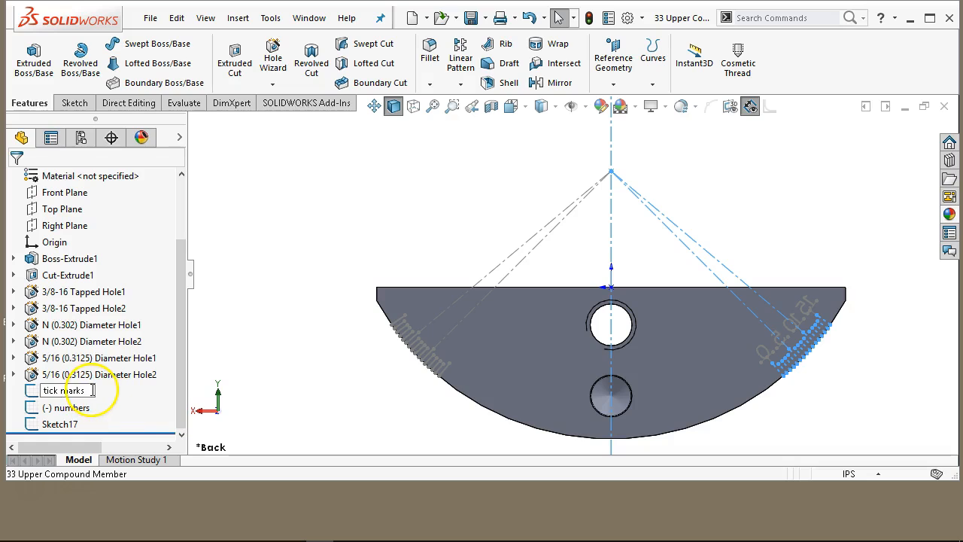
pyautogui.click(81, 408)
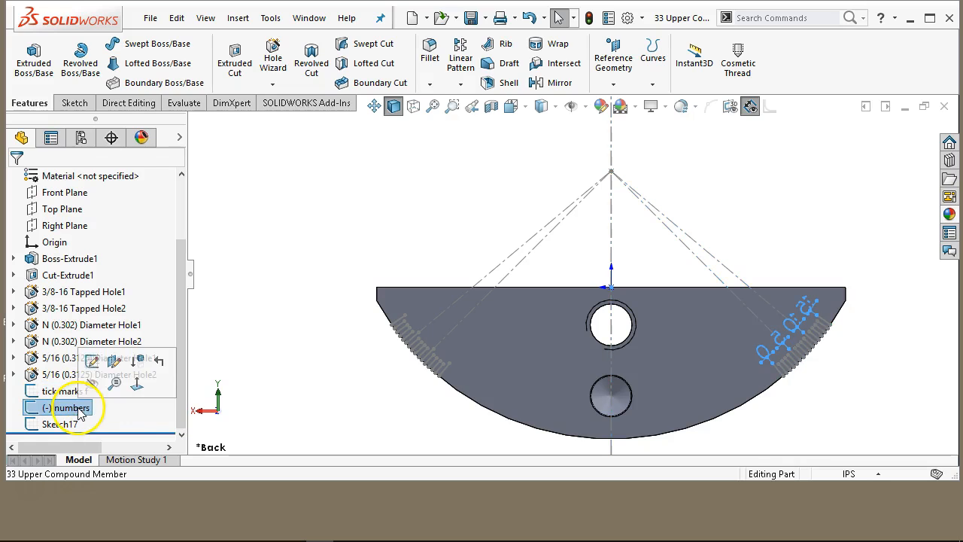
pyautogui.click(88, 409)
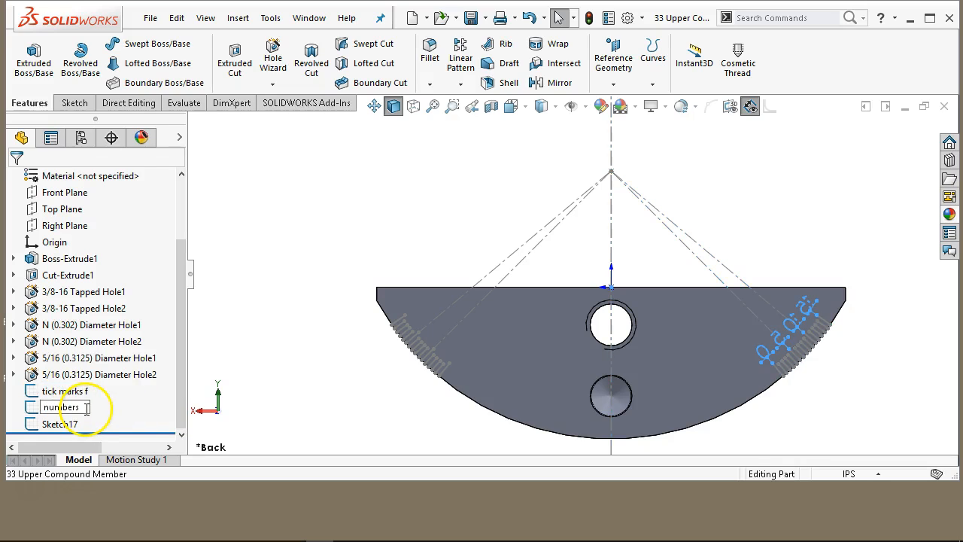
pyautogui.write('f')
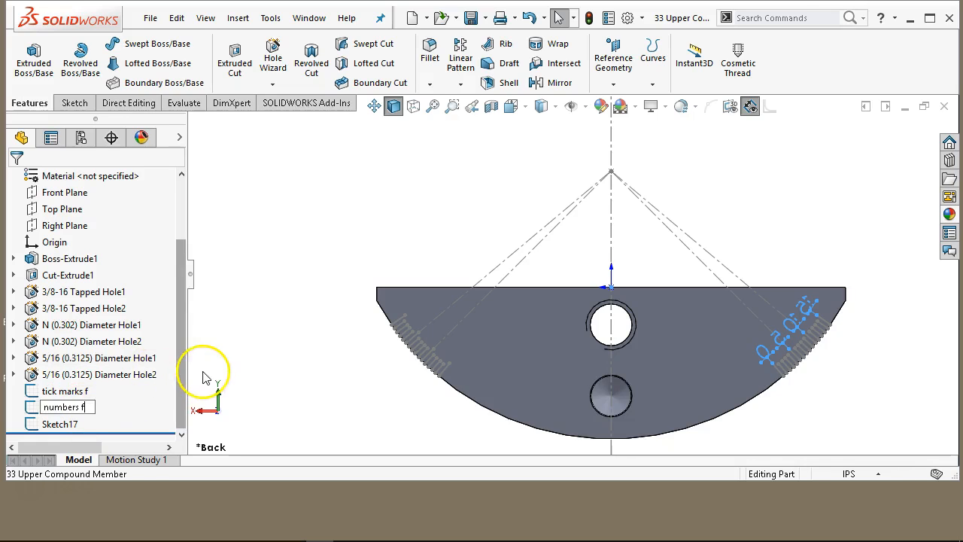
pyautogui.press('Return')
# Rename Sketch17, the tick mark sketch on the back face, as "tick marks b".
pyautogui.click(58, 426)
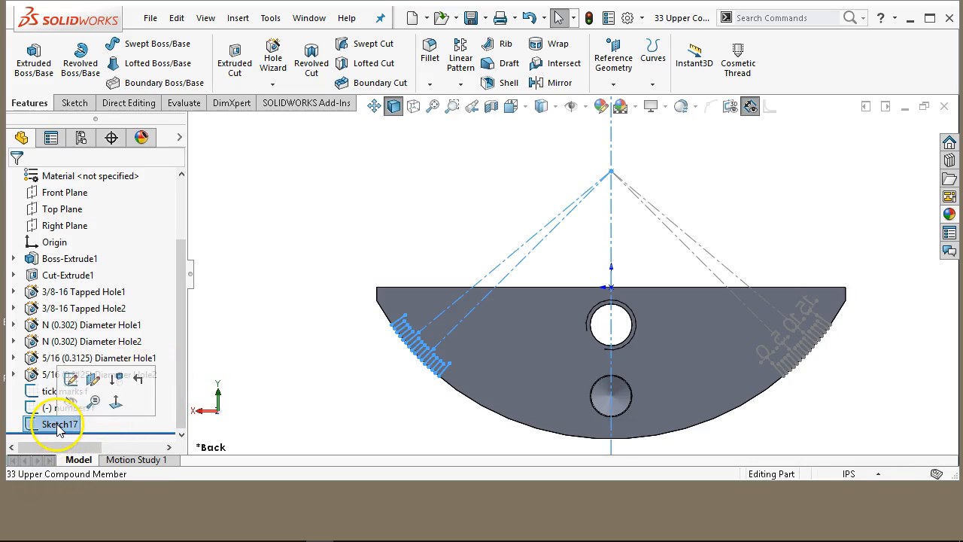
pyautogui.click(62, 424)
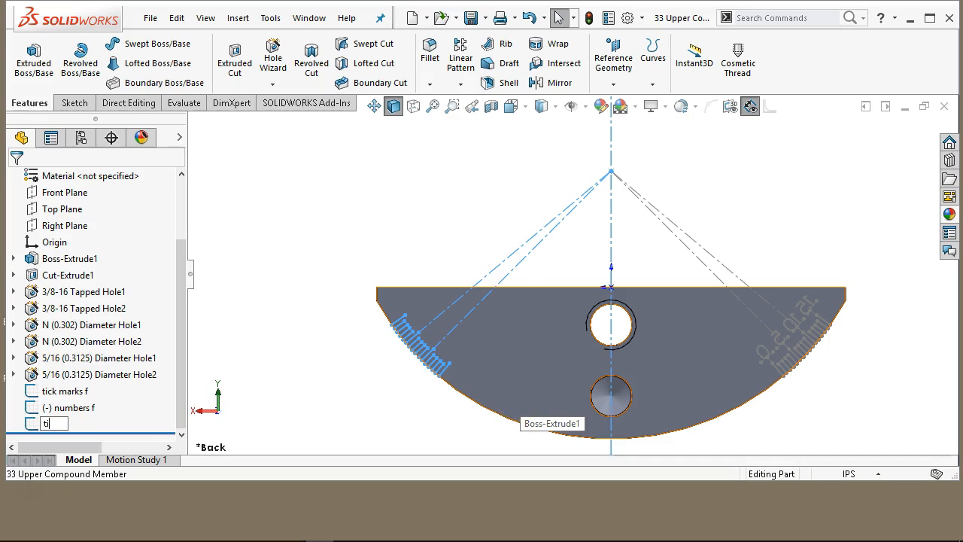
pyautogui.write('tick marks')
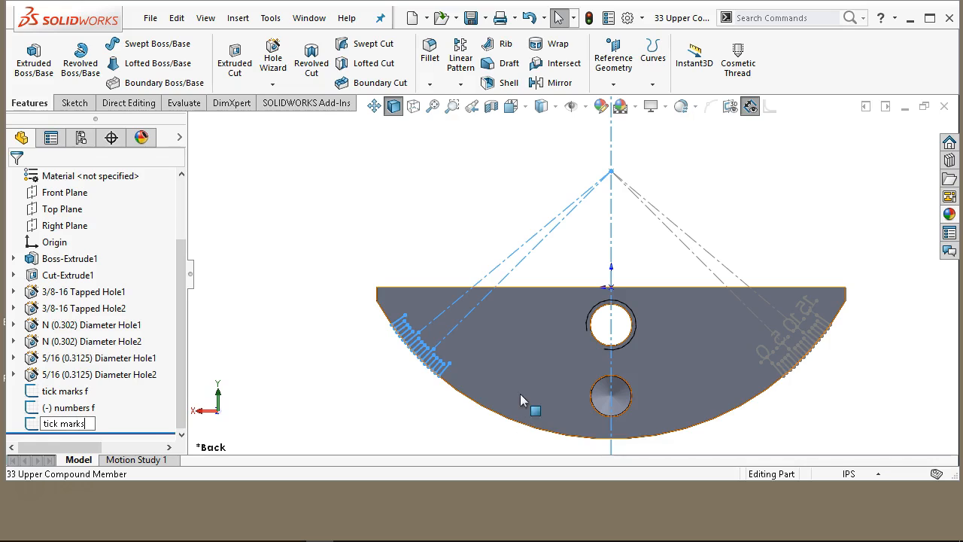
pyautogui.write(' b')
pyautogui.press('Return')
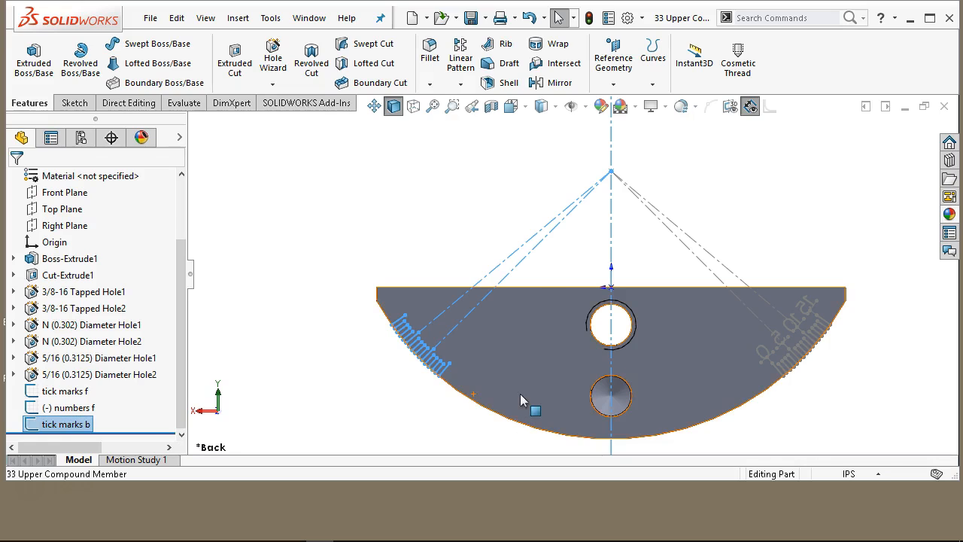
# Copy the numbers f sketch onto the back face and rename the pasted sketch as "number b".
pyautogui.click(75, 407)
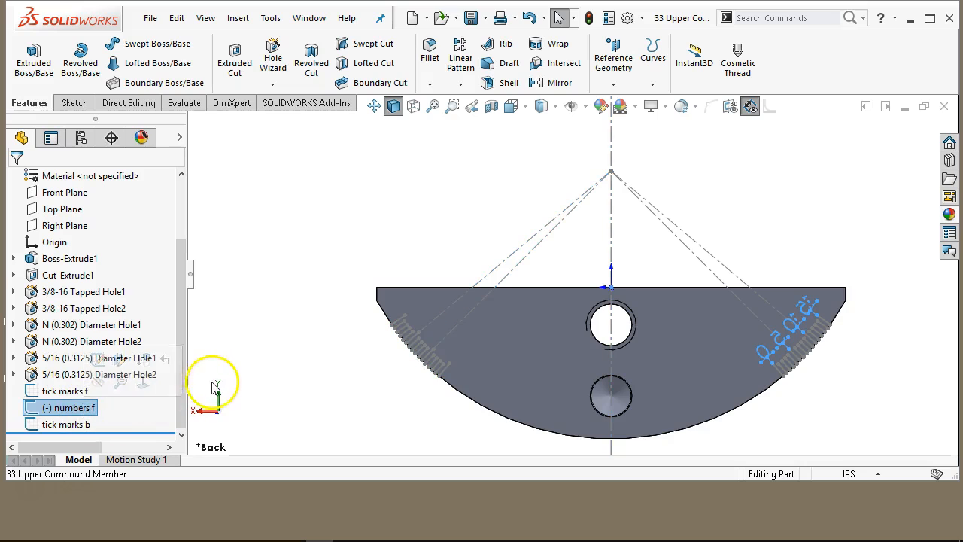
pyautogui.click(527, 330)
pyautogui.hotkey('ctrl', 'v')
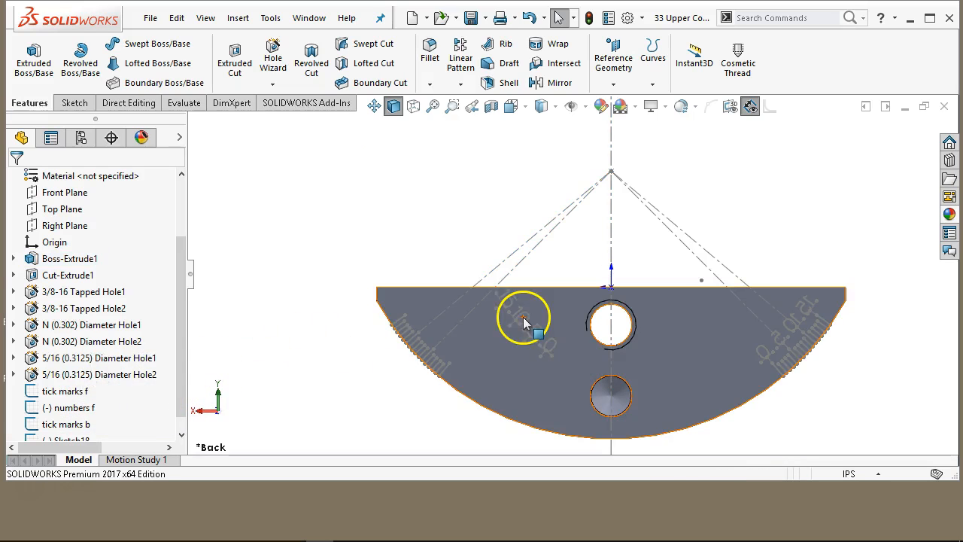
pyautogui.moveTo(181, 386); pyautogui.dragTo(187, 440)
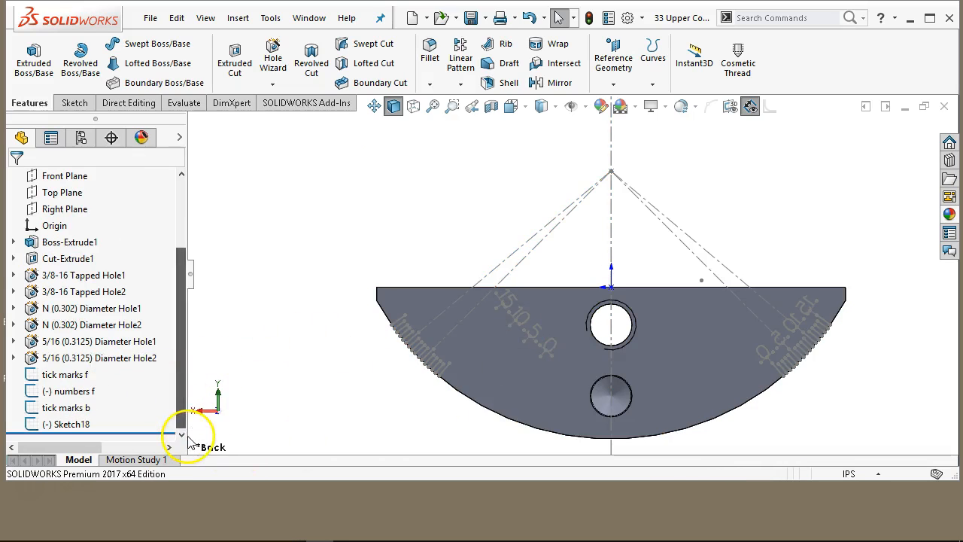
pyautogui.click(72, 425)
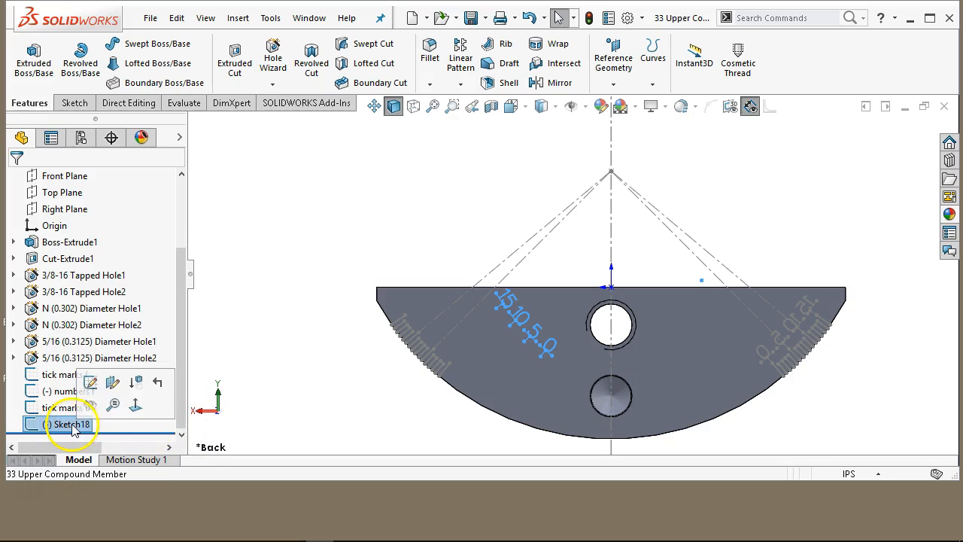
pyautogui.click(72, 425)
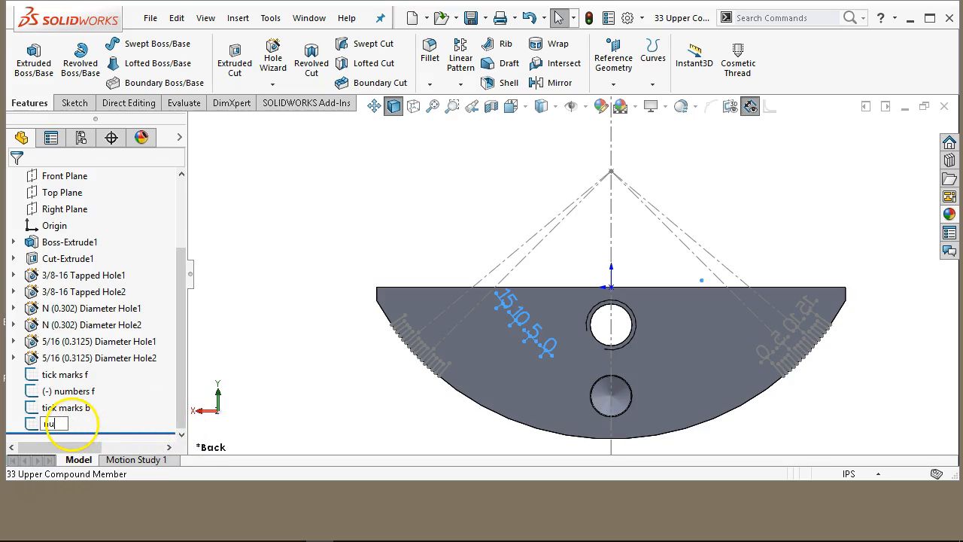
pyautogui.write('number b')
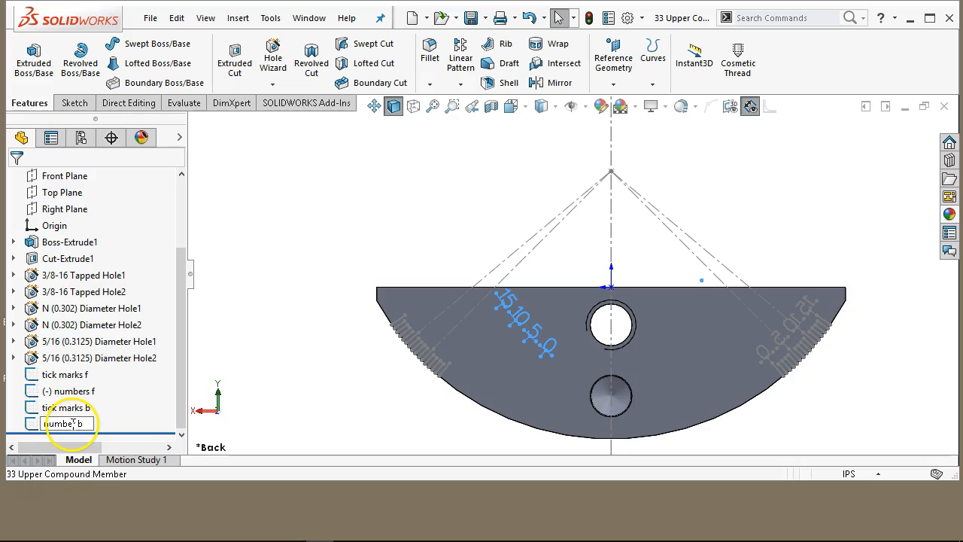
pyautogui.press('Return')
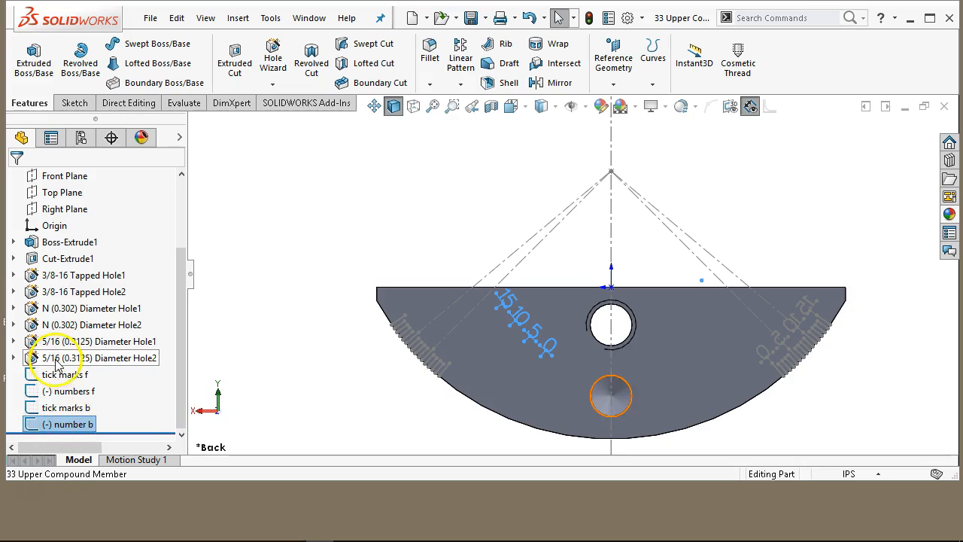
# Edit the number b sketch and attach the 15 label's offset line endpoint to the inner end of the 15-degree tick mark.
pyautogui.rightClick(71, 425)
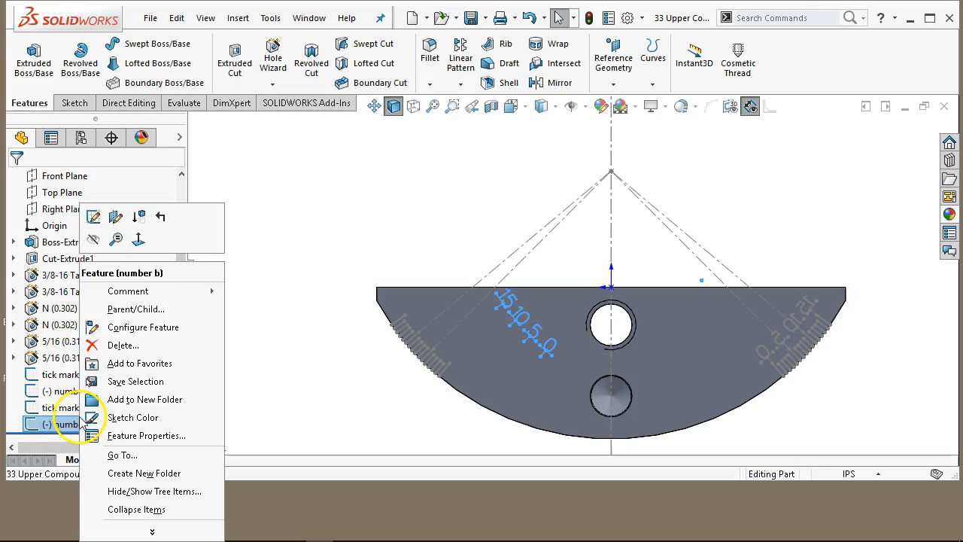
pyautogui.click(94, 217)
pyautogui.scroll(-3, 369, 292)
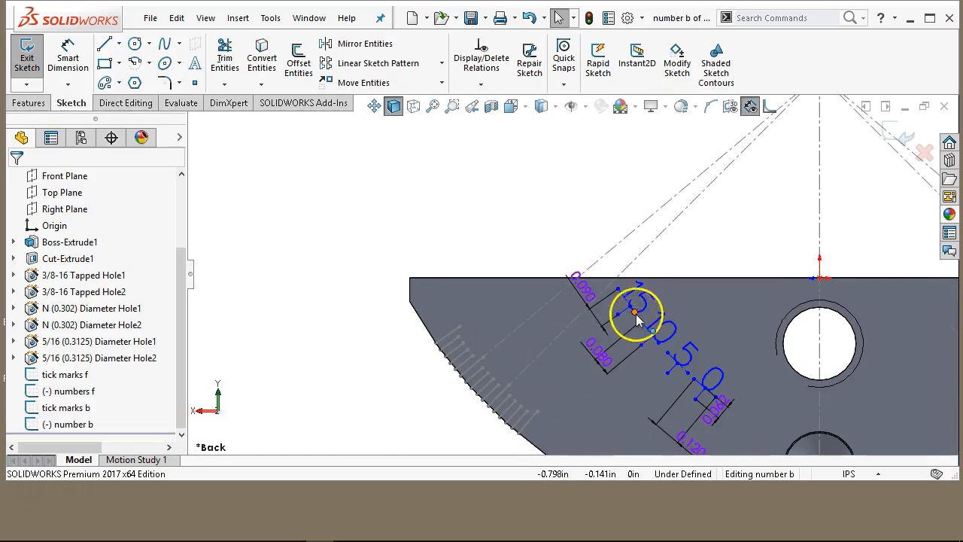
pyautogui.scroll(3, 613, 318)
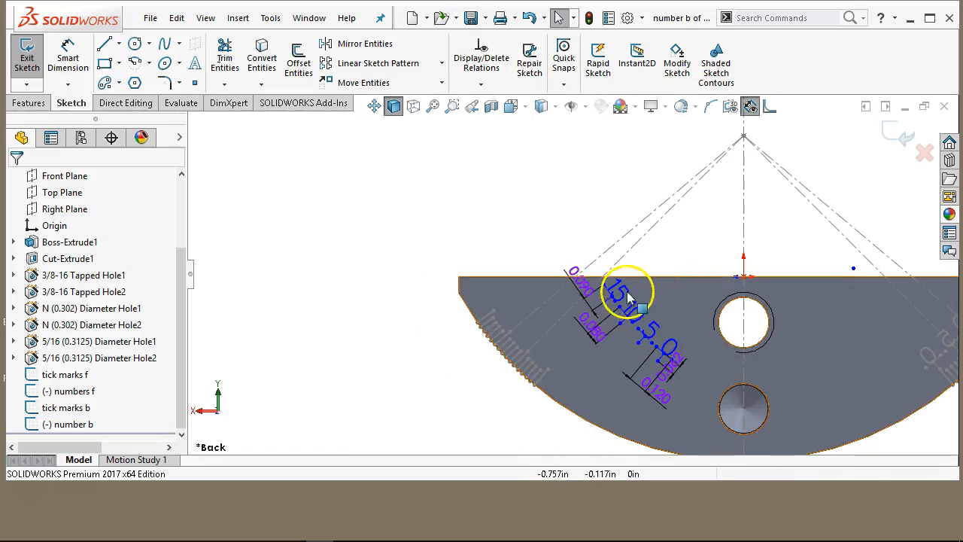
pyautogui.scroll(-3, 467, 353)
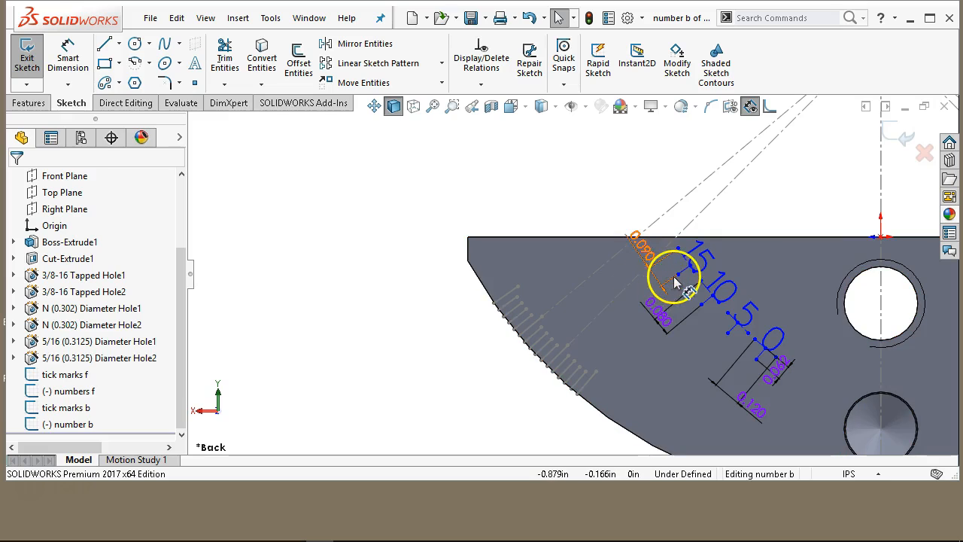
pyautogui.moveTo(677, 280)
pyautogui.mouseDown()
pyautogui.moveTo(535, 280)
pyautogui.moveTo(498, 294)
pyautogui.mouseUp()
pyautogui.scroll(-5, 507, 297)
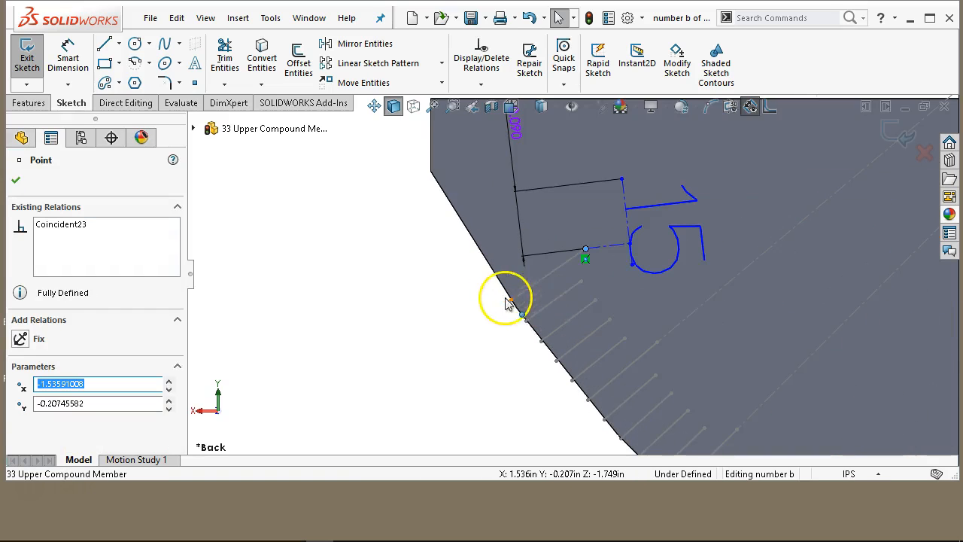
# Make the 15 label's short construction line collinear with the 15-degree tick mark.
pyautogui.click(613, 248)
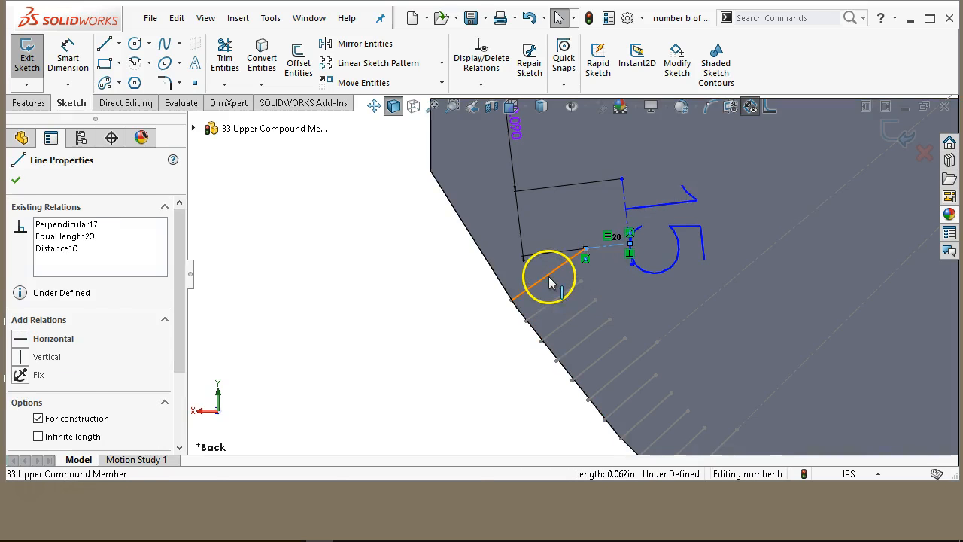
pyautogui.keyDown('ctrl'); pyautogui.click(548, 288); pyautogui.keyUp('ctrl')
pyautogui.click(589, 208)
pyautogui.click(445, 300)
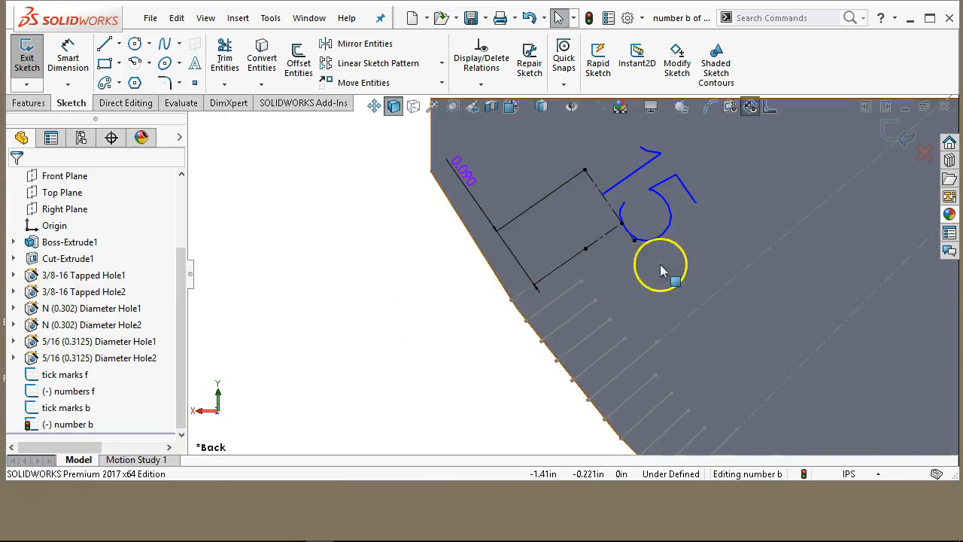
# Attach the 10 label's offset line endpoint to the inner end of the 10-degree tick mark and make that line collinear with the tick.
pyautogui.scroll(5, 677, 256)
pyautogui.scroll(-1, 691, 249)
pyautogui.moveTo(780, 314)
pyautogui.mouseDown()
pyautogui.moveTo(784, 307)
pyautogui.moveTo(644, 312)
pyautogui.moveTo(547, 326)
pyautogui.mouseUp()
pyautogui.click(528, 333)
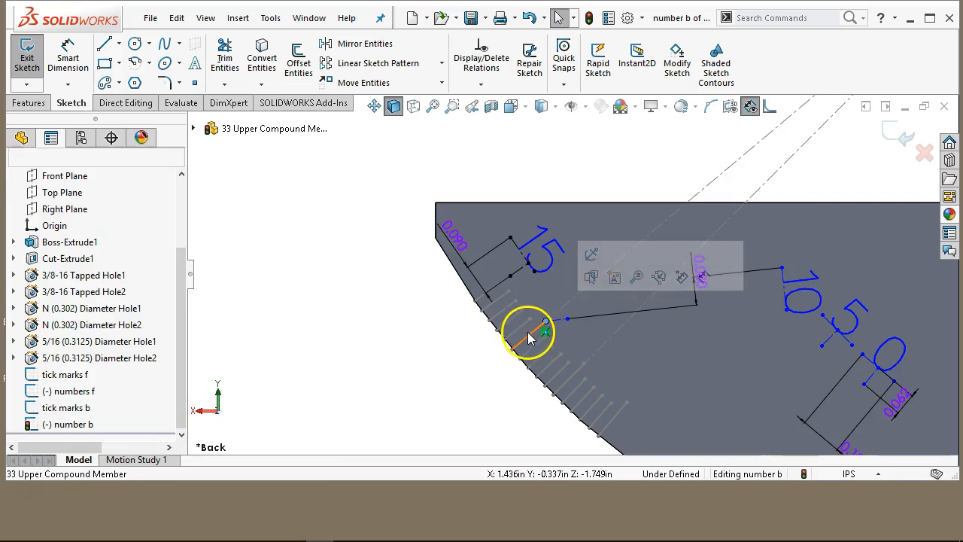
pyautogui.scroll(-3, 540, 324)
pyautogui.keyDown('ctrl'); pyautogui.click(579, 310); pyautogui.keyUp('ctrl')
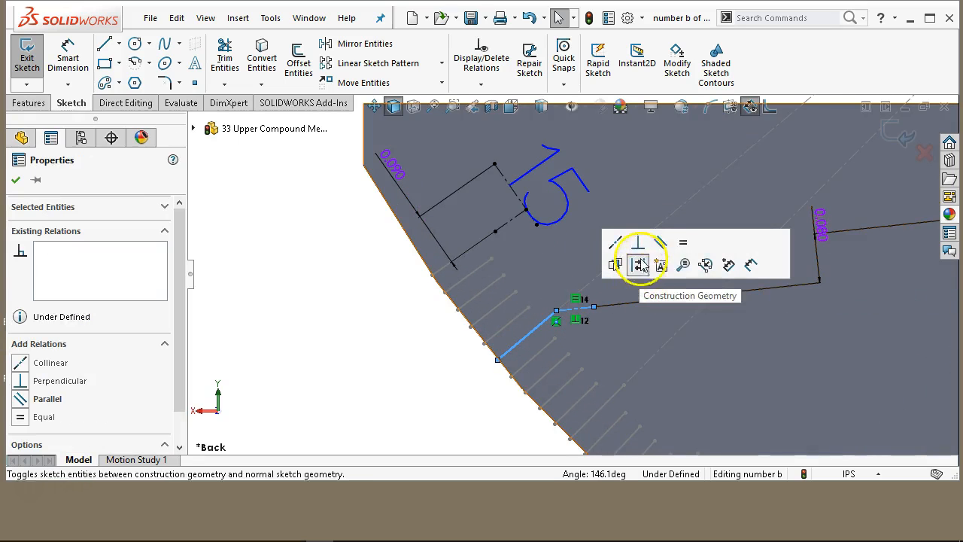
pyautogui.click(616, 258)
# Make the 10 label's construction baseline coincident with the free endpoint of its short offset line.
pyautogui.scroll(2, 421, 339)
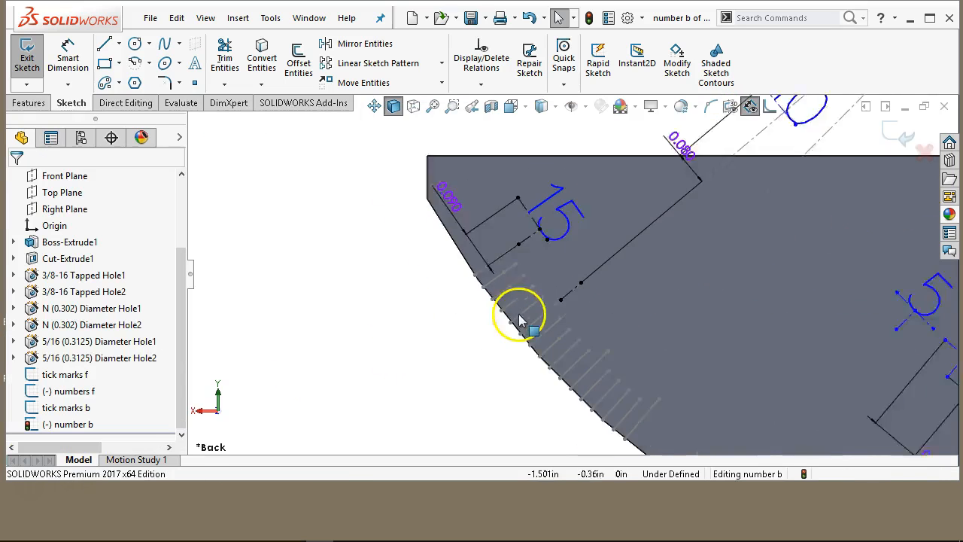
pyautogui.scroll(2, 516, 318)
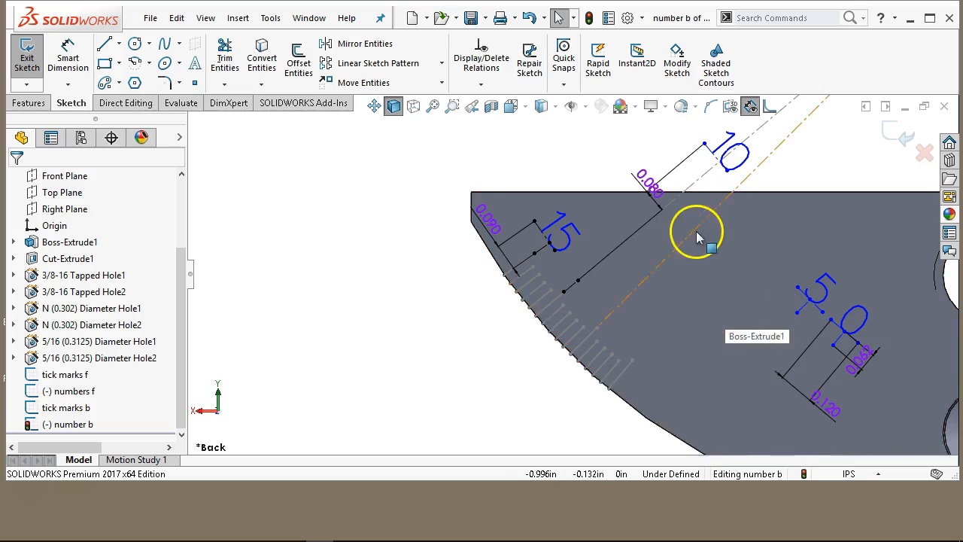
pyautogui.scroll(-3, 680, 162)
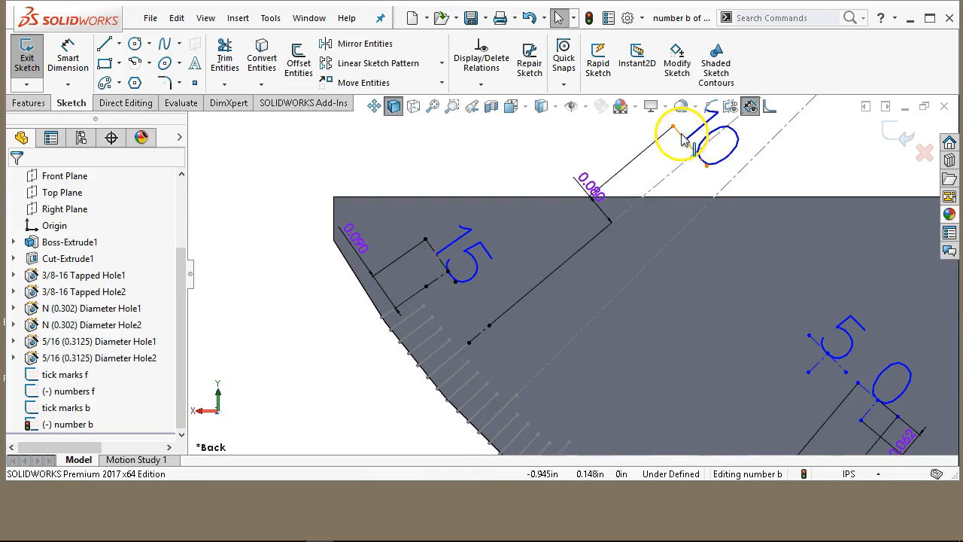
pyautogui.click(679, 142)
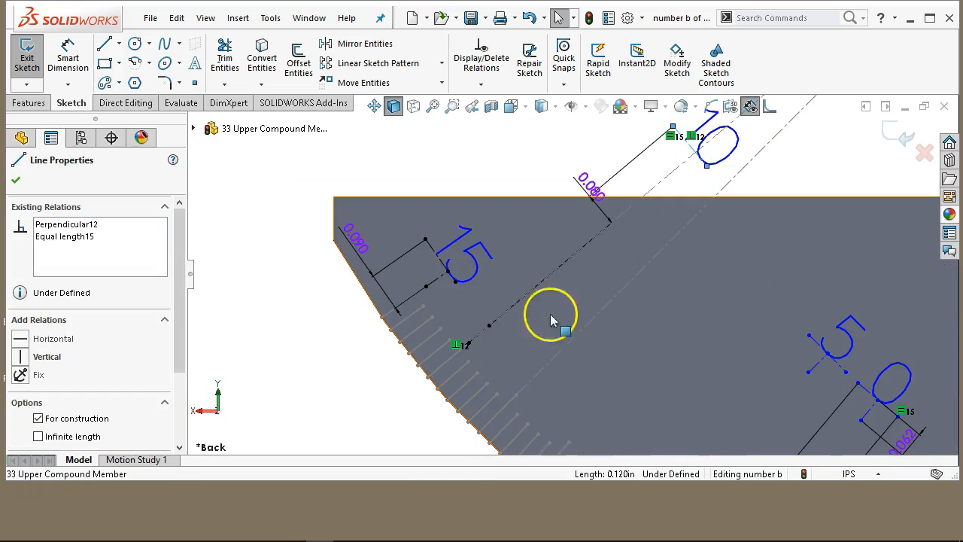
pyautogui.keyDown('ctrl'); pyautogui.click(489, 325); pyautogui.keyUp('ctrl')
pyautogui.click(556, 260)
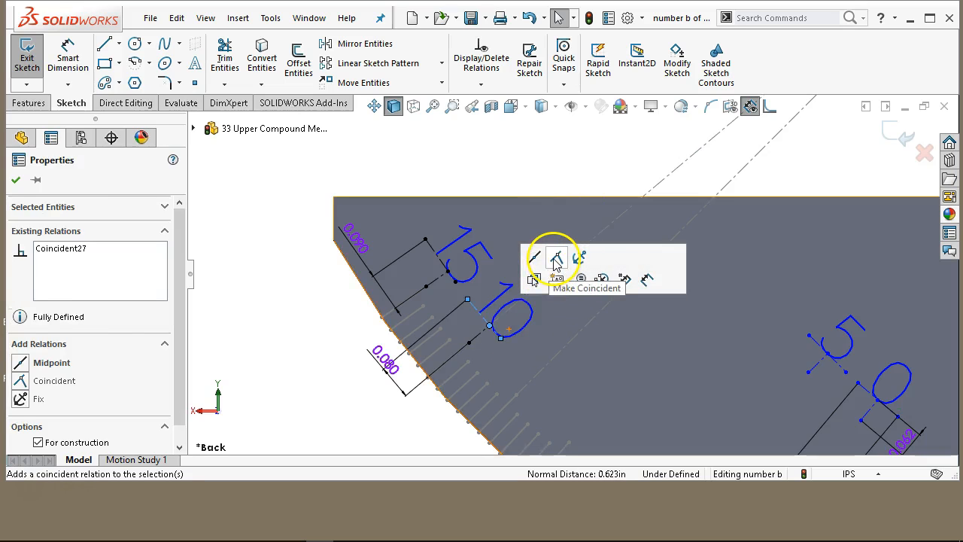
pyautogui.click(544, 158)
# Attach the 5 label's offset line endpoint to the inner end of the 5-degree tick mark and make that line collinear with the tick.
pyautogui.scroll(2, 718, 399)
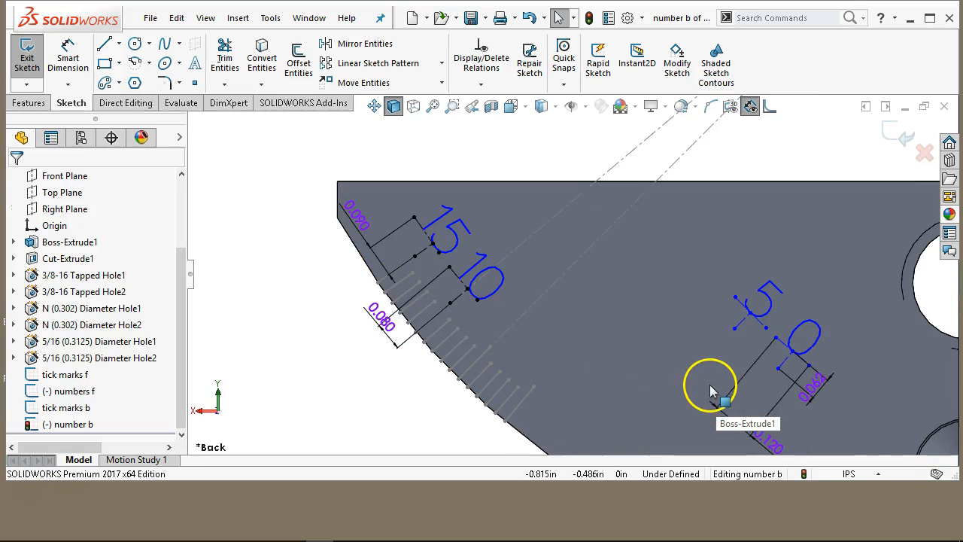
pyautogui.moveTo(735, 331); pyautogui.dragTo(490, 350)
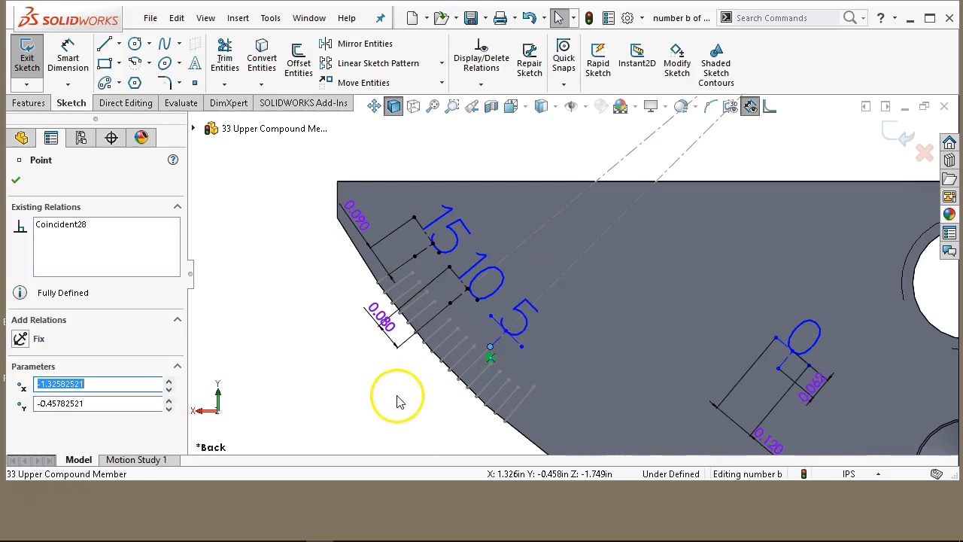
pyautogui.click(397, 397)
pyautogui.scroll(-2, 494, 351)
pyautogui.click(533, 282)
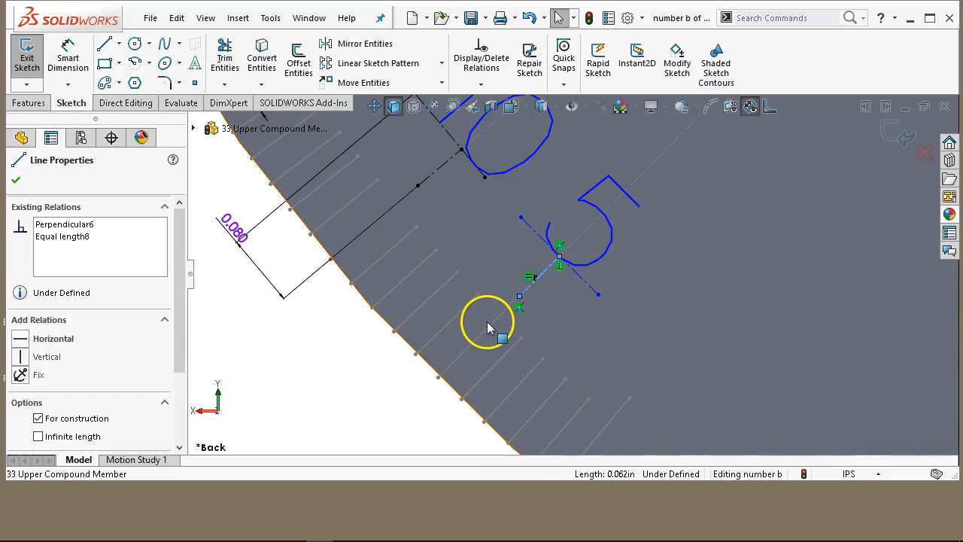
pyautogui.keyDown('ctrl'); pyautogui.click(487, 321); pyautogui.keyUp('ctrl')
pyautogui.keyDown('ctrl'); pyautogui.click(485, 329); pyautogui.keyUp('ctrl')
pyautogui.keyDown('ctrl'); pyautogui.click(467, 355); pyautogui.keyUp('ctrl')
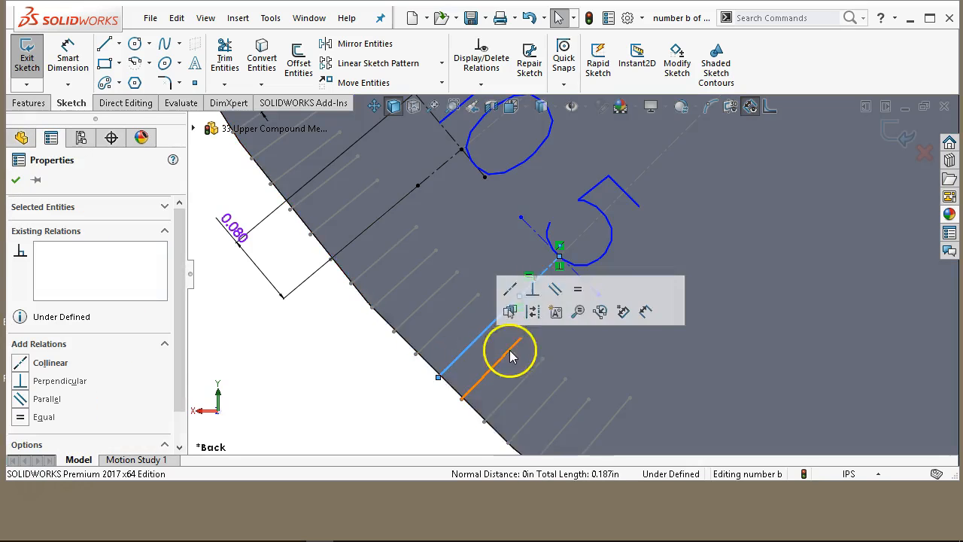
pyautogui.click(509, 288)
# Attach the 0 label's offset line endpoint to the inner end of the 0-degree tick mark and make that line collinear with the tick.
pyautogui.scroll(3, 571, 267)
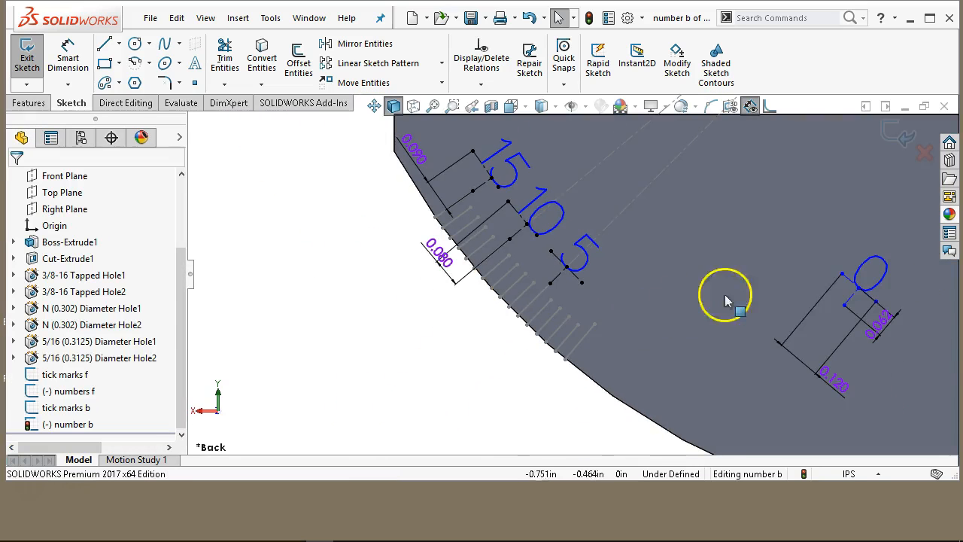
pyautogui.moveTo(830, 310)
pyautogui.mouseDown()
pyautogui.moveTo(608, 334)
pyautogui.moveTo(586, 345)
pyautogui.mouseUp()
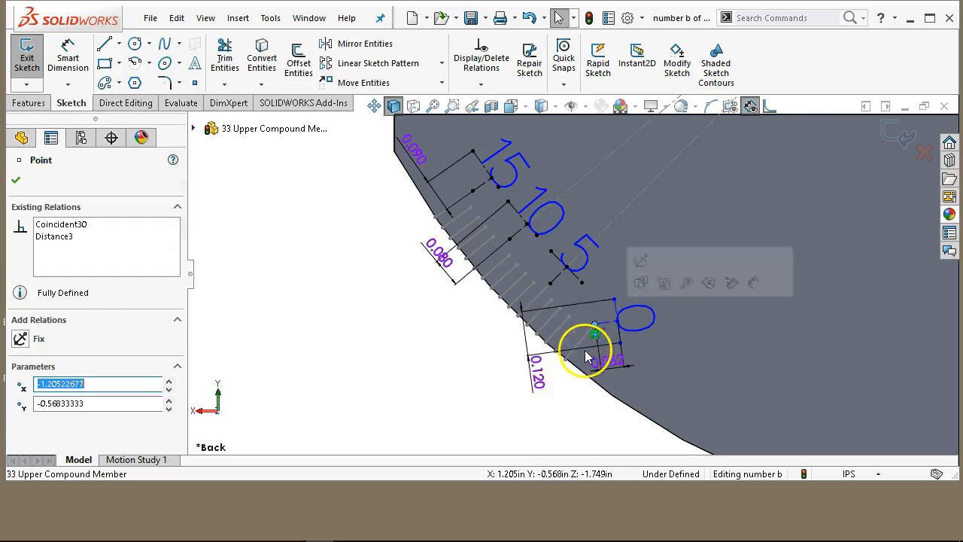
pyautogui.click(525, 406)
pyautogui.click(588, 338)
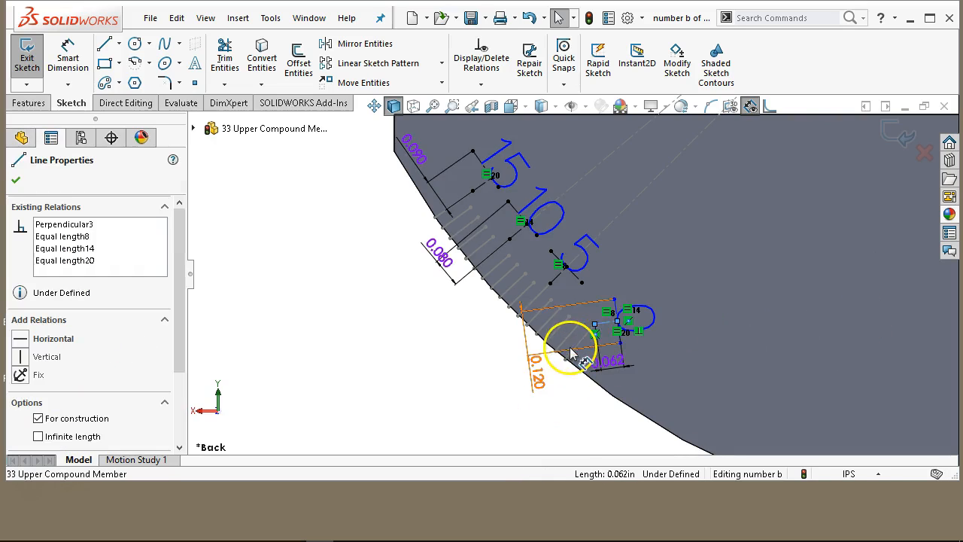
pyautogui.keyDown('ctrl'); pyautogui.click(580, 342); pyautogui.keyUp('ctrl')
pyautogui.click(622, 274)
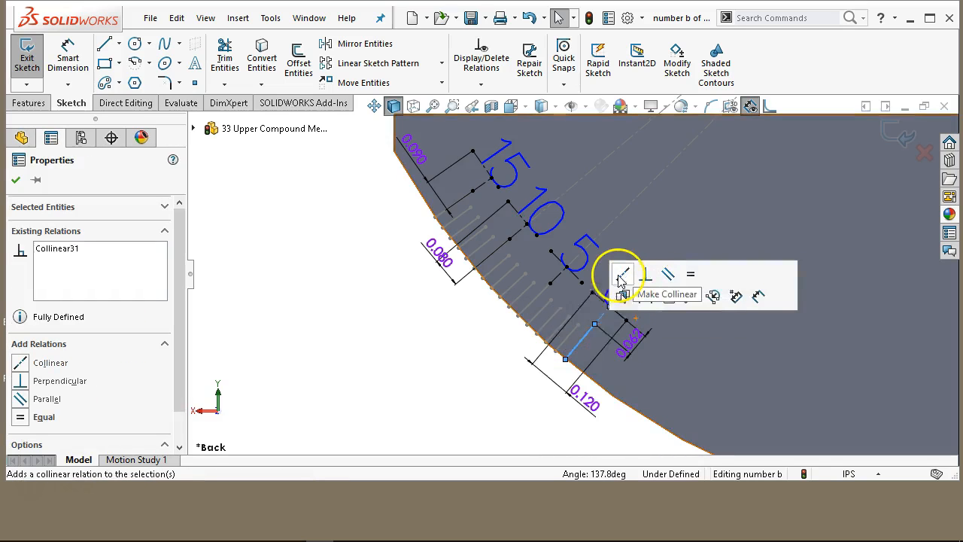
pyautogui.click(336, 415)
# Exit the number b sketch, keeping the aligned back-face labels.
pyautogui.scroll(2, 584, 333)
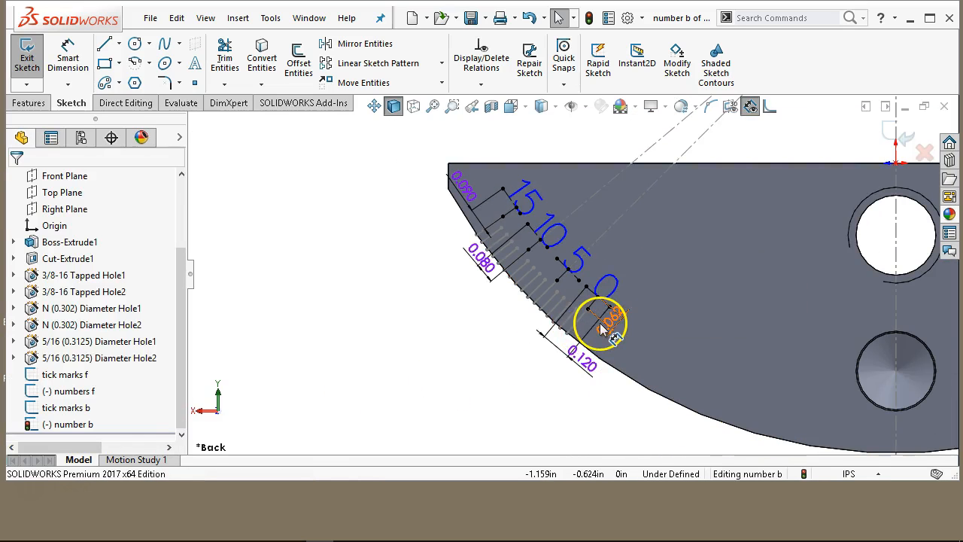
pyautogui.scroll(3, 600, 329)
pyautogui.moveTo(557, 266)
pyautogui.mouseDown(button='middle')
pyautogui.moveTo(543, 294)
pyautogui.moveTo(503, 332)
pyautogui.moveTo(522, 344)
pyautogui.moveTo(447, 282)
pyautogui.moveTo(371, 296)
pyautogui.moveTo(406, 285)
pyautogui.moveTo(525, 307)
pyautogui.moveTo(550, 347)
pyautogui.mouseUp(button='middle')
pyautogui.click(895, 135)
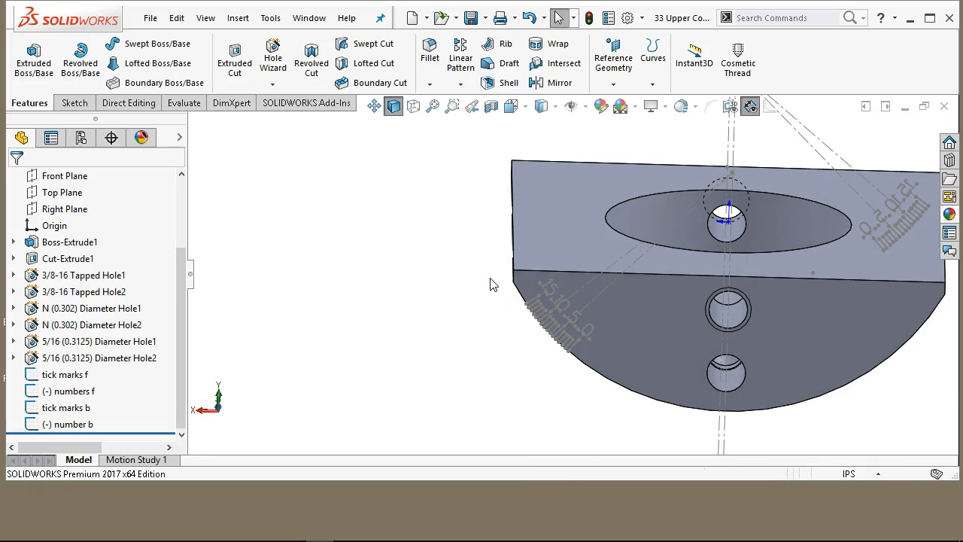
# Examine the front-face tick marks and degree labels in the front view.
pyautogui.hotkey('ctrl', '1')
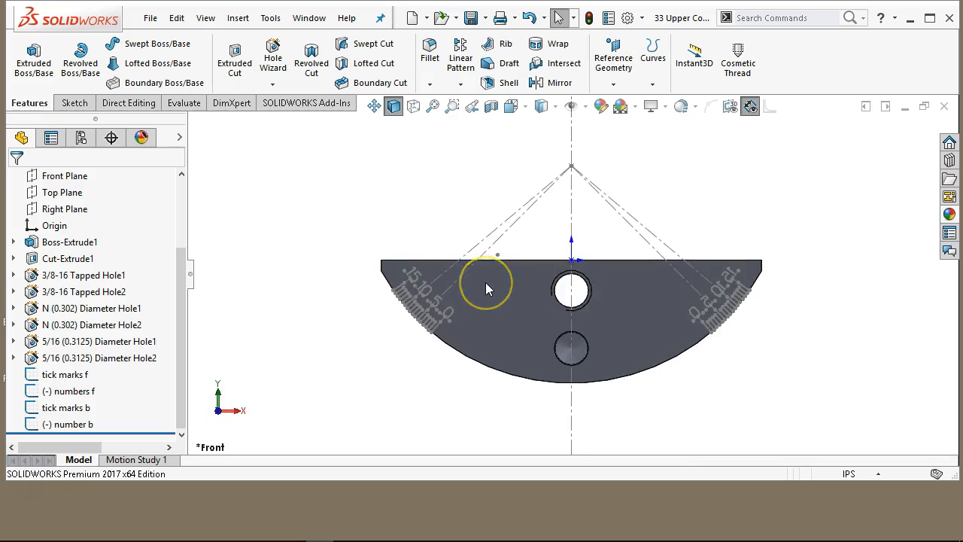
pyautogui.hotkey('ctrl', '3')
pyautogui.hotkey('ctrl', '1')
pyautogui.scroll(-3, 334, 381)
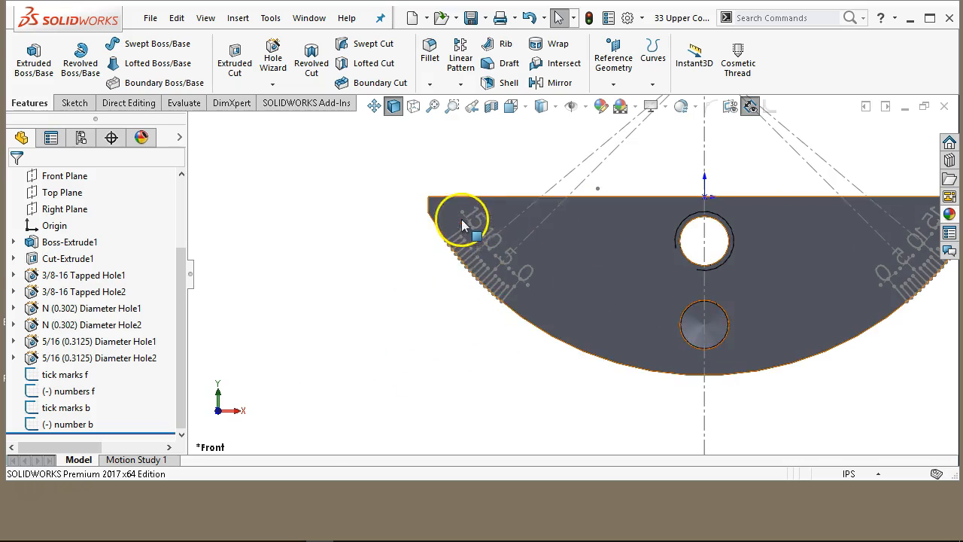
pyautogui.scroll(-2, 449, 275)
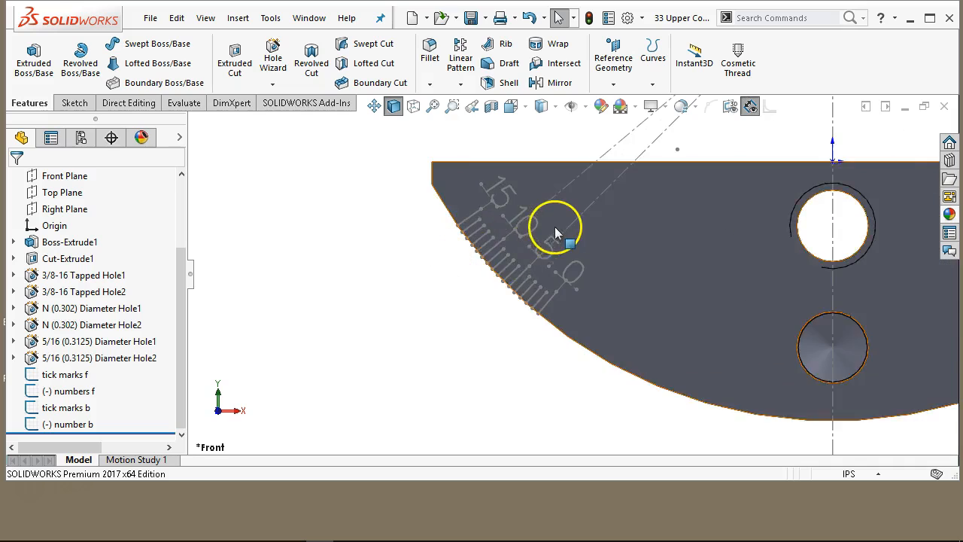
pyautogui.scroll(-3, 555, 227)
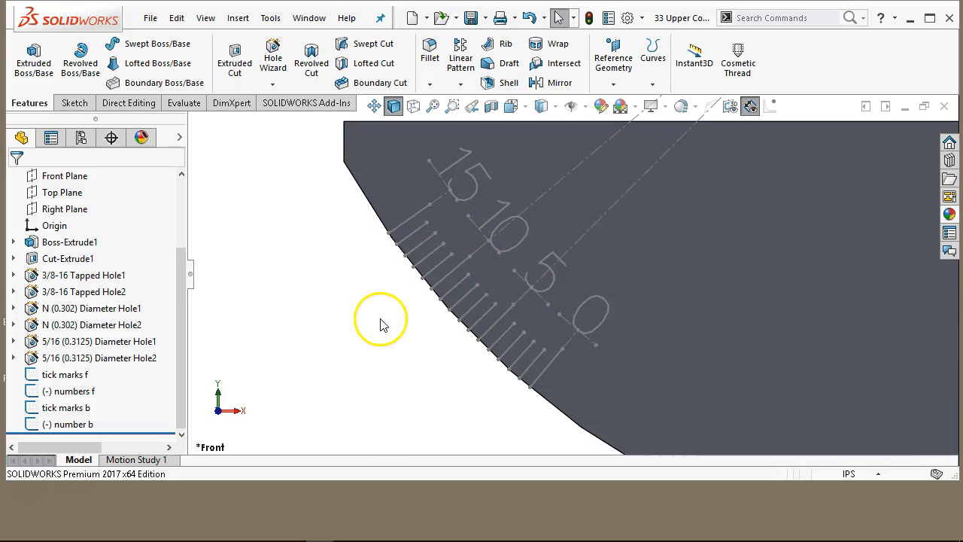
pyautogui.scroll(6, 380, 317)
pyautogui.scroll(1, 659, 242)
pyautogui.scroll(-2, 659, 242)
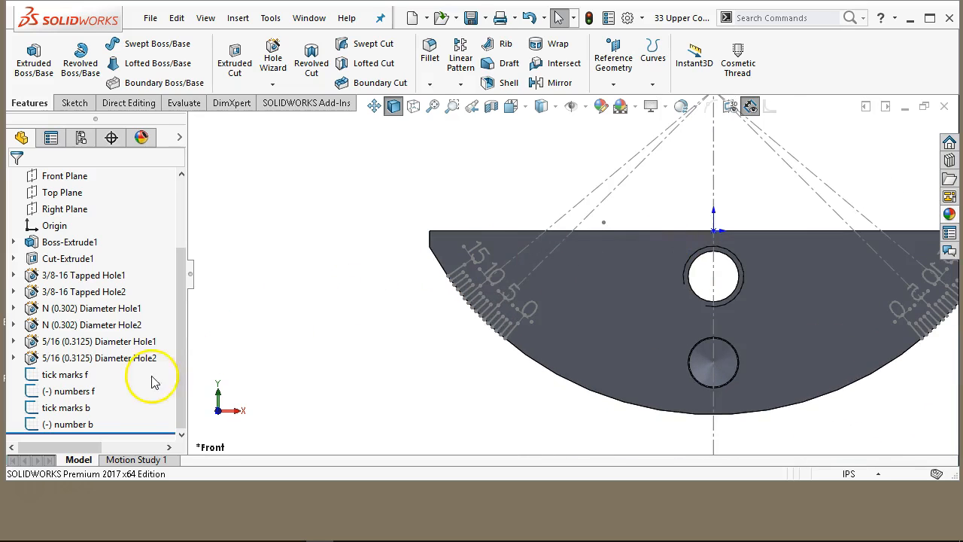
# Open the tick marks f sketch, examine the commands available for its two angled construction lines, and exit the sketch.
pyautogui.click(83, 379)
pyautogui.rightClick(85, 379)
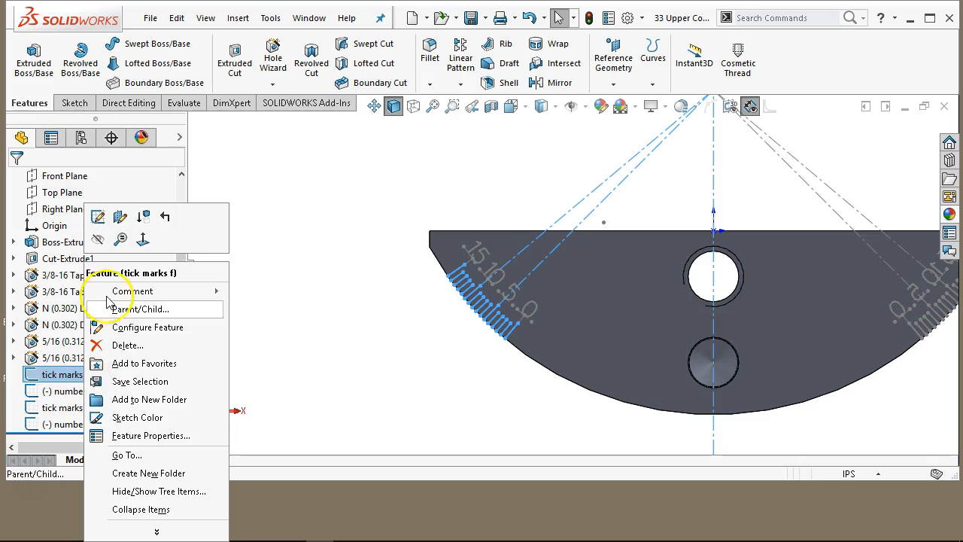
pyautogui.click(98, 216)
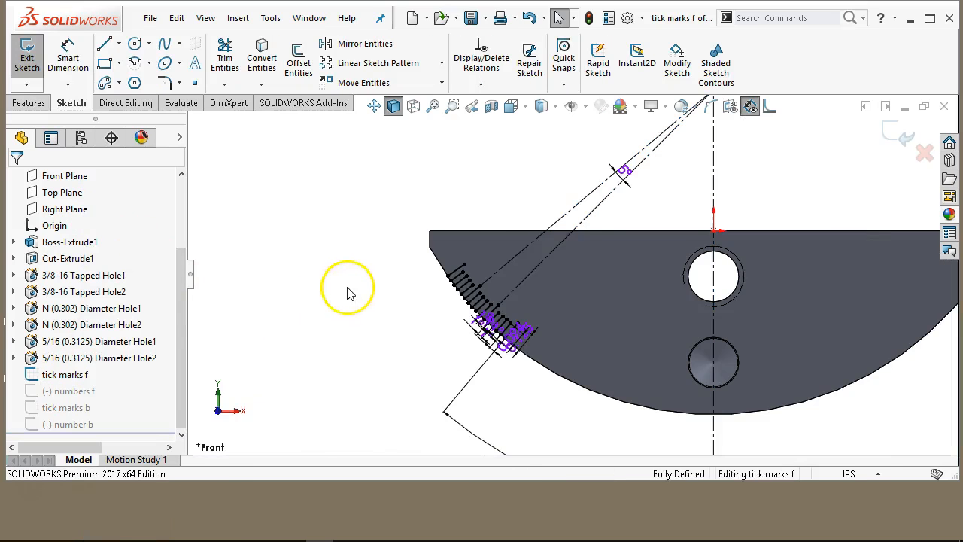
pyautogui.scroll(3, 649, 217)
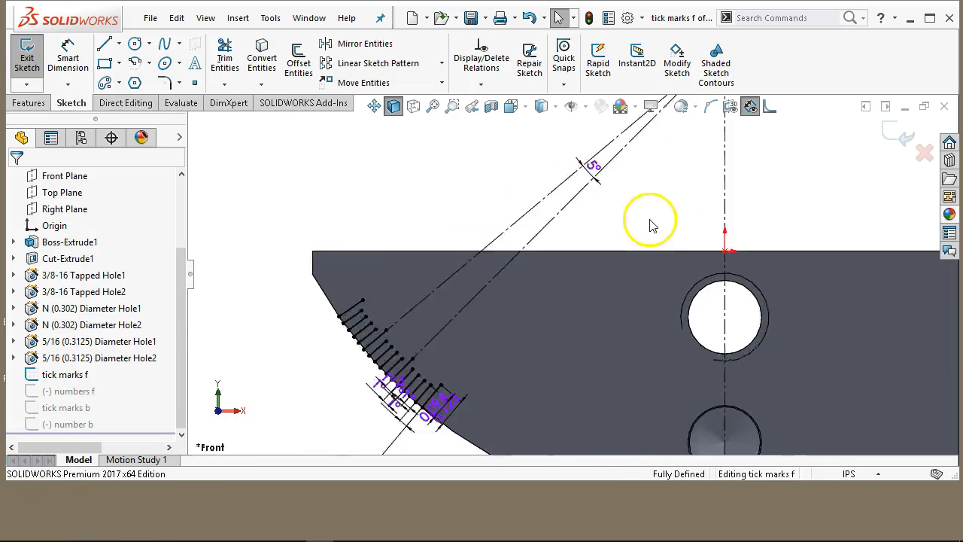
pyautogui.click(531, 232)
pyautogui.keyDown('ctrl'); pyautogui.click(519, 206); pyautogui.keyUp('ctrl')
pyautogui.rightClick(518, 205)
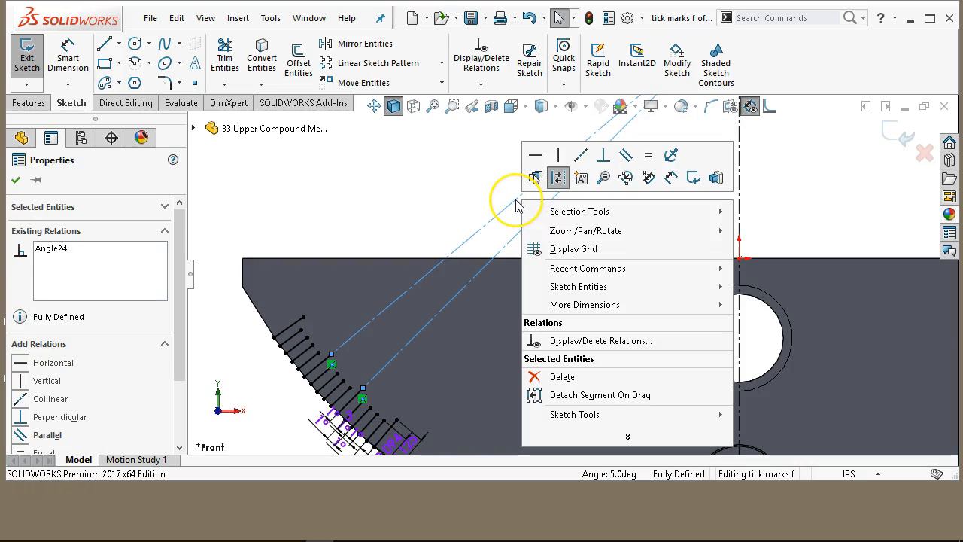
pyautogui.click(588, 437)
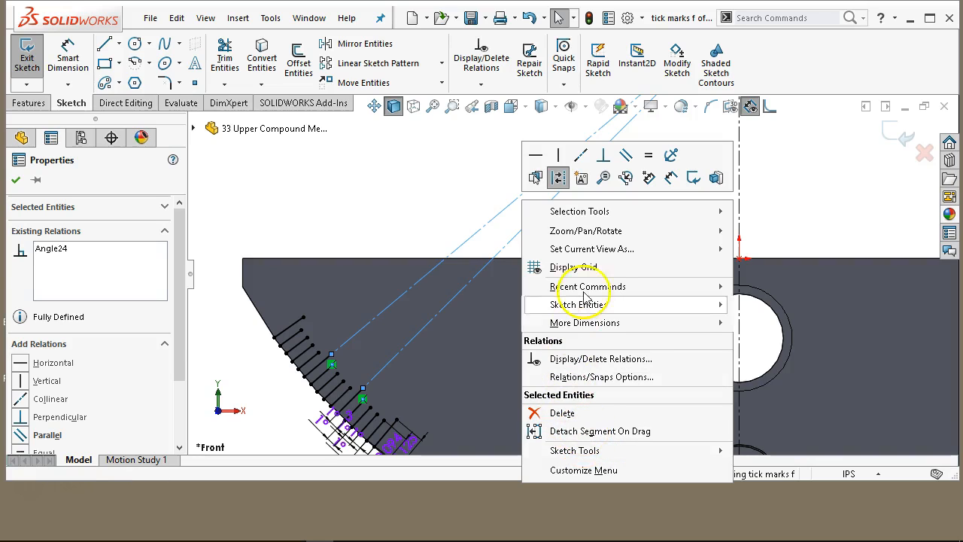
pyautogui.click(769, 64)
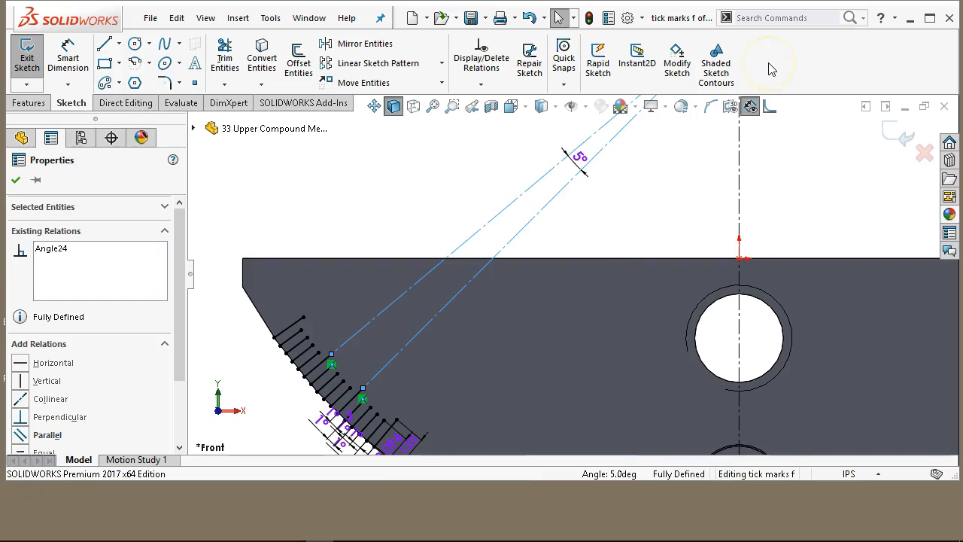
pyautogui.click(686, 195)
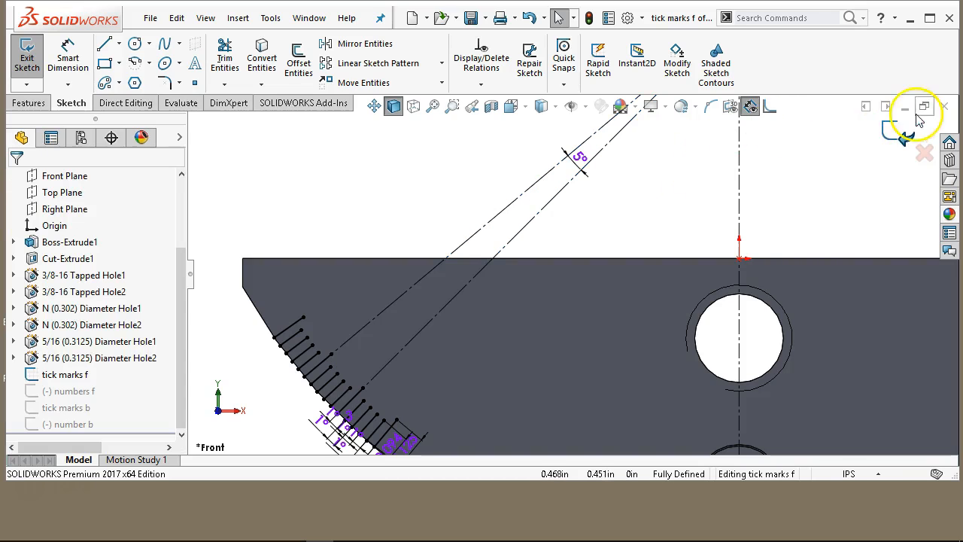
pyautogui.click(896, 130)
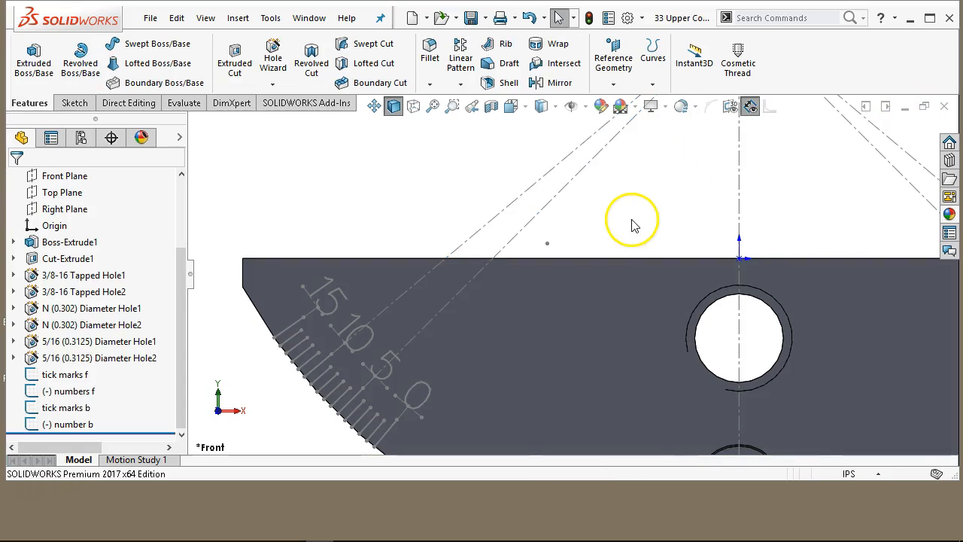
pyautogui.press('f')
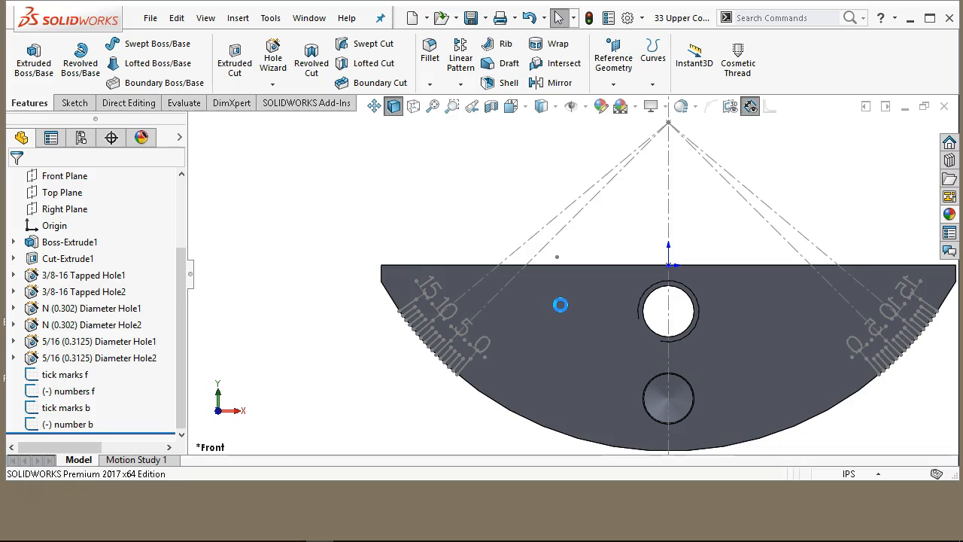
pyautogui.click(508, 282)
pyautogui.moveTo(374, 246); pyautogui.dragTo(649, 323, button='middle')
pyautogui.scroll(-4, 654, 359)
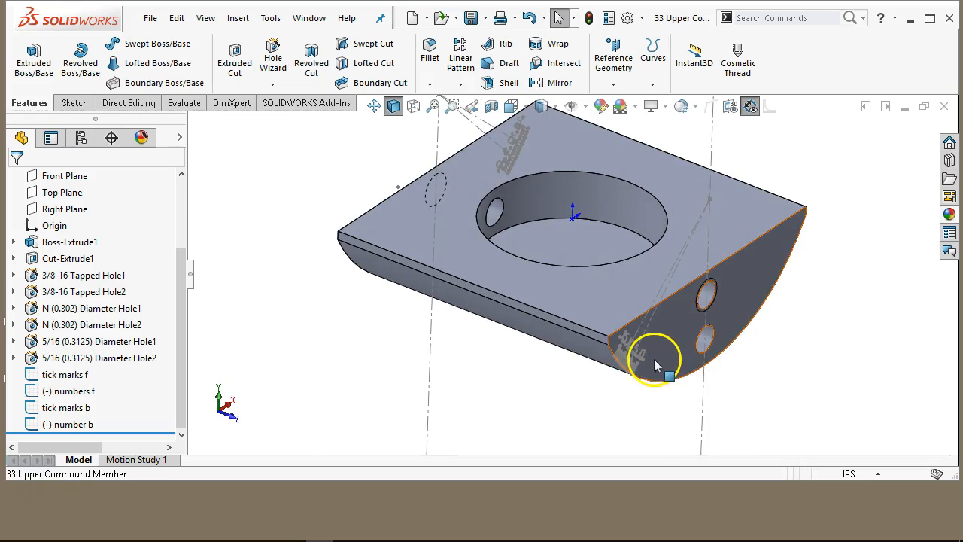
pyautogui.click(237, 18)
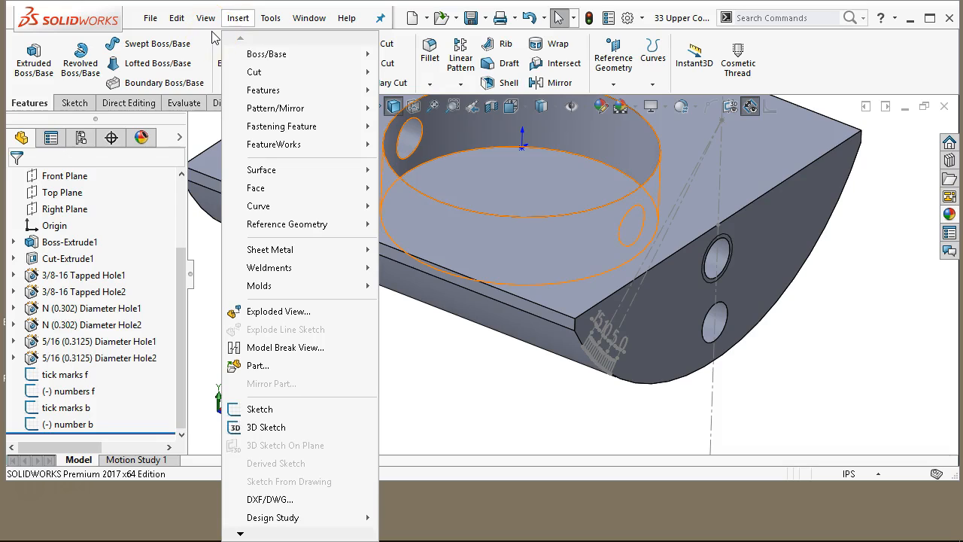
pyautogui.click(269, 18)
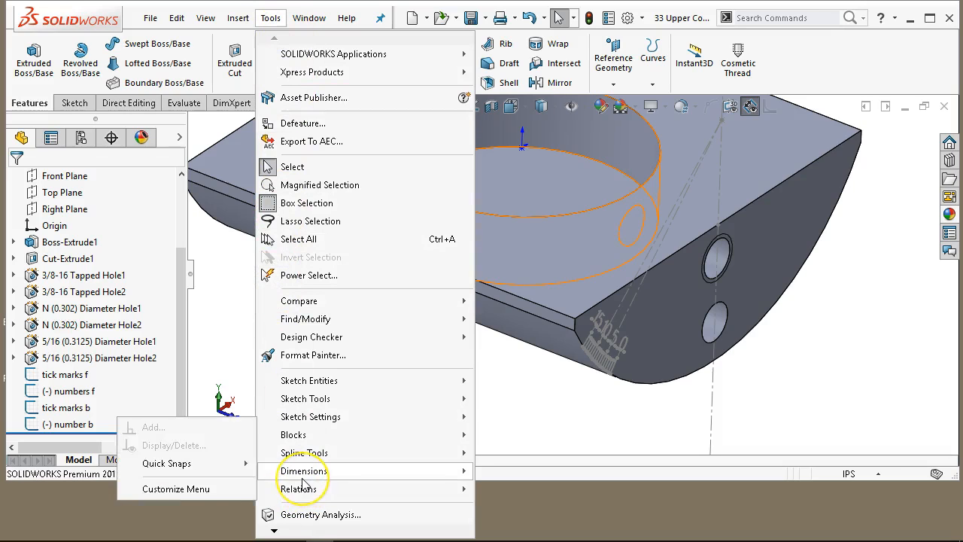
pyautogui.moveTo(303, 480)
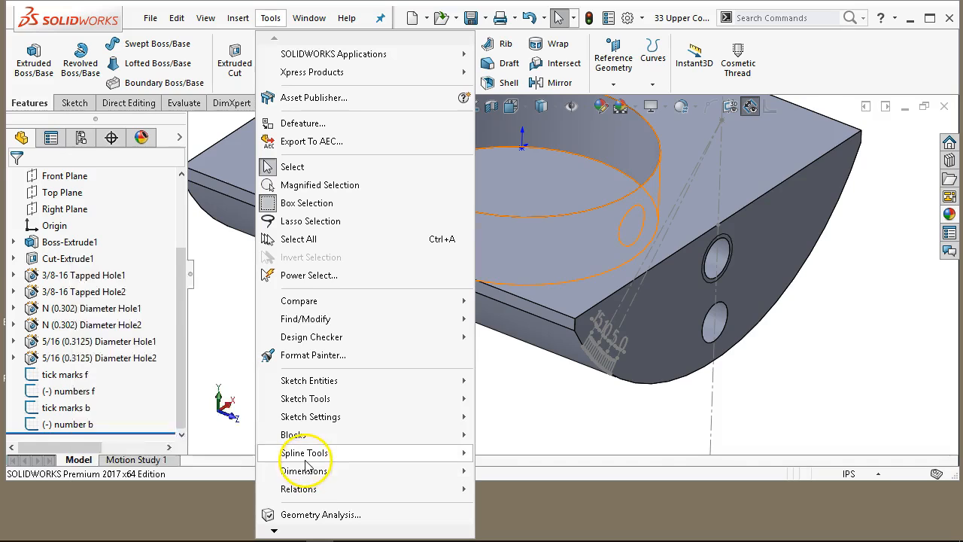
pyautogui.moveTo(329, 405)
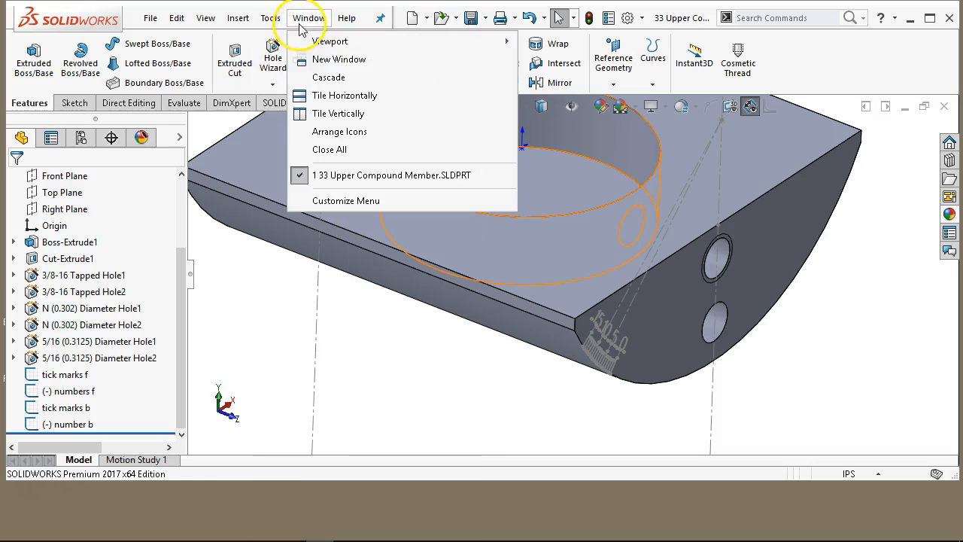
pyautogui.moveTo(245, 20)
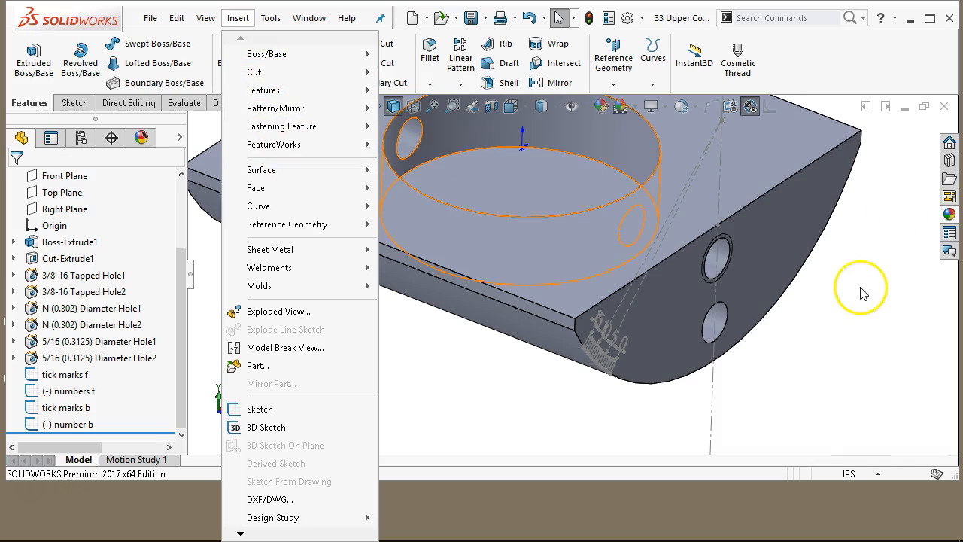
# Place a surface finish symbol without text or values on each of the two graduated end faces of the member.
pyautogui.moveTo(263, 519)
pyautogui.moveTo(259, 535)
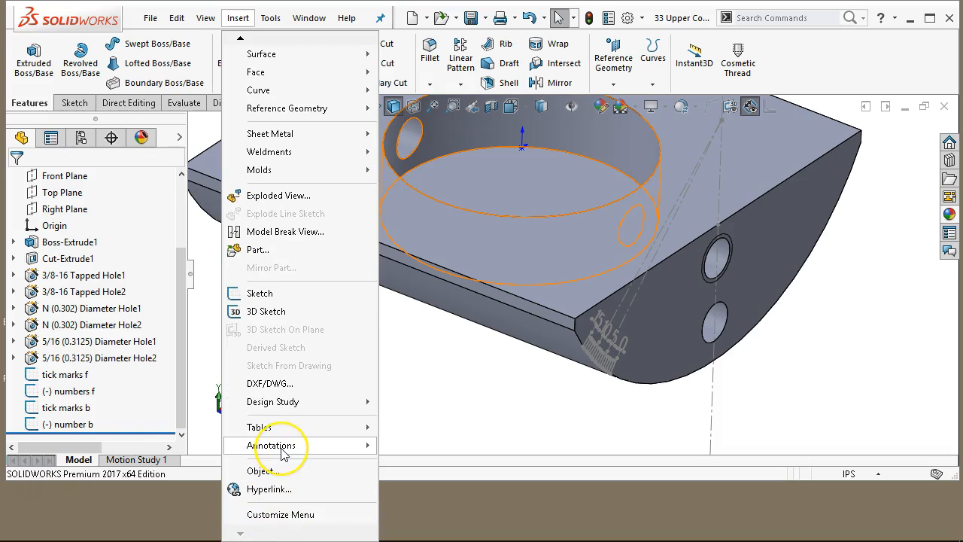
pyautogui.moveTo(282, 451)
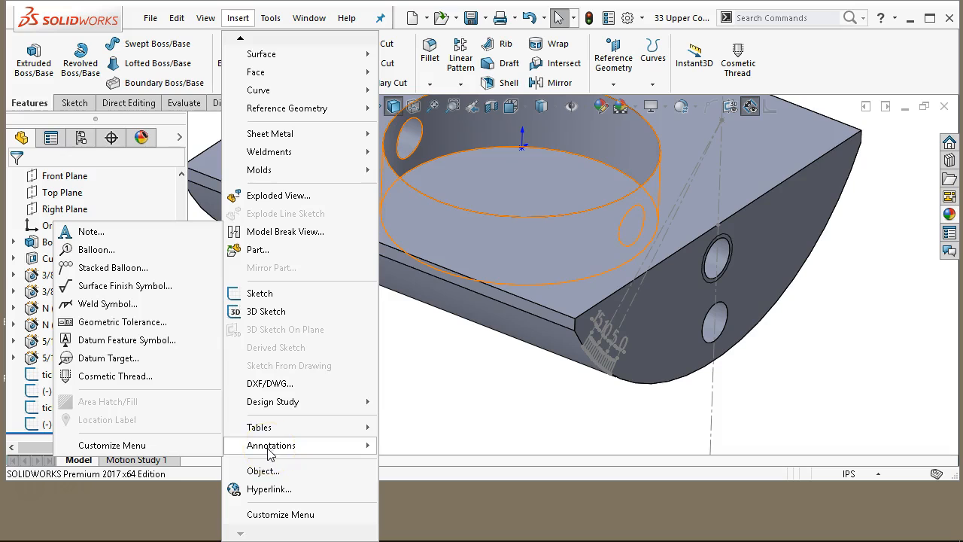
pyautogui.click(120, 291)
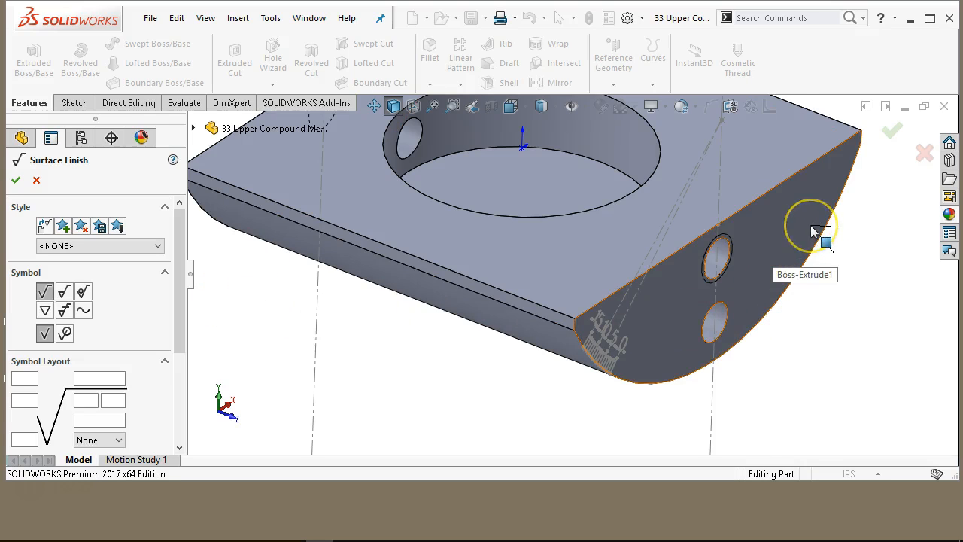
pyautogui.click(835, 171)
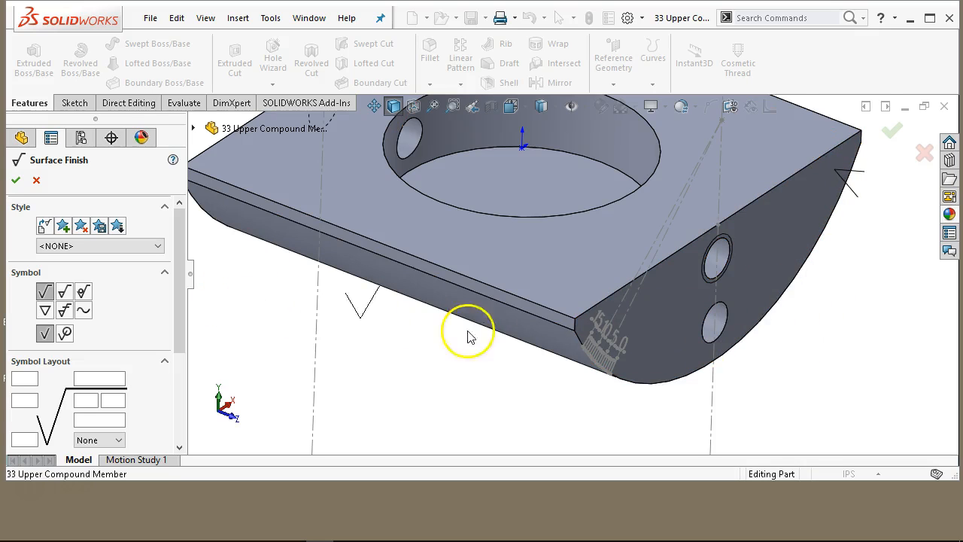
pyautogui.moveTo(369, 344); pyautogui.dragTo(548, 315, button='middle')
pyautogui.moveTo(496, 194); pyautogui.dragTo(859, 301, button='middle')
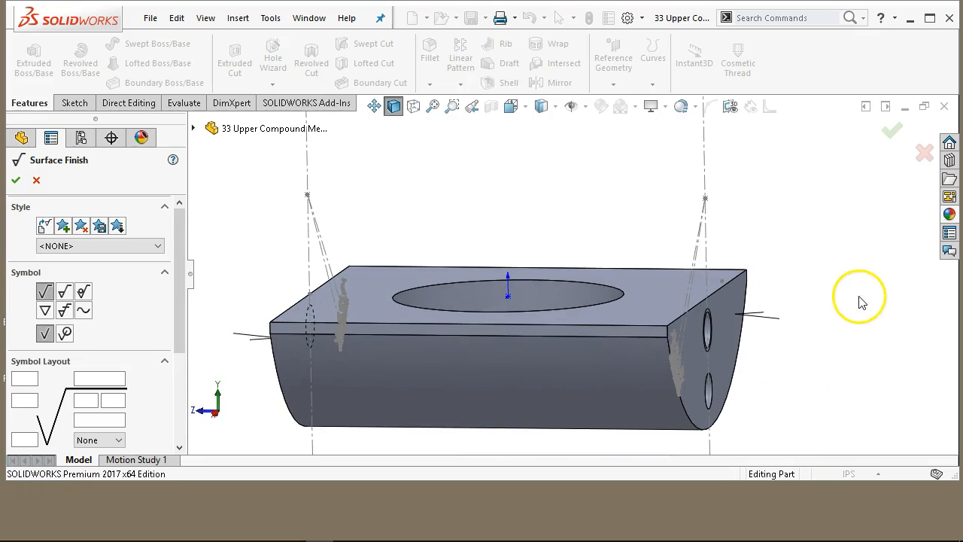
pyautogui.click(16, 180)
# Set the part to the isometric view and save it.
pyautogui.moveTo(451, 248); pyautogui.dragTo(530, 360, button='middle')
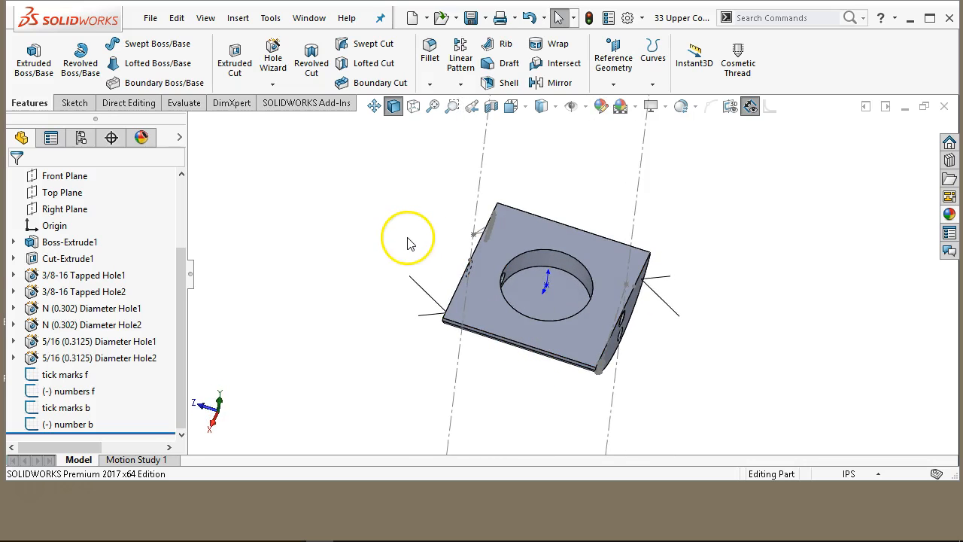
pyautogui.hotkey('ctrl', '7')
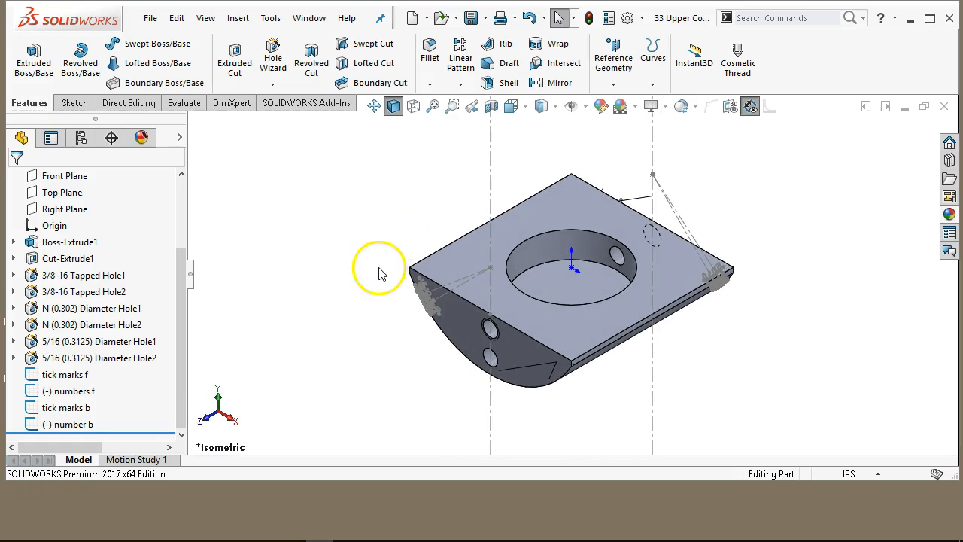
pyautogui.moveTo(176, 271); pyautogui.dragTo(181, 224)
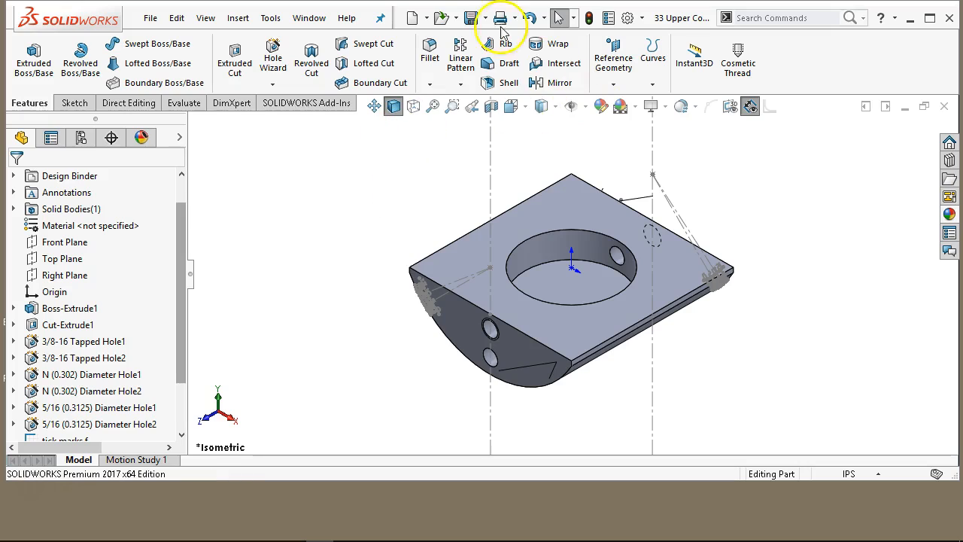
pyautogui.click(474, 18)
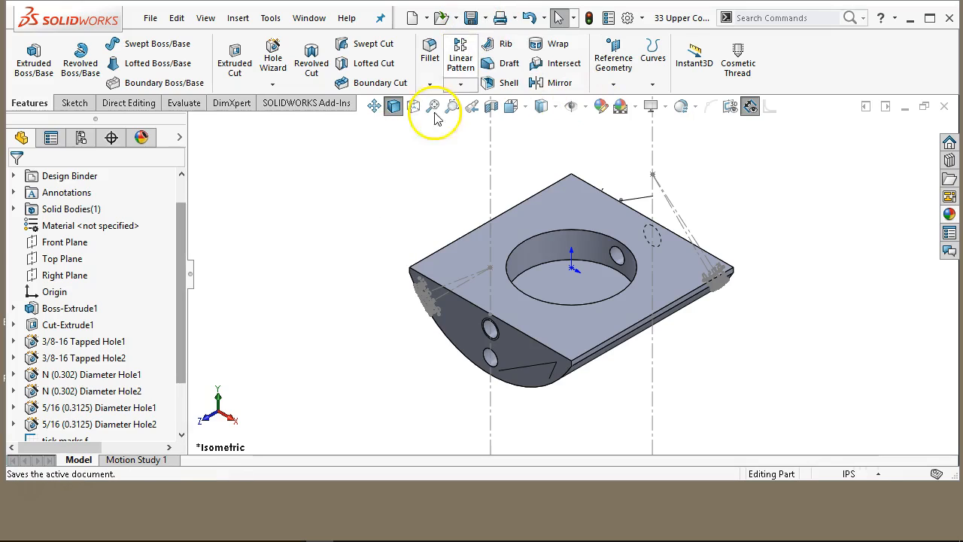